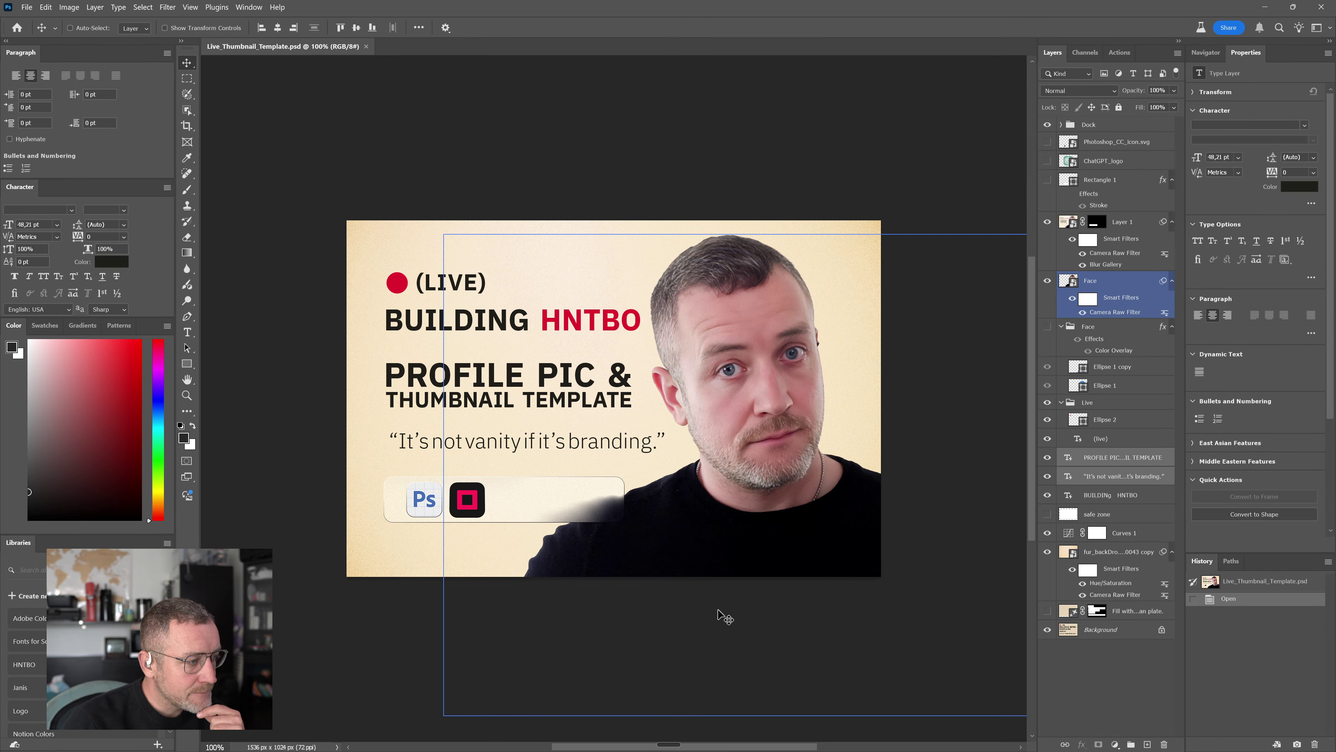
Switch to OneCommander and preview the image Live_0001.jpg in the 01_Thumnails folder
key(super+e)
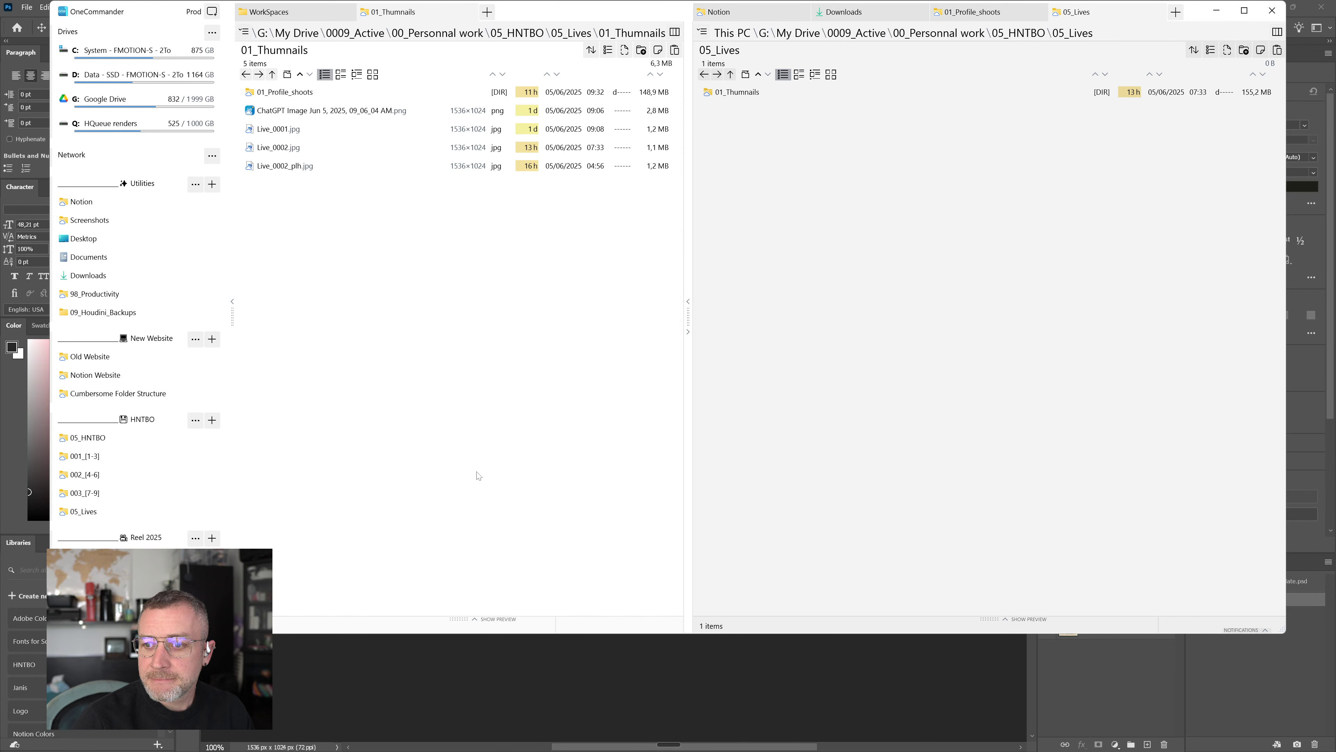
click(280, 131)
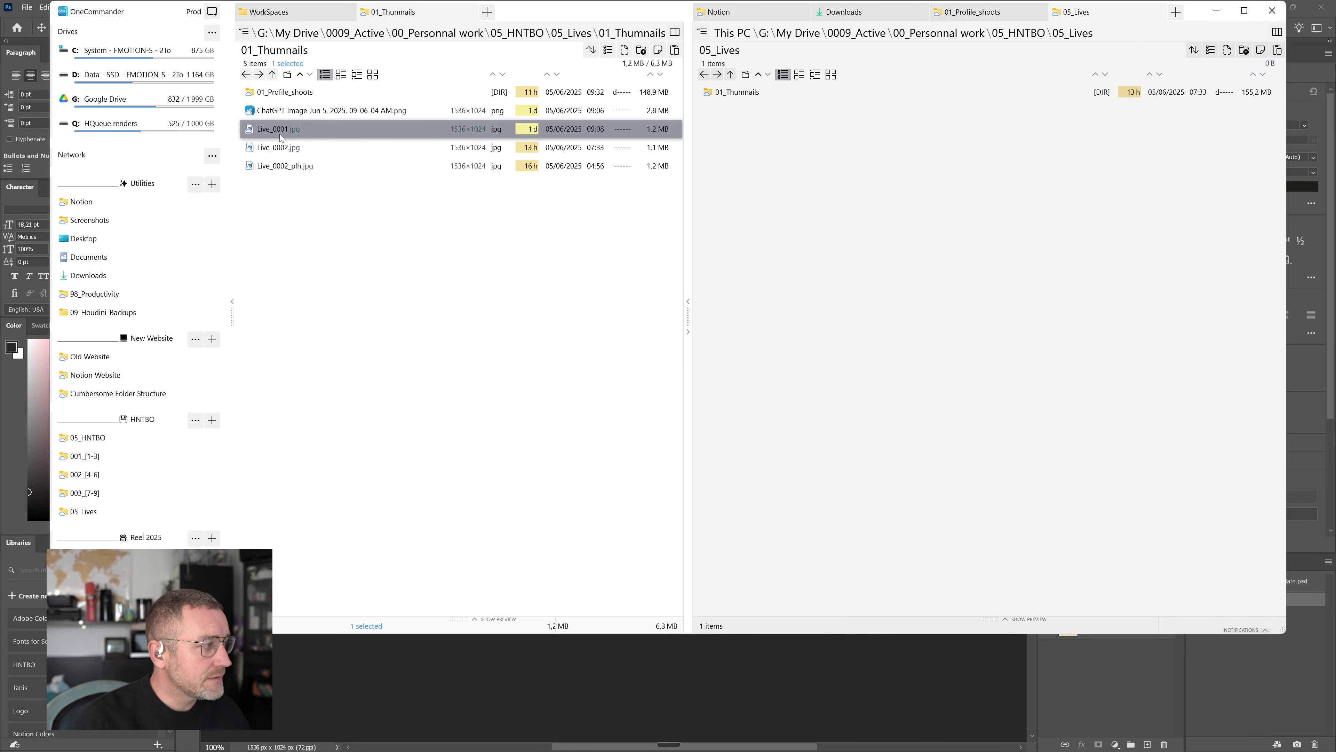
key(space)
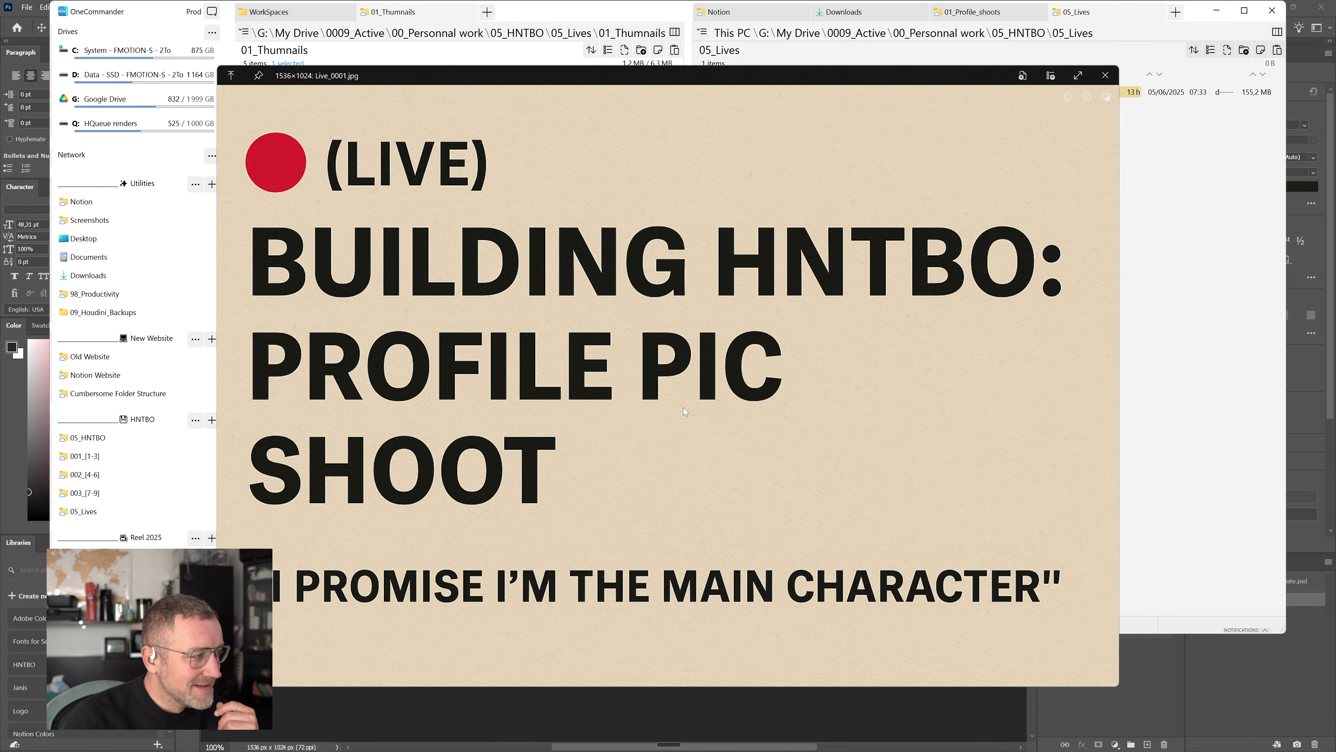
Switch to the ChatGPT conversation "YouTube Thumbnail Request" and review the generated thumbnail and the answer about the live thumbnail size
key(alt+Tab)
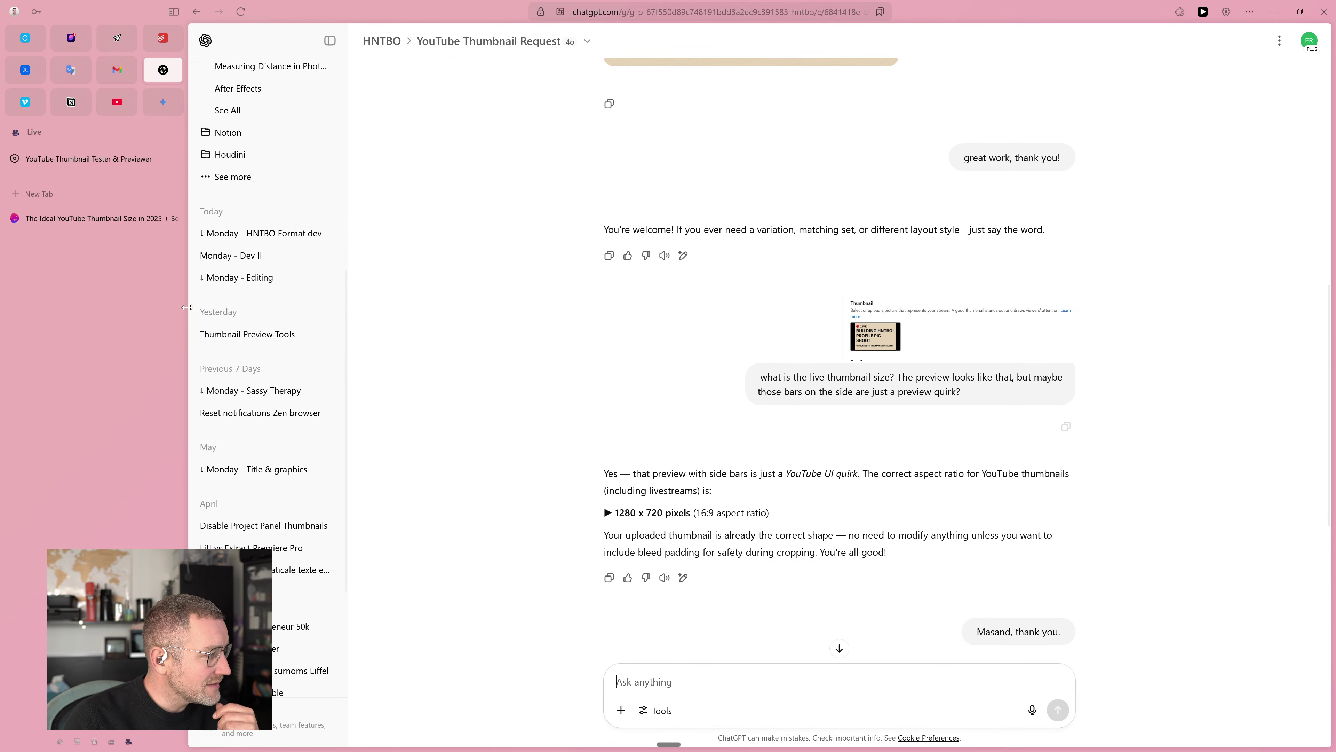
scroll(483, 348, up, 8)
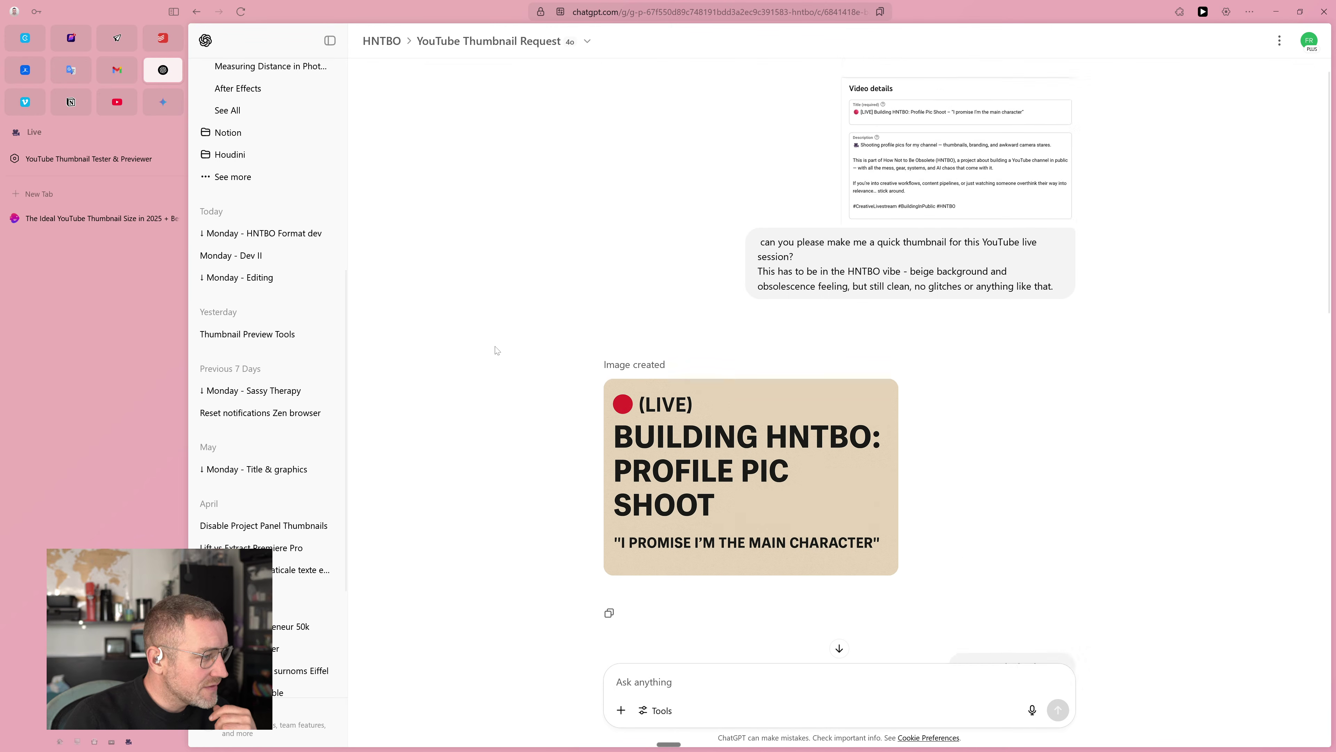
scroll(686, 447, down, 2)
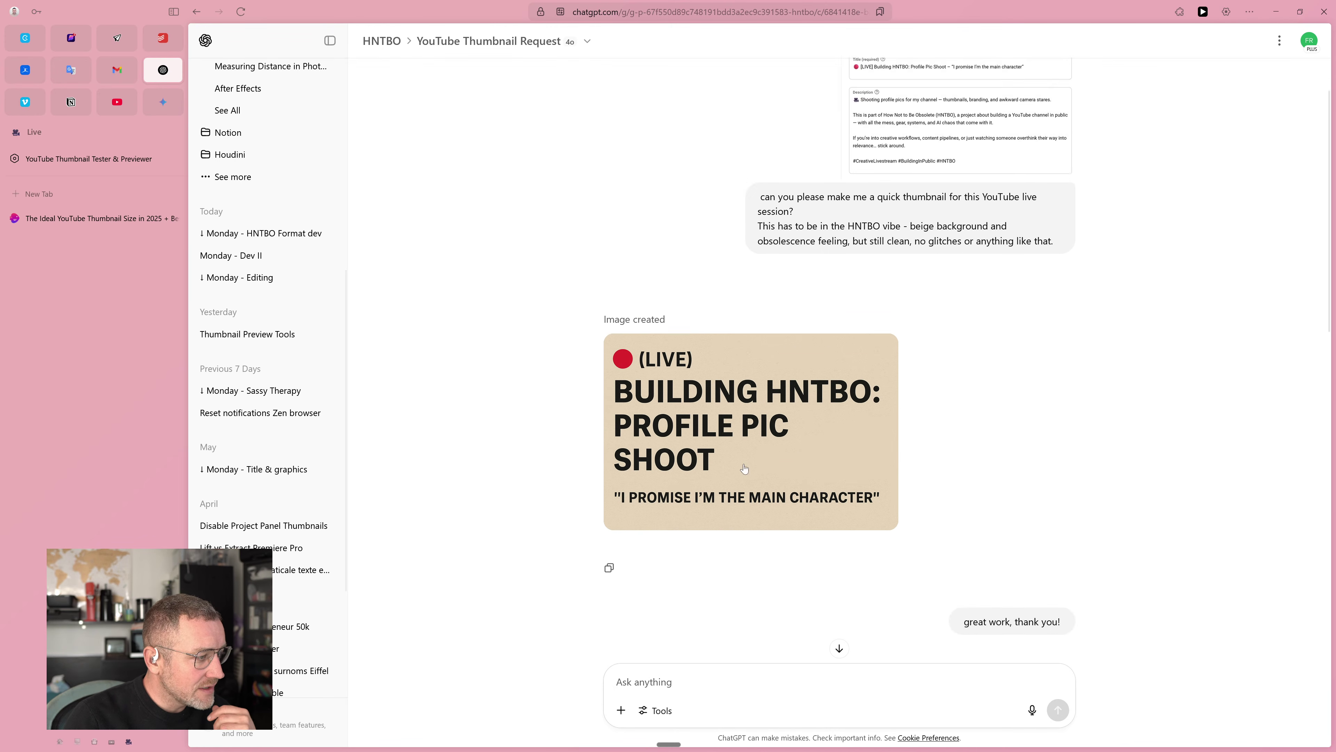
scroll(686, 447, down, 6)
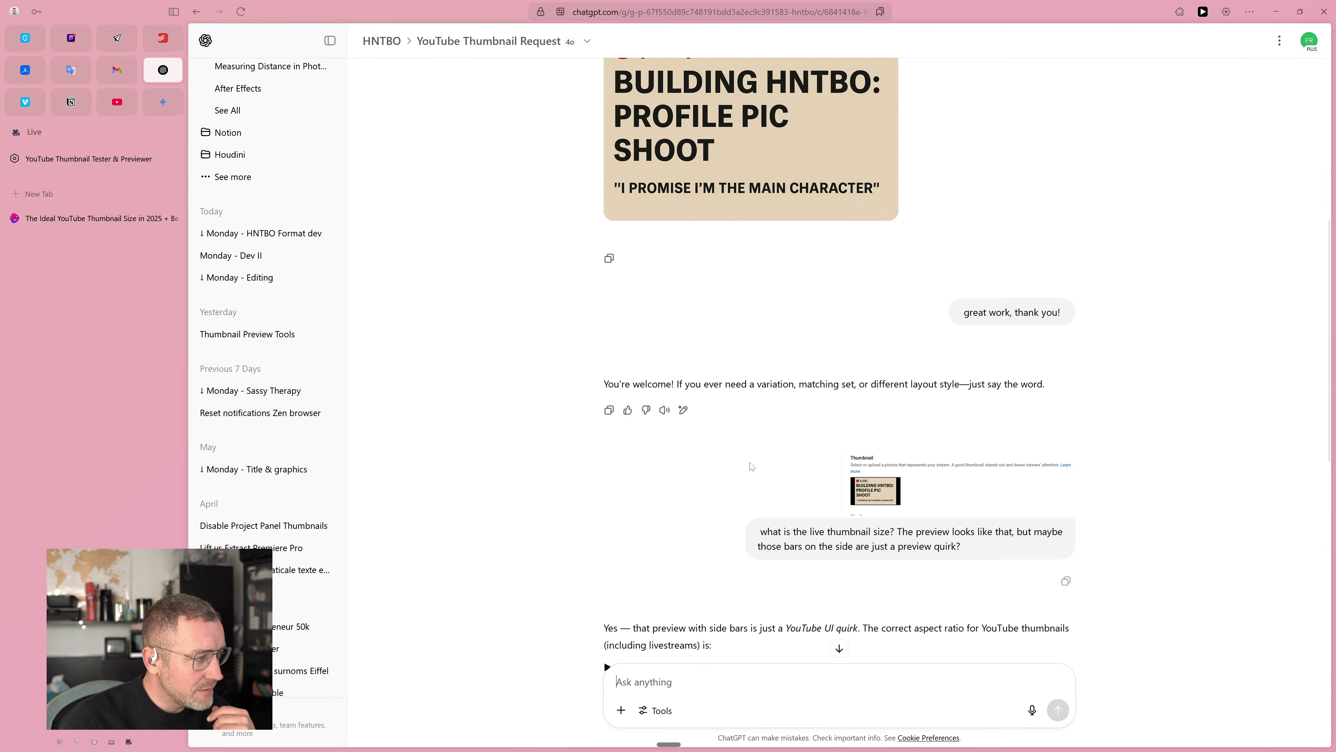
scroll(751, 466, up, 4)
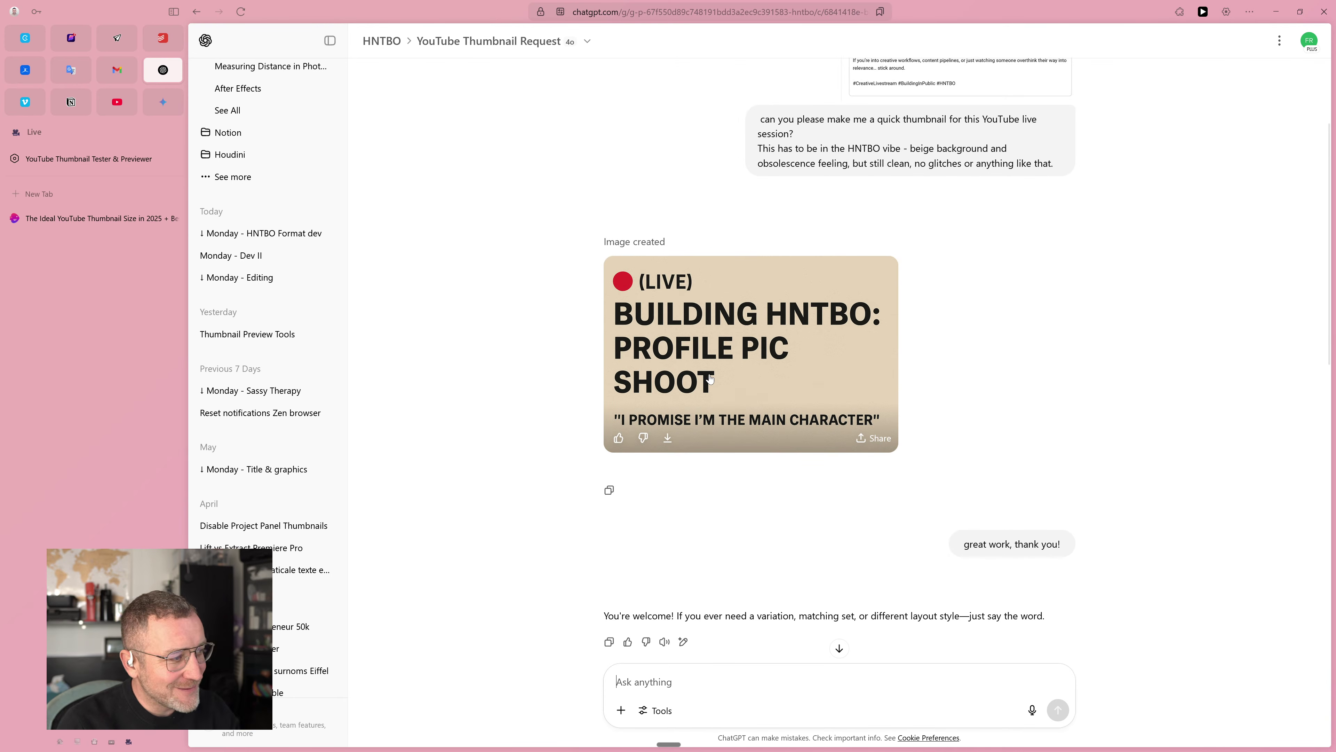
scroll(710, 410, down, 6)
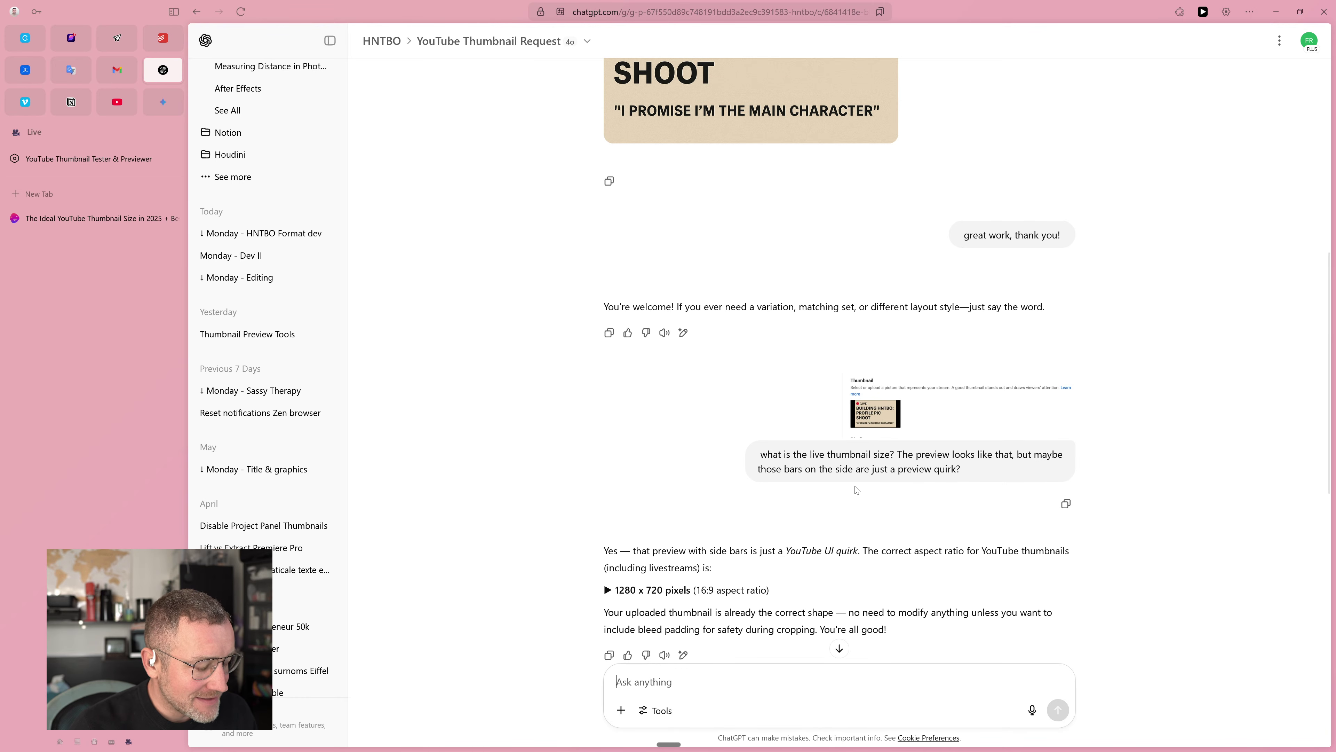
scroll(584, 578, up, 3)
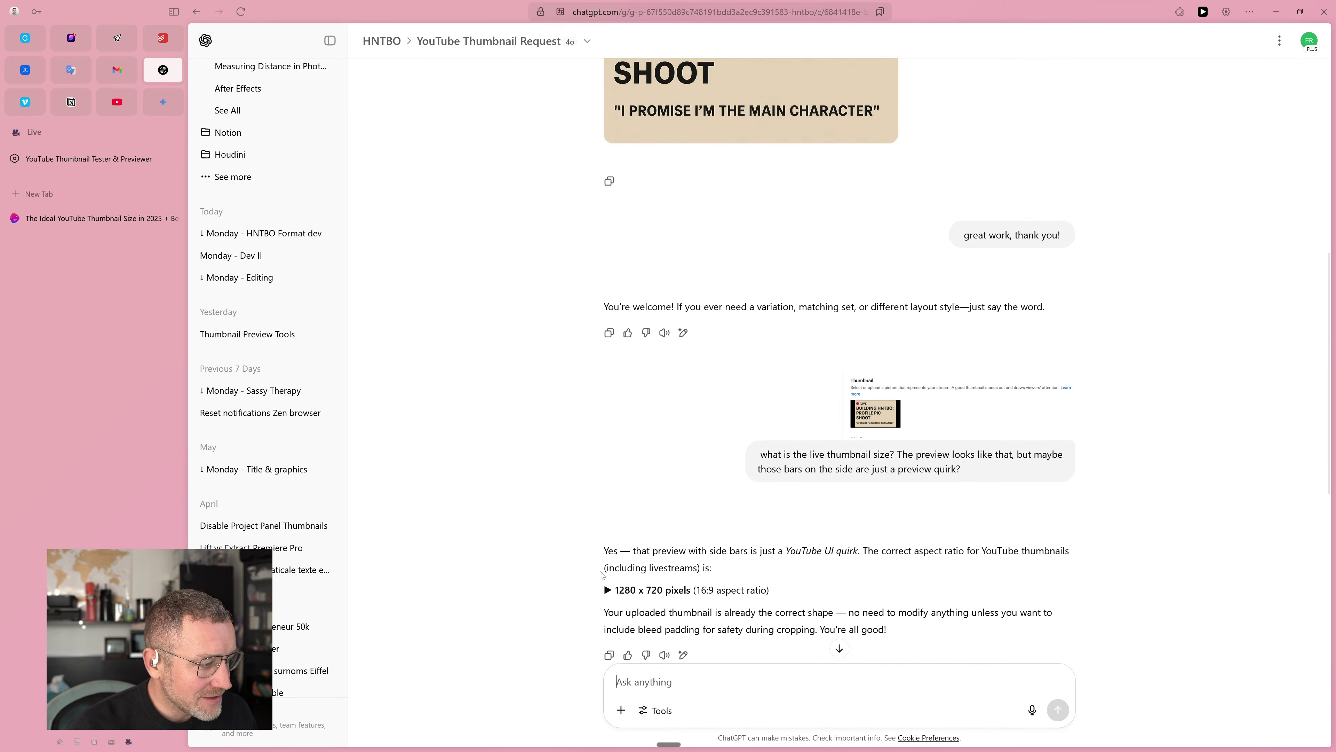
scroll(839, 368, down, 2)
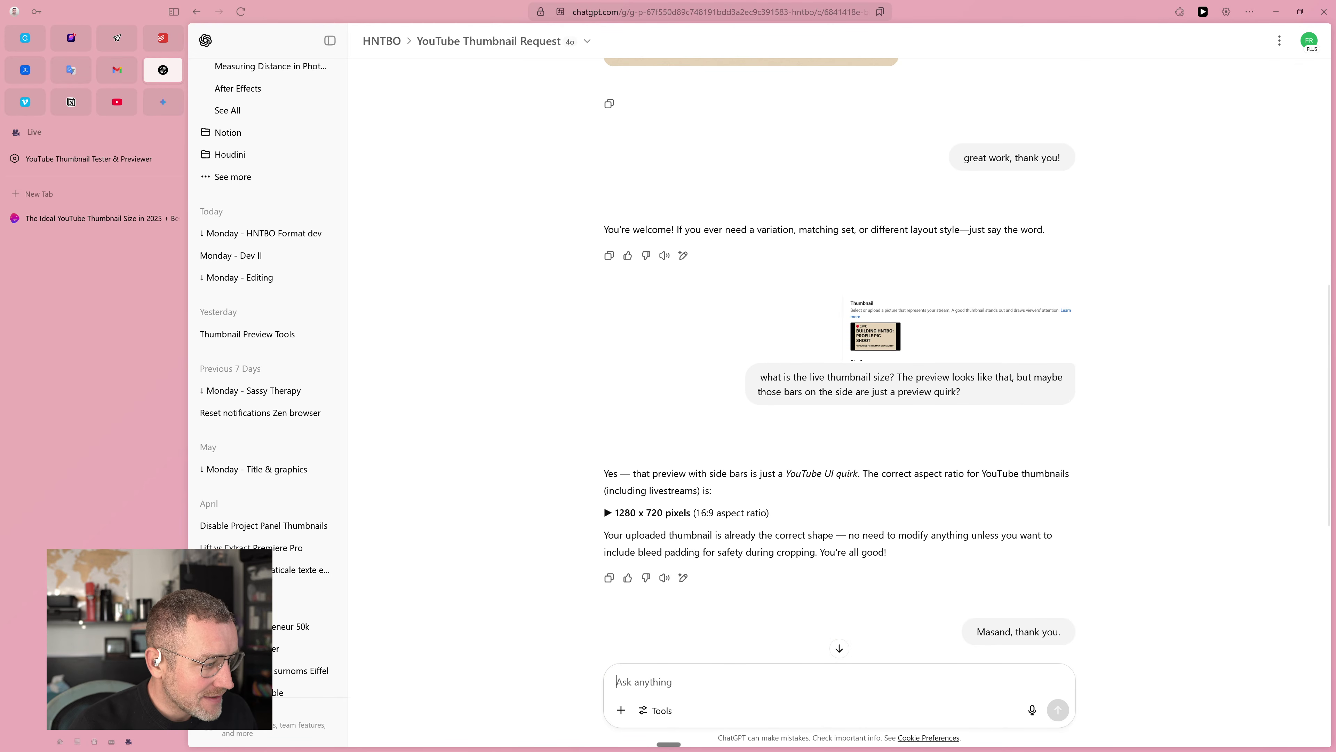
drag(612, 513, 690, 512)
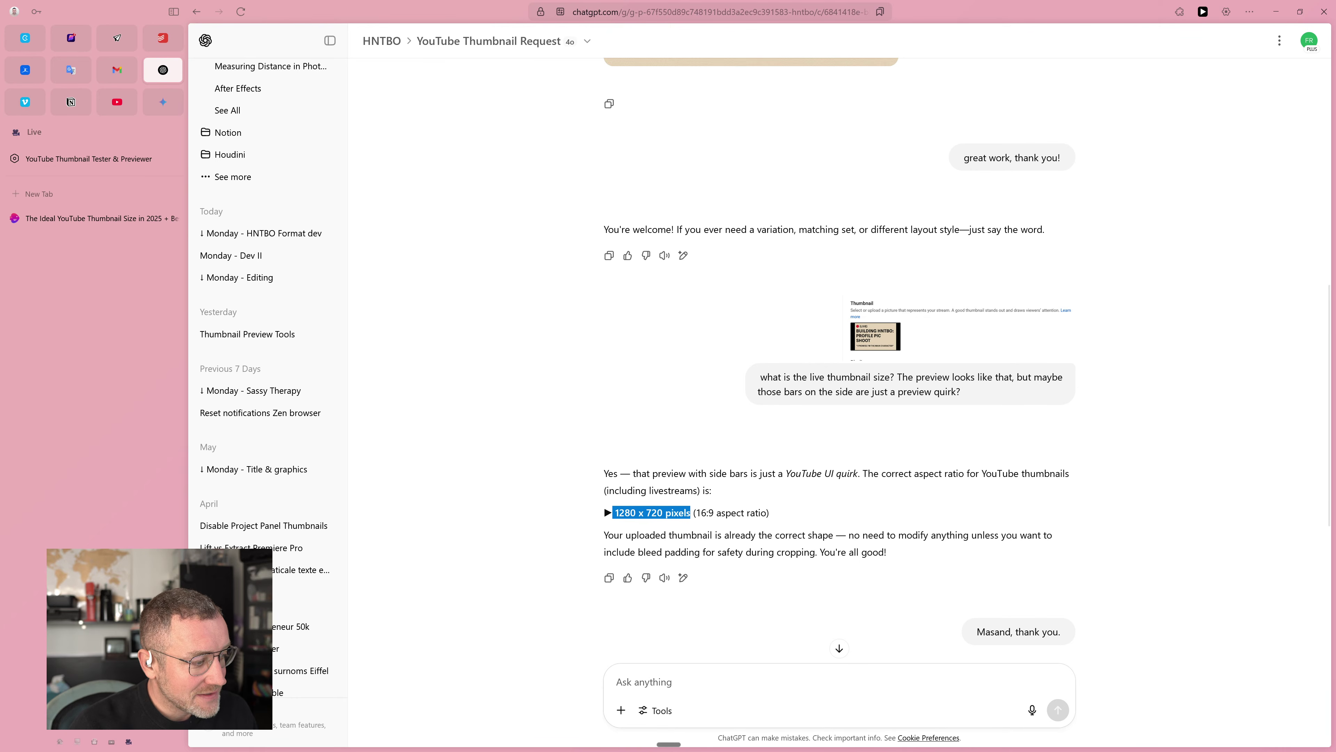
scroll(731, 485, down, 4)
scroll(773, 454, up, 7)
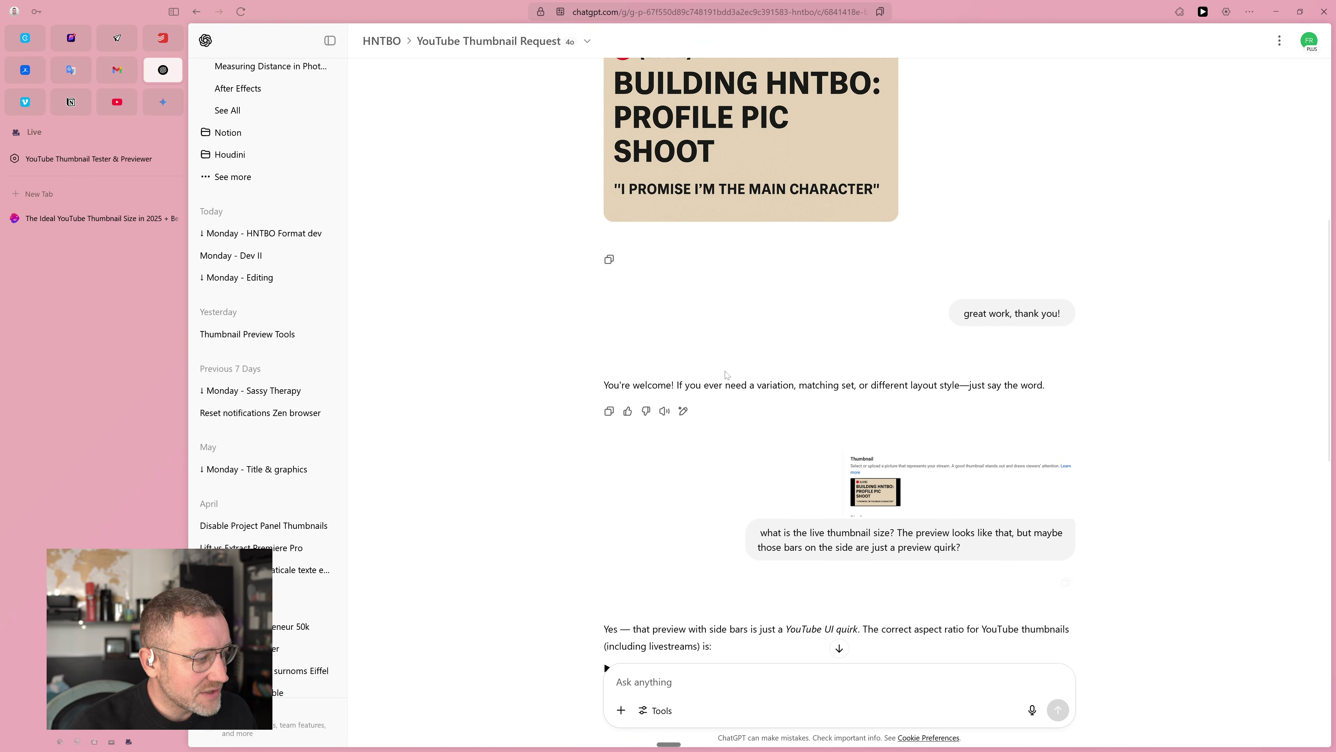
scroll(771, 286, up, 5)
scroll(805, 397, down, 4)
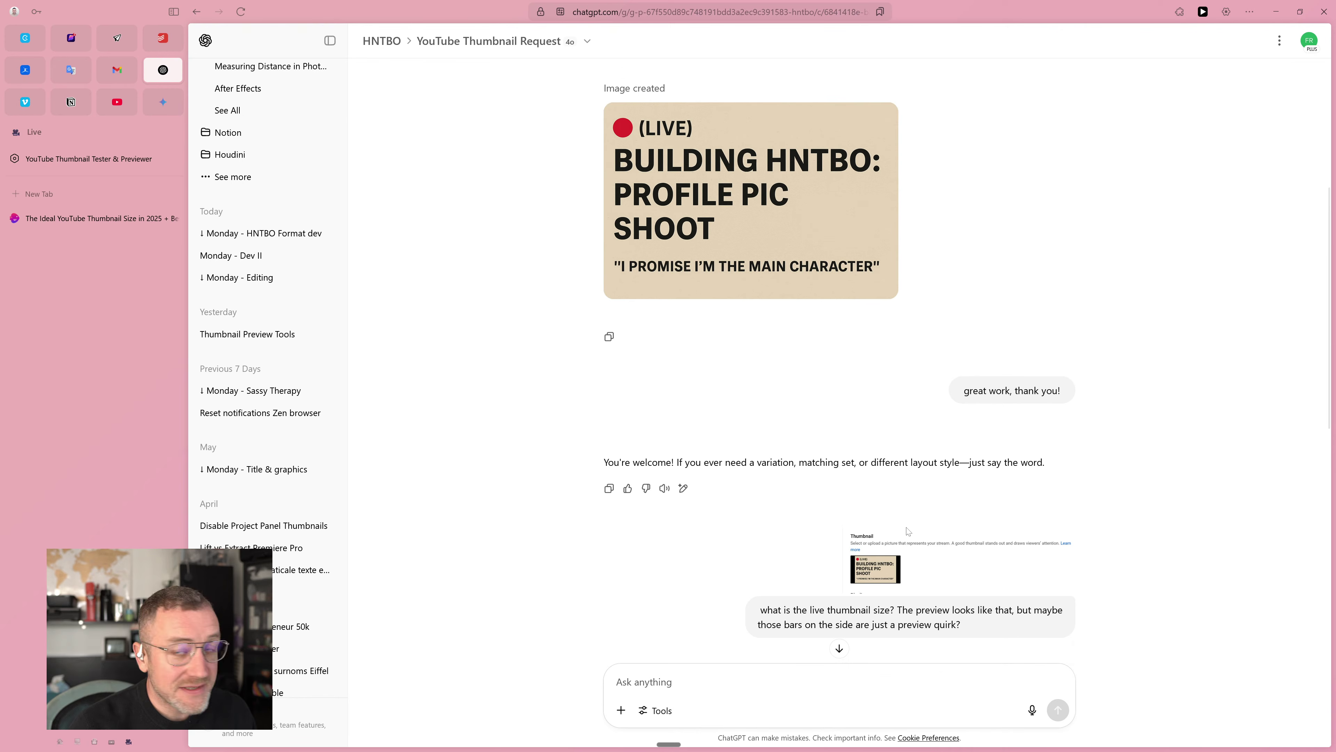
scroll(905, 528, down, 3)
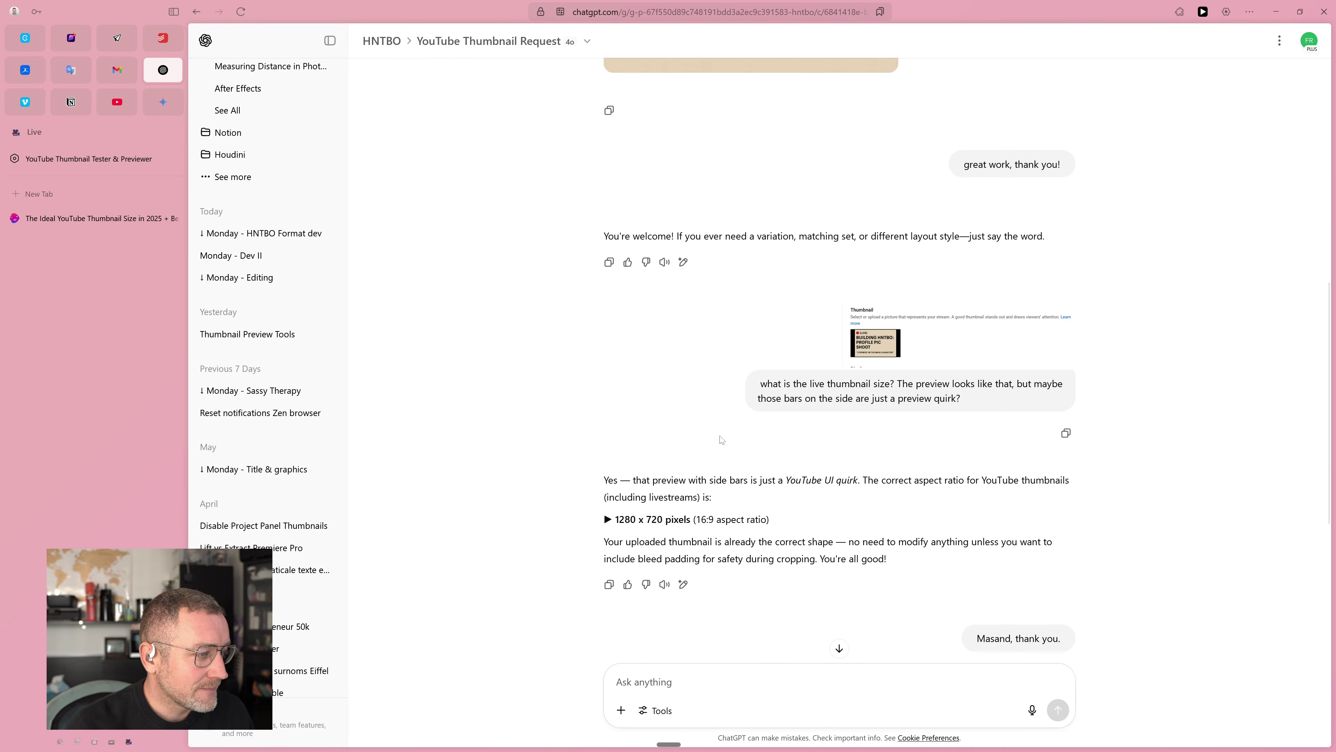
Return to OneCommander, preview Live_0001.jpg again, close the preview and switch back to Photoshop
key(alt+Tab)
key(alt+Tab)
key(alt+Tab)
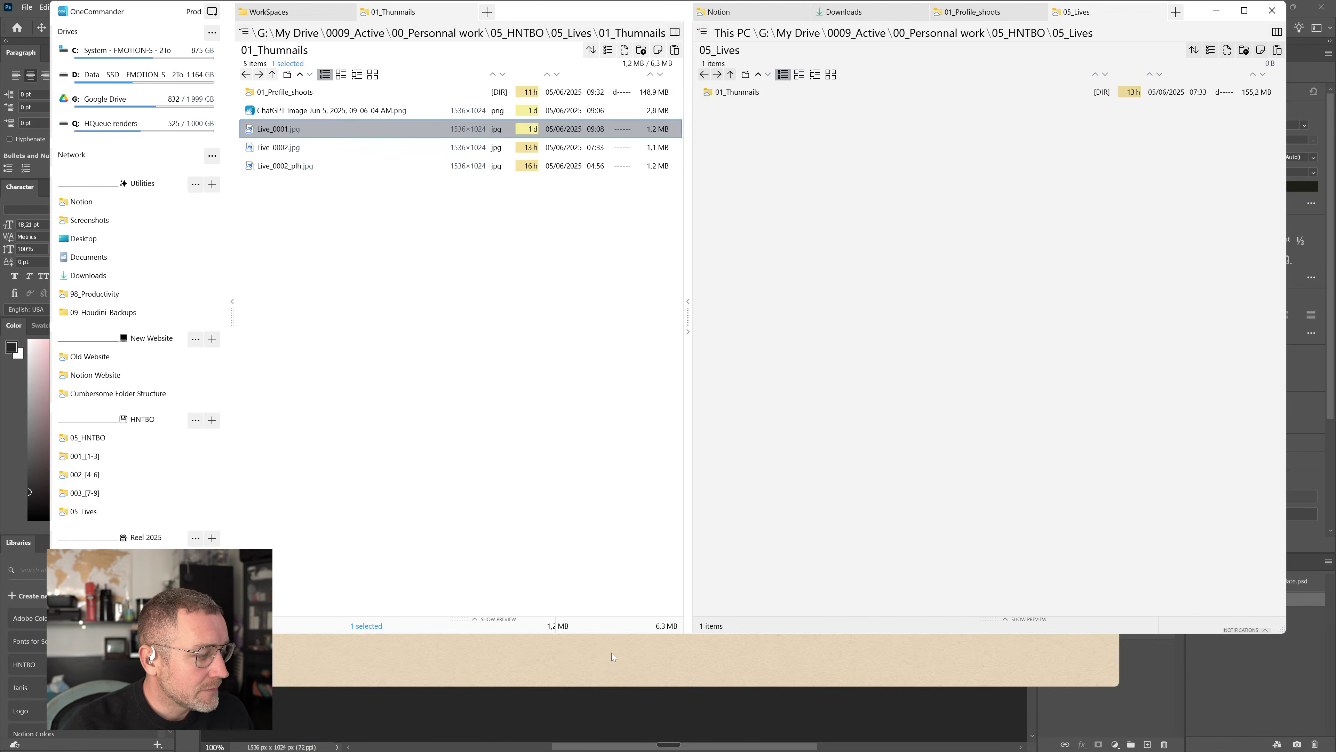
key(space)
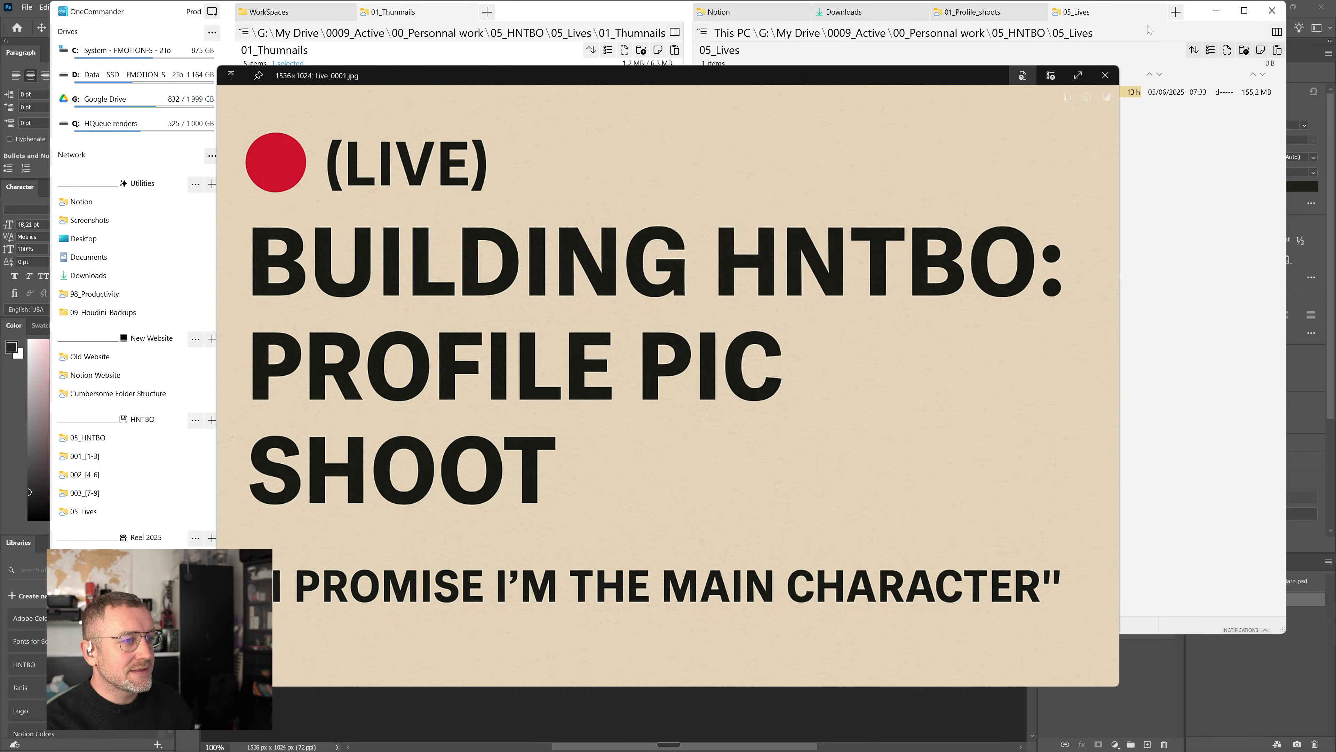
key(space)
key(alt+Tab)
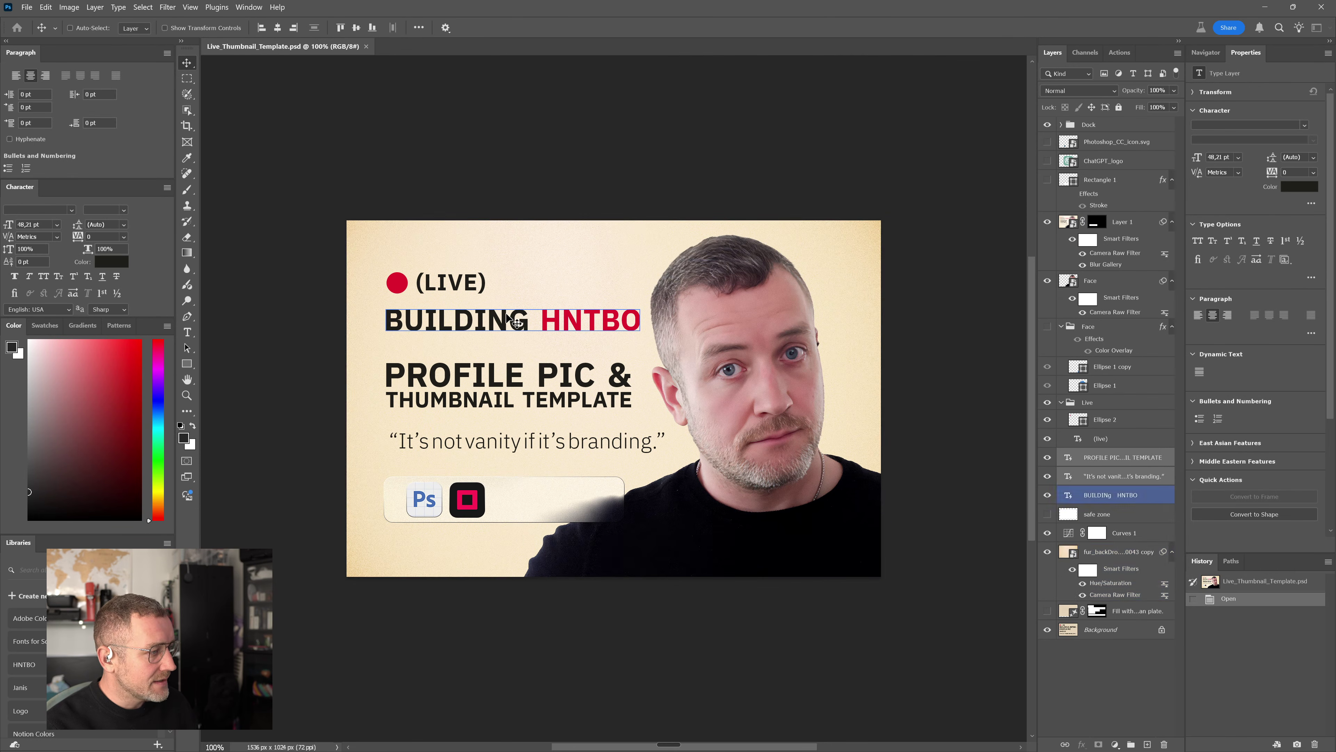
ctrl+click(555, 367)
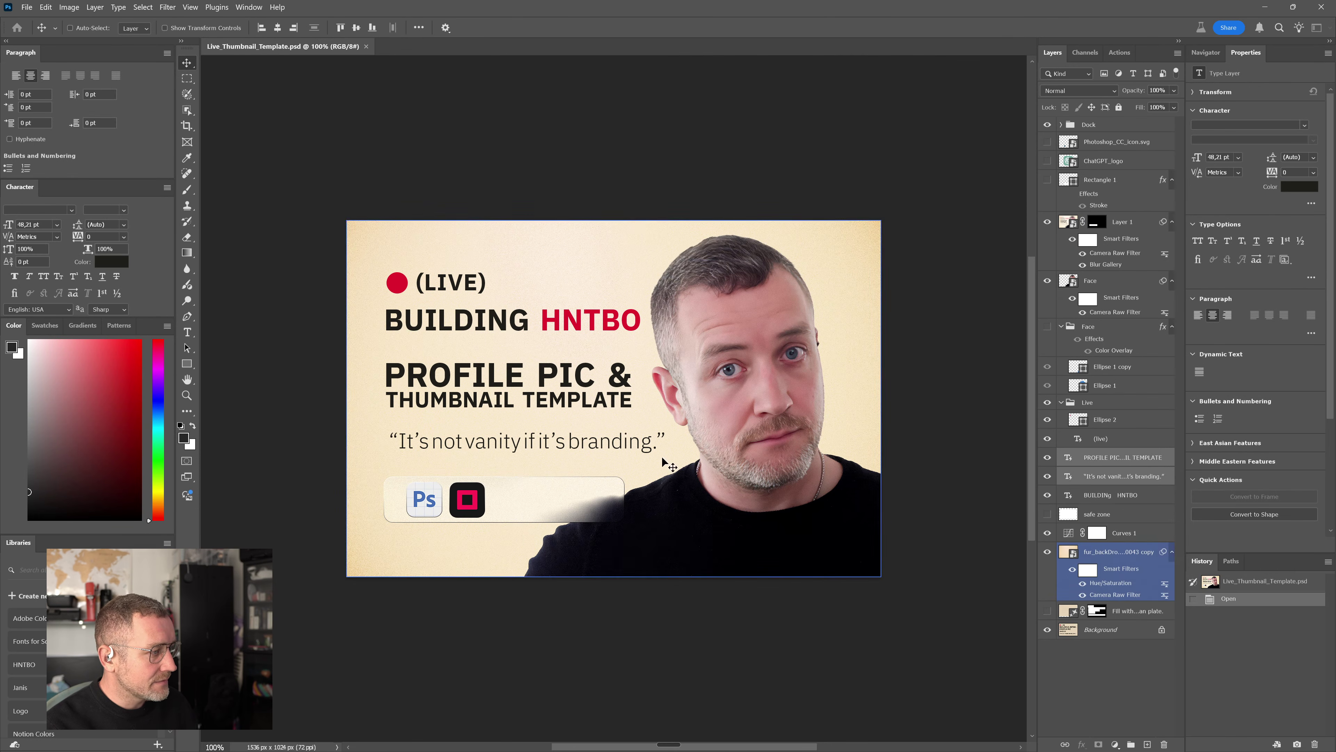
ctrl+click(610, 461)
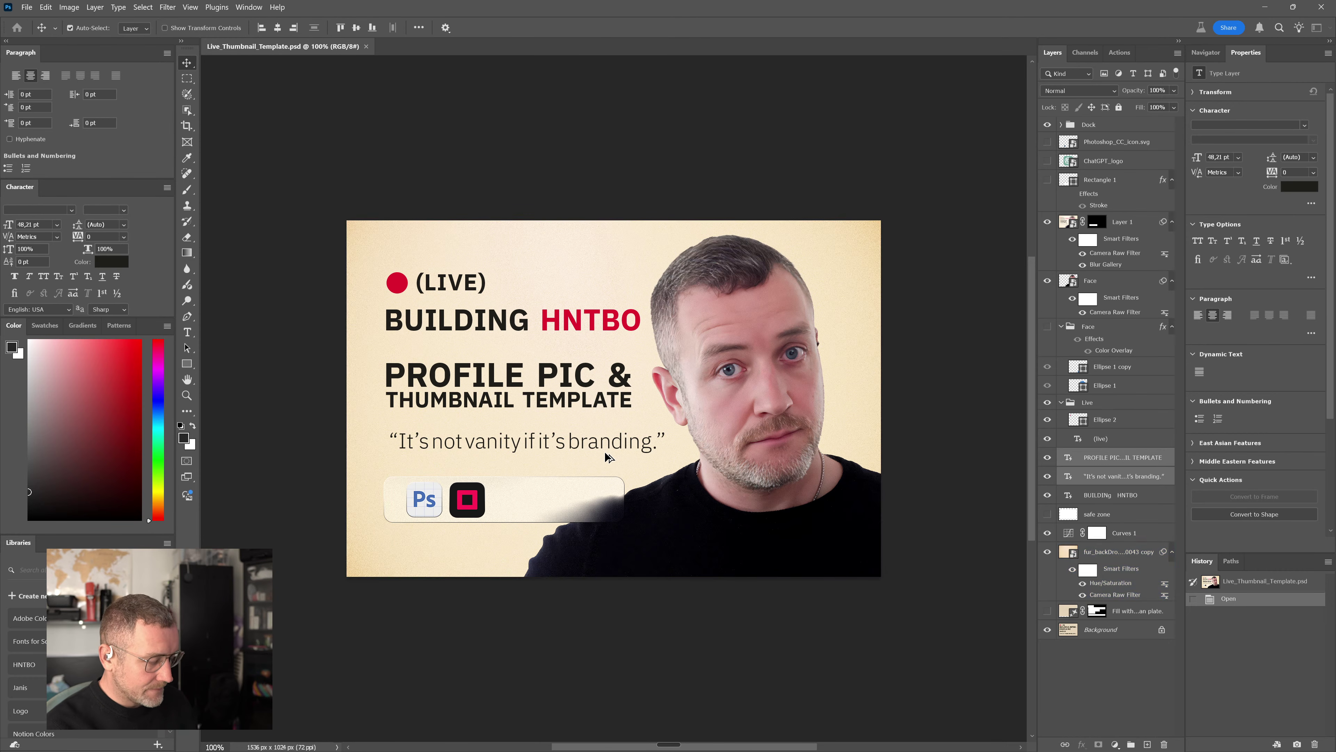
key(ctrl+alt+i)
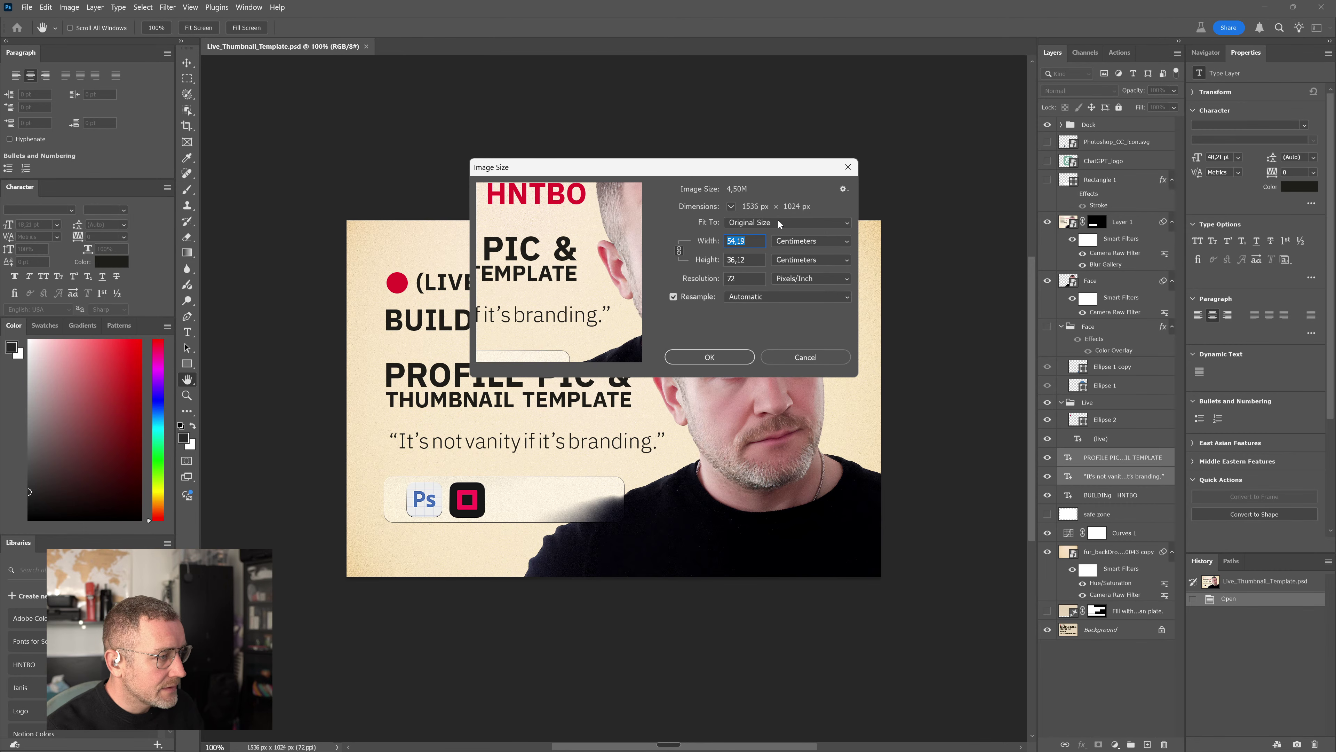
click(788, 226)
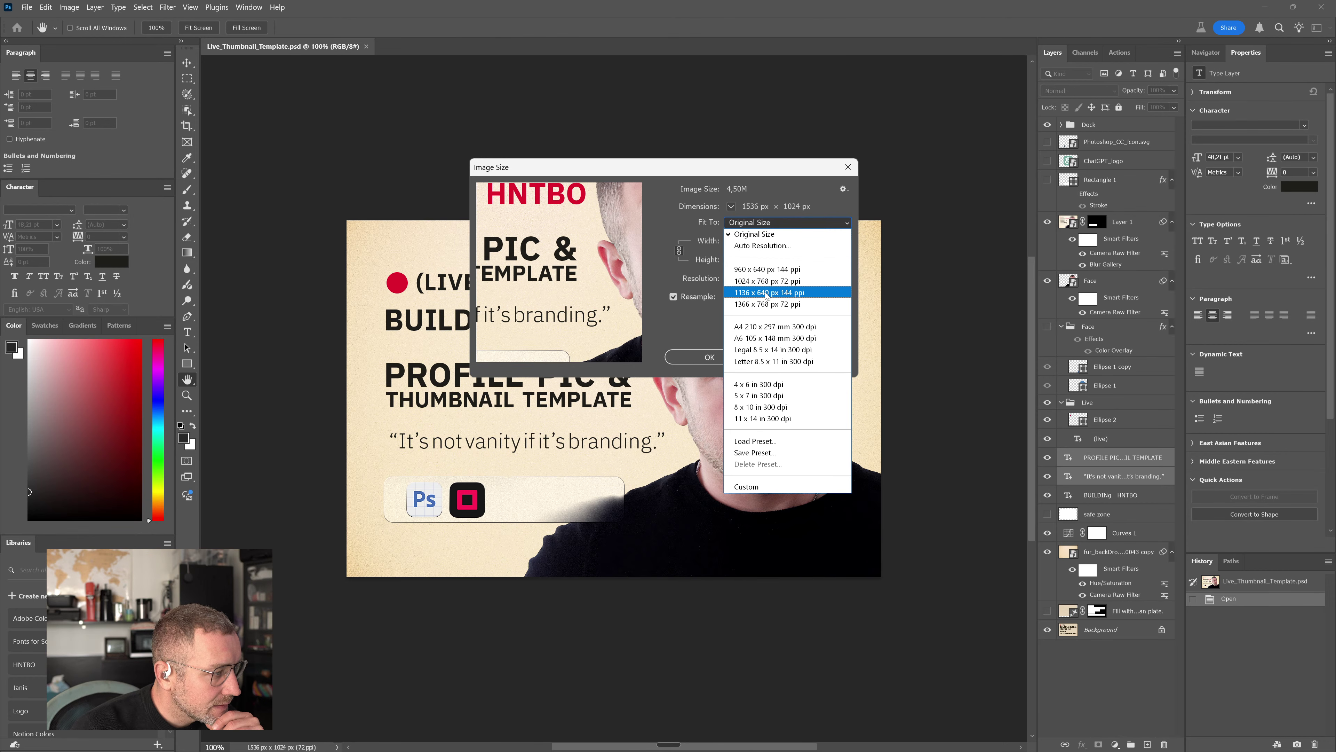
click(669, 246)
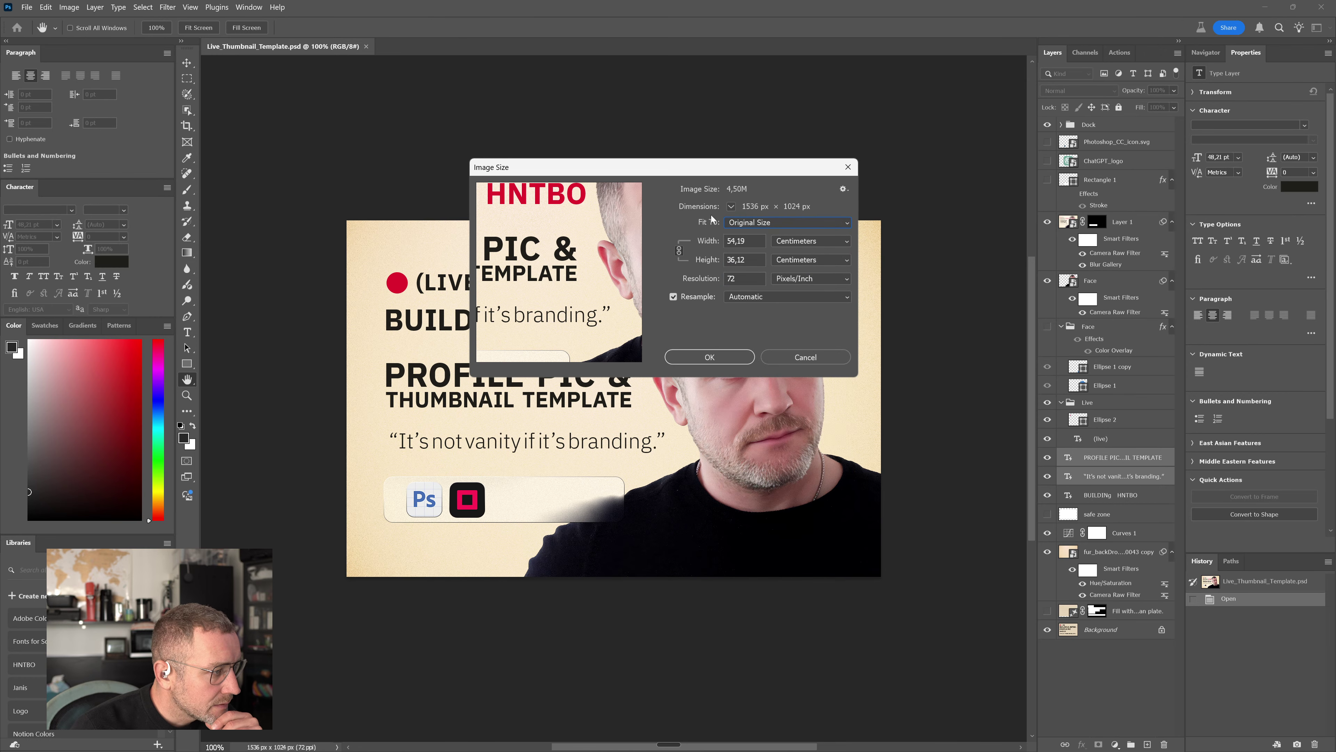
click(810, 240)
click(810, 256)
double_click(748, 241)
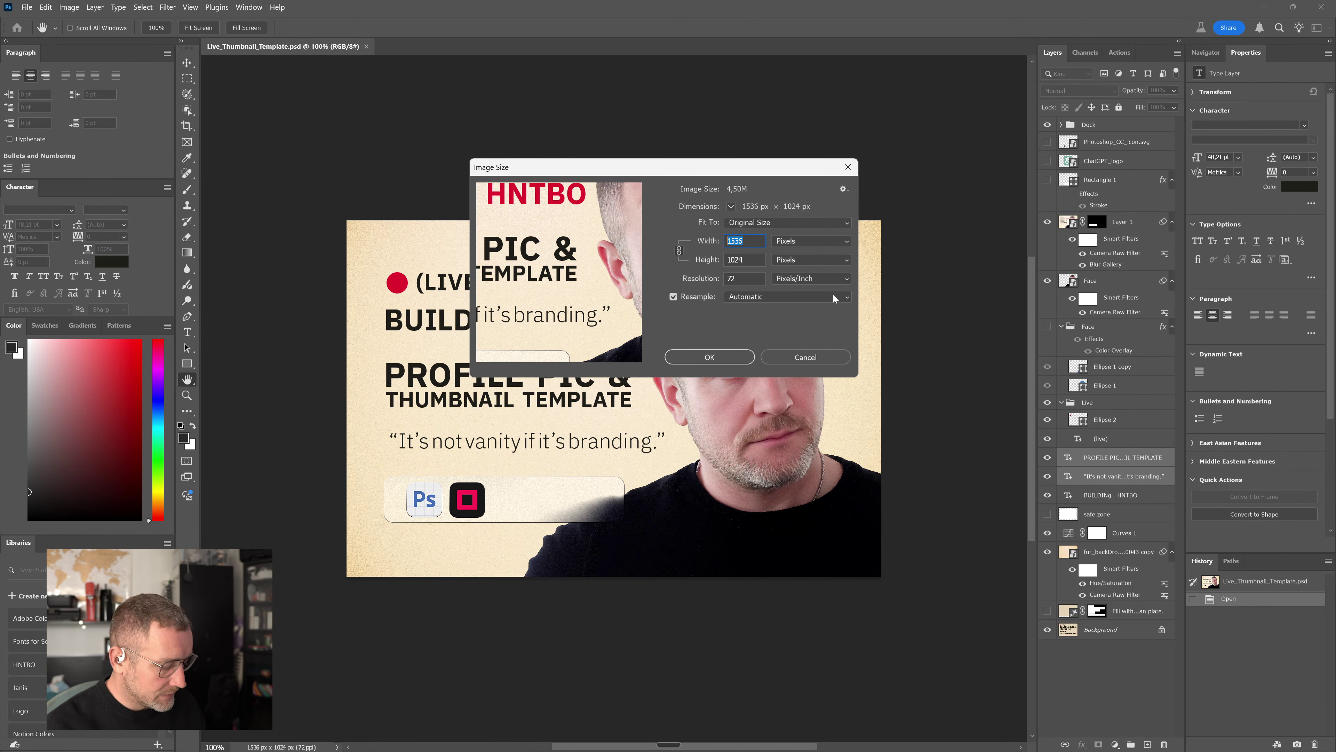
text(1920)
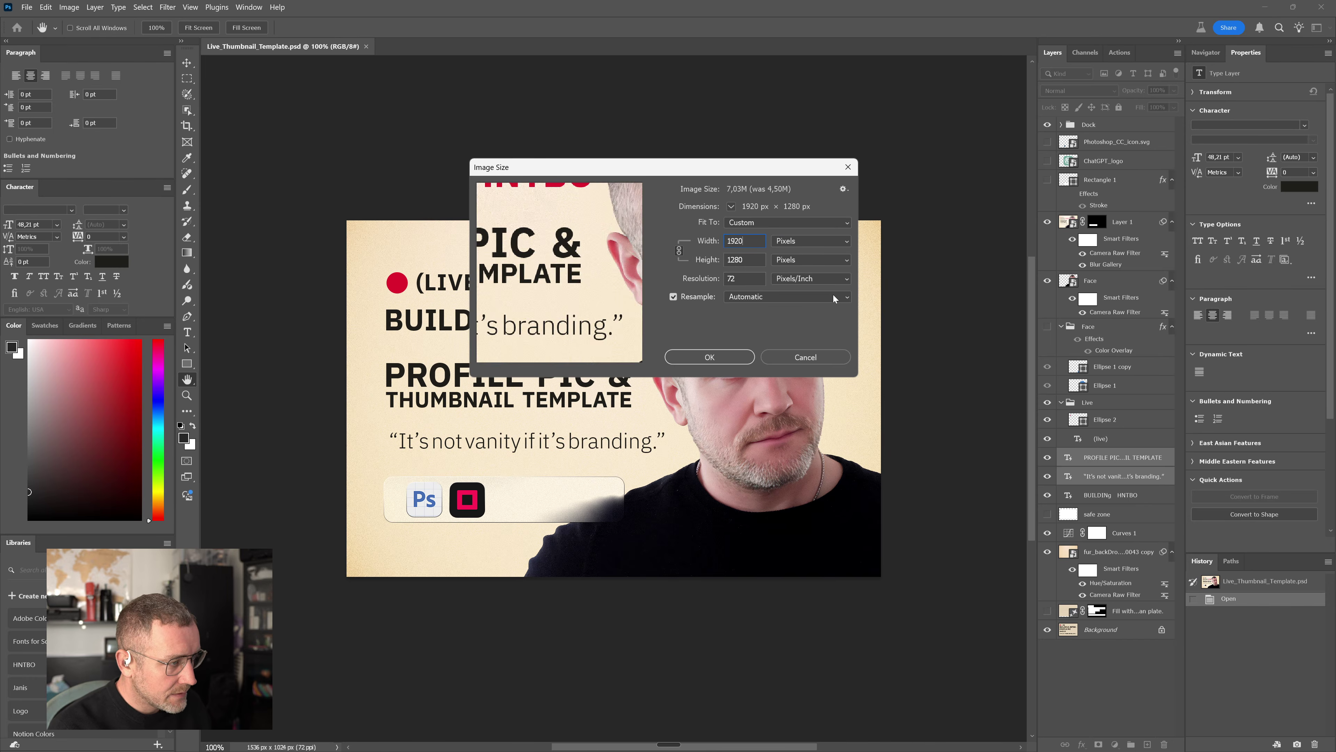
key(Tab)
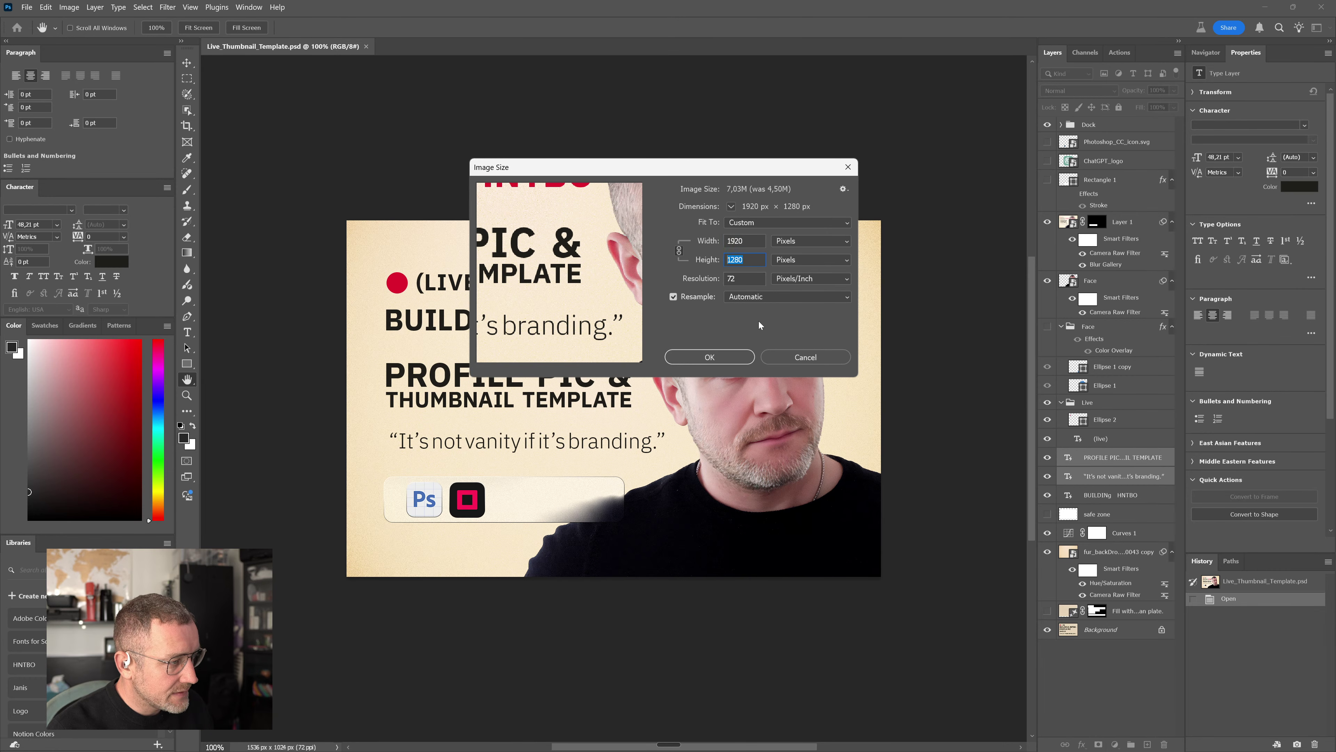
text(720)
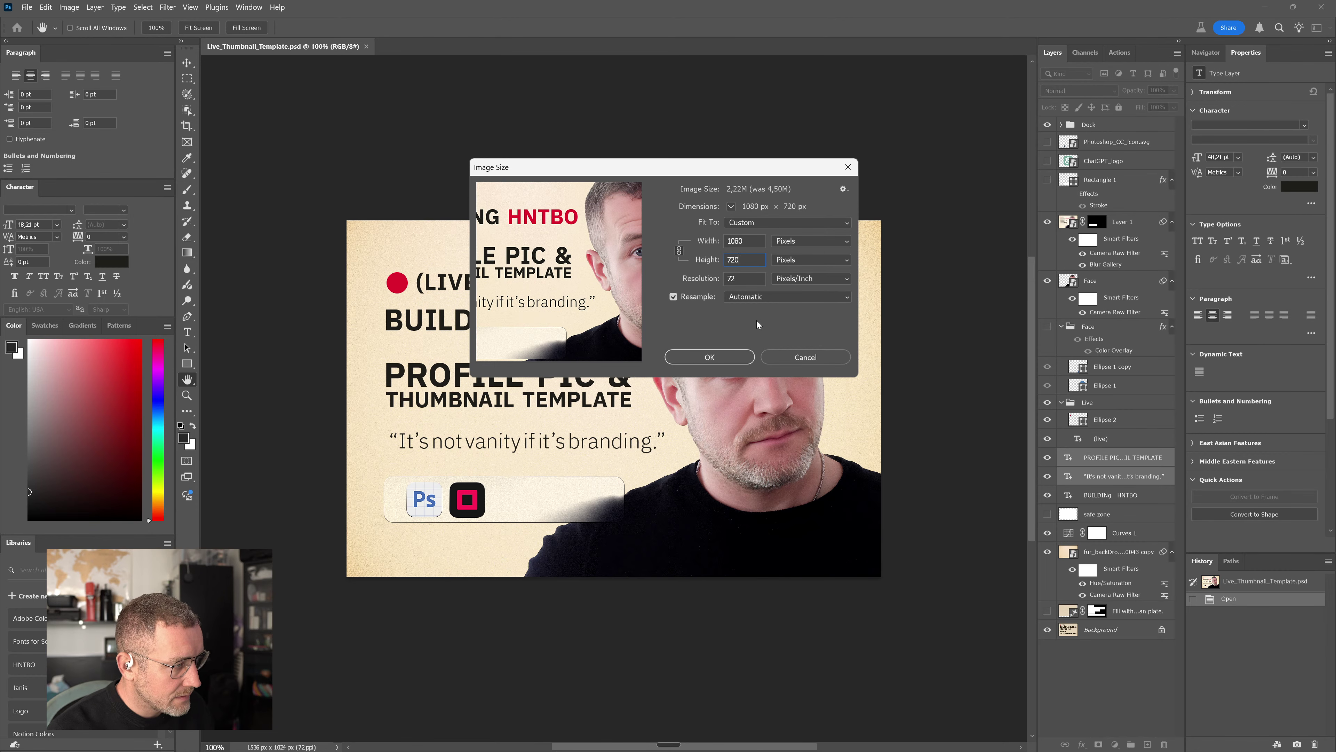
click(678, 252)
key(shift+Tab)
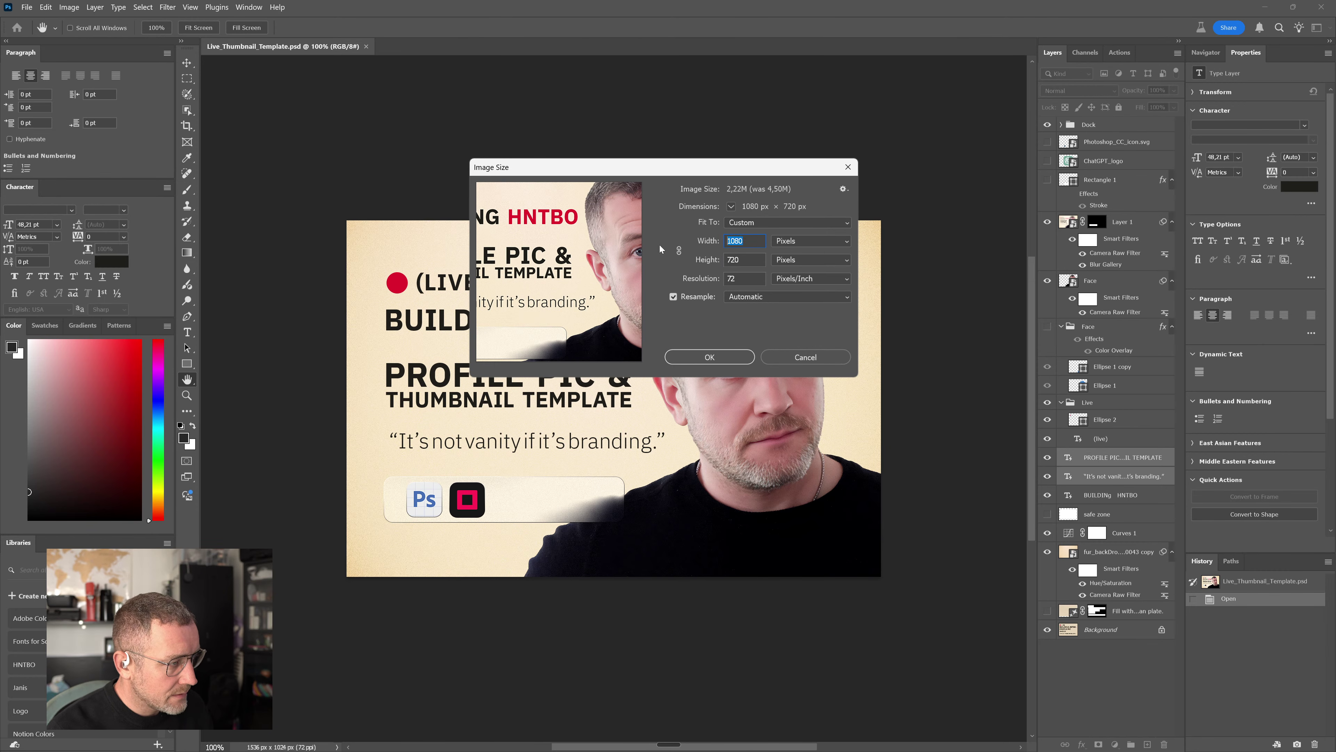
text(1280)
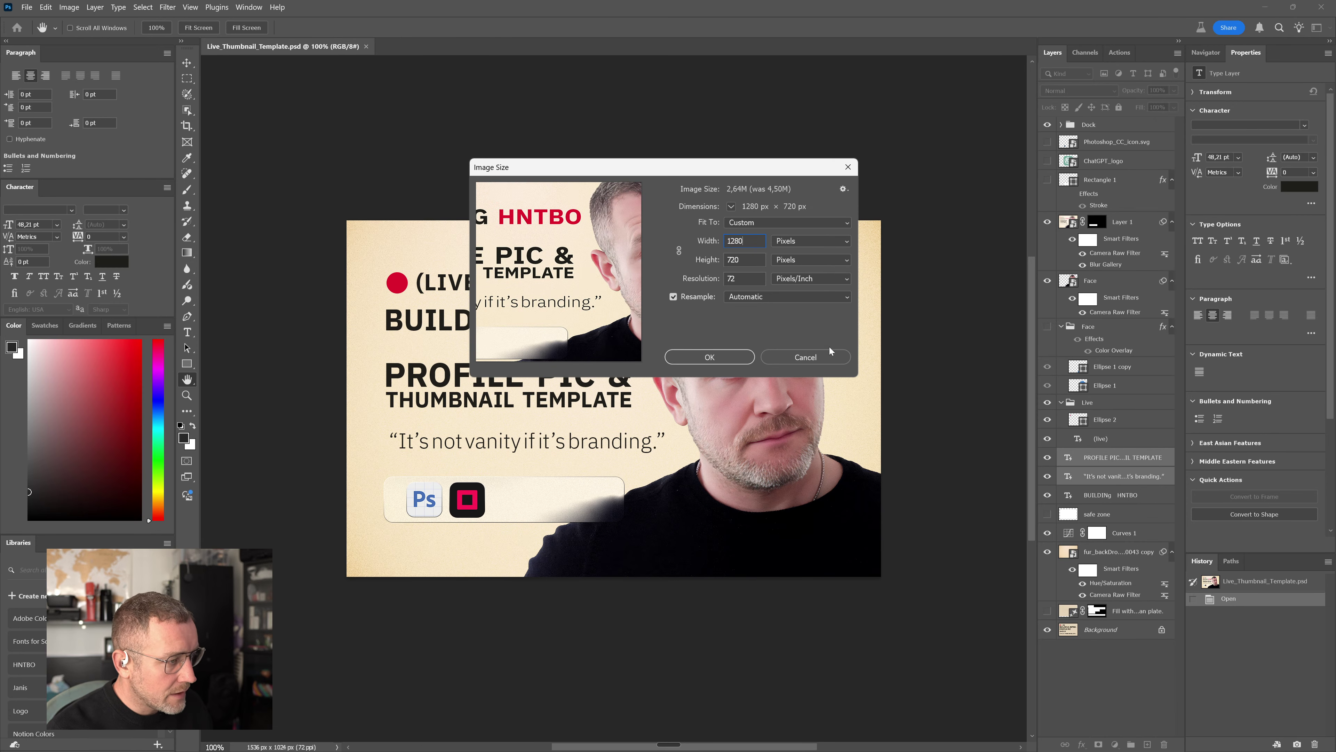
click(832, 357)
click(697, 372)
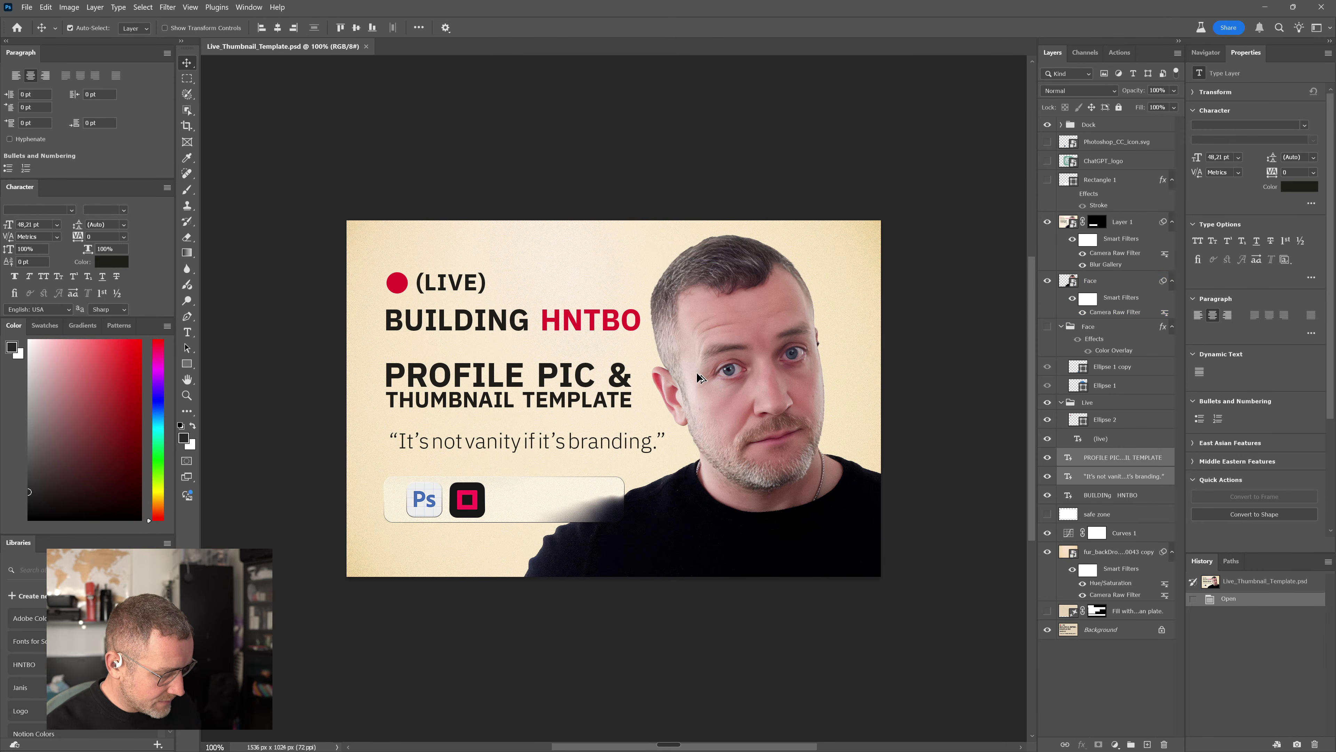
click(632, 324)
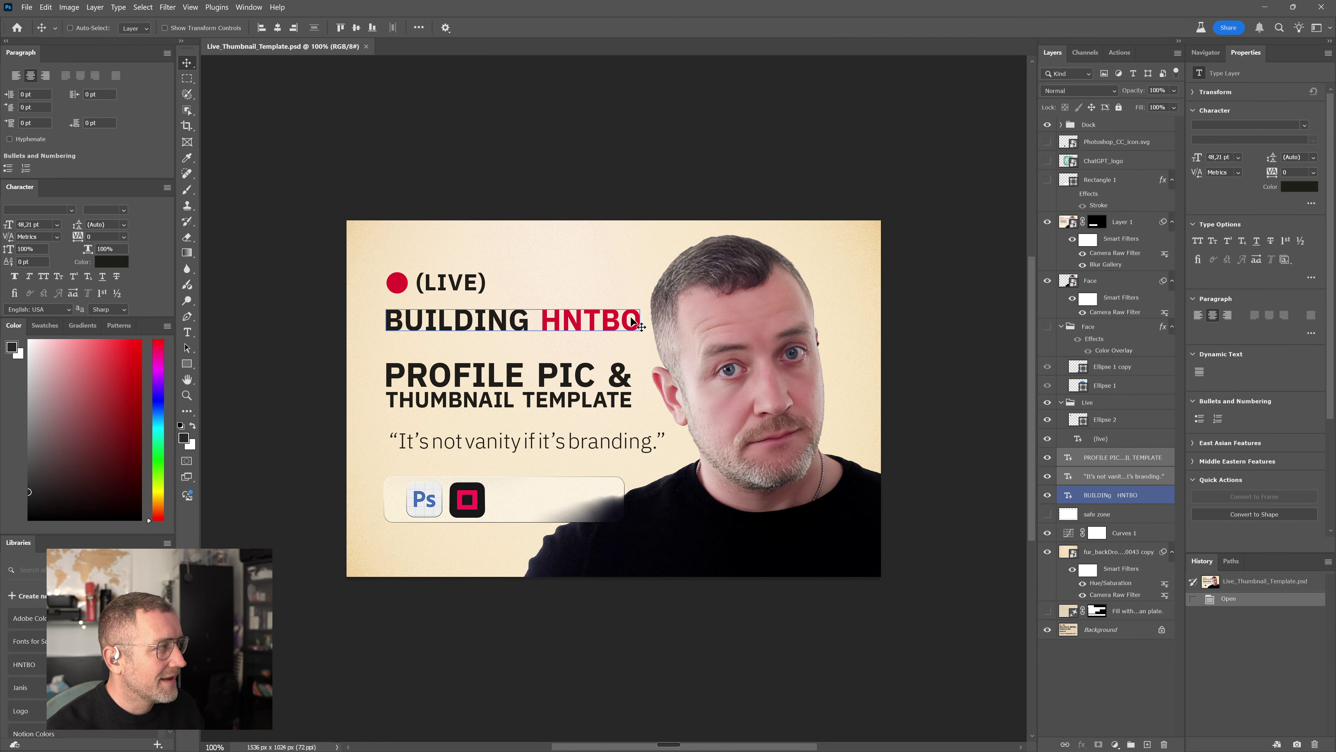
ctrl+click(634, 322)
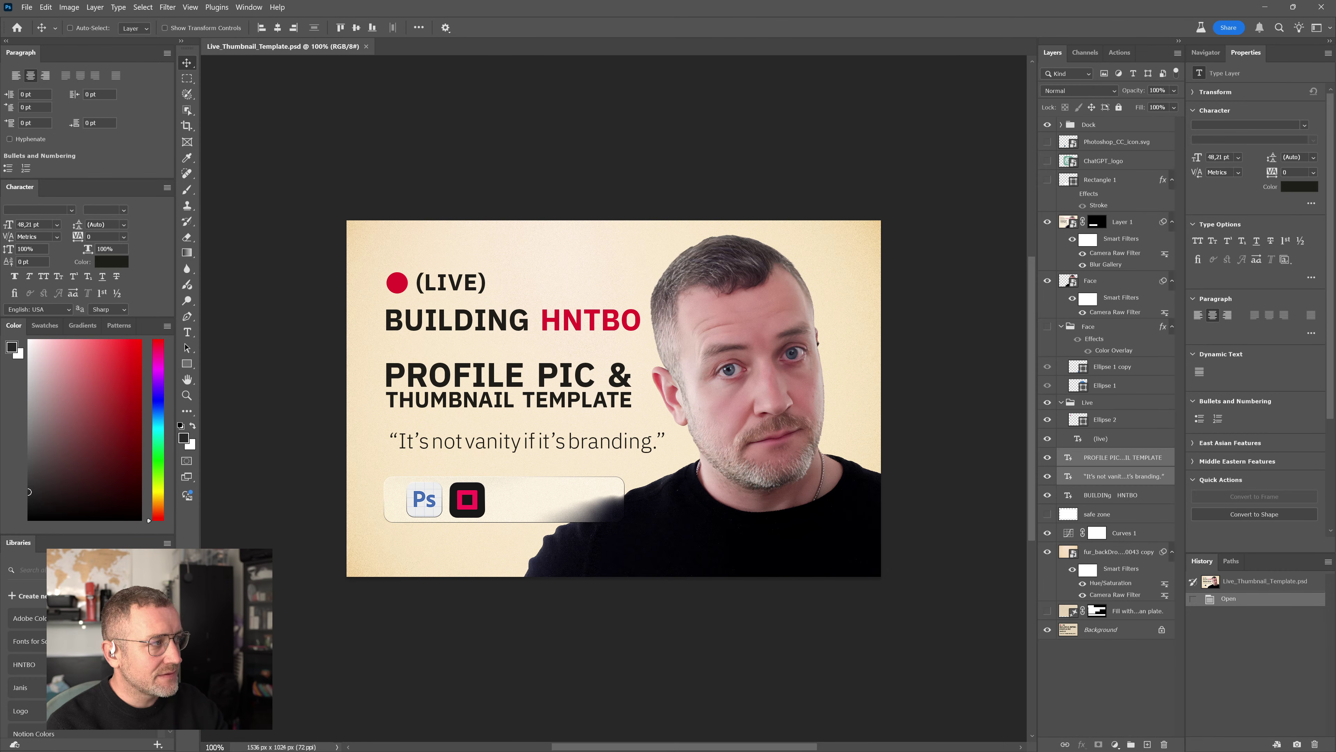
Set the canvas size to 1280 by 720 pixels with a centred anchor and accept the clipping
click(29, 8)
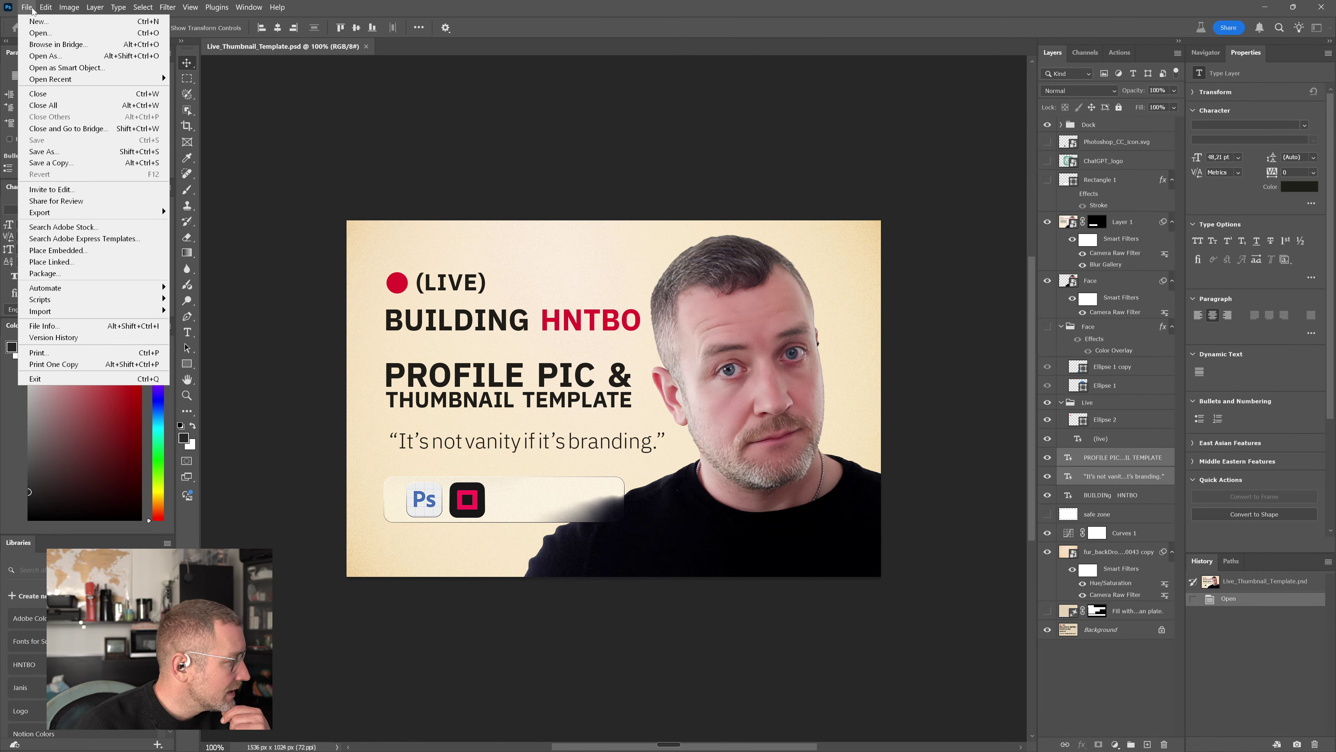
mouse_move(62, 9)
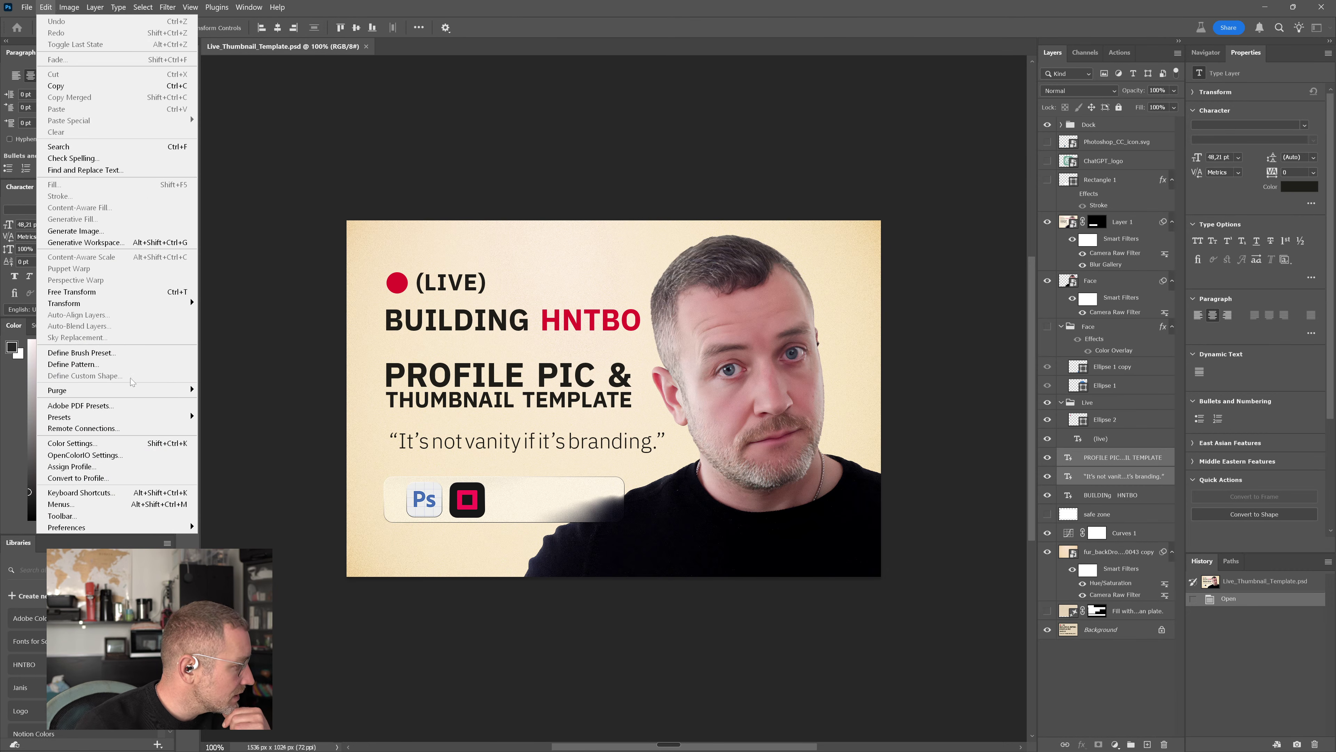
mouse_move(114, 393)
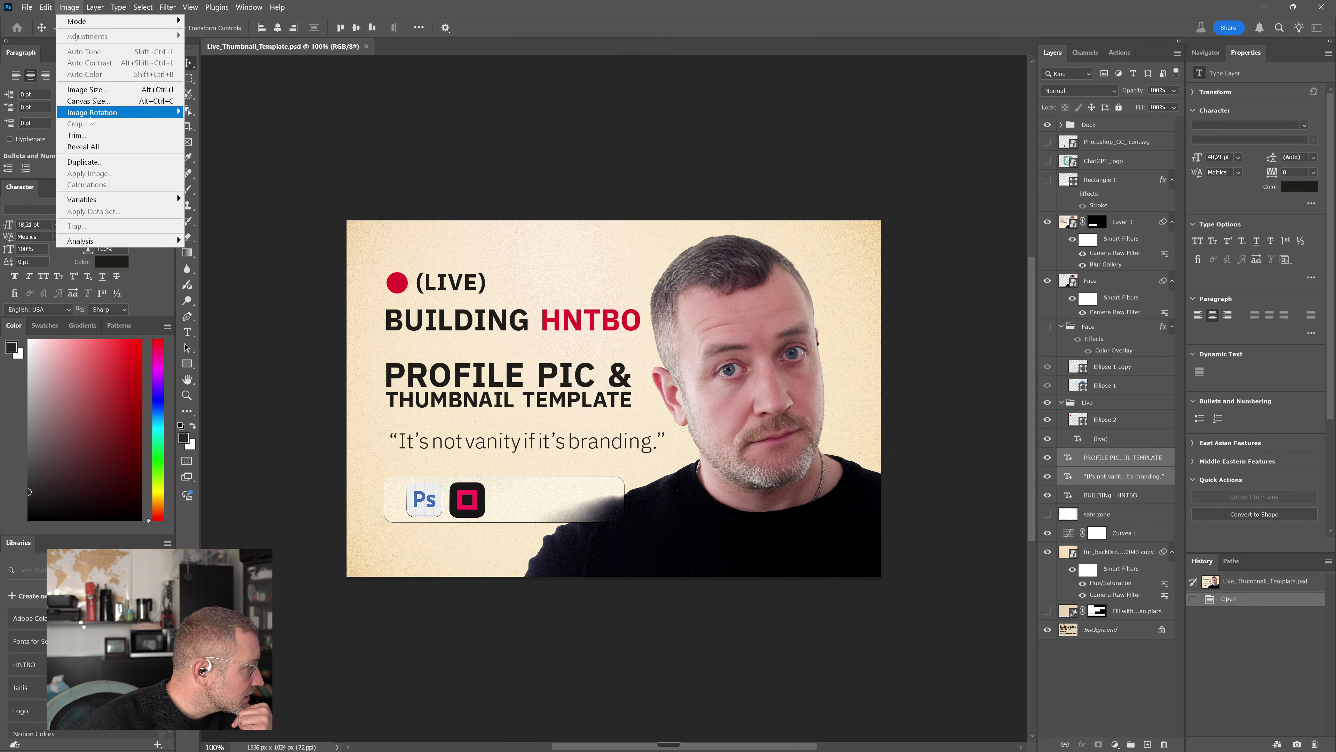
click(86, 101)
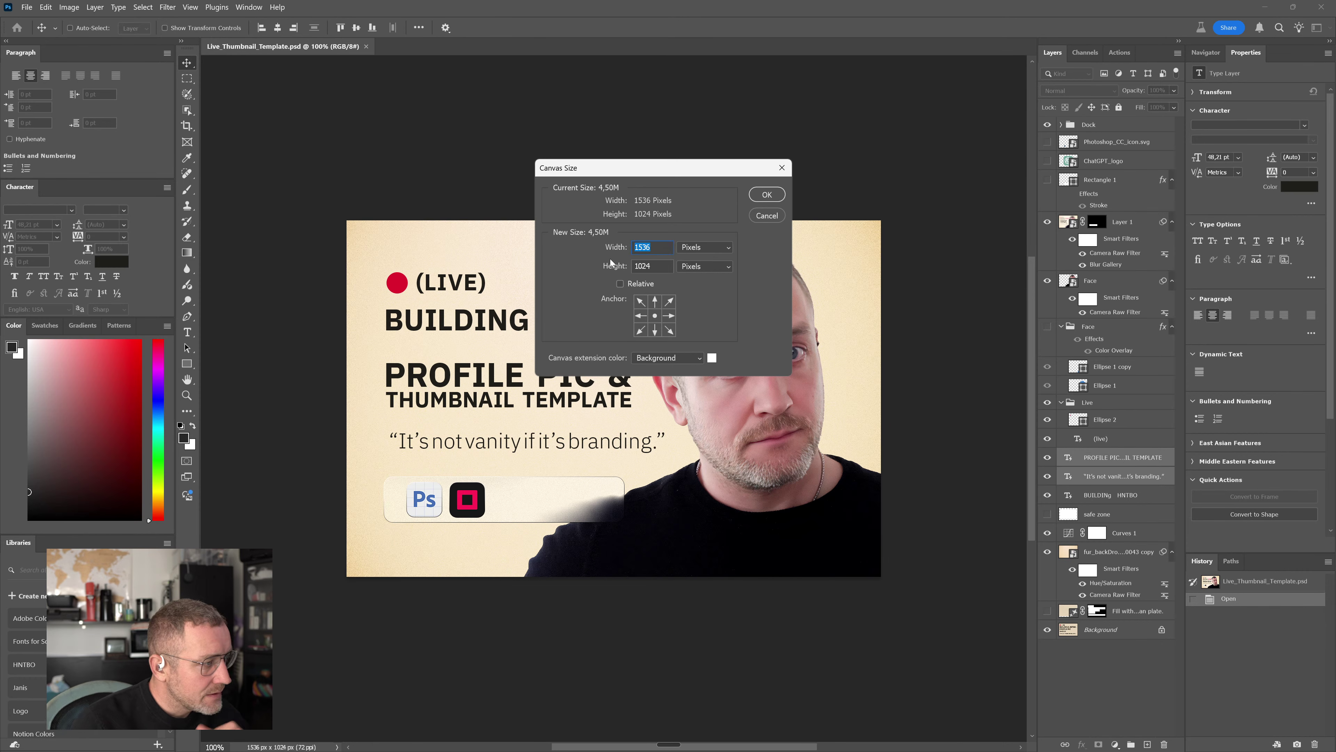
text(1280)
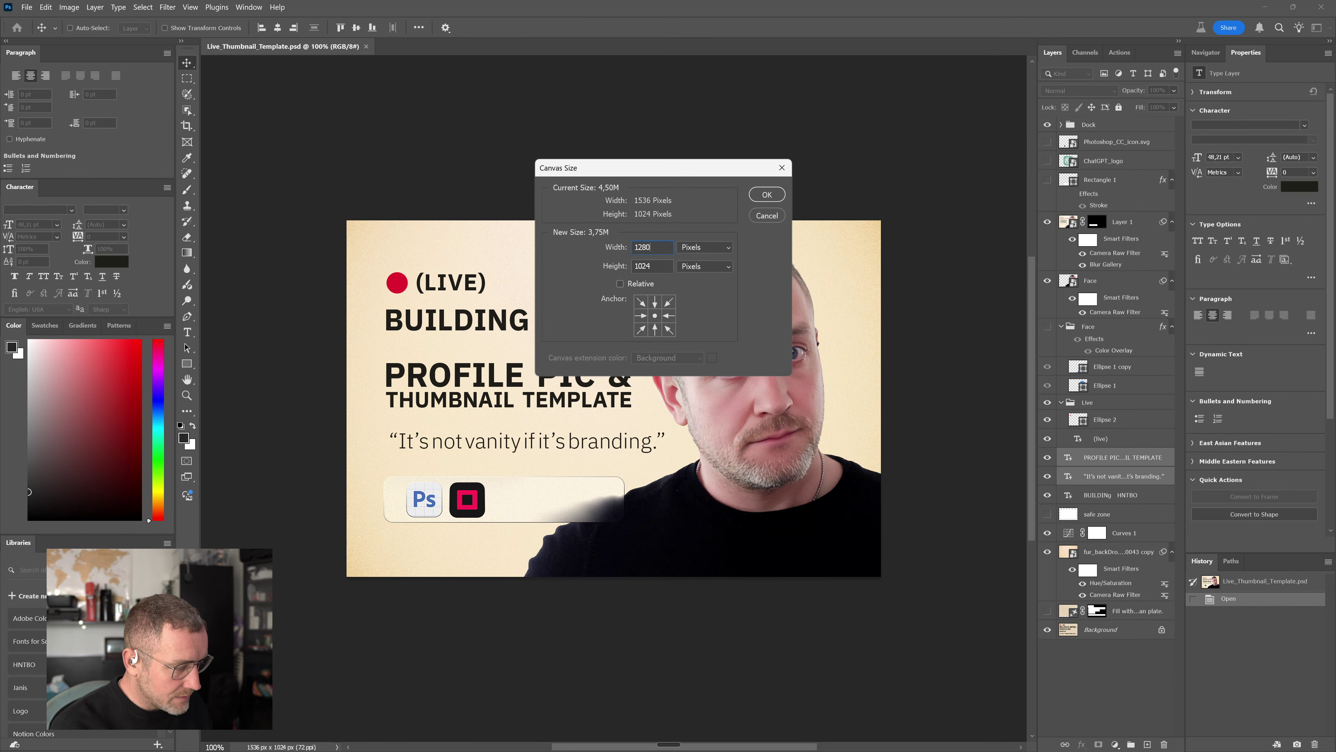
key(Tab)
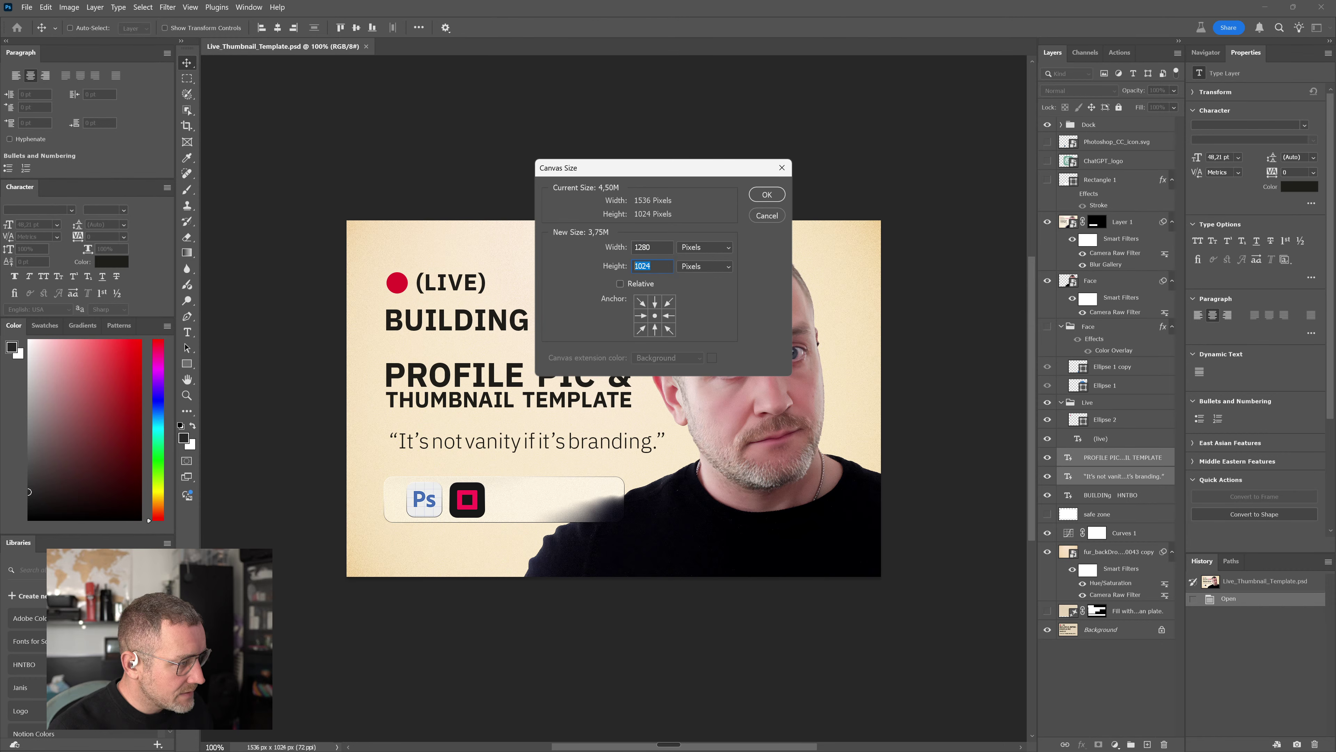
text(720)
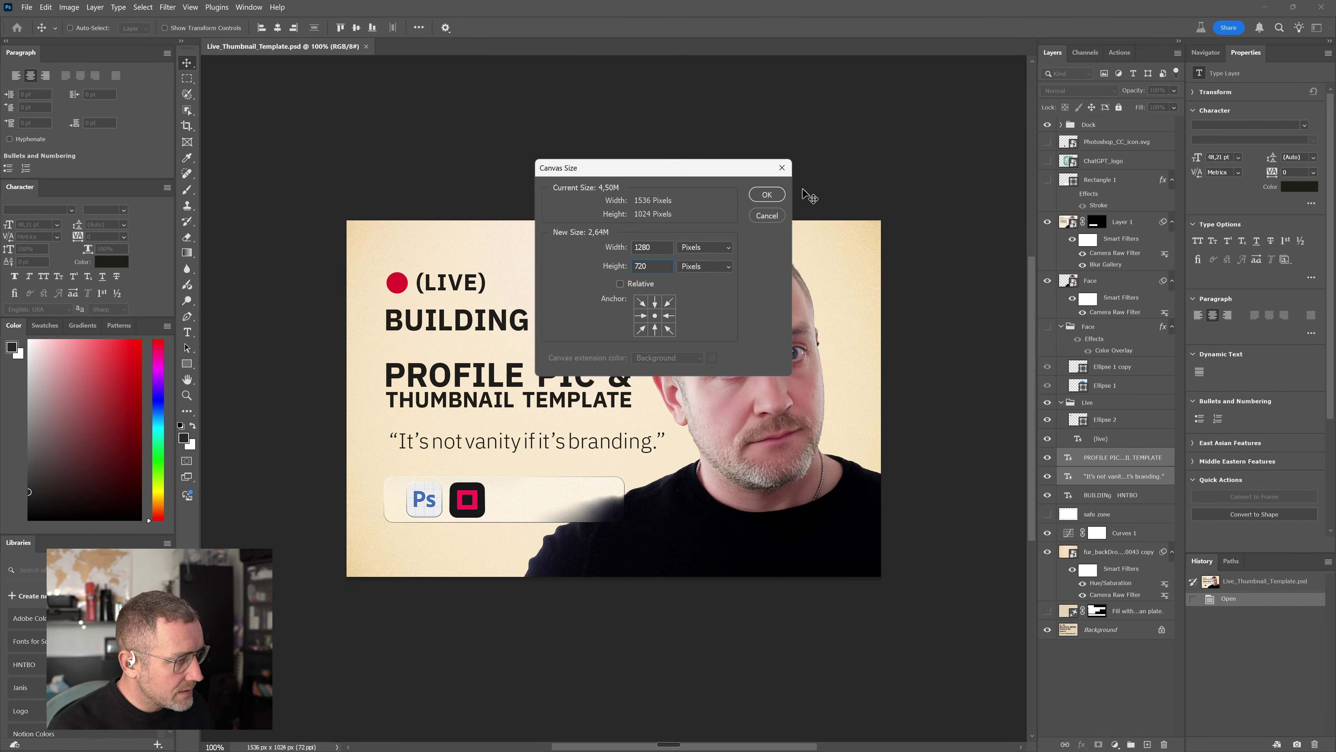
click(773, 199)
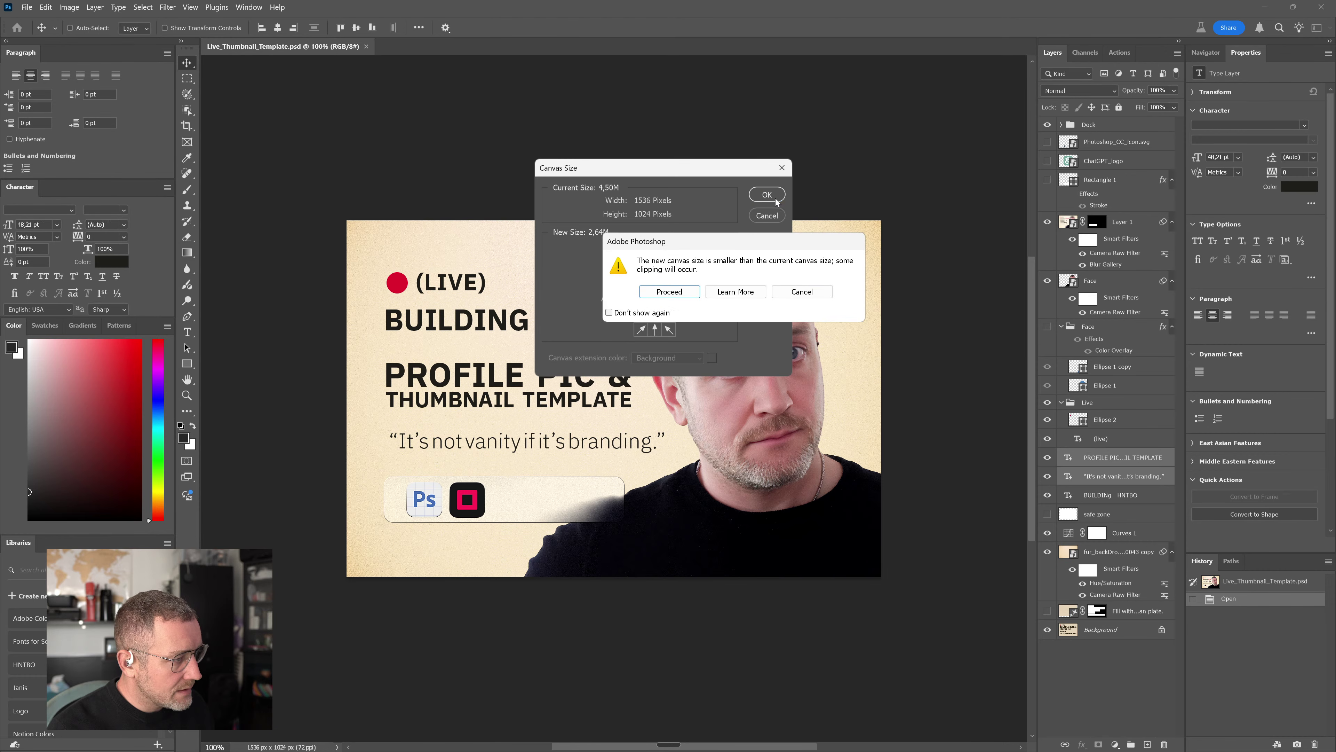
click(677, 293)
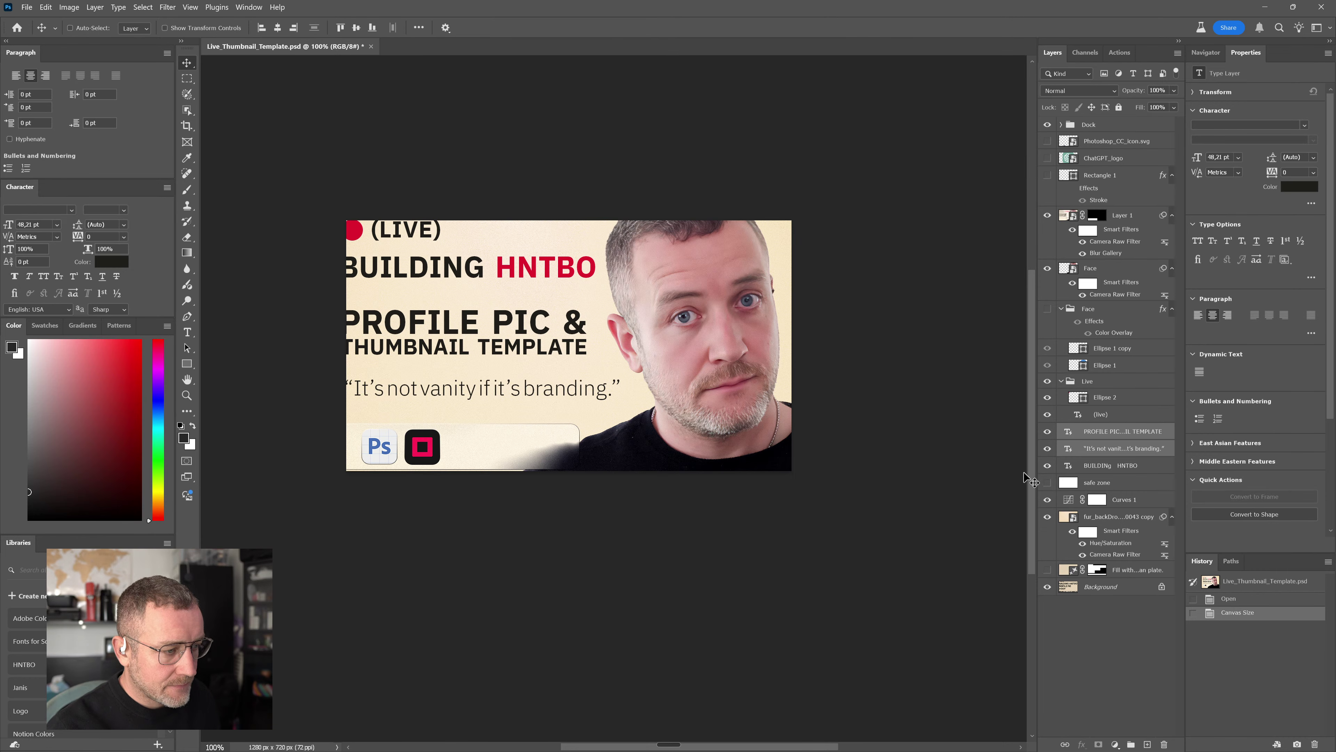
Show the safe zone layer and scale its white rectangle down to about 1100 by 546 px, centred inside the canvas
click(1047, 482)
click(1097, 482)
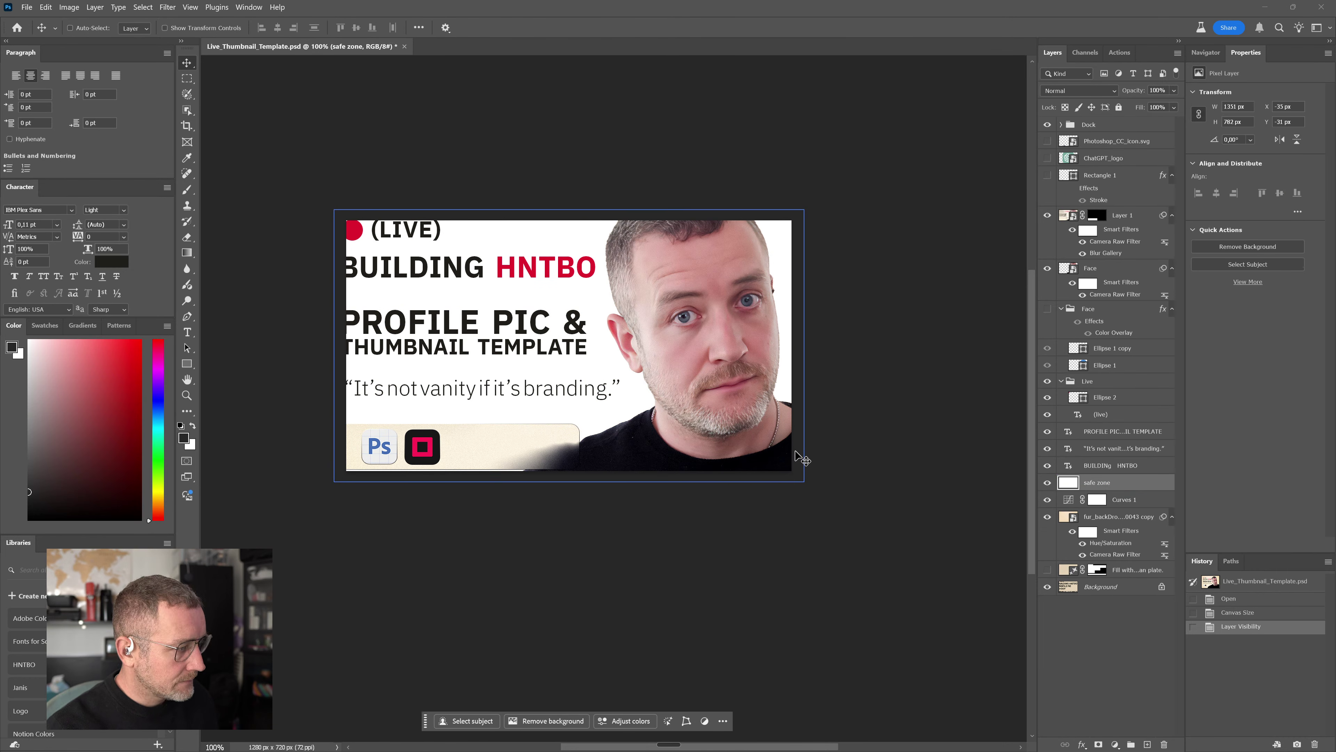
key(ctrl+t)
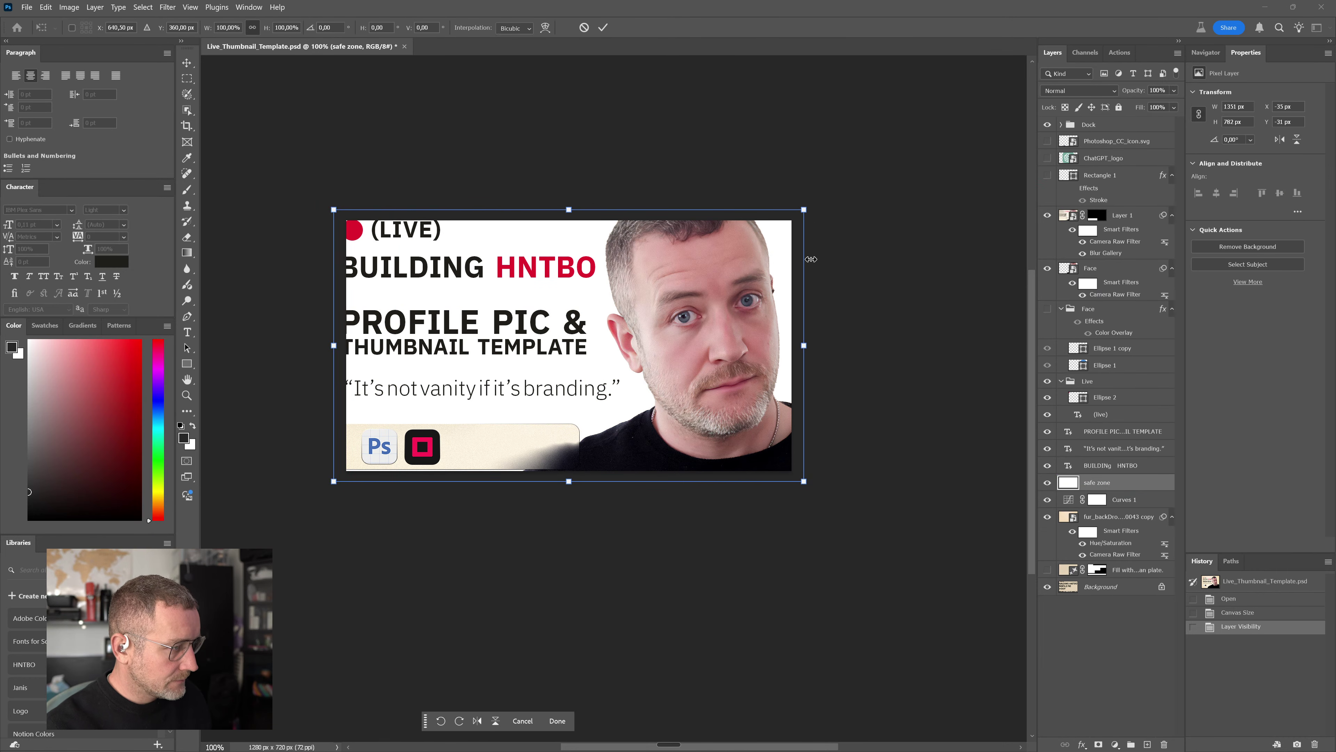
drag(807, 206, 776, 294)
mouse_move(748, 352)
mouse_down()
mouse_move(784, 353)
mouse_move(755, 351)
mouse_up()
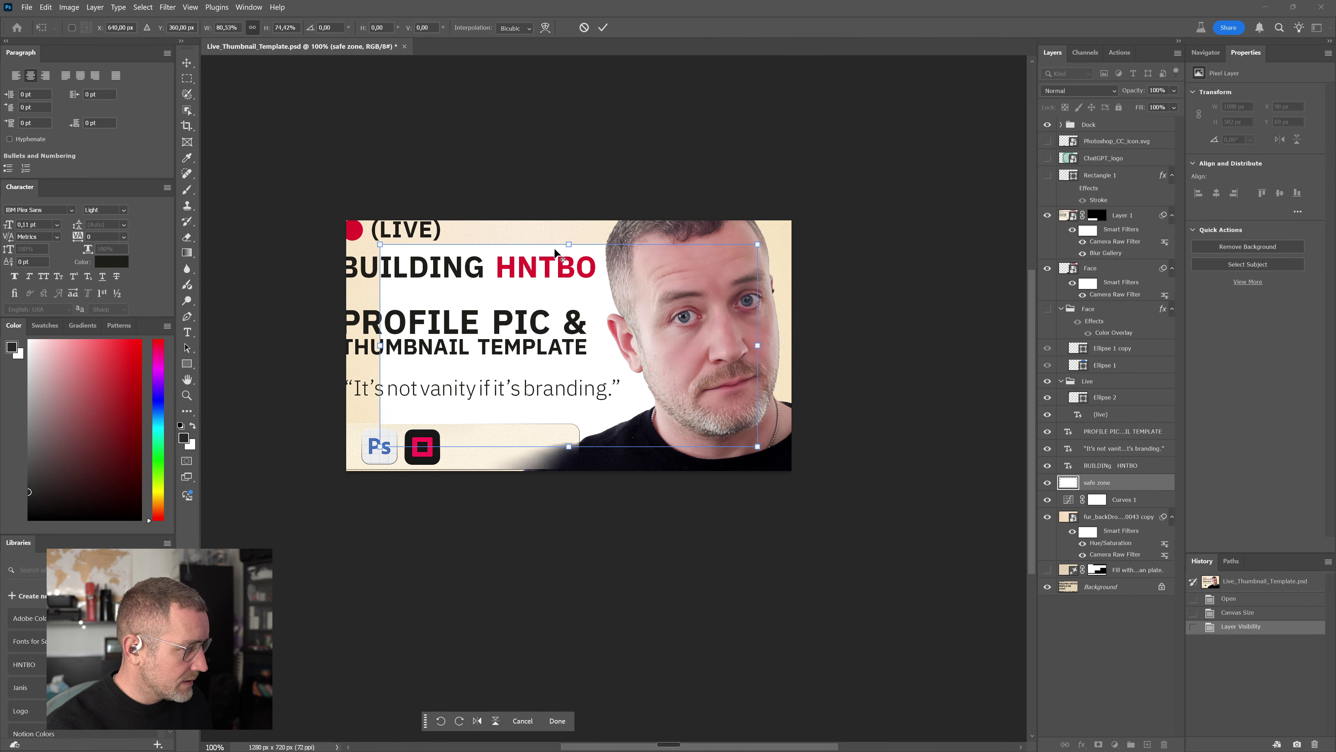
drag(573, 242, 574, 251)
drag(759, 345, 758, 345)
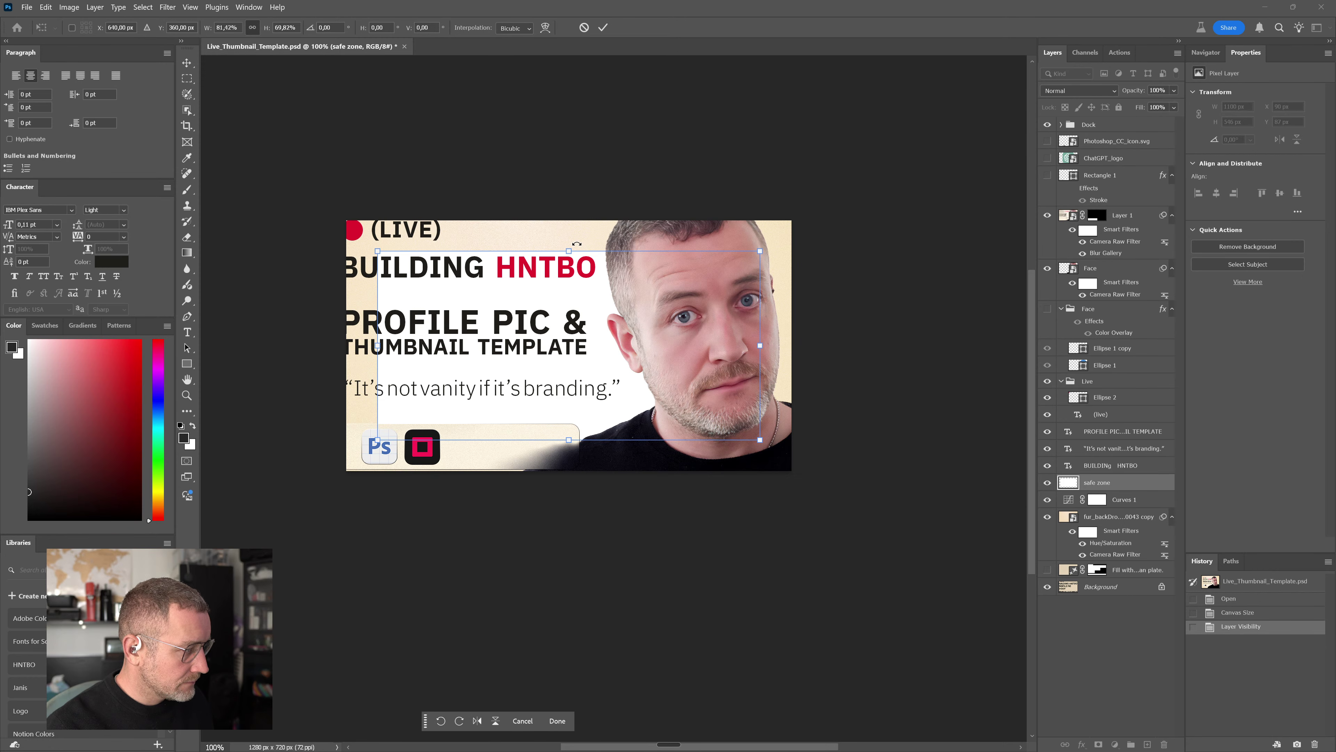
key(Return)
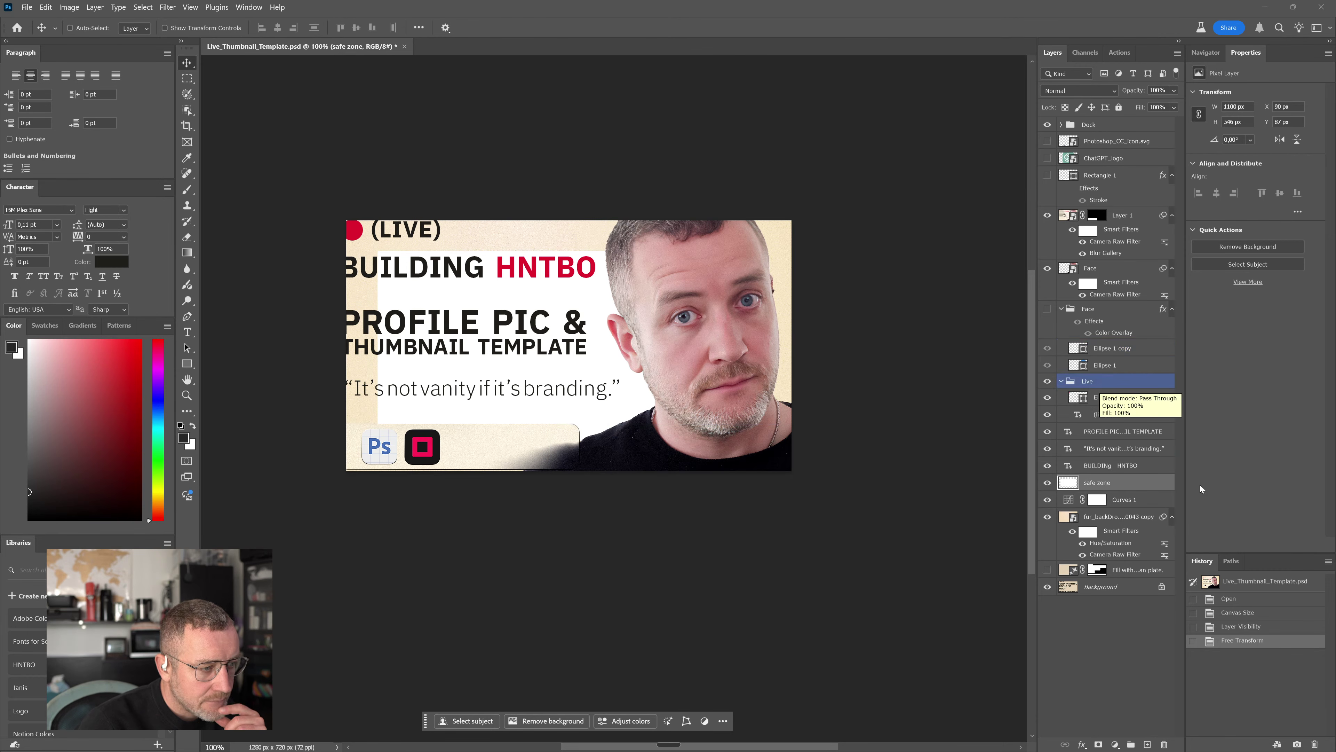
drag(1110, 482, 1110, 112)
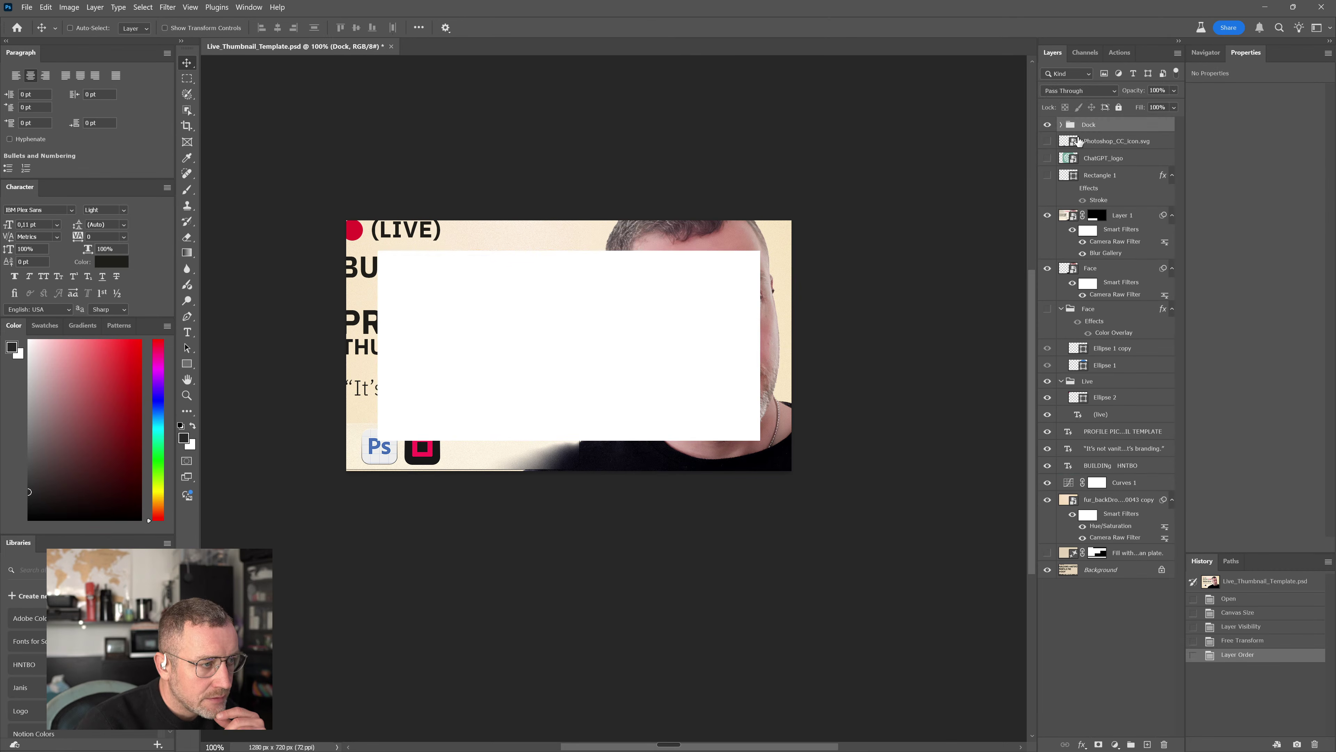
key(ctrl)
key(ctrl+z)
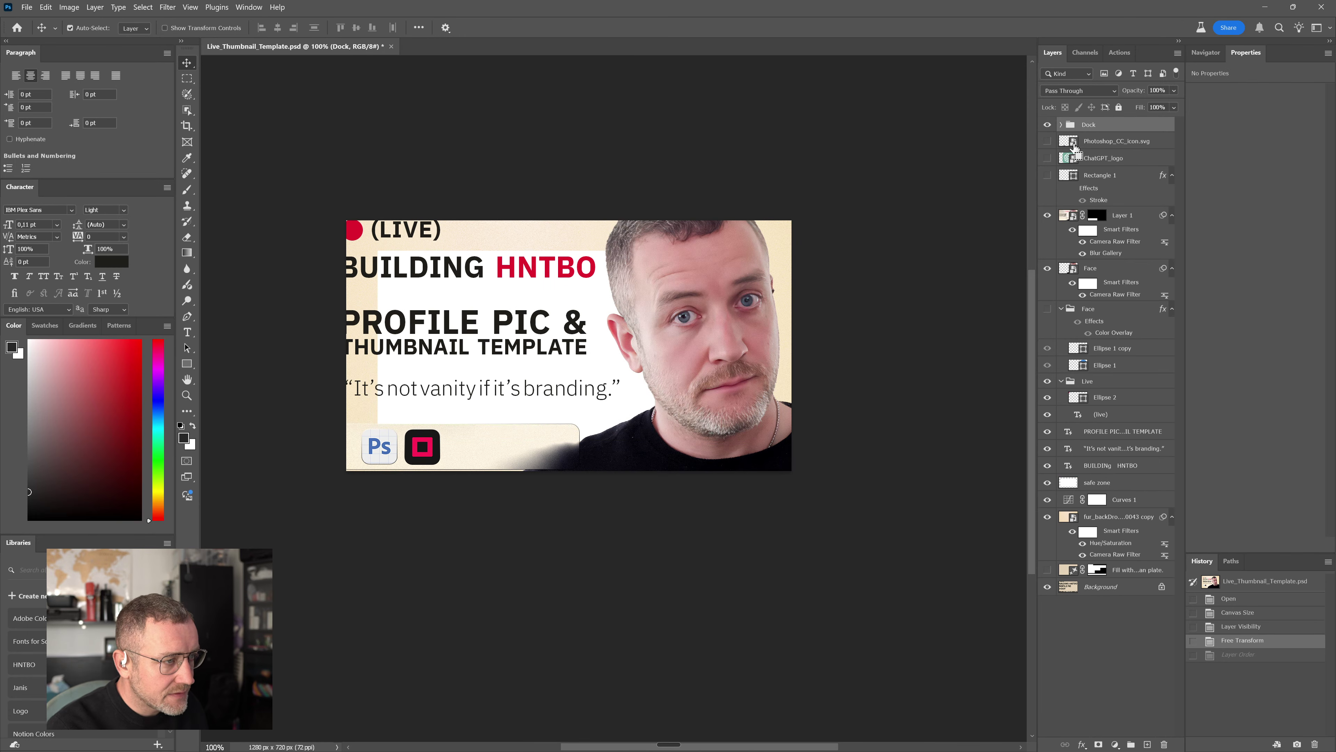
Move the safe zone layer to the top of the layer stack, outside and above the Dock group
drag(1099, 483, 1107, 125)
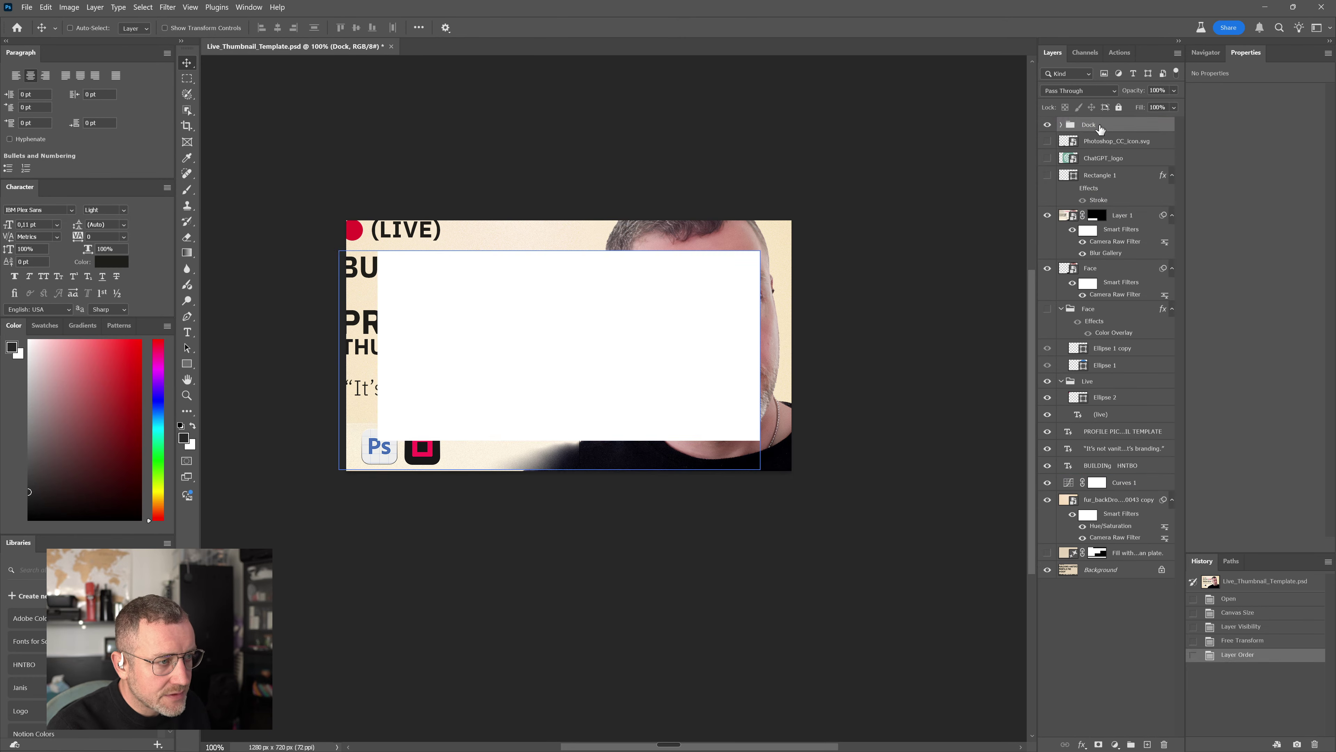
click(1048, 125)
click(1047, 125)
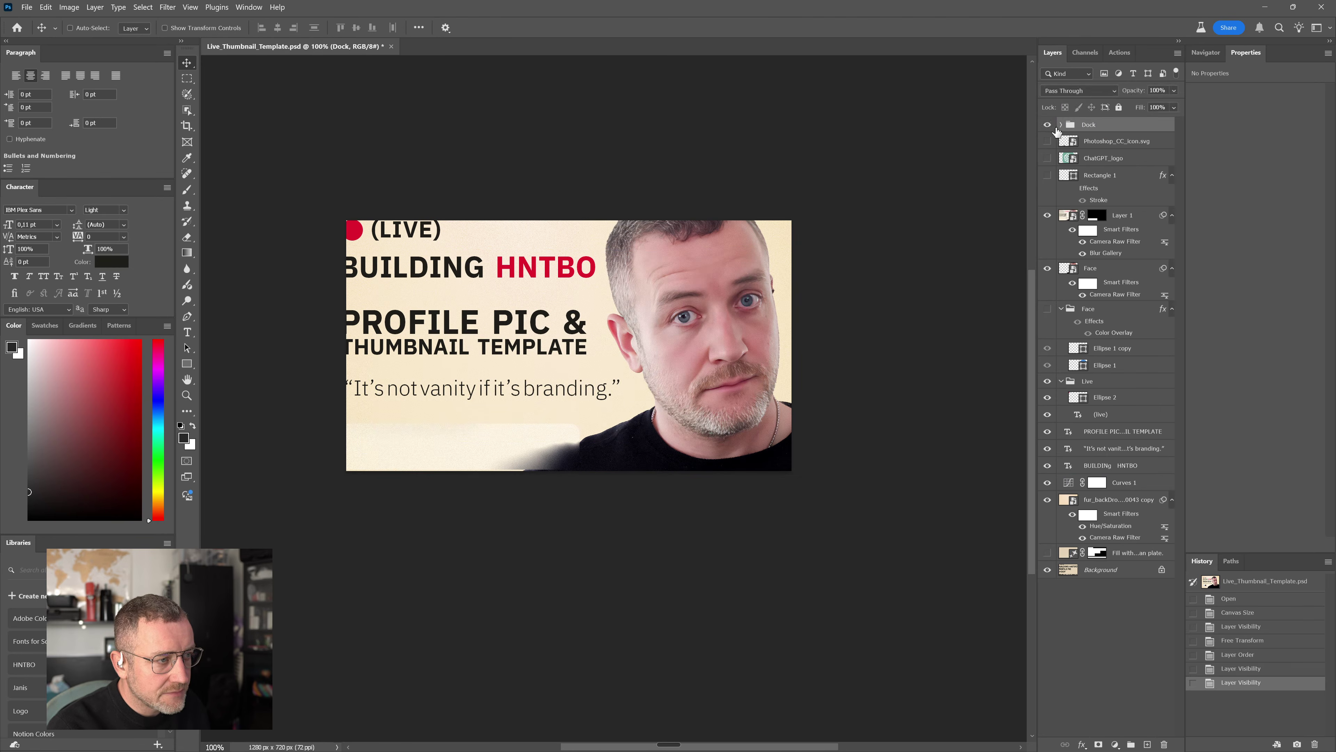
click(1060, 125)
drag(1105, 158, 1075, 134)
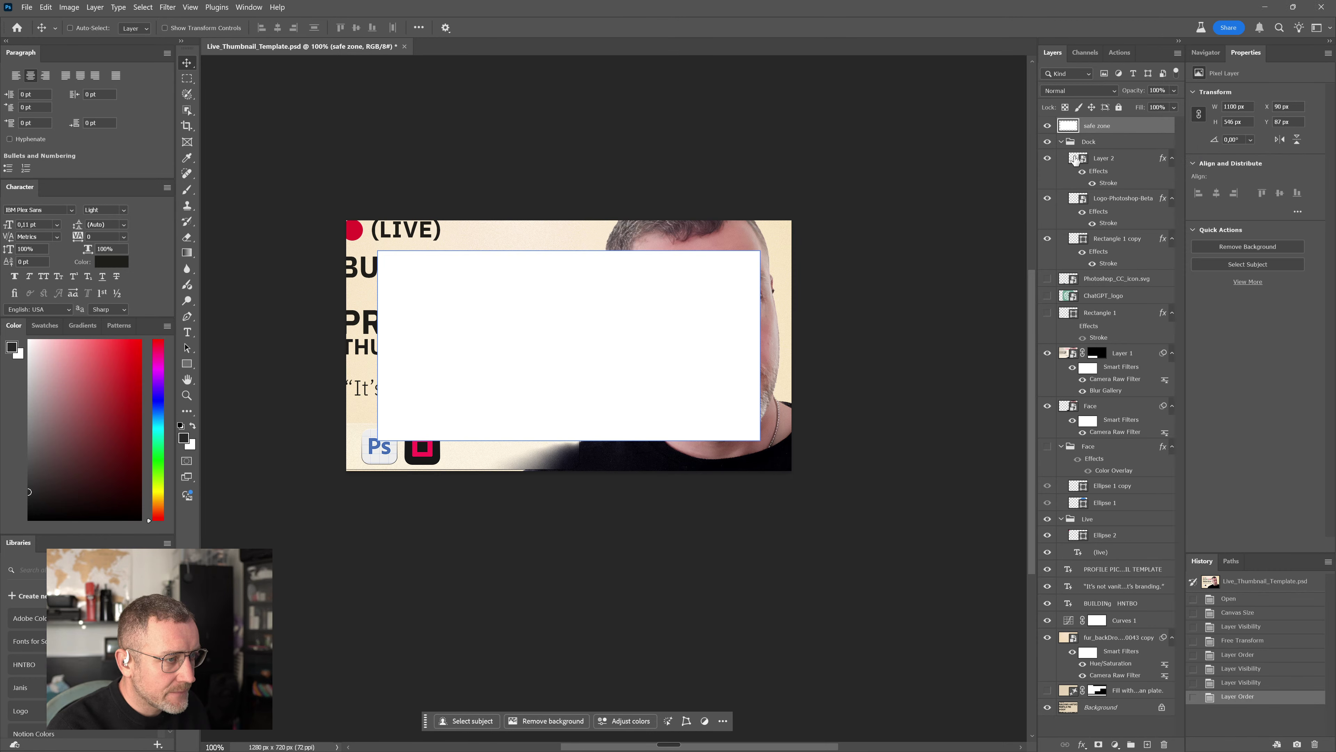
Add a 1 px inside stroke to the safe zone layer with the Color fill type in black
double_click(1078, 133)
drag(1048, 434, 875, 196)
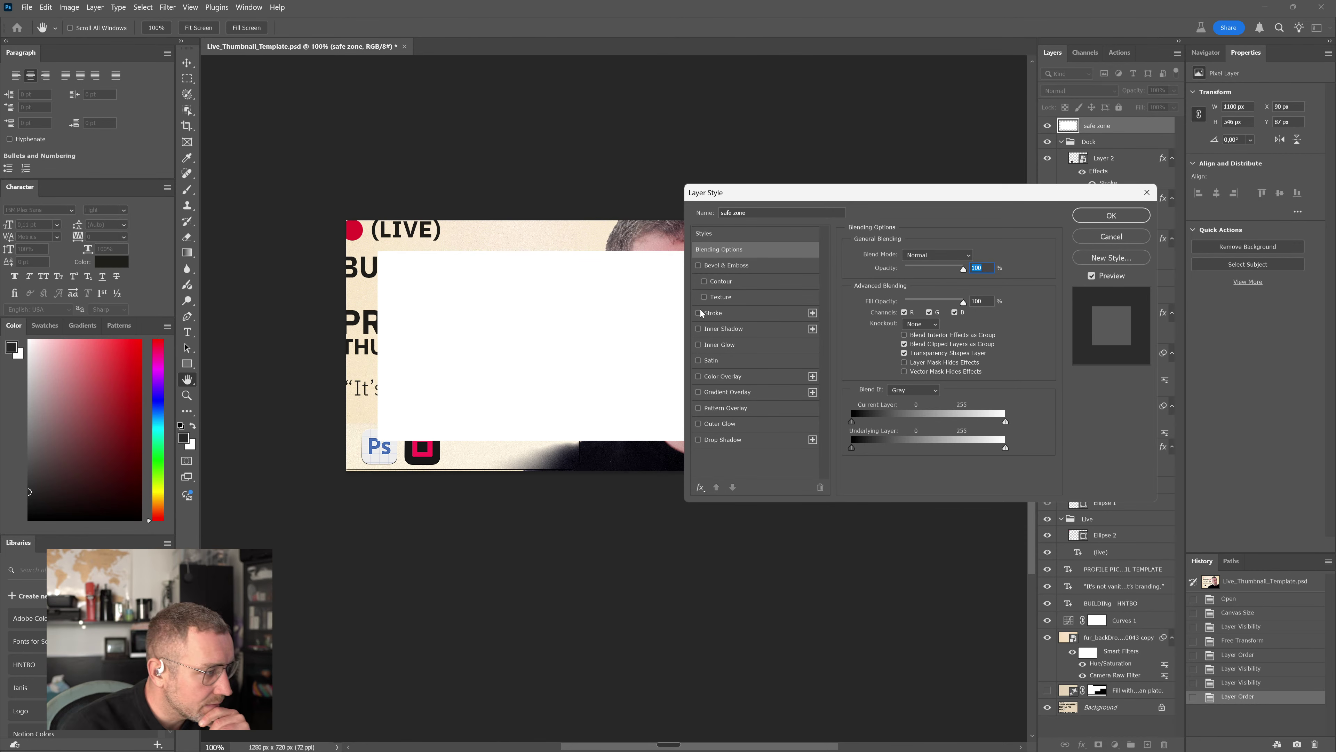
click(735, 313)
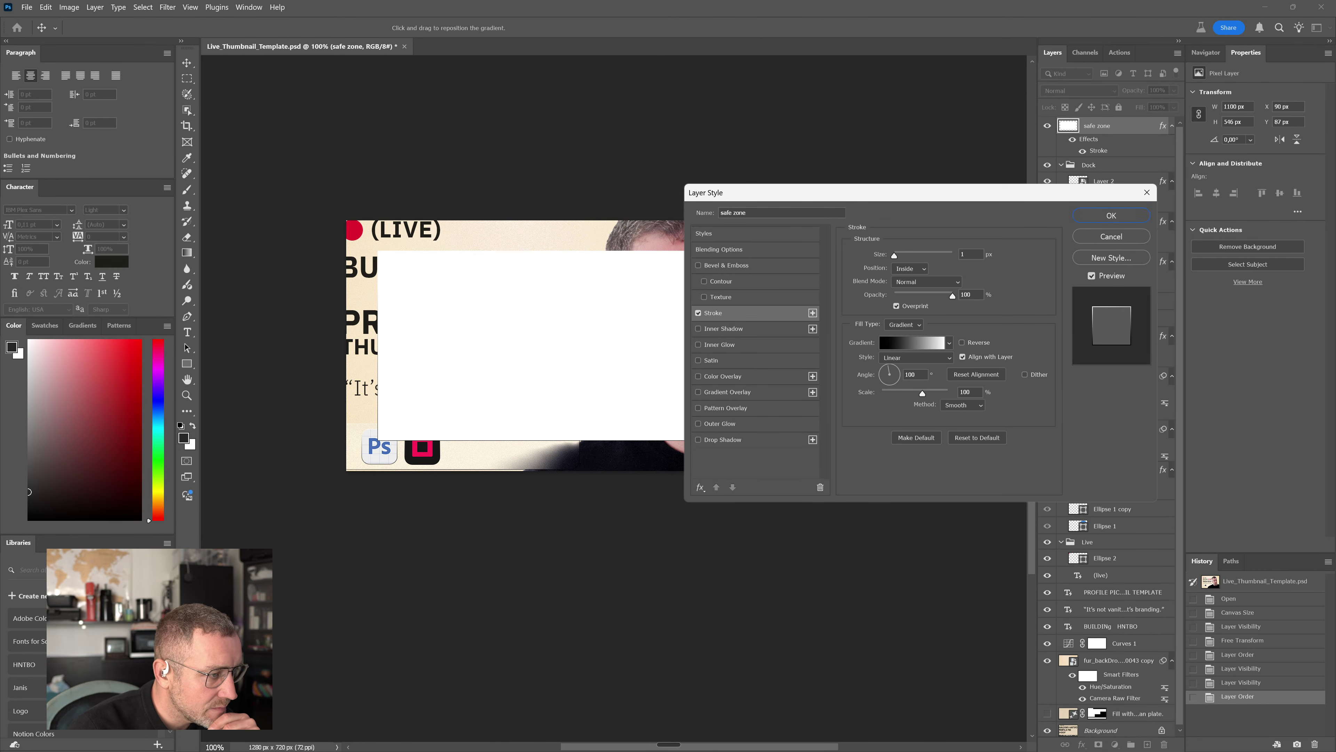
click(901, 325)
click(901, 329)
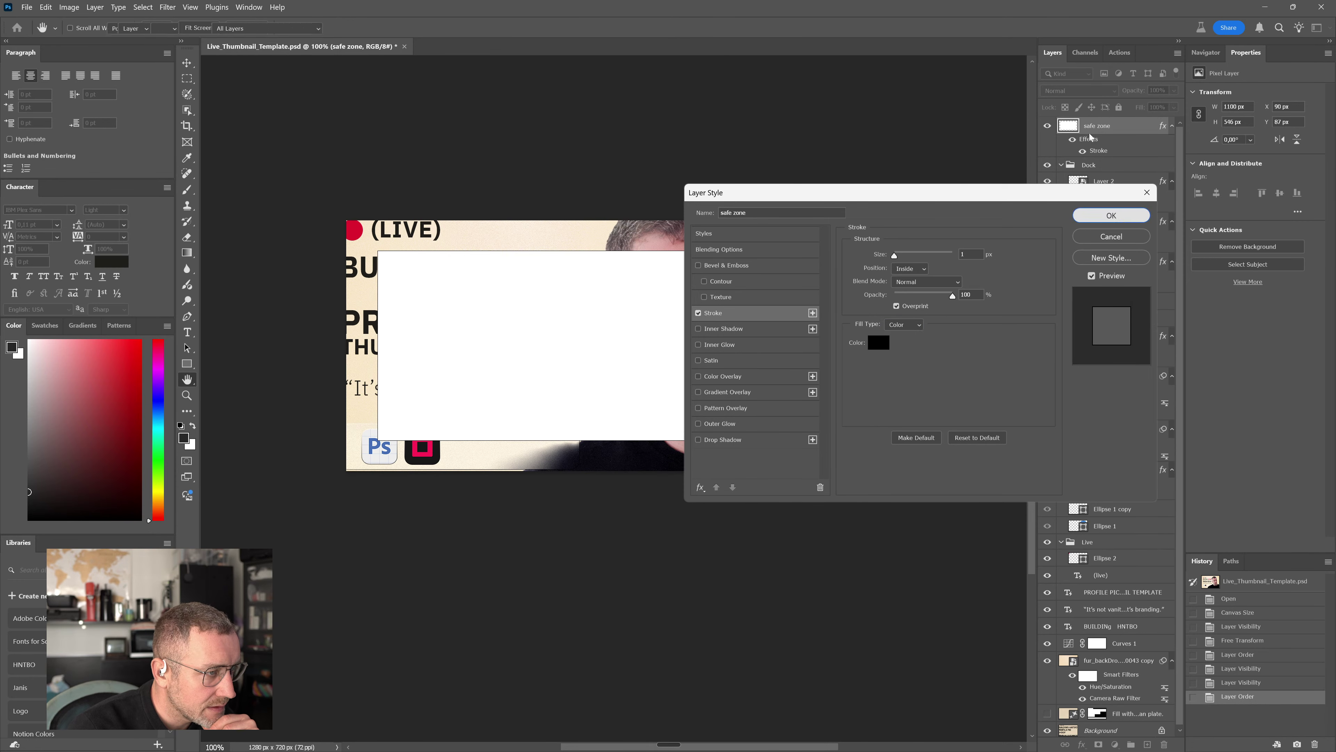
click(1111, 216)
Set the safe zone layer's blend mode to Multiply and collapse its effects list
click(1078, 90)
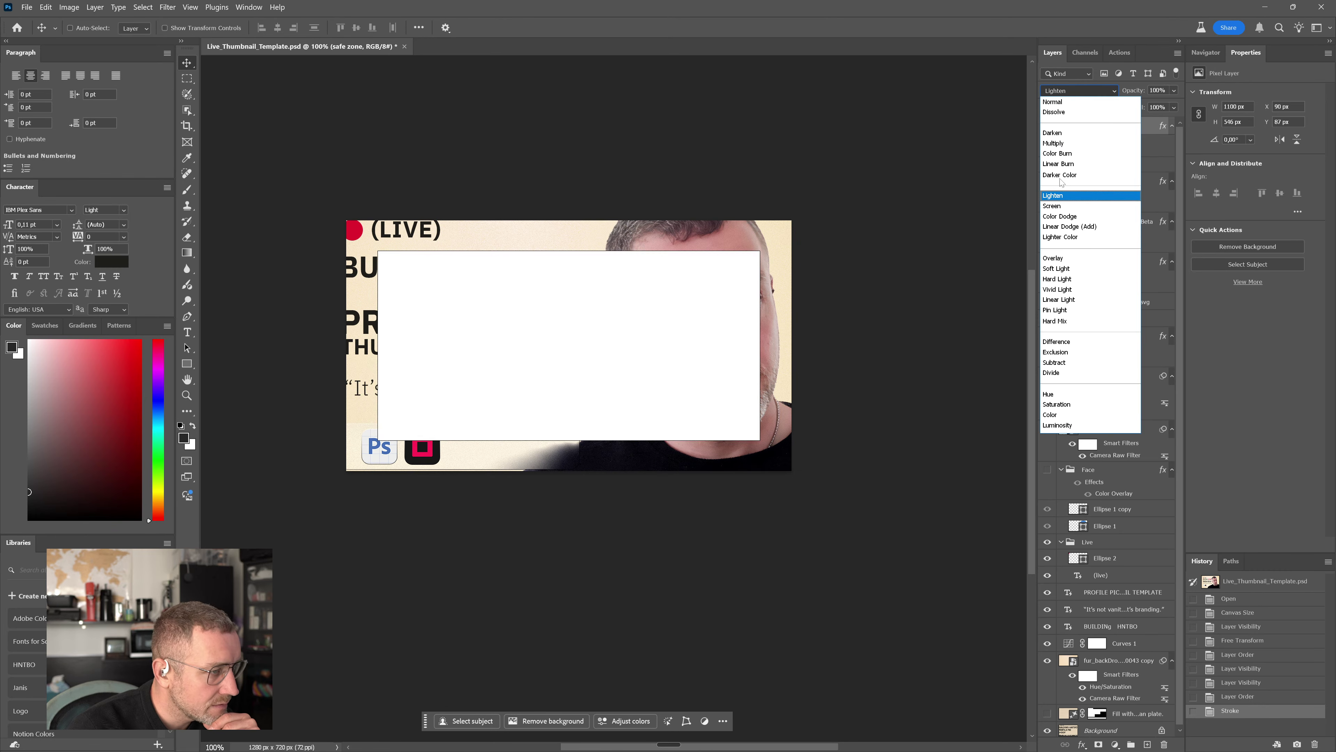
click(1054, 142)
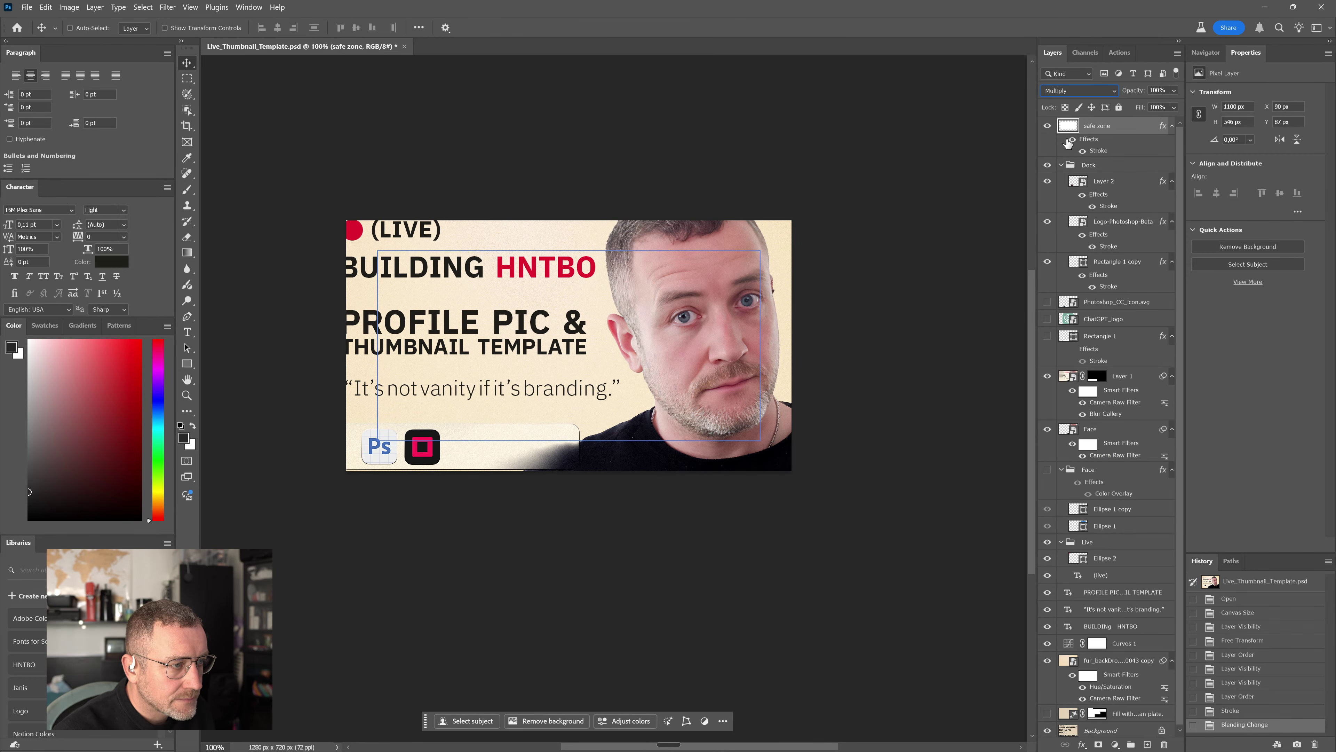
click(1172, 125)
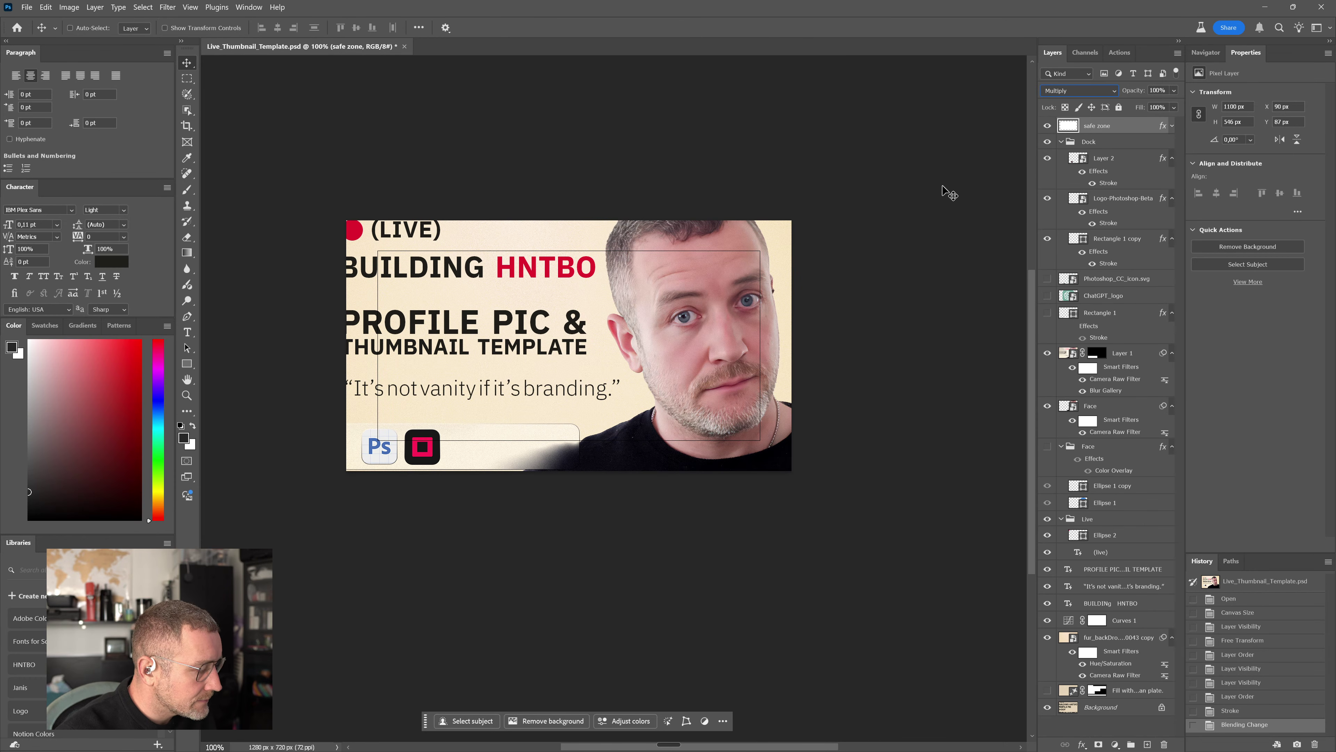
Try to scale the fur_backDrop background layer down proportionally about its centre to match the canvas width
drag(1096, 125, 1102, 742)
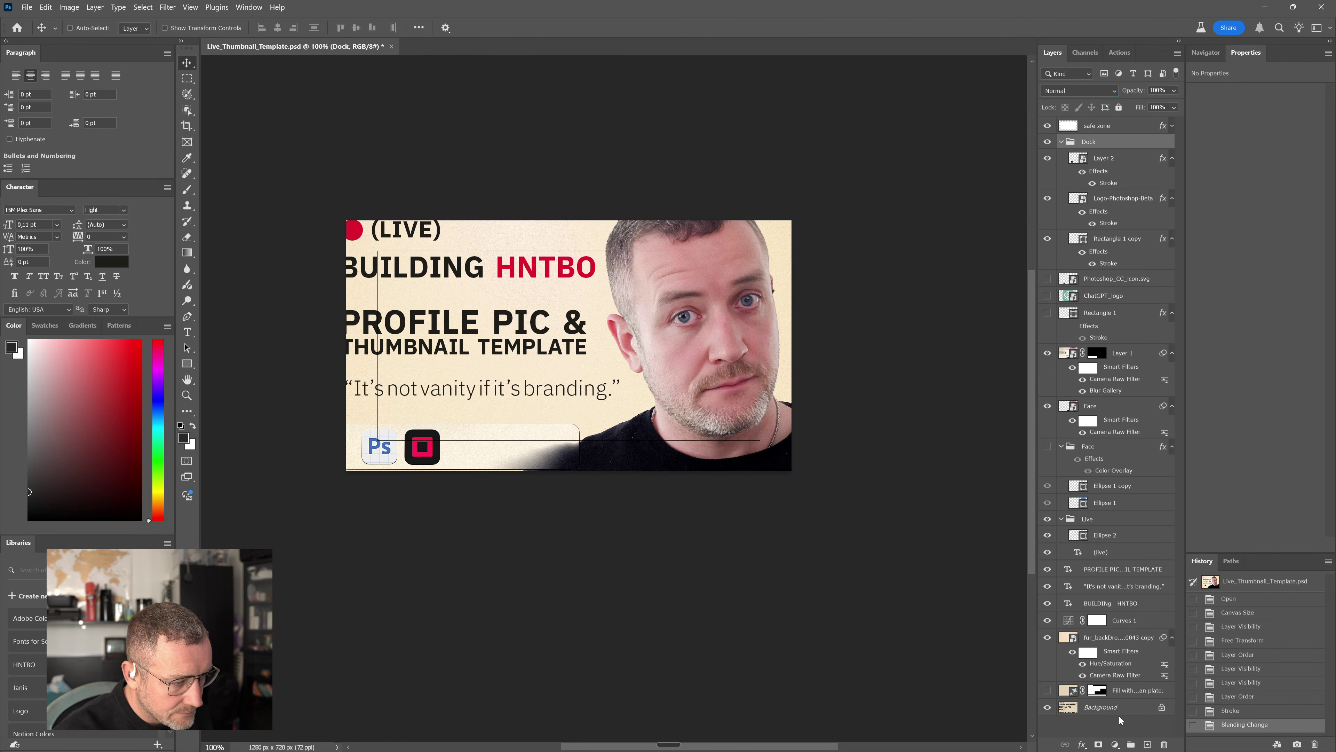
click(1115, 638)
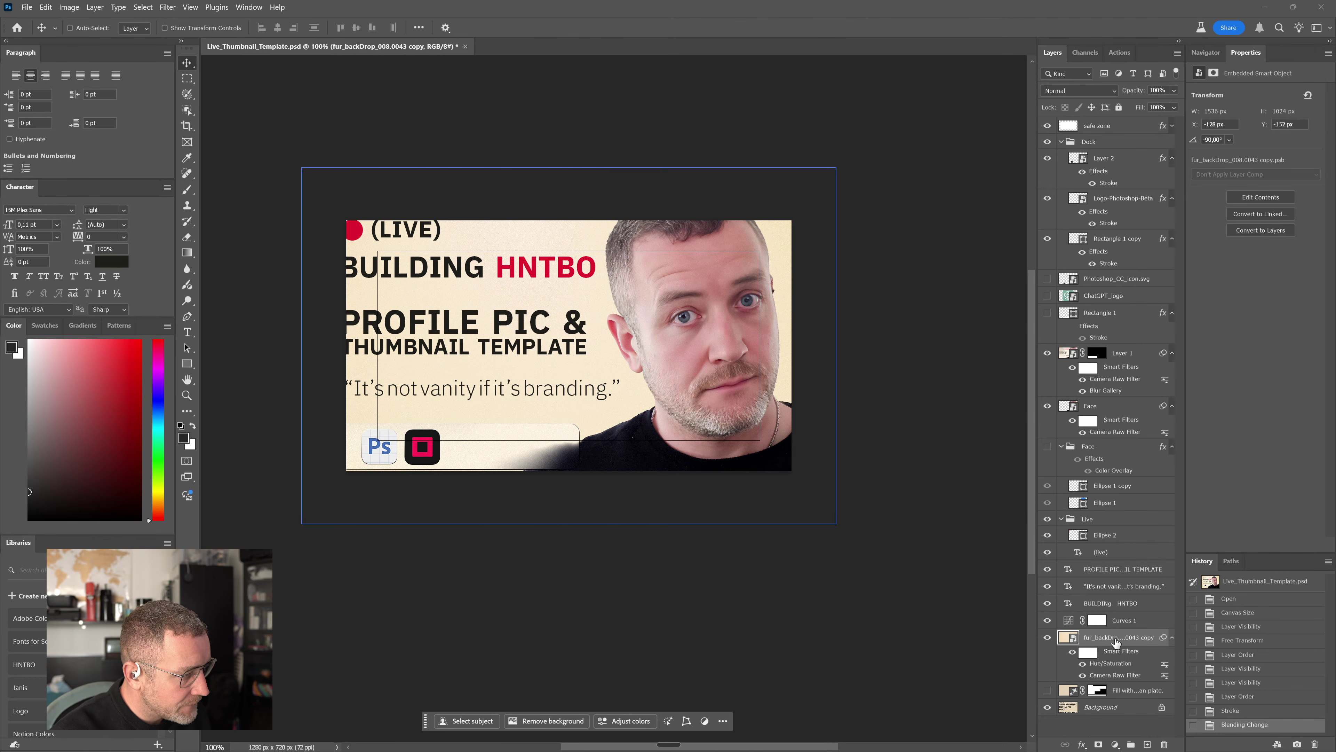
key(ctrl+t)
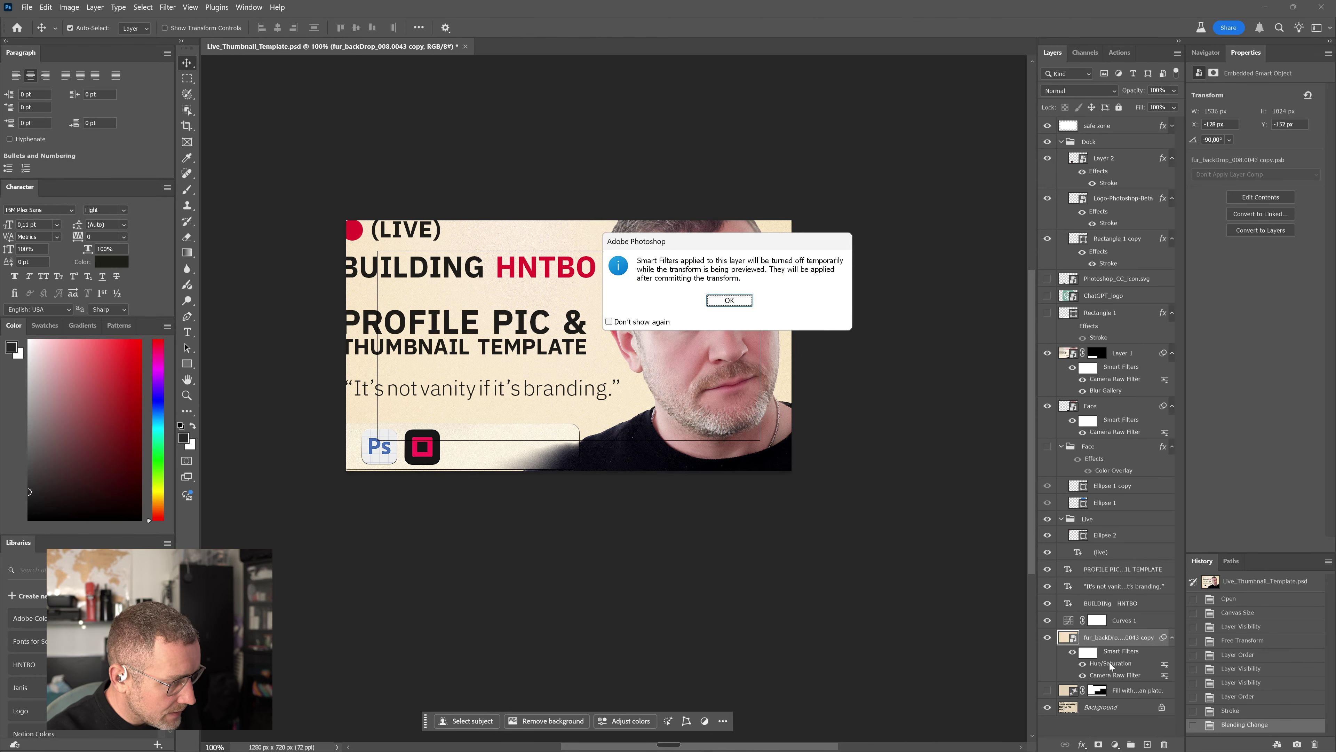
click(743, 299)
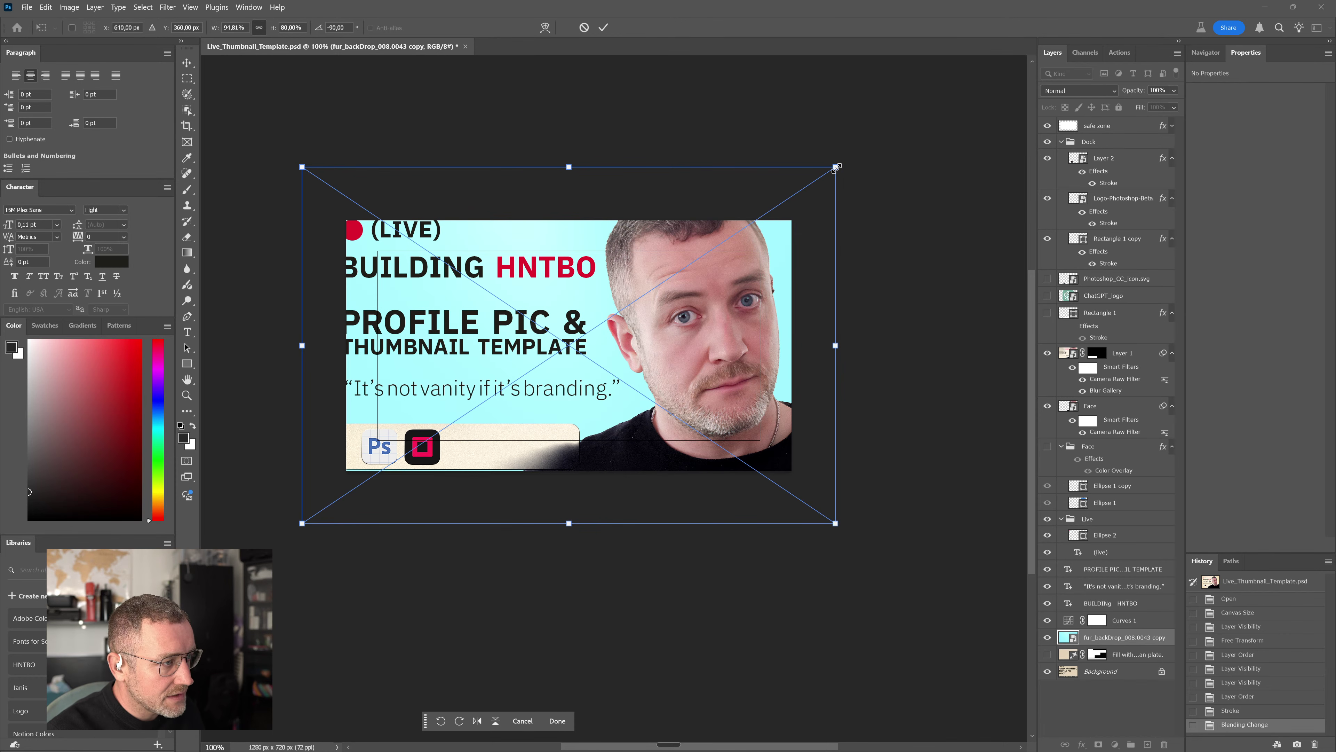
drag(835, 167, 829, 174)
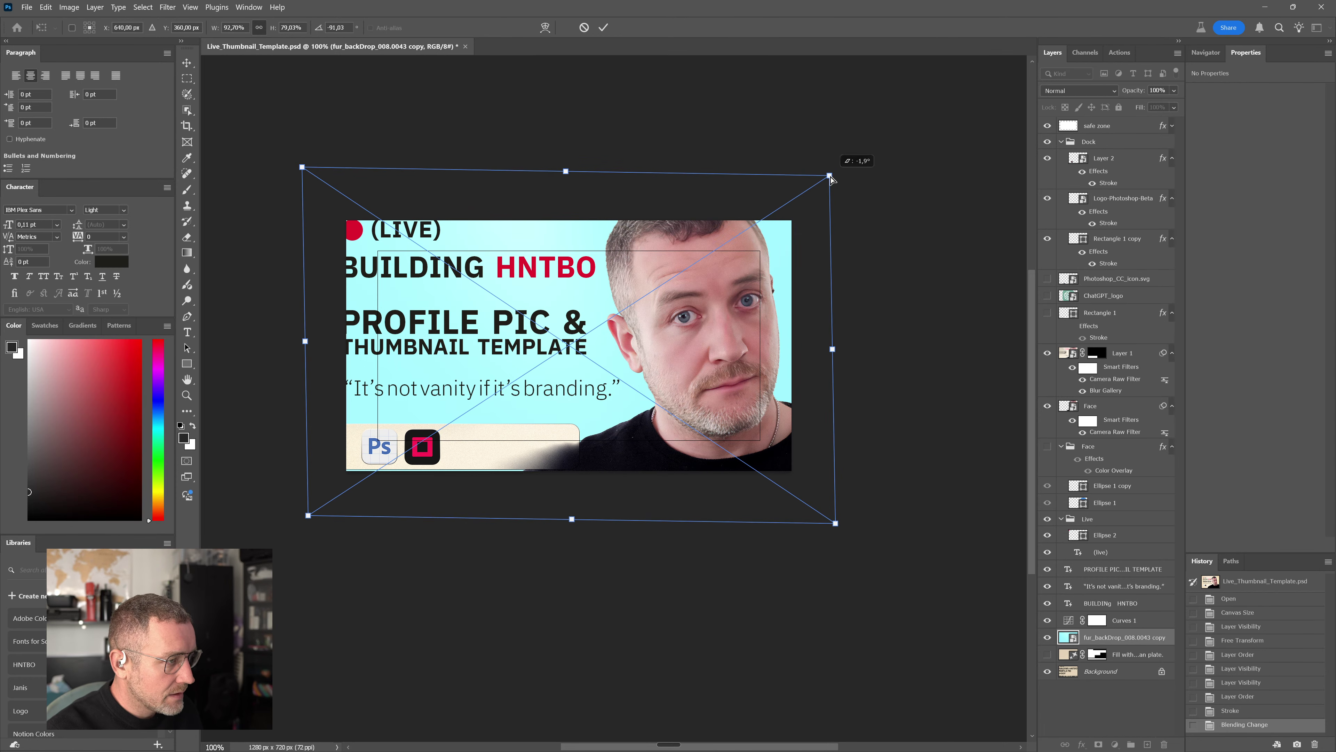
key(ctrl+z)
drag(839, 163, 803, 206)
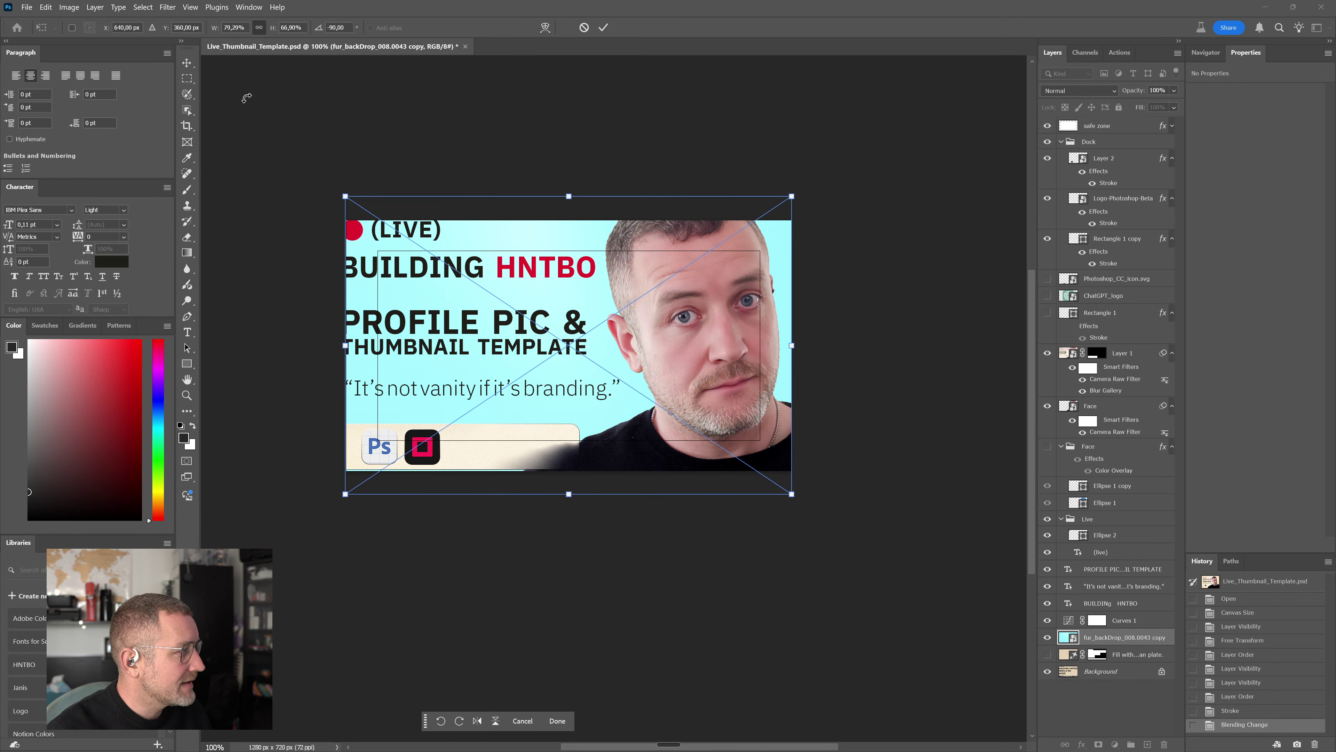
key(Return)
ctrl+click(477, 392)
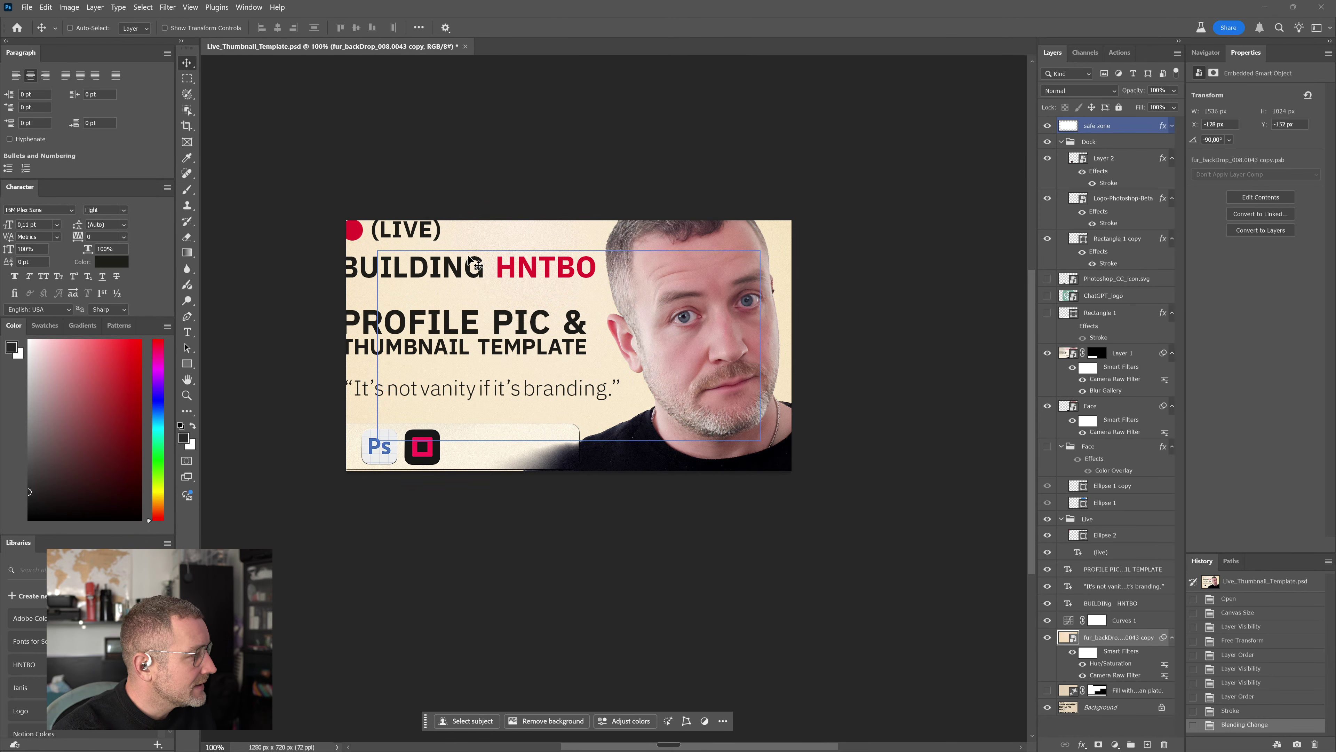
click(1093, 638)
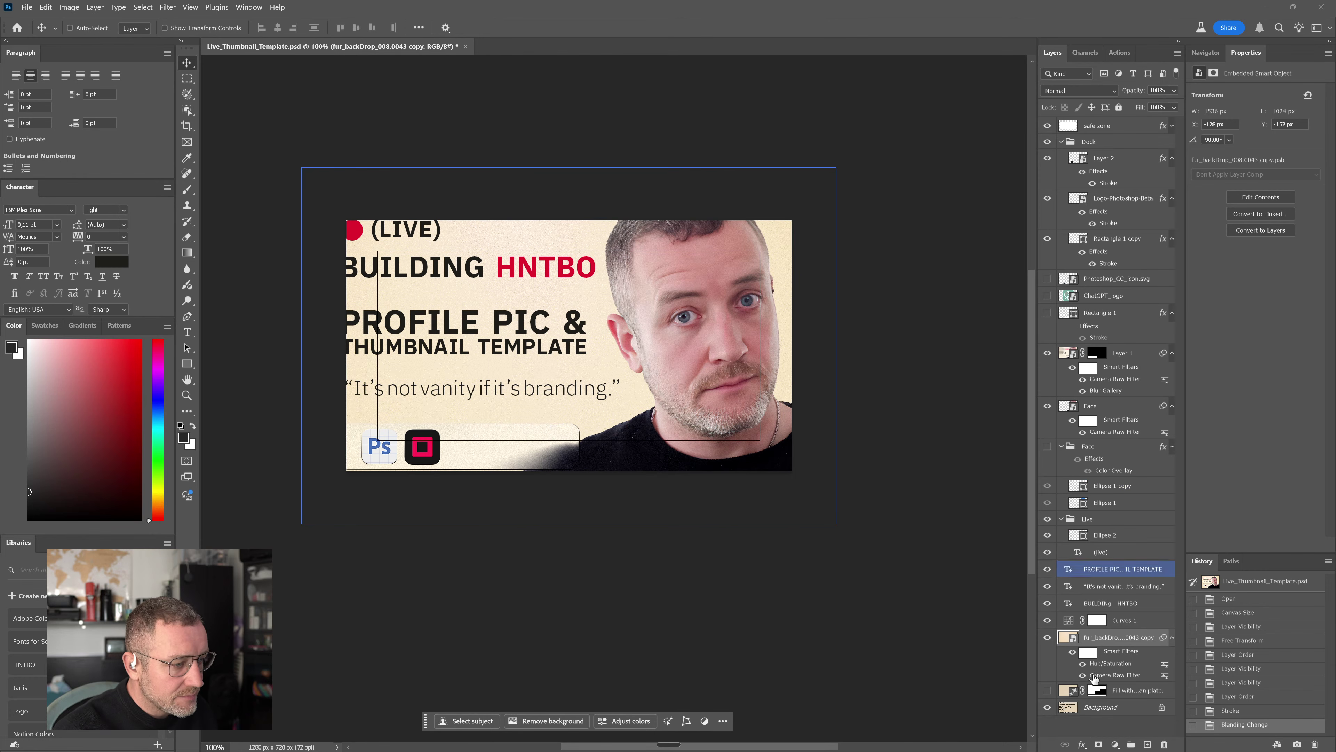
right_click(1092, 639)
key(Escape)
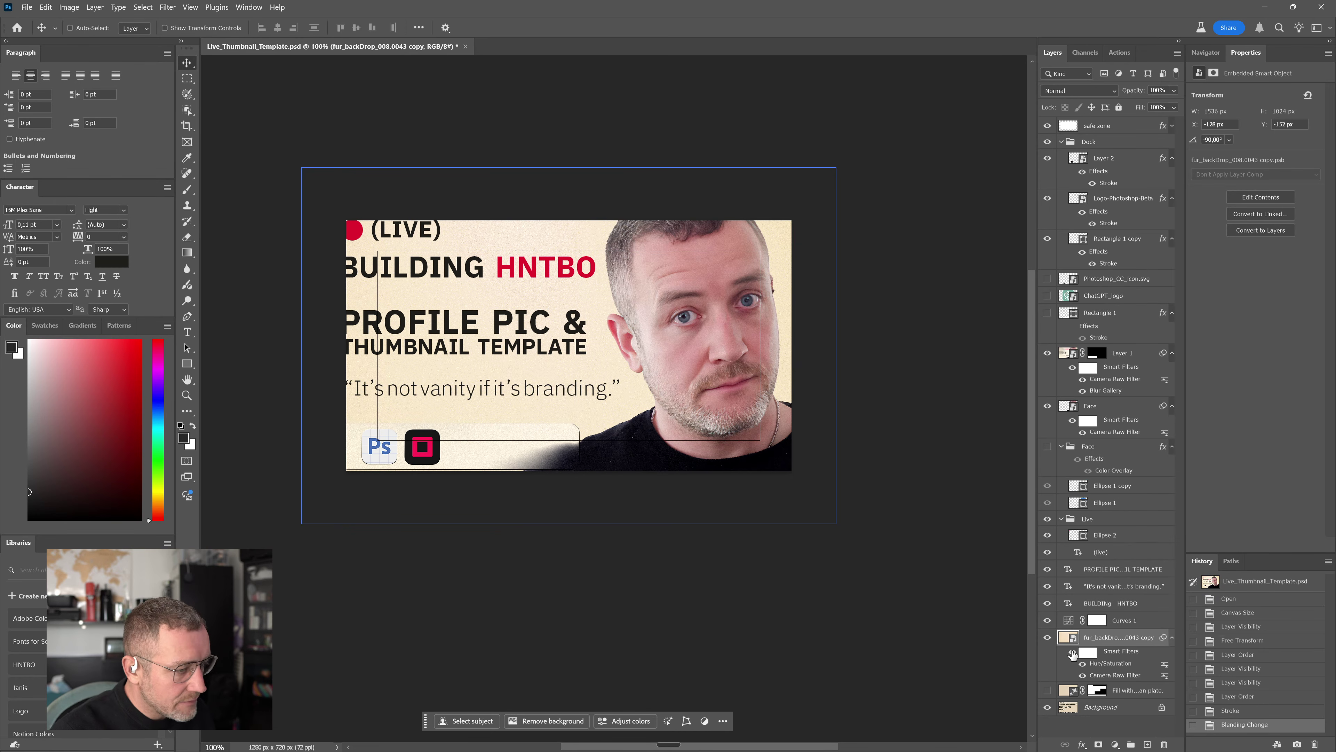
key(ctrl+t)
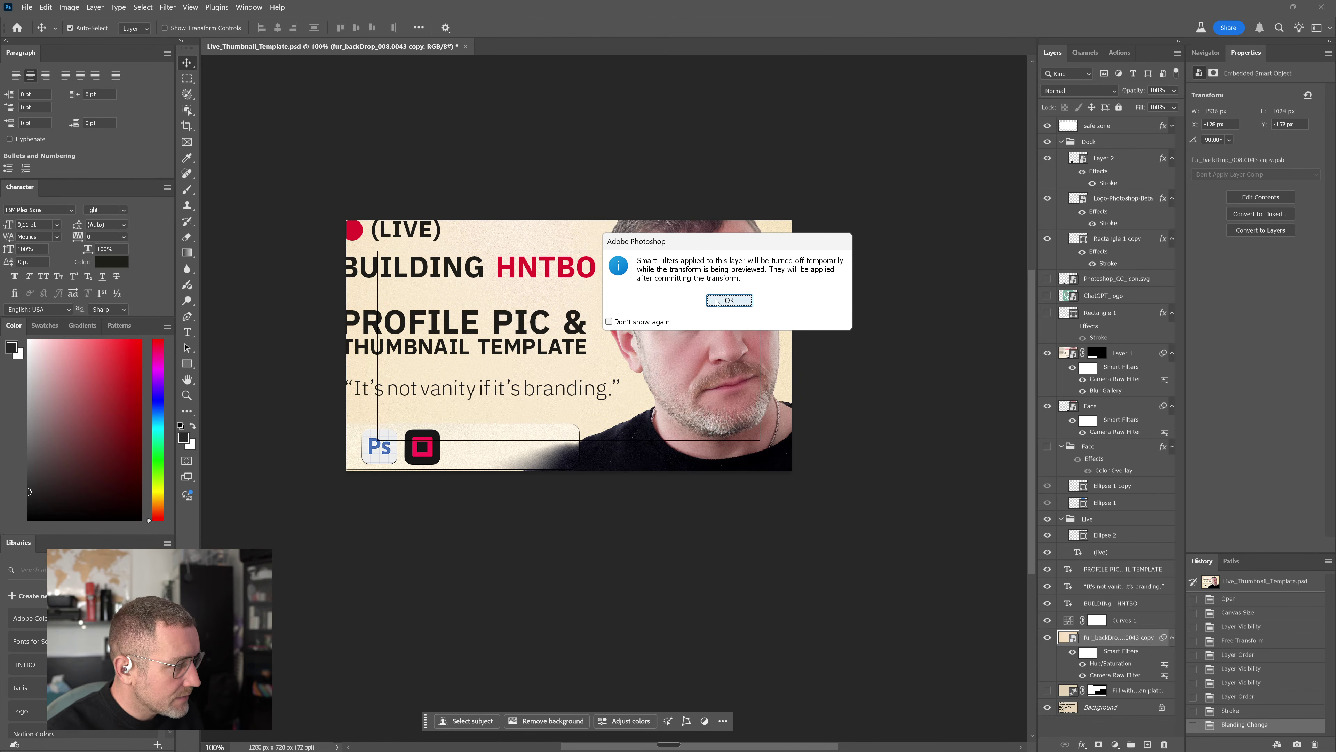
click(729, 300)
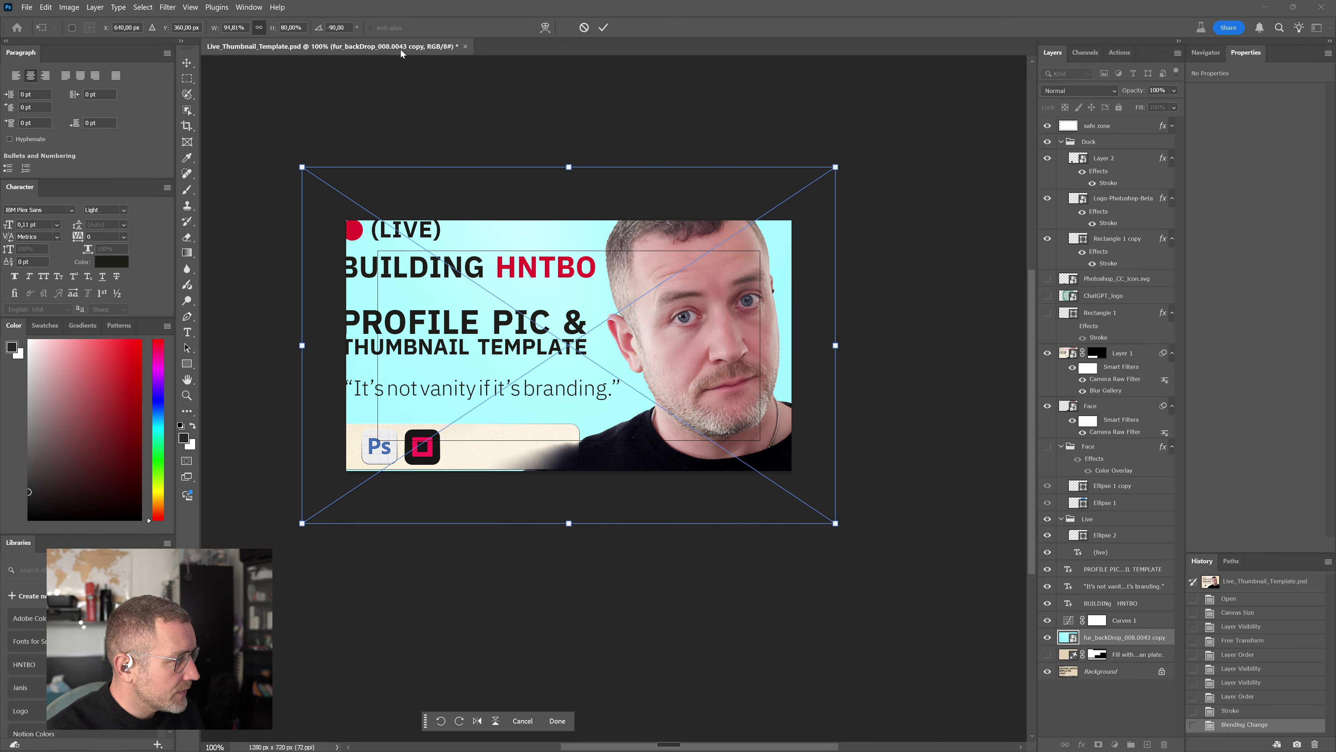
key(Return)
key(ctrl)
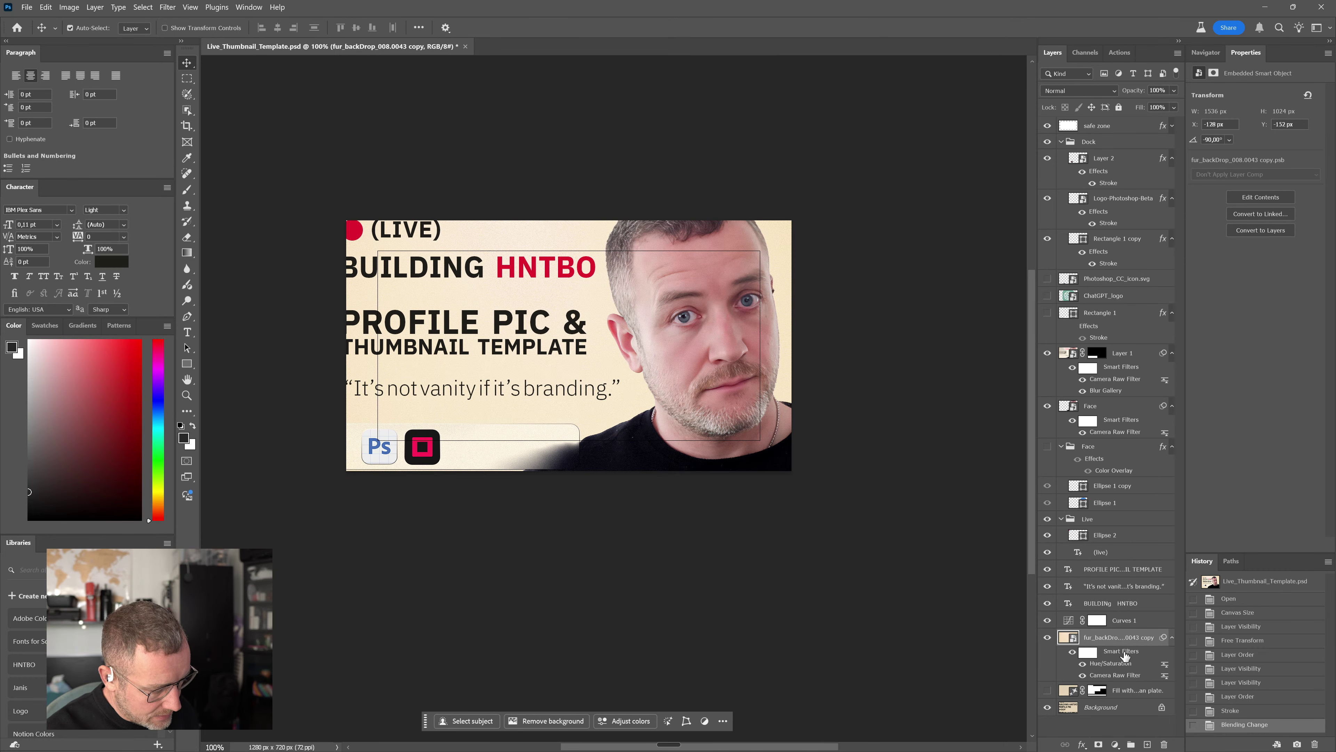
Duplicate the fur_backDrop background layer and rasterize the duplicate into a pixel layer
key(ctrl+j)
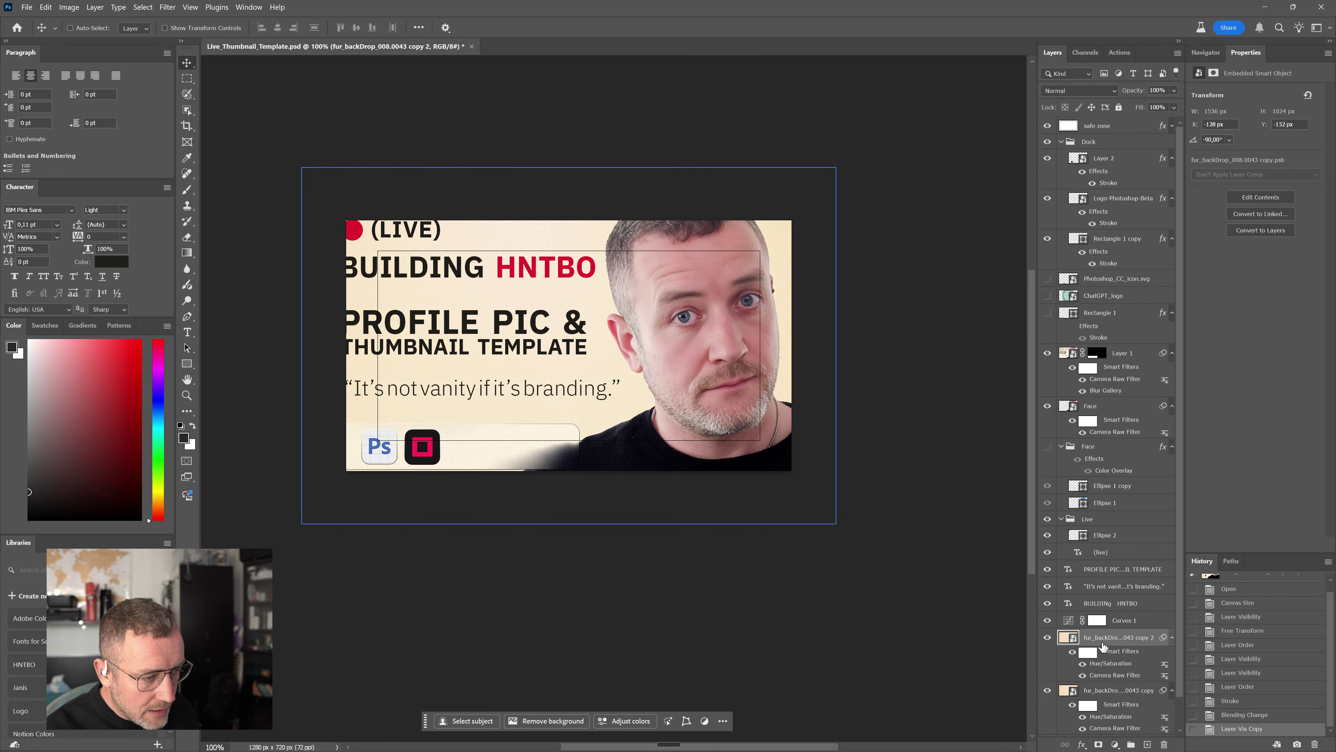
right_click(1110, 638)
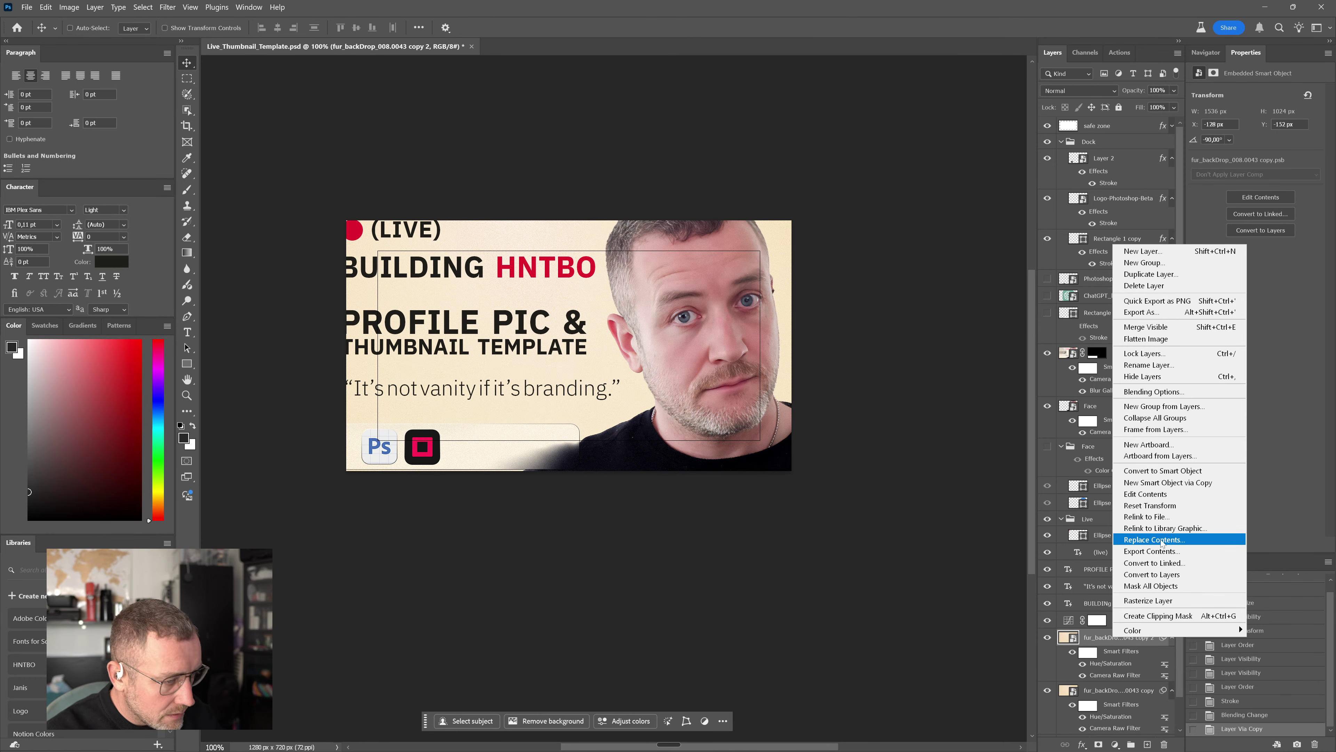
click(1157, 600)
click(1161, 602)
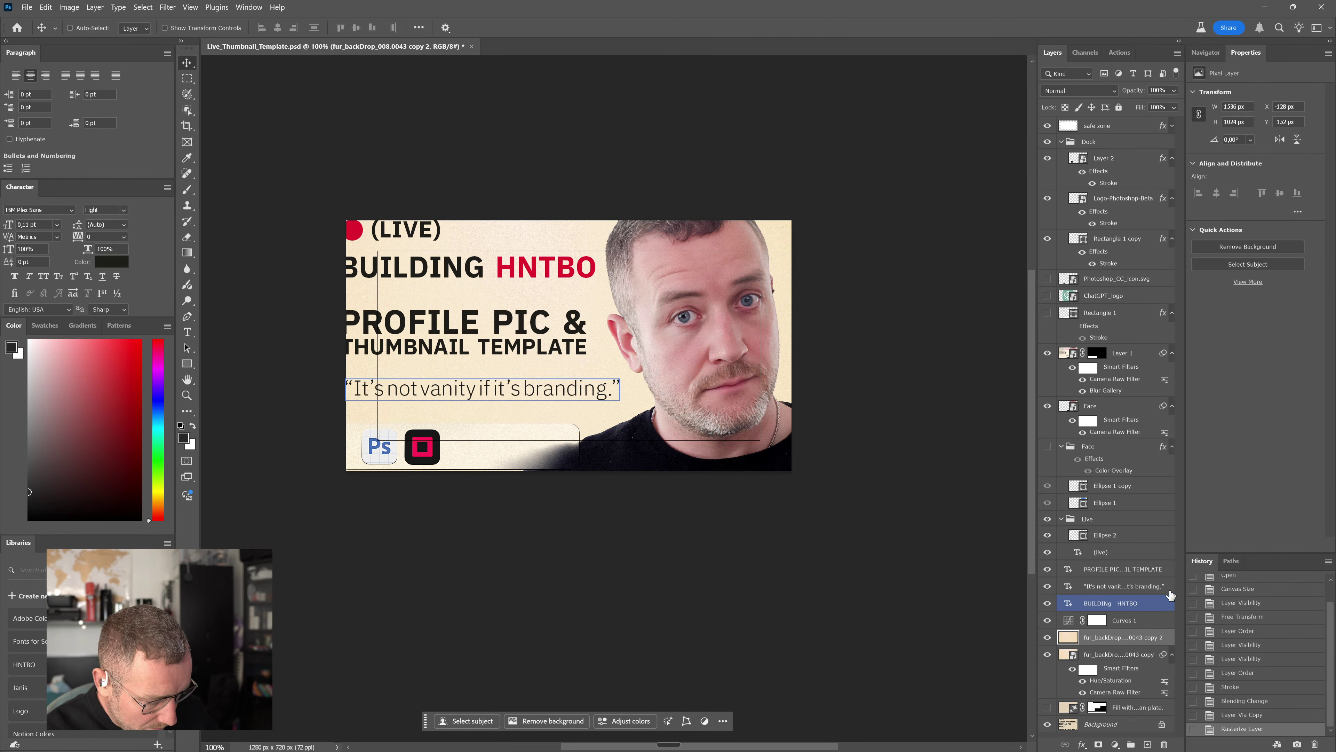
Scale the rasterized backdrop copy proportionally about its centre to about 84% so it spans the canvas width, and hide that layer
key(ctrl+t)
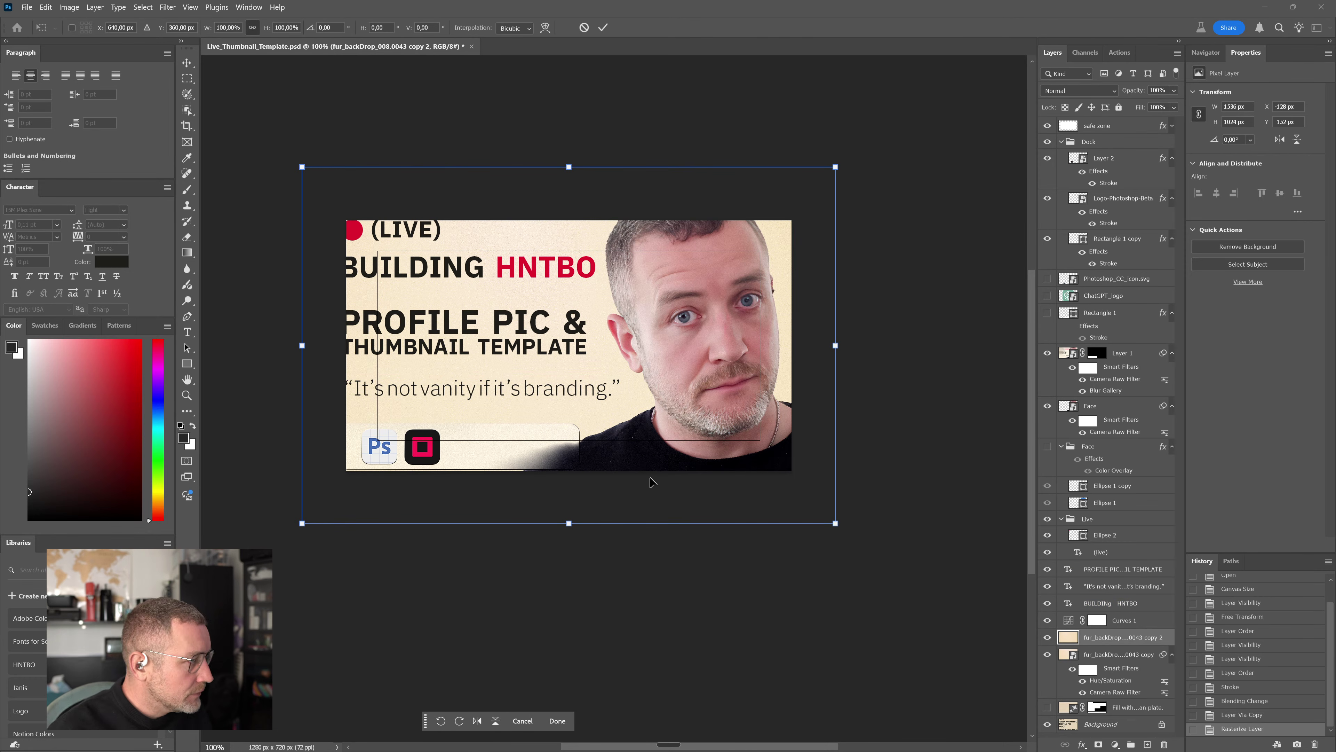
drag(836, 168, 793, 197)
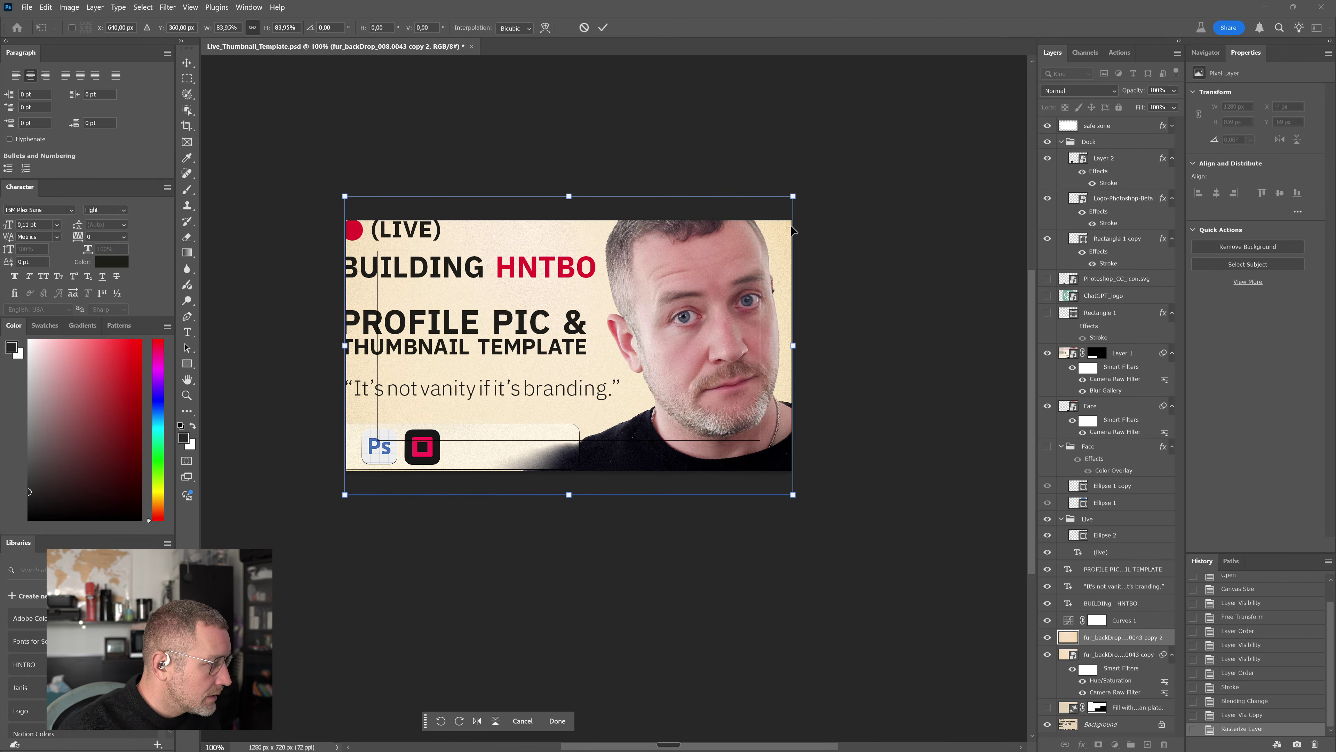
key(Return)
click(1058, 626)
click(1047, 637)
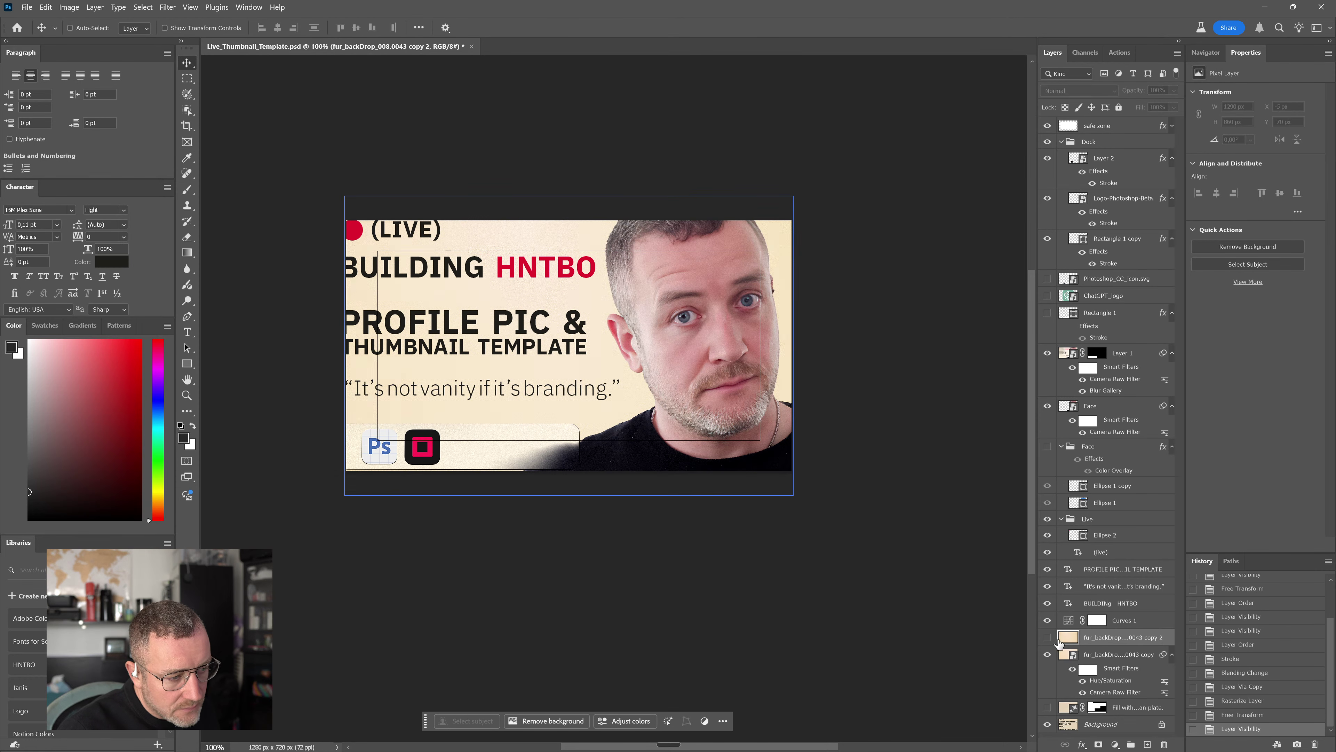
Collapse the smart filters list of the original fur_backDrop smart object layer and select that layer
click(1125, 656)
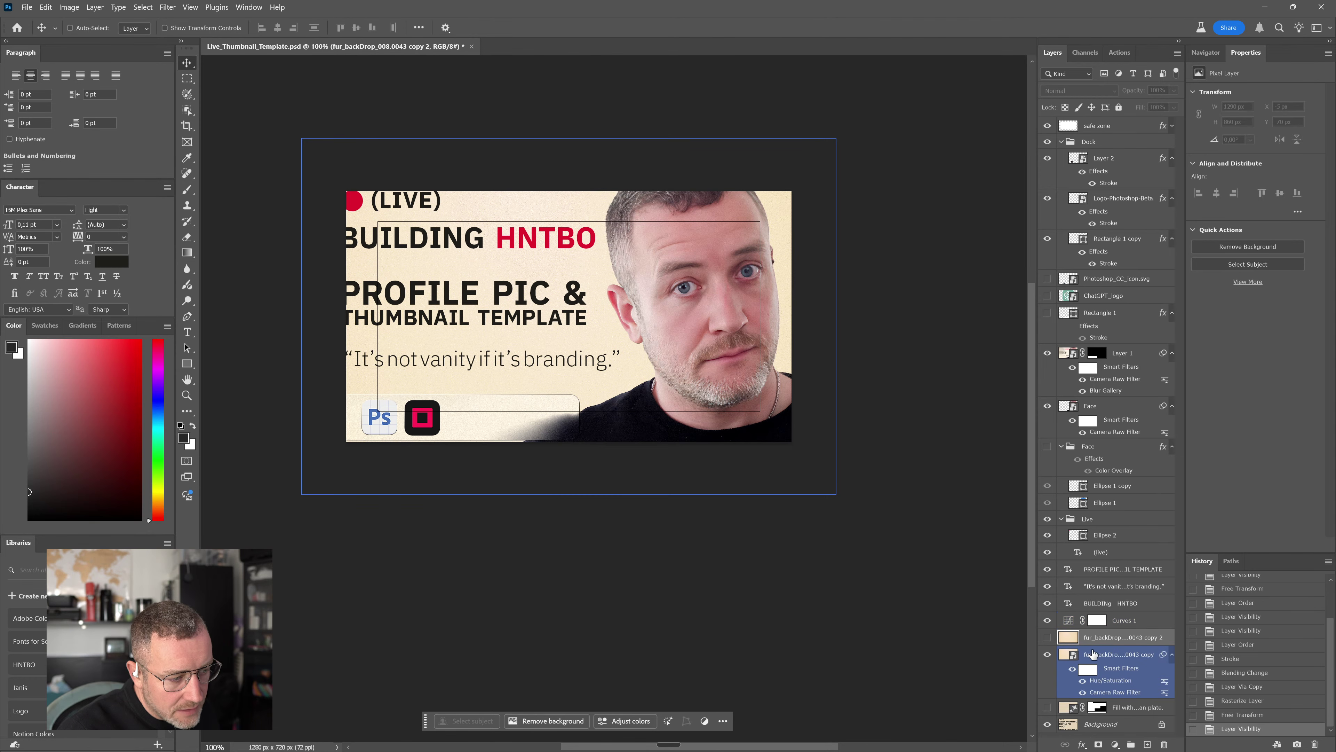
click(1171, 654)
click(1094, 628)
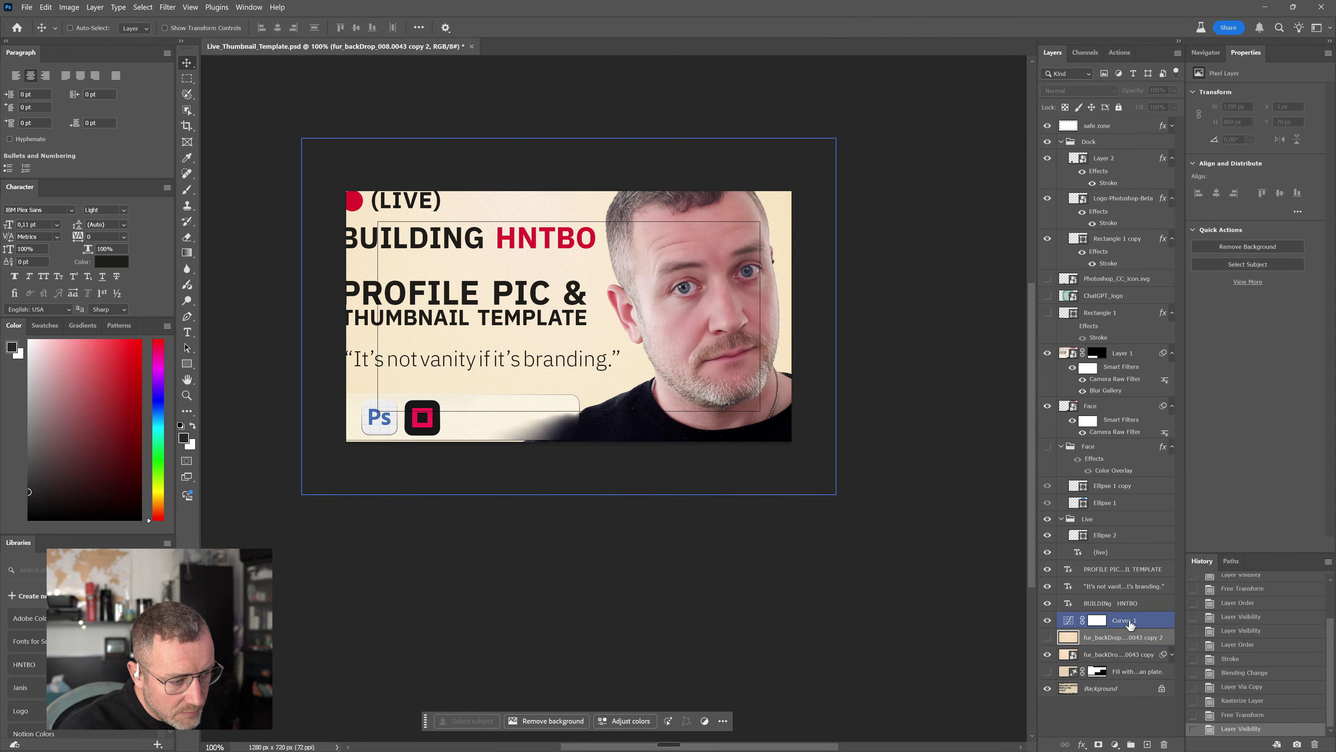
click(1115, 656)
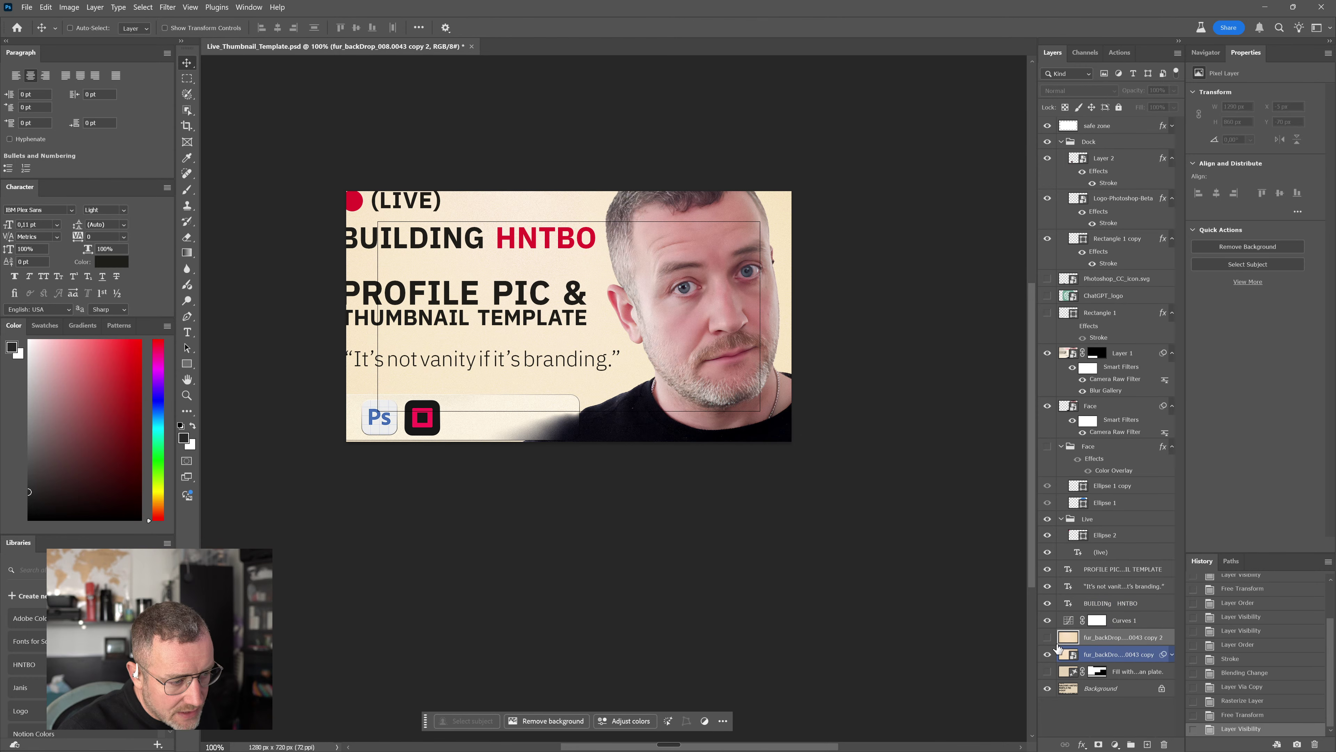
ctrl+click(1115, 656)
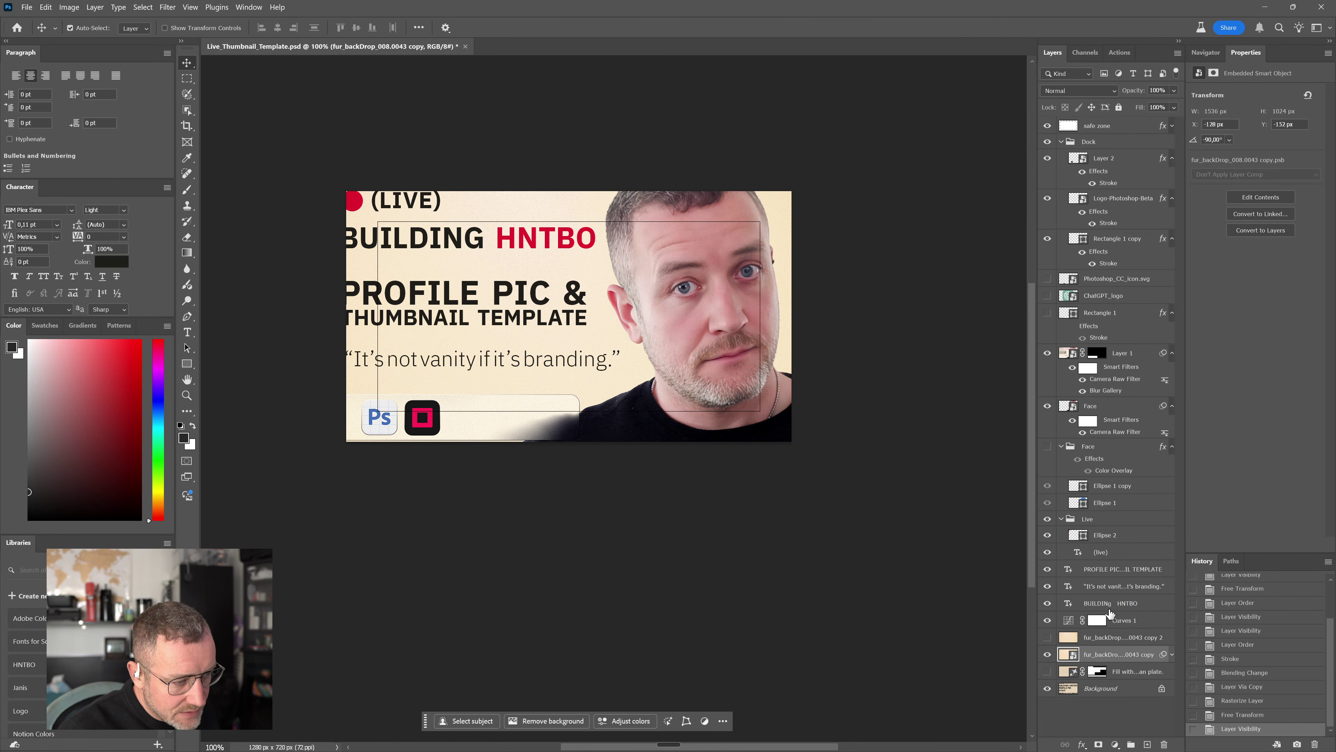
Add the title and quote text layers, the (live) text, the Live and Face groups and both Face ellipses to the layer selection
ctrl+click(1100, 586)
ctrl+click(1101, 569)
ctrl+click(1102, 551)
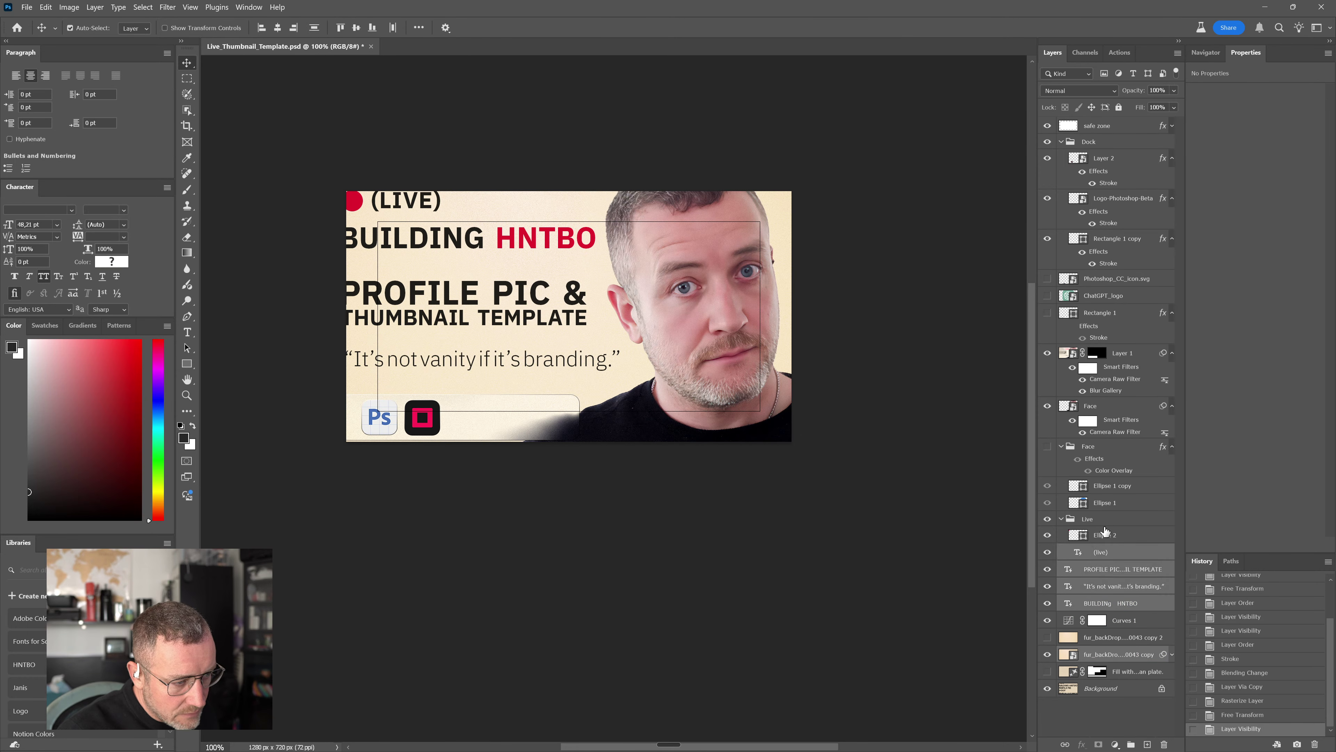
ctrl+click(1105, 524)
ctrl+click(1097, 448)
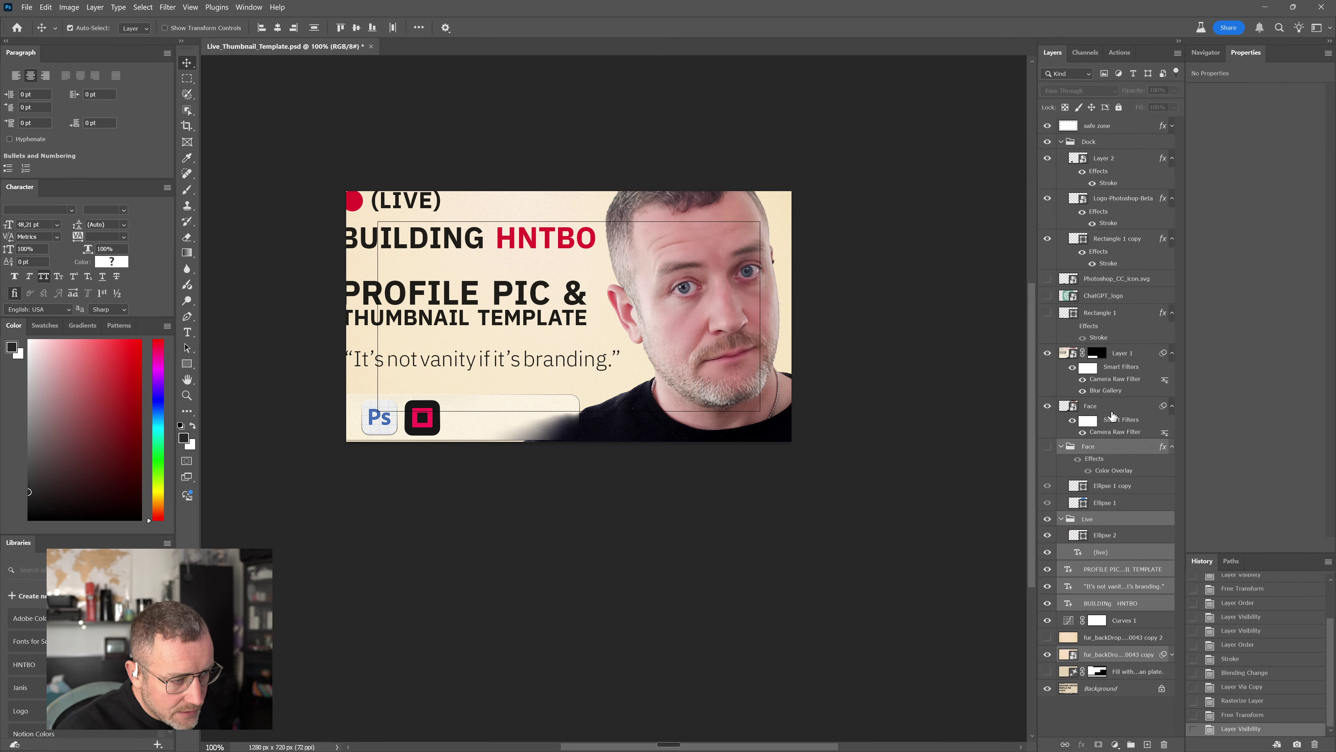
ctrl+click(1111, 487)
ctrl+click(1112, 504)
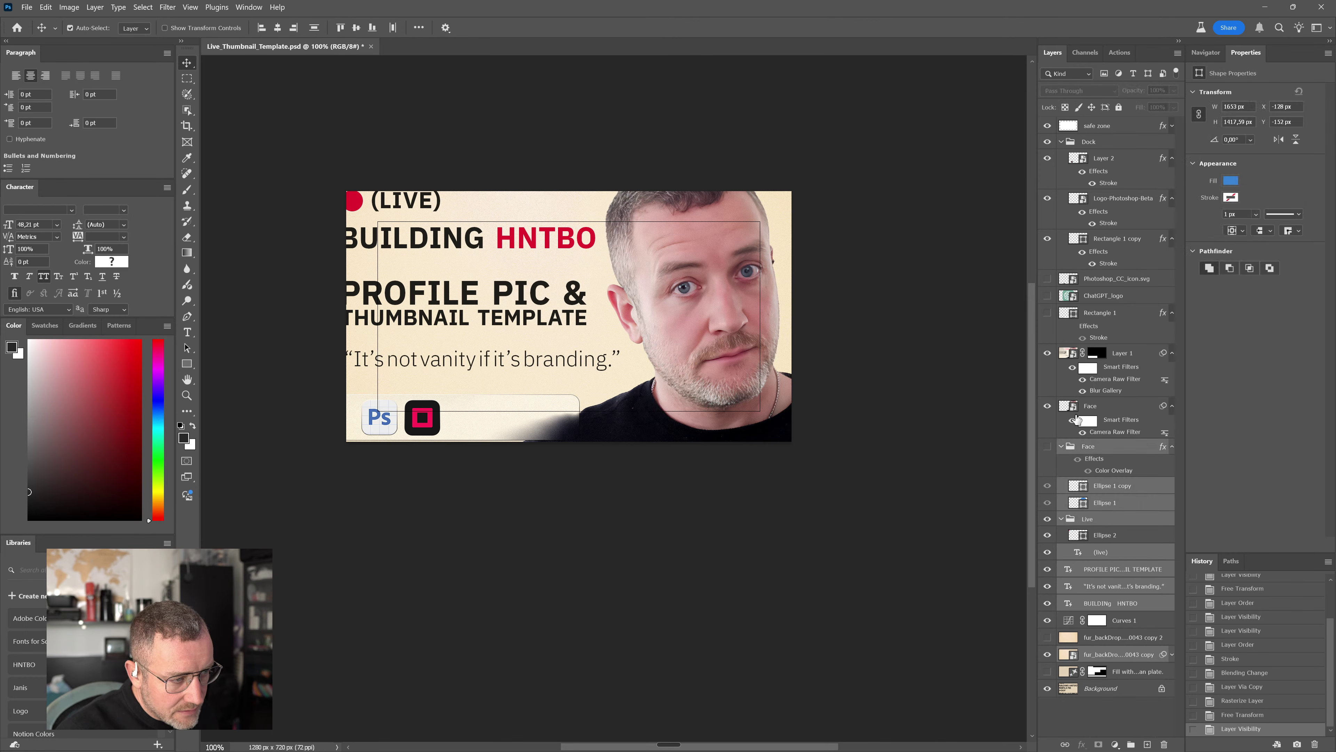
Extend the layer selection with the Face smart object, Layer 1, Rectangle 1, both hidden logos and the Dock group's contents, excluding the safe zone
ctrl+click(1098, 409)
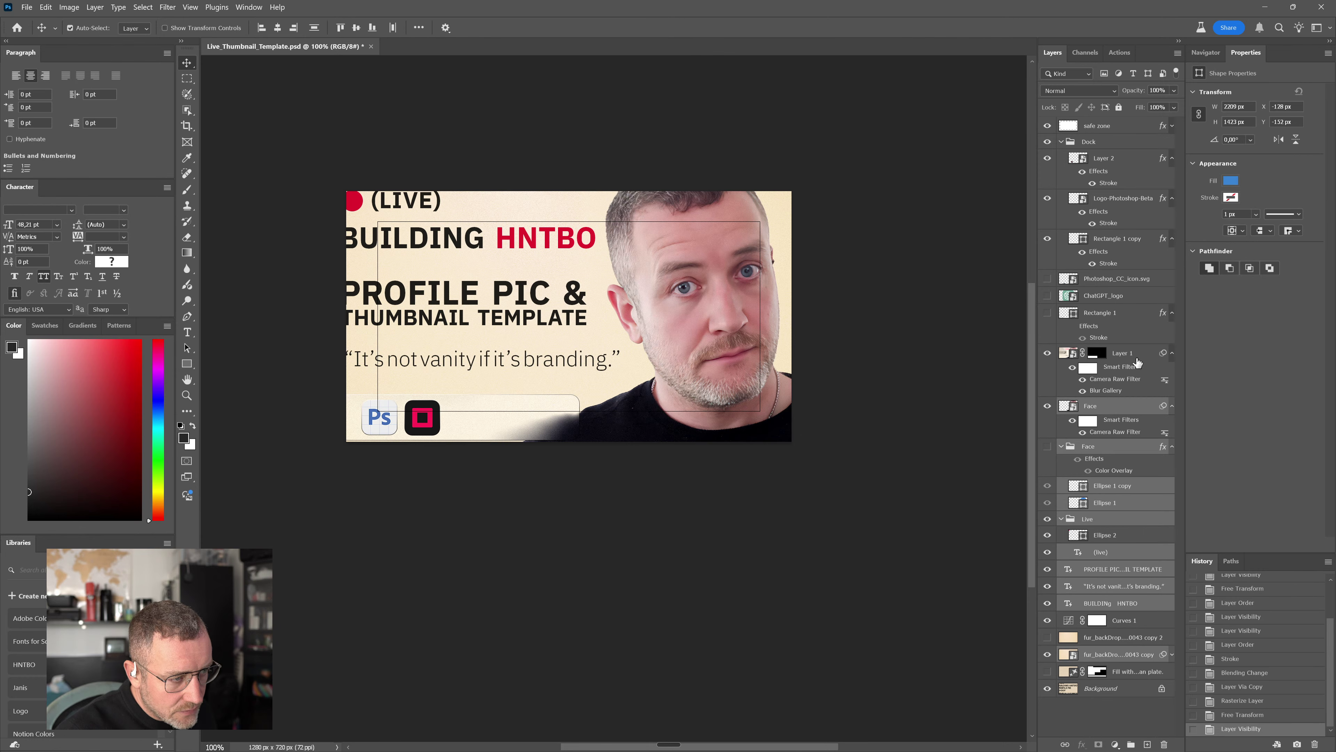
ctrl+click(1120, 362)
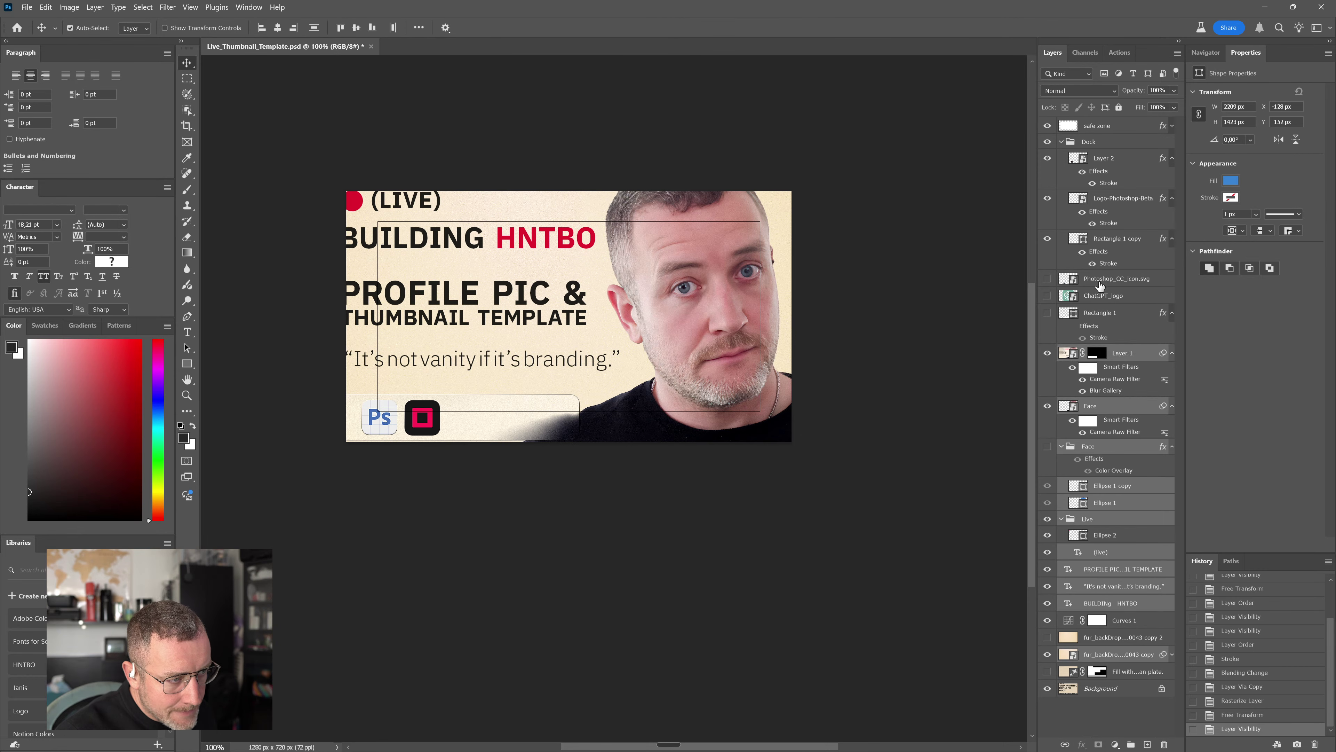
ctrl+click(1107, 315)
ctrl+click(1105, 296)
ctrl+click(1103, 280)
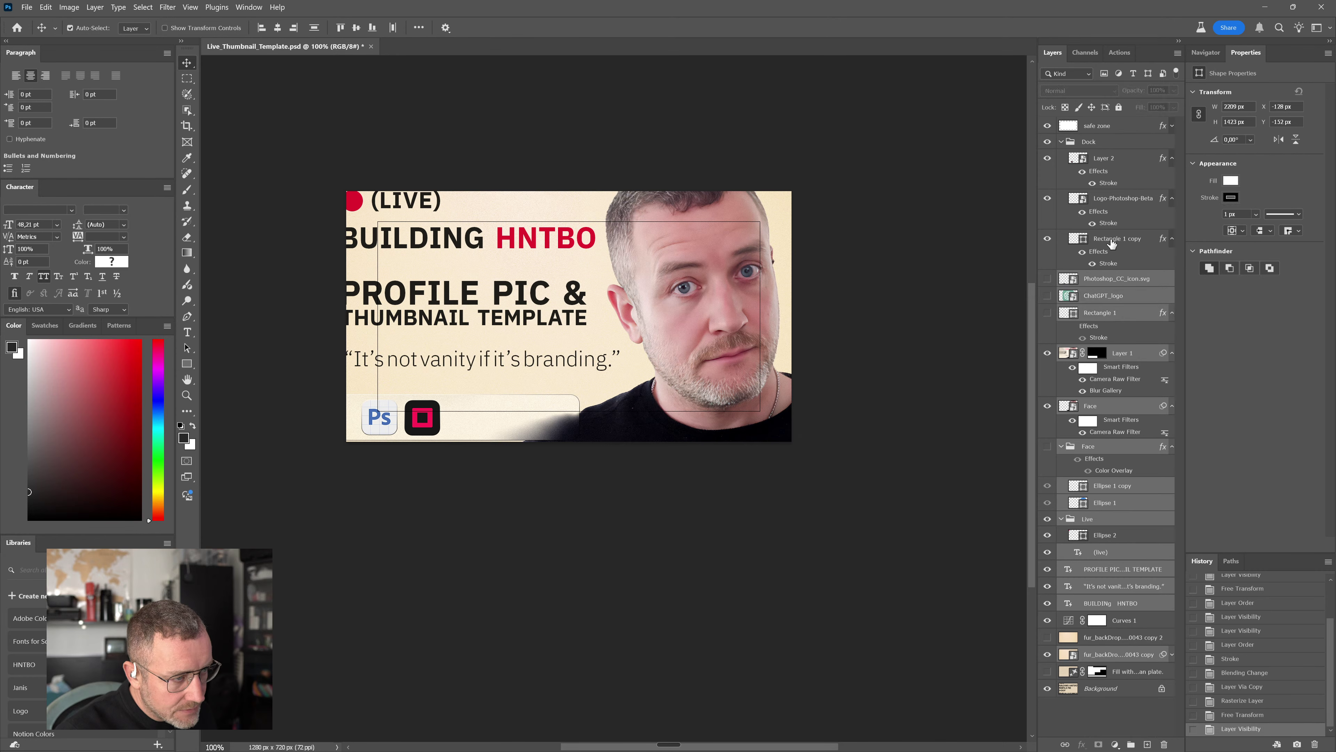
ctrl+click(1111, 242)
ctrl+click(1105, 204)
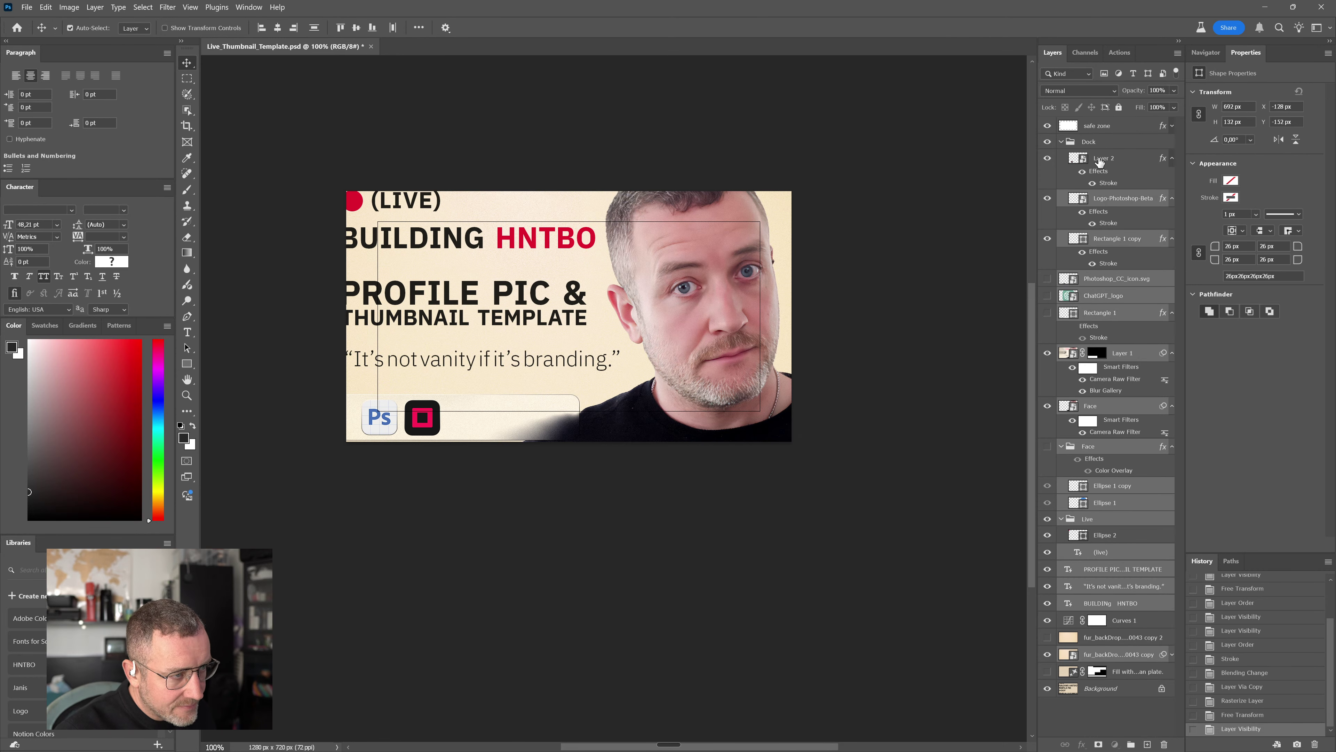
ctrl+click(1099, 161)
ctrl+click(1083, 146)
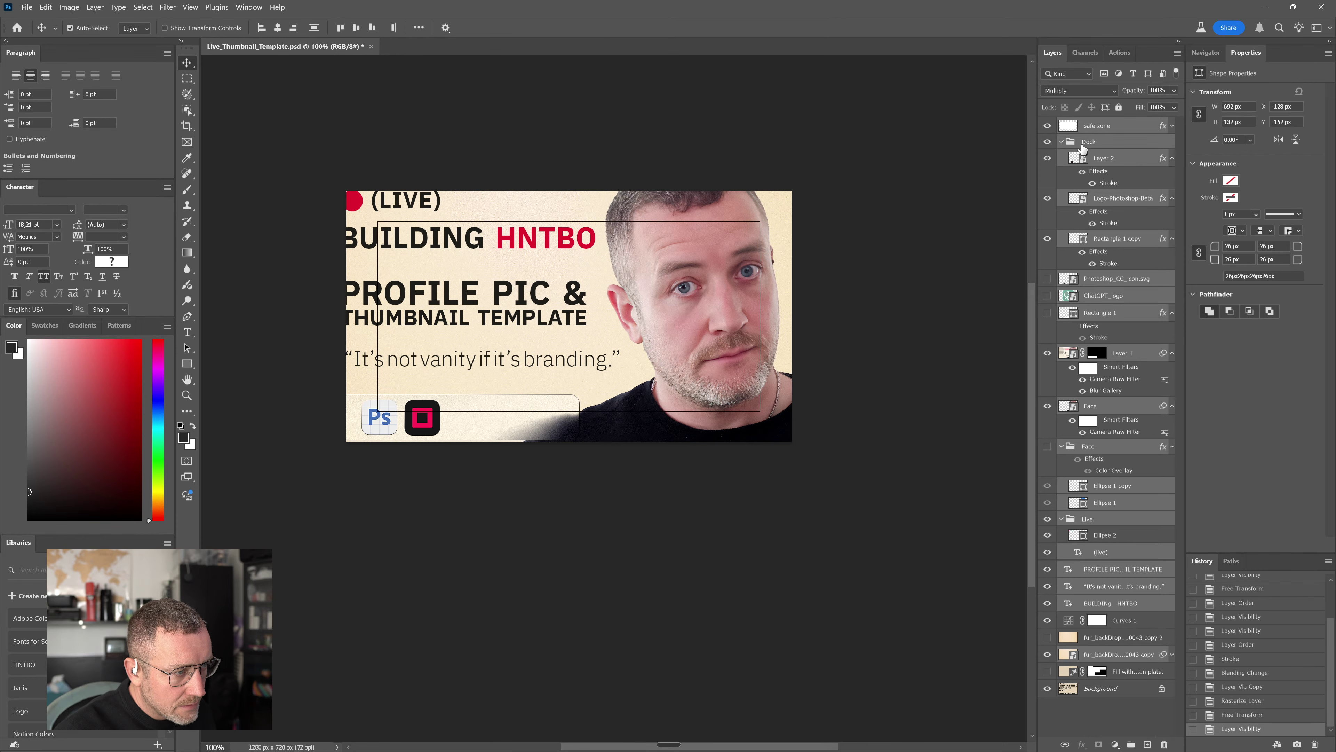
ctrl+click(1088, 142)
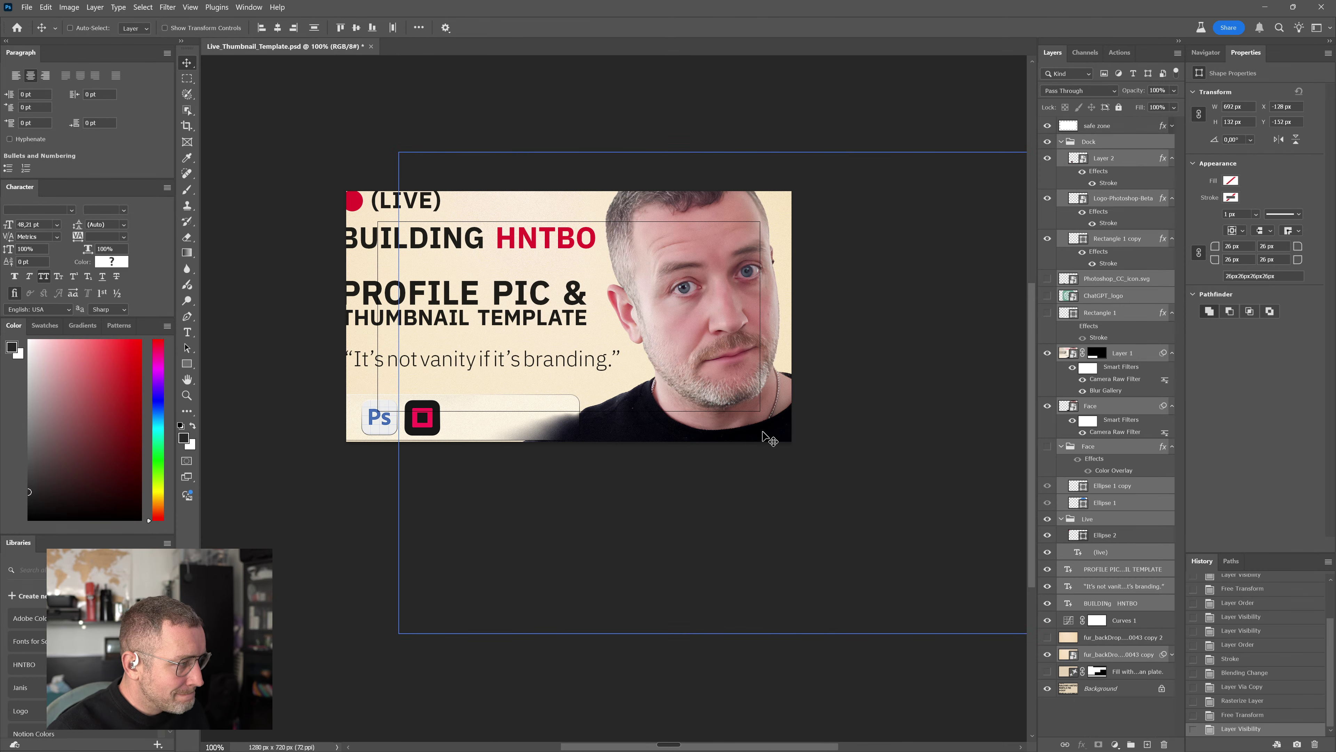
Reapply the last scale transform to all selected layers with Transform Again, and compare the layout with the history state before it
key(ctrl)
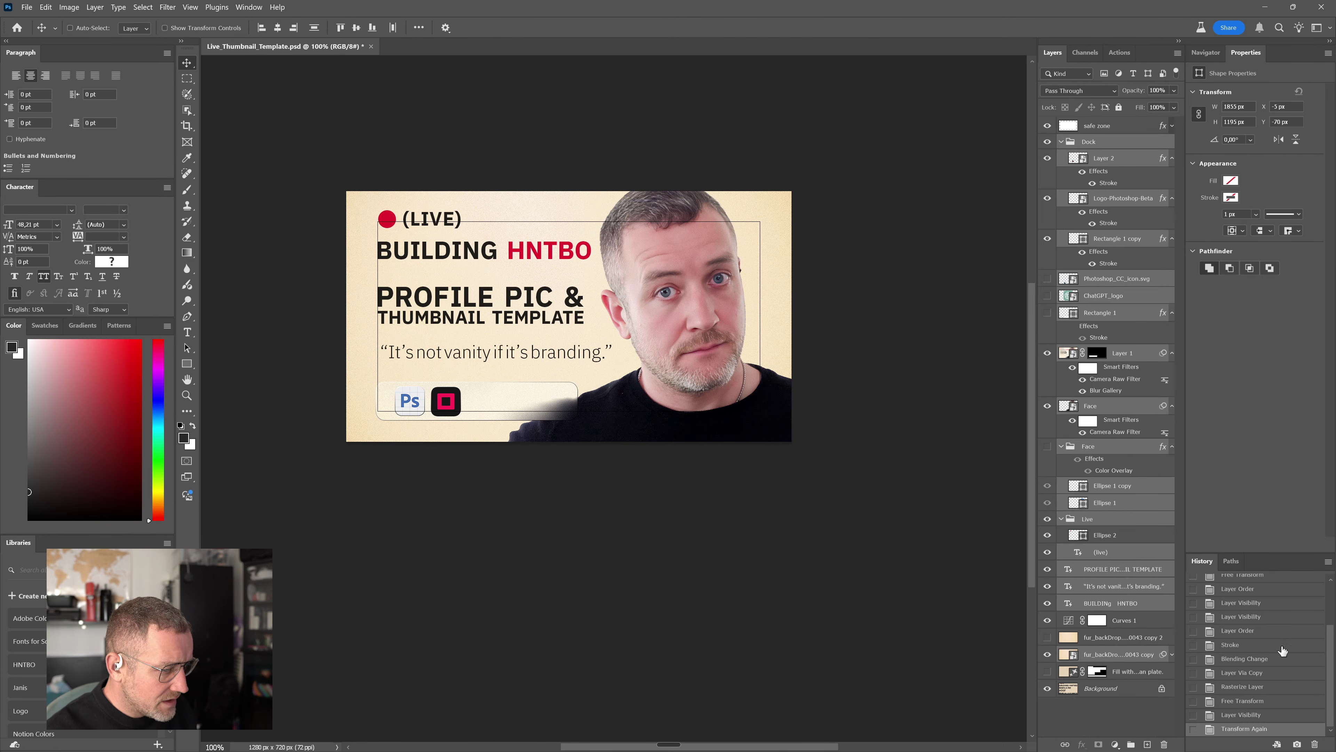
click(1289, 715)
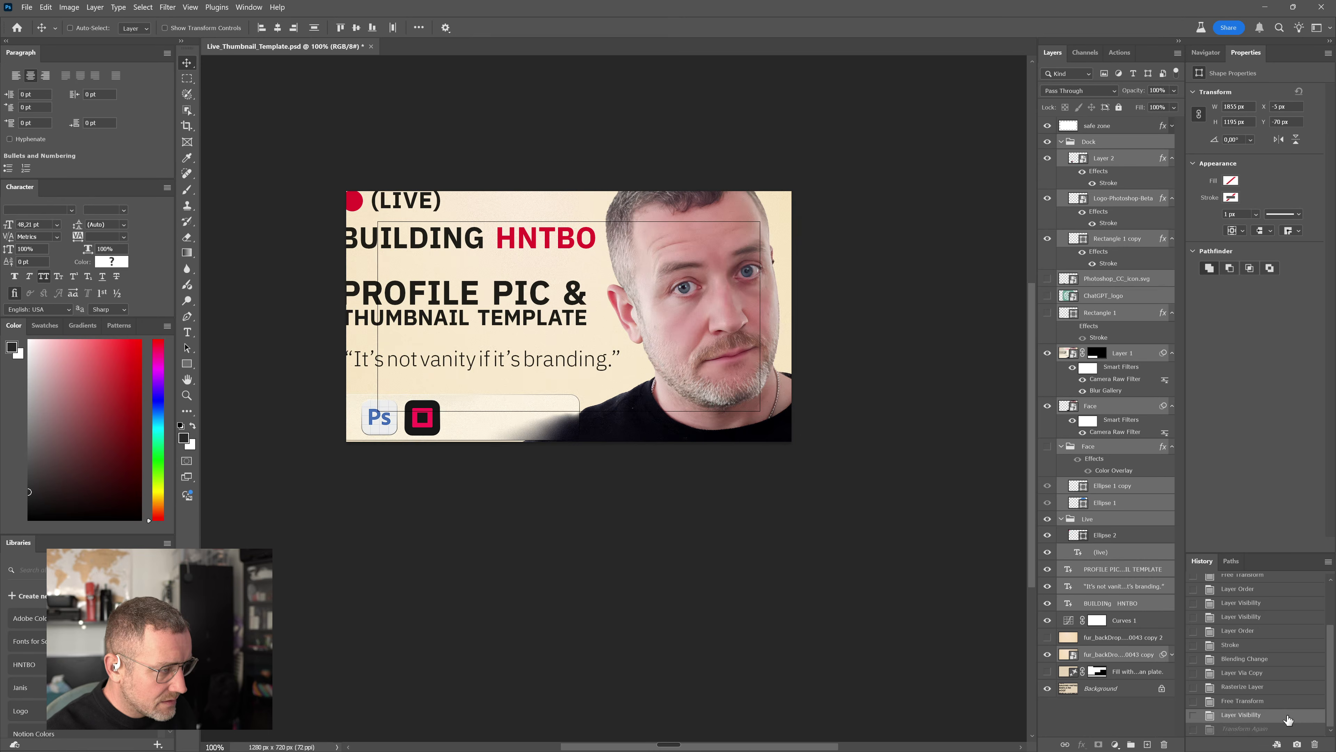
click(1263, 731)
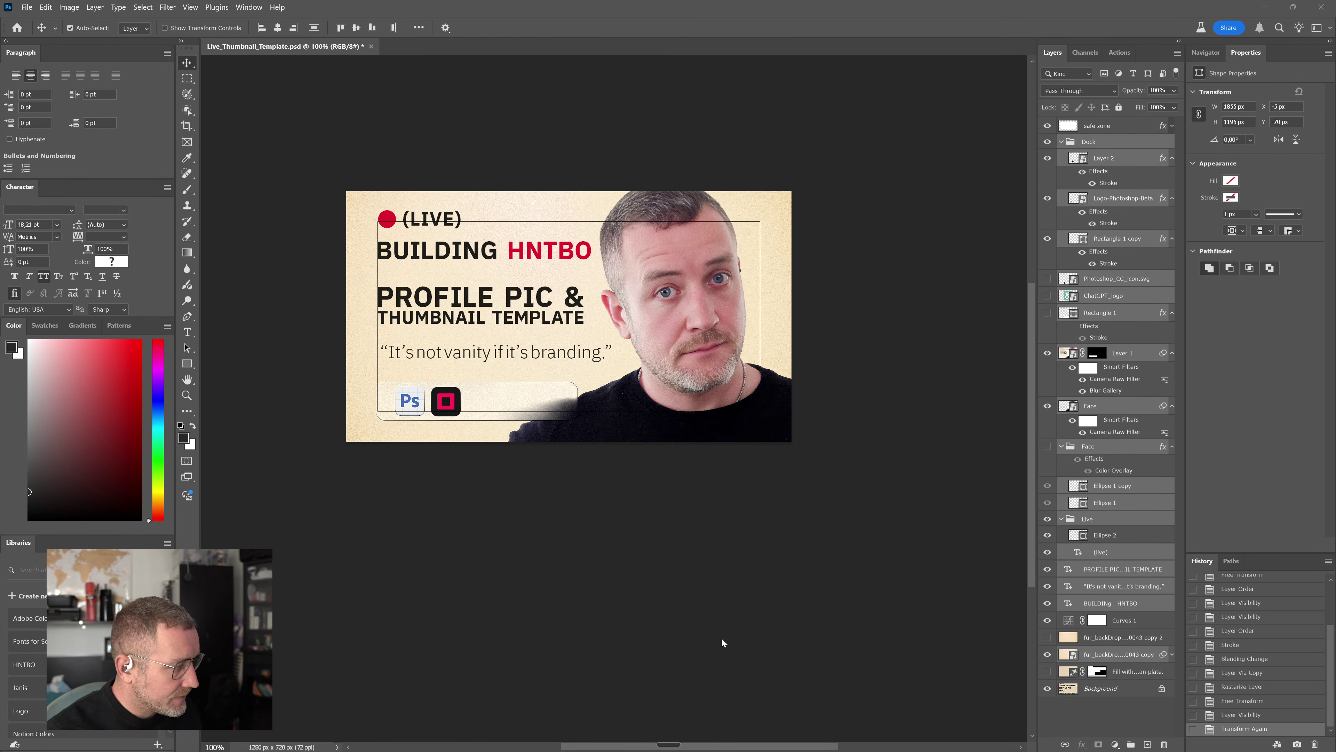
Save the document in the 01_Images folder as Live_Thumbnail_Template_169.psd with Maximize Compatibility enabled
key(ctrl+shift+s)
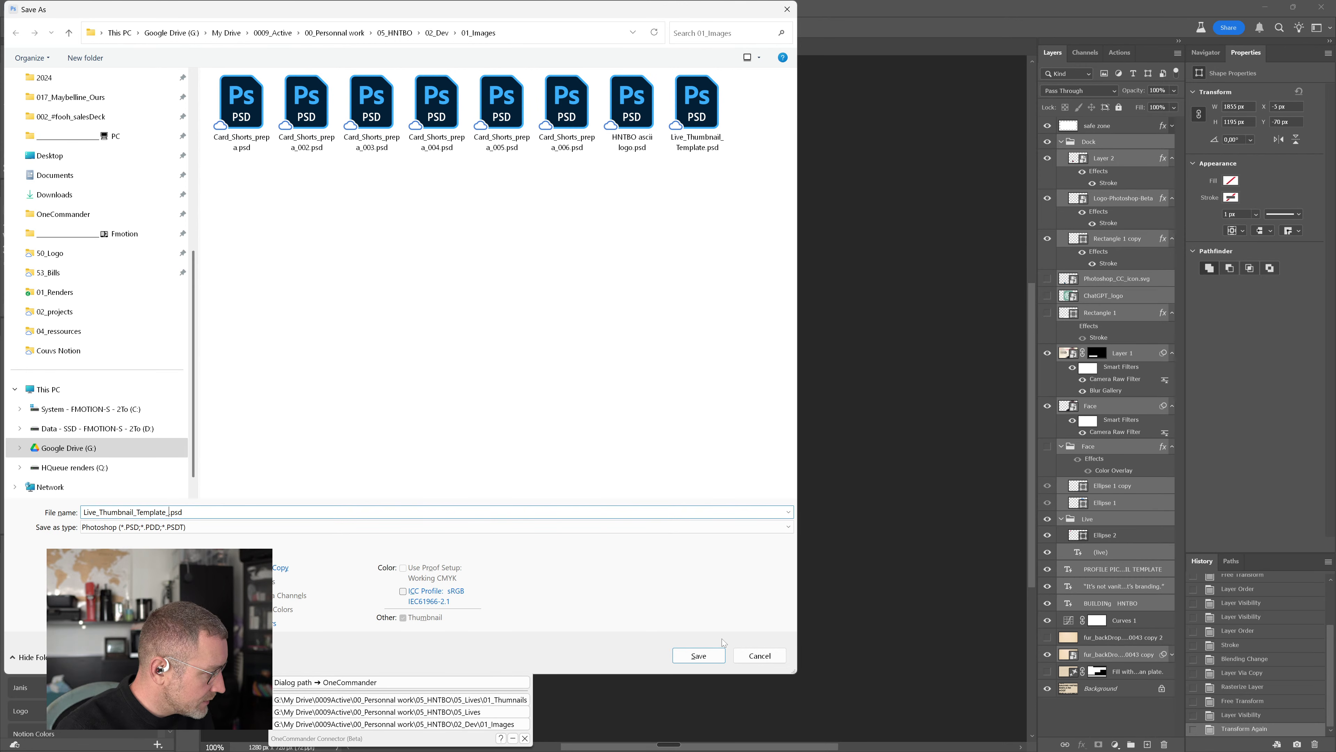
text(_169)
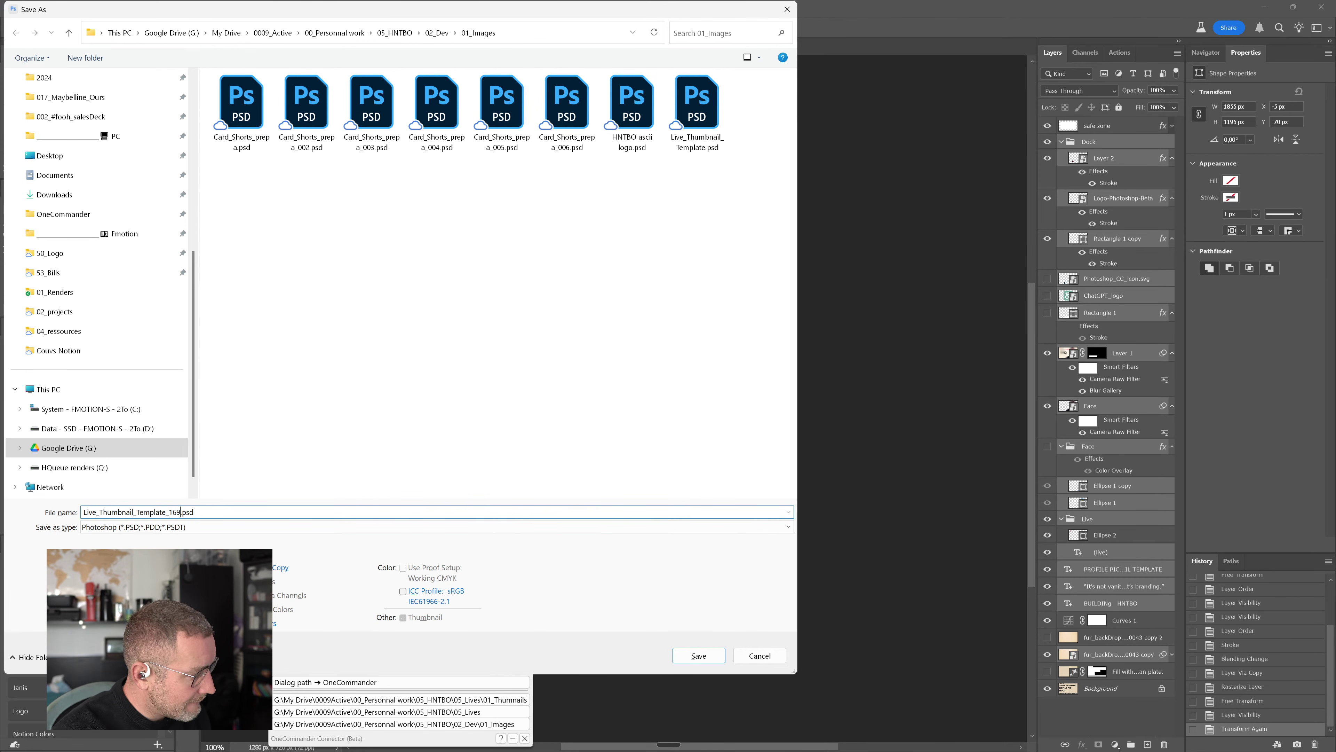
key(Return)
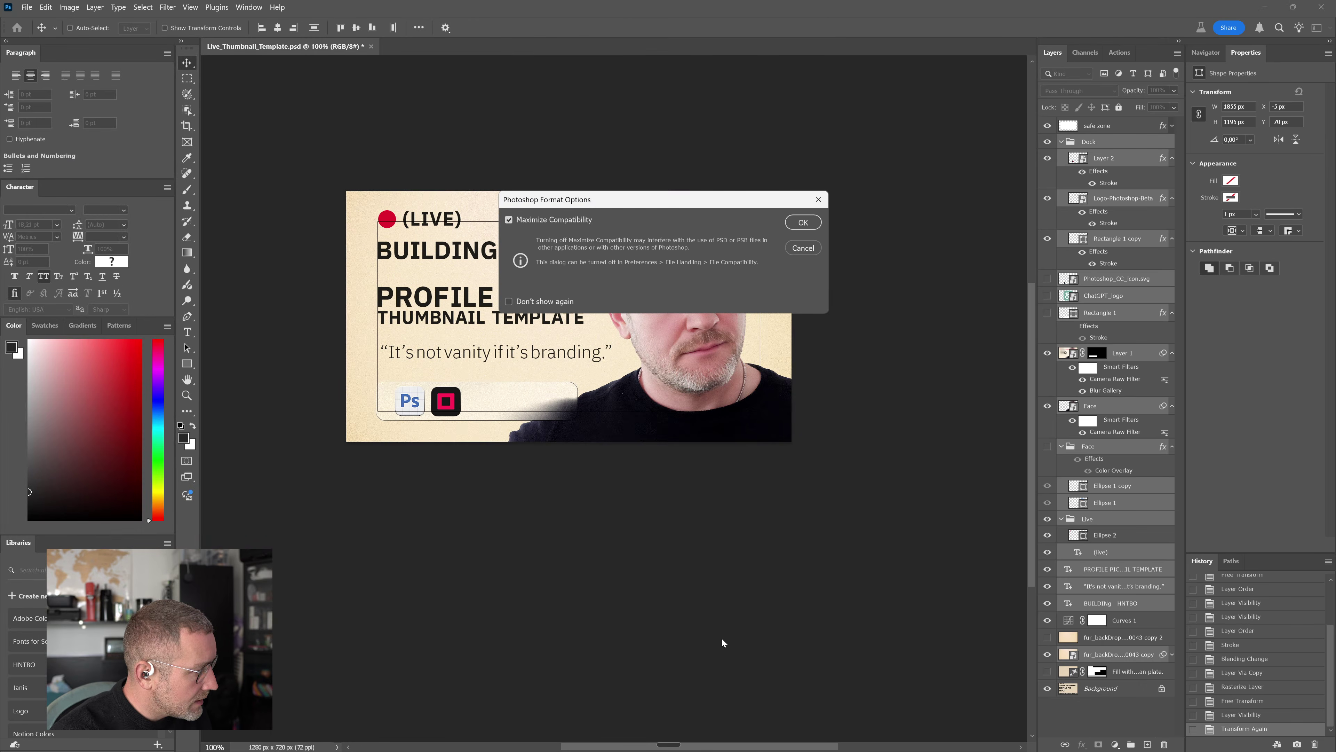
key(Return)
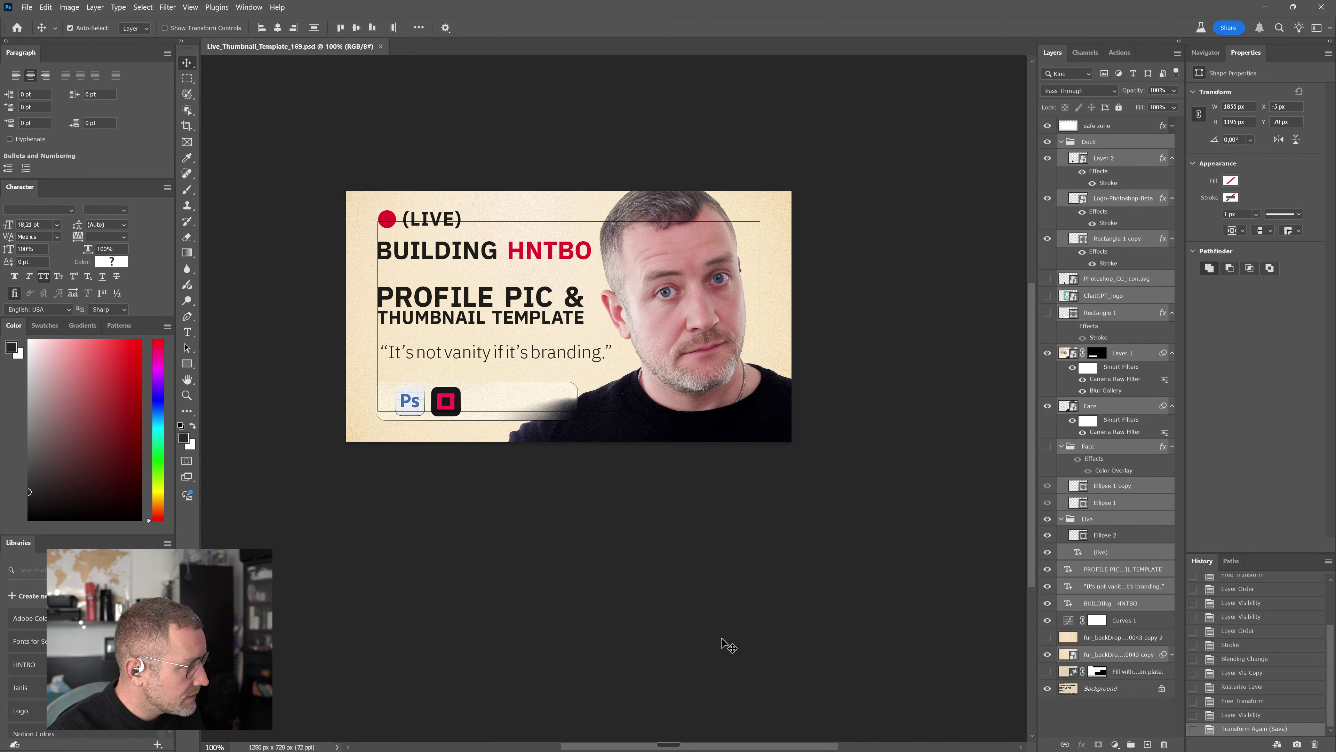
Open the original Live_Thumbnail_Template.psd from the 01_Images folder alongside the 16:9 version
key(ctrl+o)
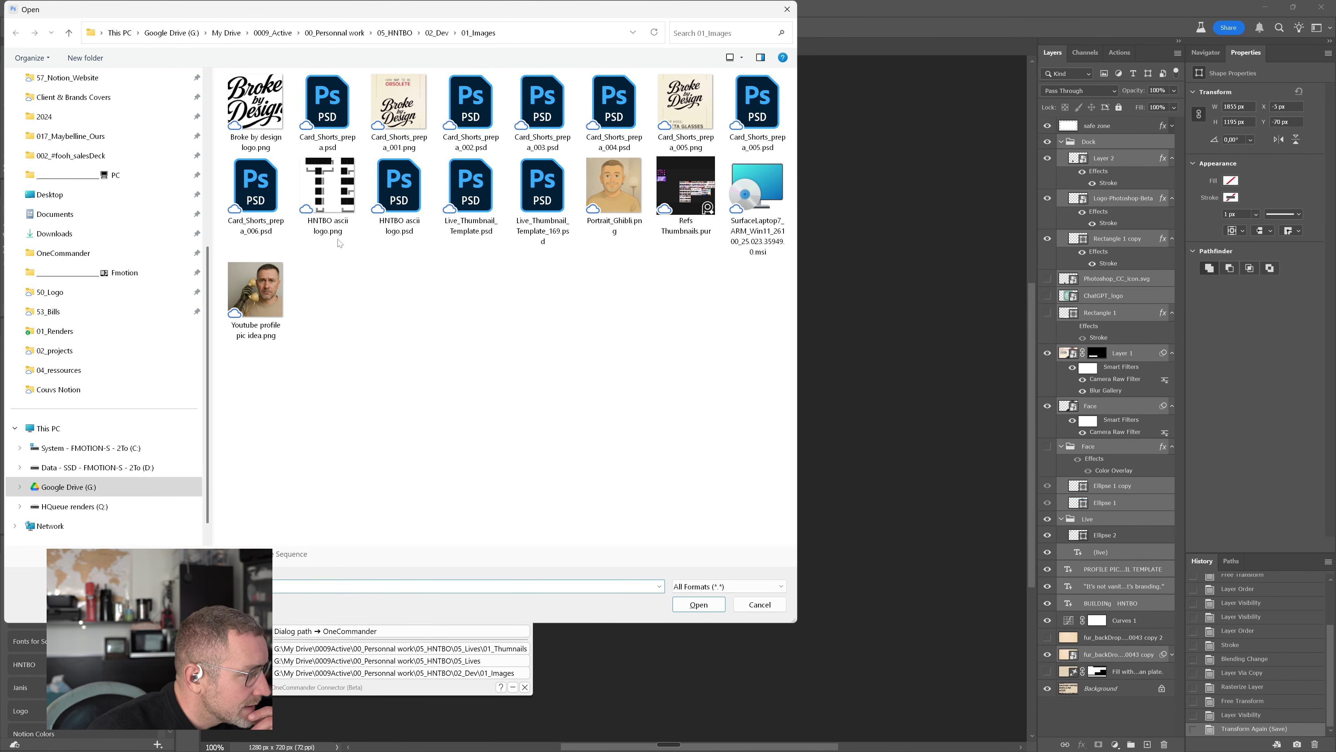
double_click(466, 193)
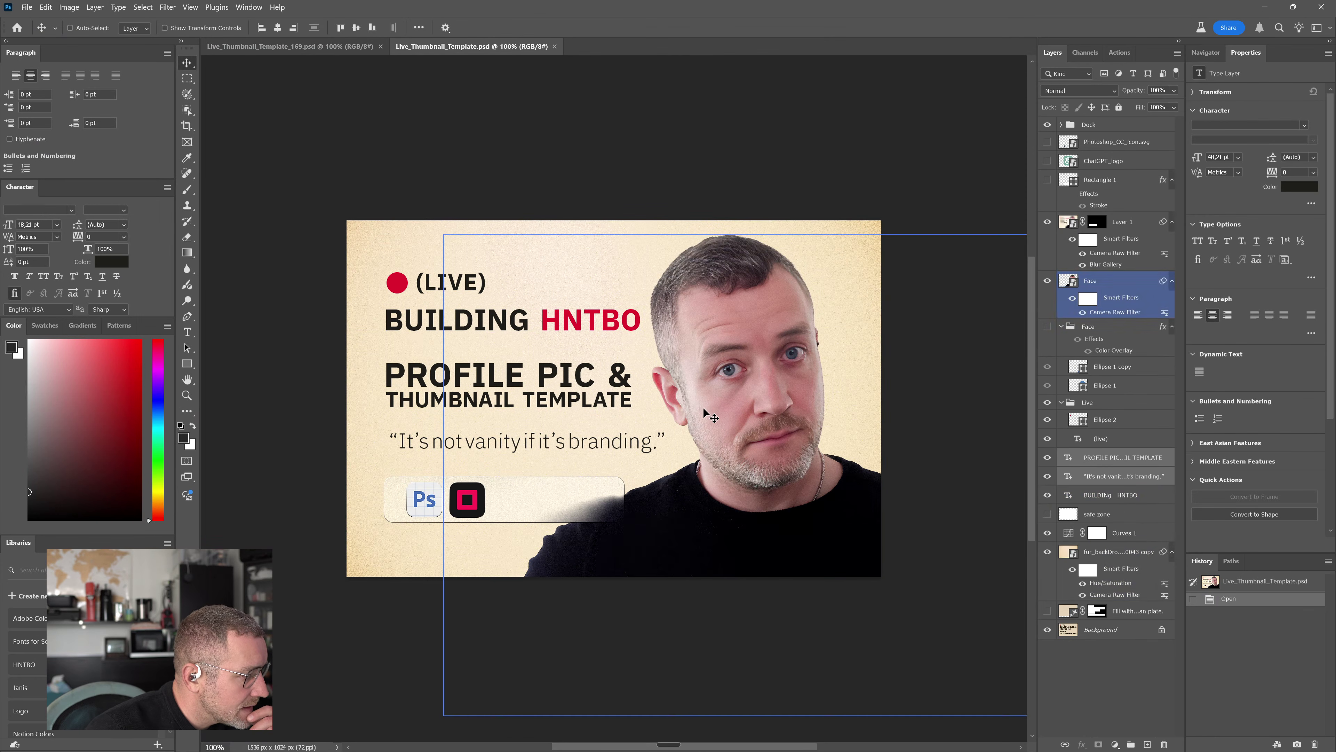
ctrl+click(508, 555)
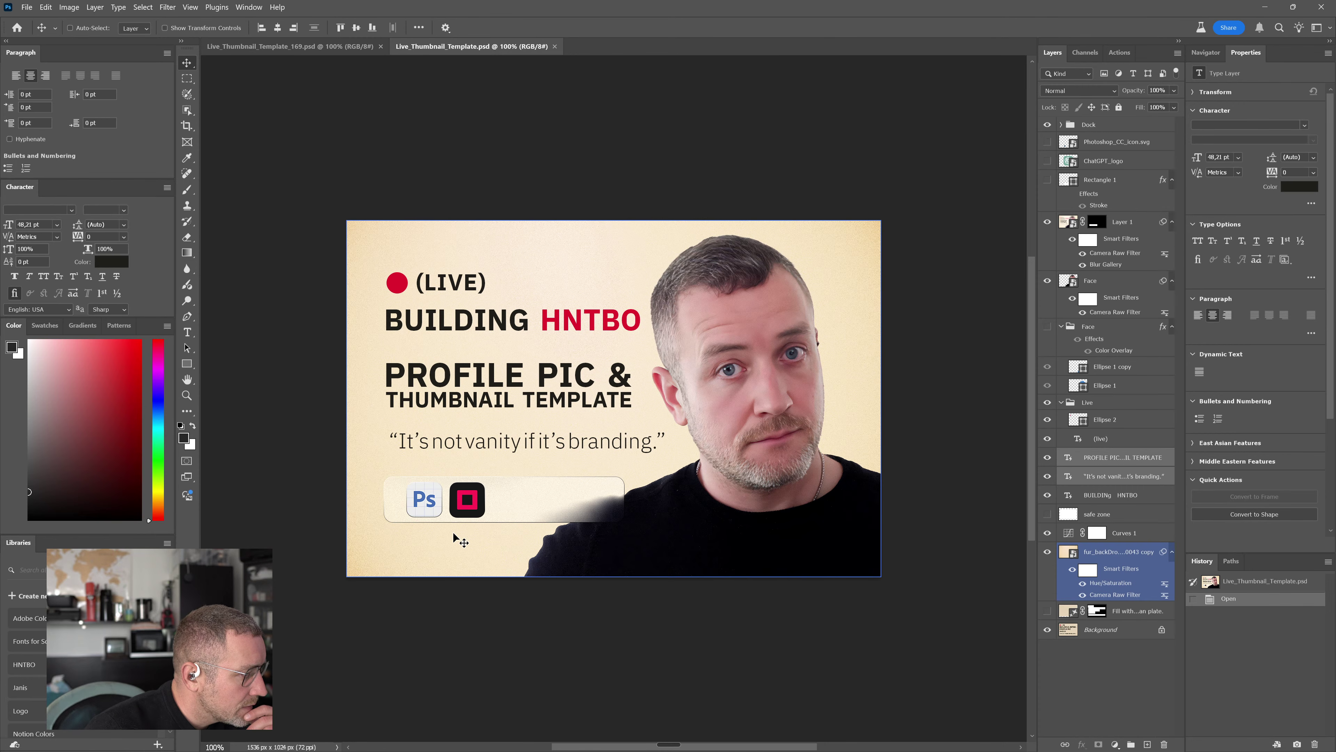
Switch to PureRef and open the recent board Refs Thumbnails.pur from the 01_Images folder
key(alt+Tab)
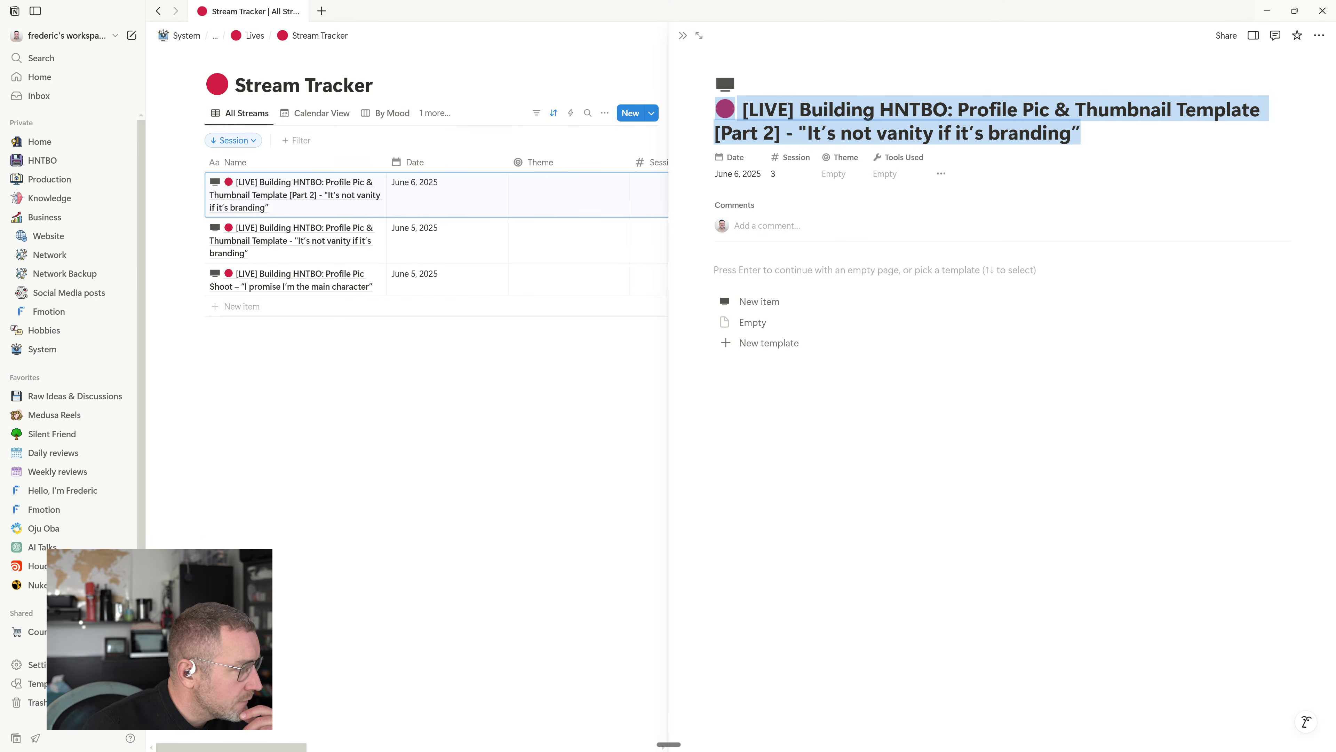
key(alt+space)
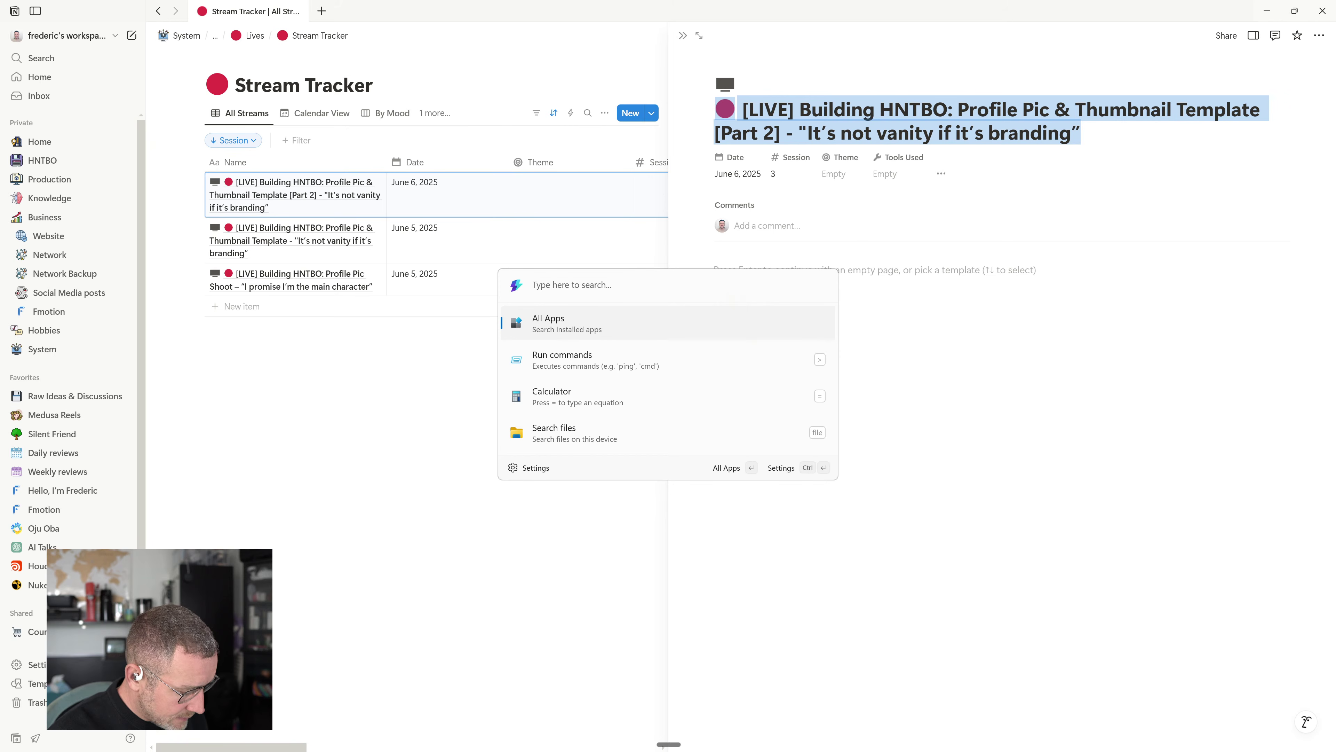
text(pure)
key(Return)
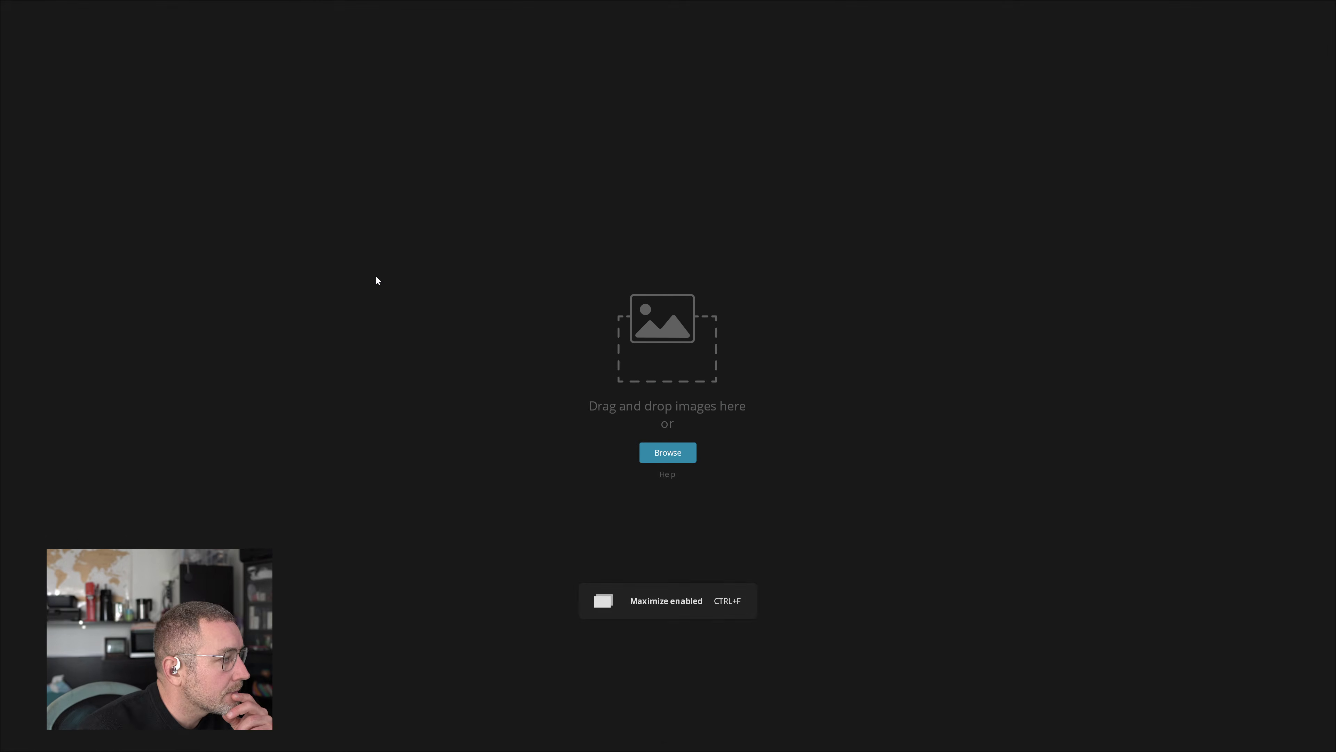
right_click(441, 399)
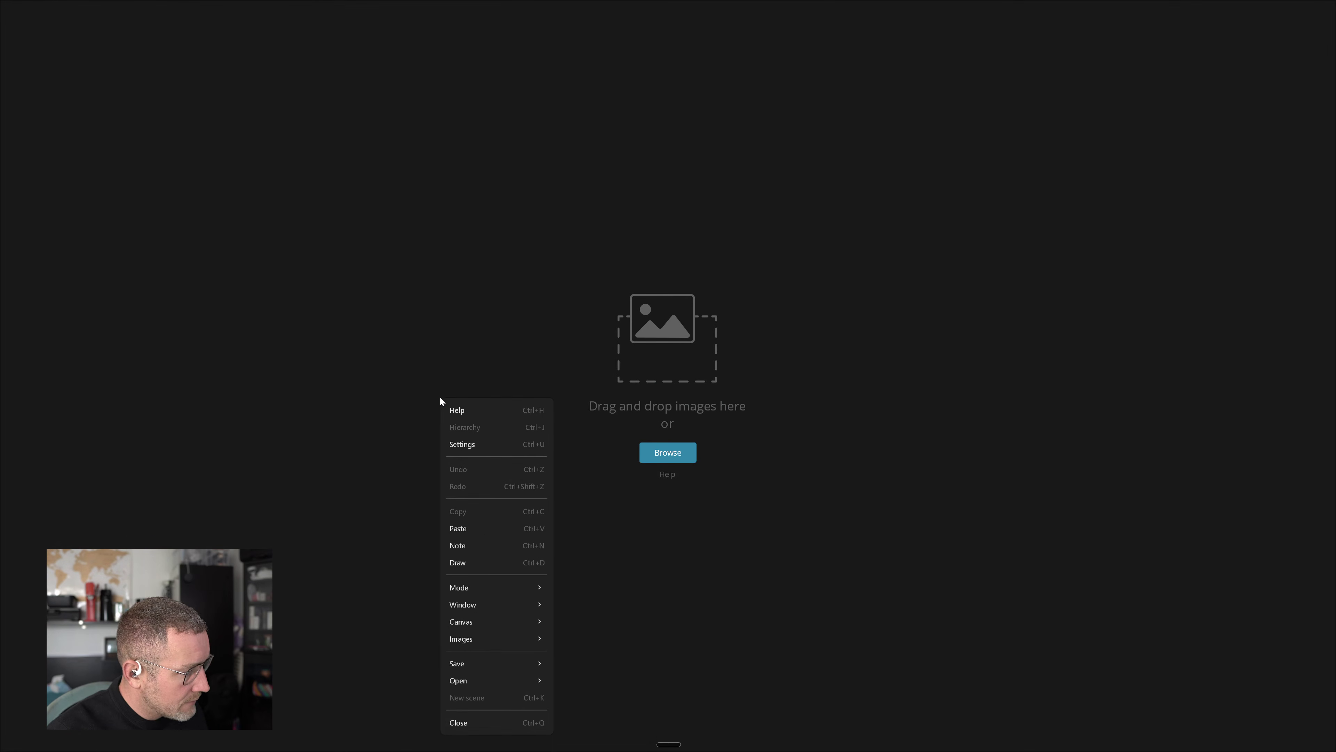
mouse_move(481, 680)
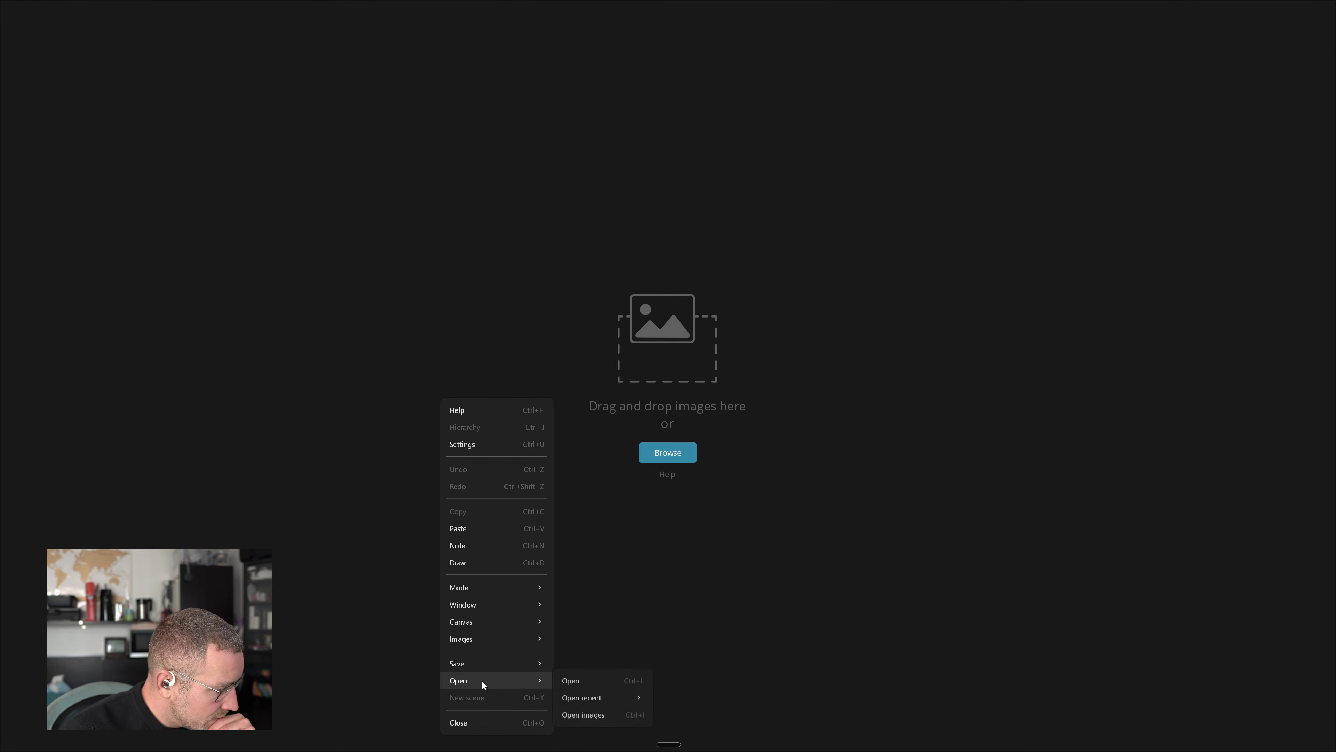
mouse_move(600, 699)
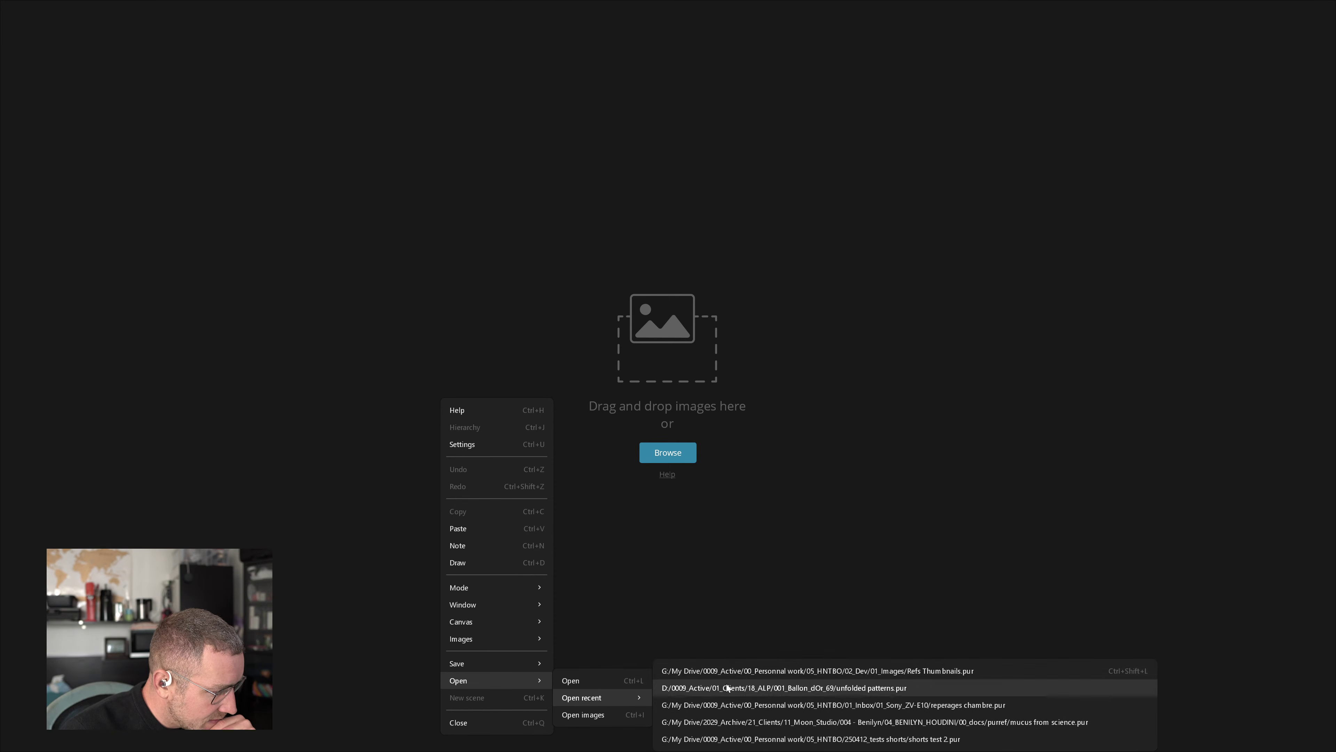
click(736, 674)
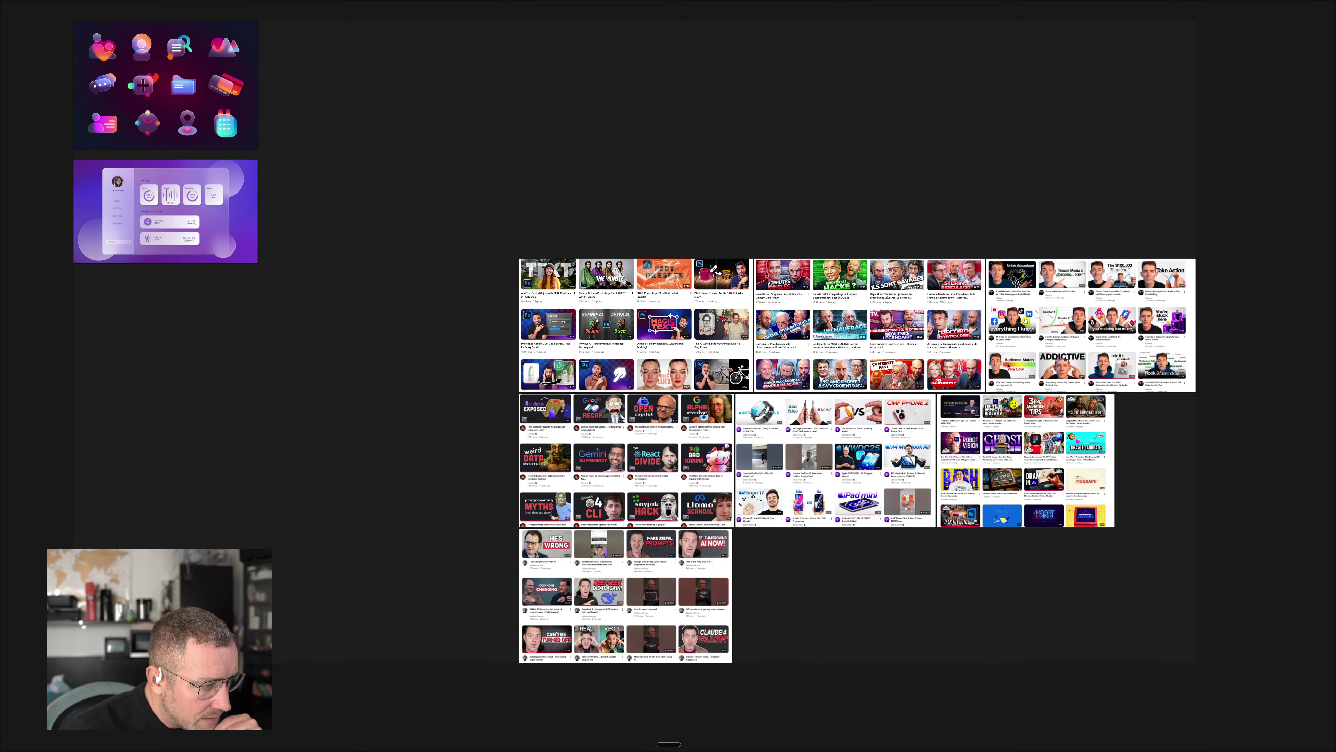
Examine the YouTube thumbnail screenshots on the reference board up close, comparing the layouts of the different channels
click(810, 326)
scroll(813, 325, up, 5)
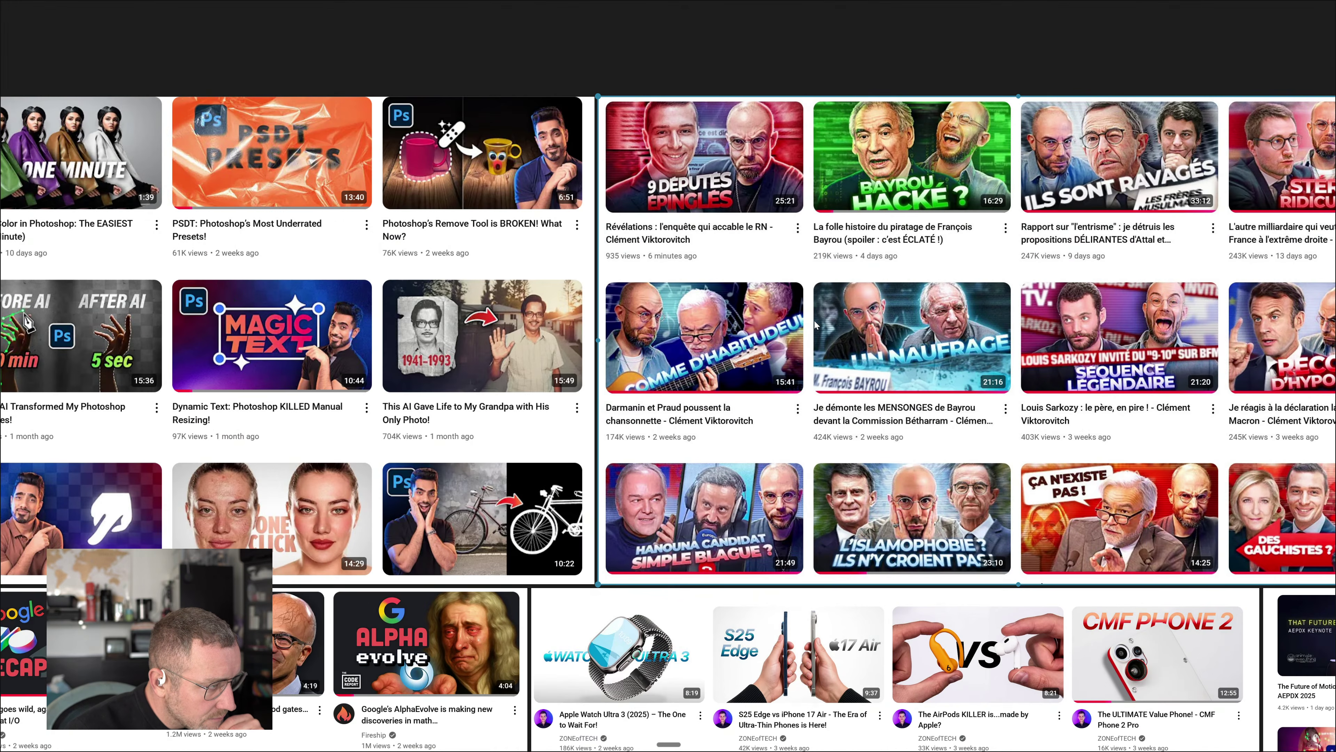
drag(937, 368, 697, 392)
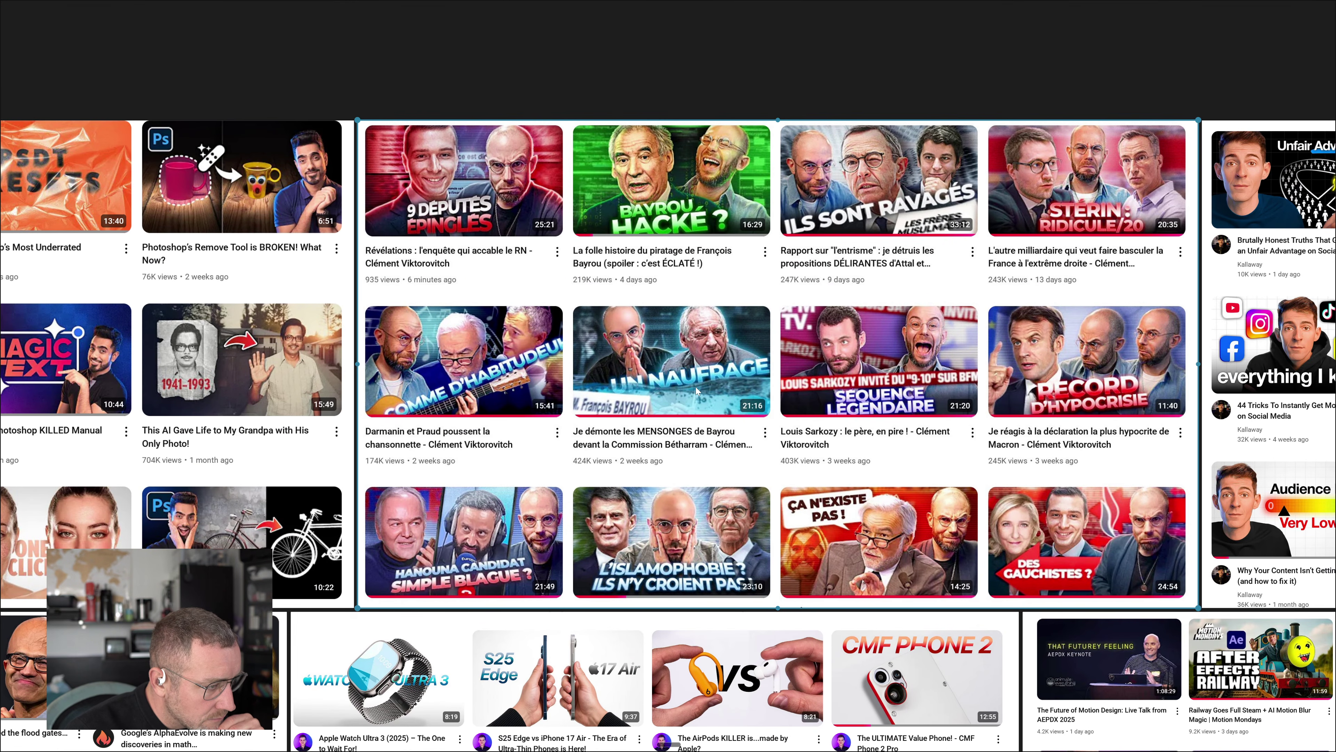
scroll(697, 390, down, 2)
drag(690, 616, 388, 404)
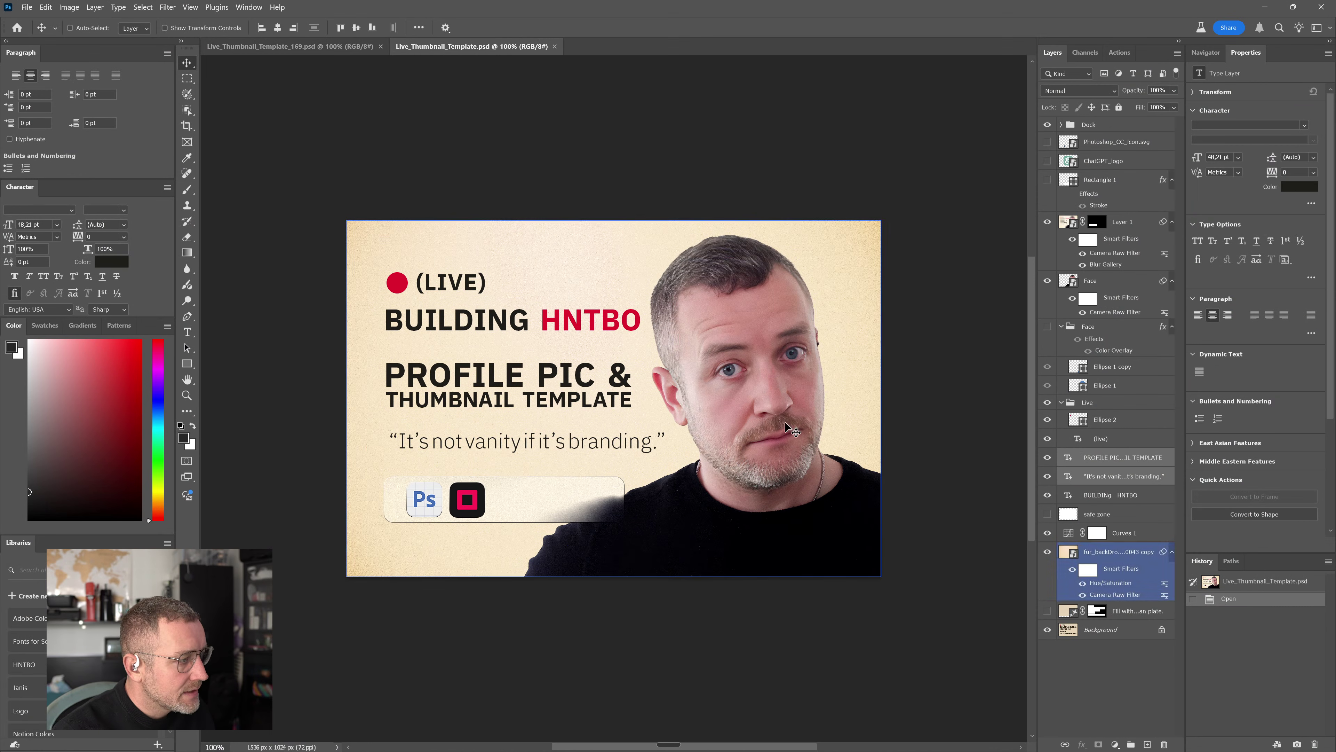
Return to Live_Thumbnail_Template_169.psd in Photoshop, identify Layer 2 in the Dock group by toggling its visibility, and rename it GigaPixel
click(363, 47)
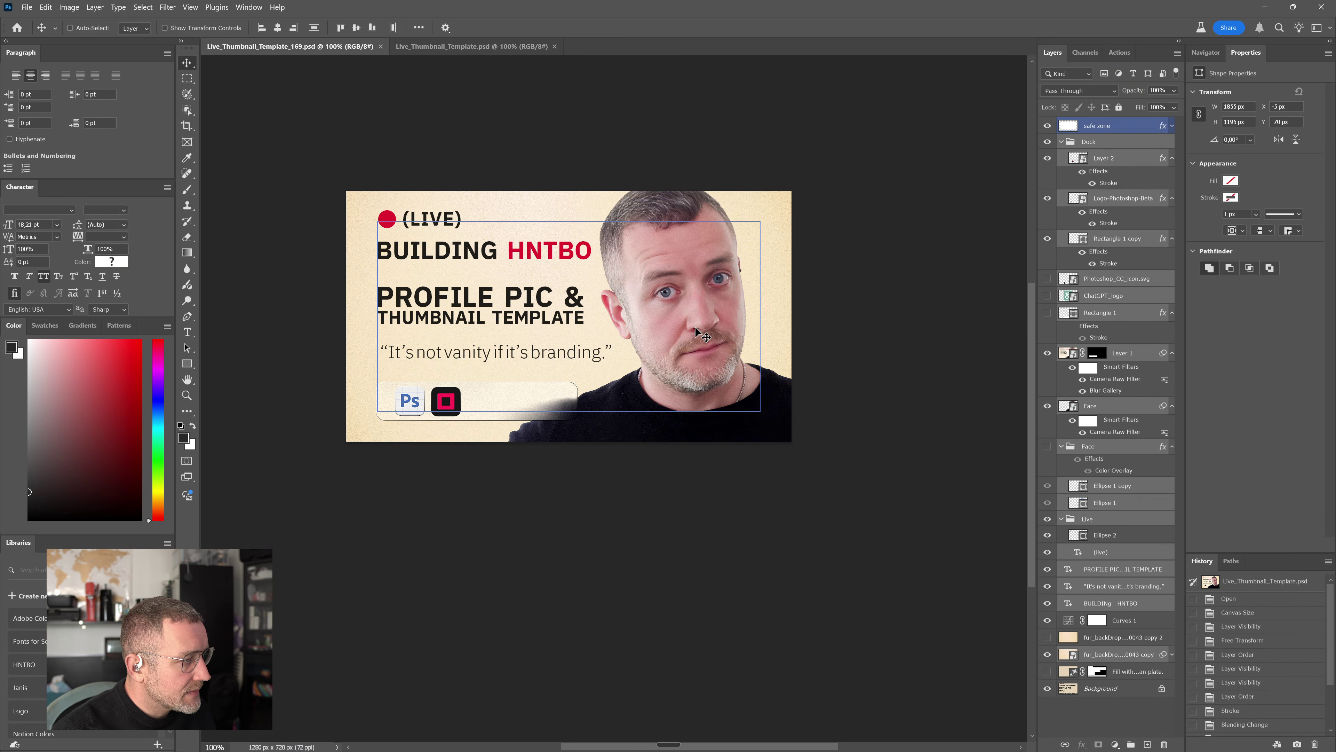
click(851, 579)
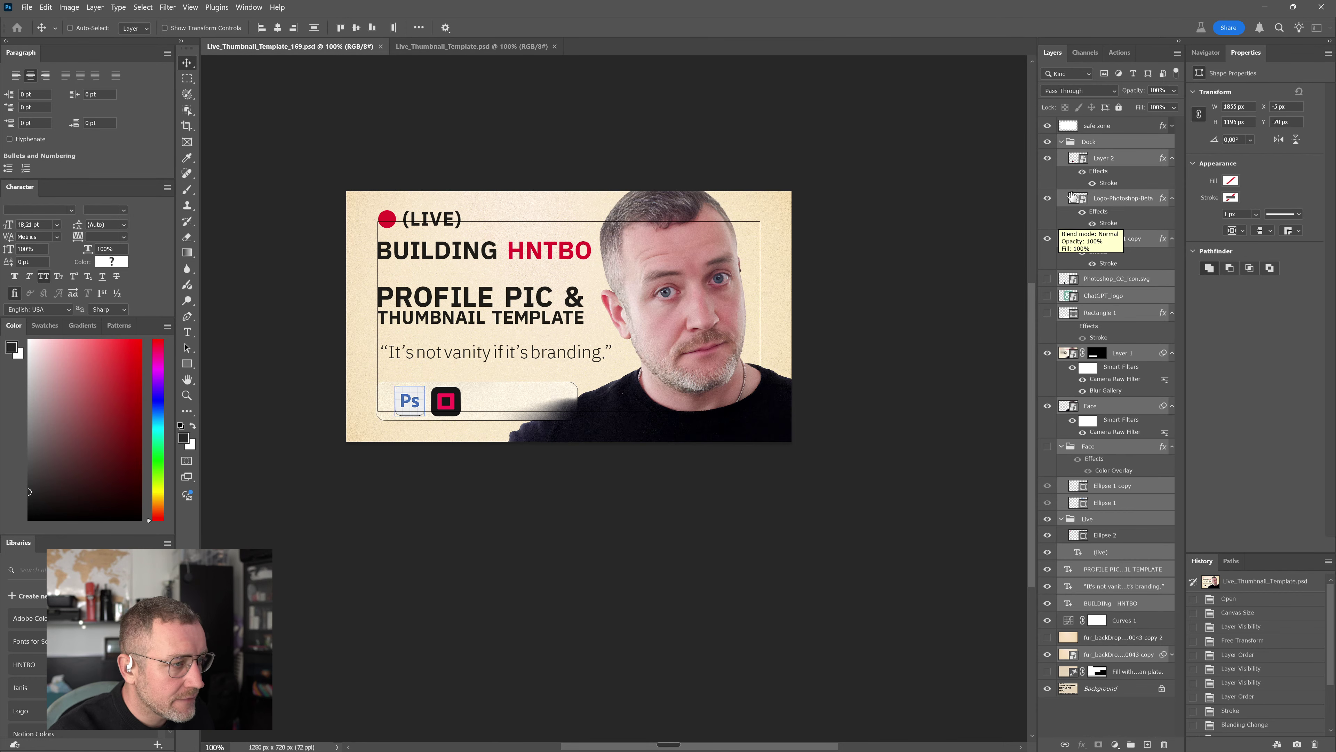
click(1091, 147)
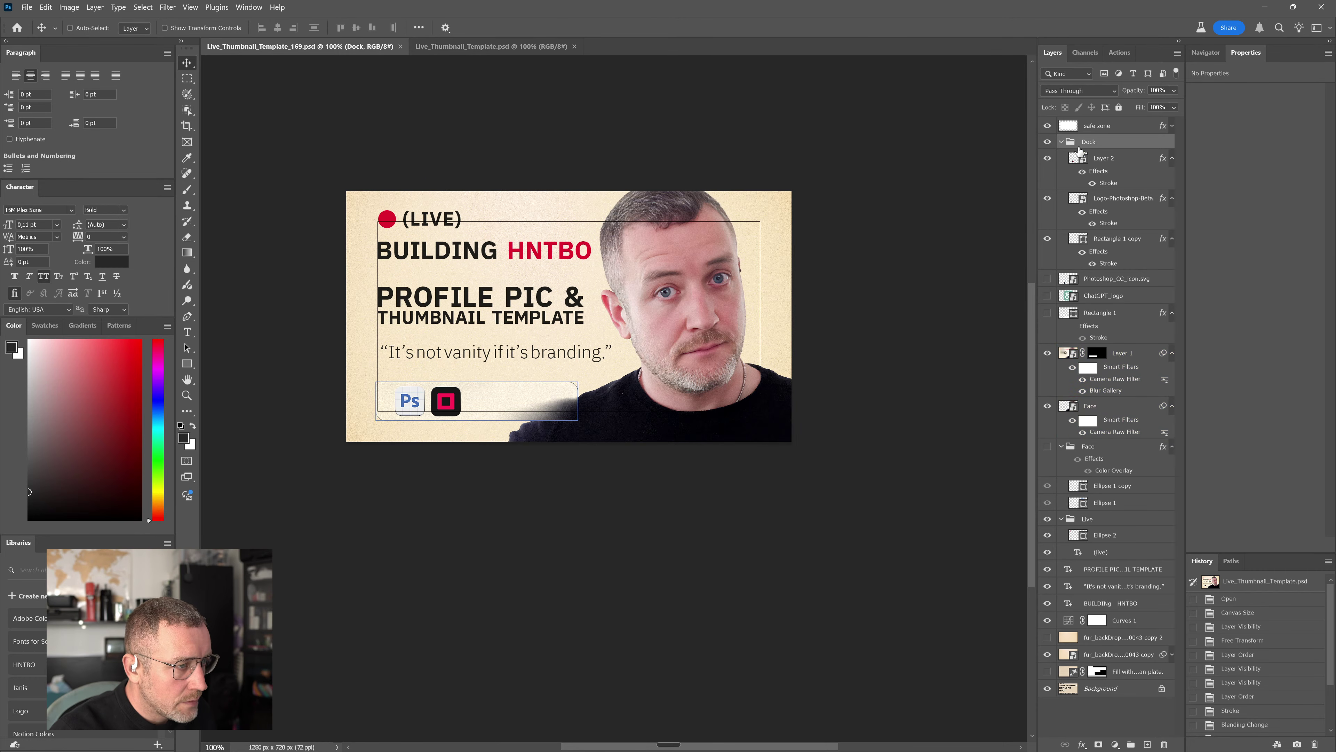
click(1095, 159)
click(1047, 158)
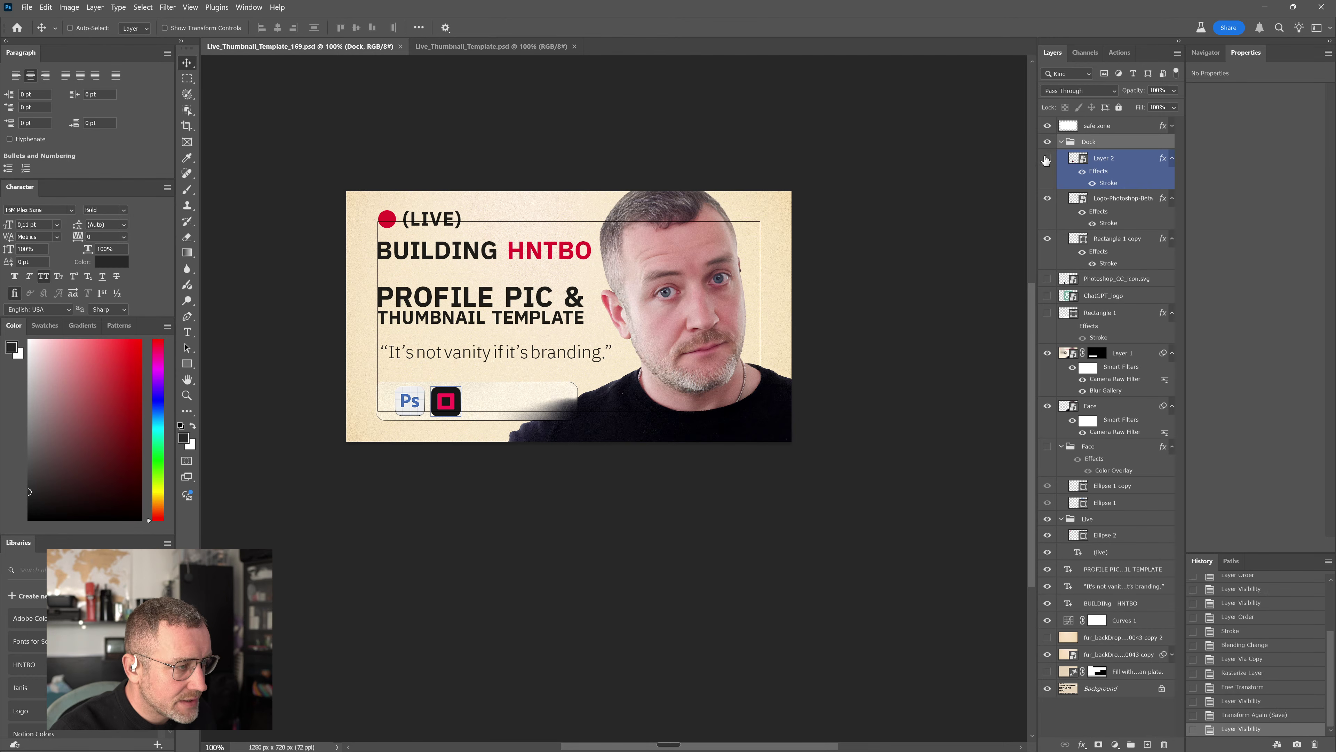
click(1047, 158)
double_click(1107, 159)
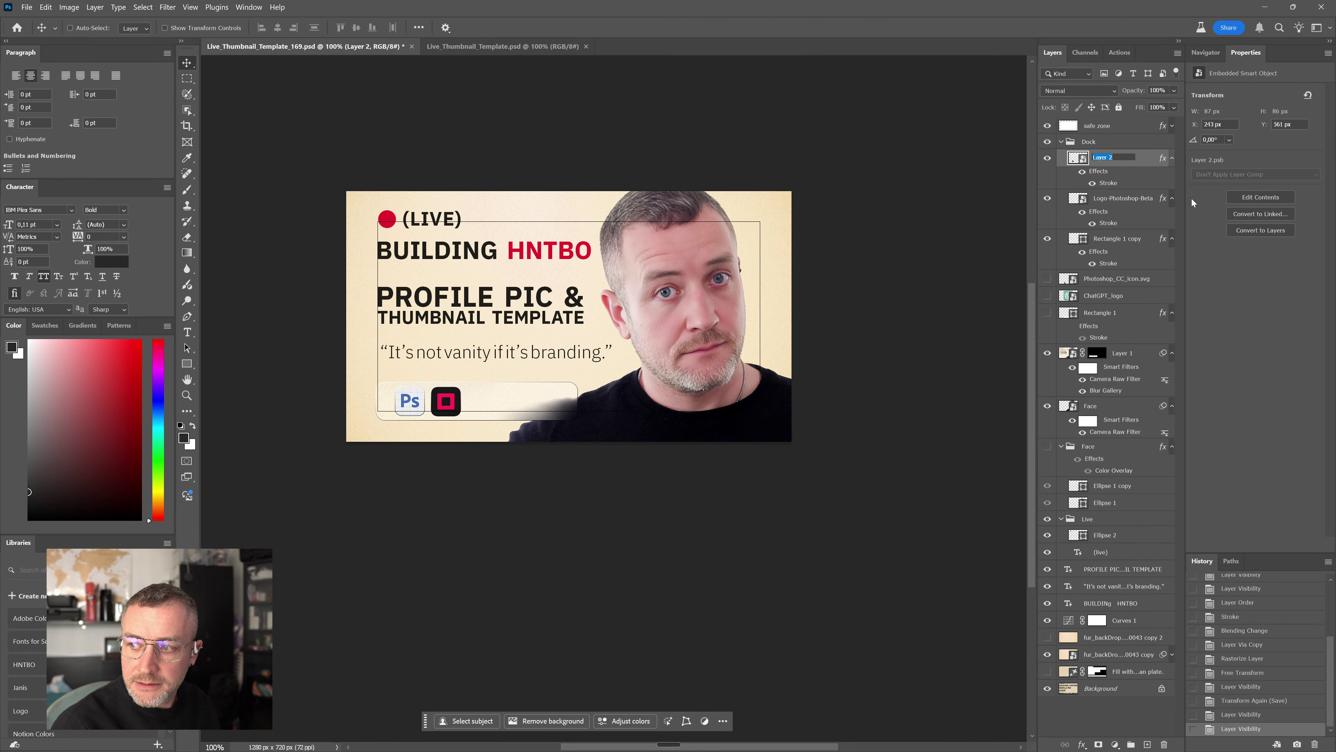
text(G)
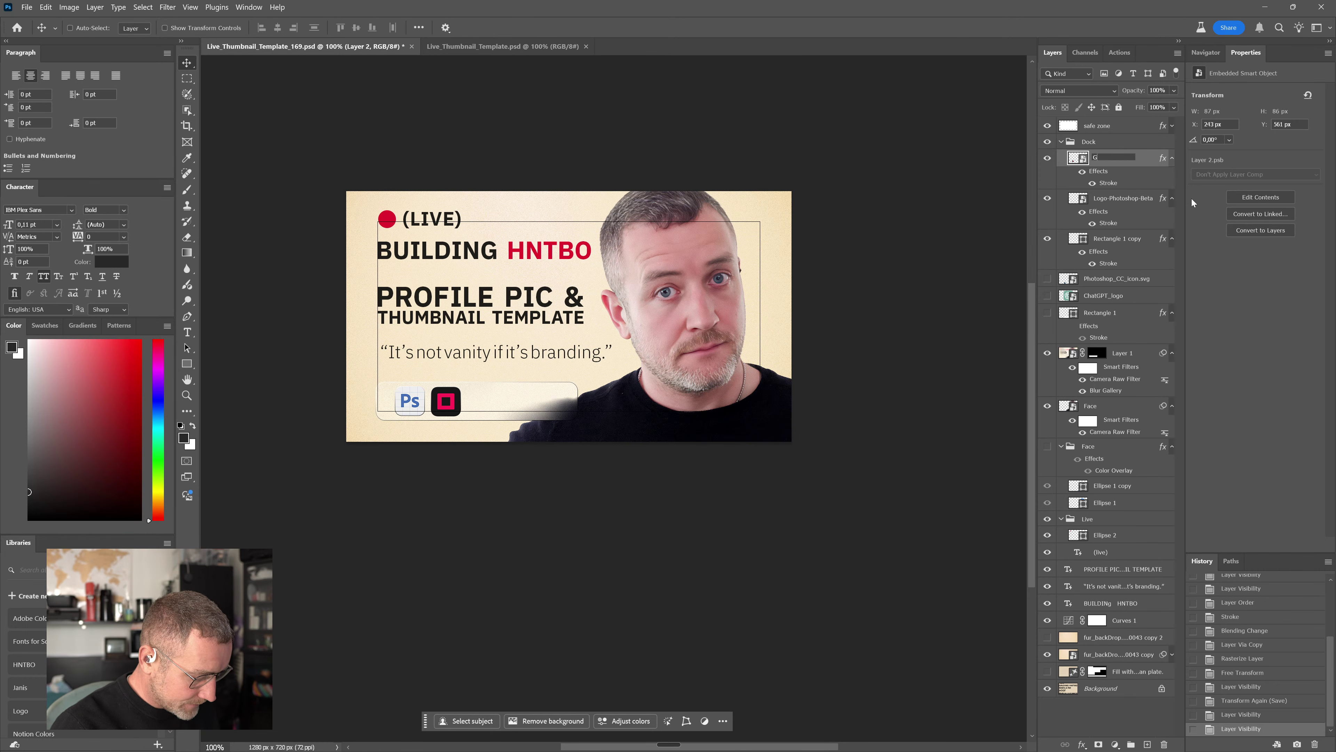
text(igaPixel)
key(Return)
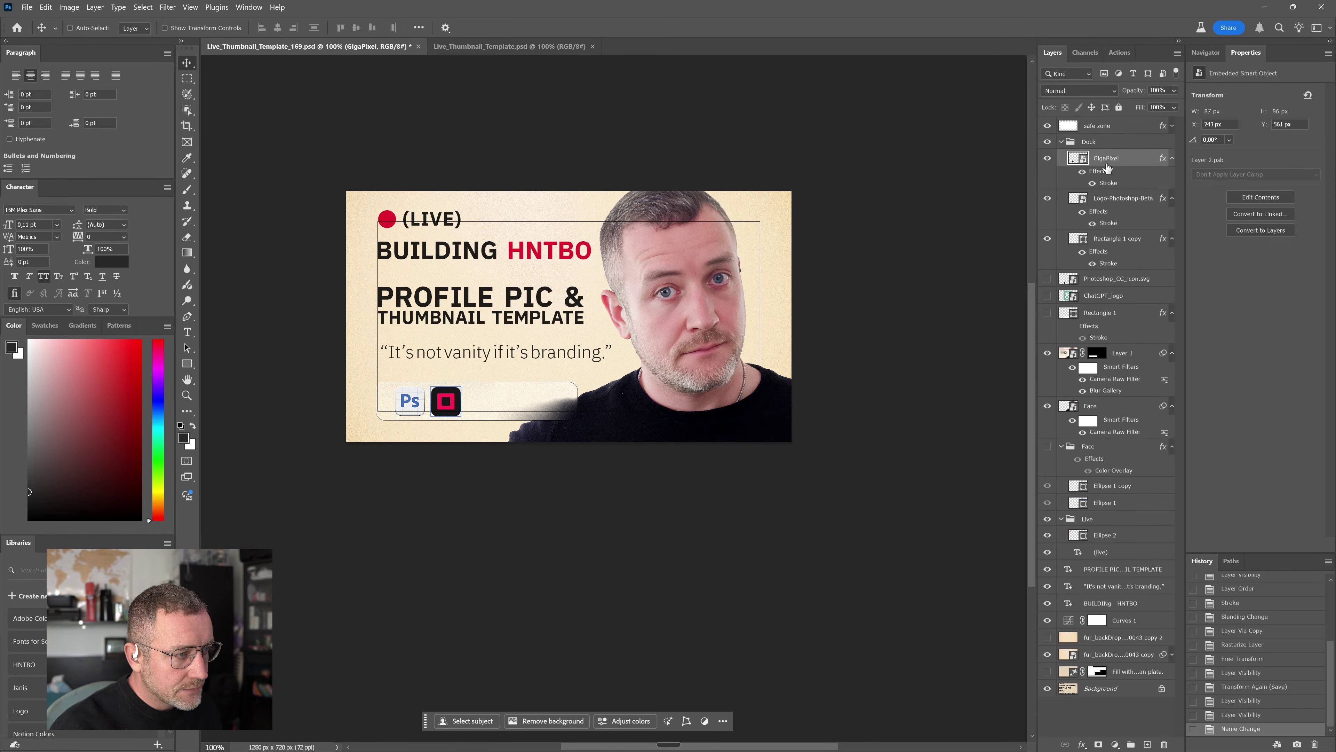
Group the GigaPixel and Logo-Photoshop-Beta layers inside the Dock group and name the new group Logo
click(1172, 158)
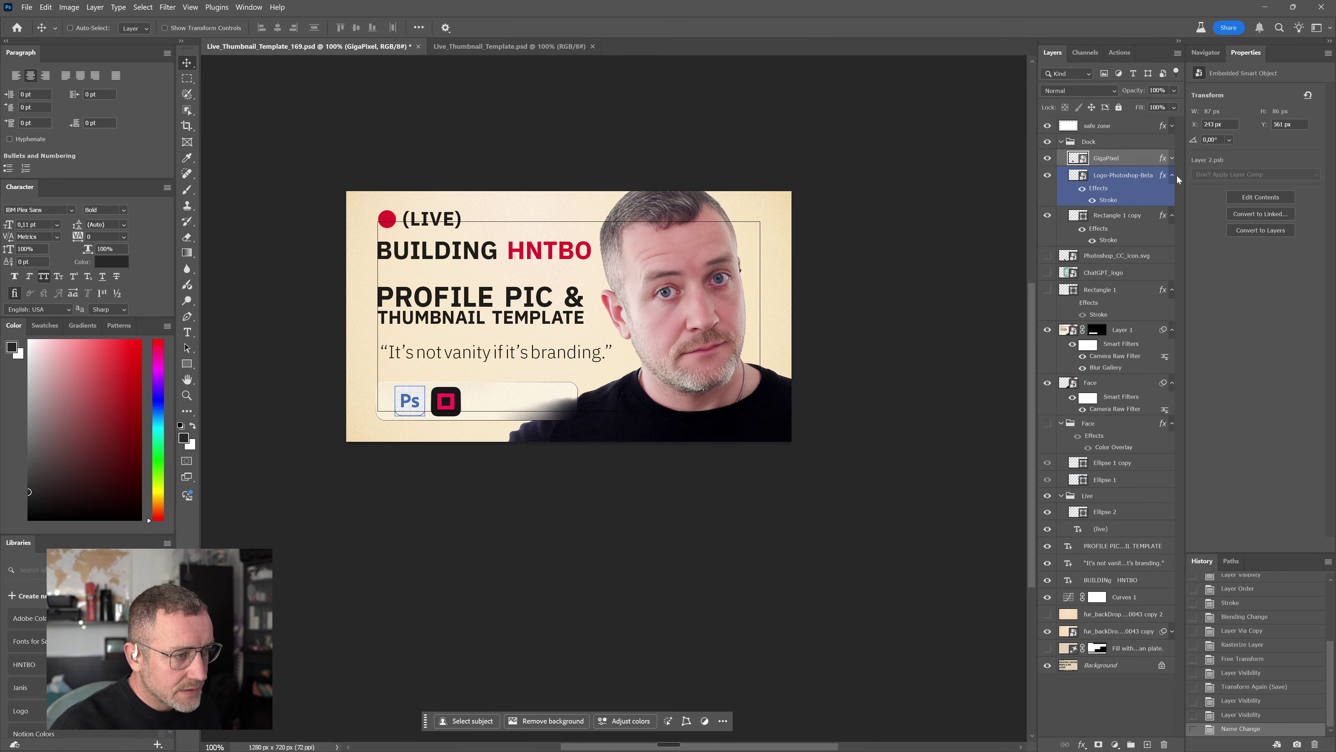
click(1105, 176)
shift+click(1104, 161)
key(ctrl+g)
double_click(1098, 157)
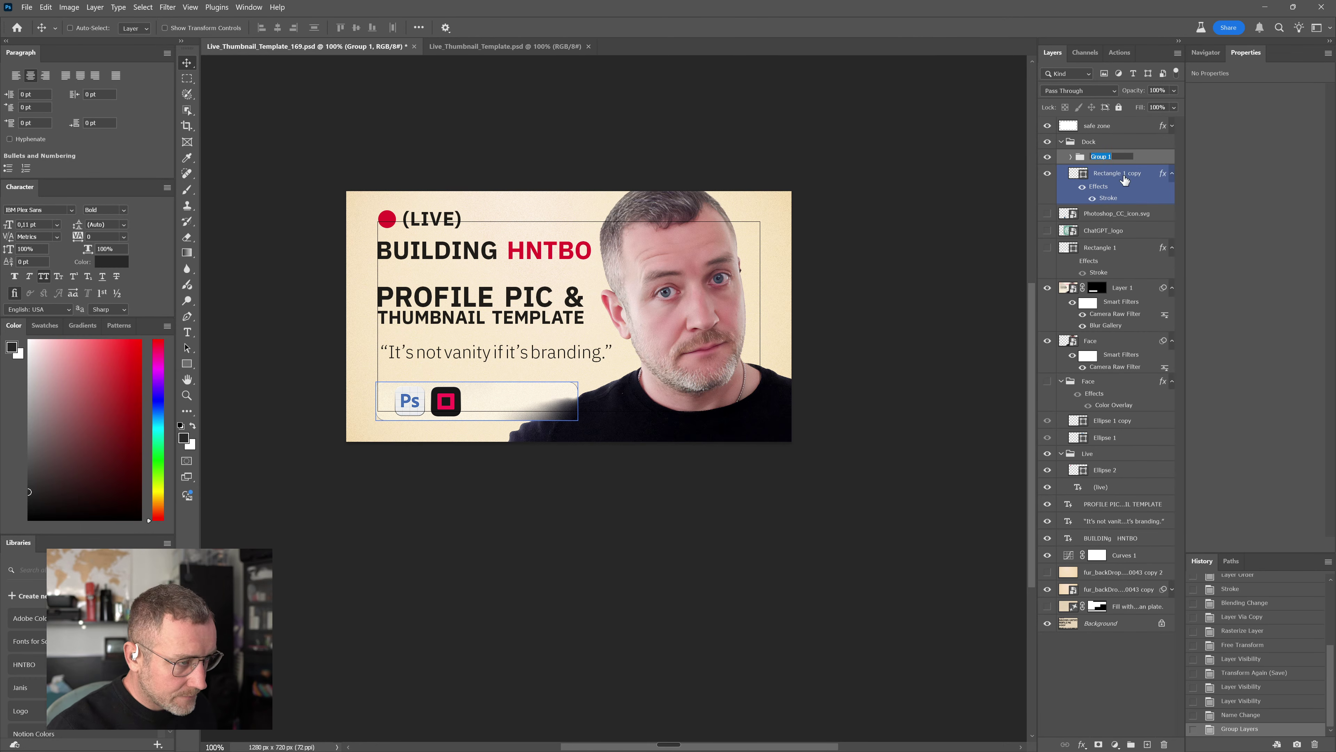
text(Log)
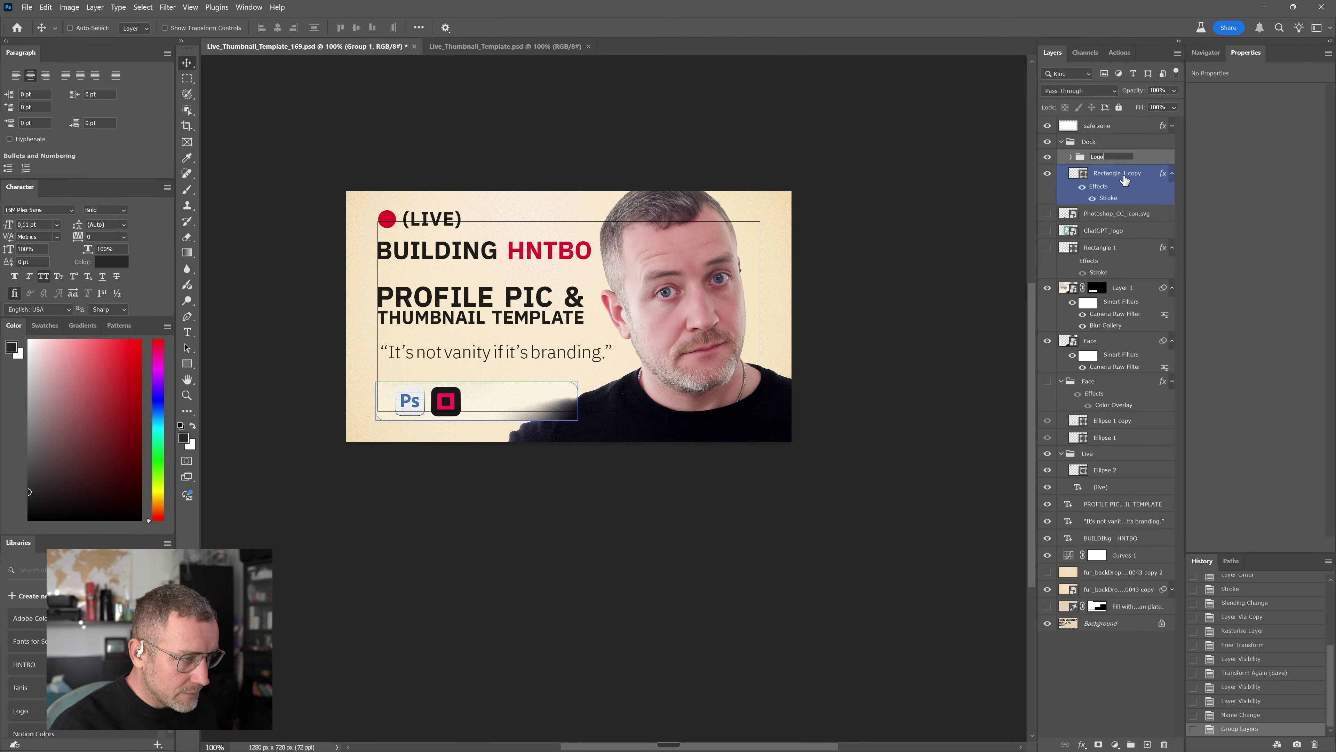
text(o)
key(Return)
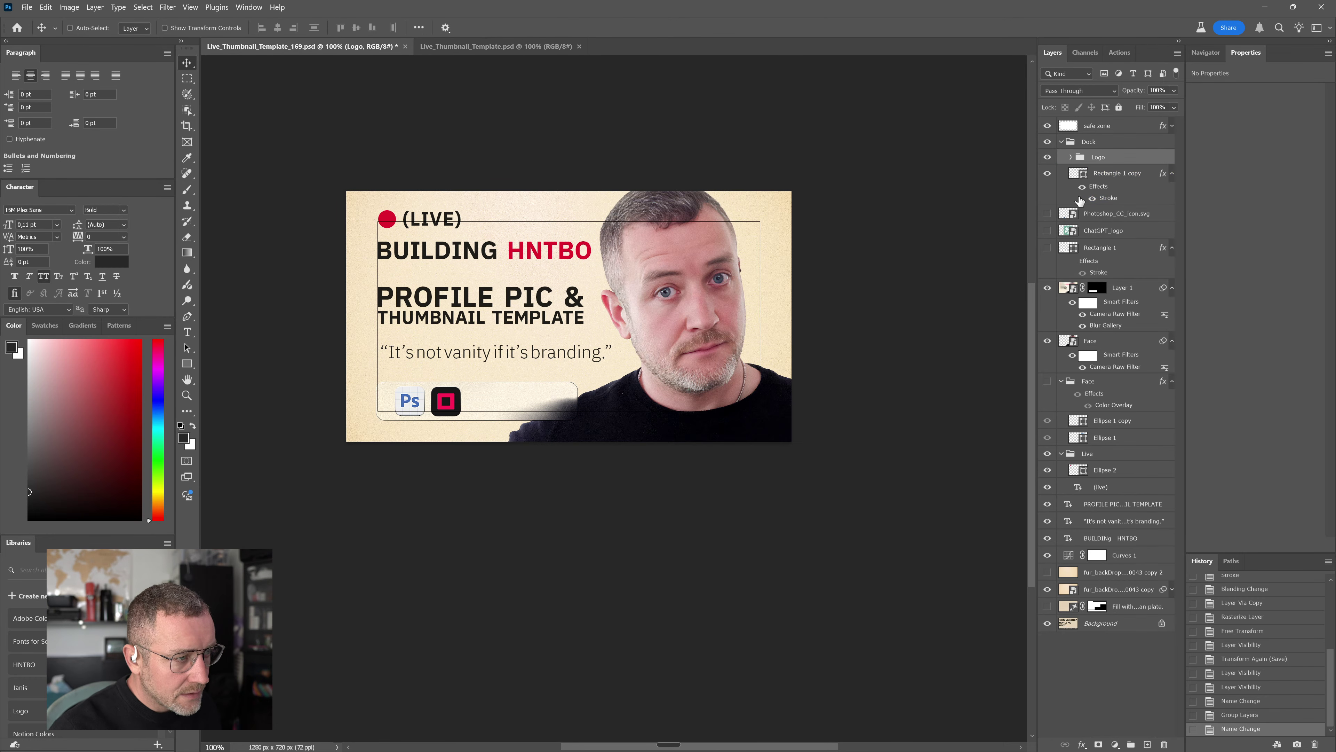
Move the Rectangle 1 copy, ChatGPT_logo and Photoshop_CC_icon.svg layers into the Logo group, checking the Photoshop icon's visibility
click(1070, 157)
mouse_move(1115, 231)
mouse_down()
mouse_move(1113, 281)
mouse_move(1092, 273)
mouse_move(1089, 245)
mouse_move(1103, 284)
mouse_move(1095, 159)
mouse_up()
click(1070, 157)
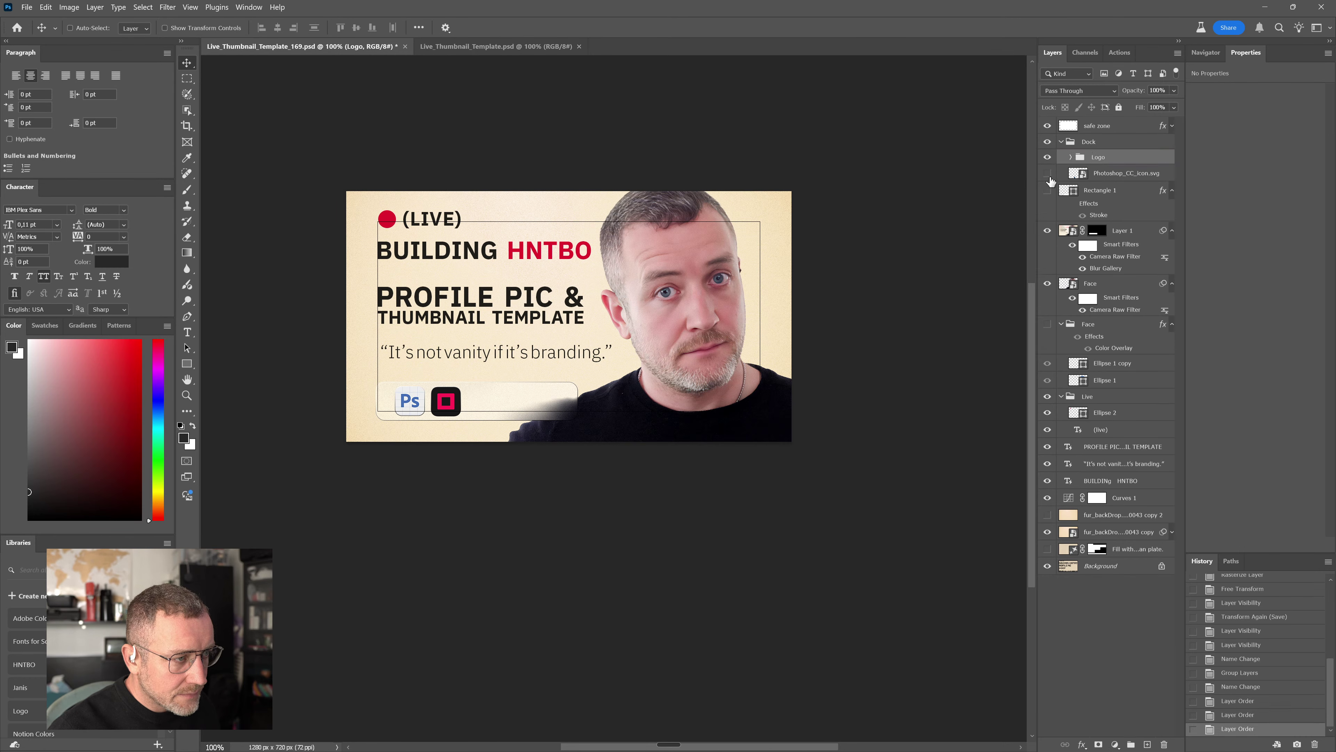
click(1049, 175)
click(1049, 175)
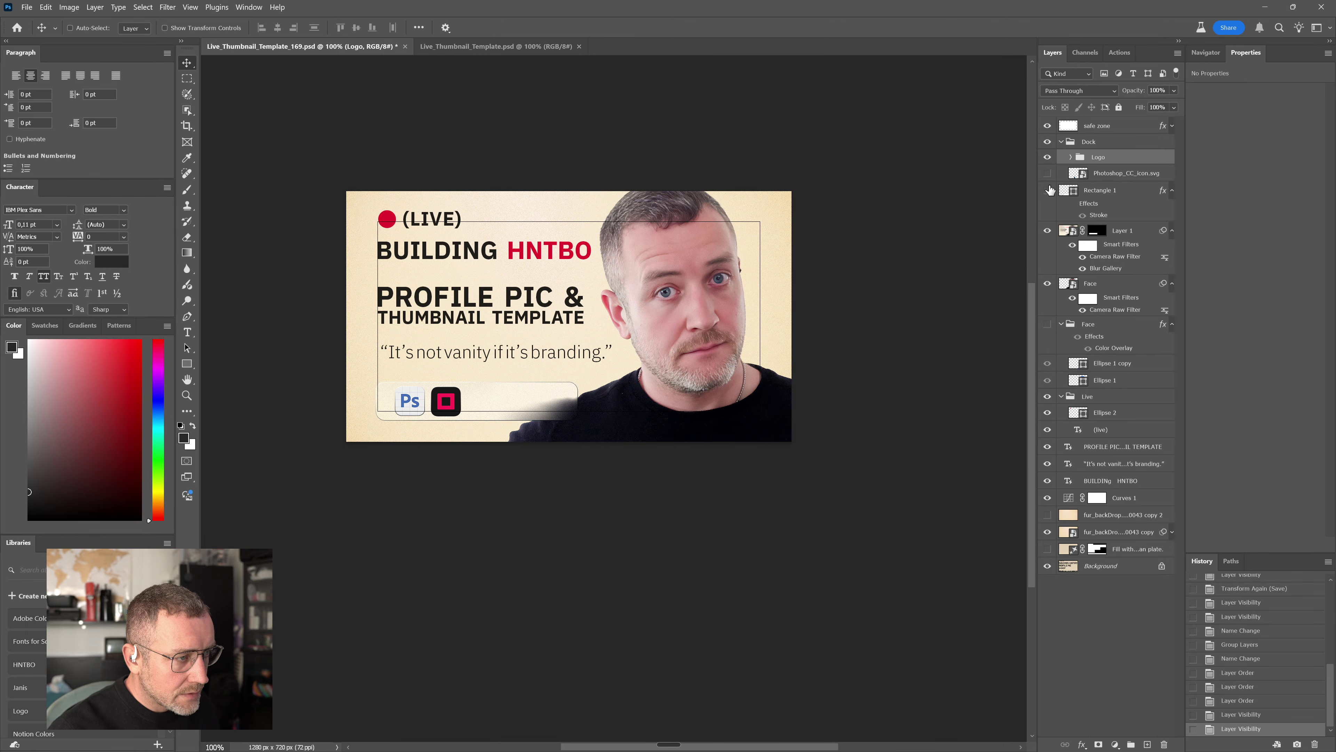
drag(1108, 174, 1103, 159)
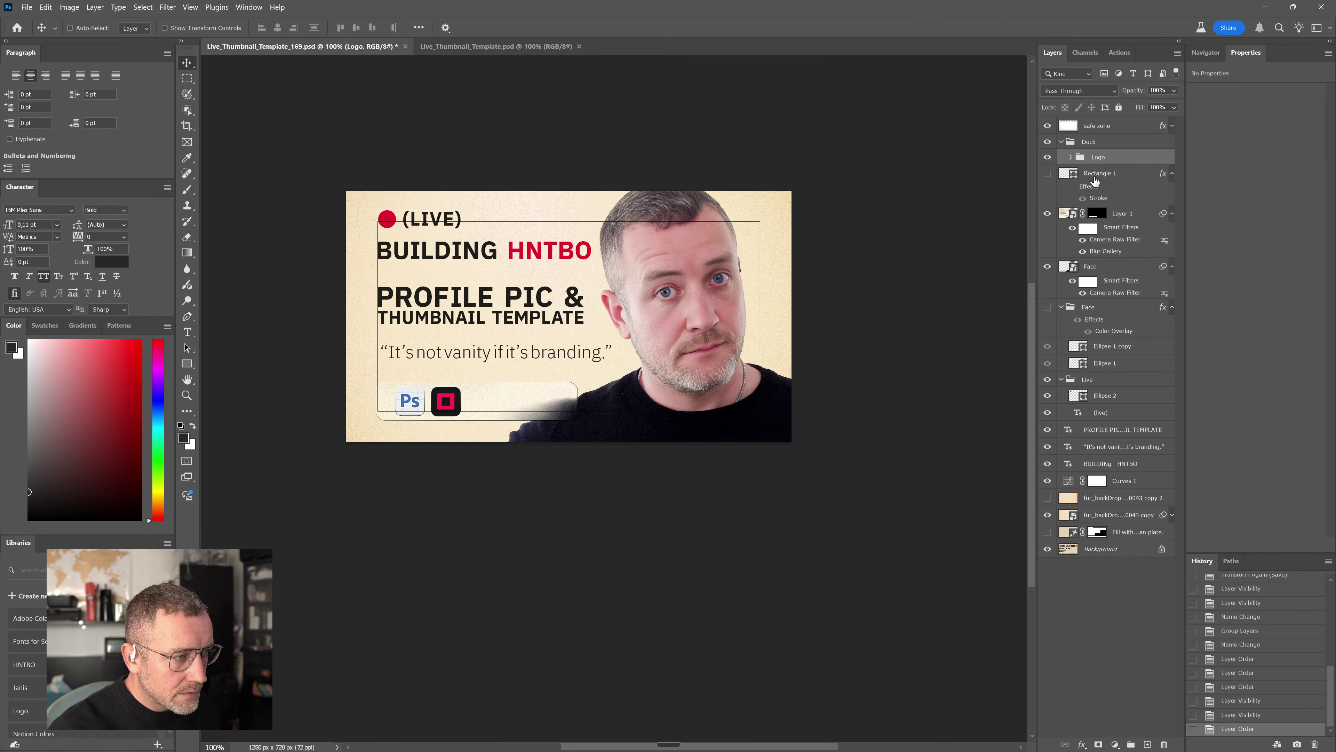
Make the hidden Rectangle 1 layer visible, rename it Dock_shape and collapse its effects list
click(1047, 173)
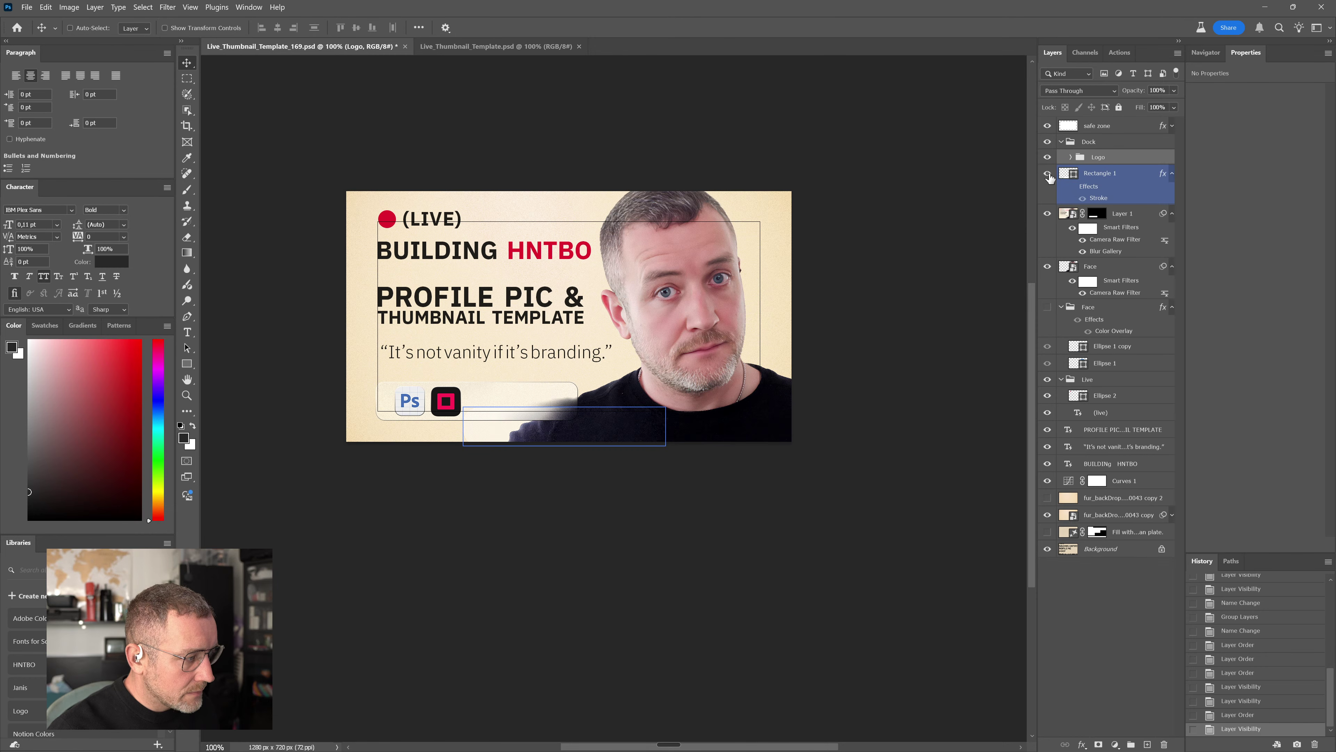
click(1150, 178)
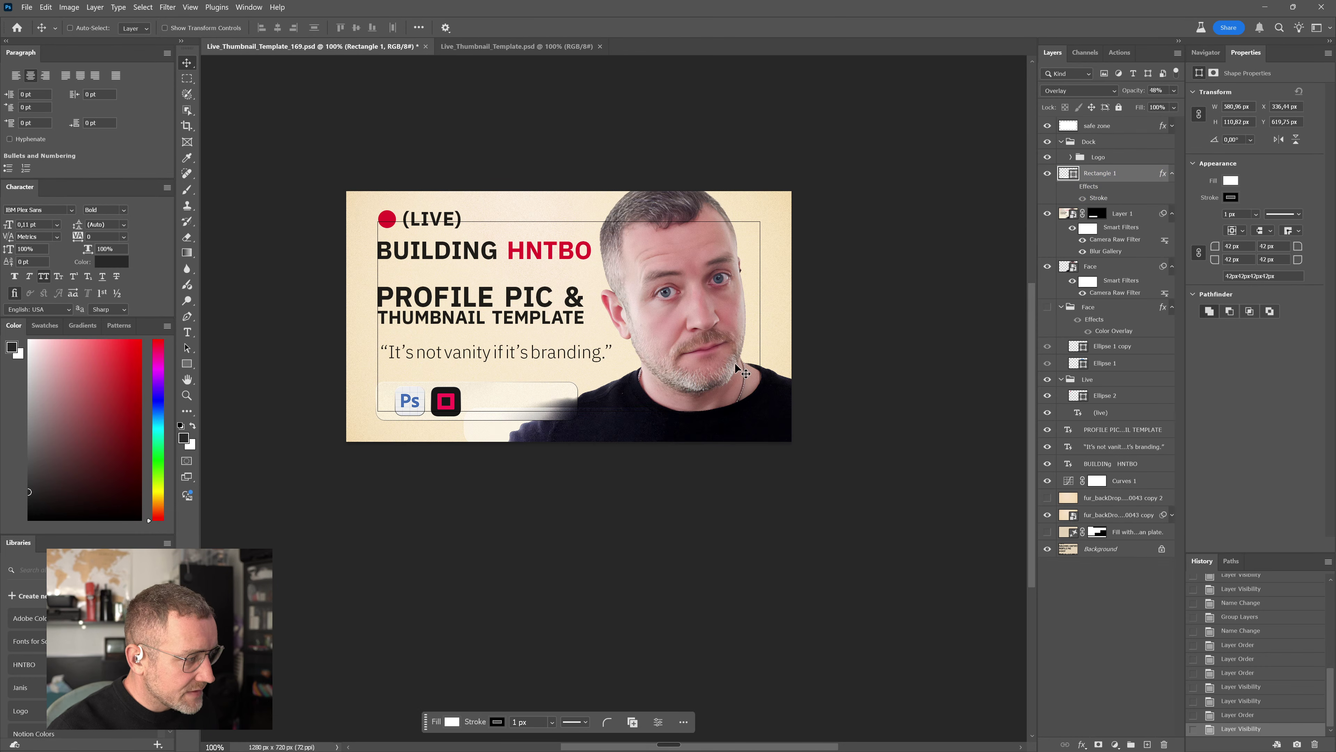
double_click(1099, 173)
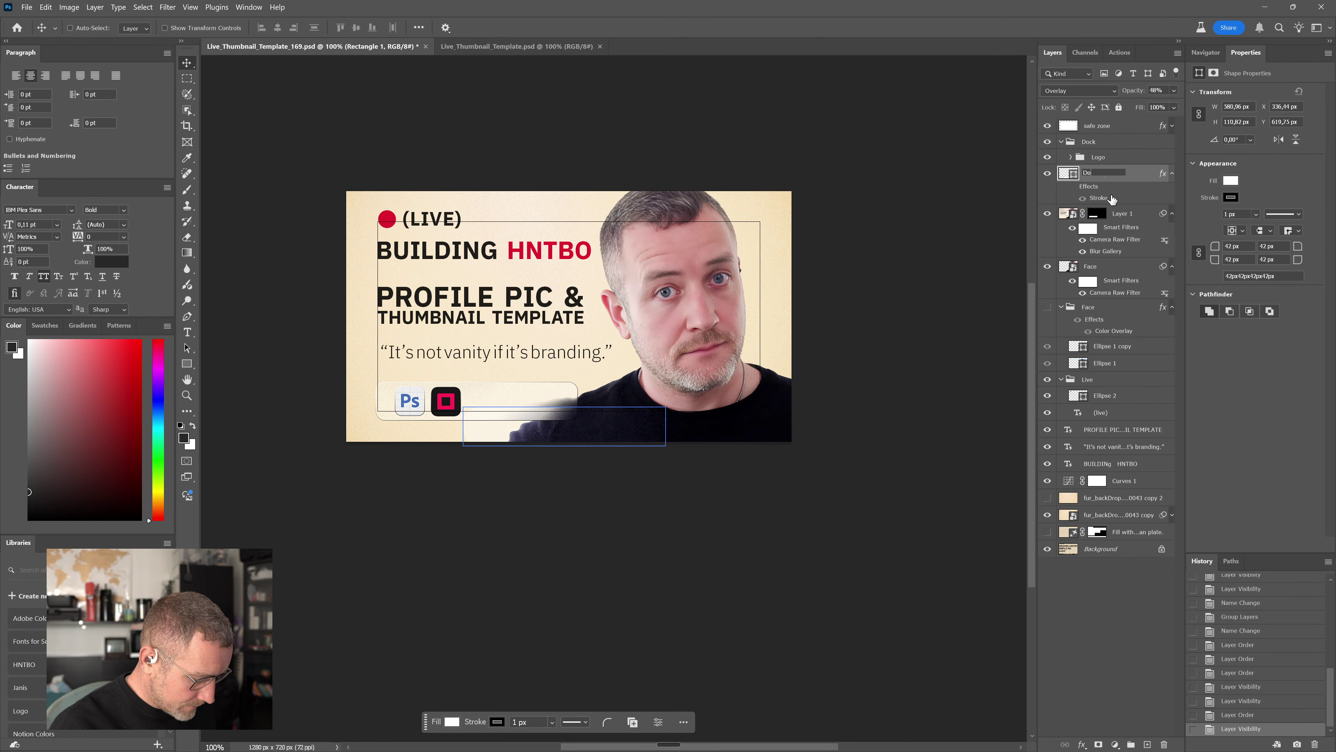
text(Doxk_shape)
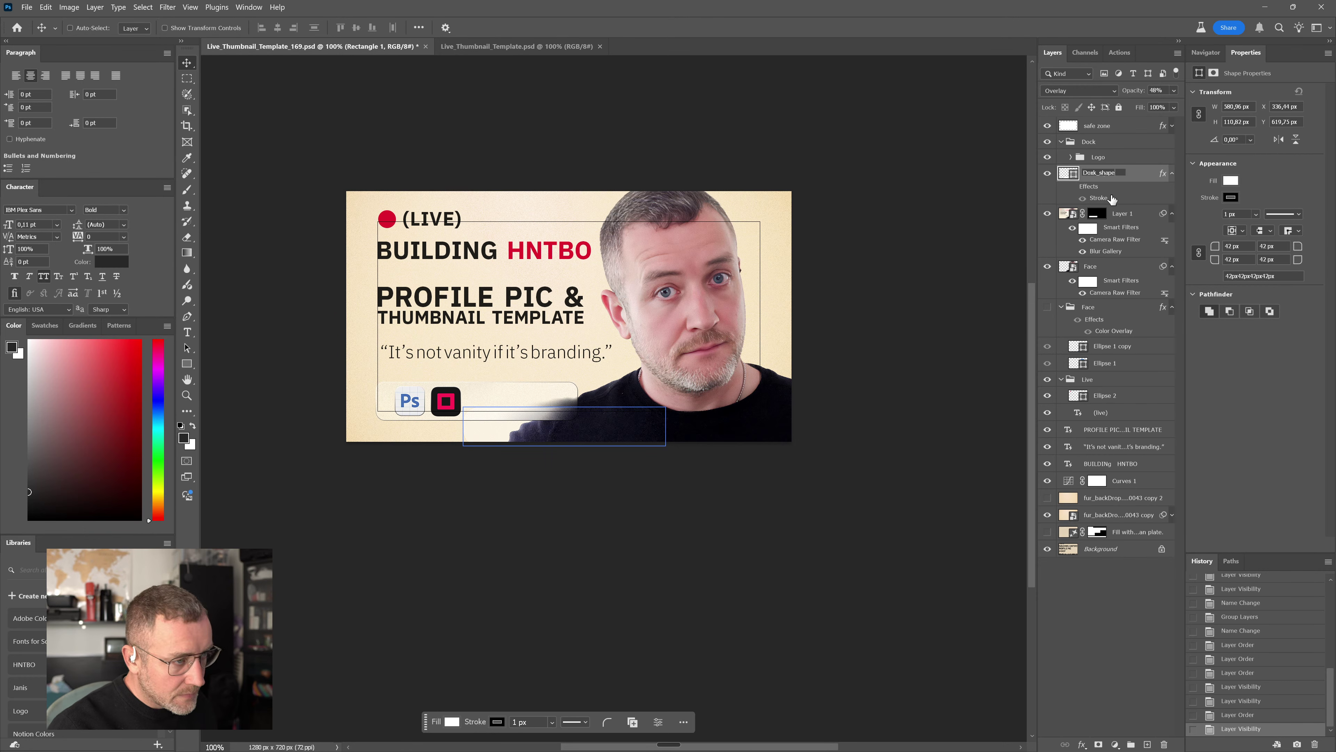
key(Return)
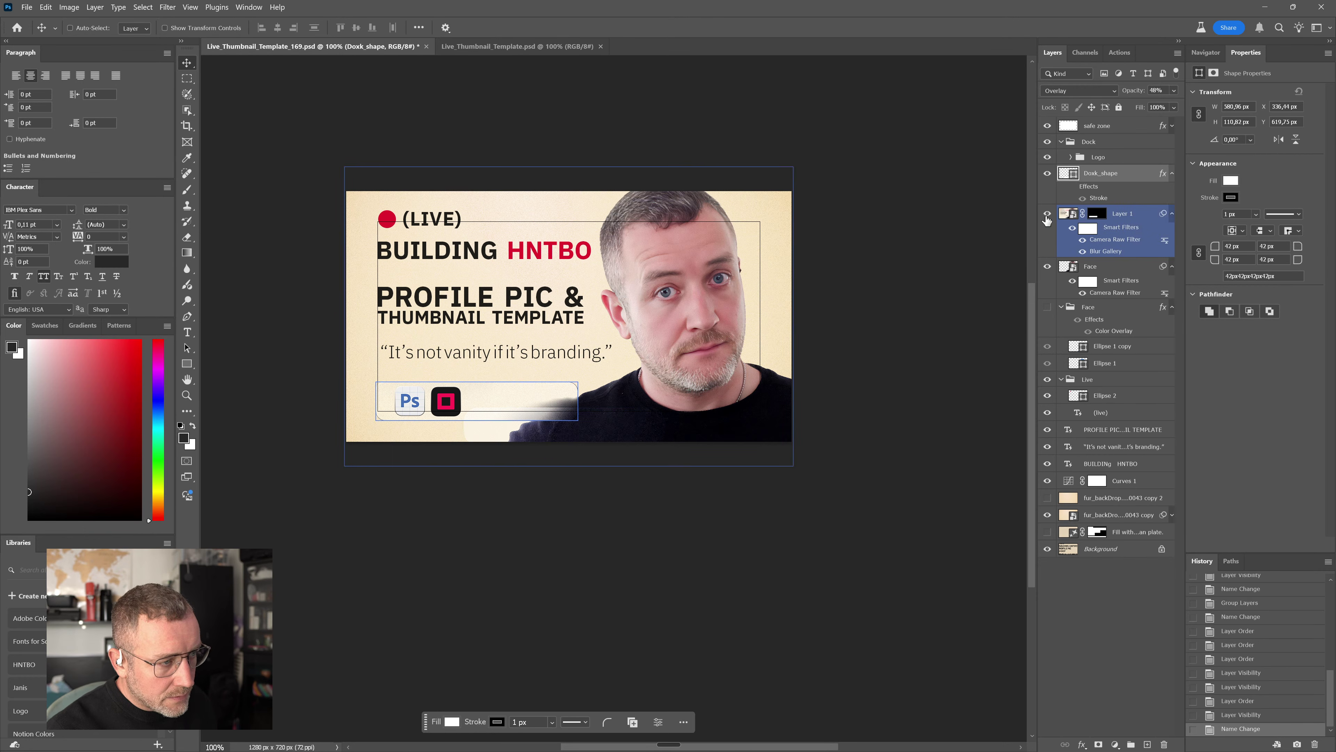
mouse_move(1103, 192)
mouse_down()
mouse_move(1103, 271)
mouse_move(1116, 181)
mouse_up()
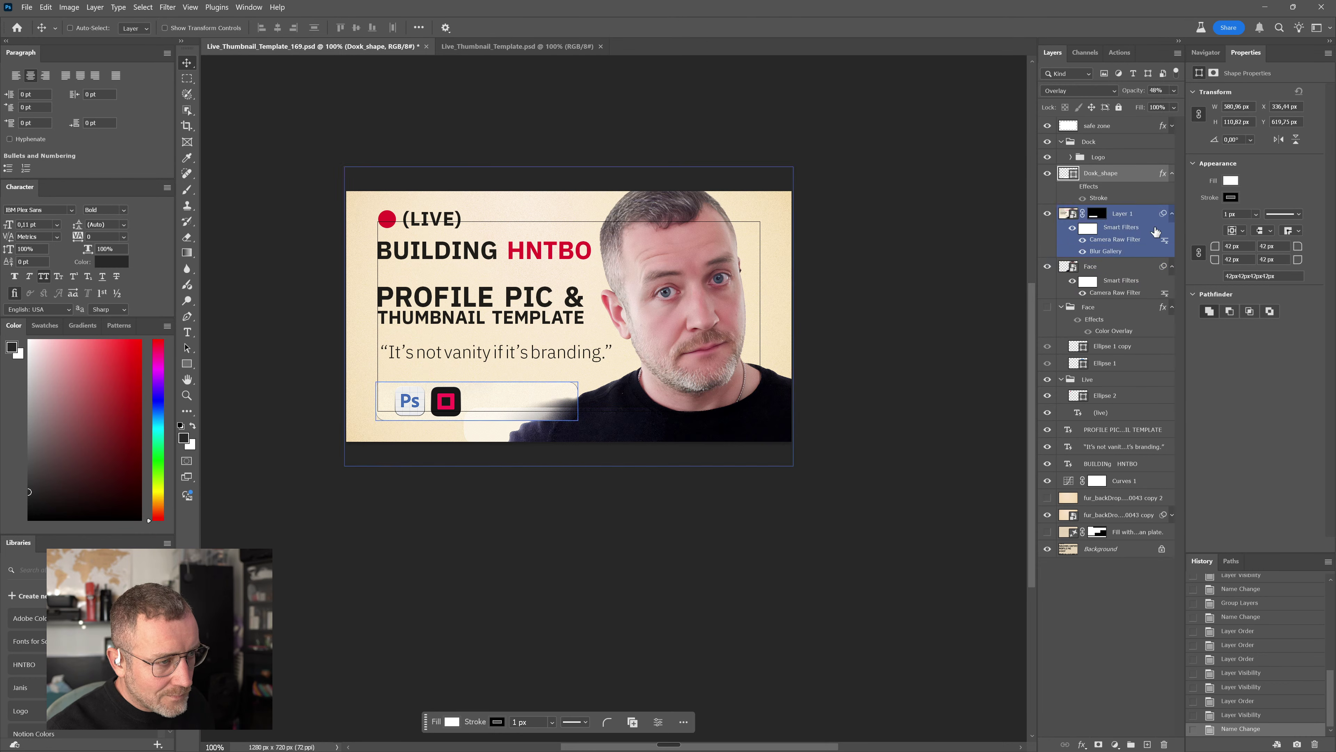
click(1172, 174)
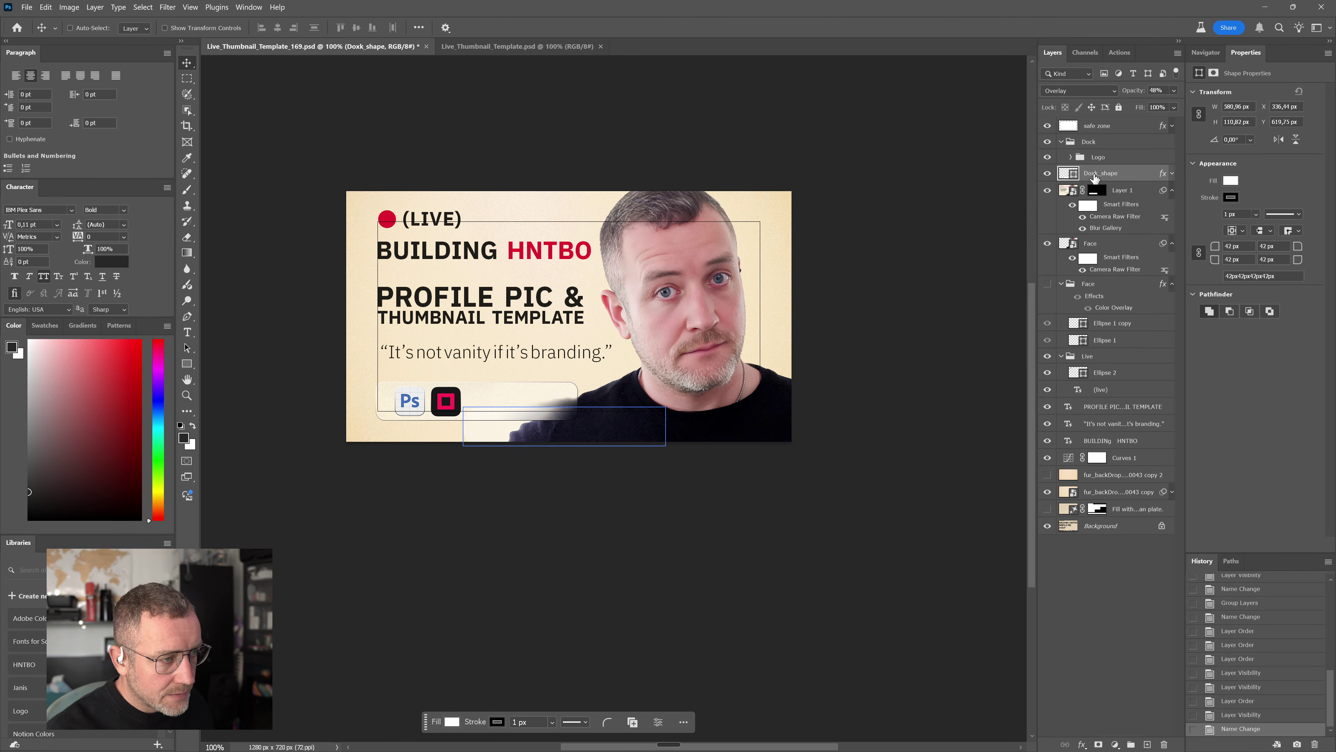
click(1105, 221)
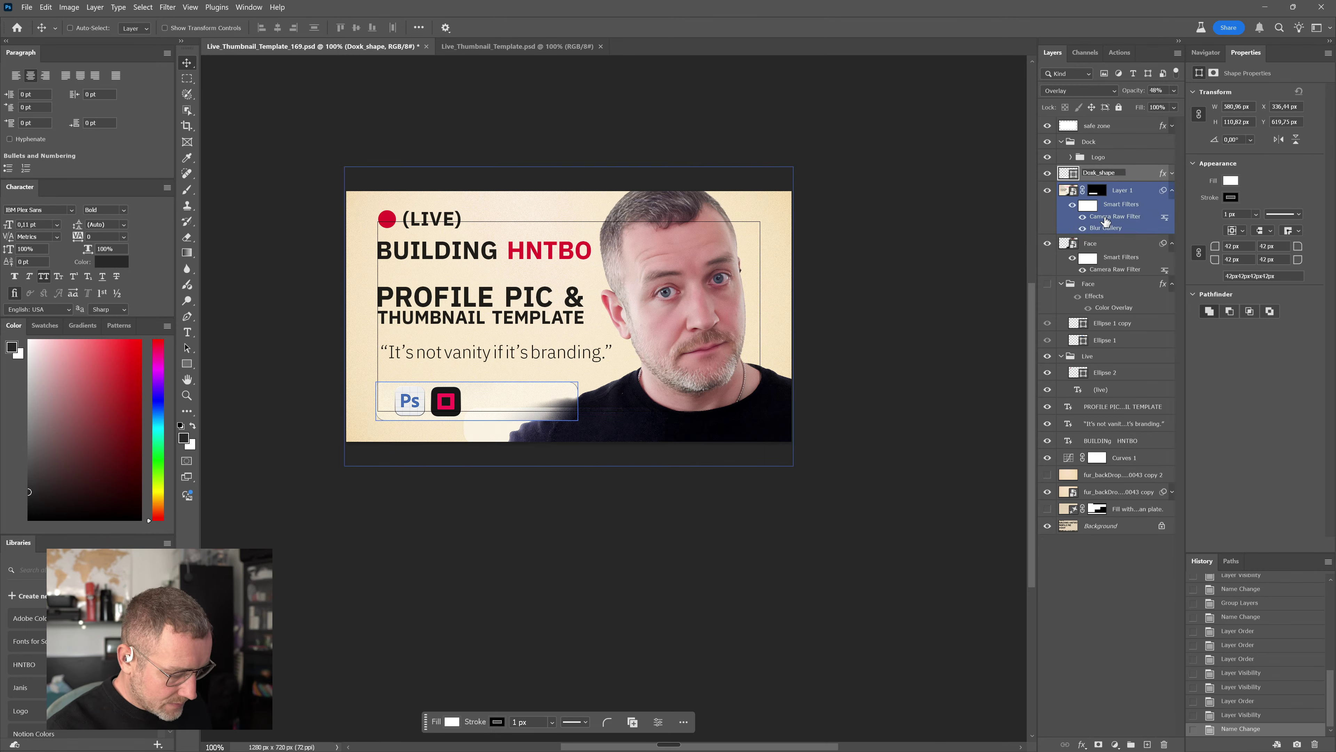
text(c)
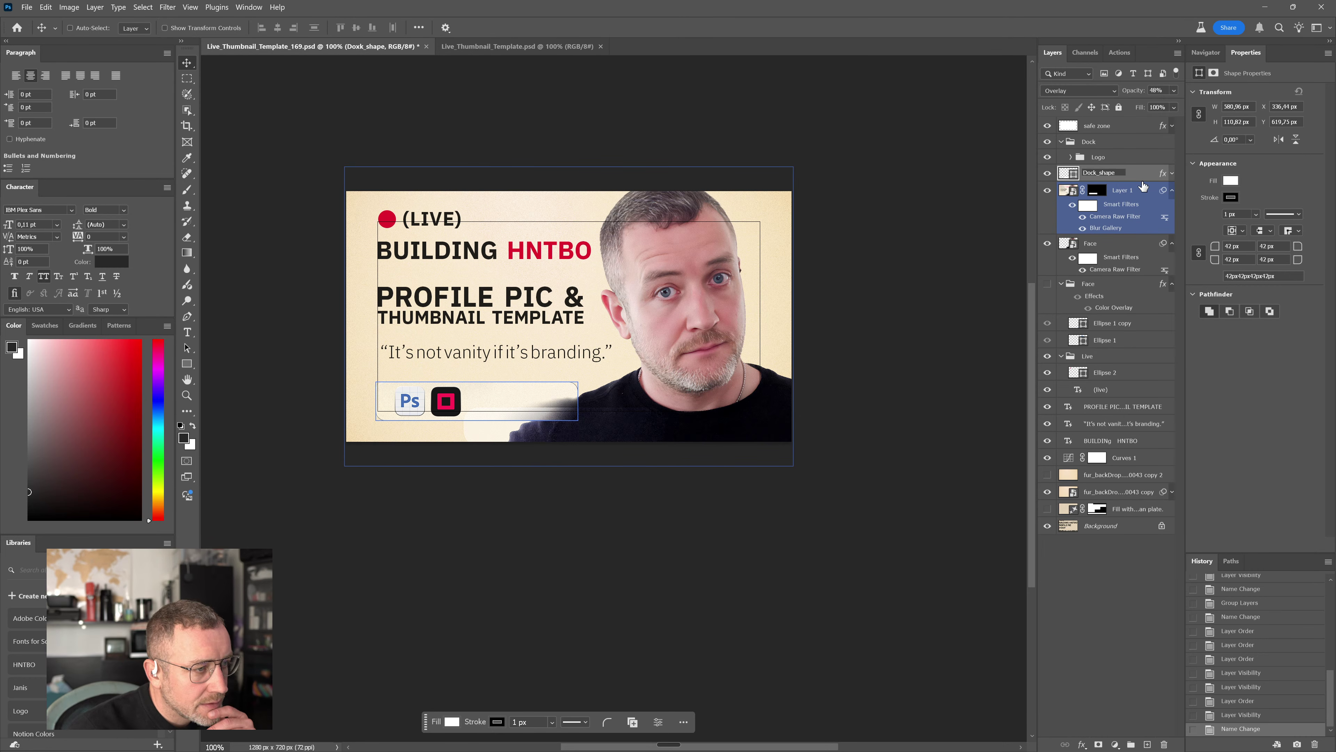
Collapse the smart filters of Layer 1 below Dock_shape and rename the layer flattenAll
click(1170, 191)
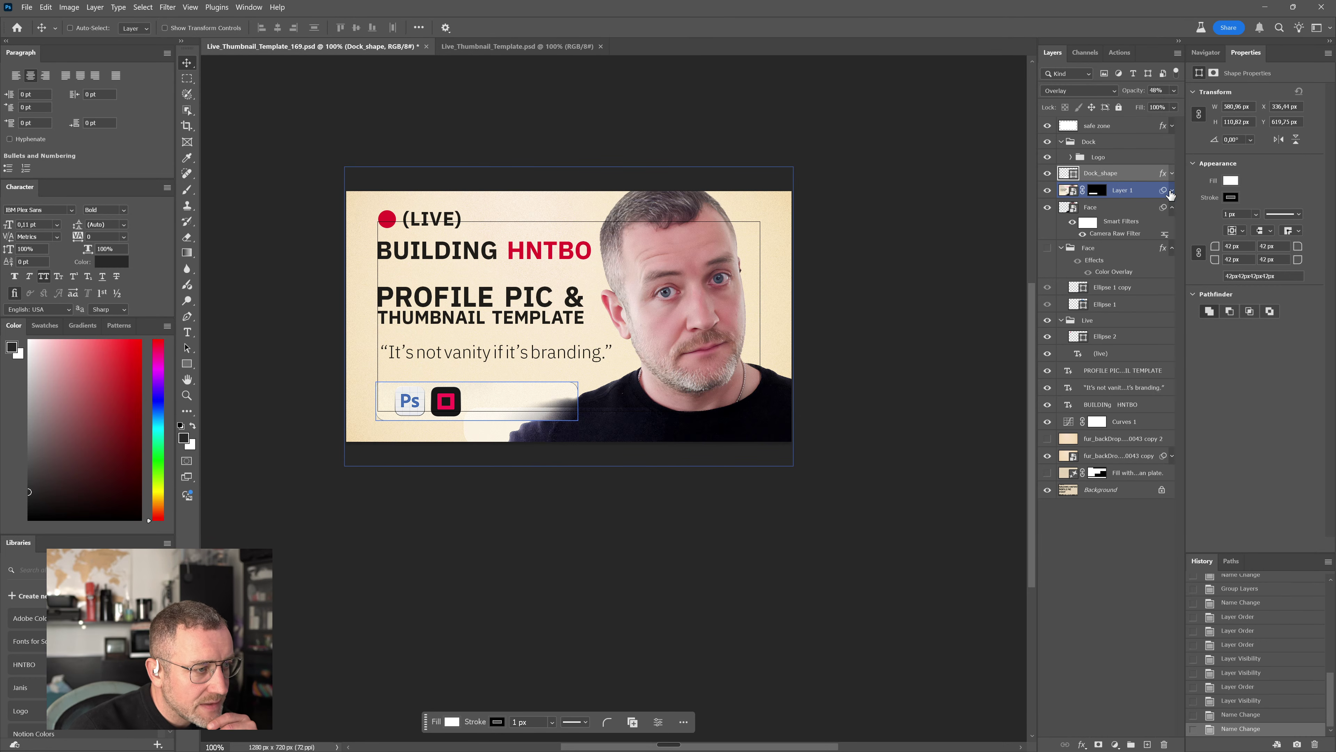
double_click(1119, 196)
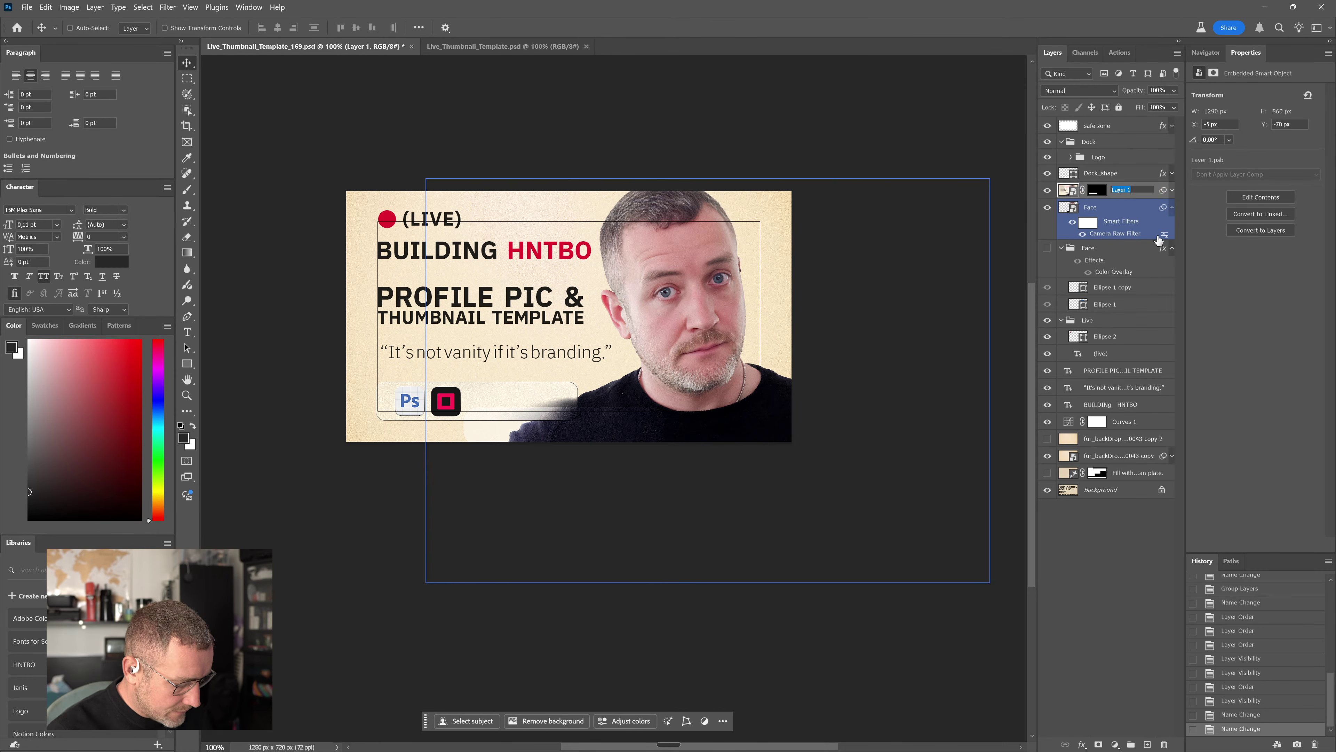
text(flattenAll)
key(Return)
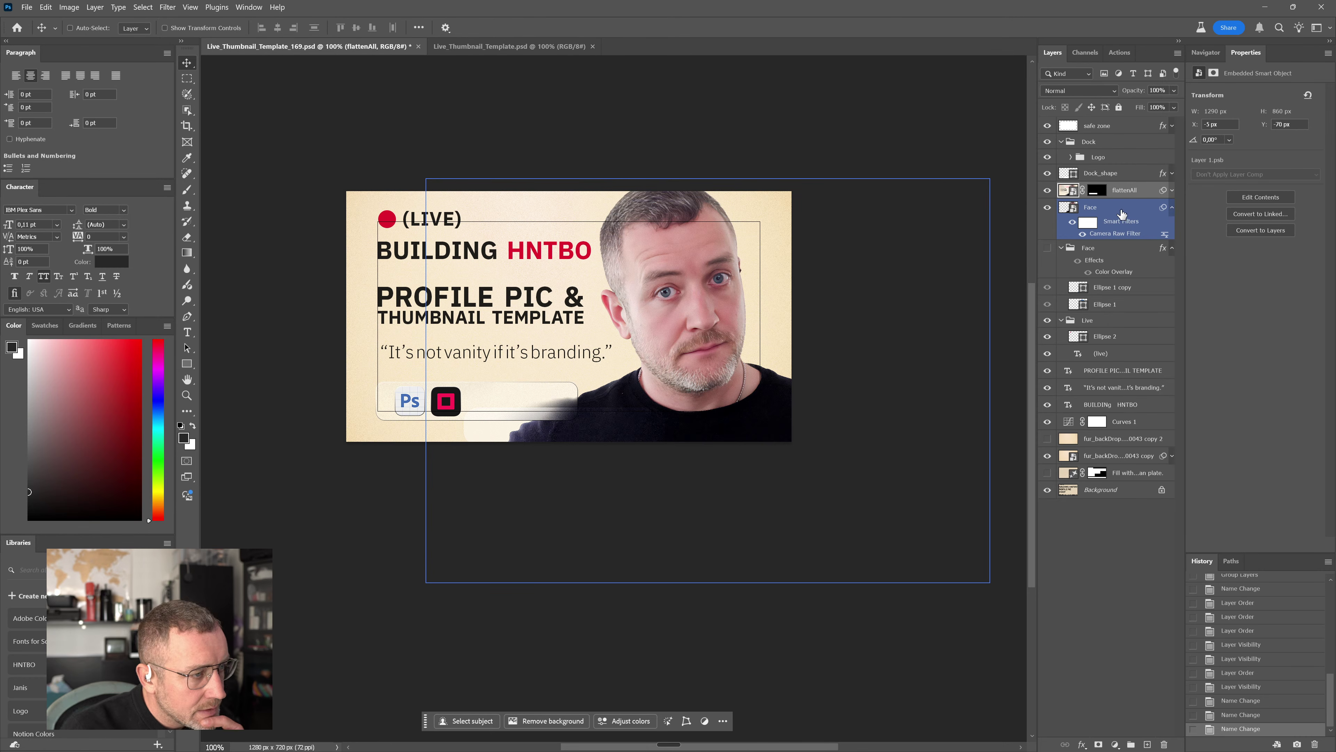
Collapse the Face layer's smart filters, compare it with the hidden Face silhouette group by toggling visibility, and delete that group
click(1171, 208)
click(1093, 208)
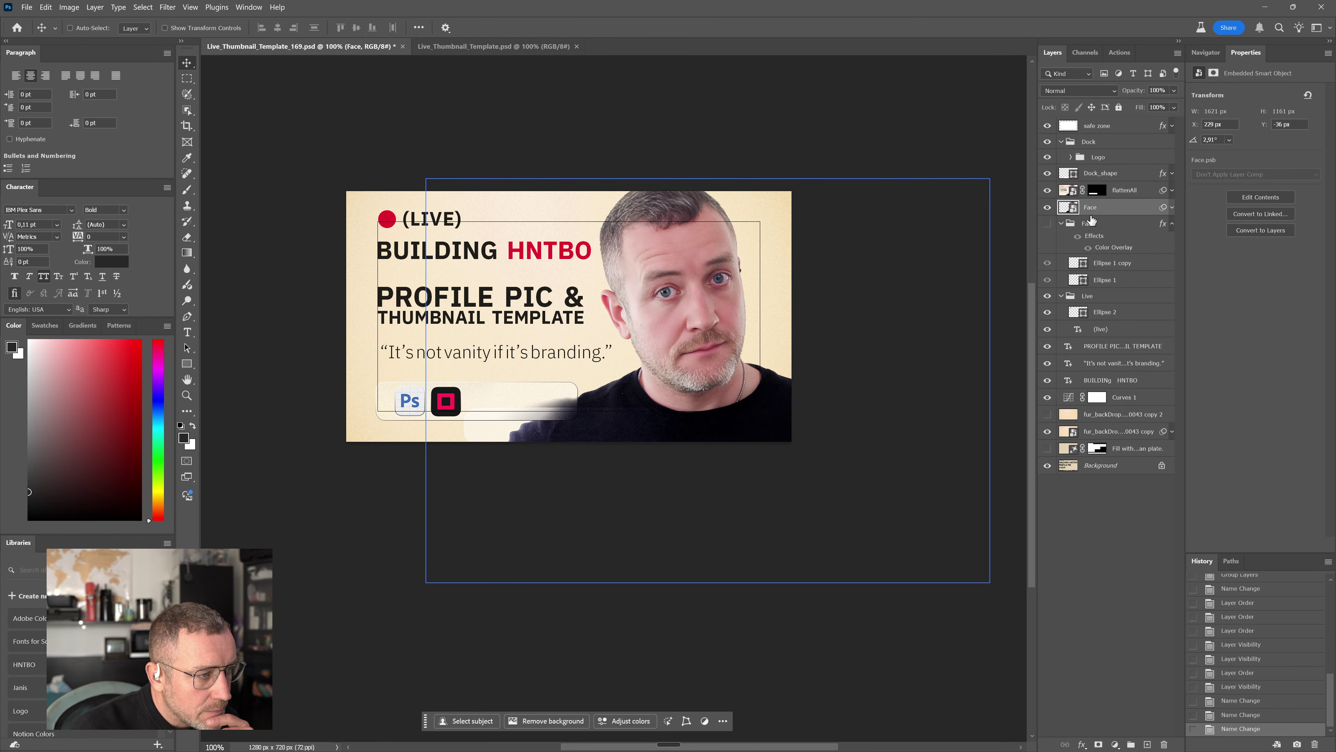
click(1048, 224)
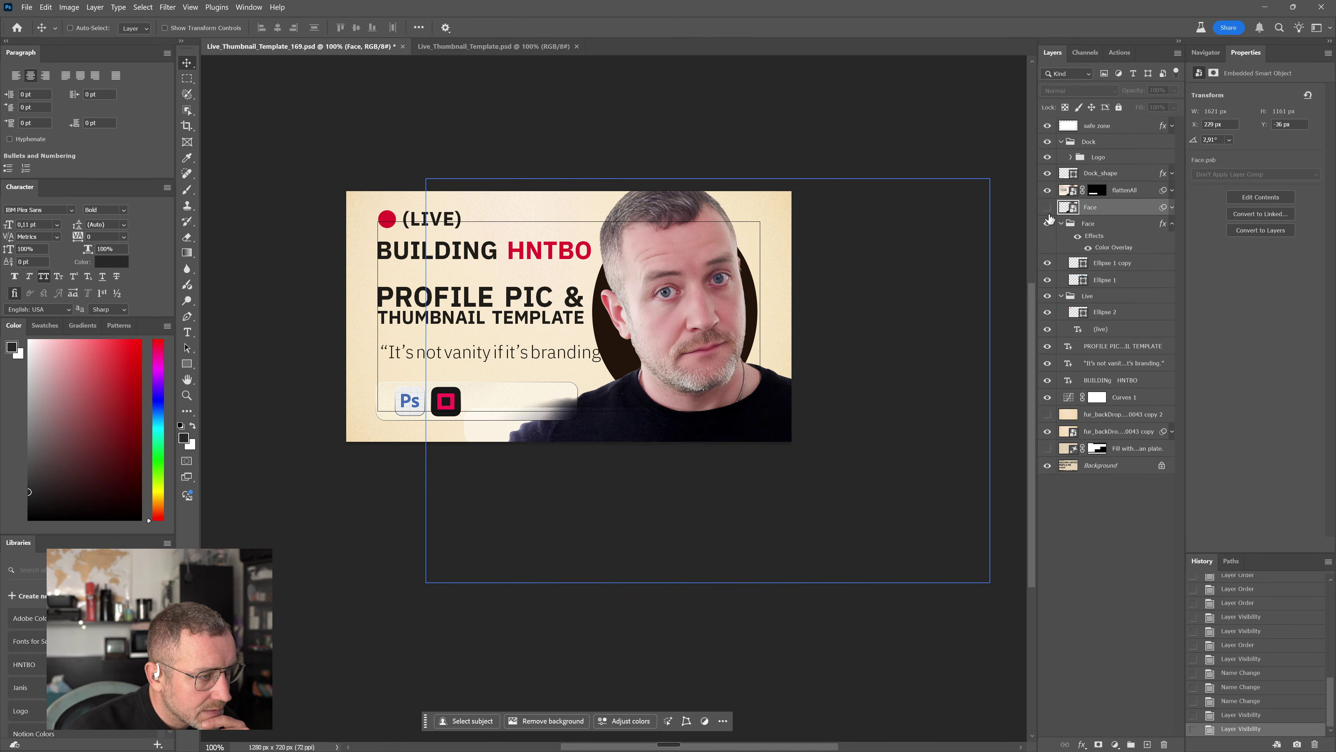
click(1048, 207)
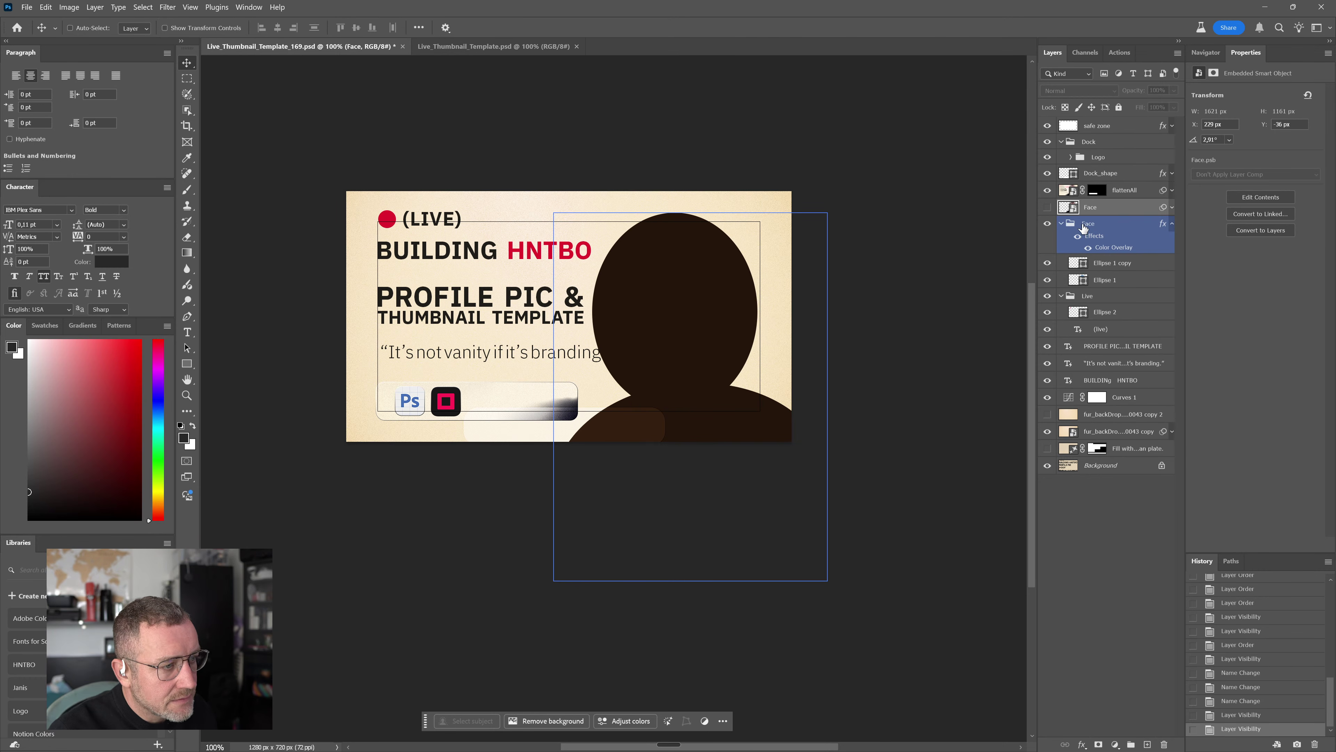
key(Delete)
Place the Face layer in a new group named Faces and make the Face layer visible
key(ctrl+g)
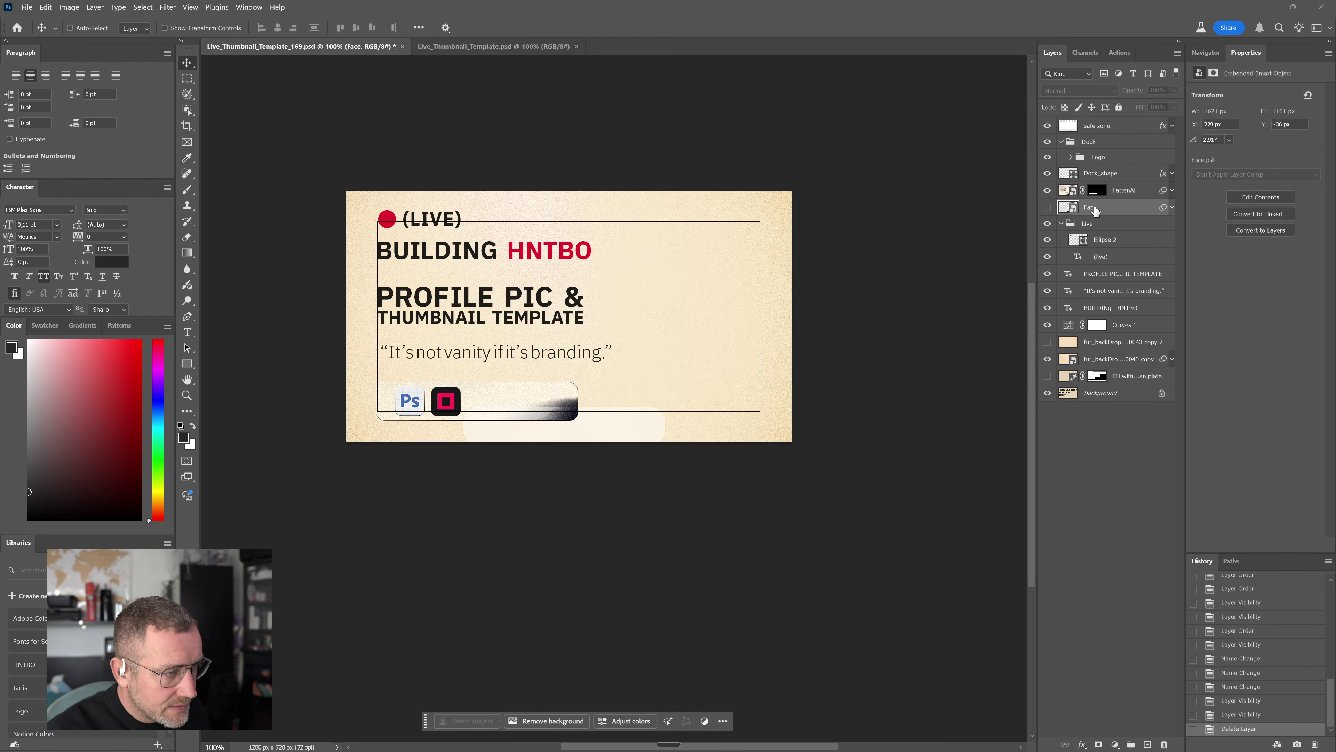
double_click(1090, 209)
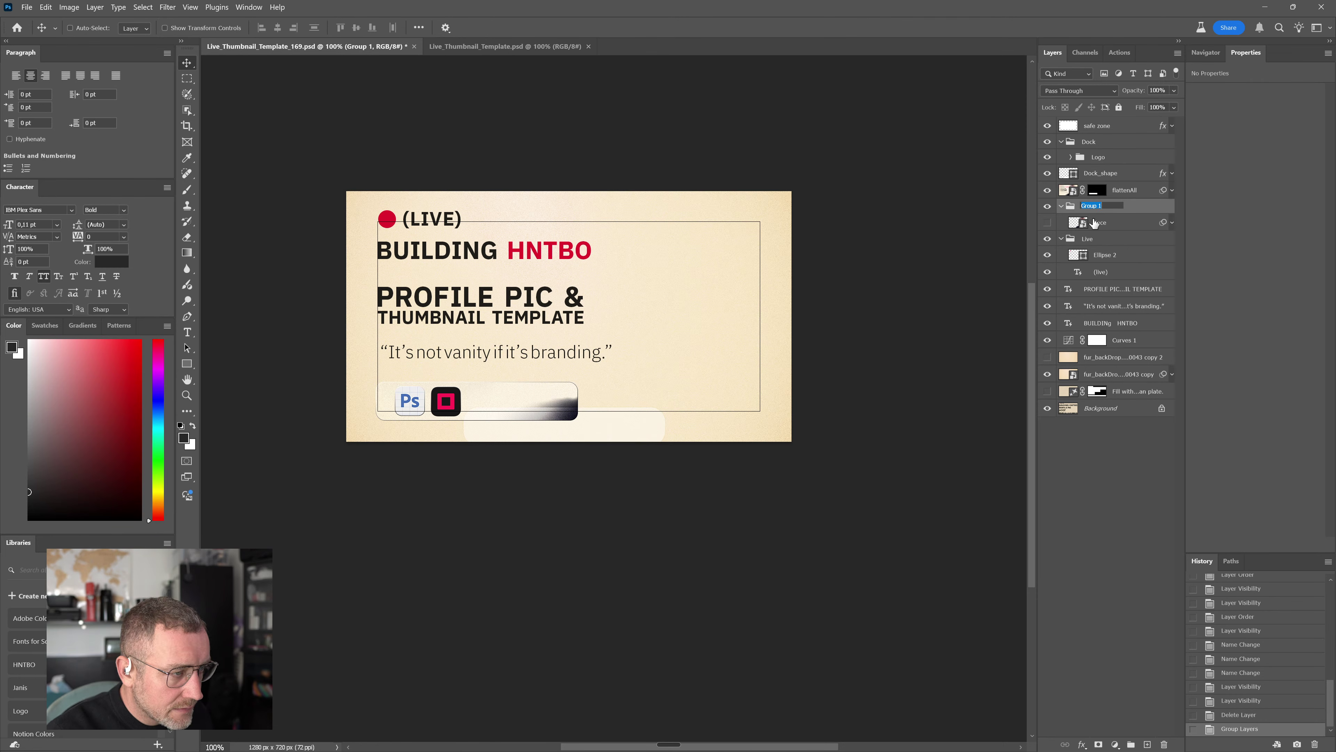
text(Faces)
key(Return)
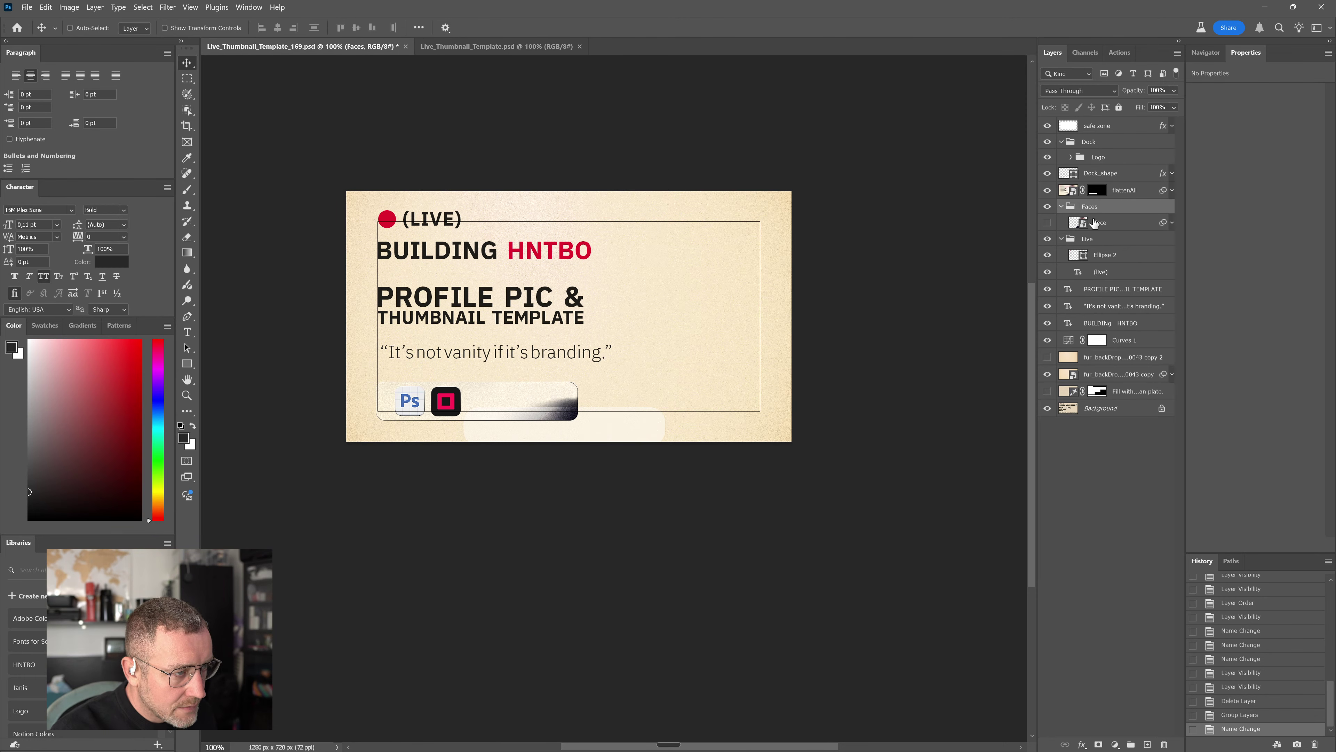
click(1047, 223)
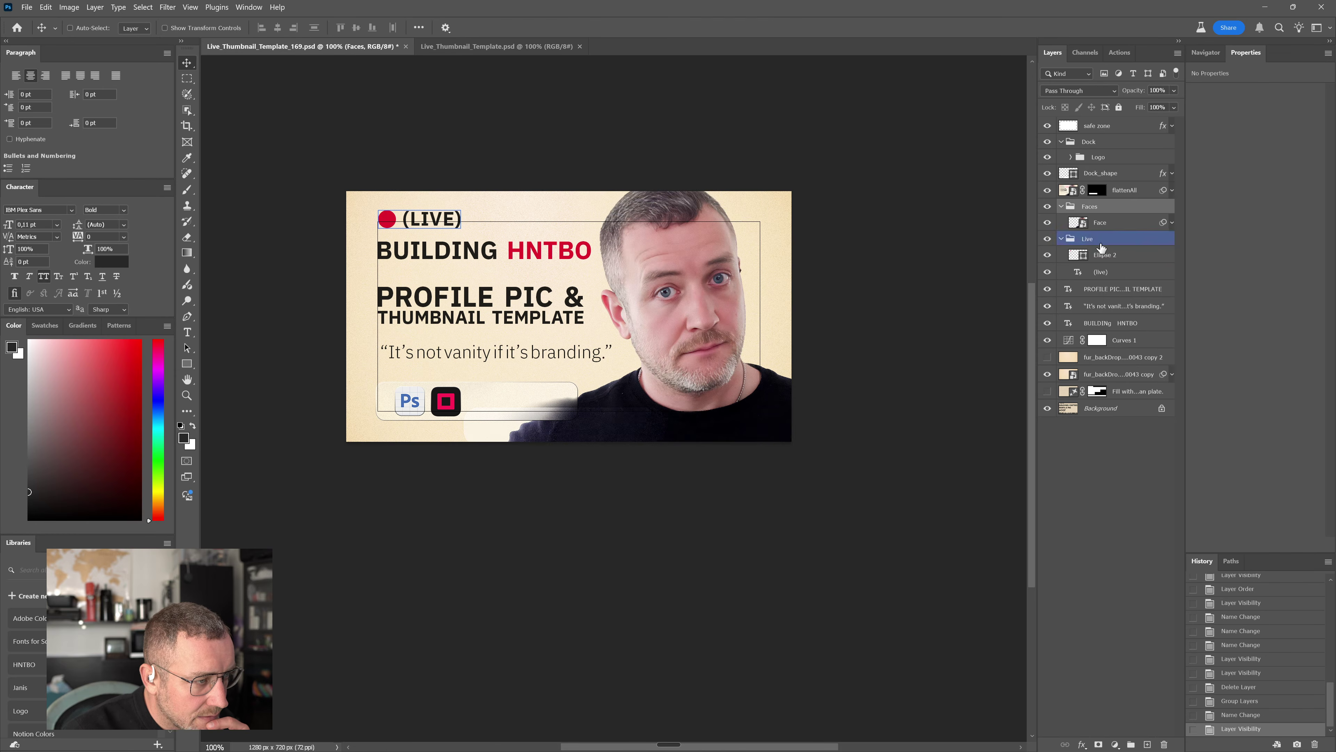
Identify the Live group and its Ellipse 2 layer by toggling their visibility, and rename Ellipse 2 to Rec dot
click(1067, 242)
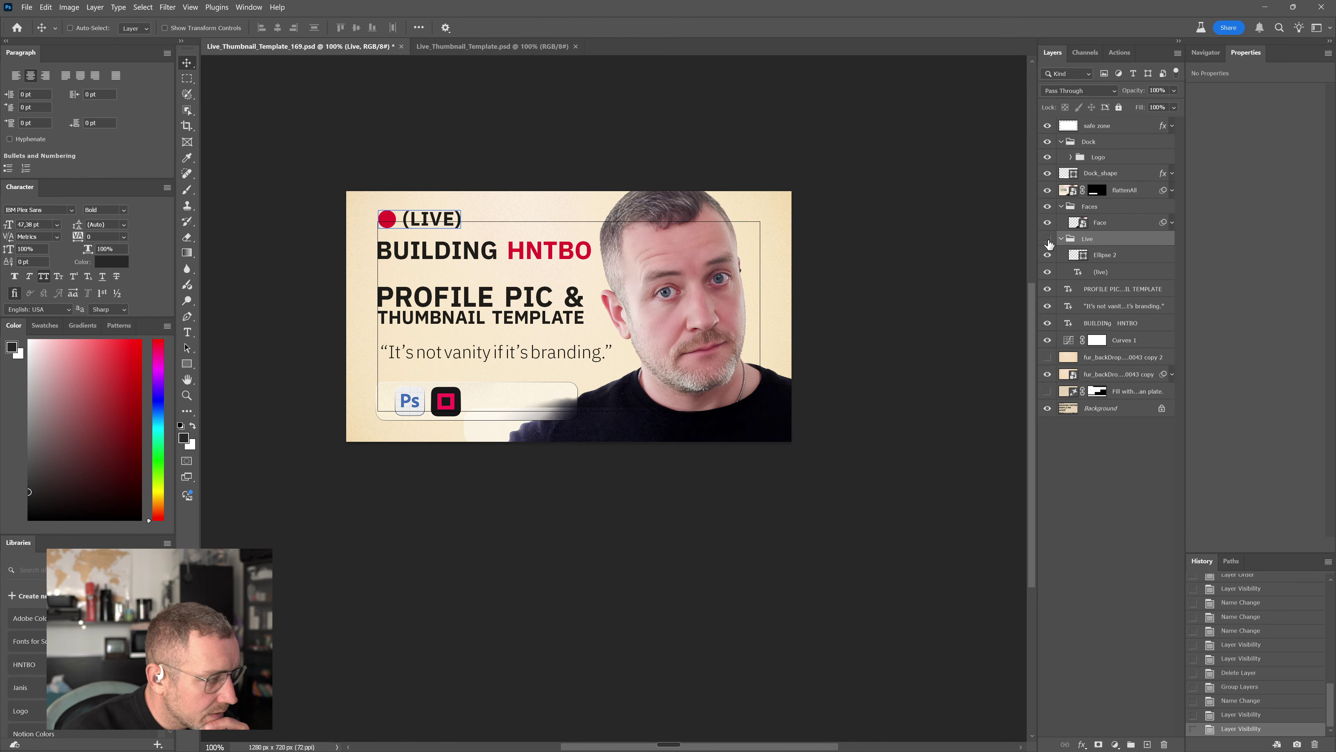
click(1047, 239)
click(1047, 238)
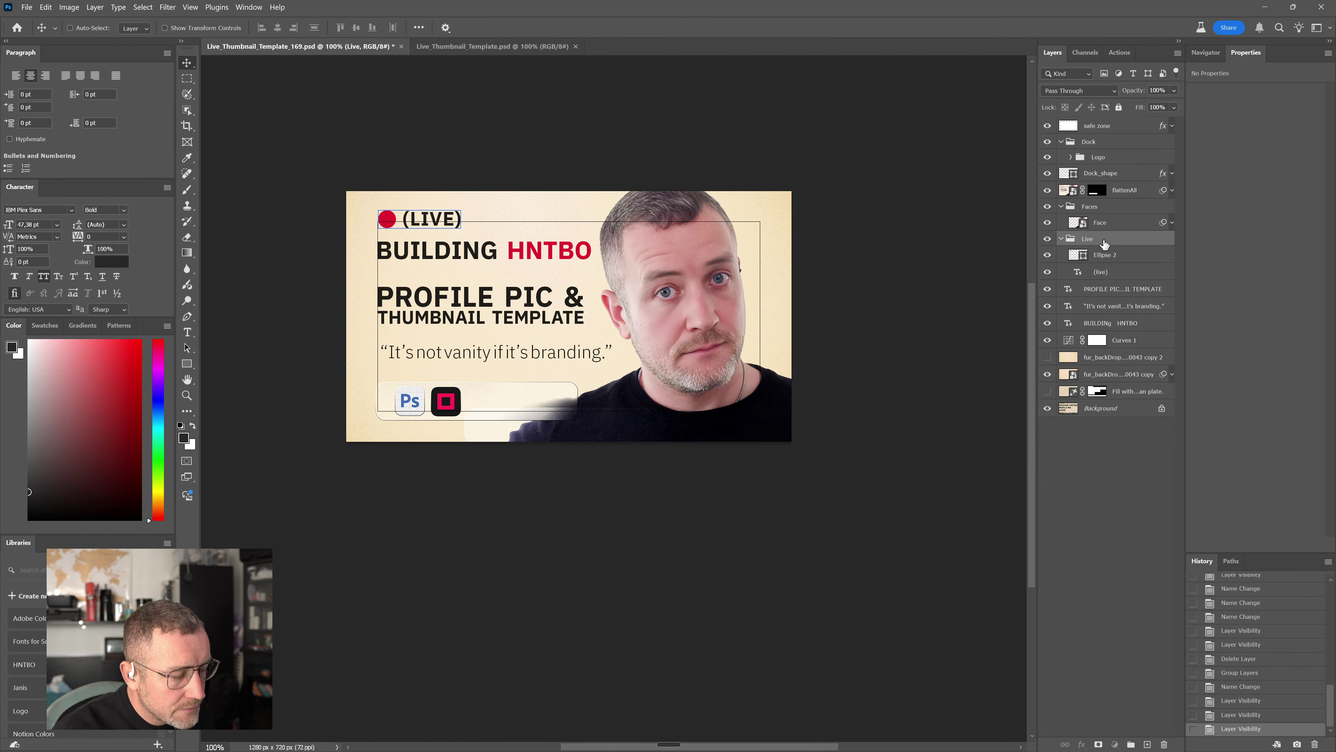
click(1102, 255)
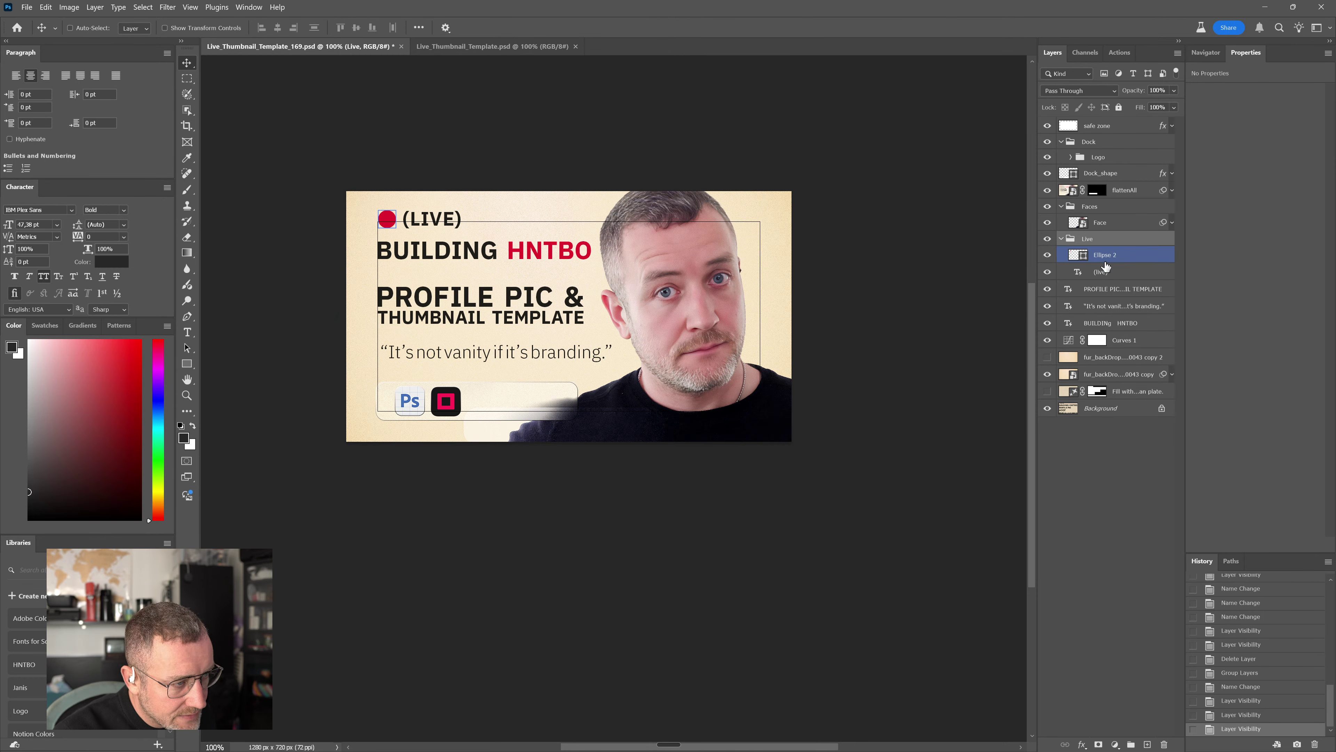
click(1047, 257)
click(1047, 256)
double_click(1104, 255)
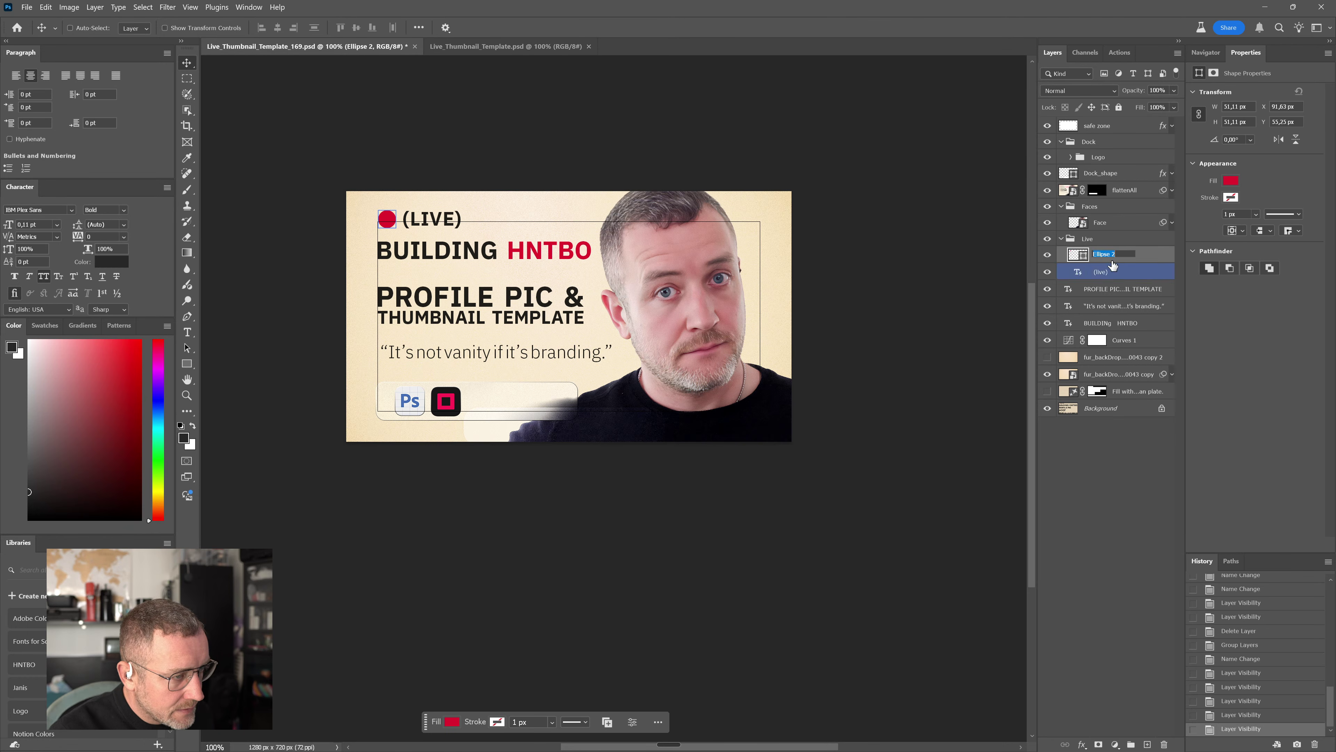
text(Rec dot)
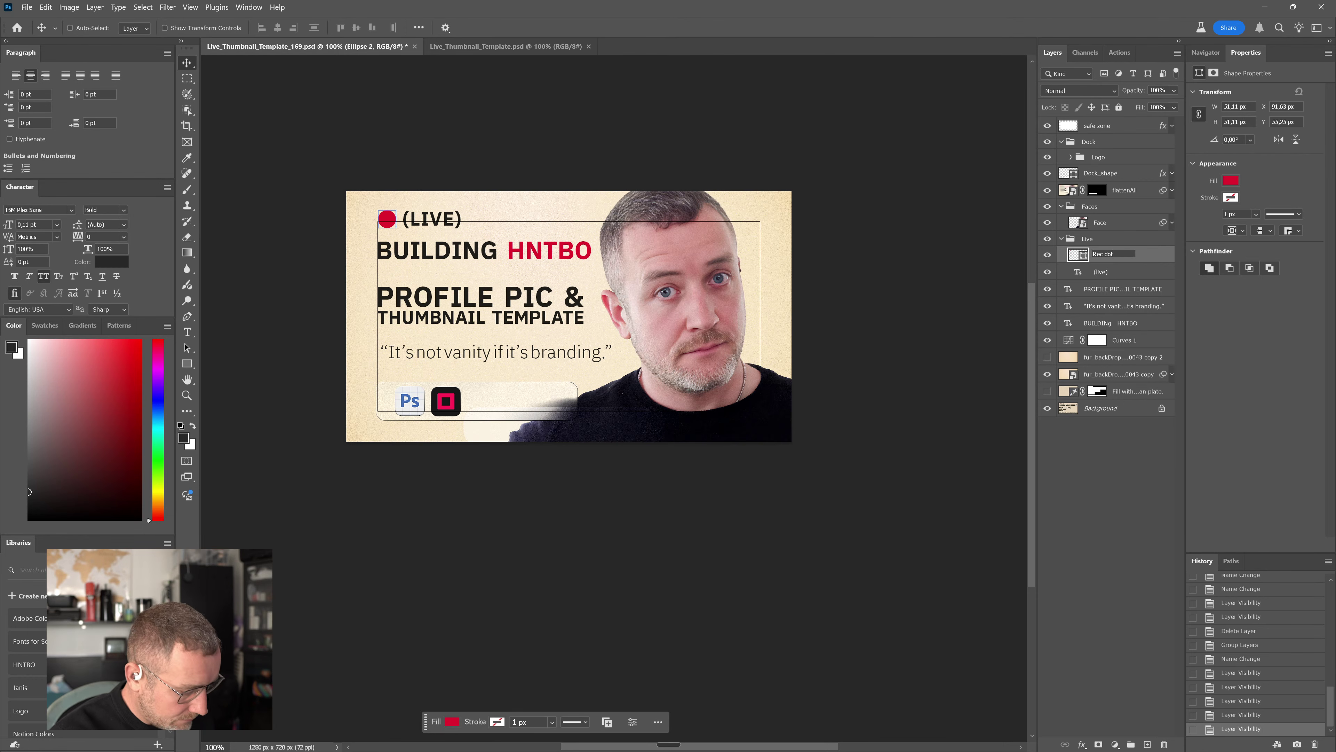
key(Return)
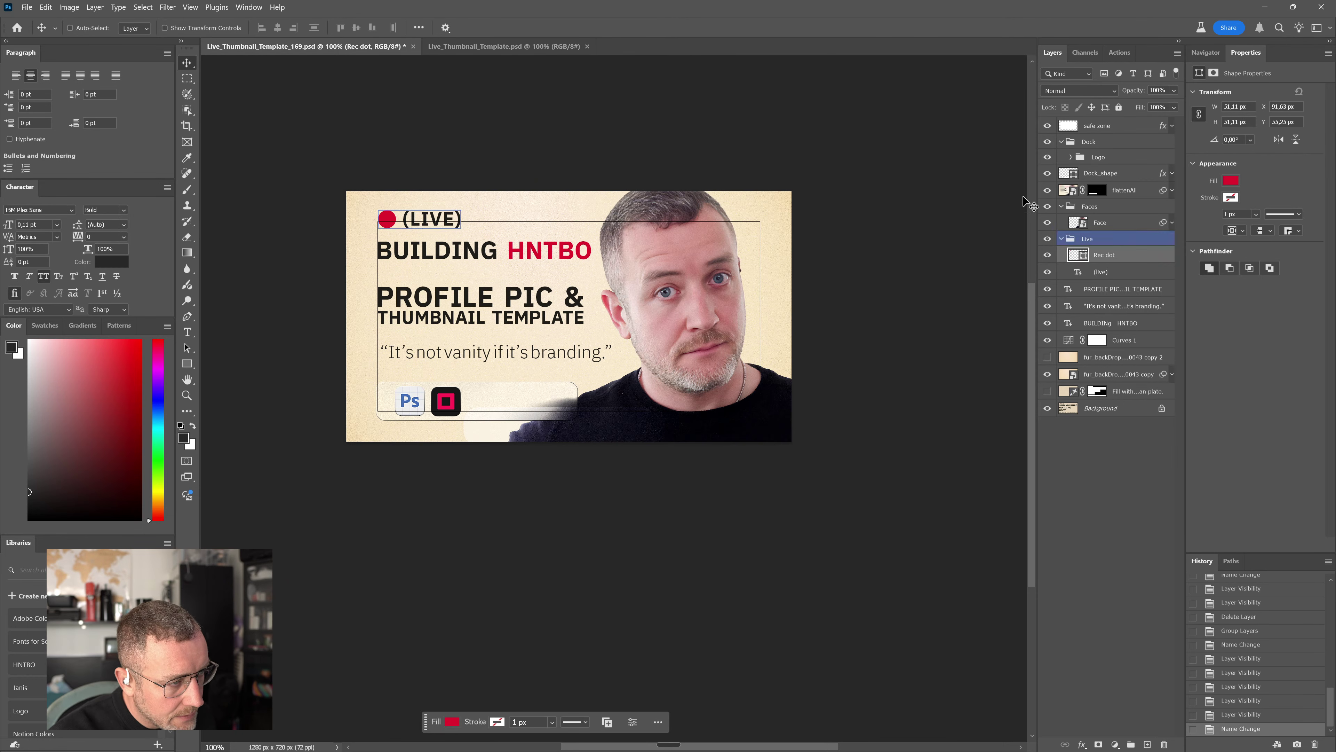
Move the BUILDING HNTBO text layer directly above the PROFILE PIC & THUMBNAIL TEMPLATE layer and check the text layer order
click(1108, 273)
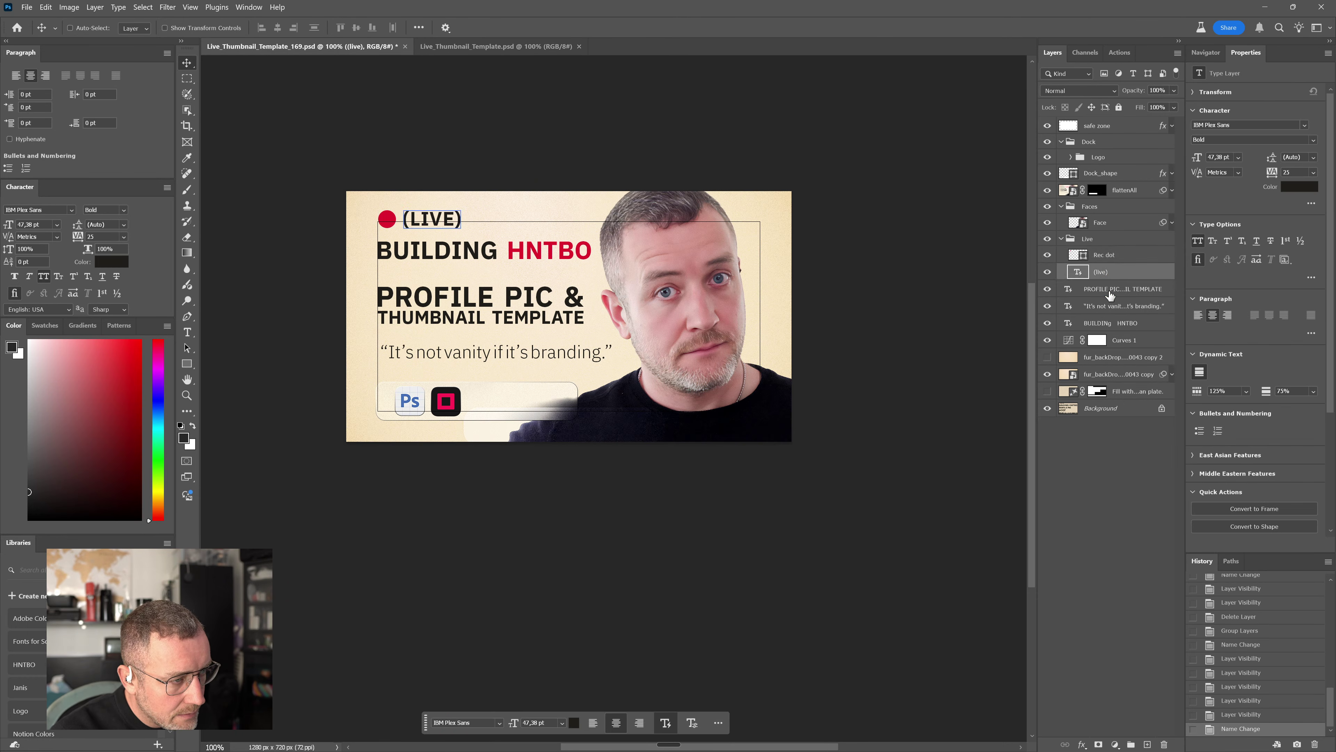
key(alt+bracketleft)
key(alt+bracketleft)
key(alt+bracketleft)
drag(1091, 299, 1108, 261)
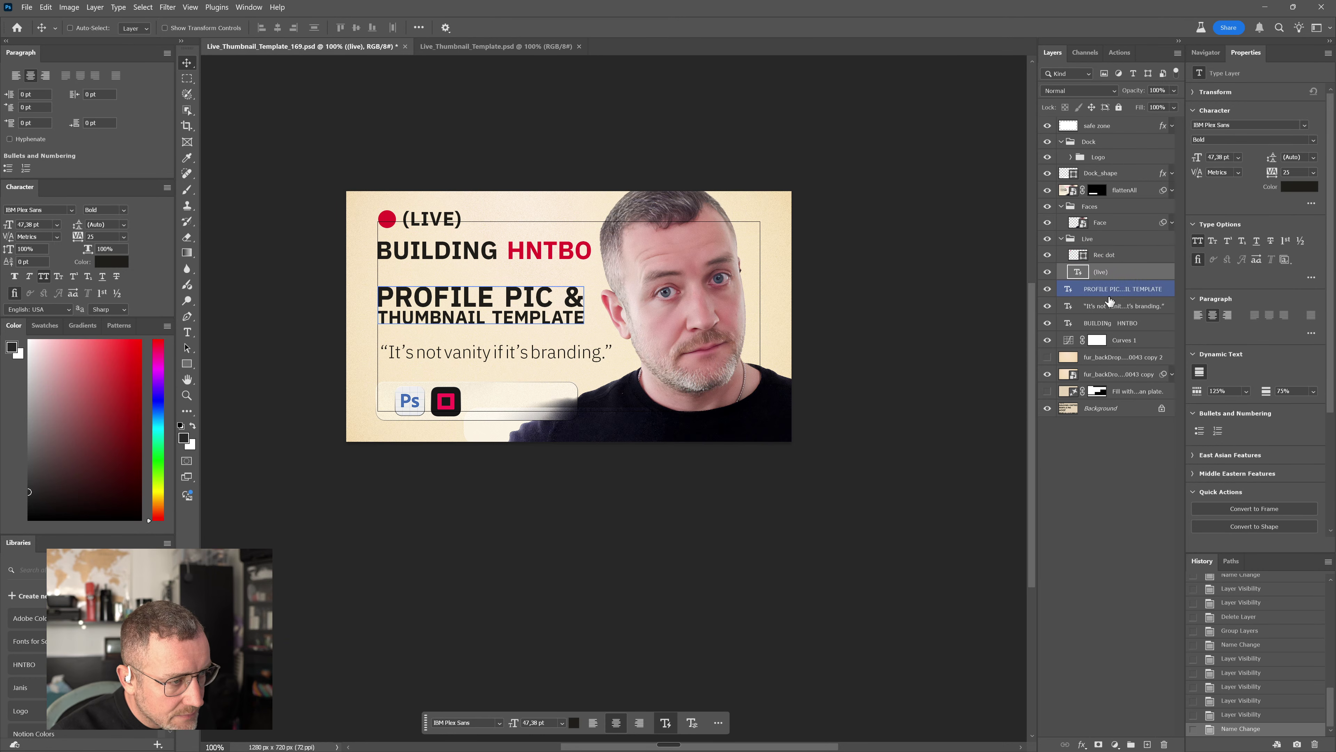
drag(1117, 327, 1119, 281)
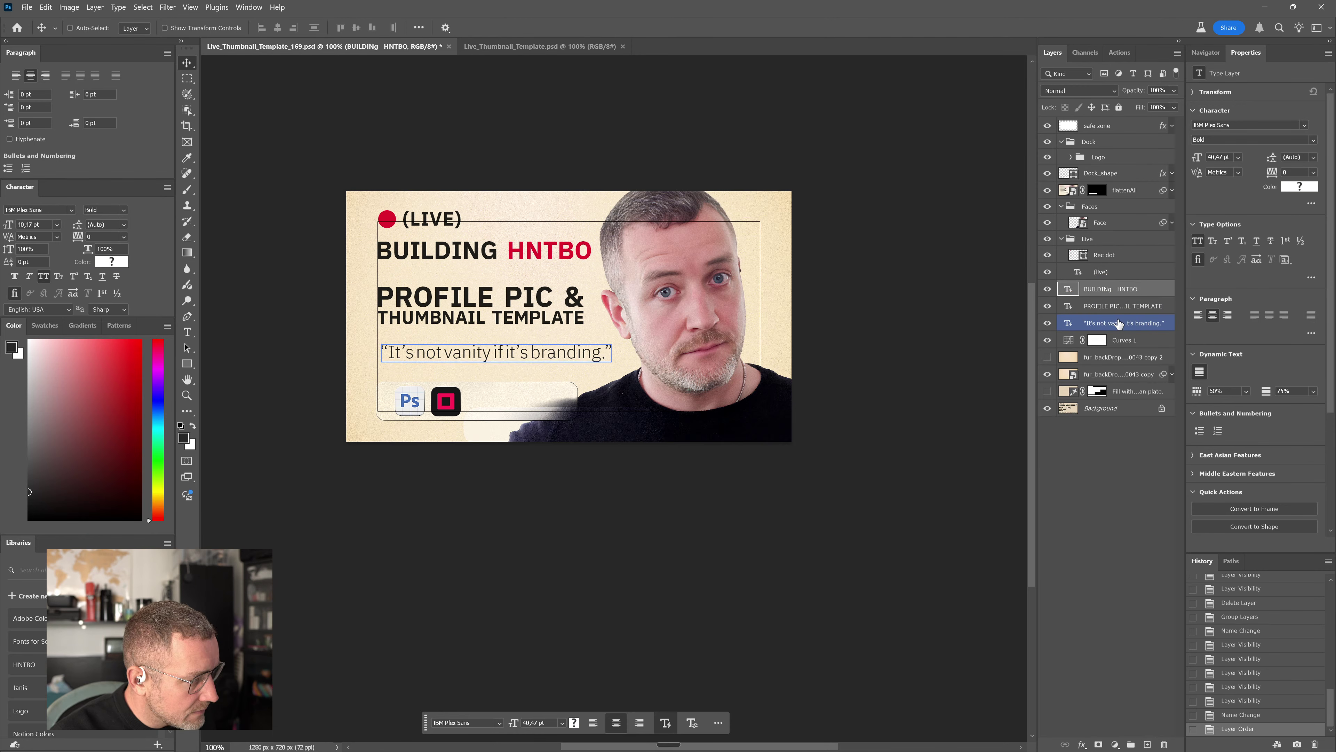
click(1119, 306)
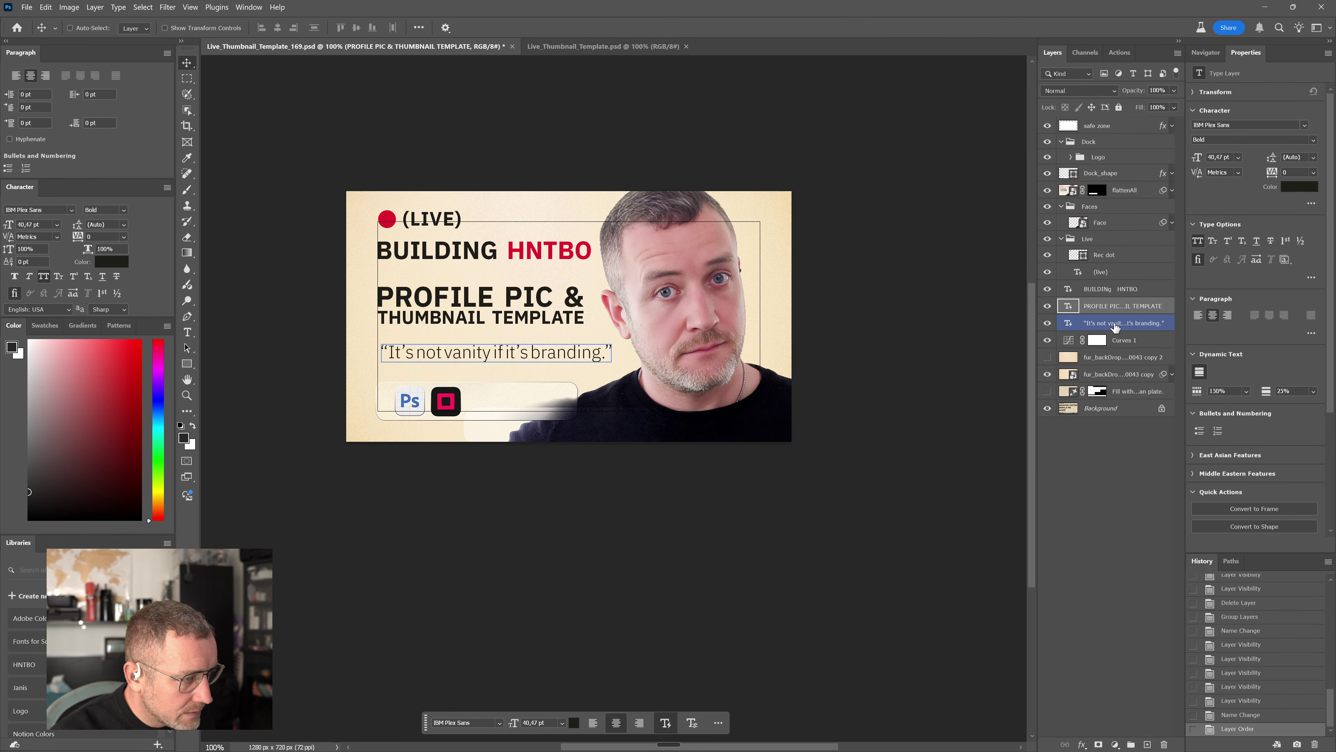
click(1115, 323)
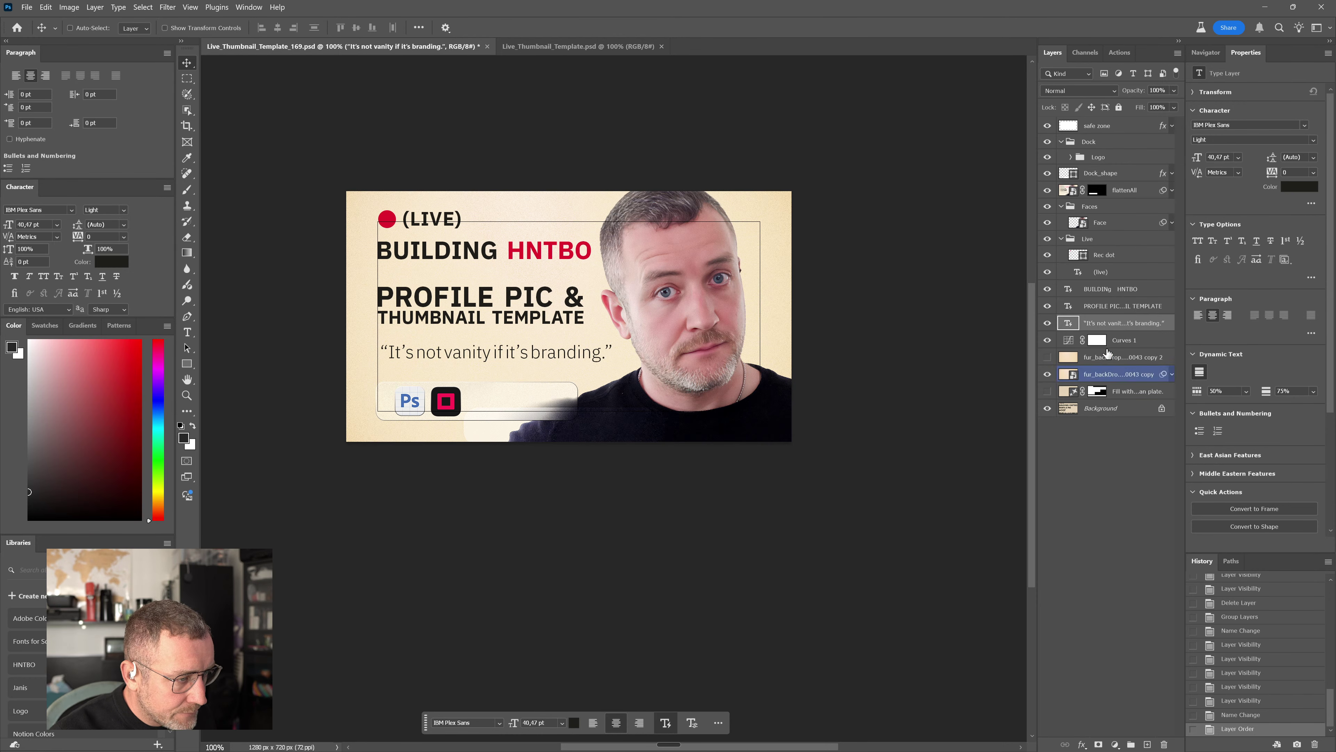
Unlock the Background layer to convert it into a regular layer, leaving its layer style unchanged
click(1117, 342)
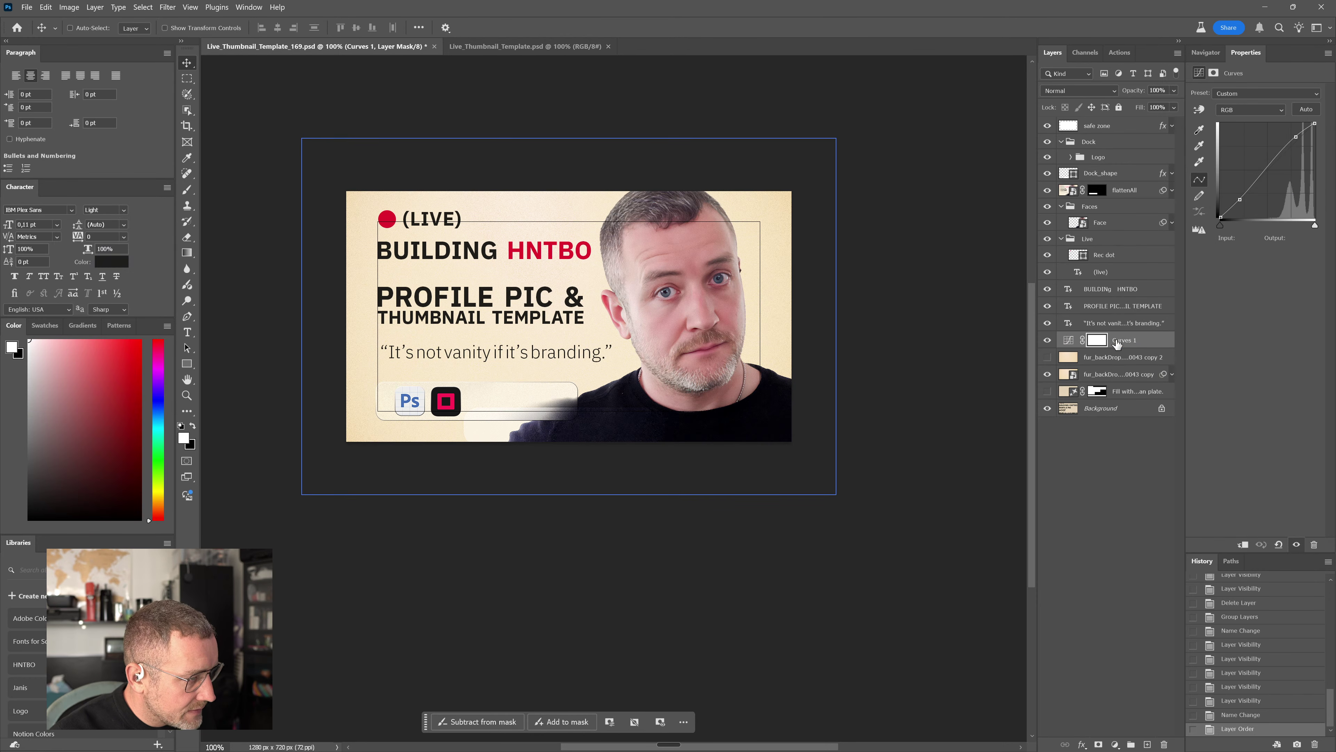
click(1115, 409)
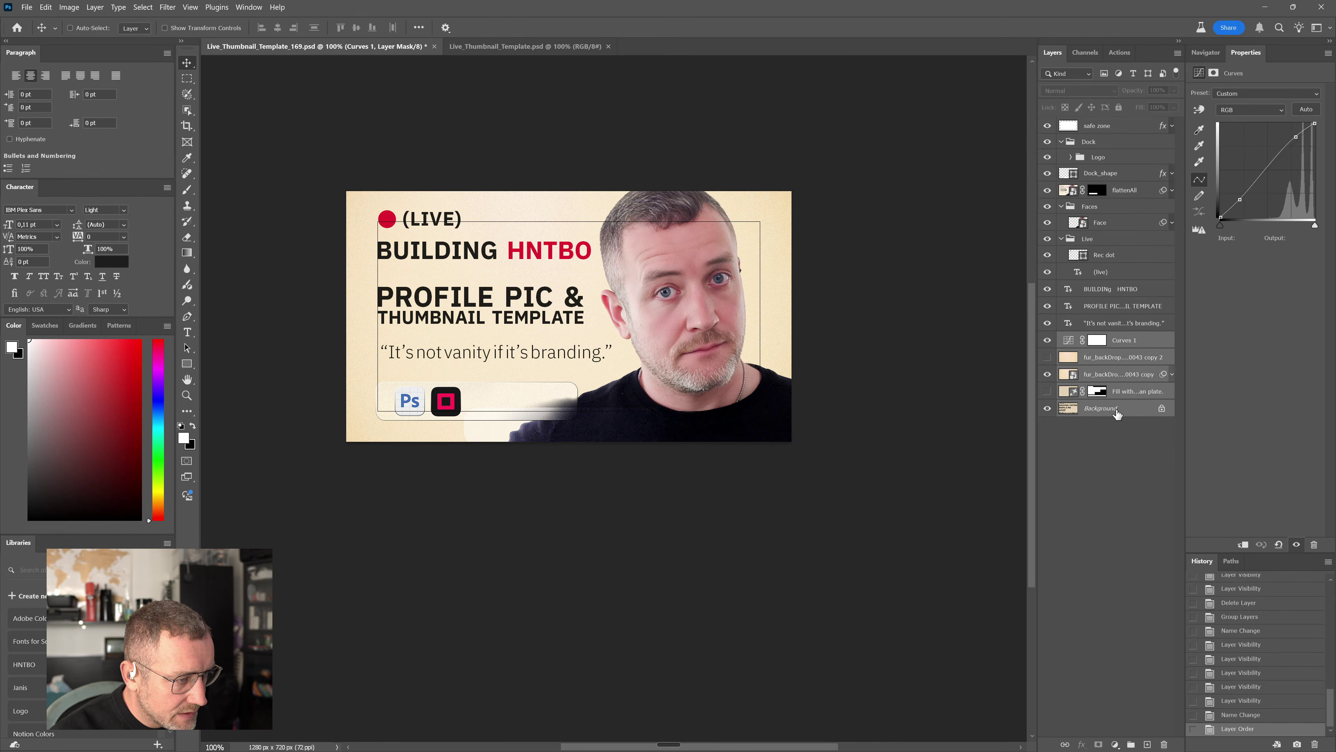
key(ctrl)
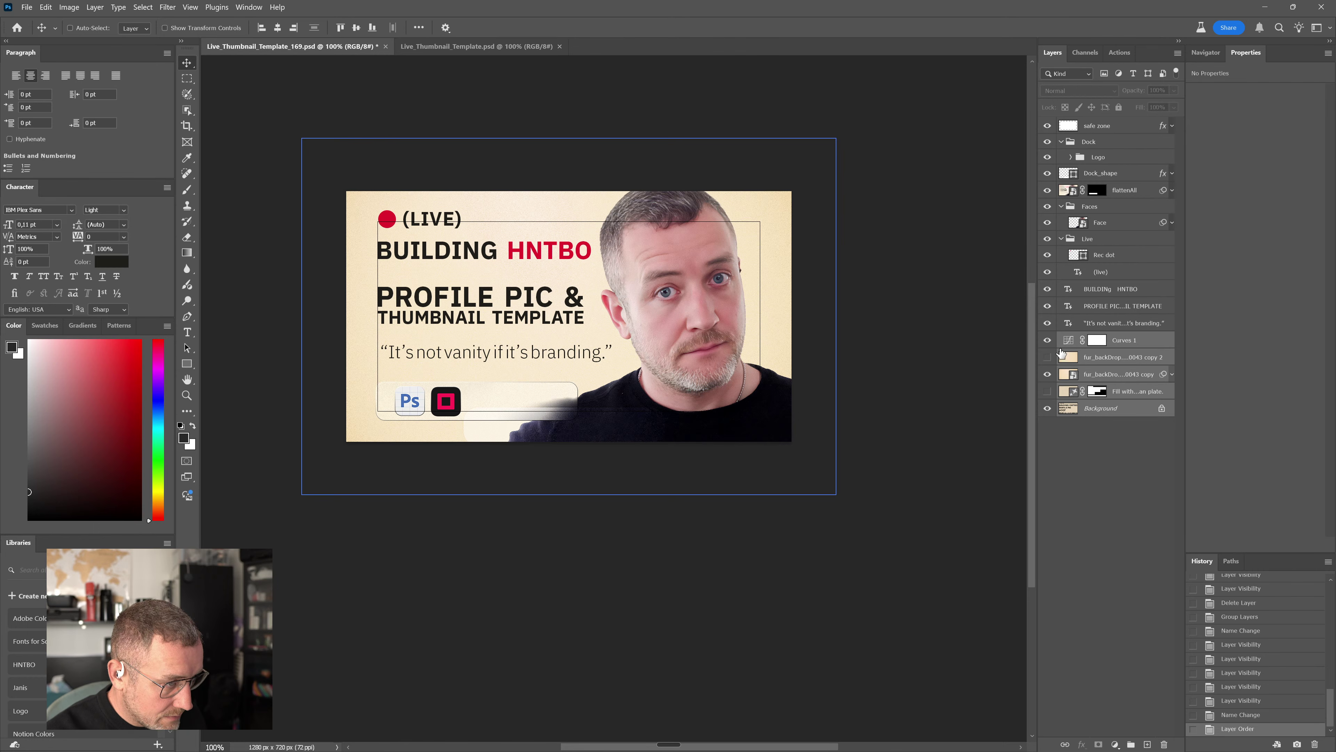
click(1157, 412)
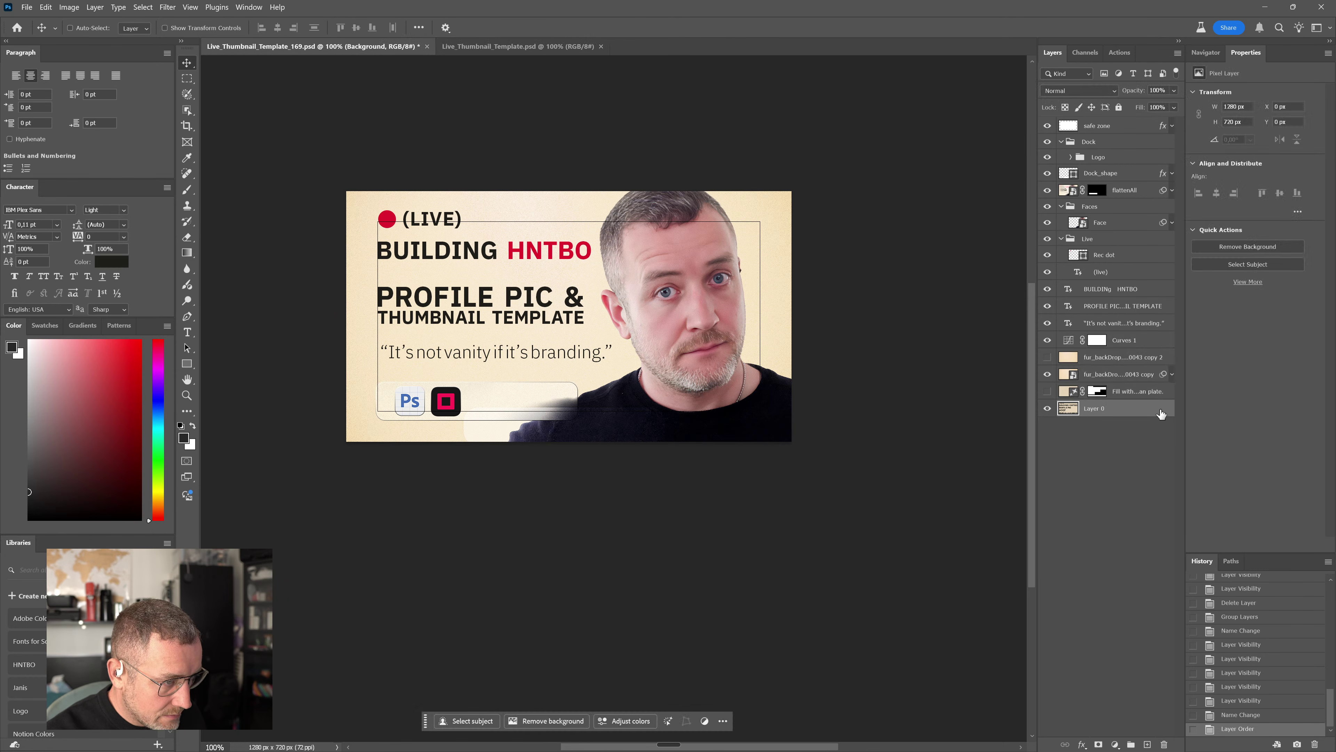
double_click(1104, 405)
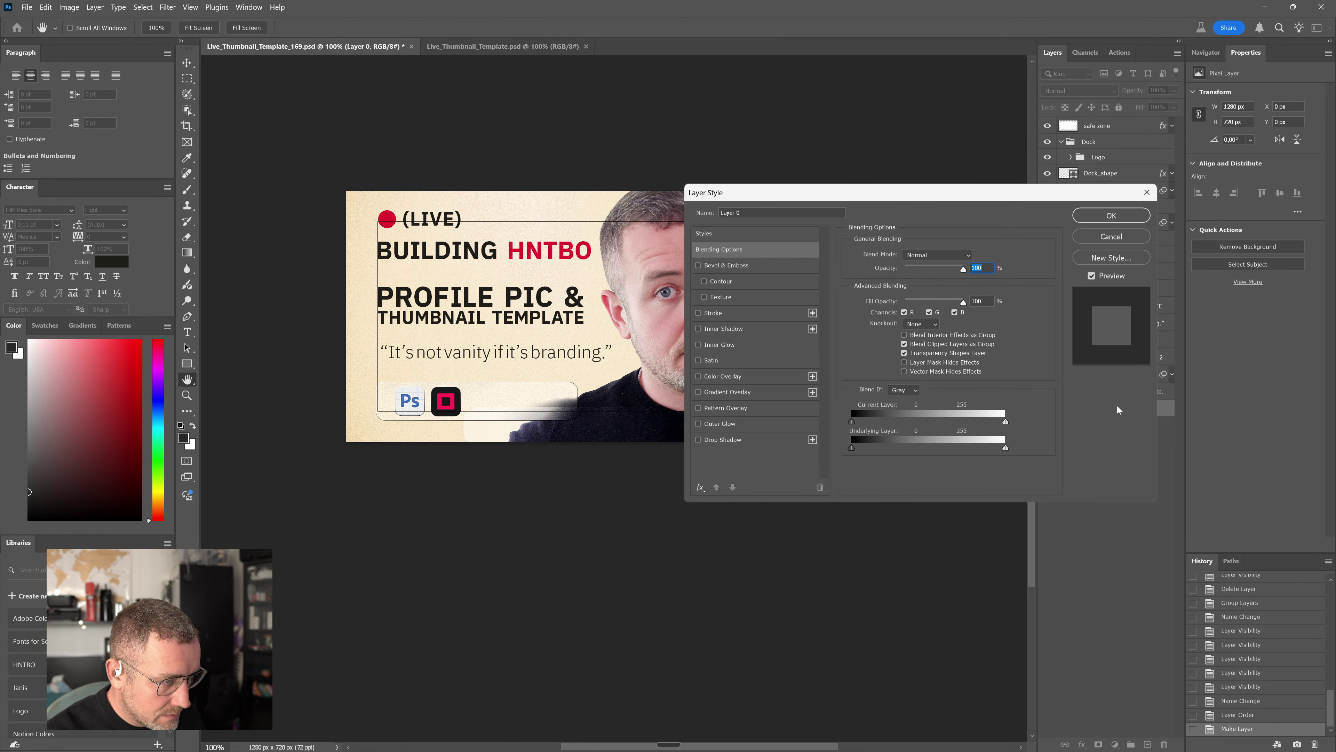
key(Escape)
Group the layers from Curves 1 down to Layer 0 and name the new group BG
shift+click(1127, 341)
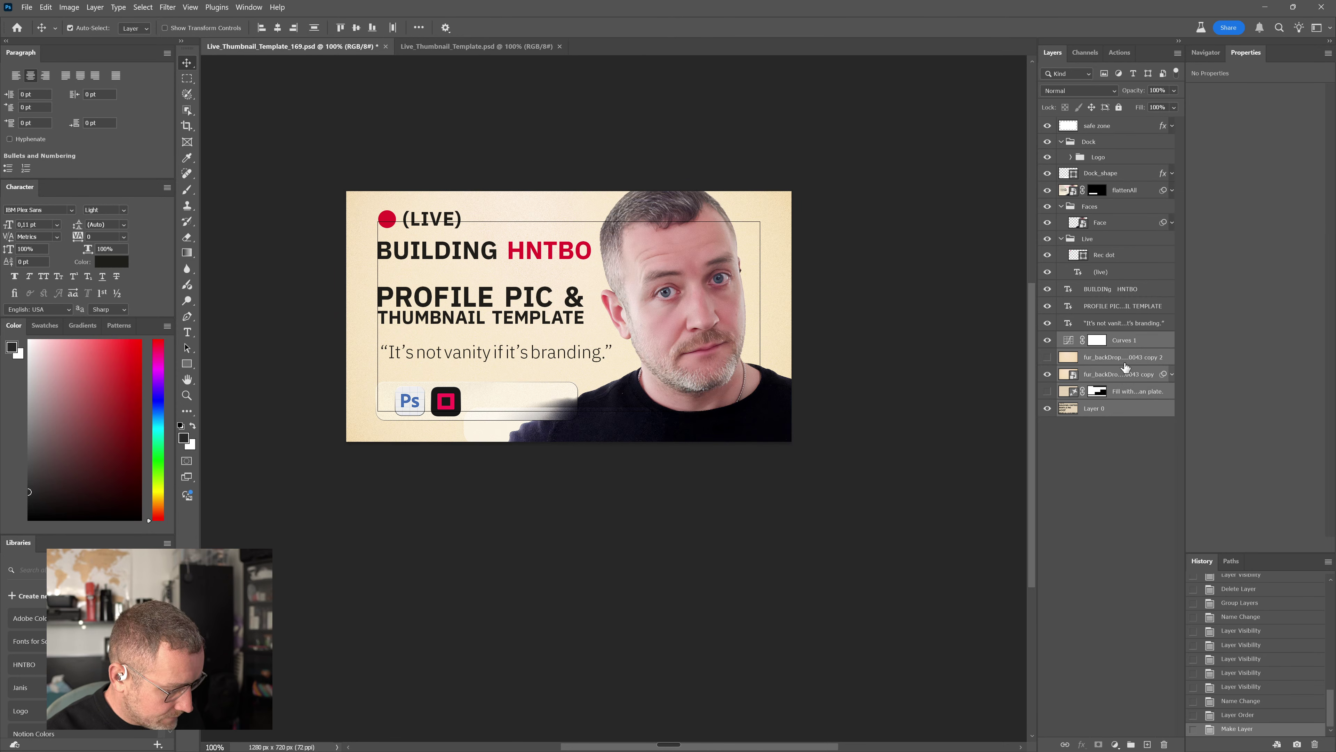
key(ctrl+g)
double_click(1094, 340)
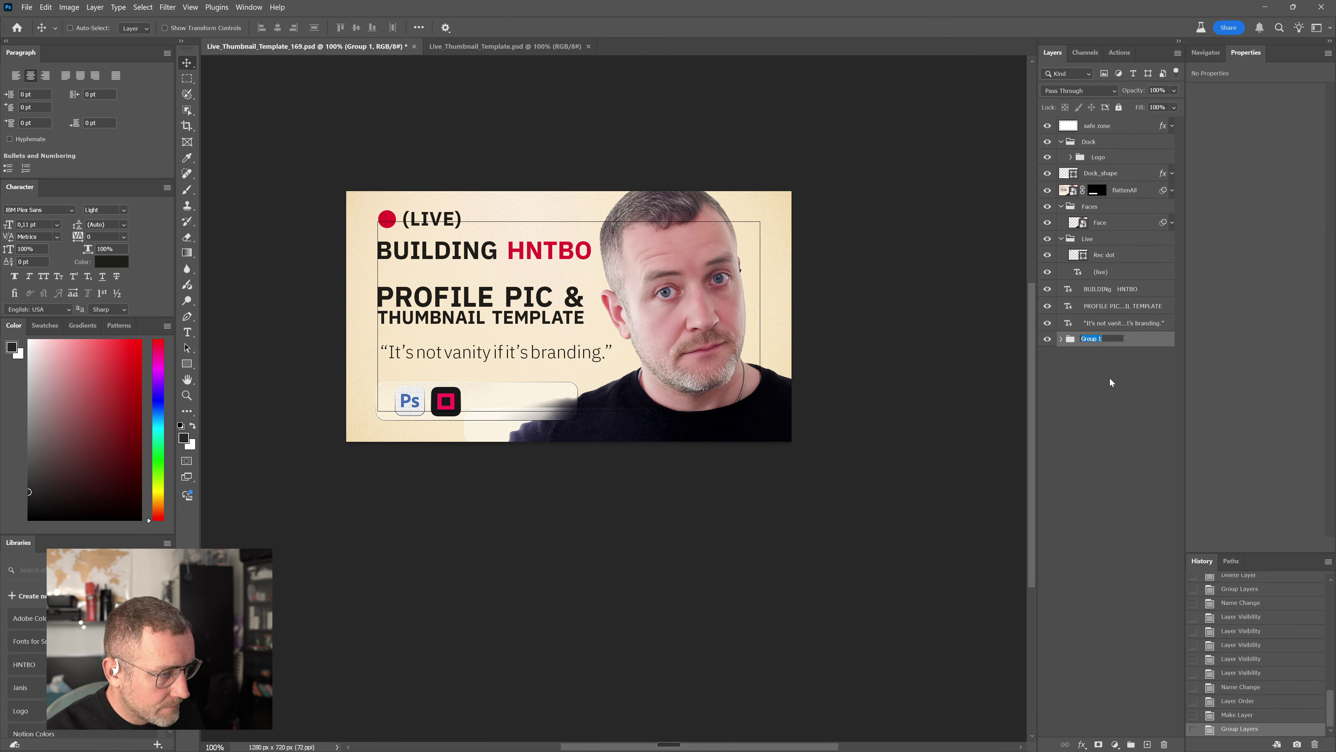
text(BG)
key(Return)
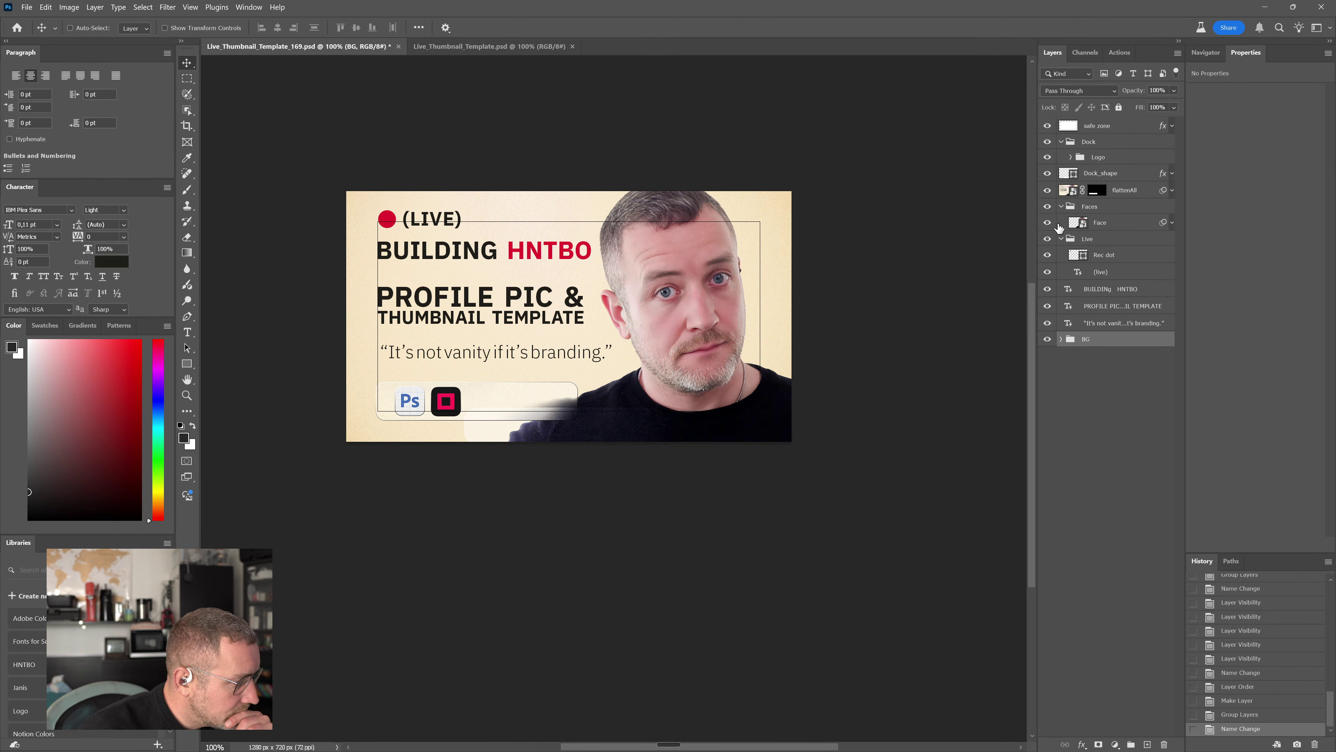
Check the layout by toggling the visibility of the safe zone layer and the Live group
click(1053, 127)
click(1047, 127)
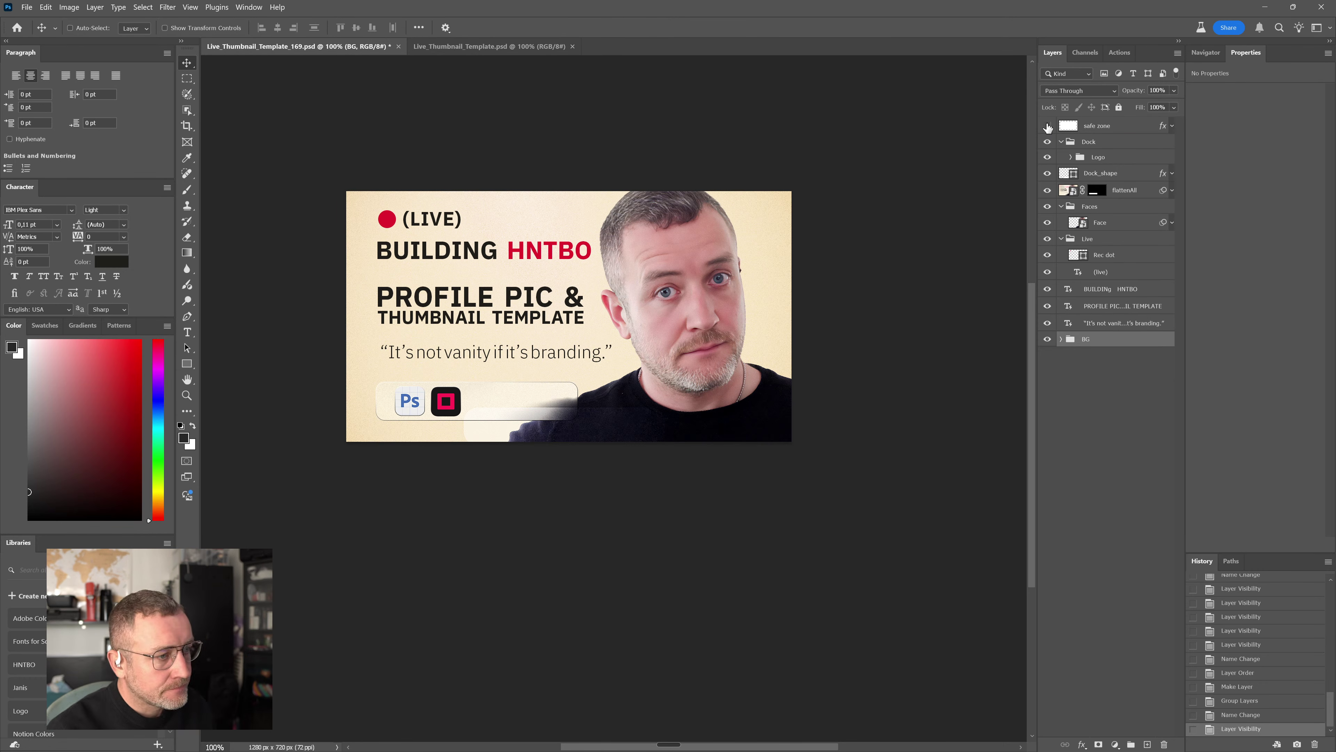
click(1047, 127)
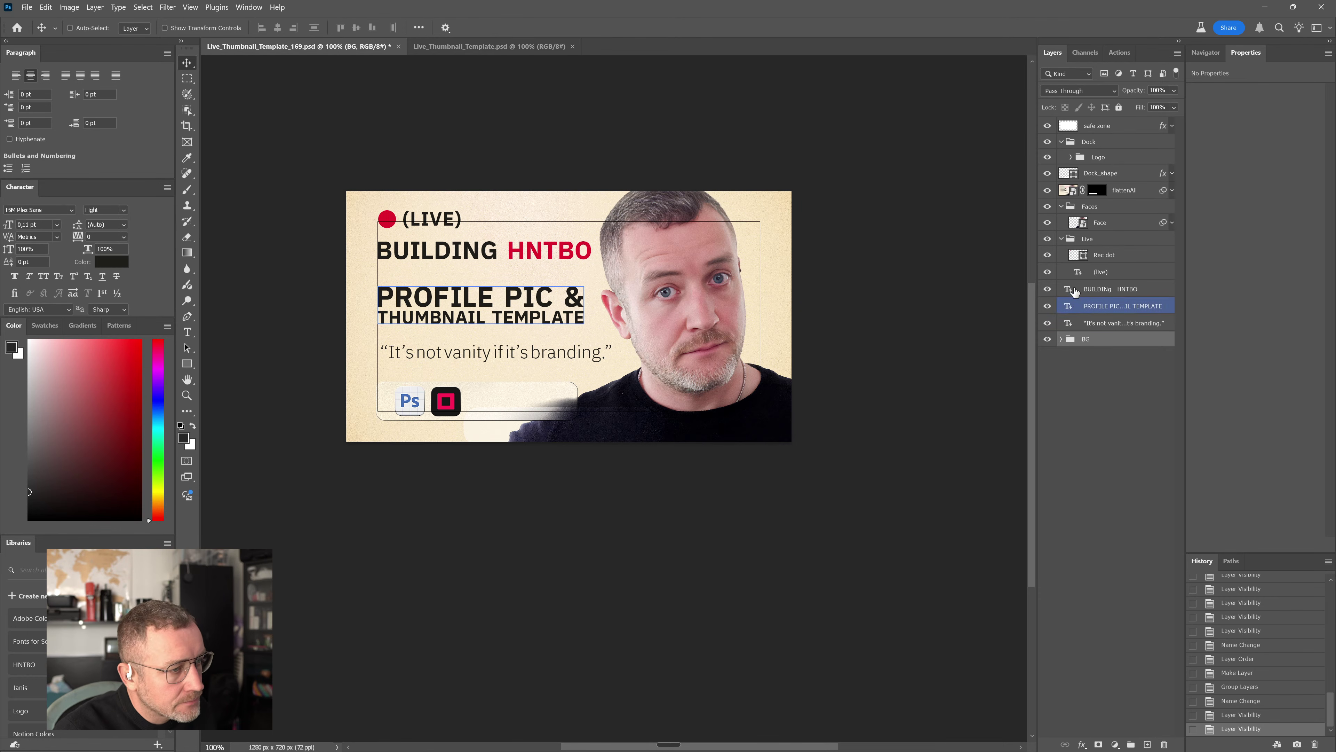
click(1105, 257)
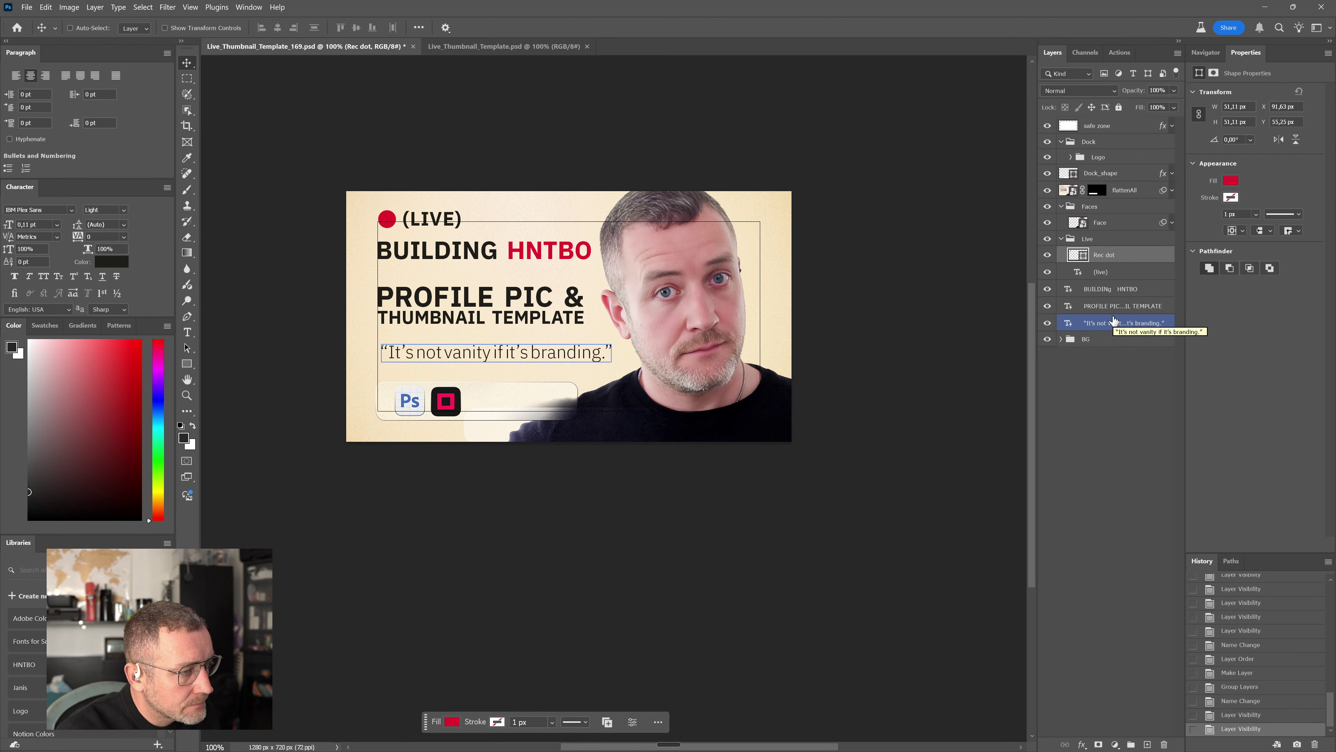
click(1047, 239)
click(1047, 239)
Group the Live group with the BUILDING HNTBO, PROFILE PIC and quote text layers and name the new group TITLES
click(1105, 290)
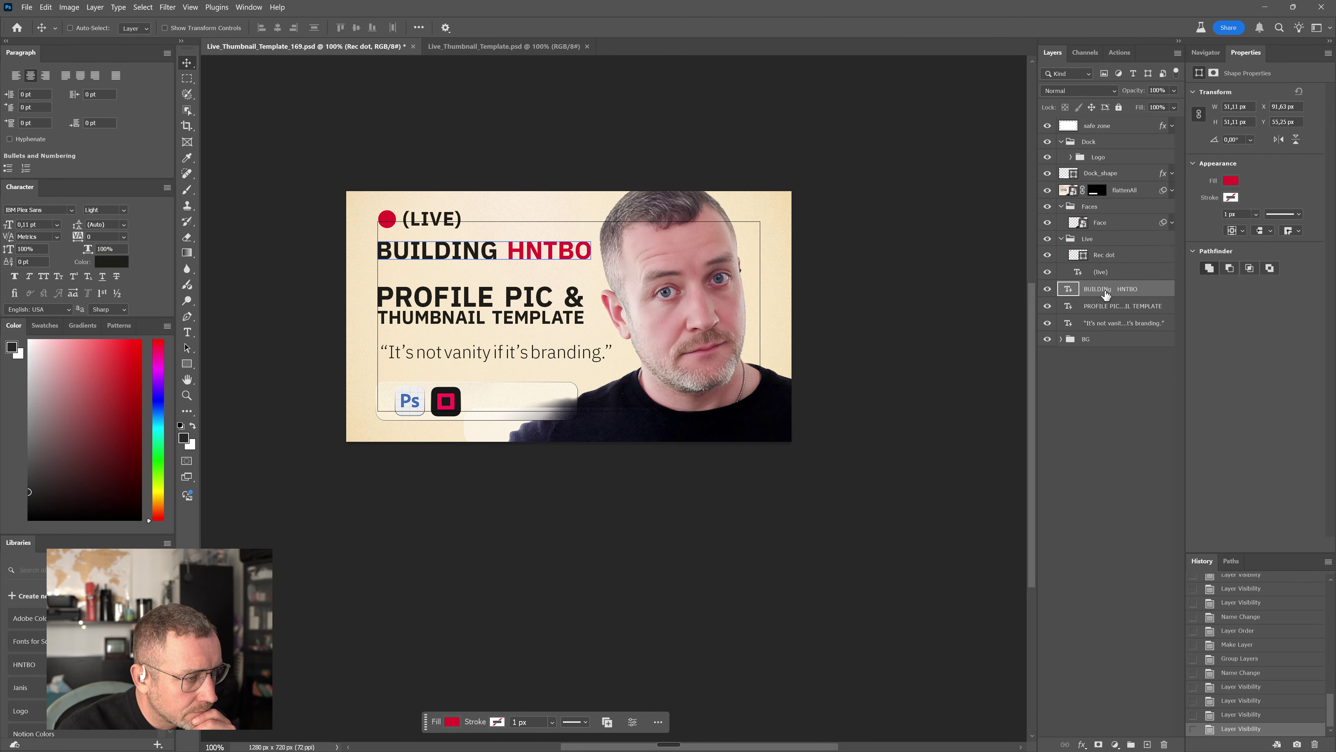
click(1061, 238)
click(1099, 289)
shift+click(1110, 255)
shift+click(1087, 239)
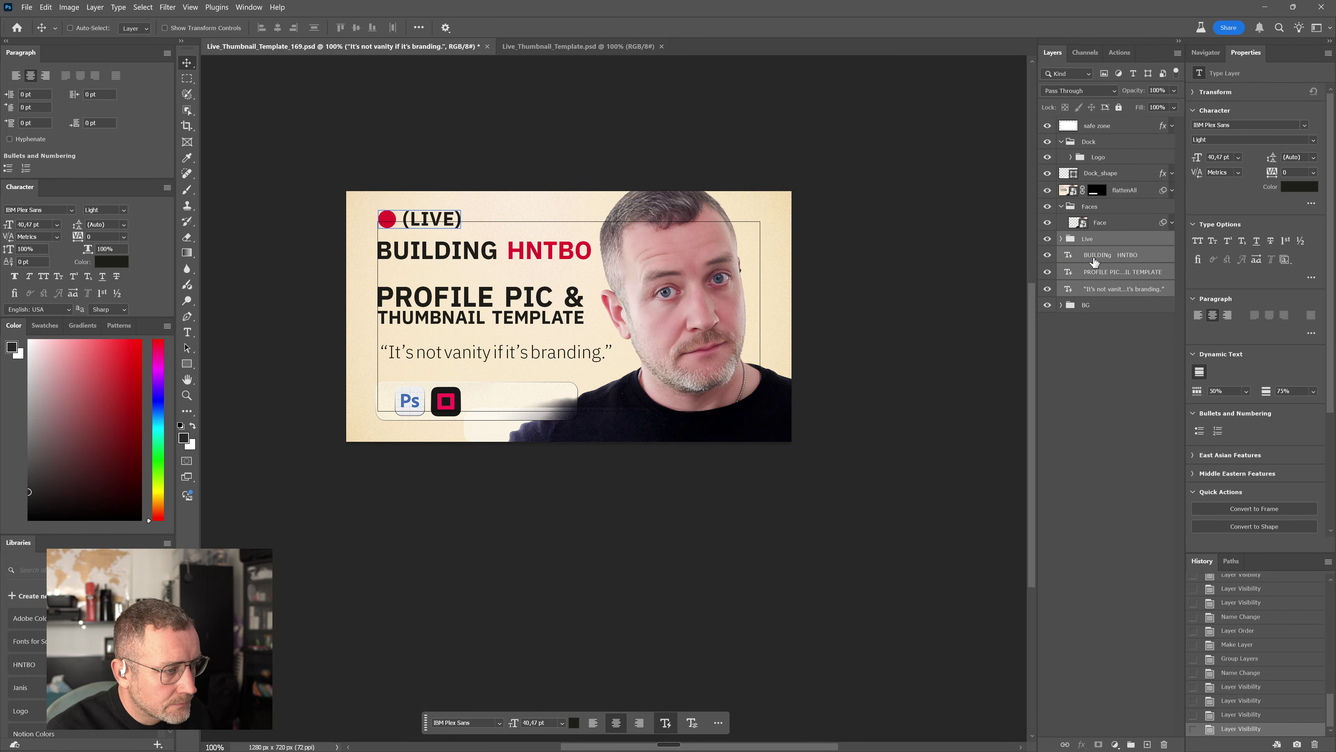
key(ctrl+g)
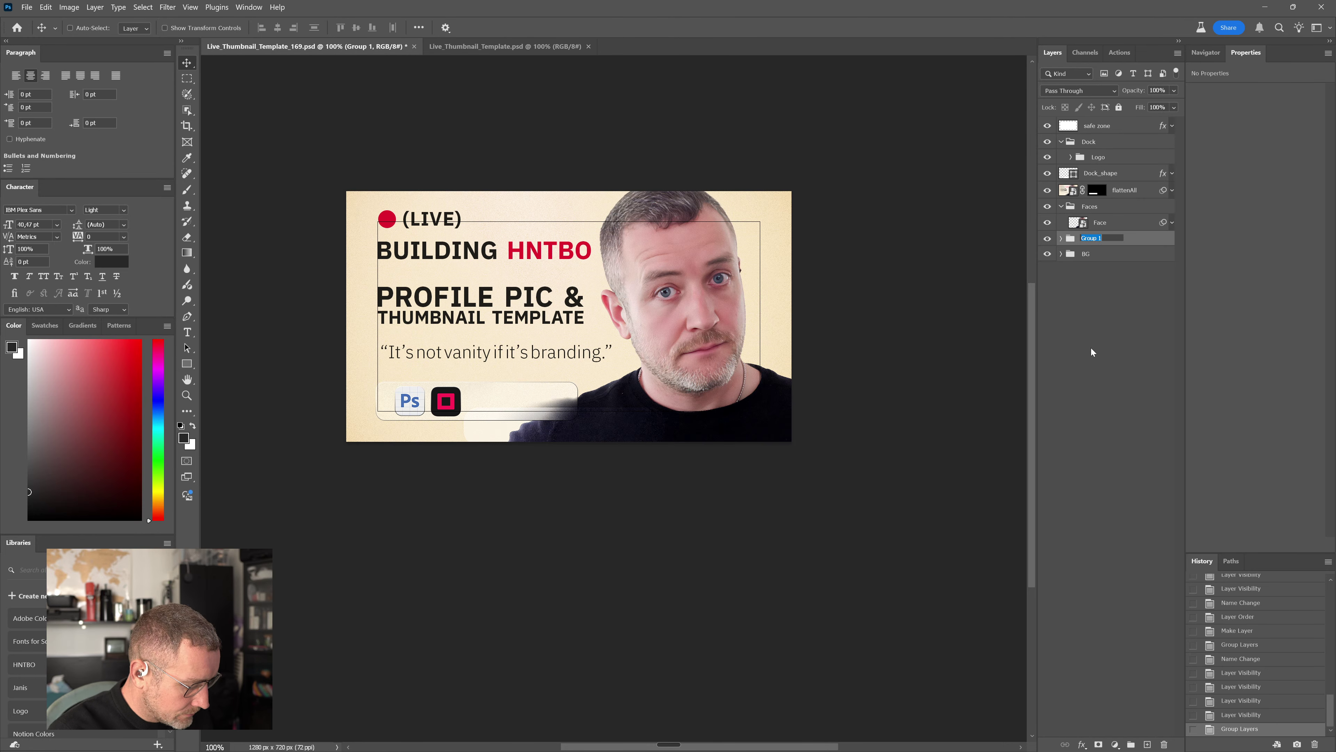
text(TITLES)
key(Return)
Expand the TITLES group to check the layers it contains, and clear the layer selection
click(1052, 254)
click(1055, 242)
click(1055, 253)
click(1058, 242)
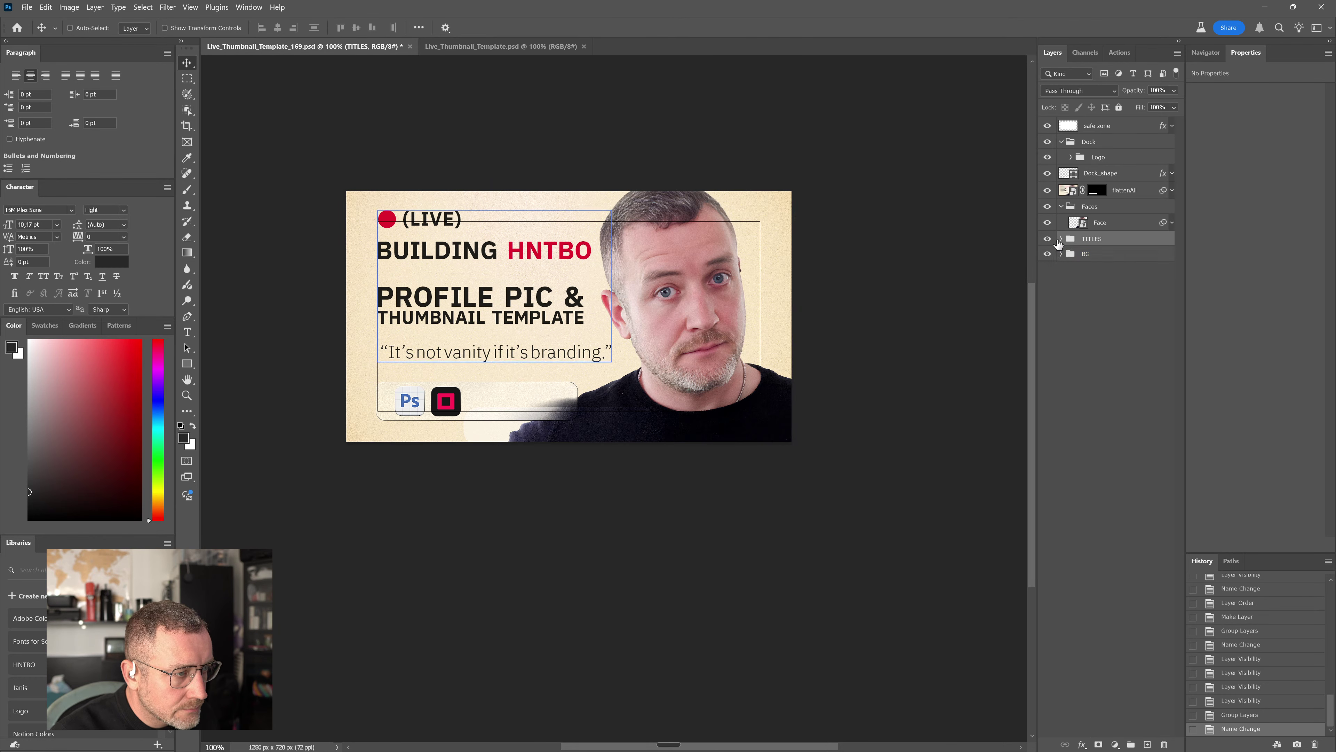
click(1063, 247)
click(1062, 242)
click(1065, 247)
click(1067, 242)
click(1061, 240)
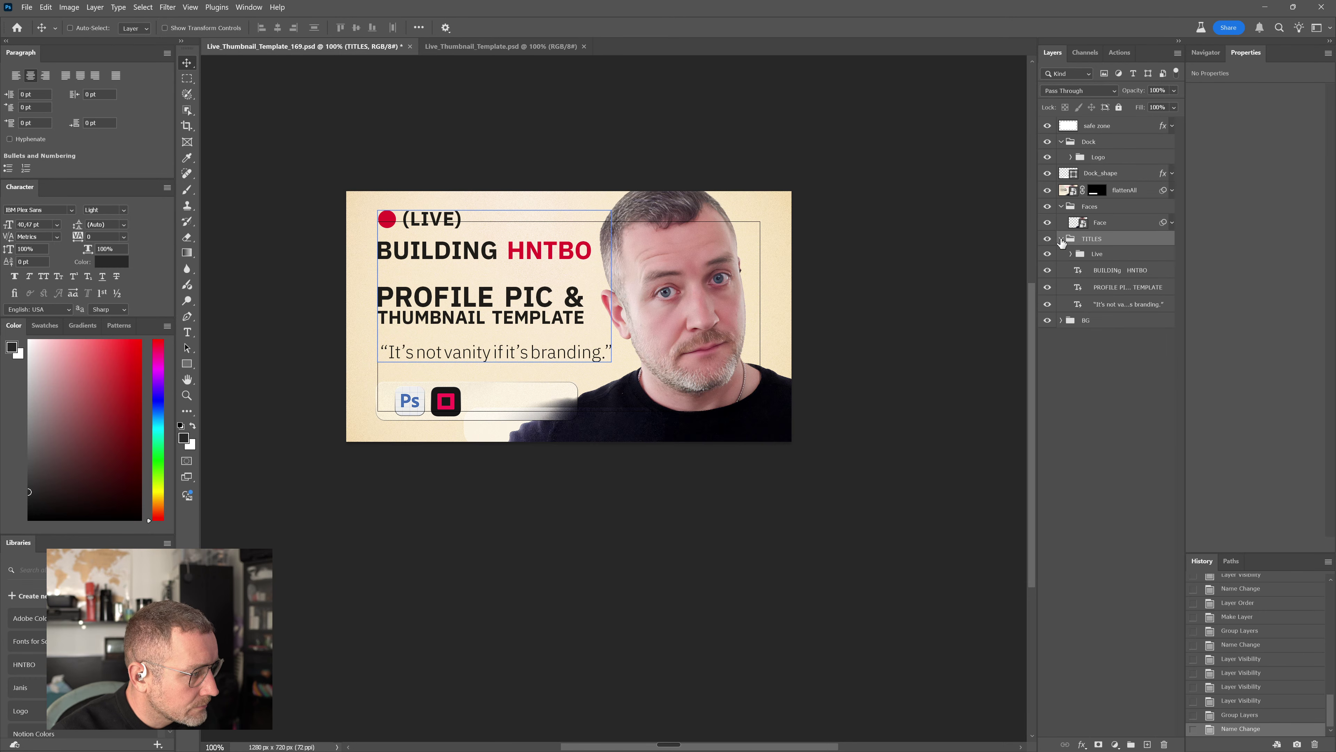
click(1132, 567)
click(479, 398)
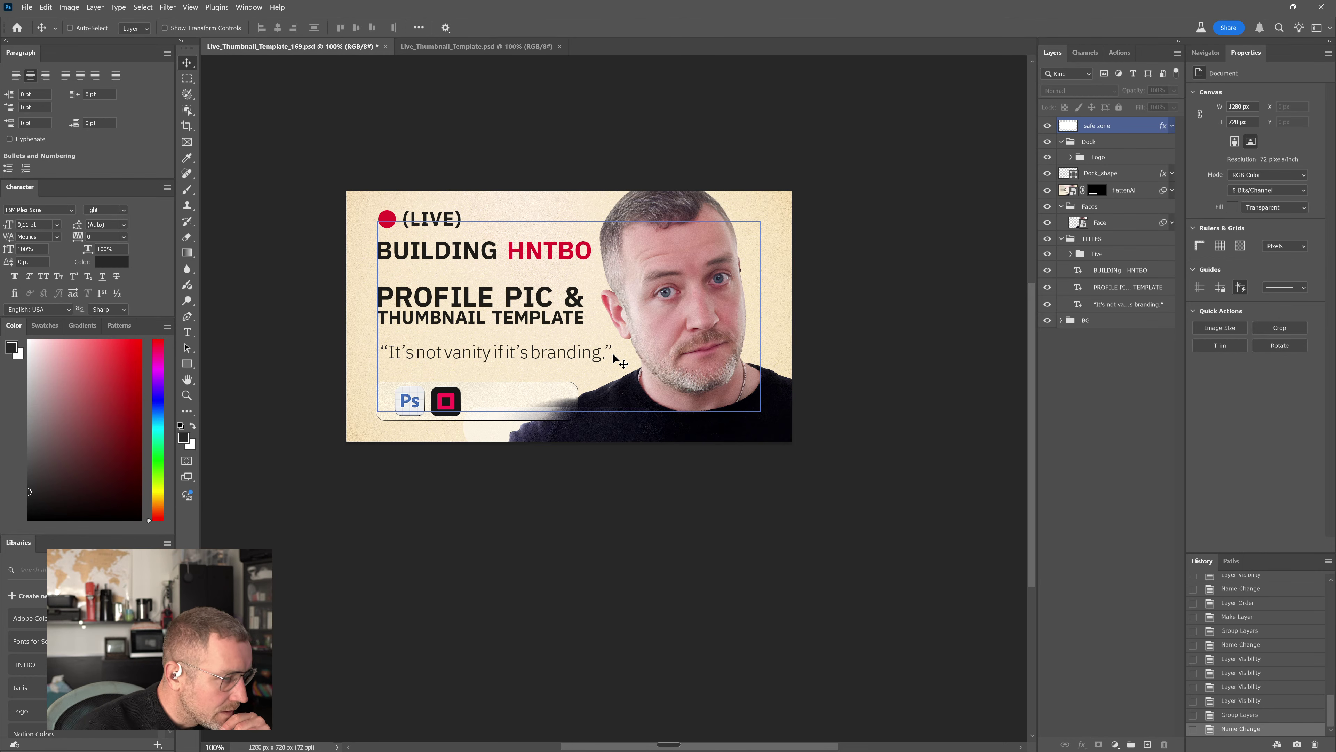
Select the Dock_shape layer, show the rulers and place a vertical guide at about X 764 px, at the quote text's end
click(1063, 191)
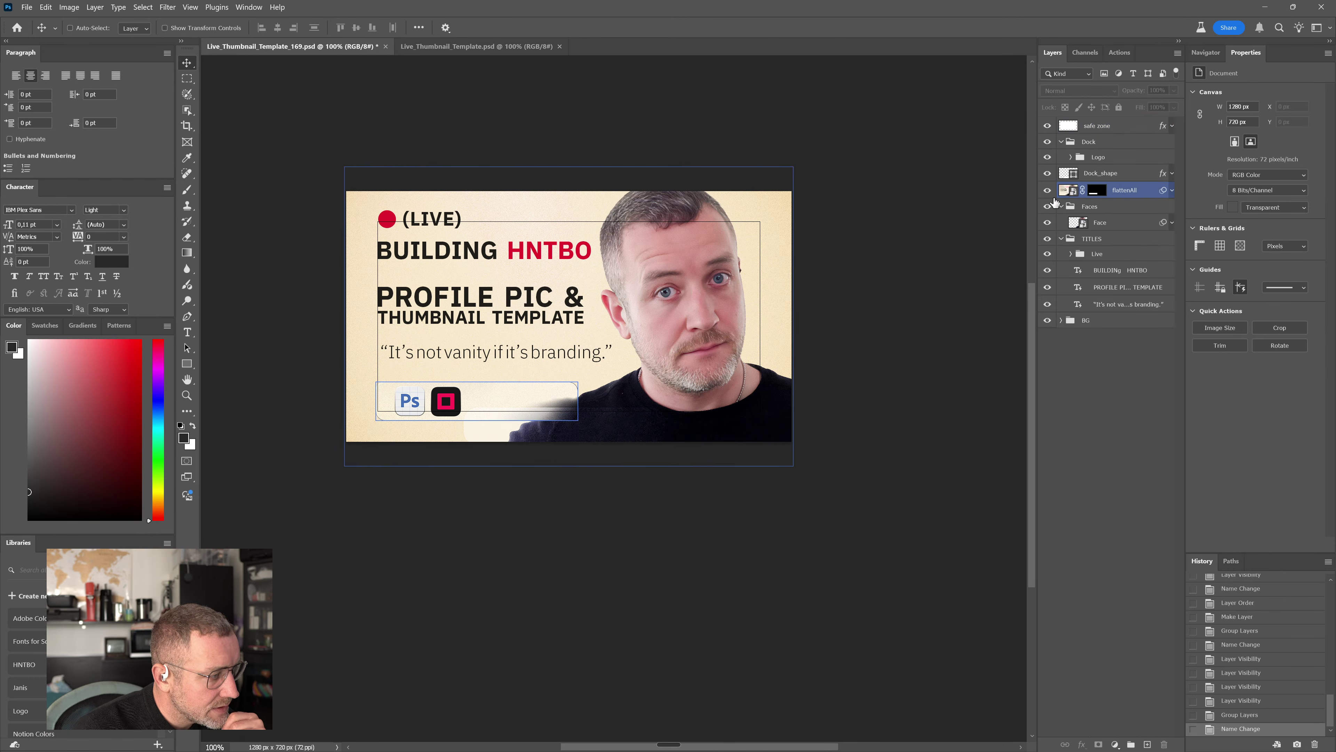
click(1070, 175)
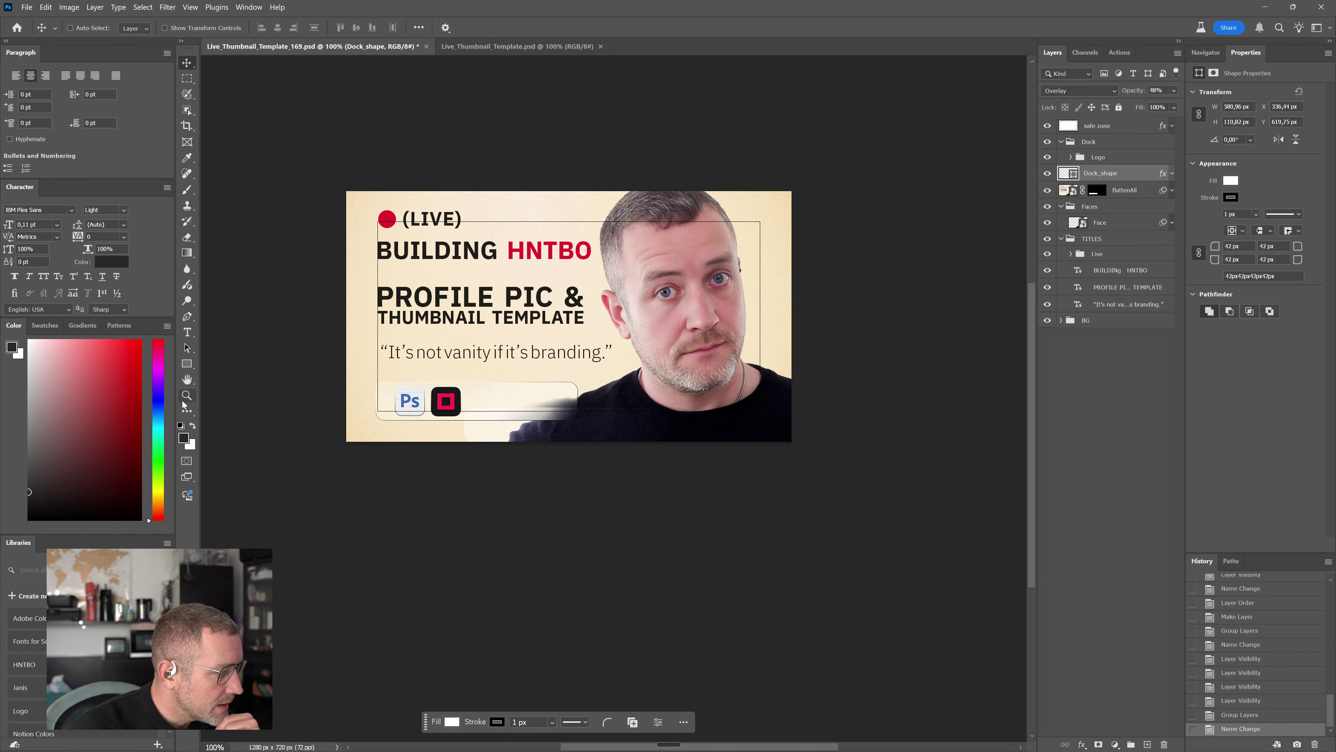
key(ctrl+r)
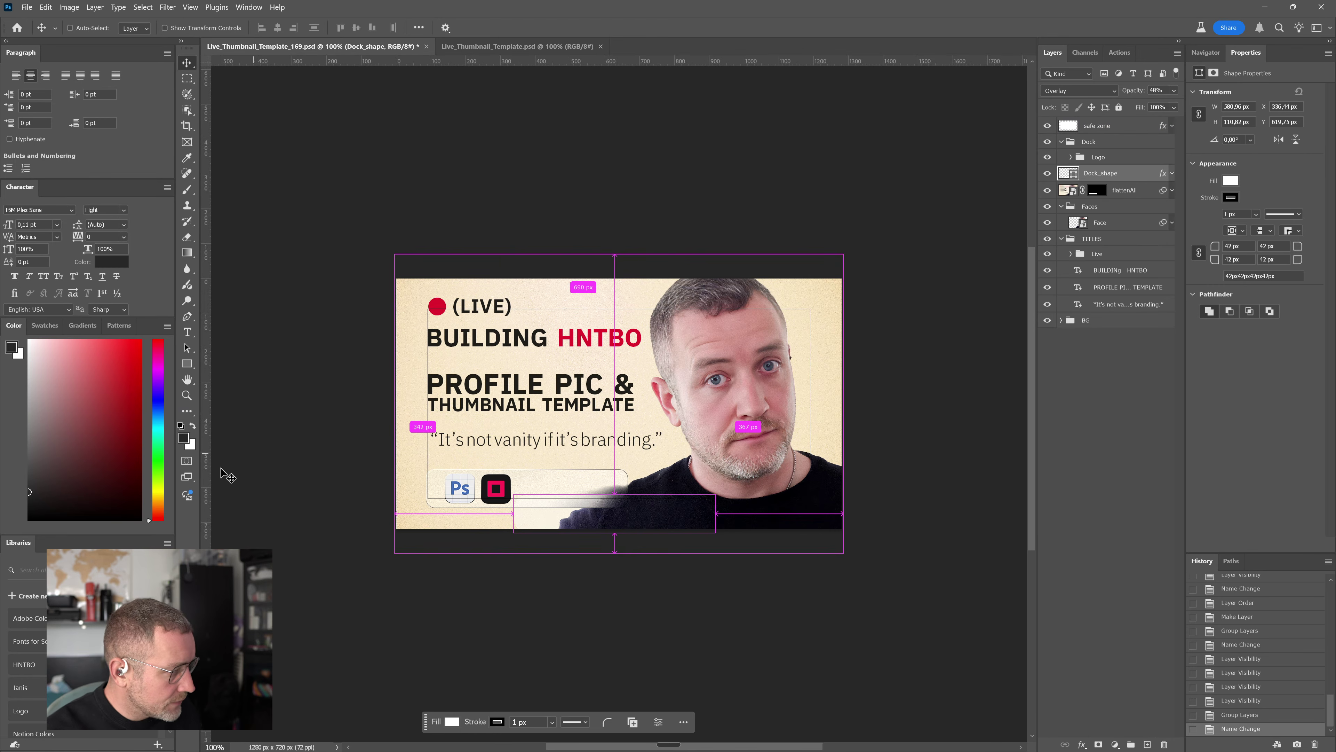
right_click(187, 476)
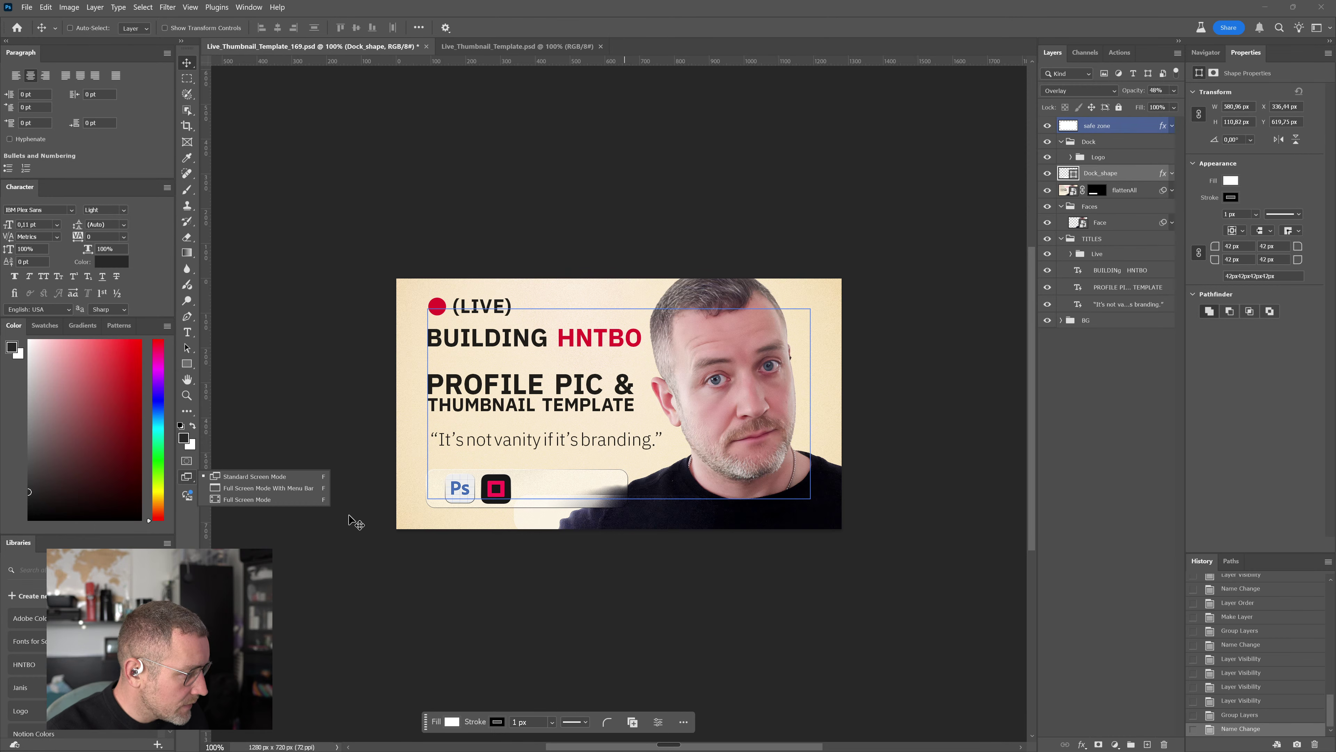
drag(205, 547, 664, 545)
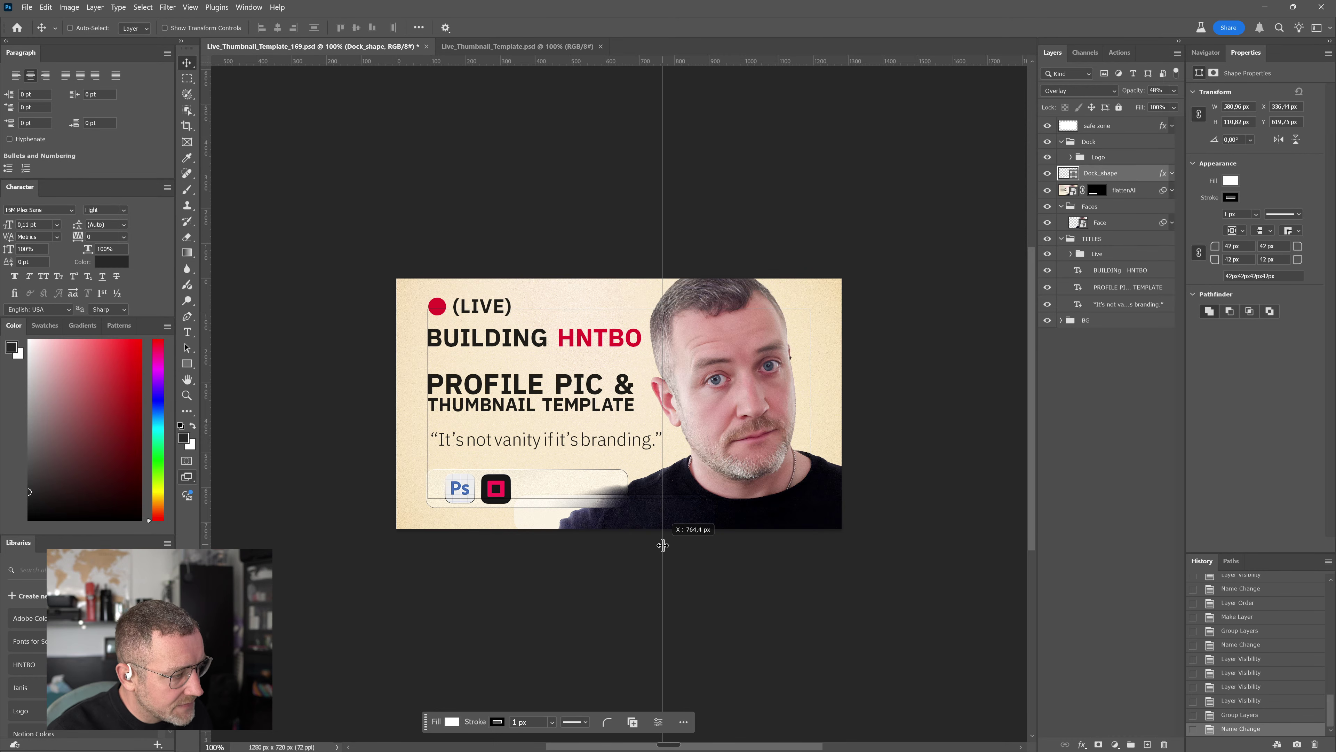
drag(662, 545, 662, 545)
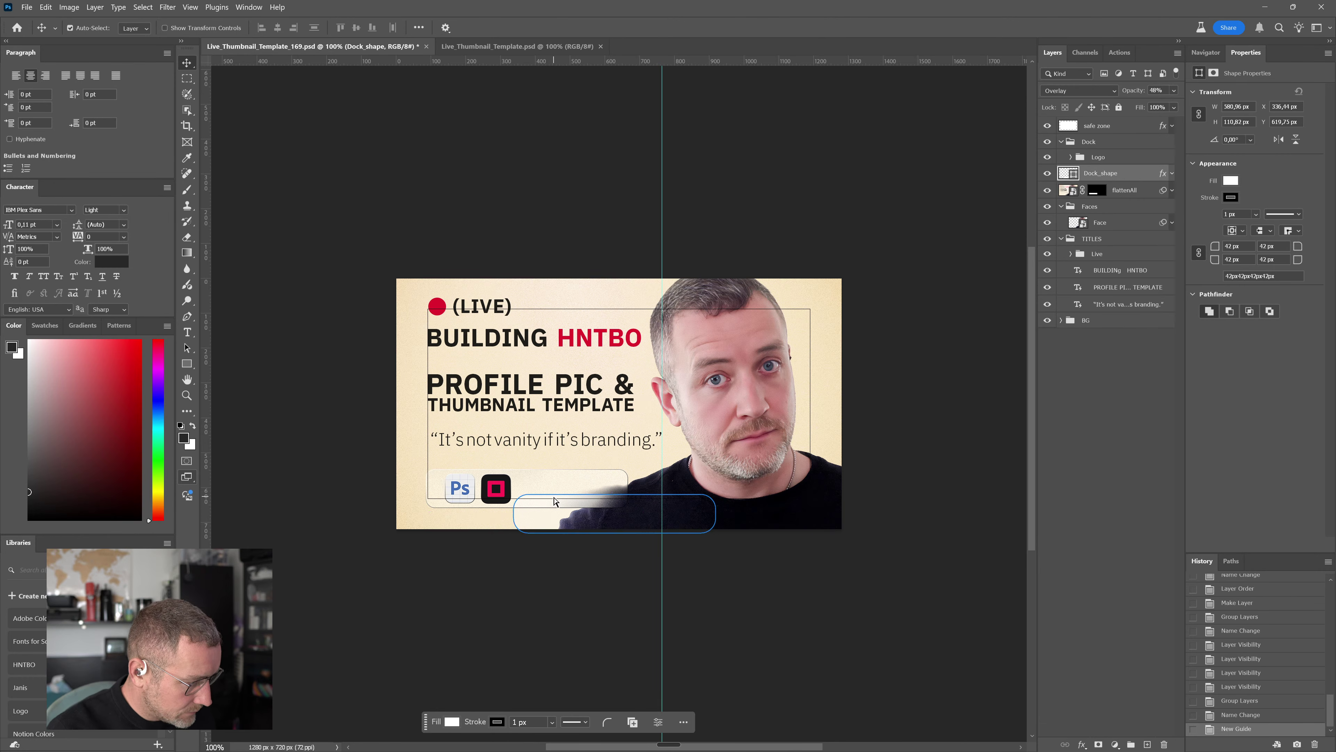
Transform Dock_shape: align it behind the dock logos and stretch its right side to the vertical guide, about 681 px wide
key(ctrl+t)
drag(619, 533, 614, 515)
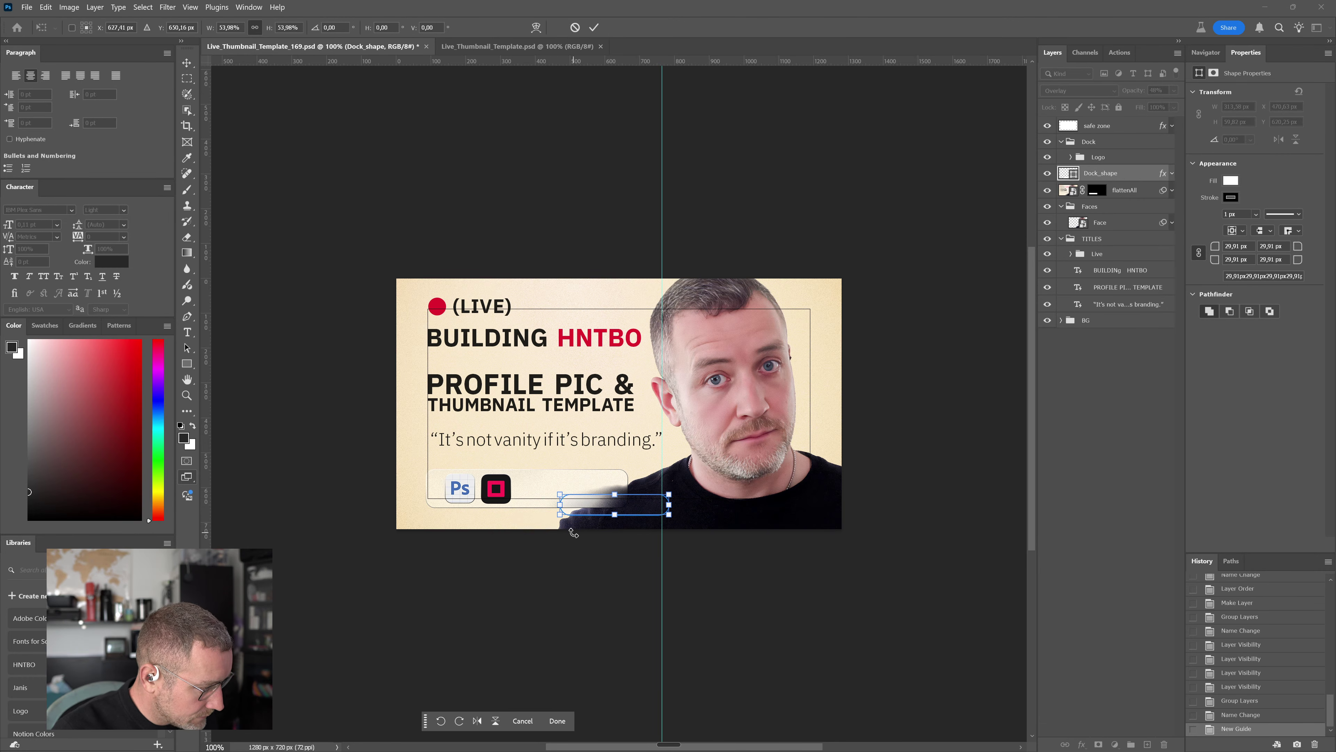
key(ctrl+z)
drag(635, 525, 550, 496)
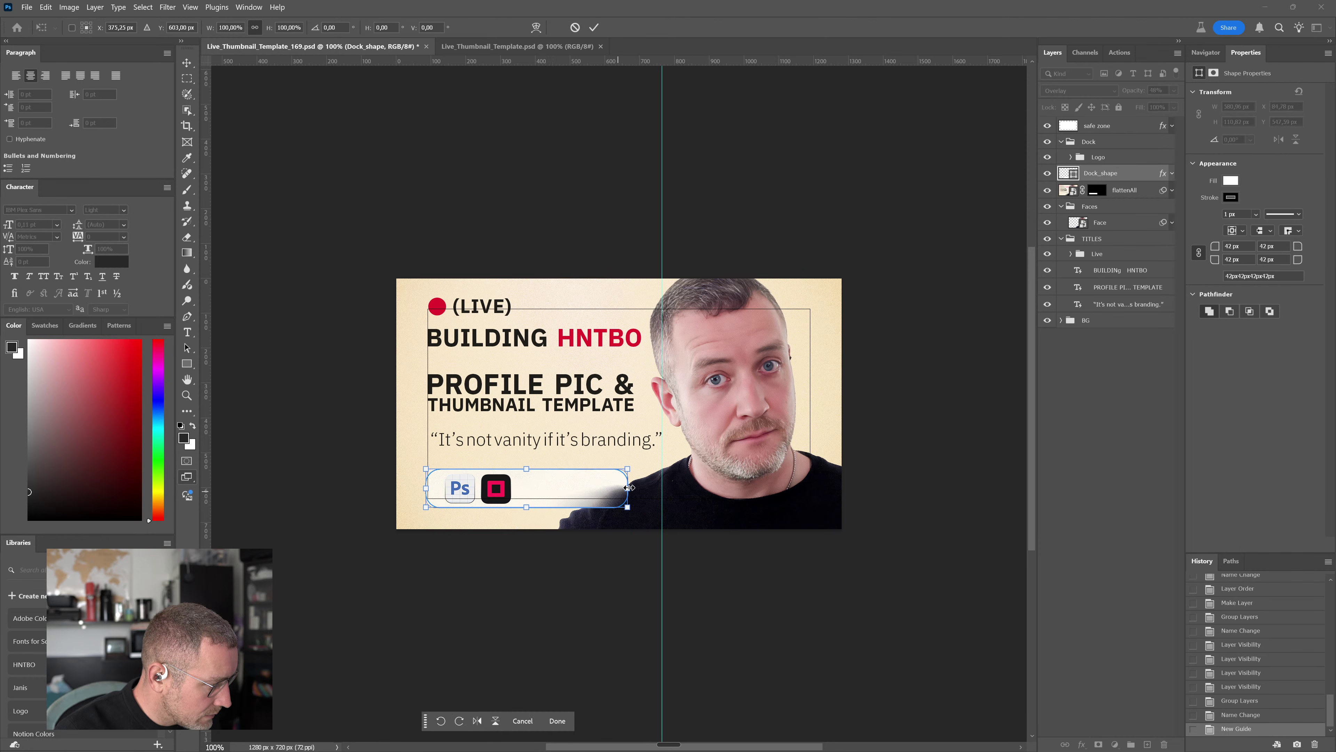
drag(629, 487, 662, 489)
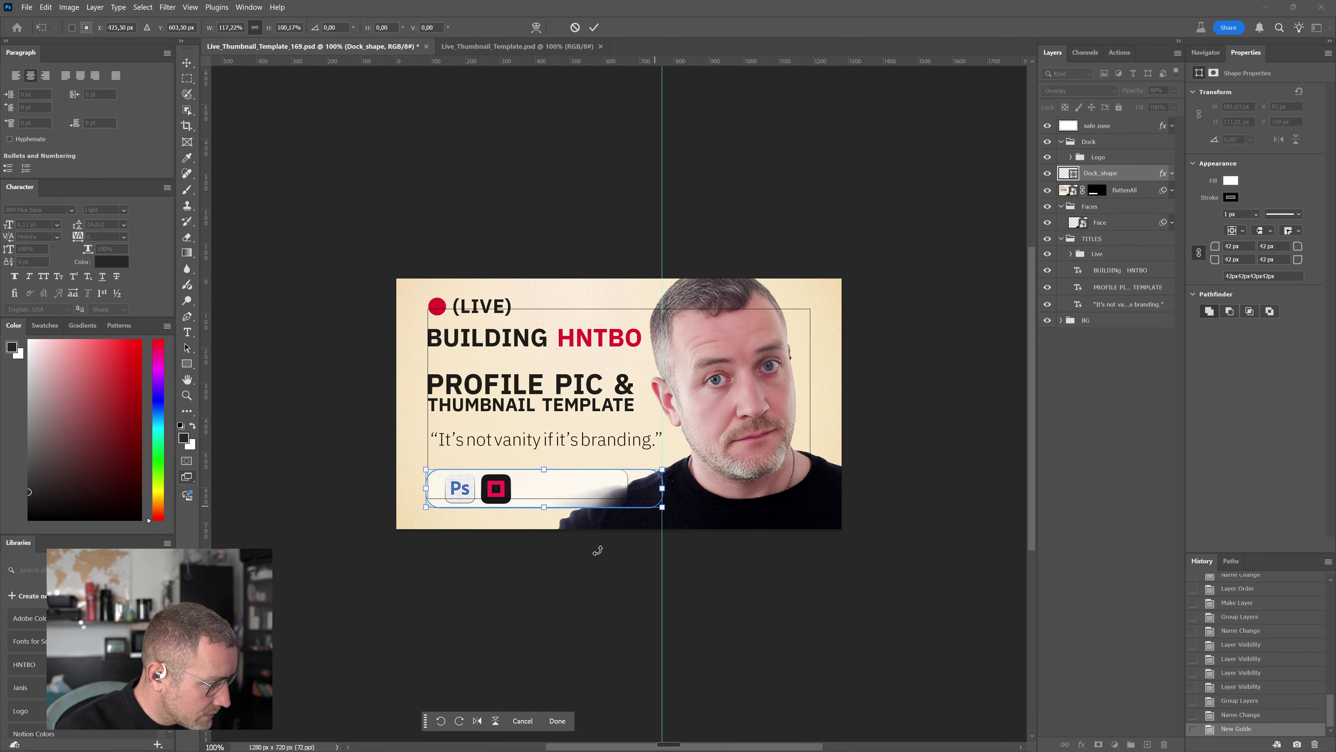
key(Return)
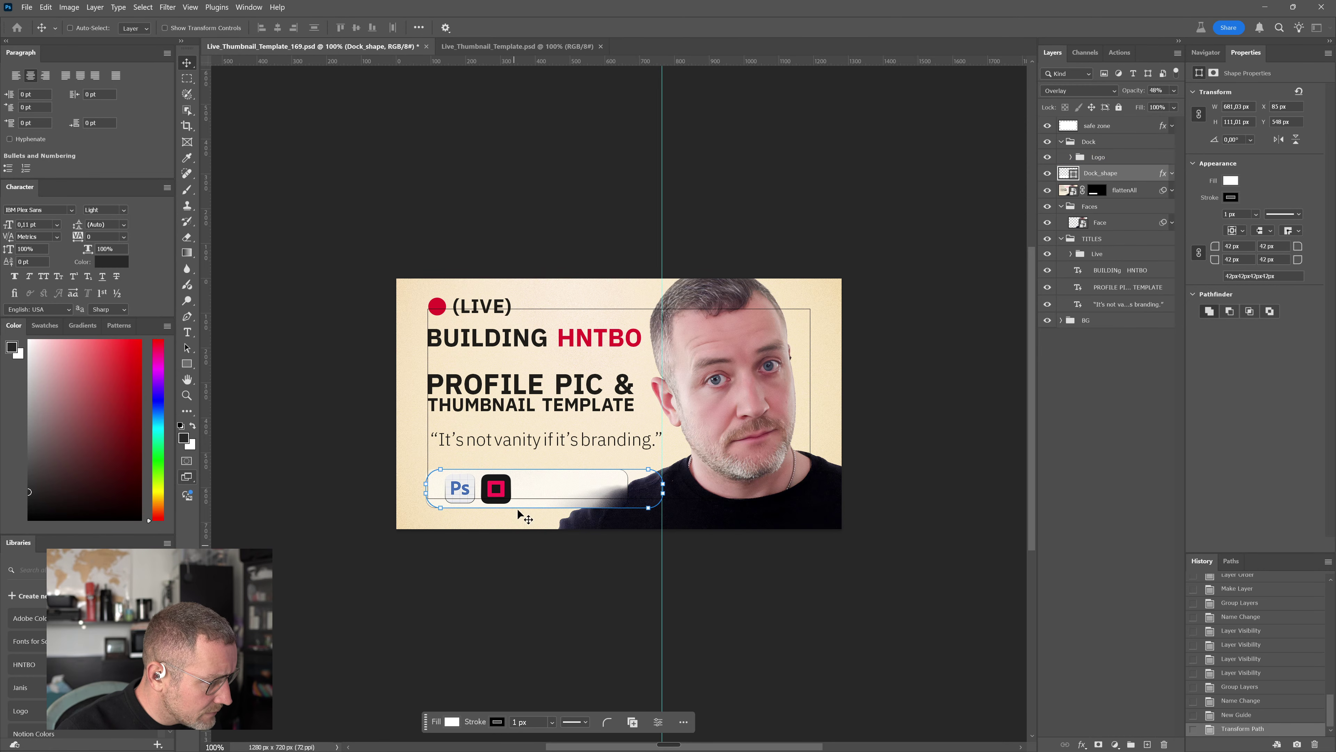
Set the corner radius of all four Dock_shape corners to 26 px
scroll(437, 487, up, 2)
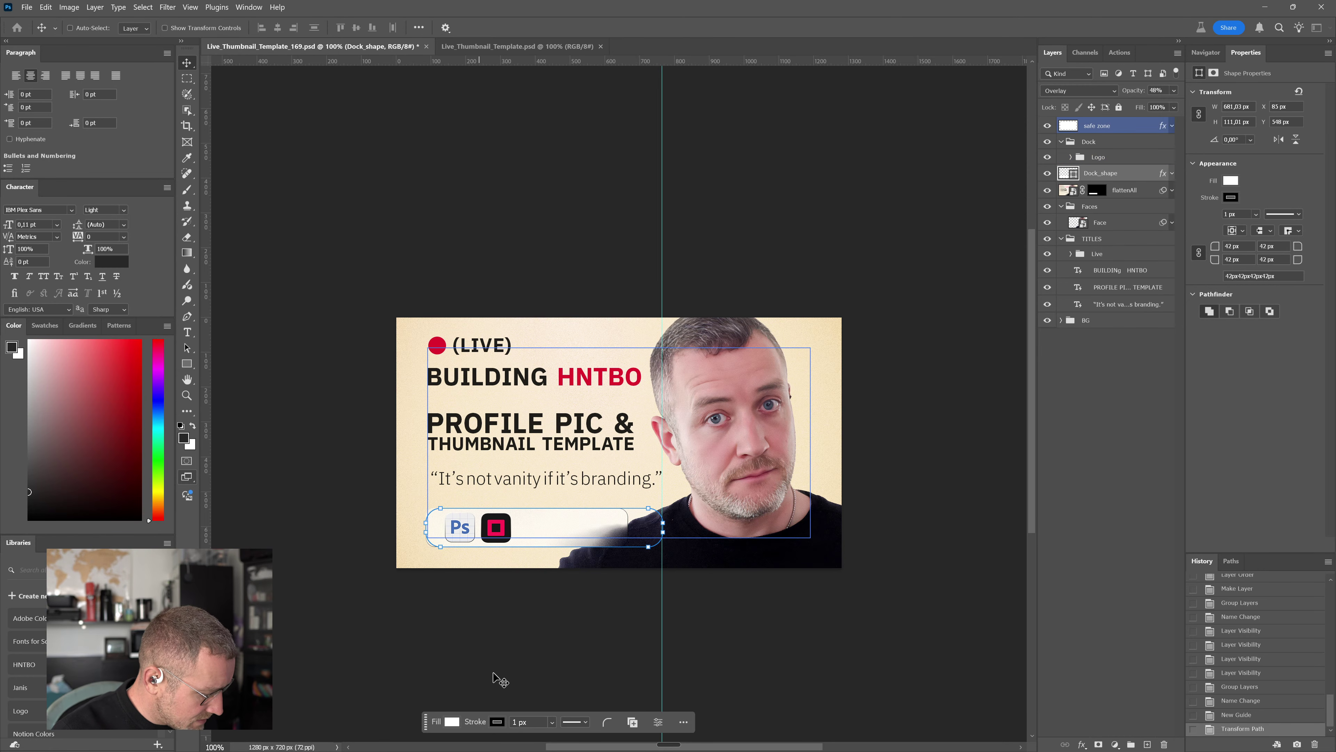
key(z)
click(414, 497)
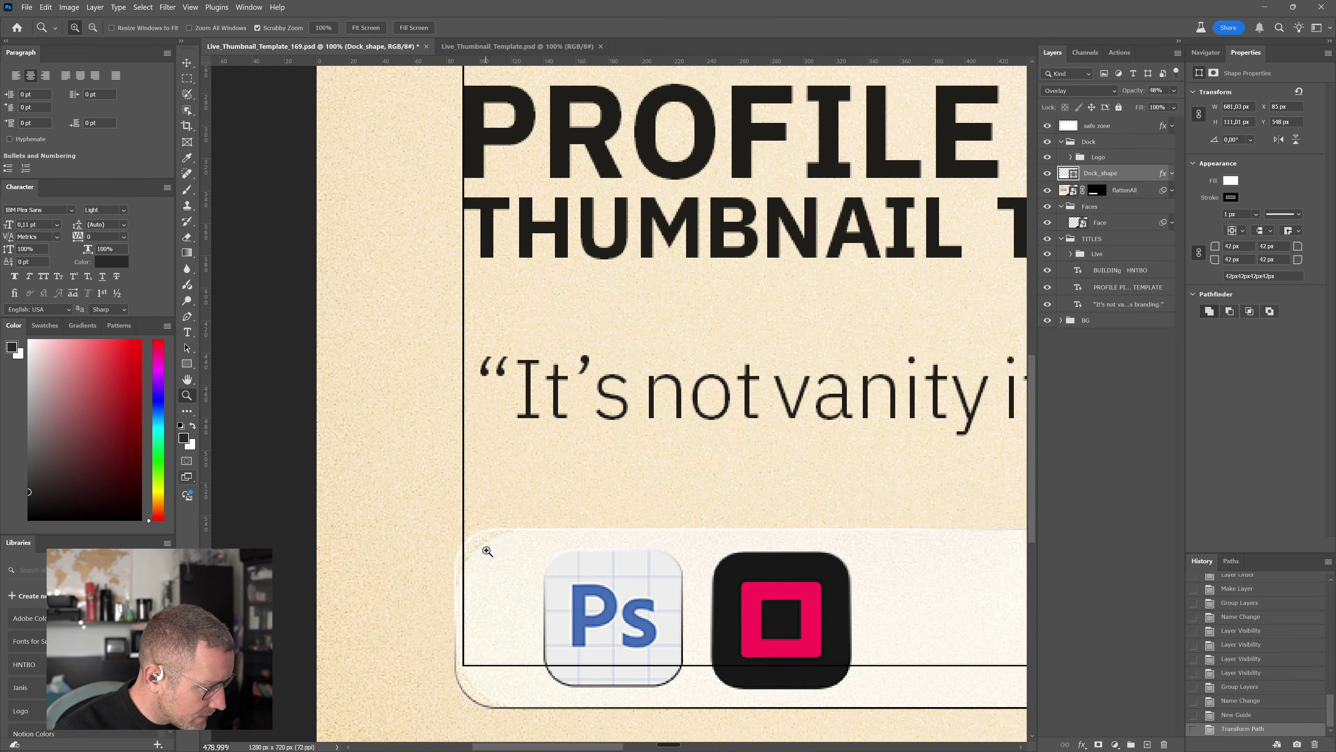
key(v)
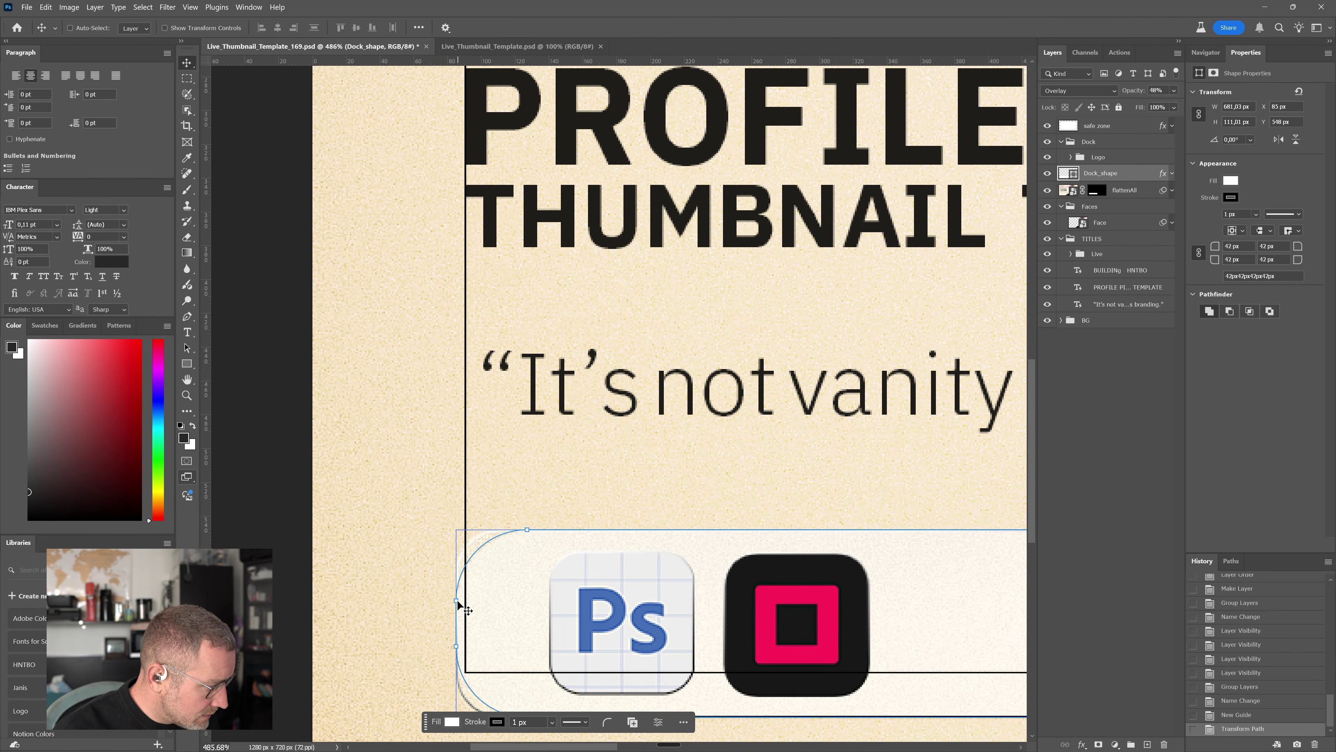
click(607, 723)
key(ctrl+semicolon)
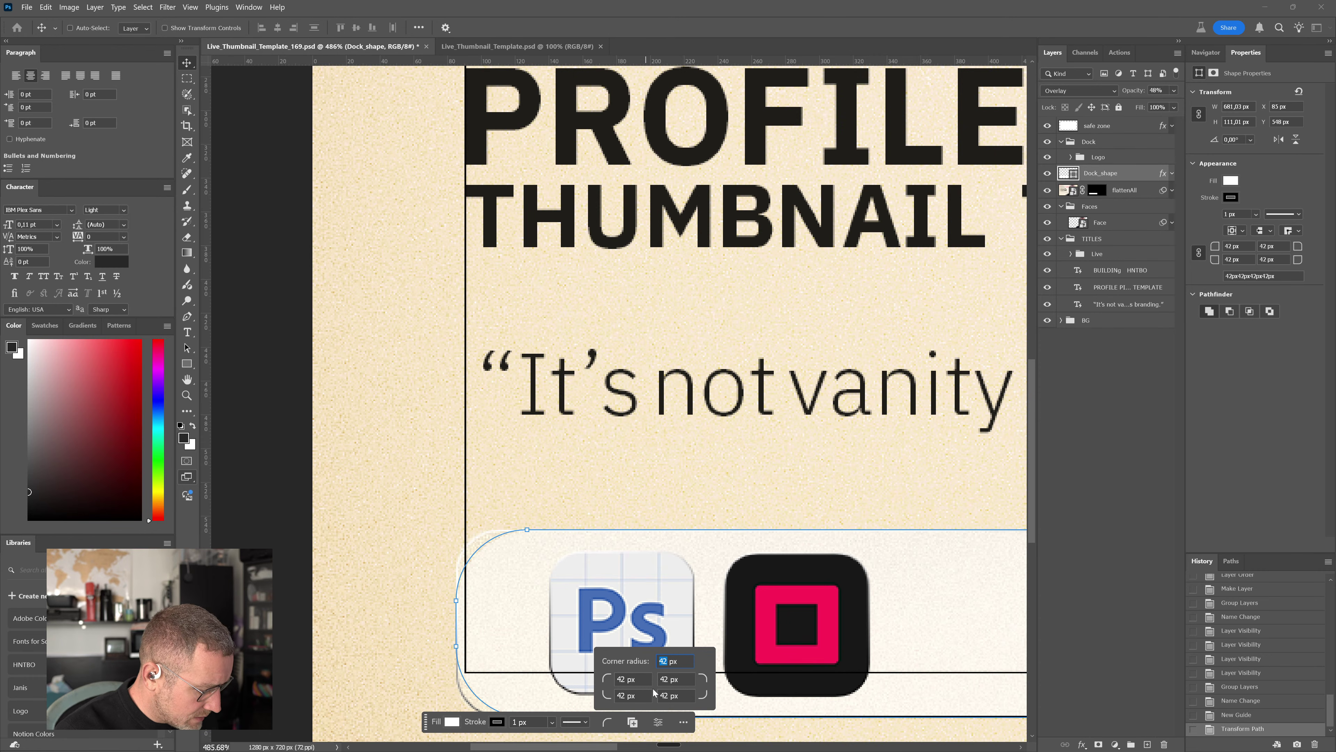
text(6)
key(Return)
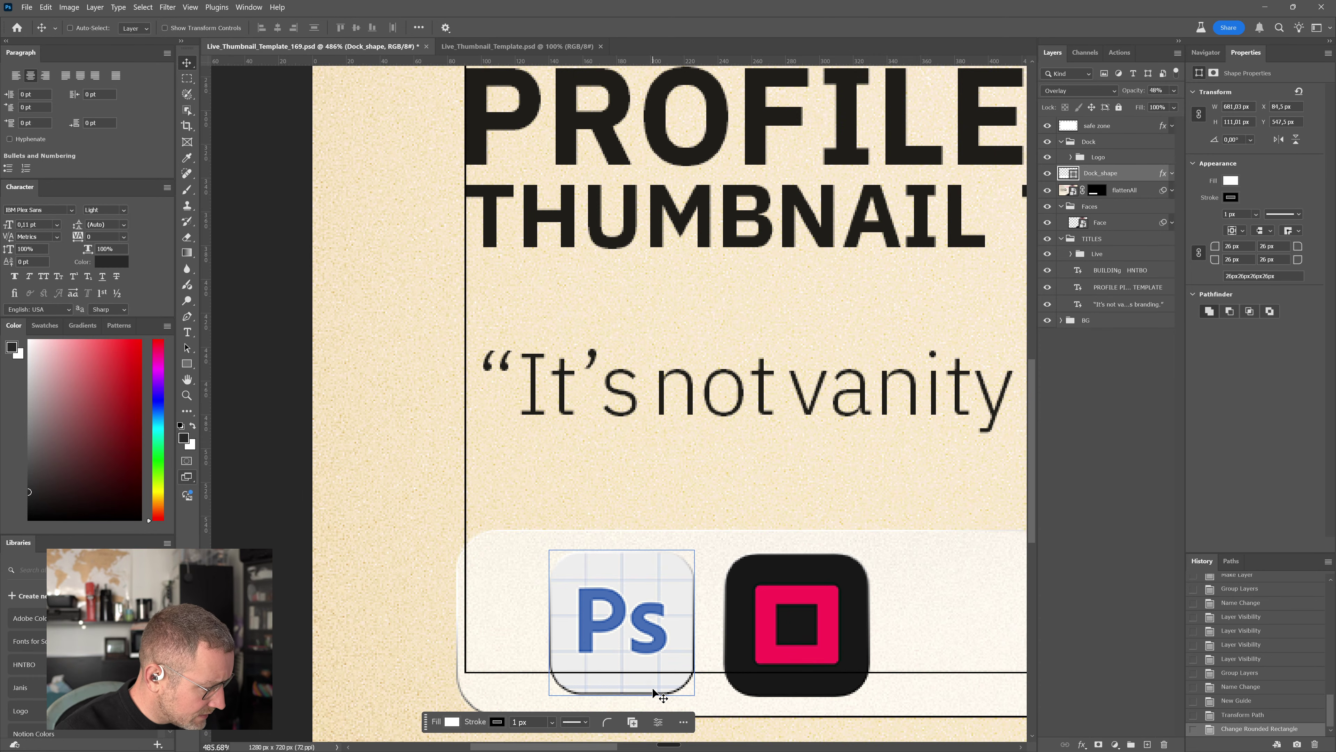
Replace the flattenAll layer's mask with one made from the Dock_shape outline and hide the flattenAll layer
drag(706, 655, 705, 645)
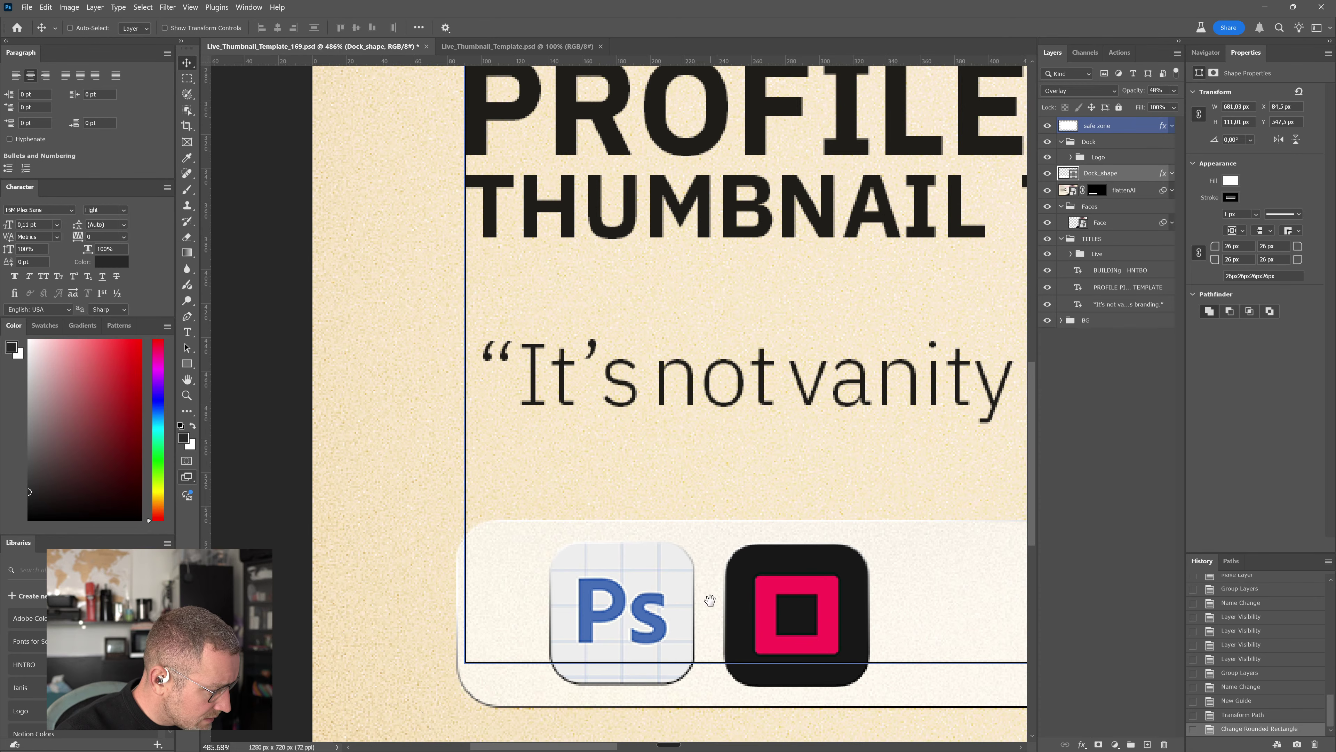
drag(709, 599, 671, 468)
scroll(780, 561, down, 2)
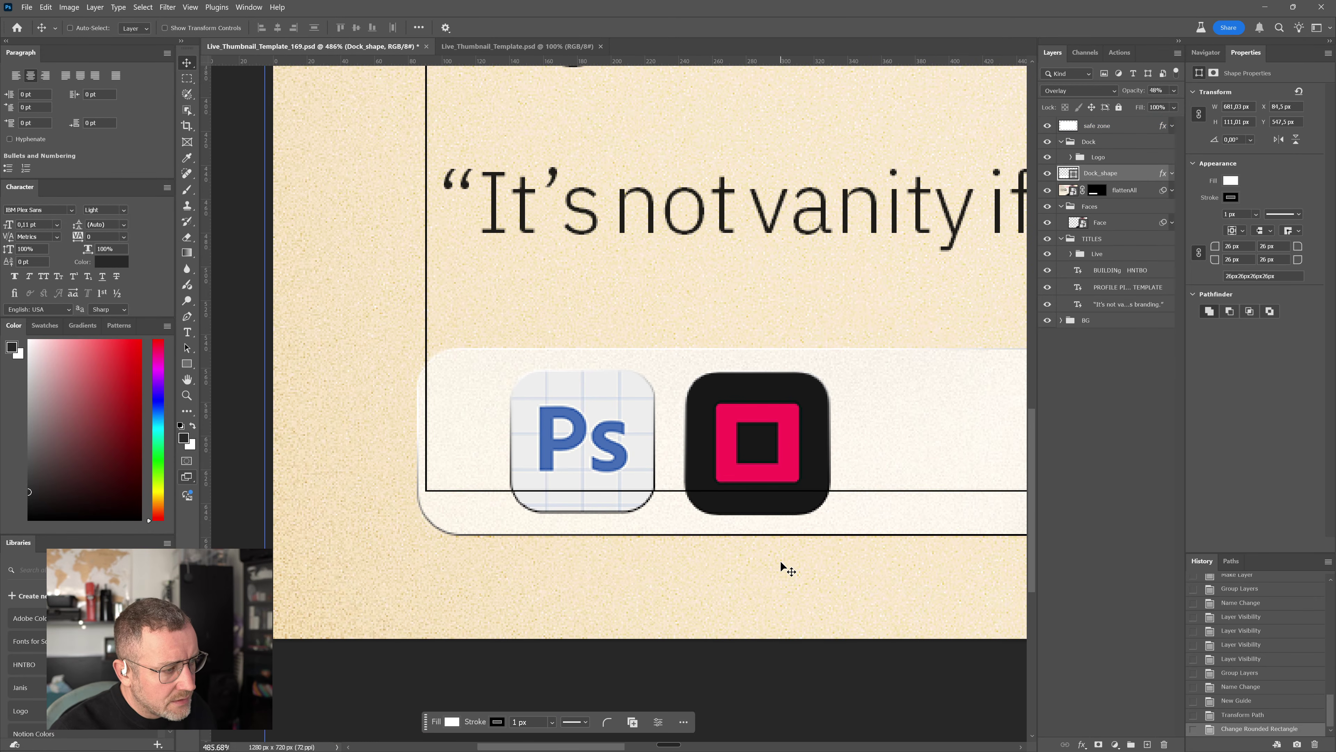
scroll(780, 561, up, 1)
key(ctrl+1)
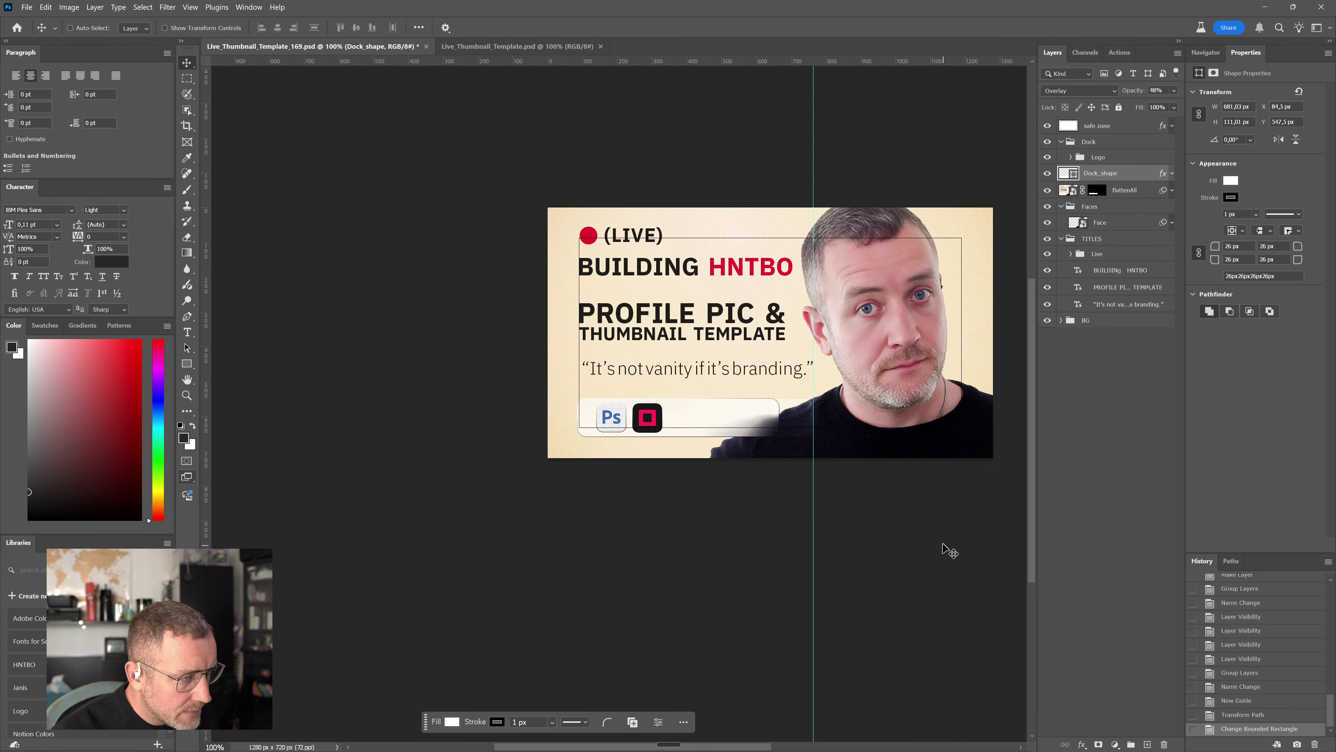
ctrl+click(1069, 180)
right_click(1096, 190)
click(1116, 218)
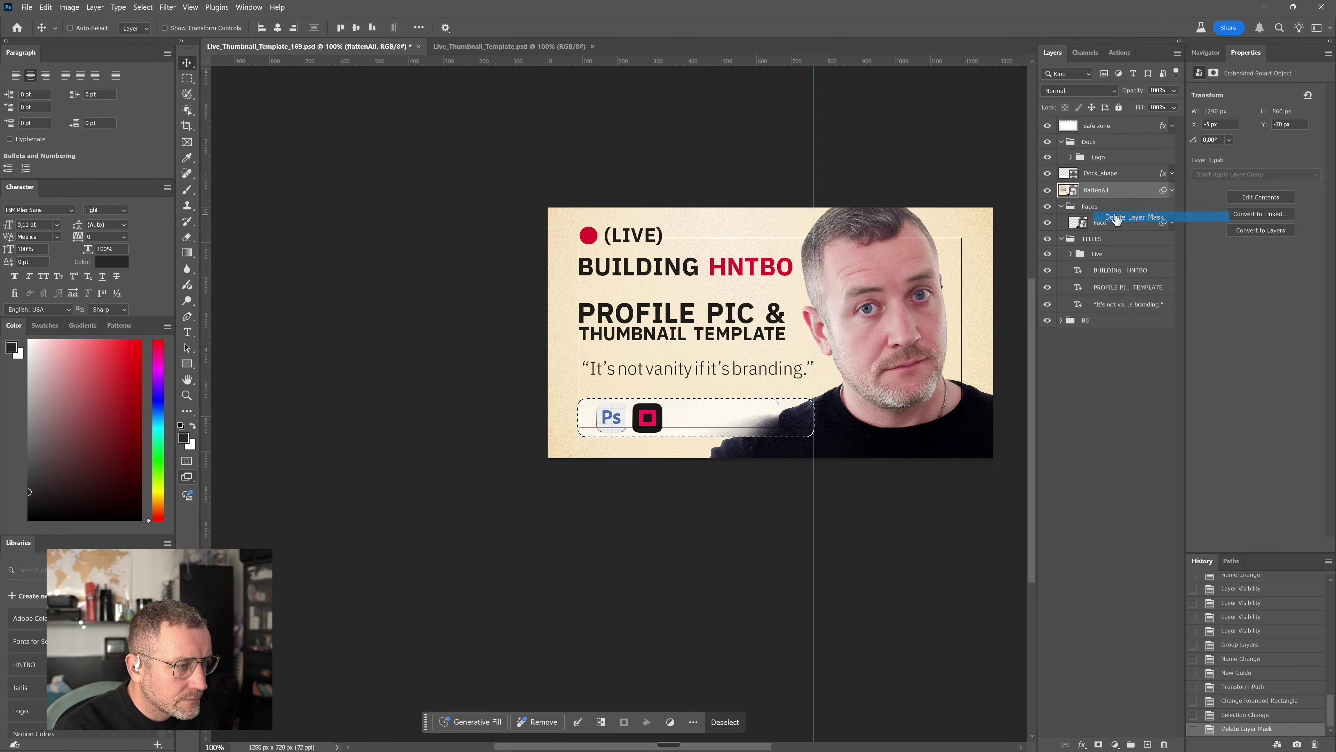
click(1099, 744)
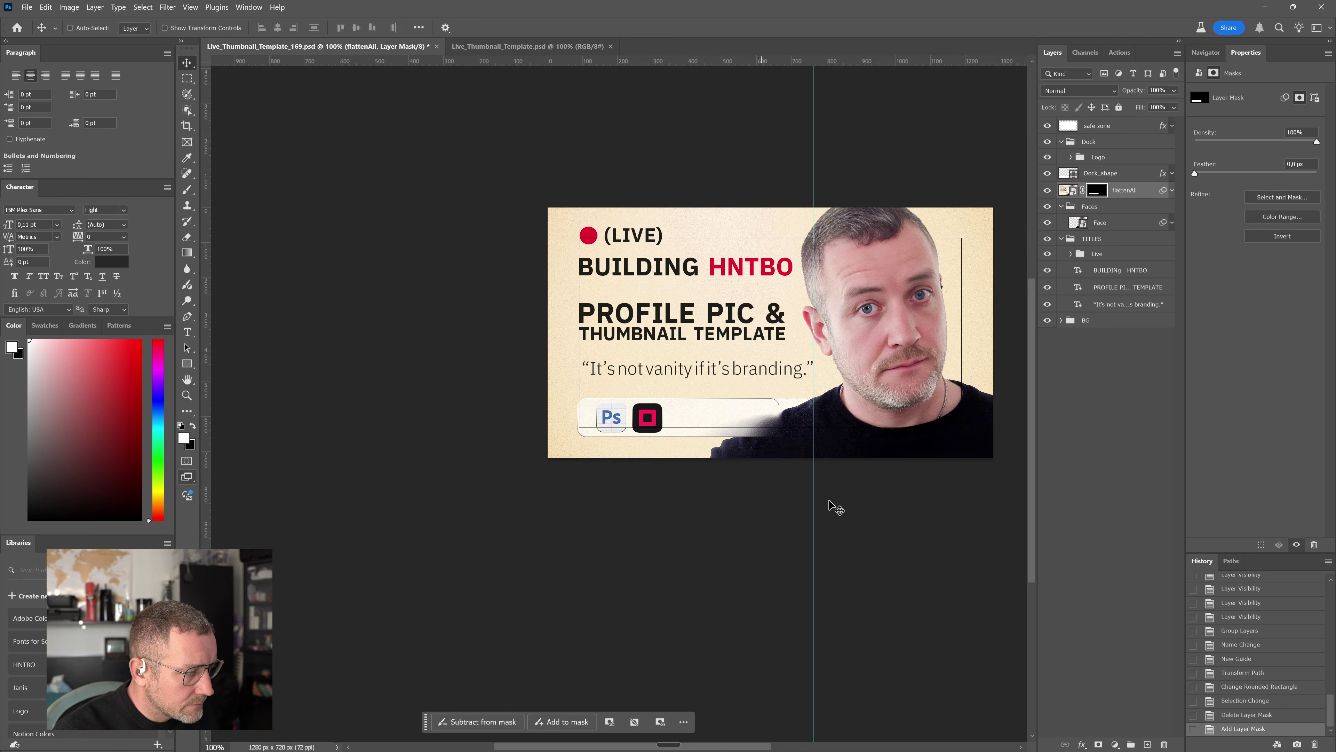
click(1048, 191)
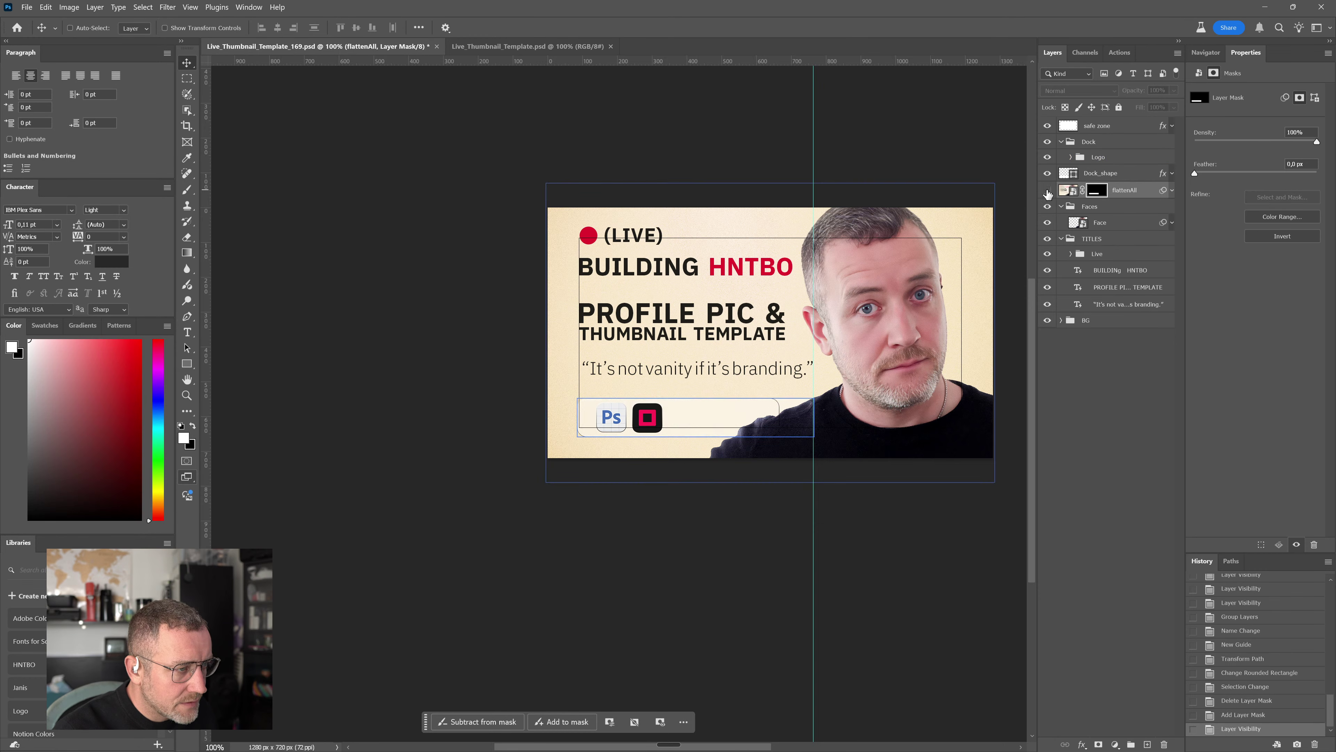
Select the Logo group together with Dock_shape and nudge them up to a combined Y position of 10 px
click(1078, 173)
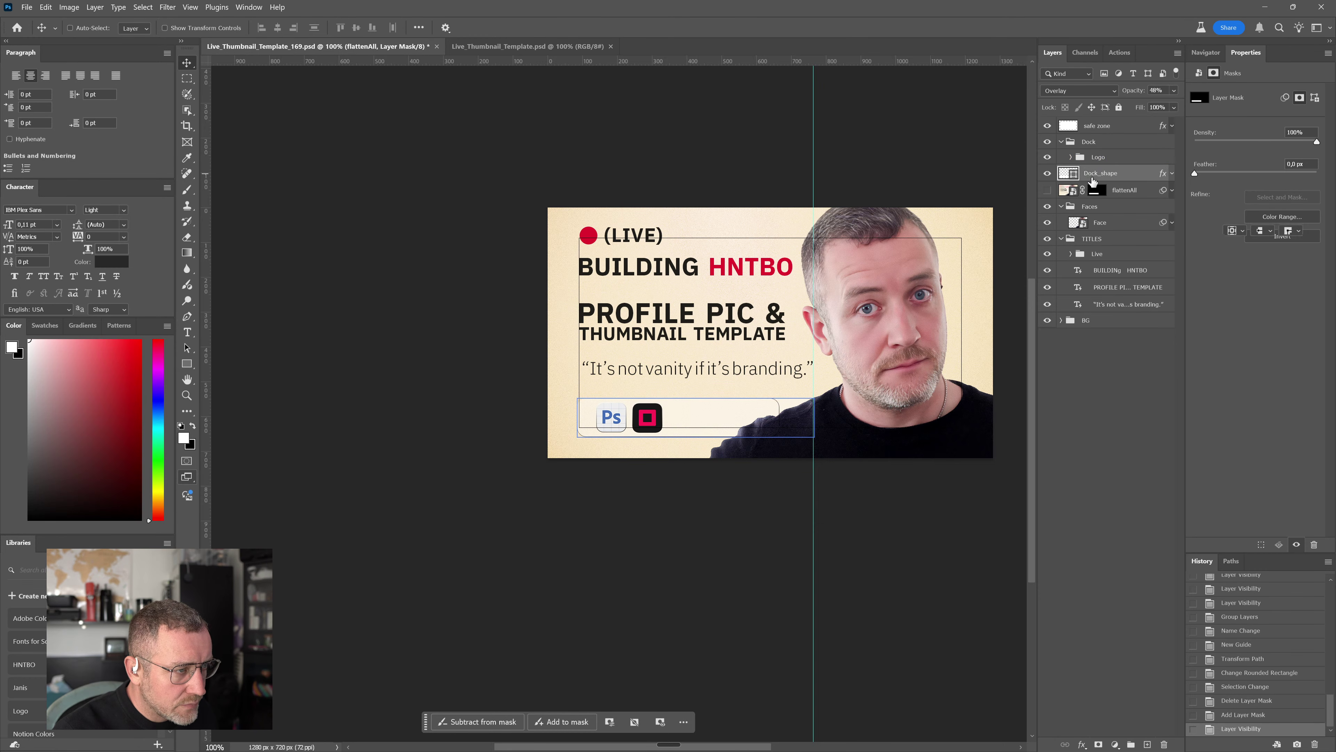
ctrl+click(1089, 169)
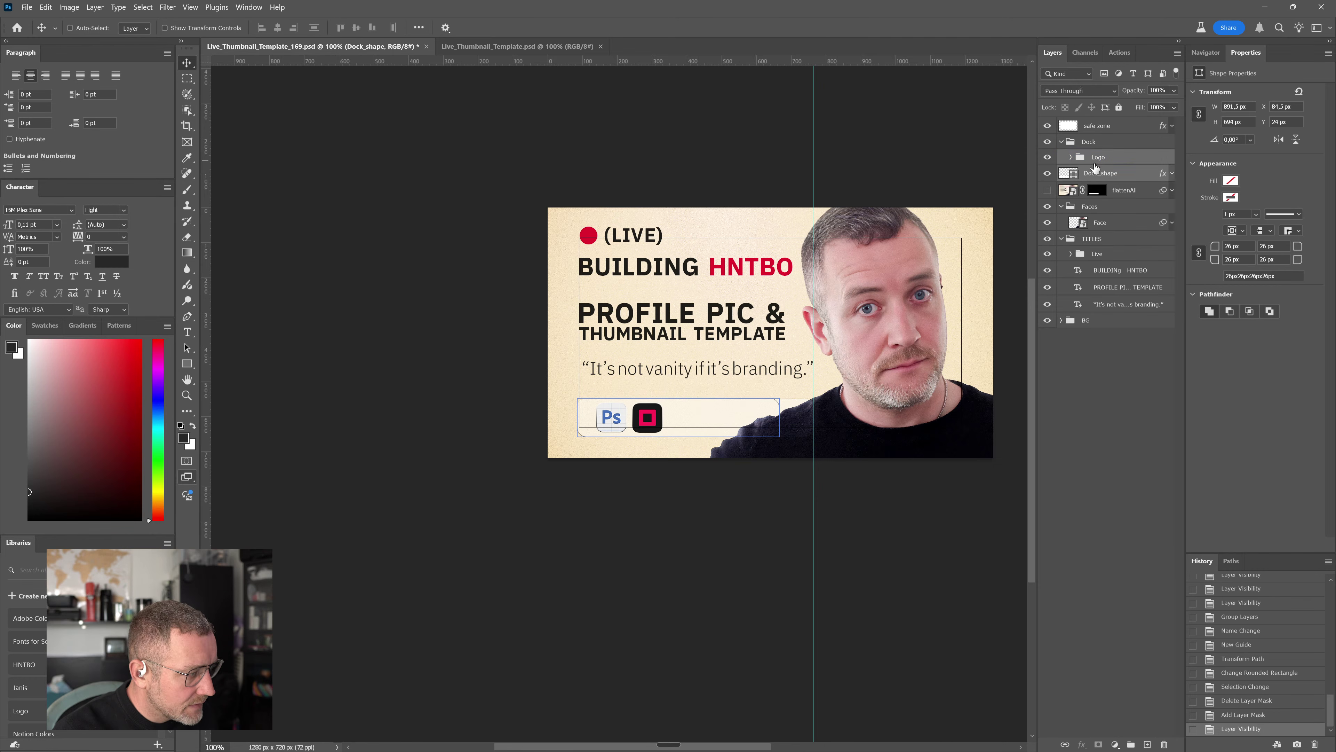
ctrl+click(945, 349)
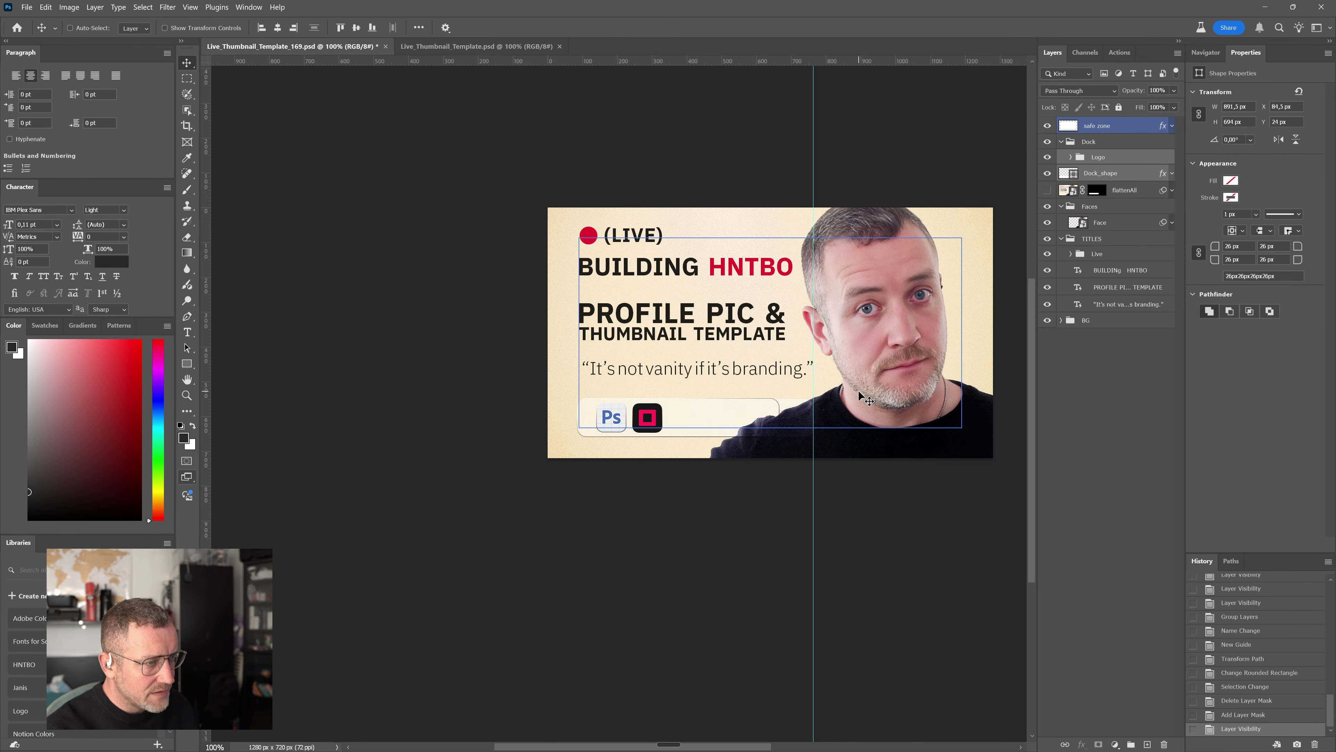
ctrl+click(1095, 124)
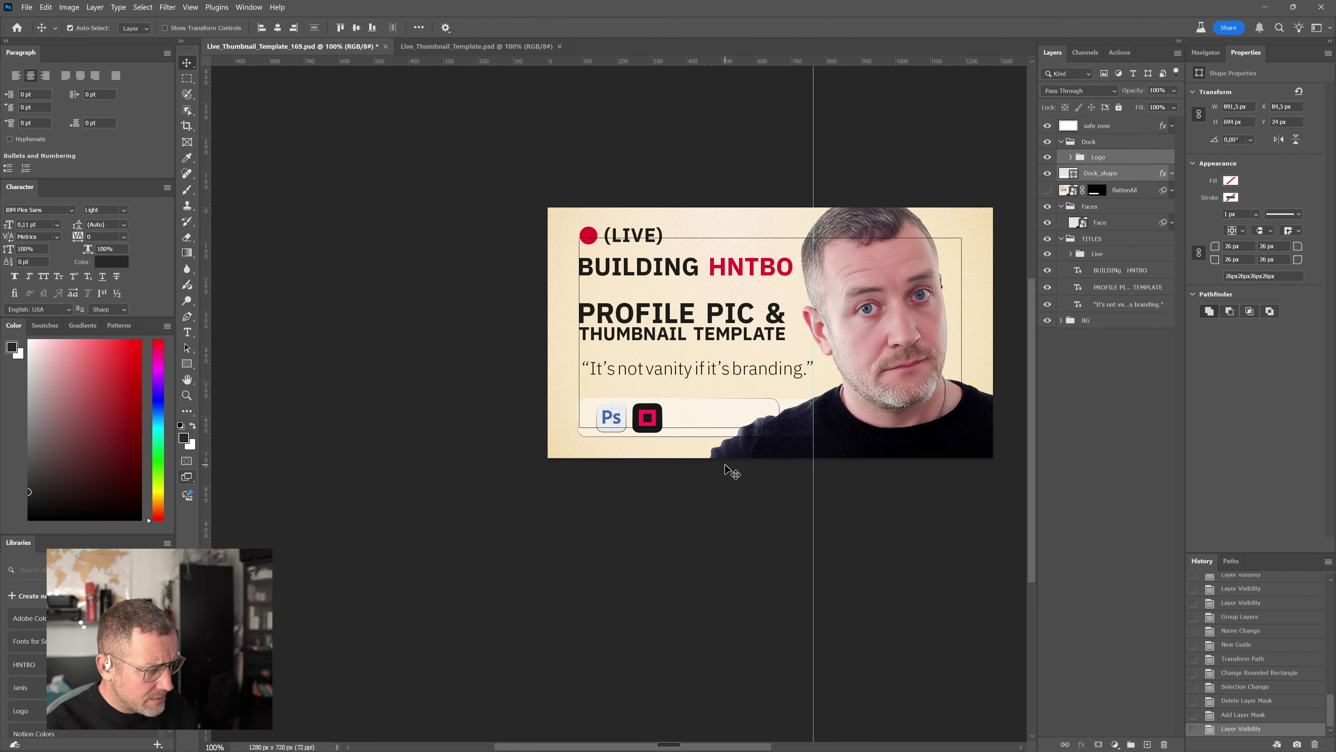
key(shift+Up)
key(shift+Up)
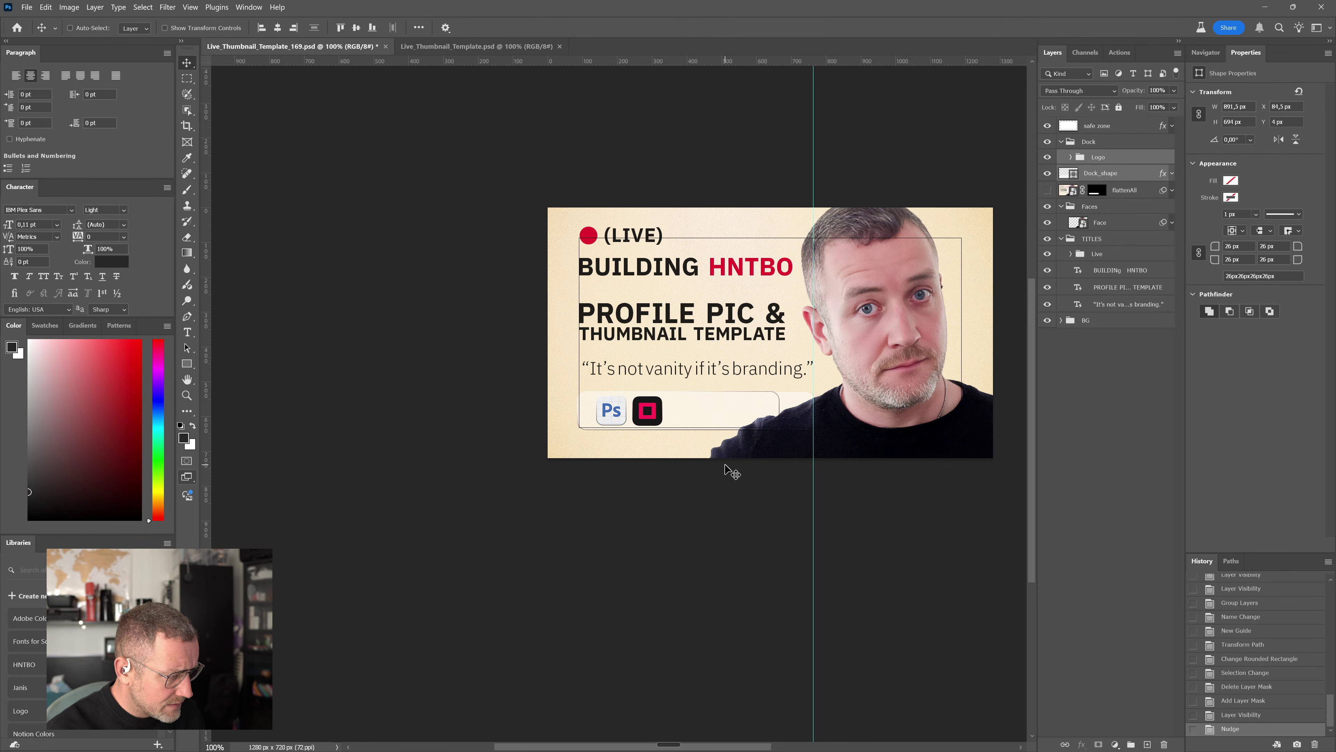
key(Down)
key(Down)
key(Down)
key(Down)
key(Down)
key(Down)
key(Down)
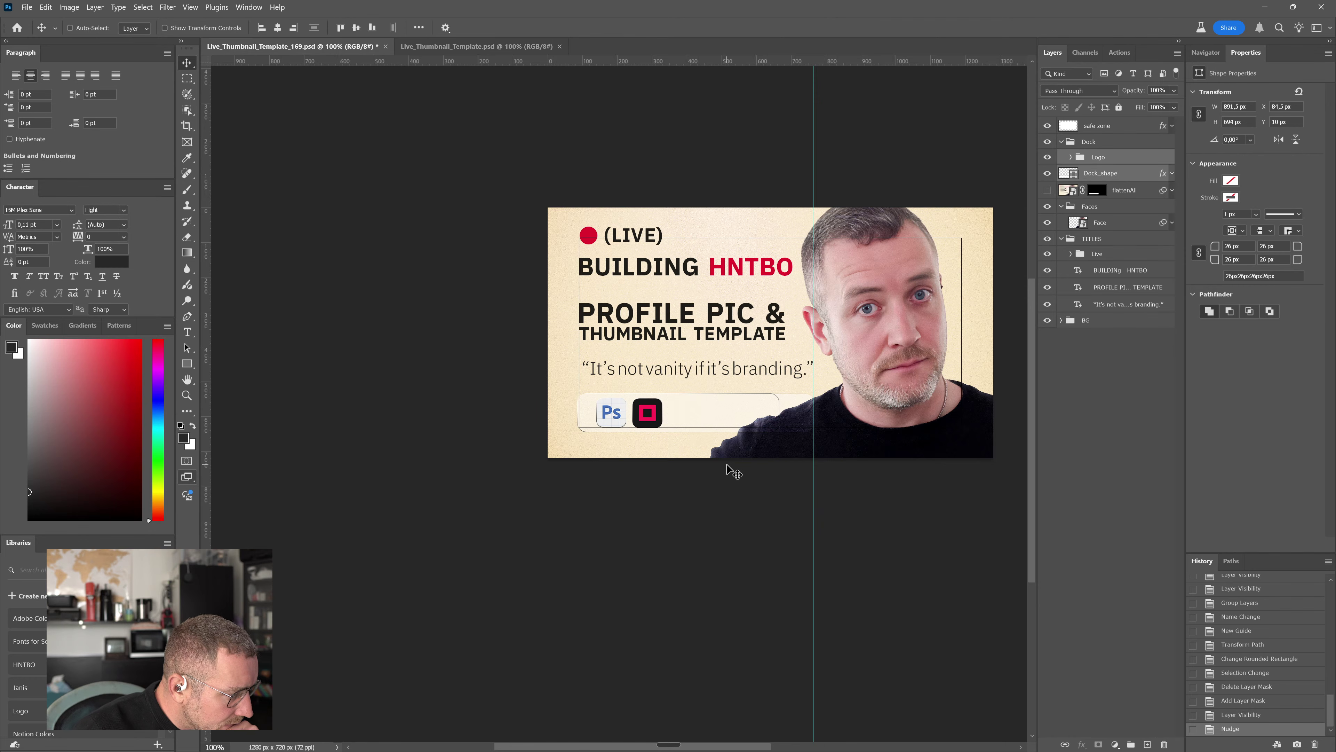
Nudge the Logo group and Dock_shape to the right until their combined X position is 90.5 px
key(Right)
key(Right)
key(Right)
key(Right)
key(Right)
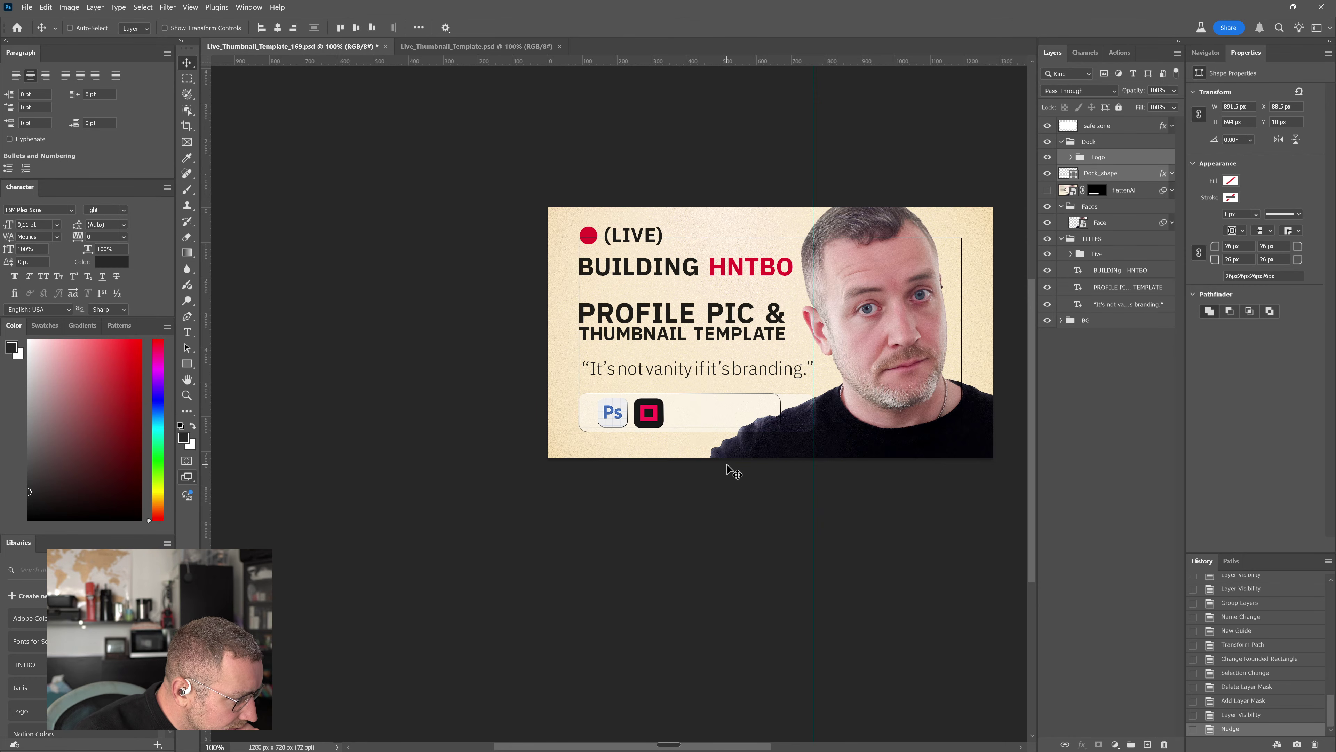
key(Right)
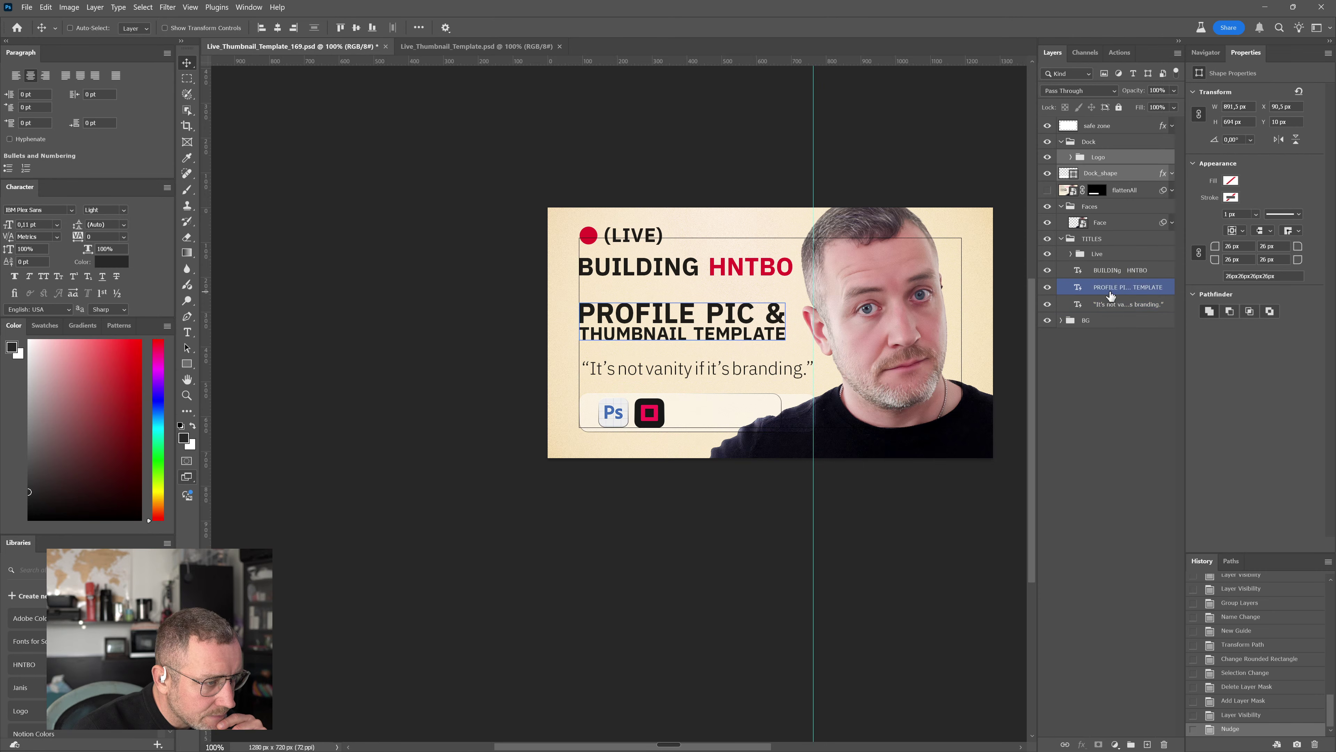
Nudge the "It's not vanity if it's branding." tagline down and align the left edges of the three title text layers
click(1112, 304)
key(Down)
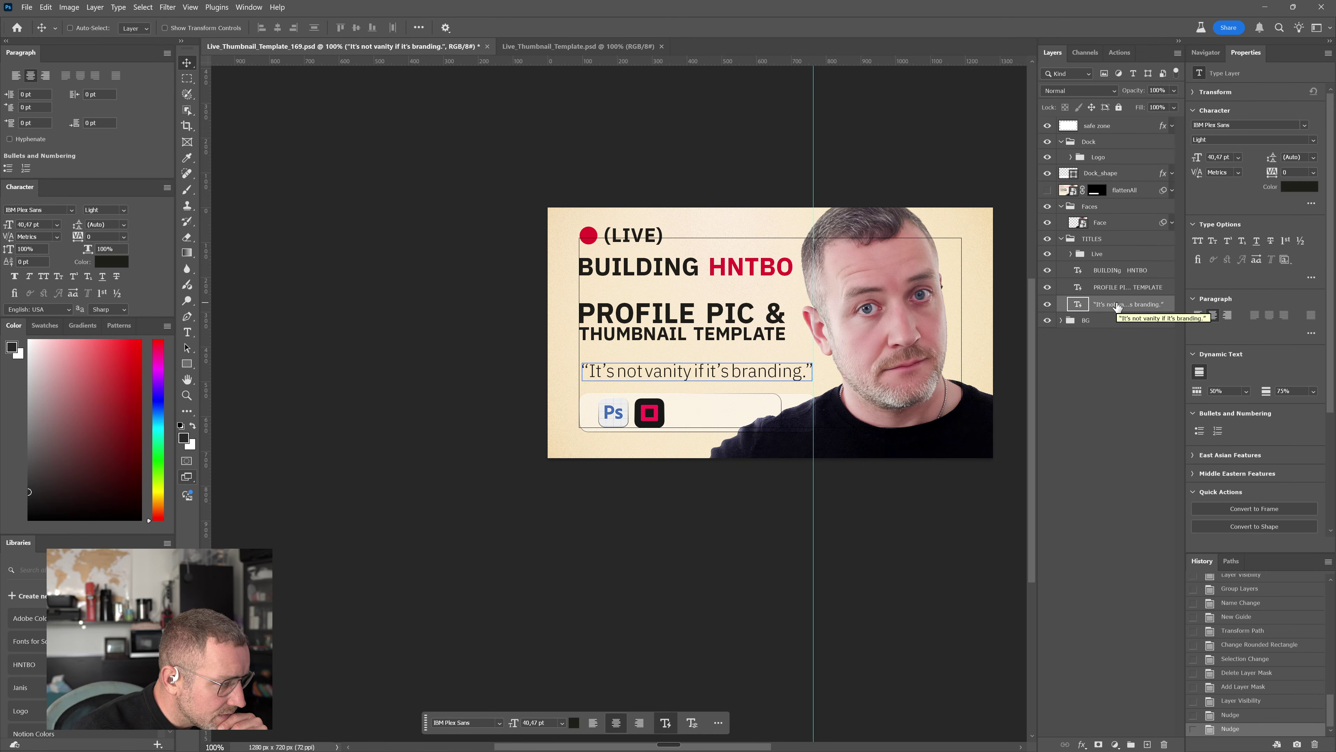
shift+click(1121, 270)
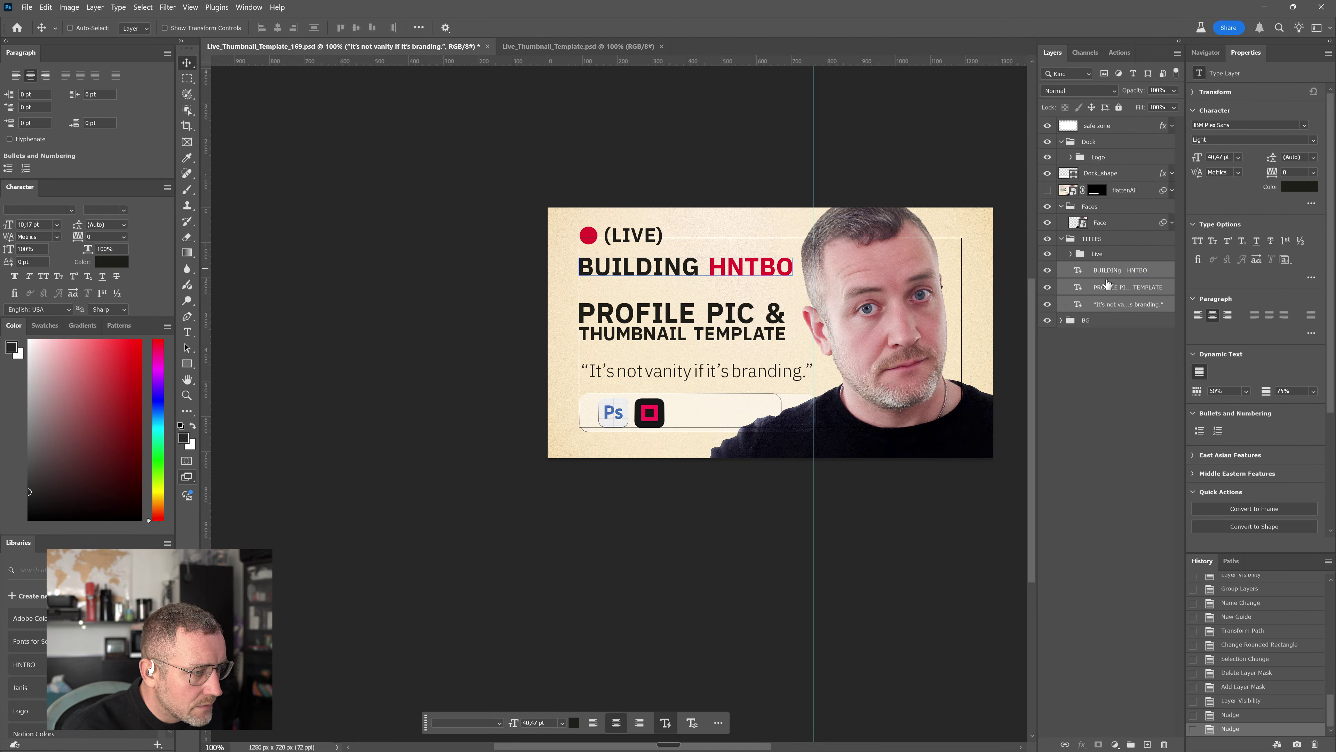
click(262, 29)
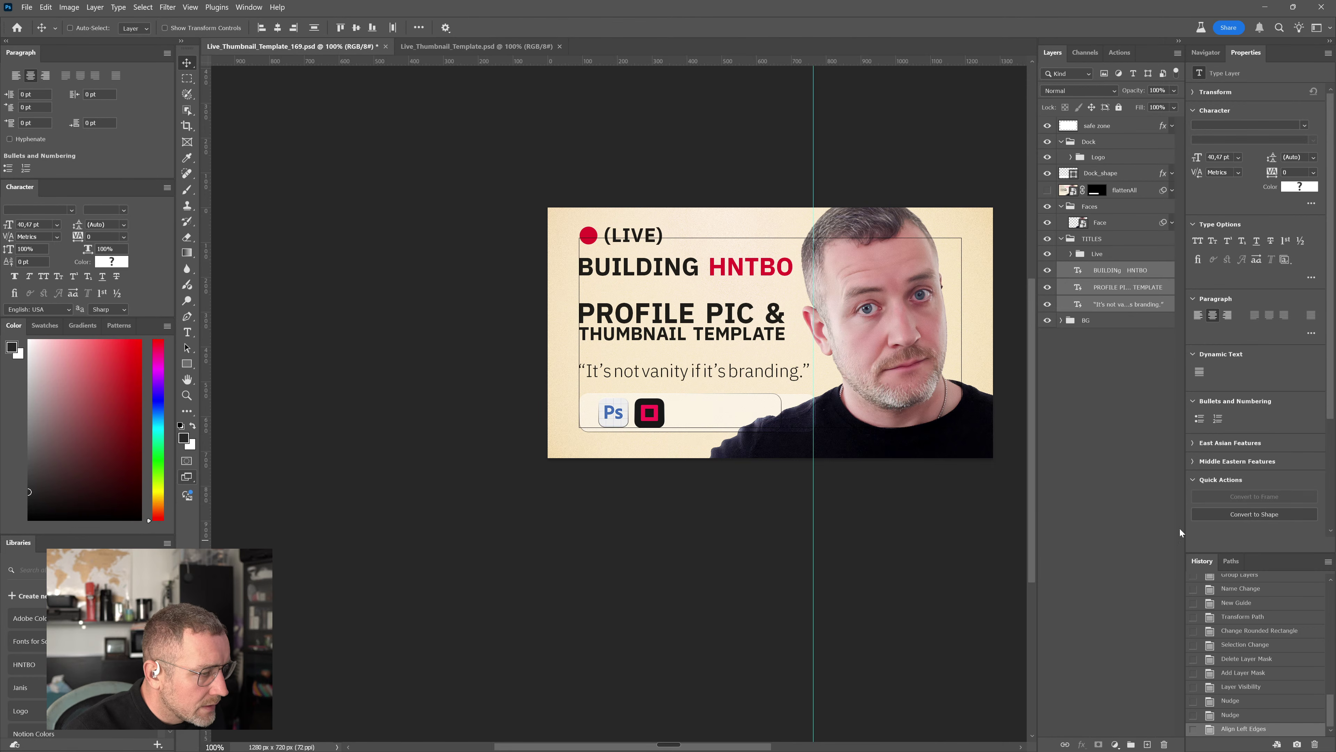
click(1125, 400)
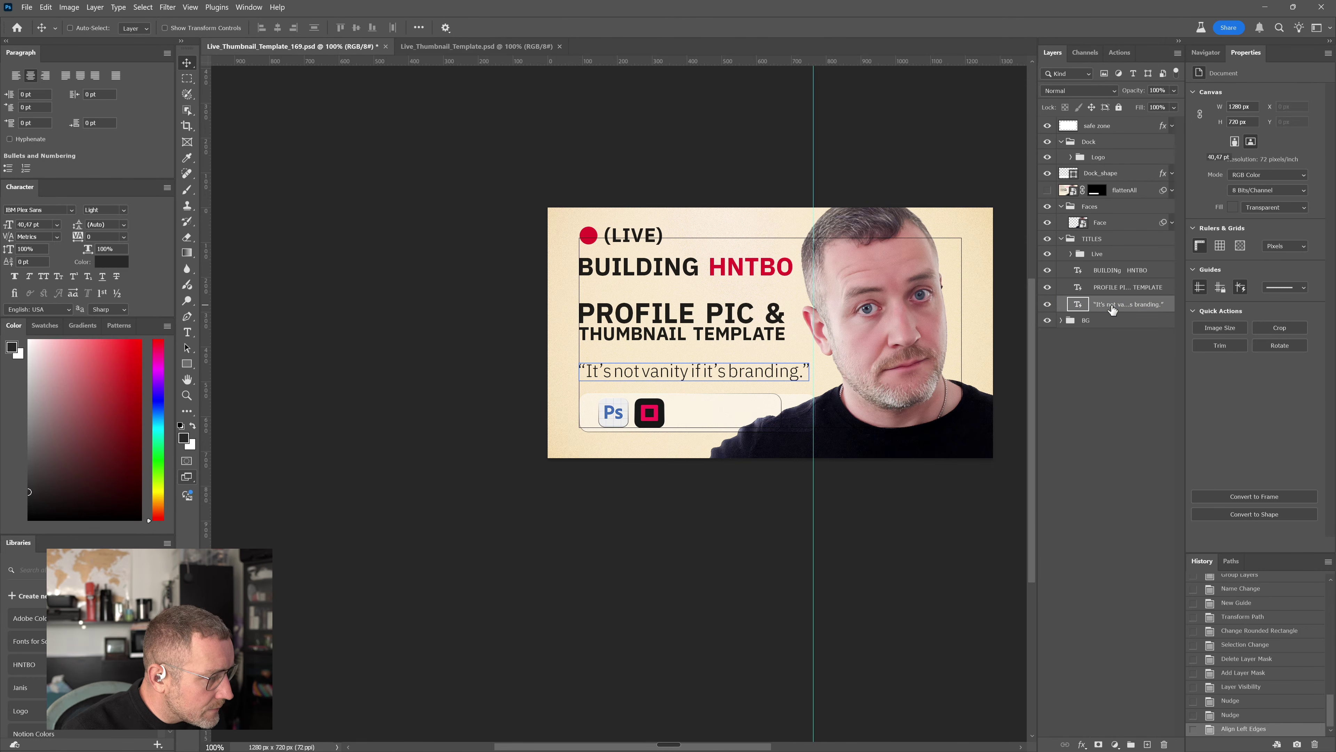
Nudge the "It's not vanity if it's branding." tagline a further 10 px down and clear the layer selection
click(1112, 310)
key(shift+Down)
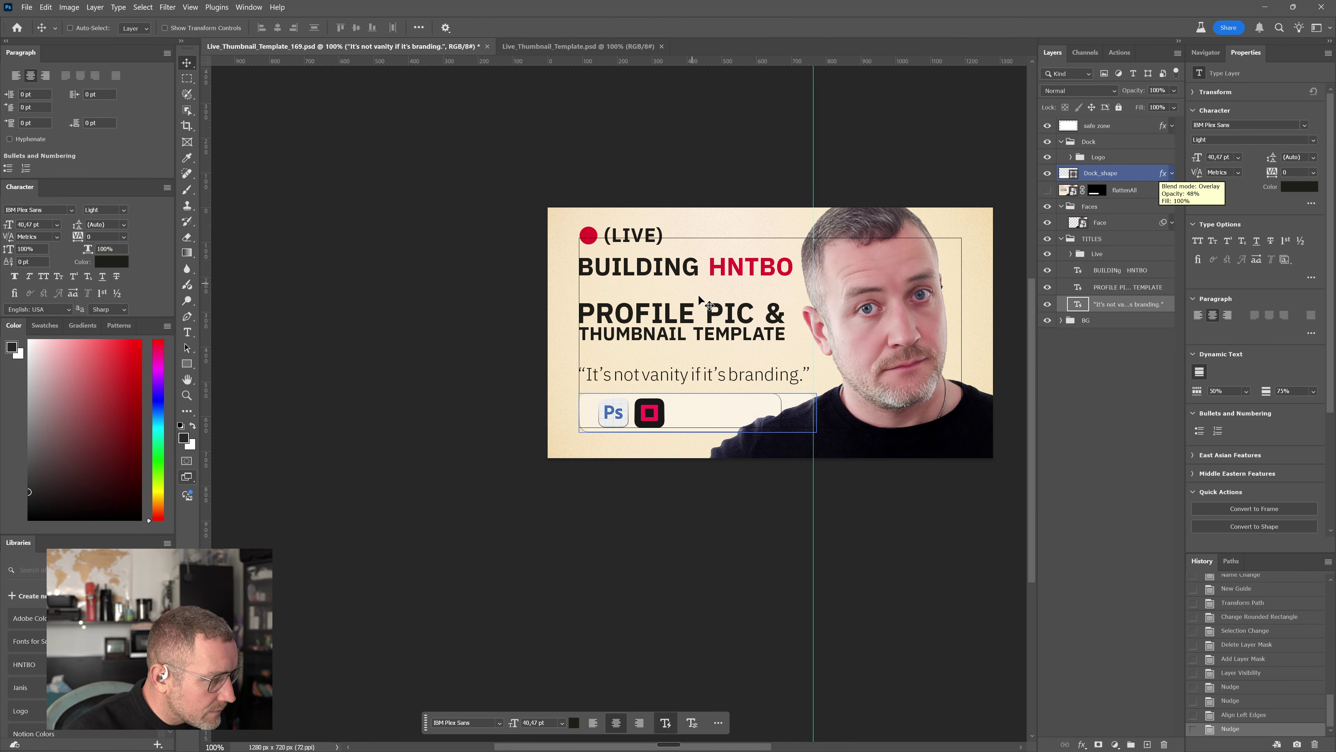
click(1125, 291)
click(1118, 305)
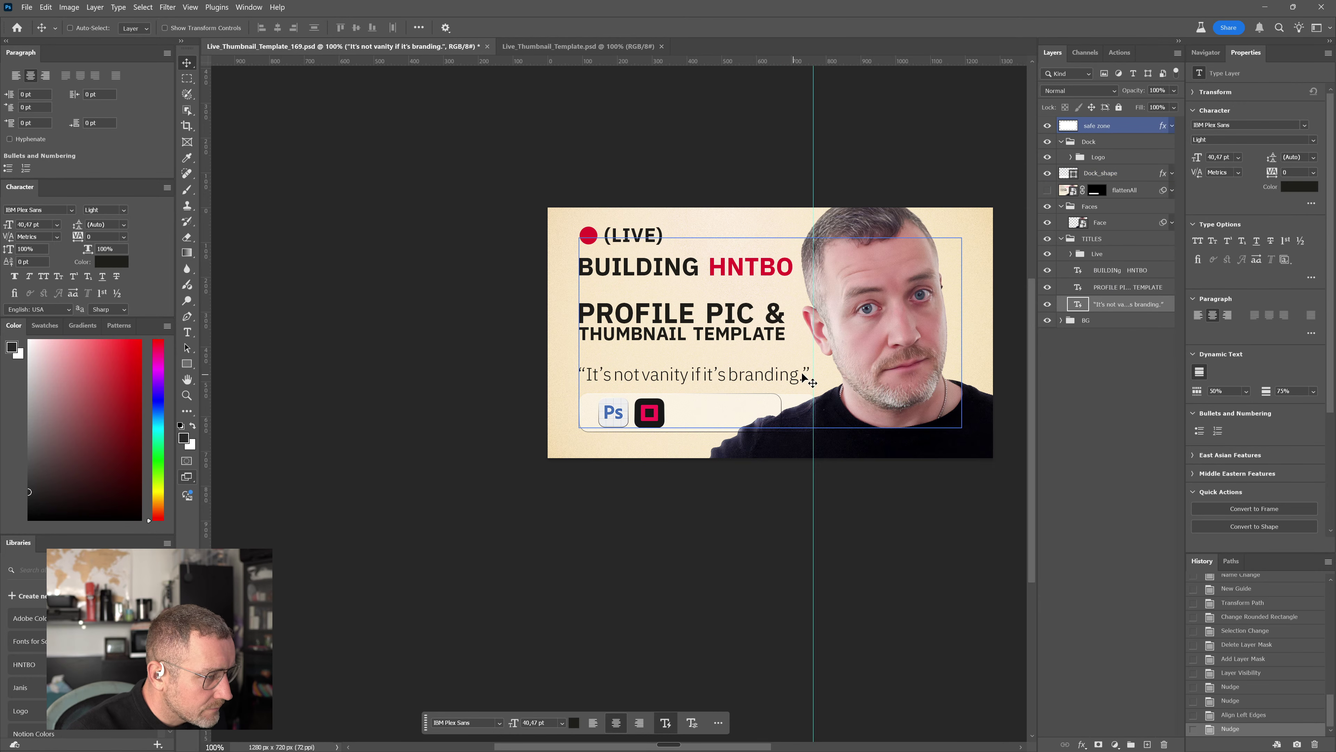
click(1146, 383)
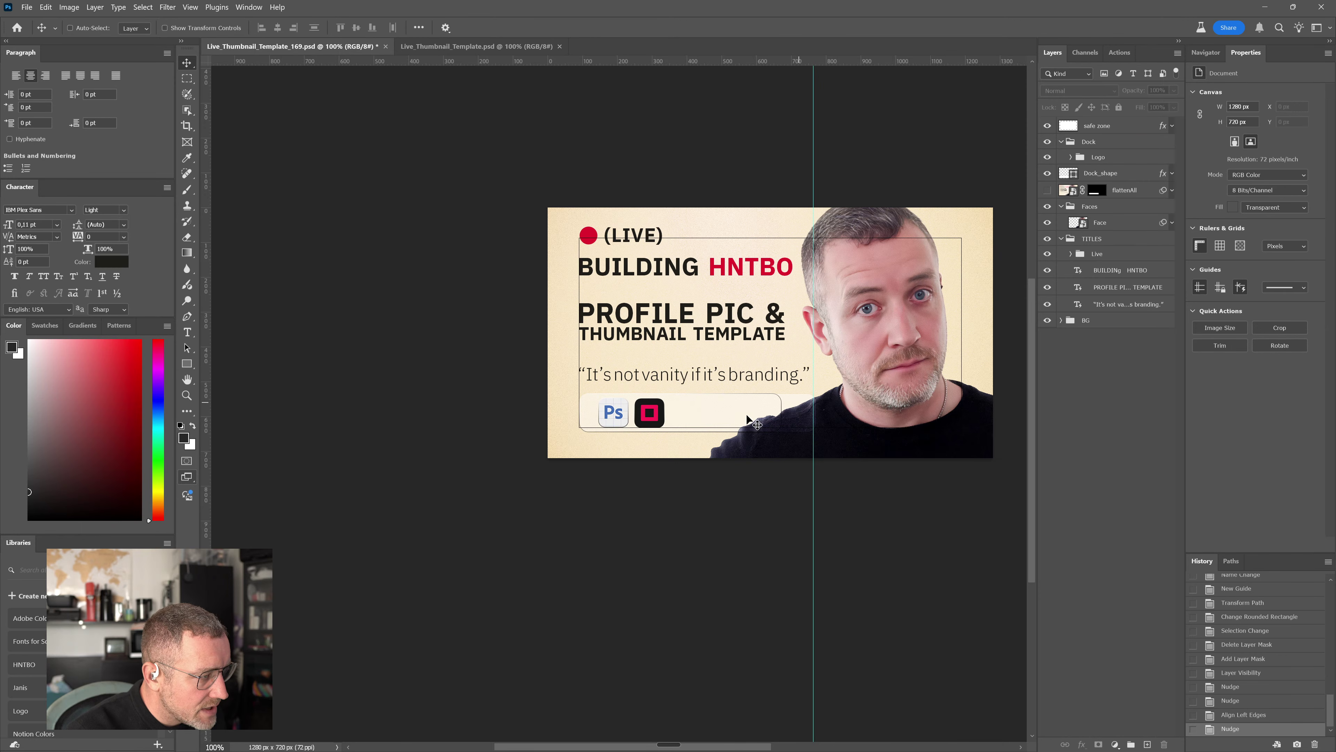
ctrl+click(739, 428)
ctrl+click(669, 500)
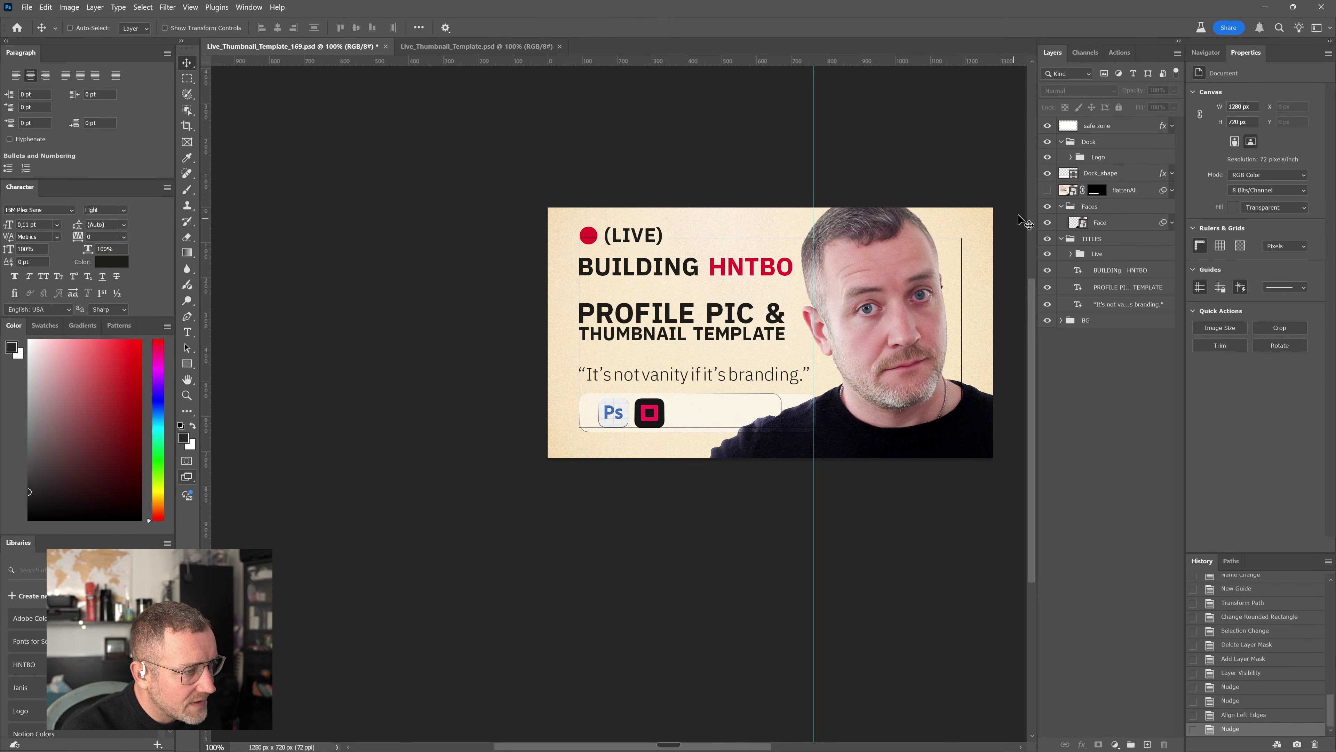
Scale the Logo group and Dock_shape together to 78.41% and reposition them at X 90.88 px with the Free Transform command
click(1099, 173)
shift+click(1099, 157)
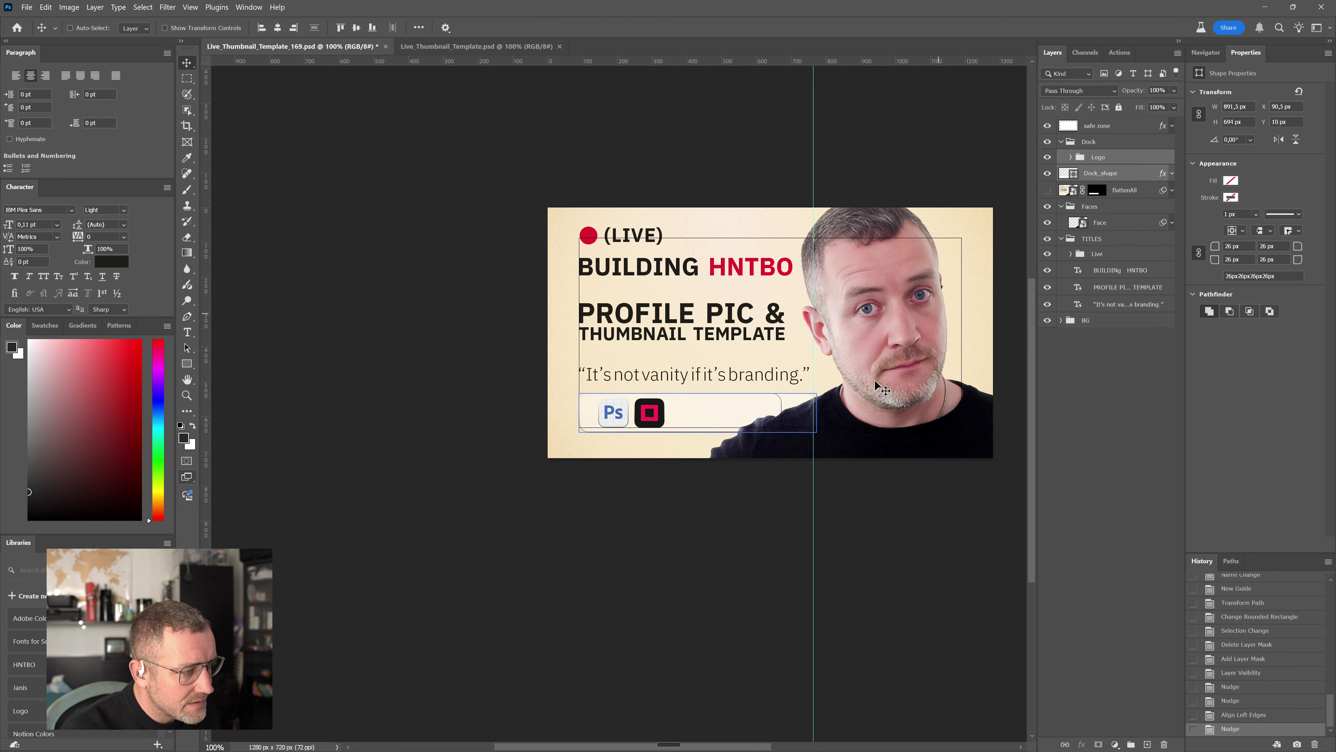
key(ctrl+t)
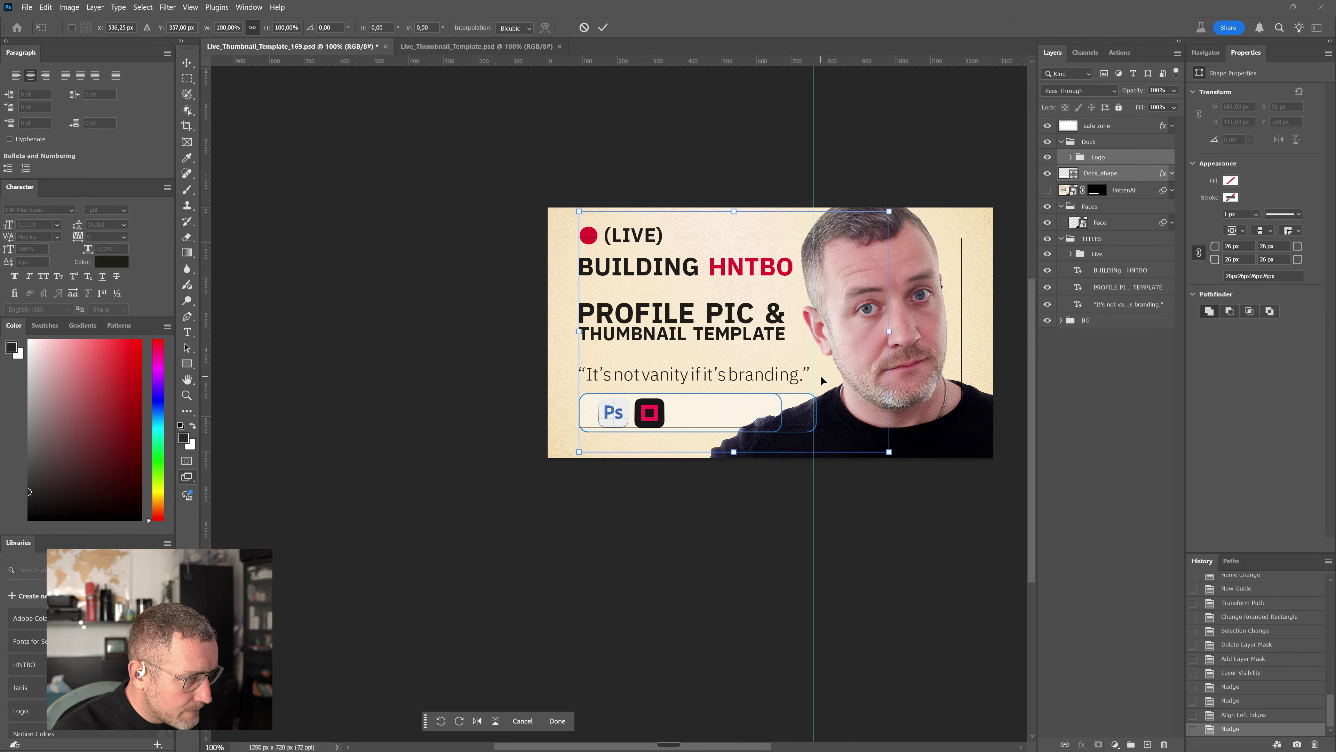
drag(888, 211, 836, 282)
drag(671, 422, 678, 417)
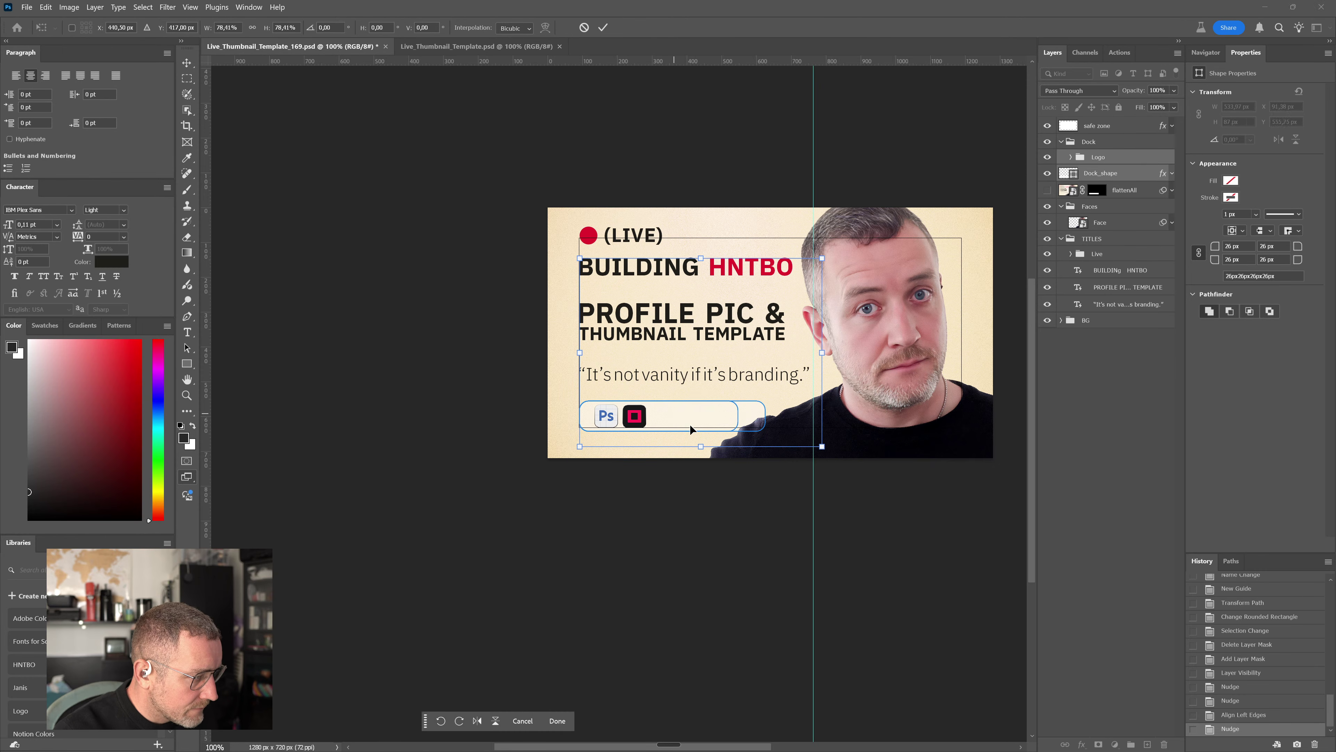
key(Return)
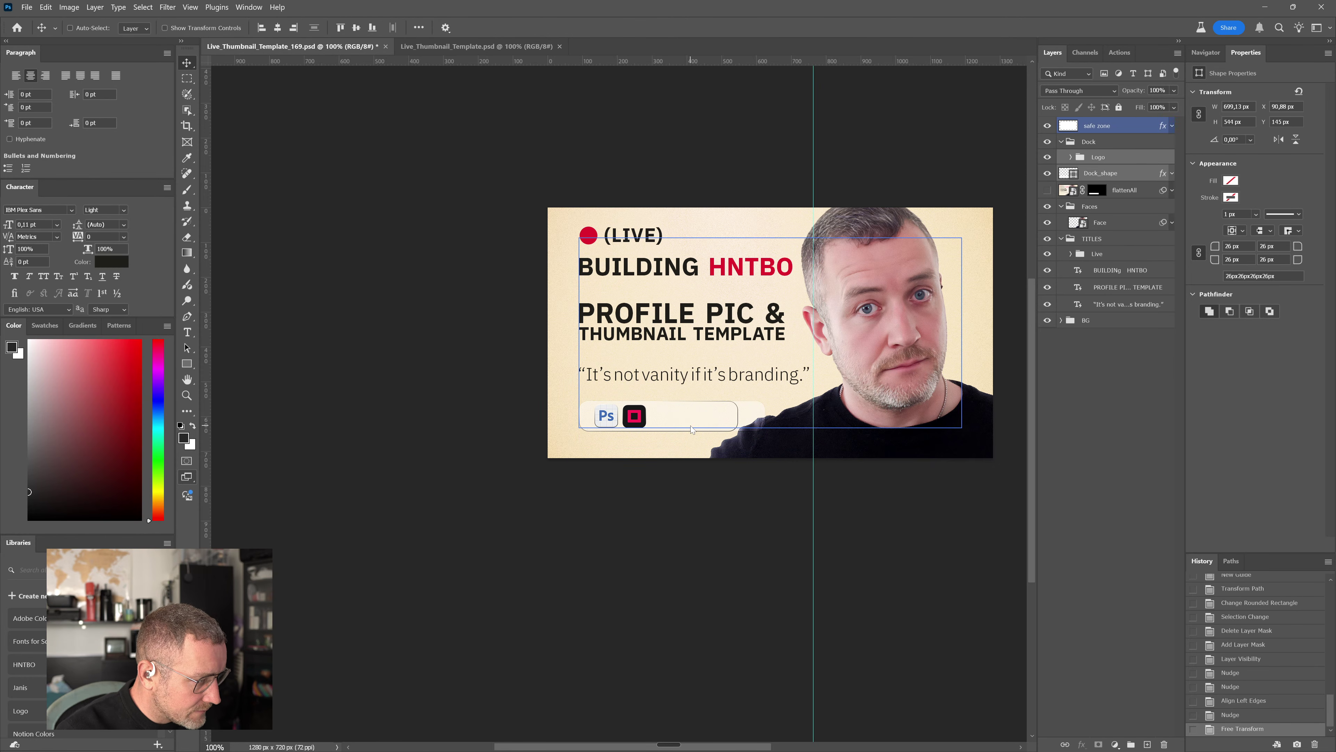
click(707, 475)
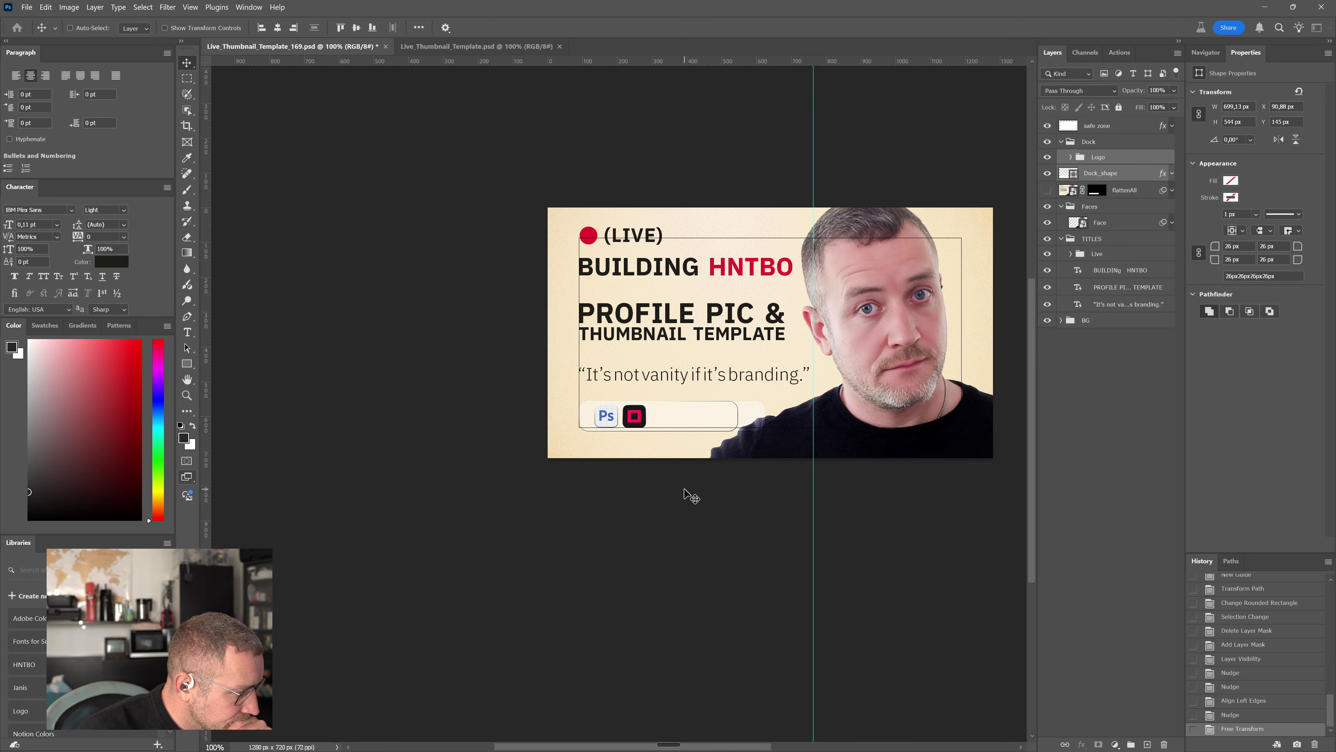
Widen Dock_shape to 671.25 px with Free Transform, extending its right edge to the vertical guide
click(1123, 190)
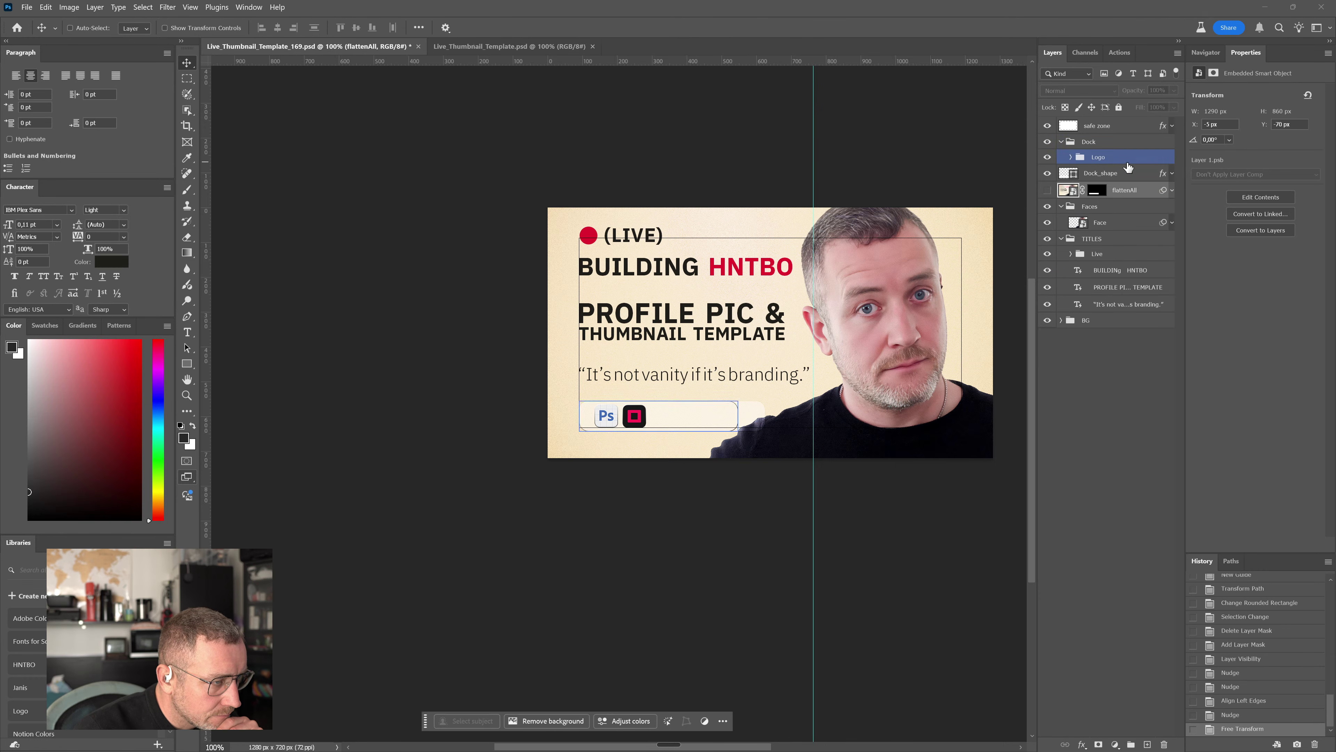
key(alt+bracketright)
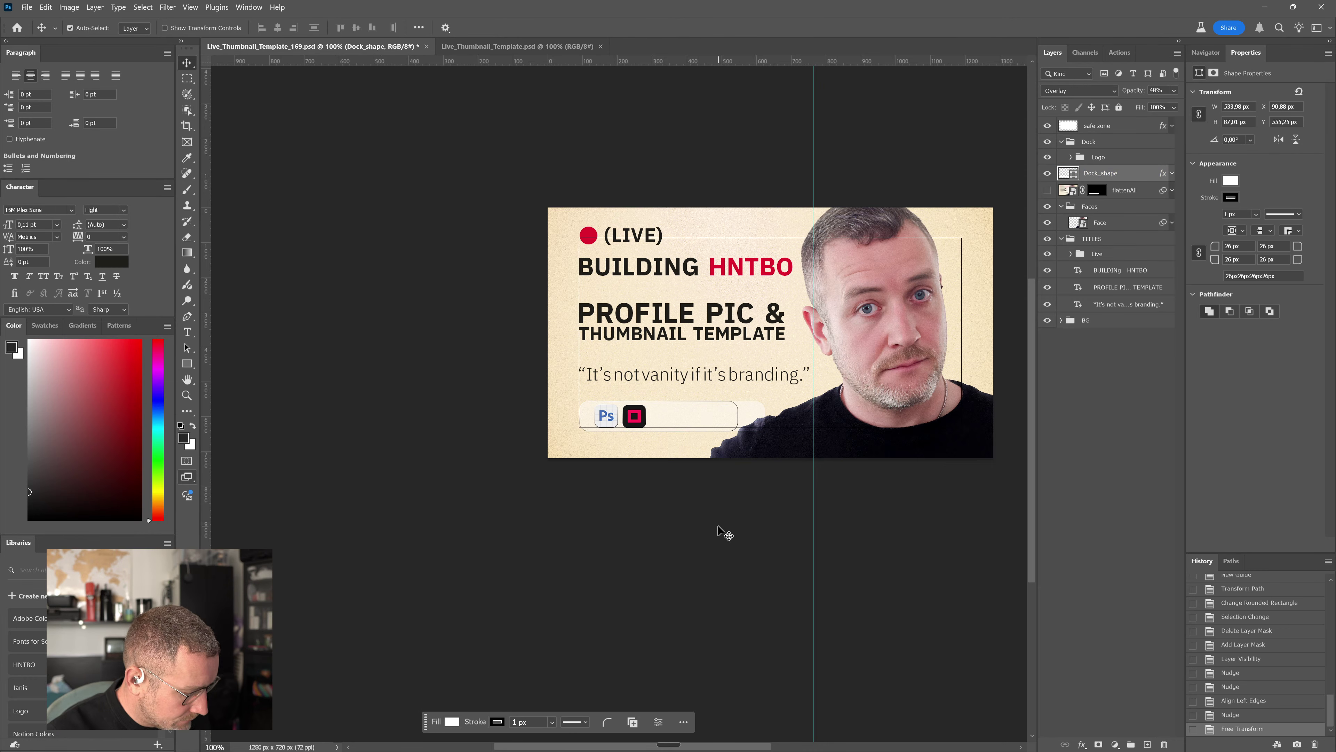
key(ctrl+t)
drag(765, 416, 816, 418)
key(Return)
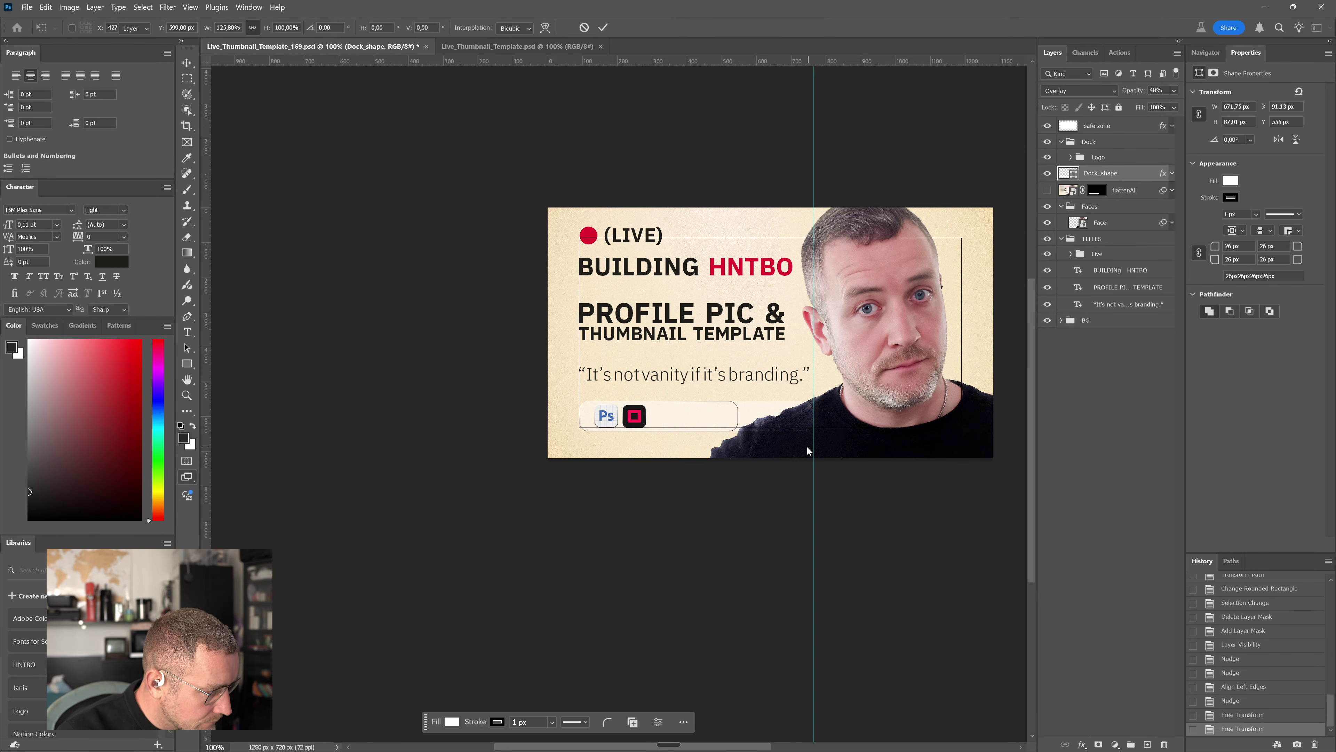
Try to shift the tagline text lower towards the dock, and undo the moves
click(1119, 308)
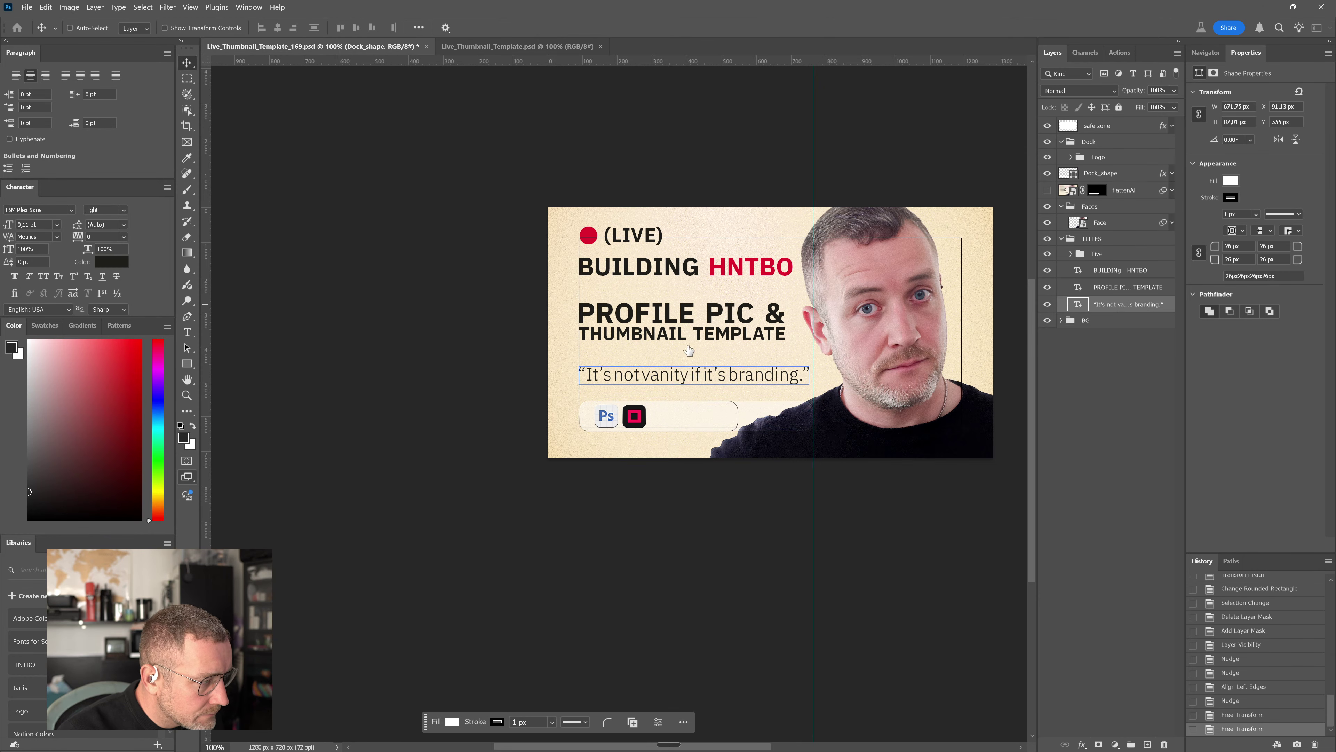
drag(678, 380, 681, 384)
key(ctrl+z)
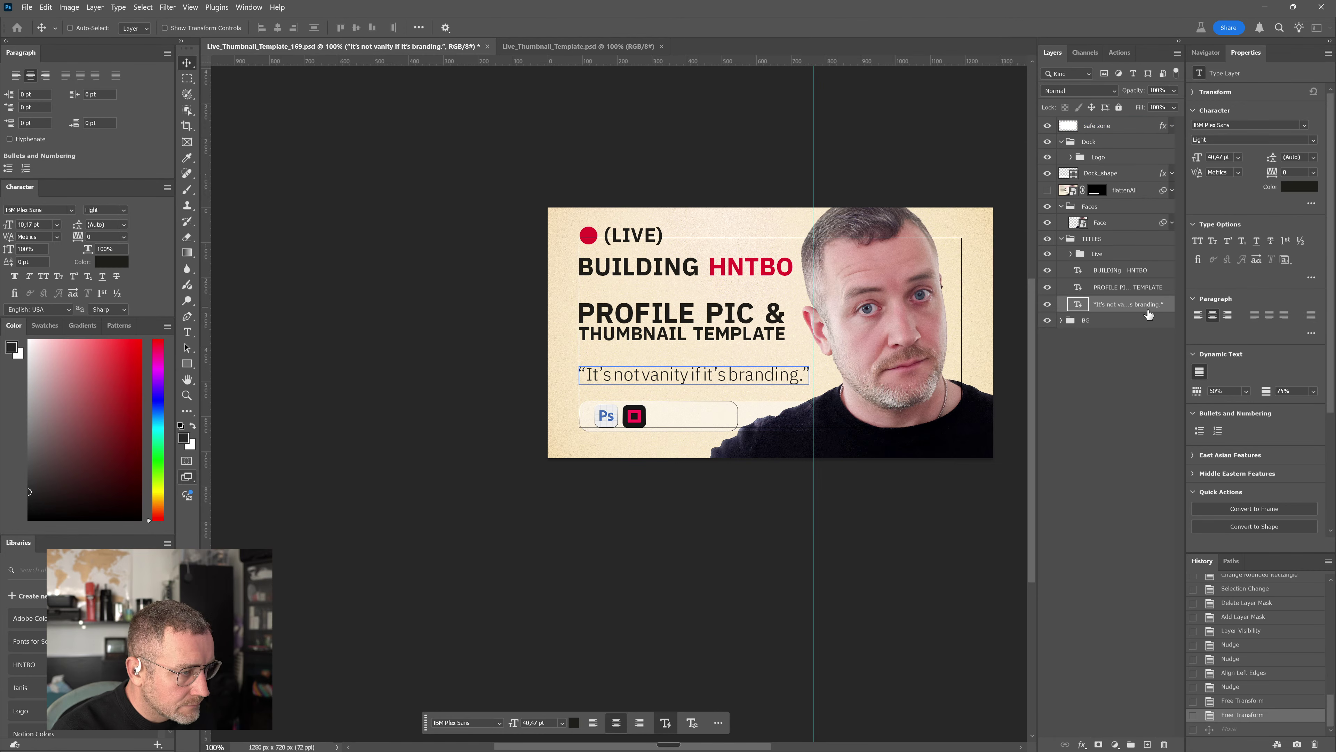
key(Down)
key(Down)
key(Down)
key(Down)
key(Down)
key(Down)
key(Down)
key(Down)
key(Down)
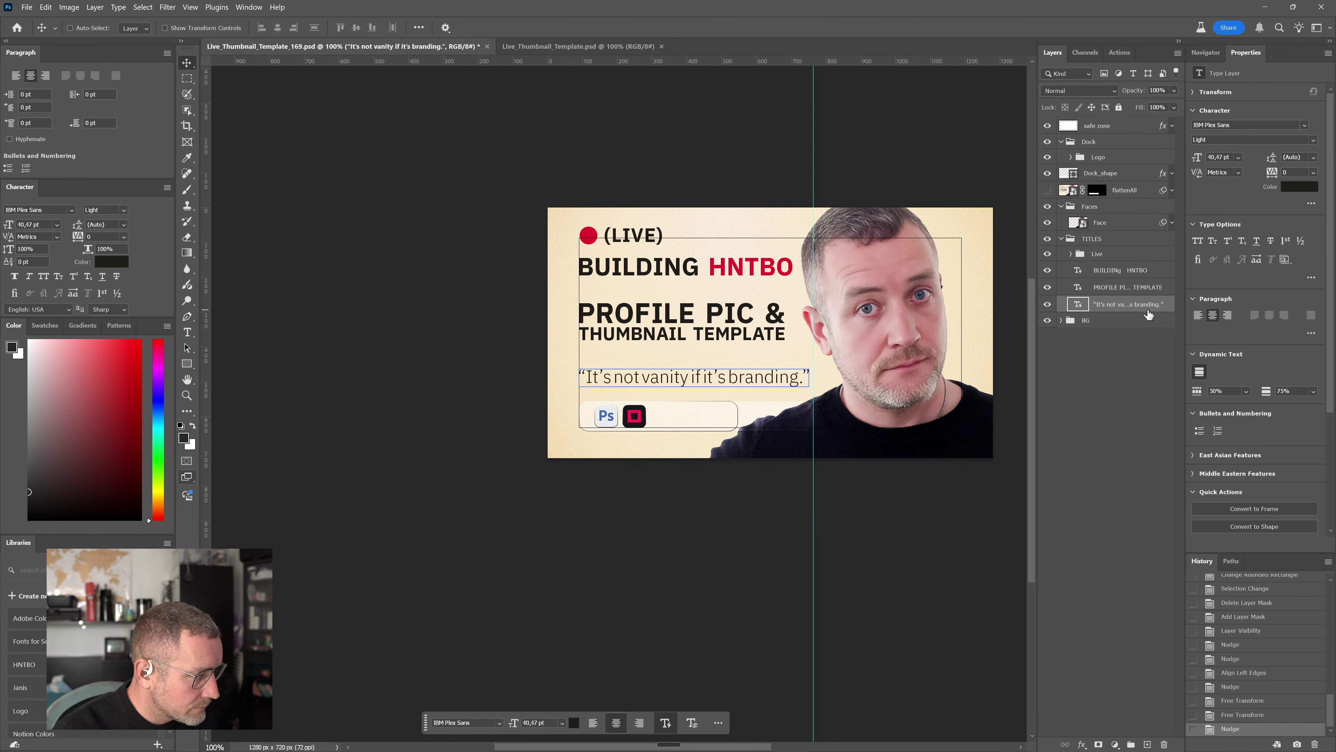
key(ctrl)
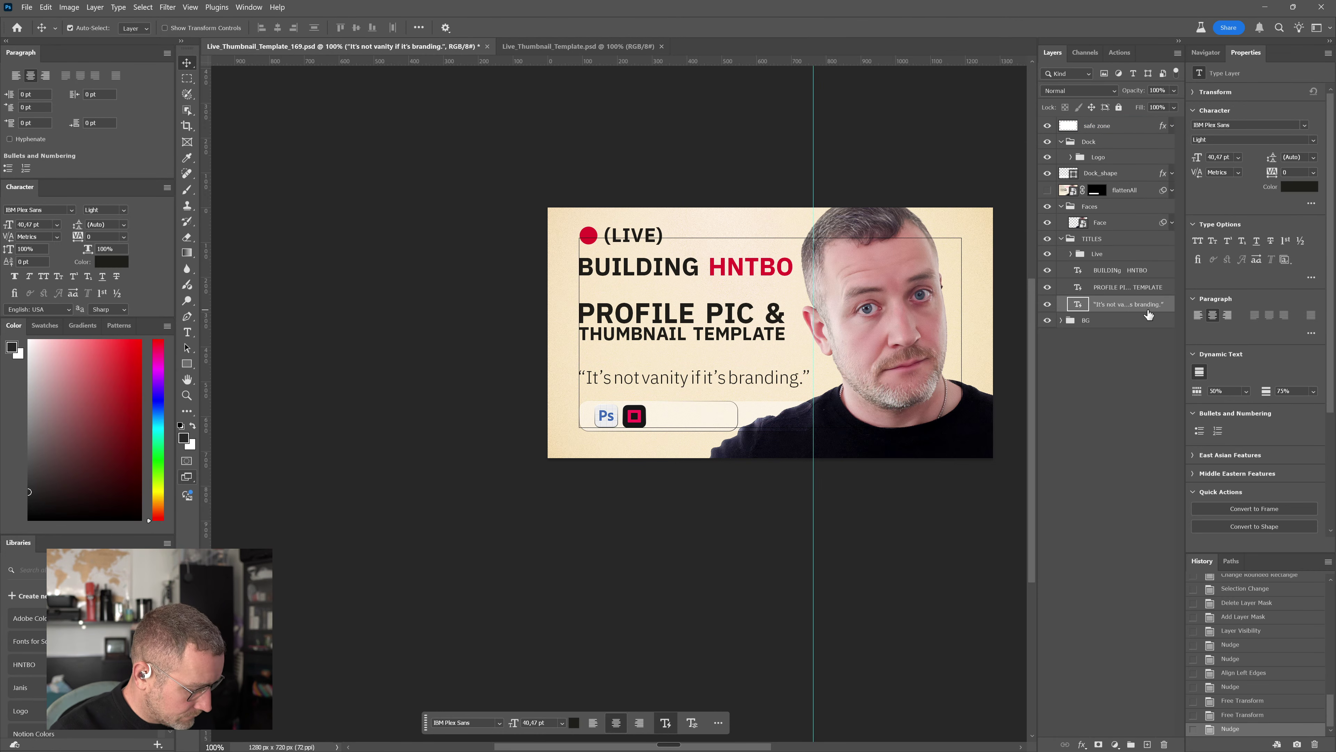
key(ctrl+z)
key(ctrl+z)
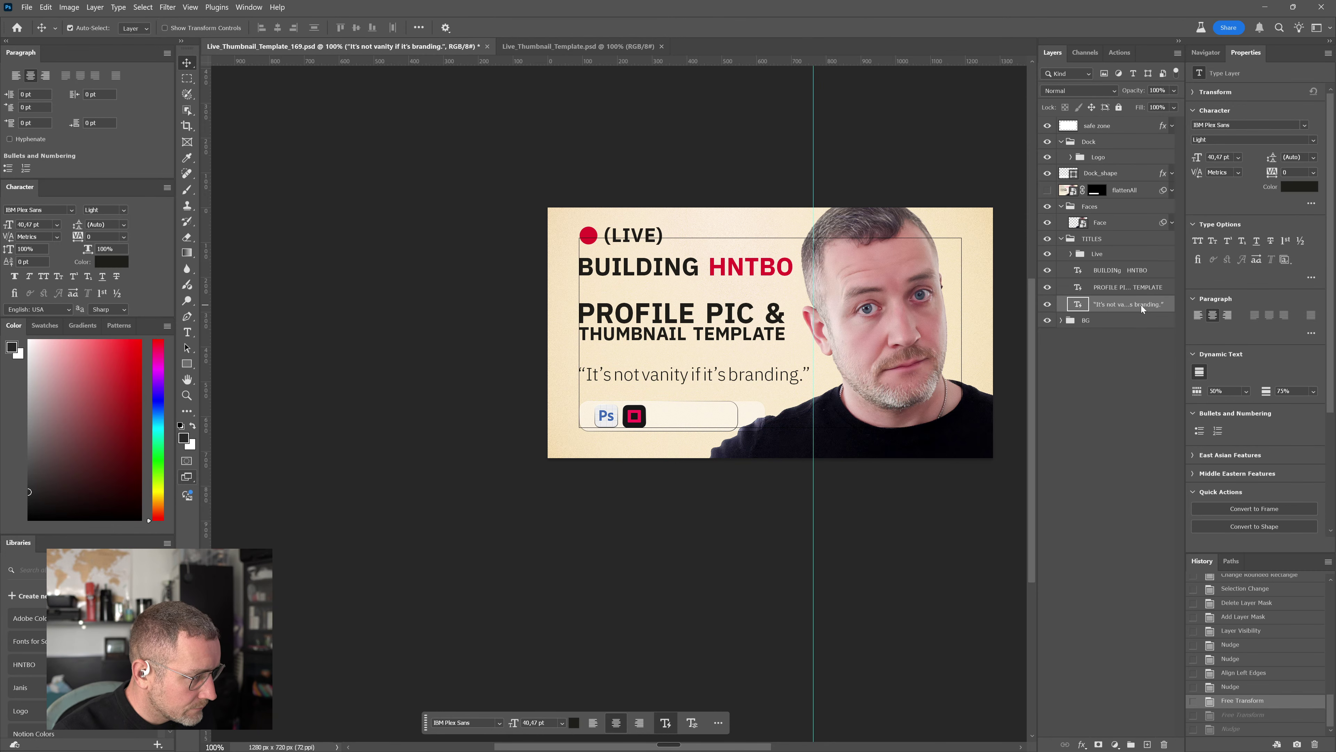
key(ctrl+shift+z)
Move the whole TITLES group down about 30 px so the (LIVE) line fits inside the safe zone's upper edge
click(1107, 241)
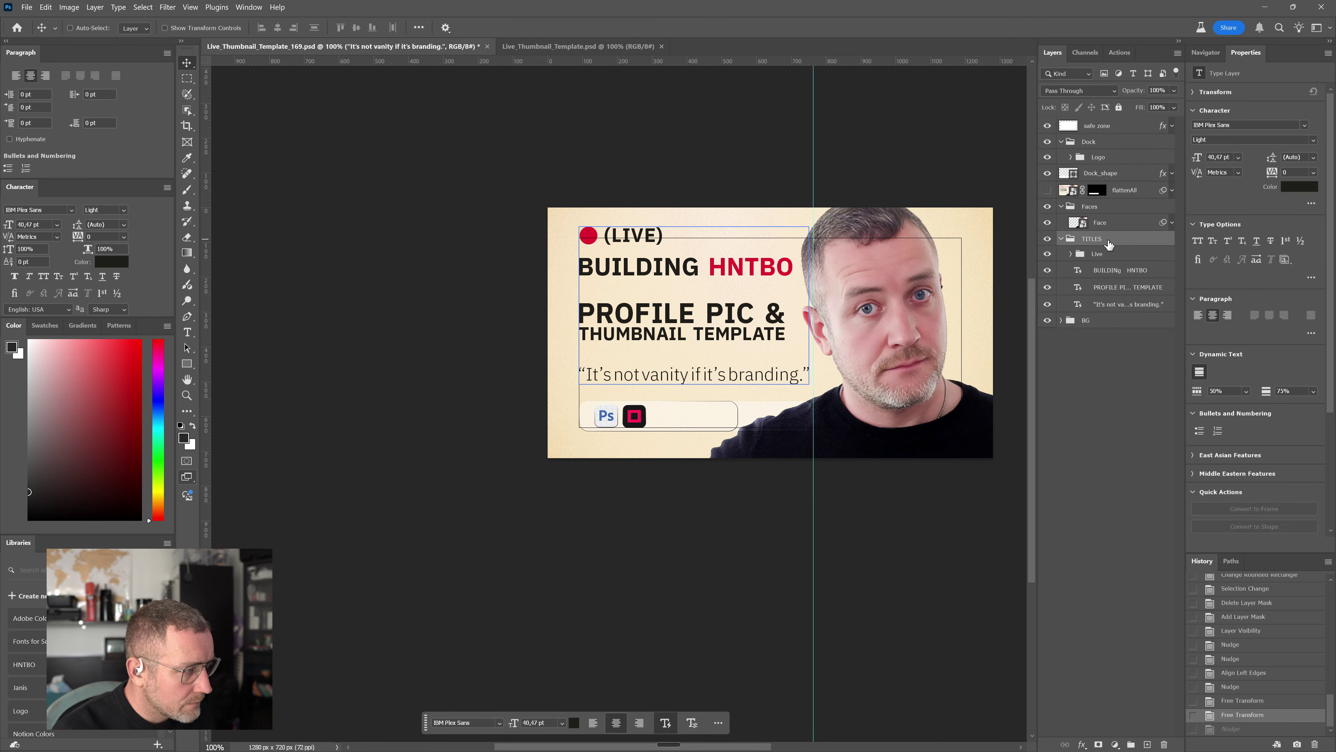
key(shift+Down)
key(shift+Down)
key(shift+Down)
key(Up)
key(Up)
key(Down)
key(Down)
key(Down)
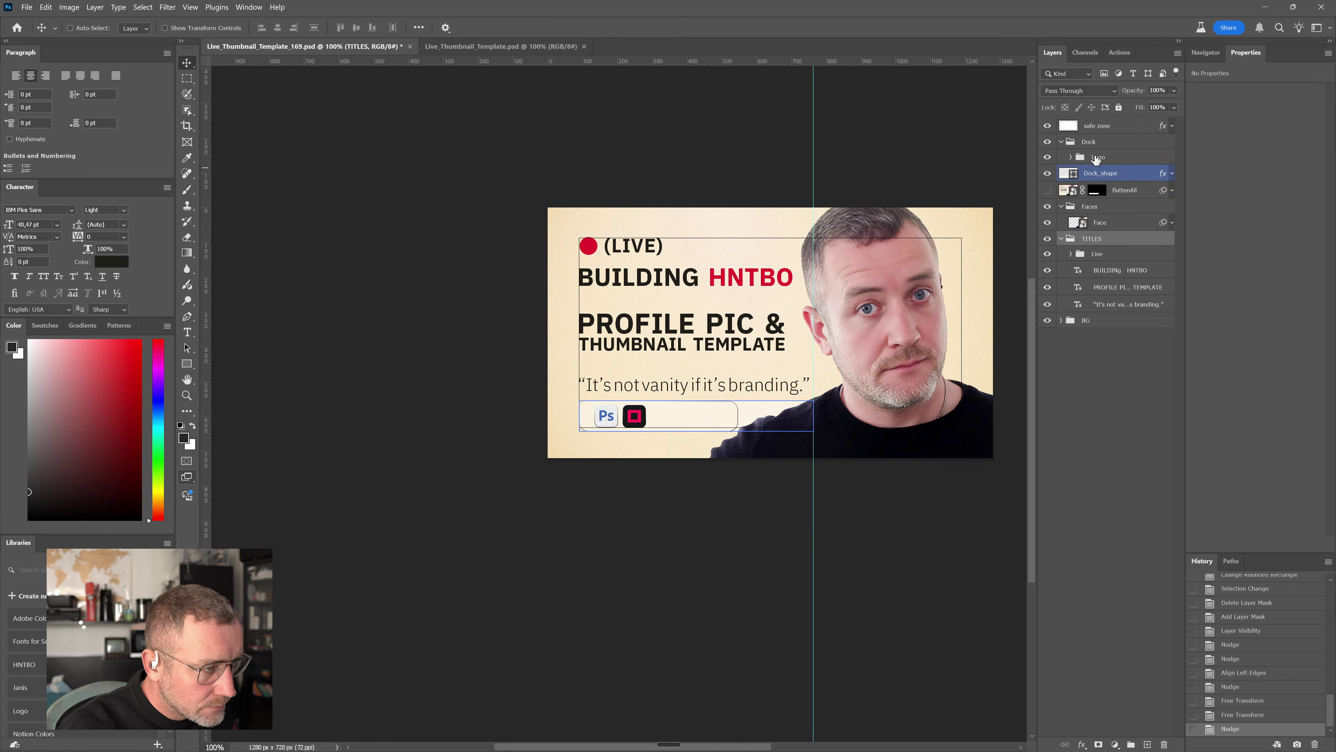
Rename the Logo group inside Dock as Logos
click(1105, 158)
double_click(1100, 157)
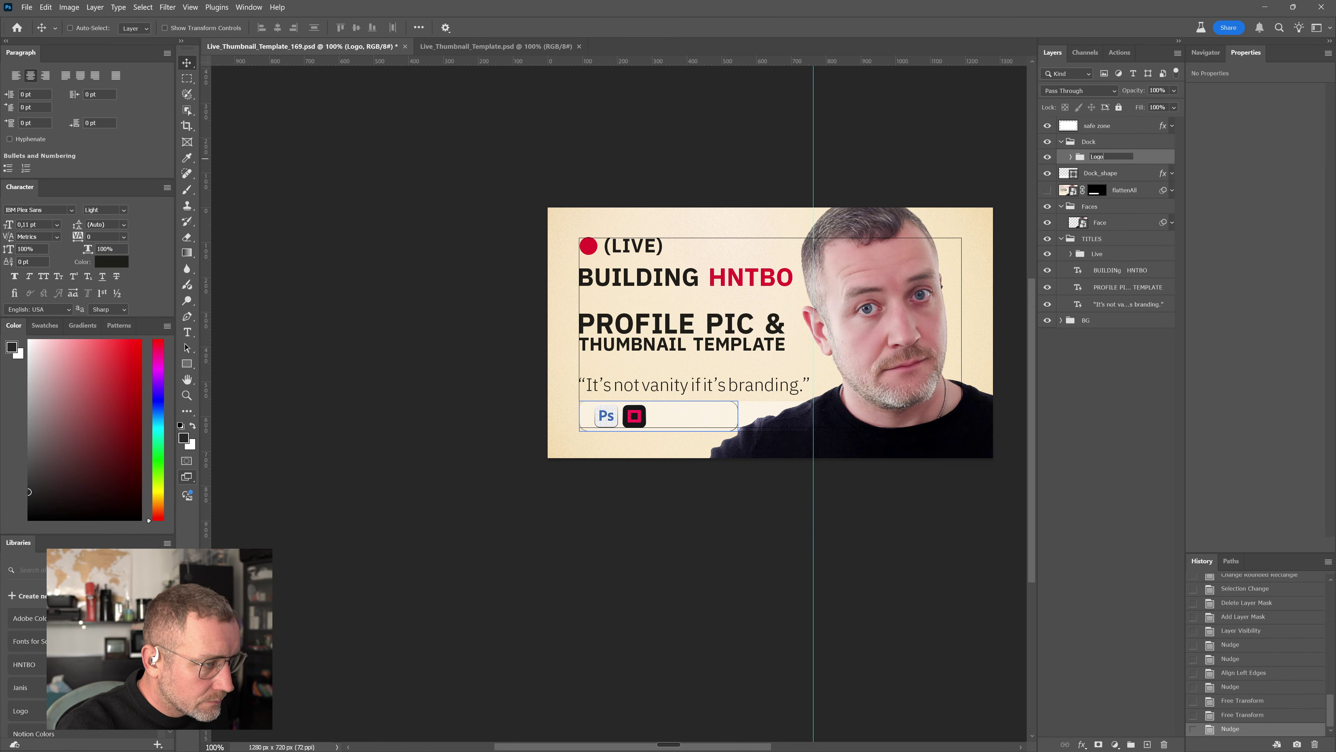
text(Logos)
key(Return)
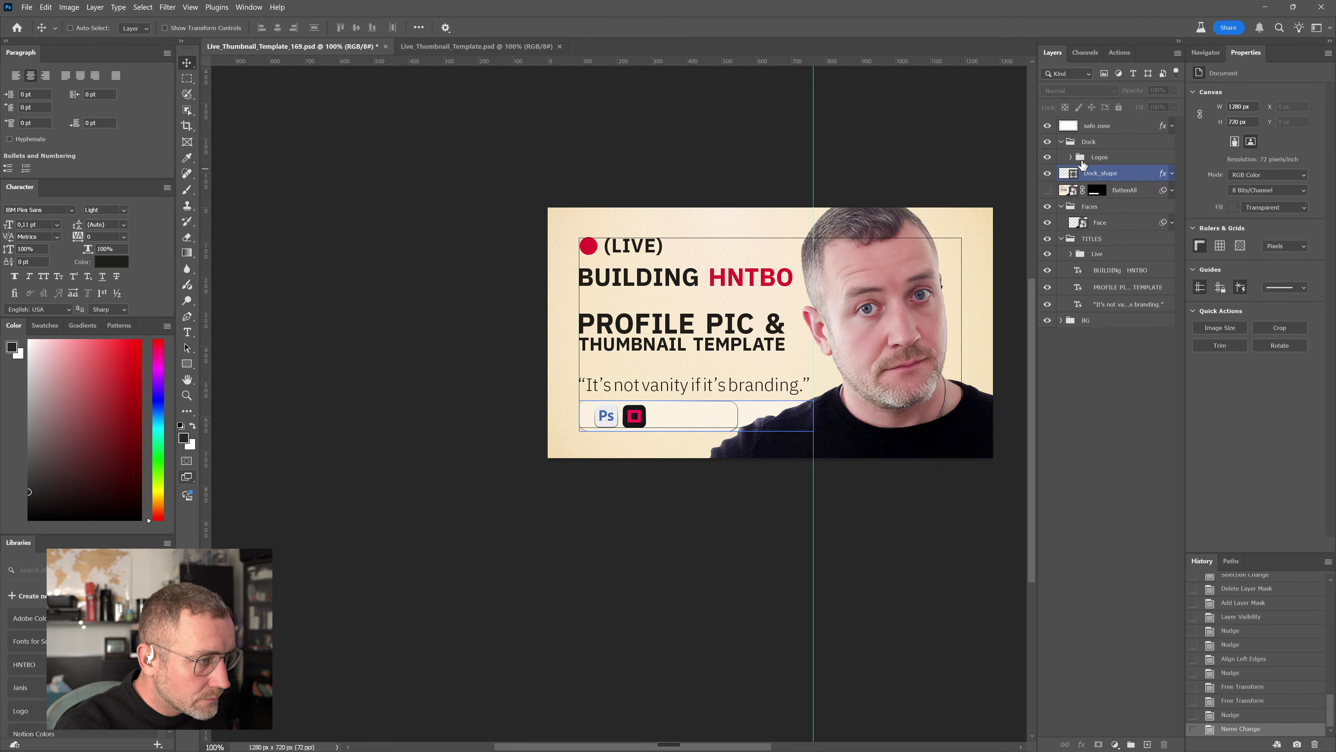
Try to shift the Logos group 30 px to the left and move it back
key(shift+Left)
key(shift+Left)
key(shift+Left)
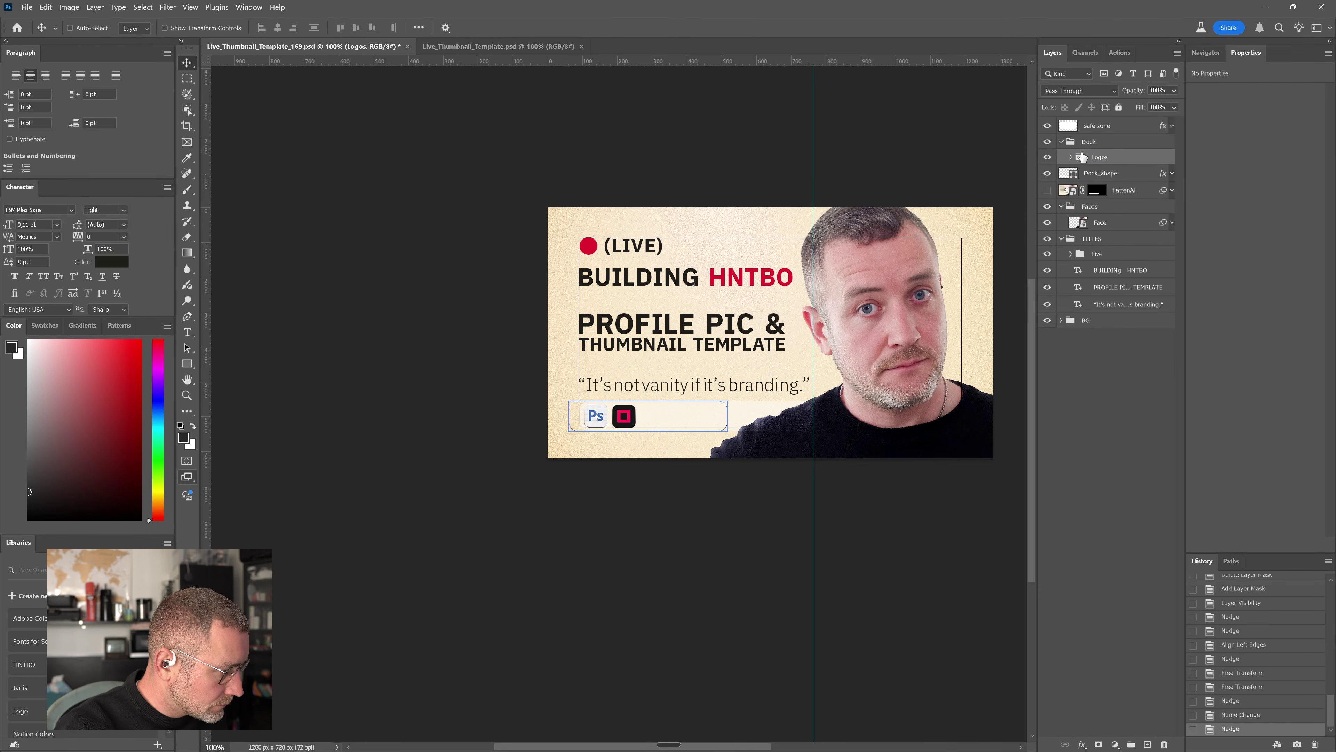
key(shift+Right)
key(shift+Right)
key(shift+Right)
Move the Rectangle 1 copy layer out of the Logos group to directly above Dock_shape, and collapse Logos
click(1070, 157)
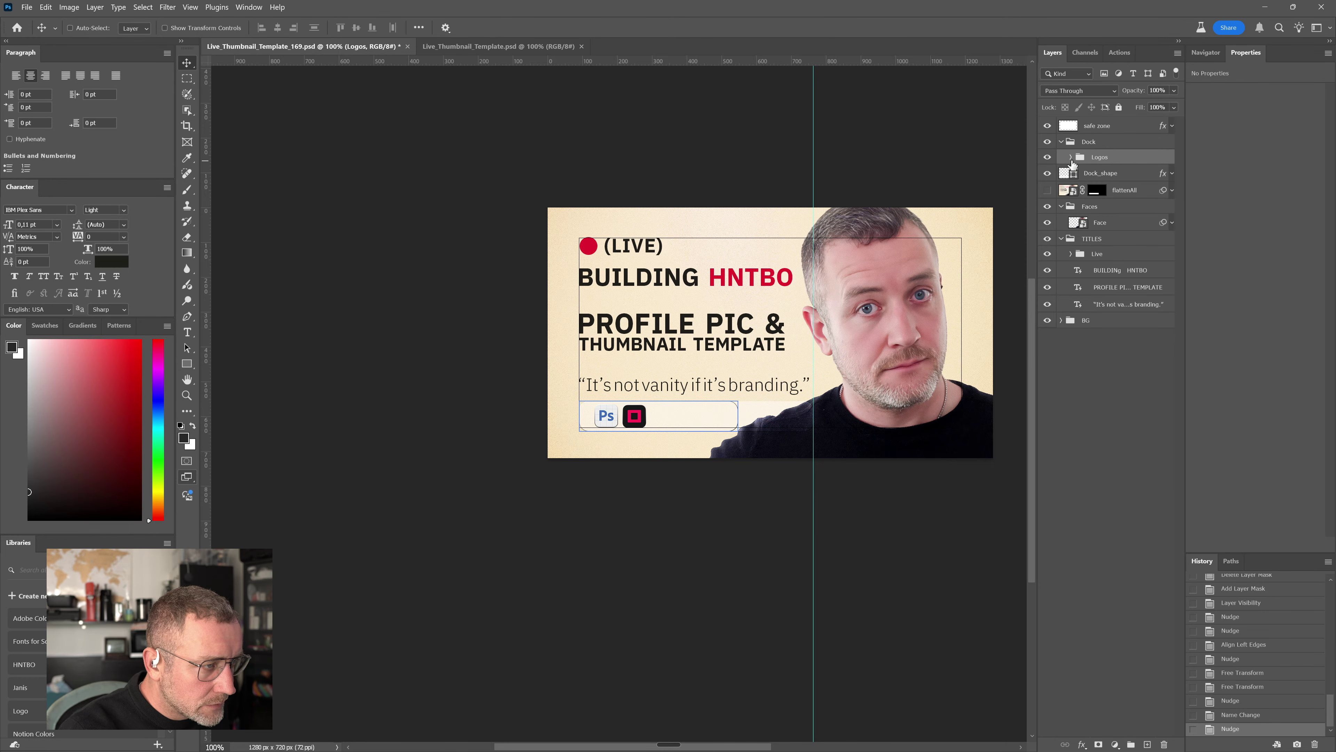
click(1146, 270)
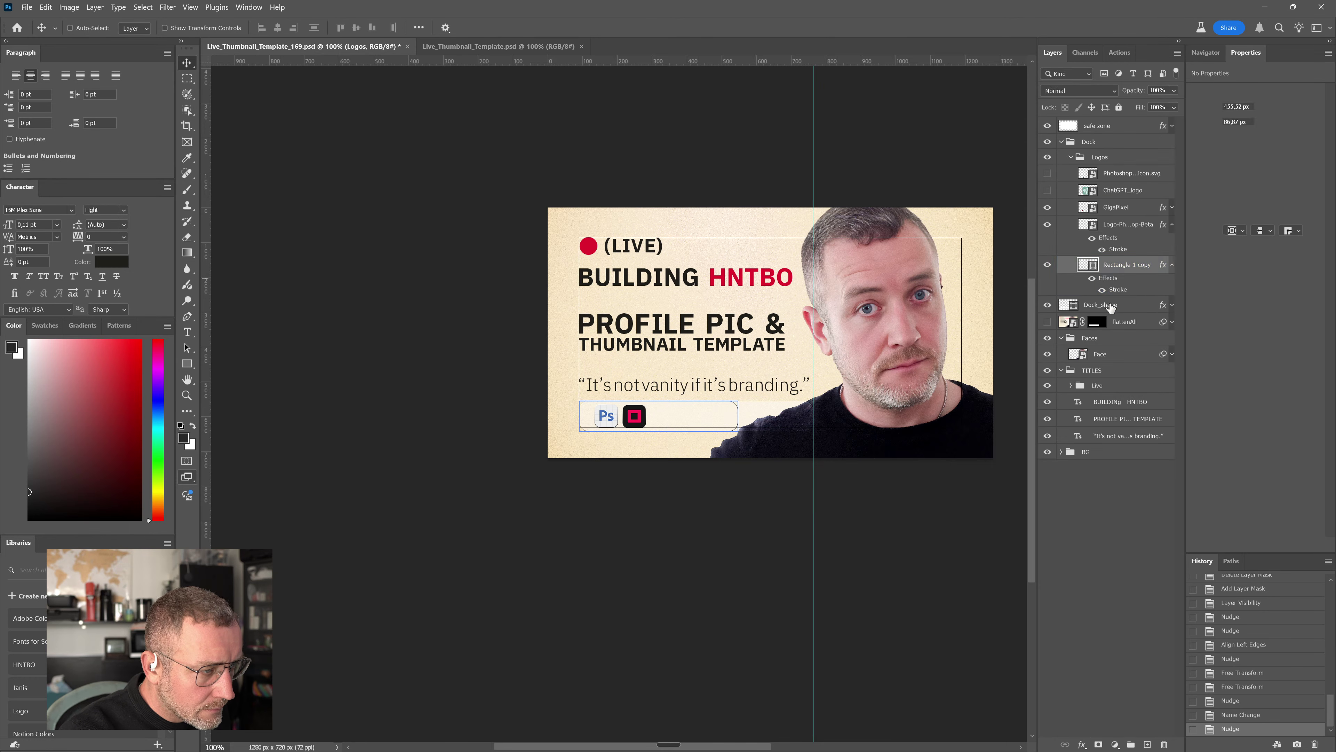
drag(1120, 290, 1071, 304)
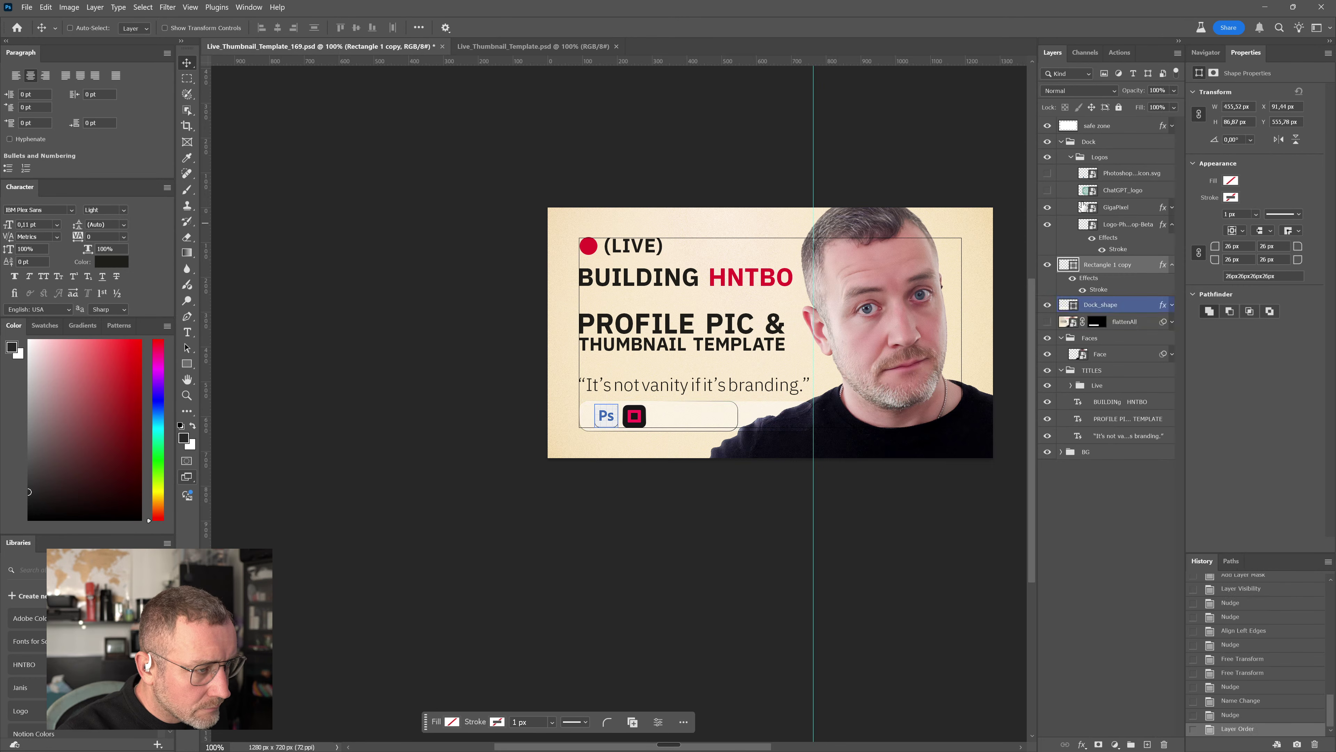
click(1071, 156)
click(1092, 247)
click(636, 584)
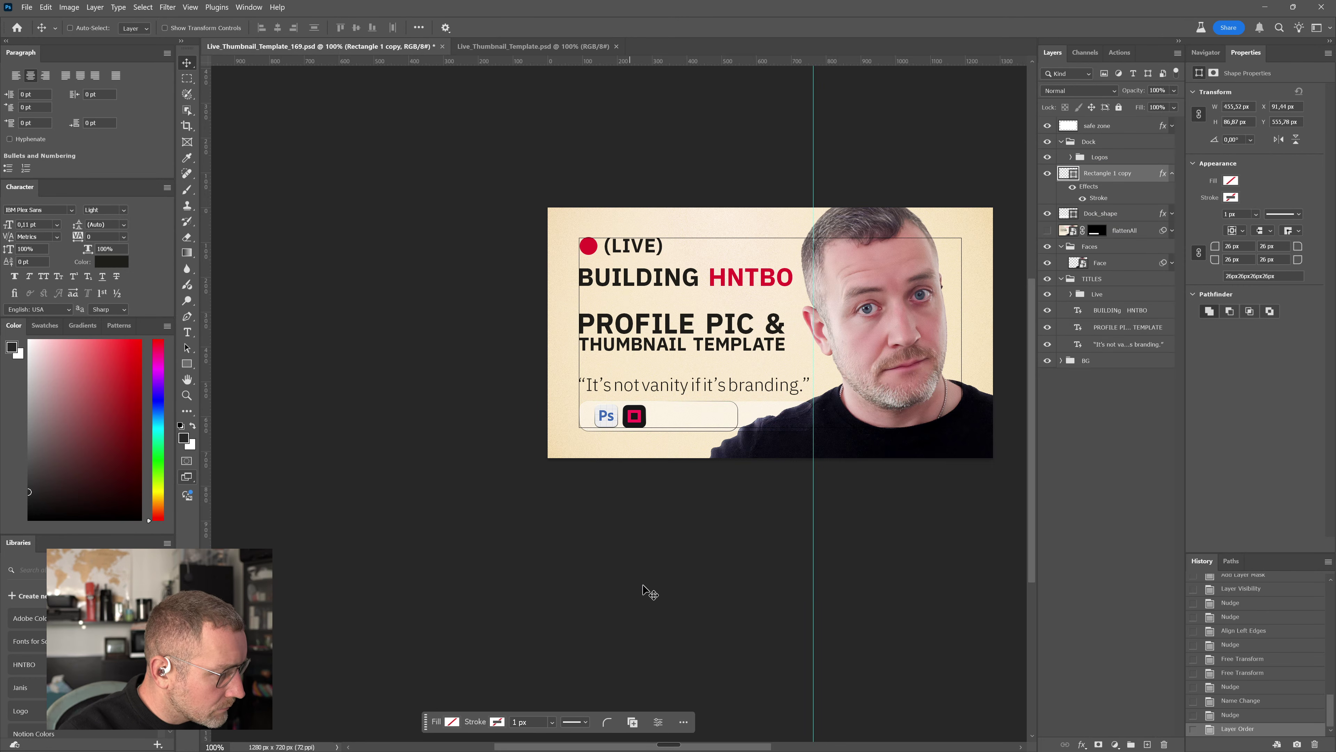
Delete the Dock_shape layer from the Dock group
click(1090, 248)
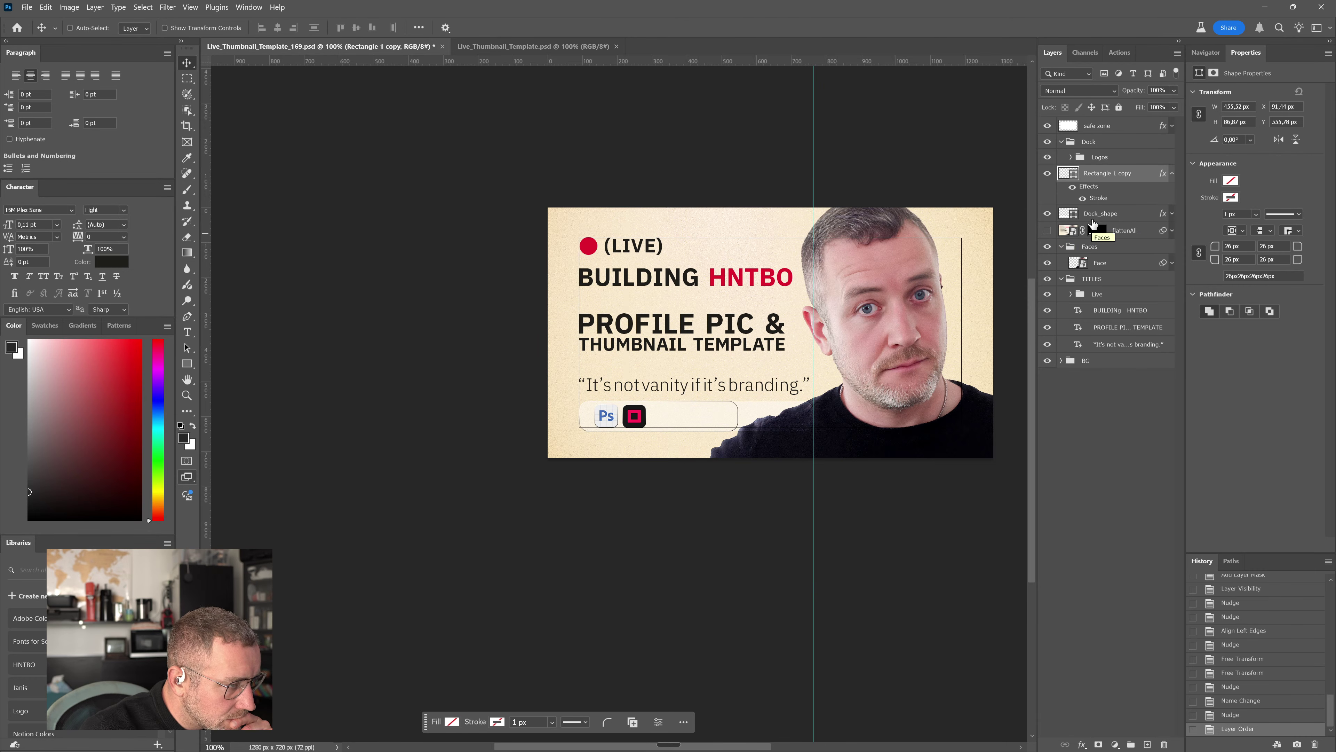
click(1102, 214)
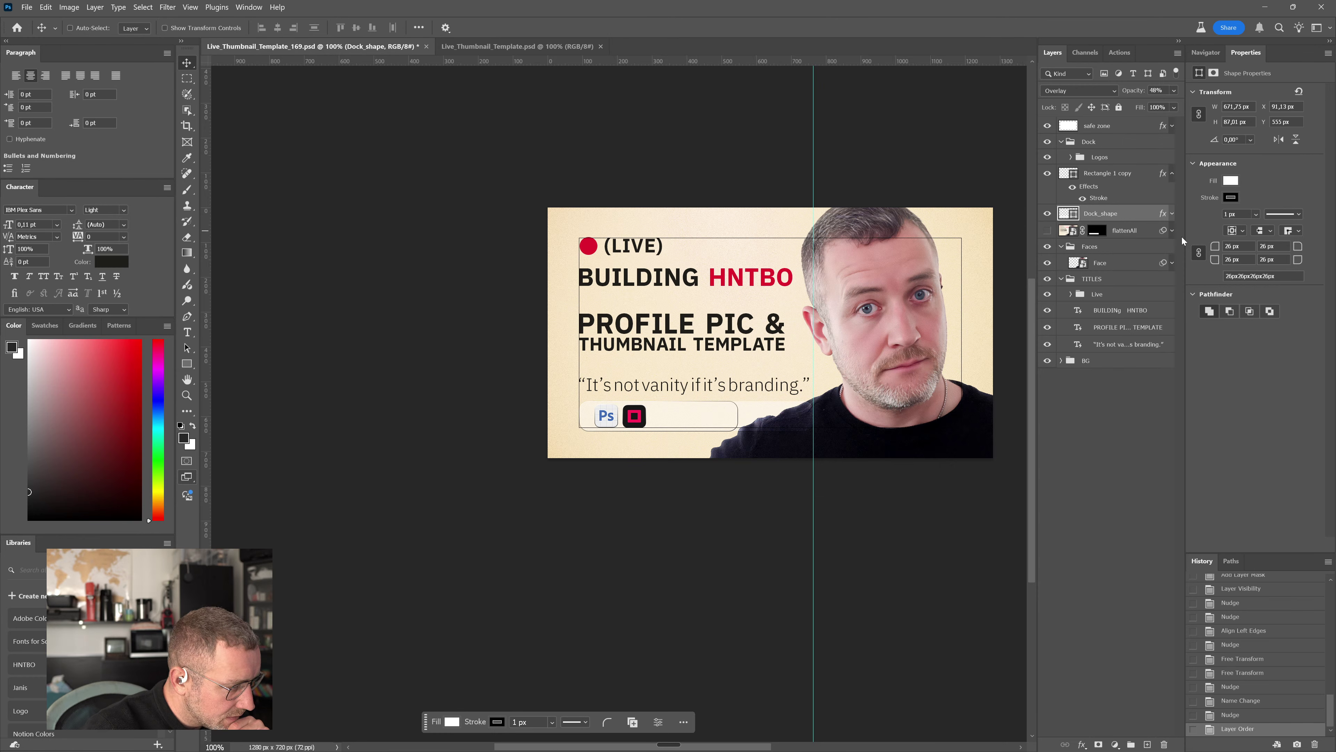
key(Delete)
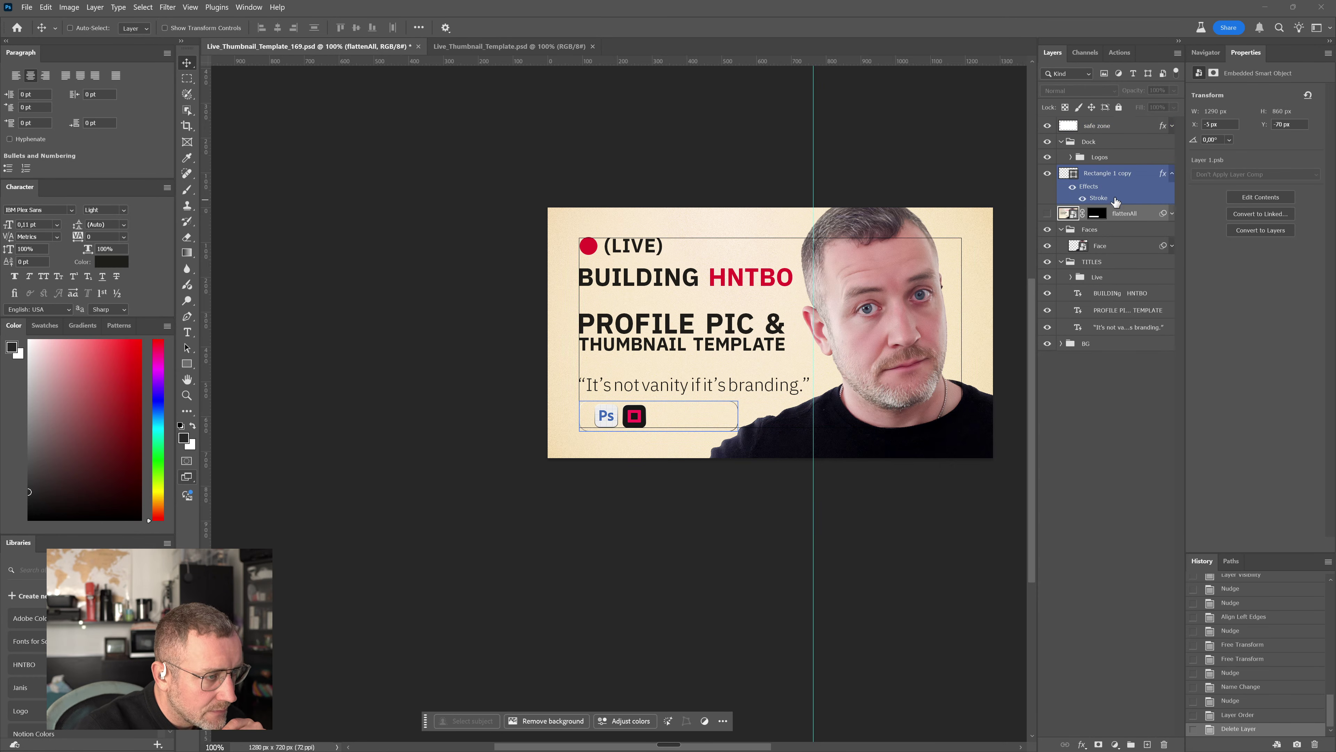
Rename the Rectangle 1 copy layer below the Logos group as Dock
double_click(1112, 177)
text(Do0ck)
key(Return)
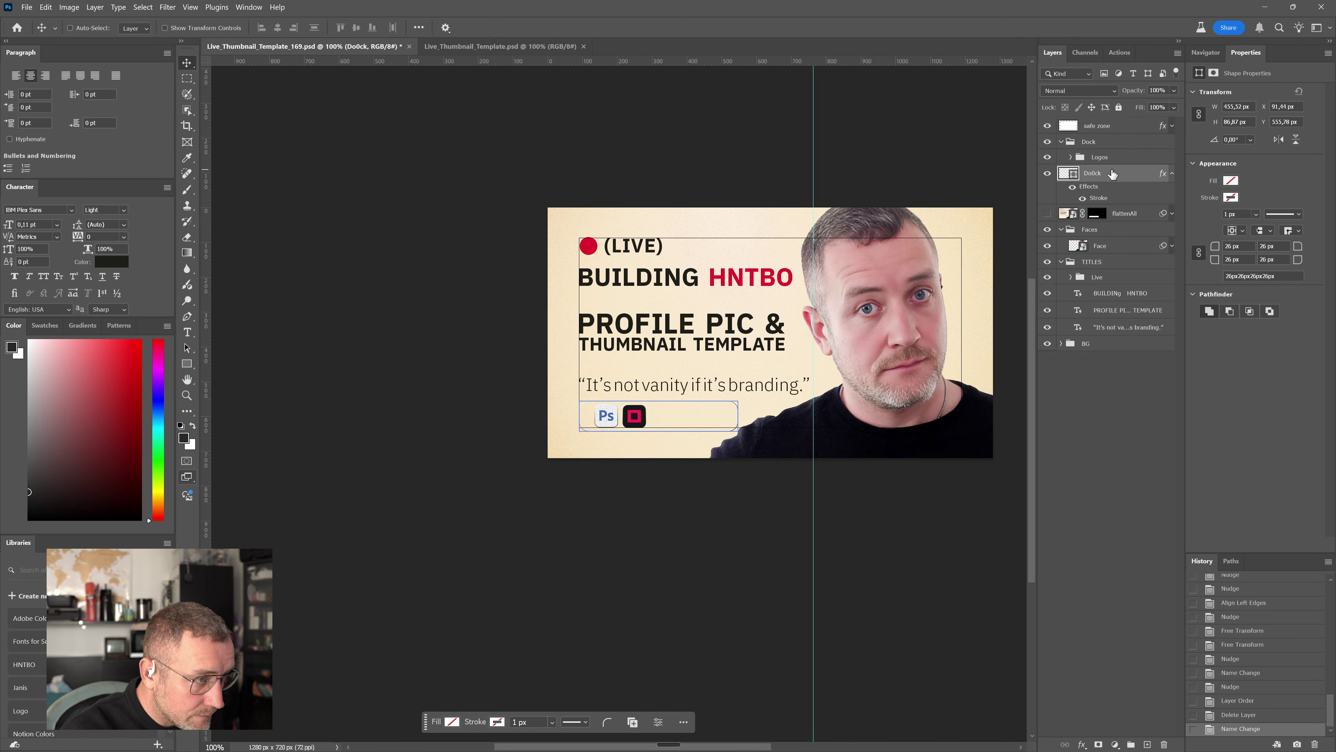
double_click(1096, 174)
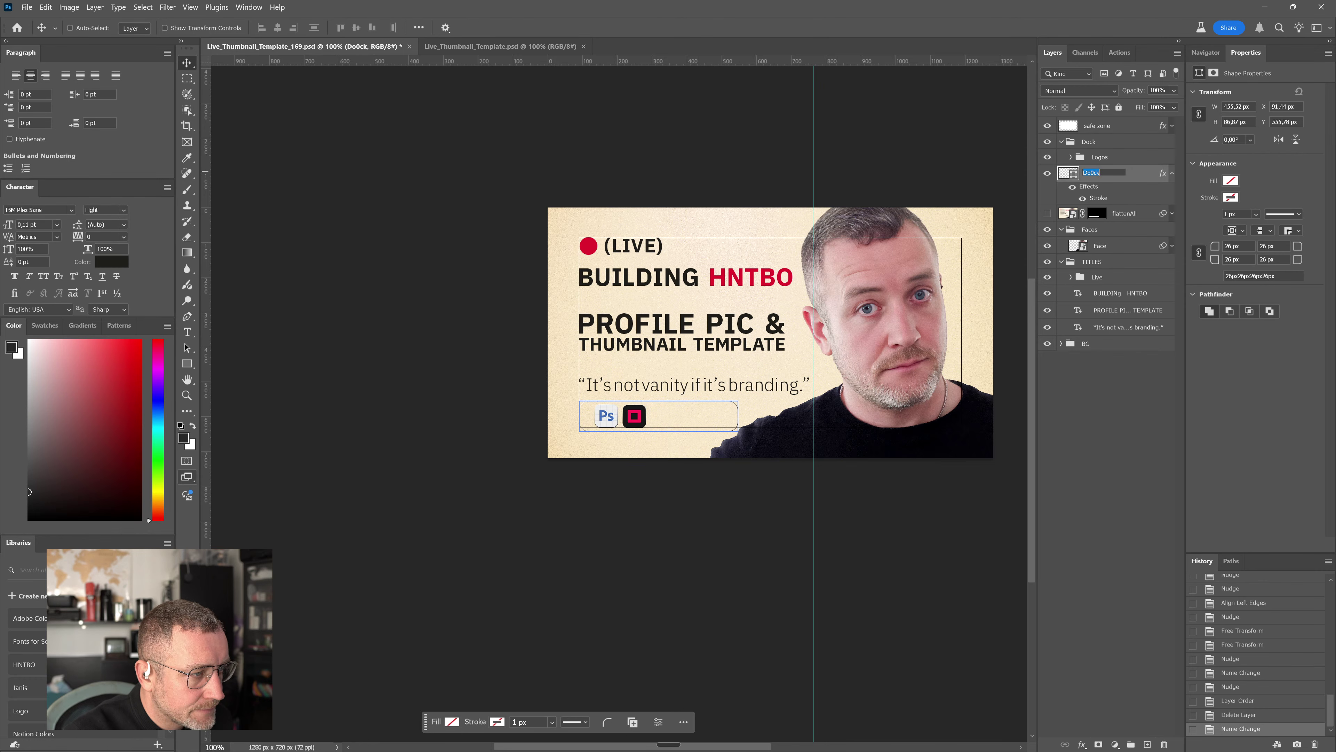
text(Dock)
key(Return)
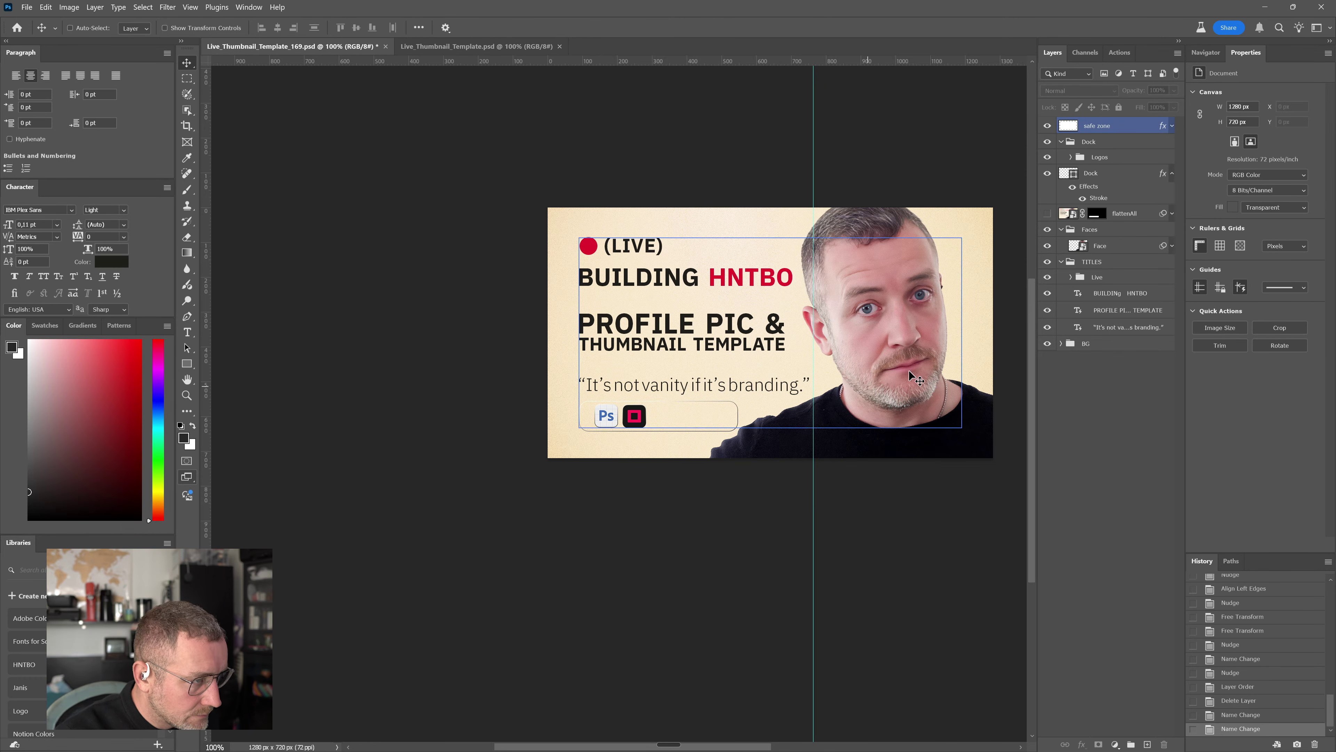
Widen the Dock shape to about 672 px so its right edge meets the vertical guide, keeping the left edge in place
click(1105, 172)
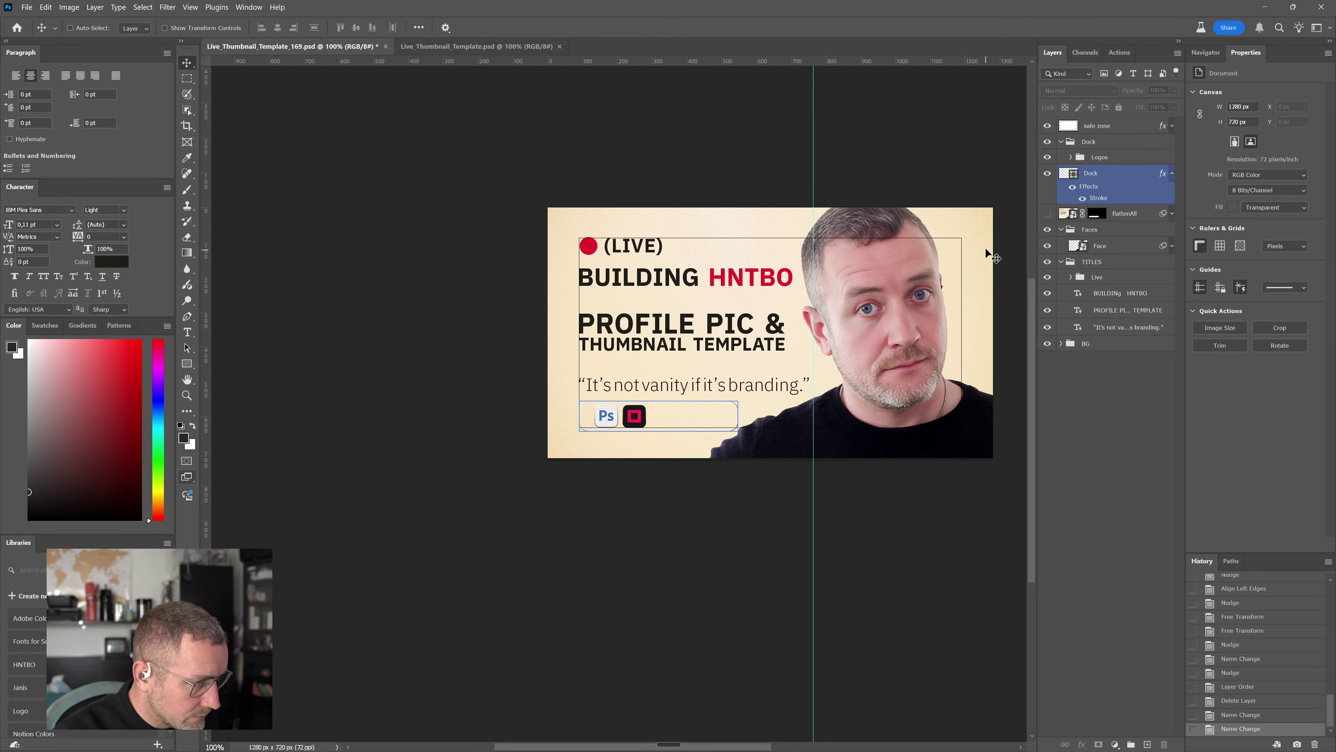
click(1089, 175)
key(ctrl+t)
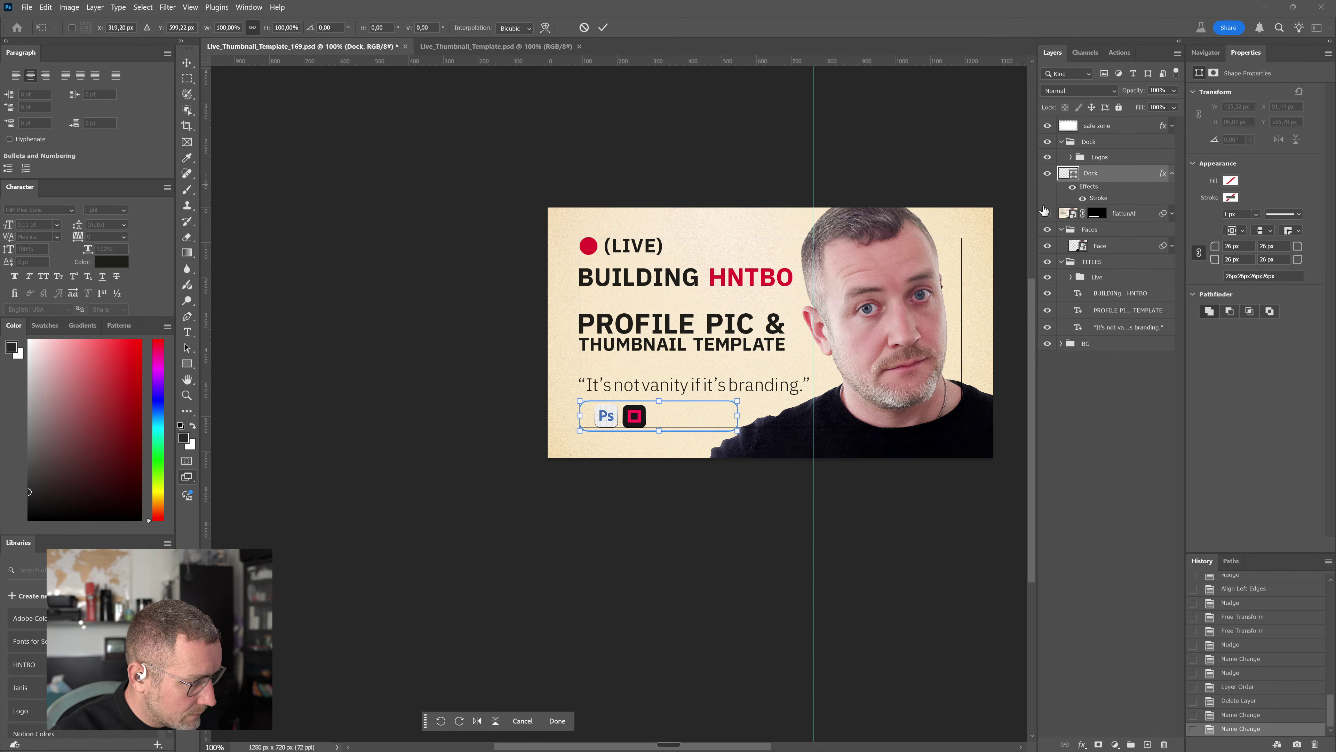
drag(739, 417, 818, 424)
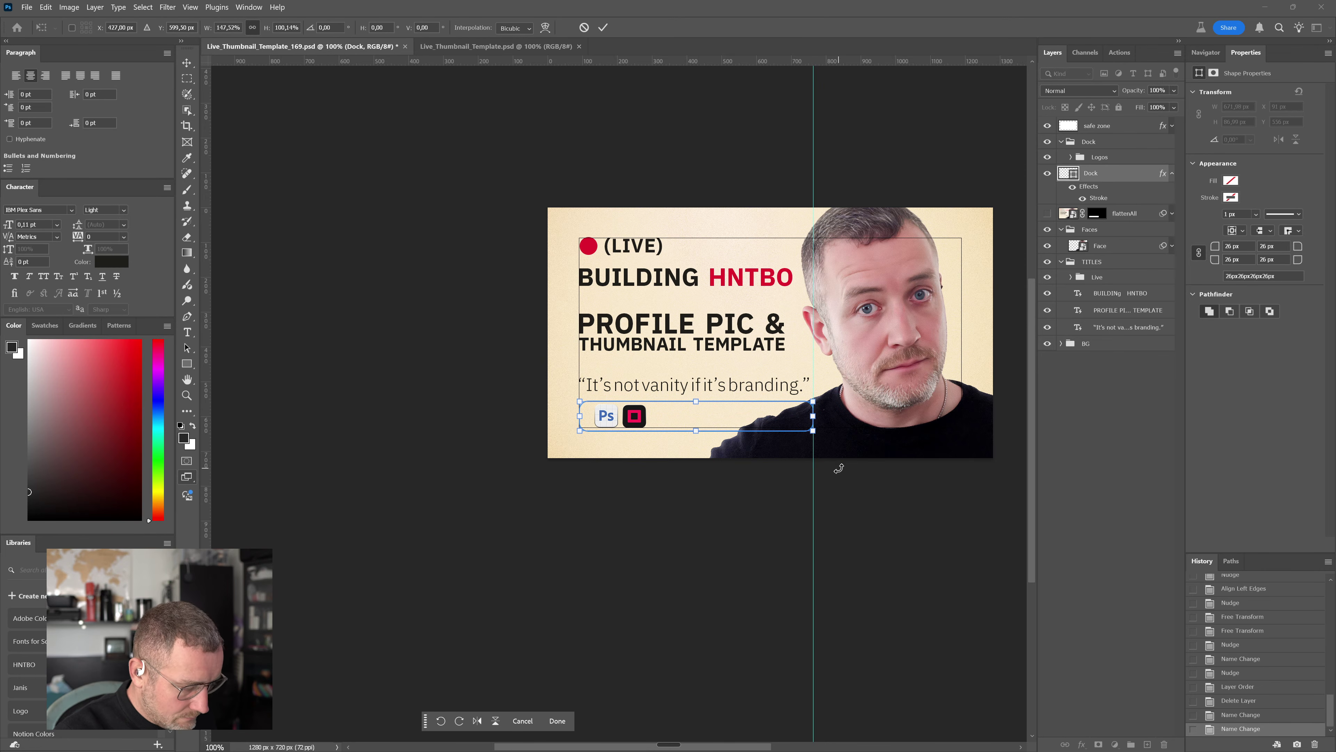
key(Return)
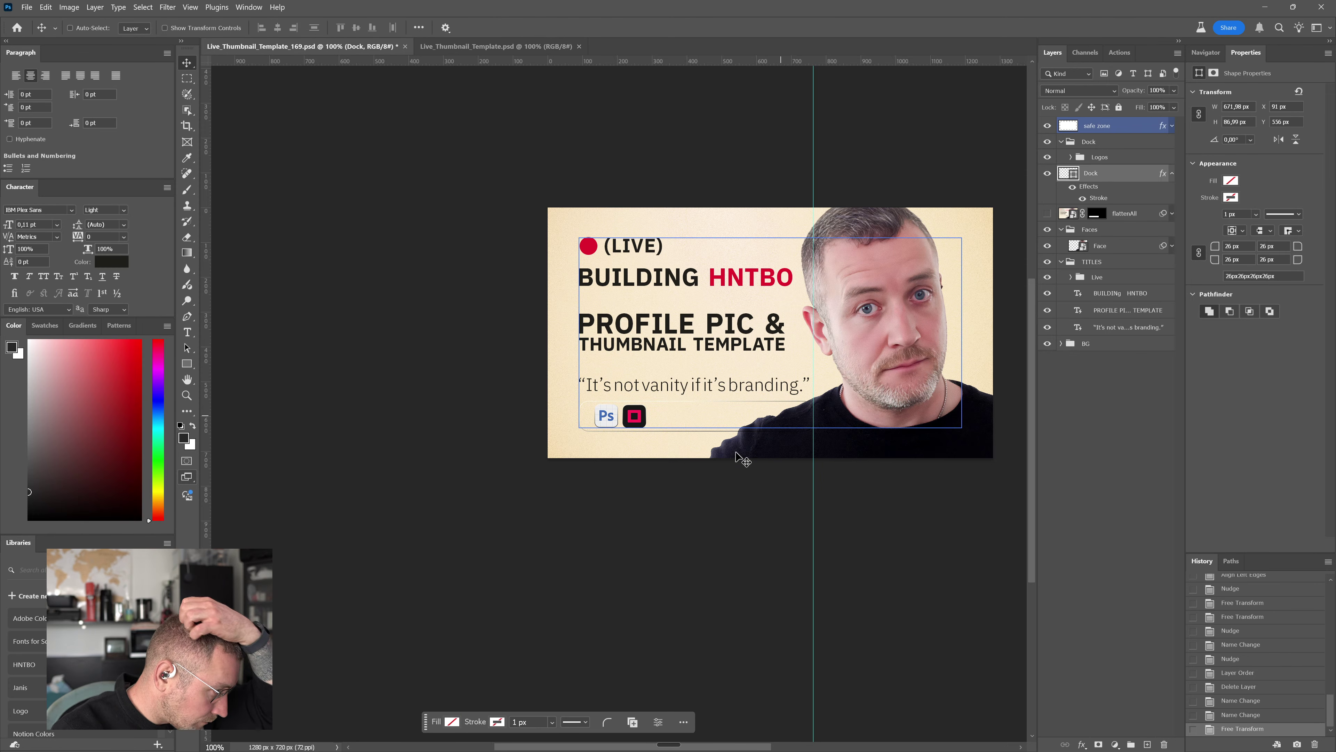
Shift the Logos group 10 px to the left inside the dock
click(1093, 158)
drag(1100, 169, 1052, 190)
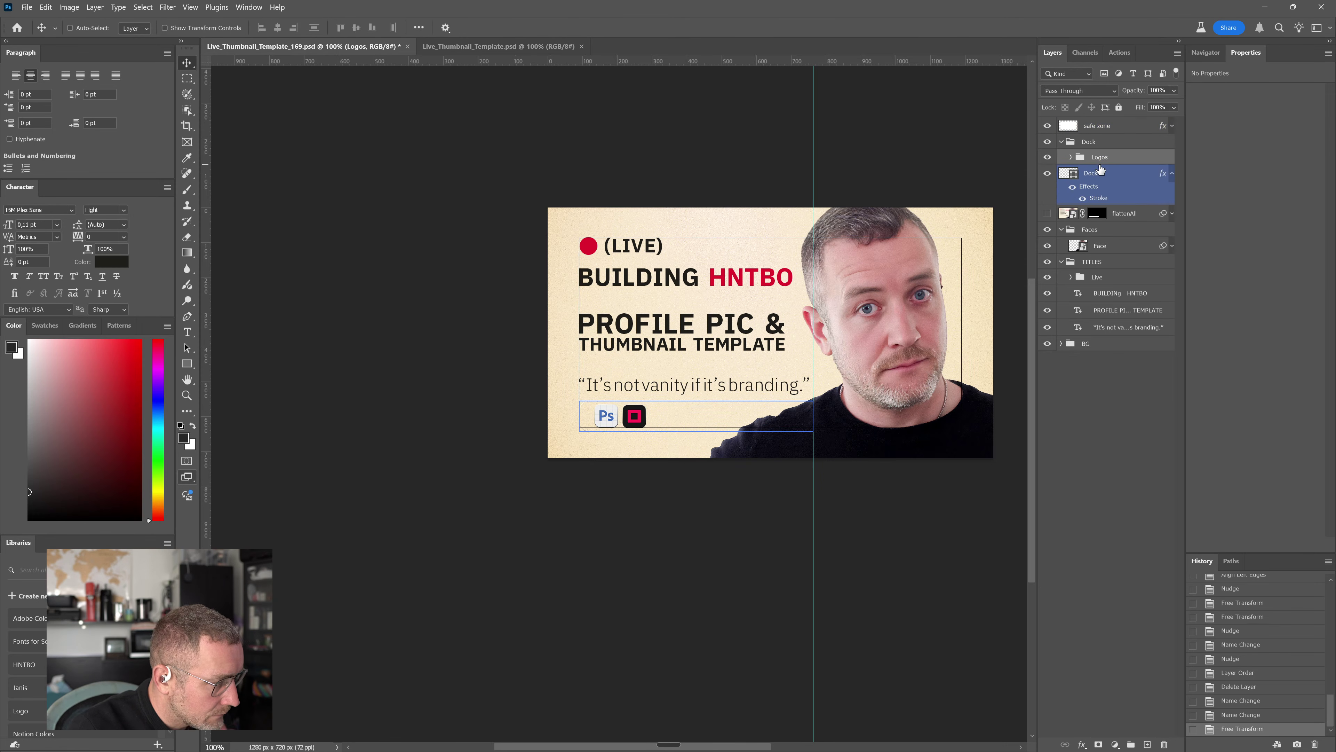
key(shift+Left)
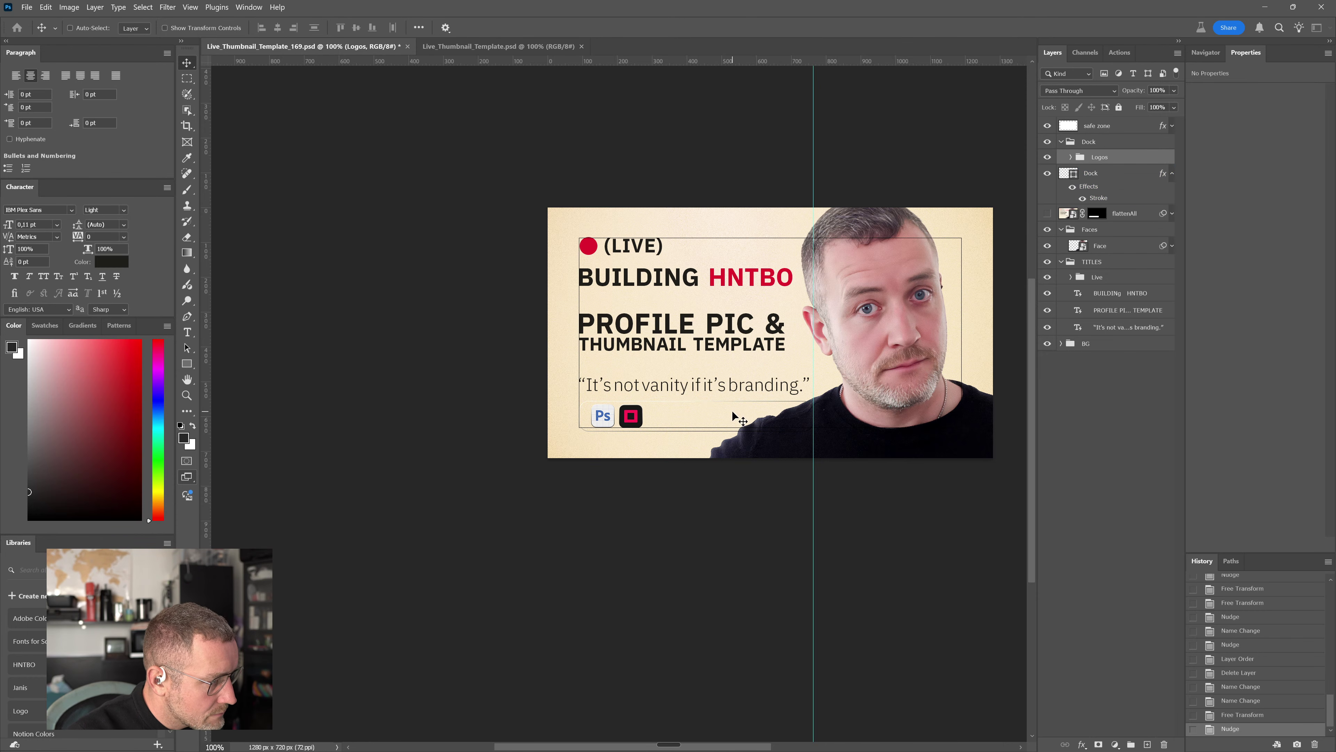
Move the BUILDING HNTBO title straight down about 37 px, closer to the PROFILE PIC & THUMBNAIL TEMPLATE title
click(1069, 298)
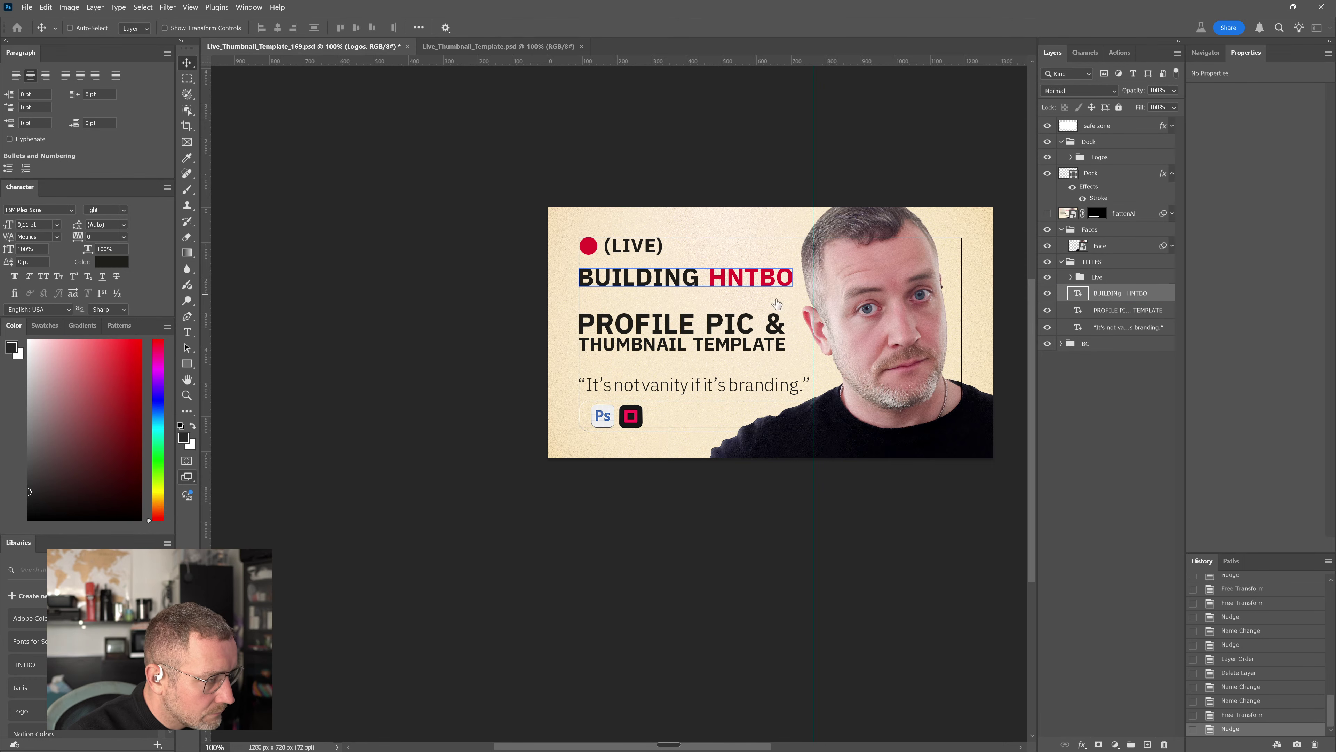
drag(682, 284, 678, 297)
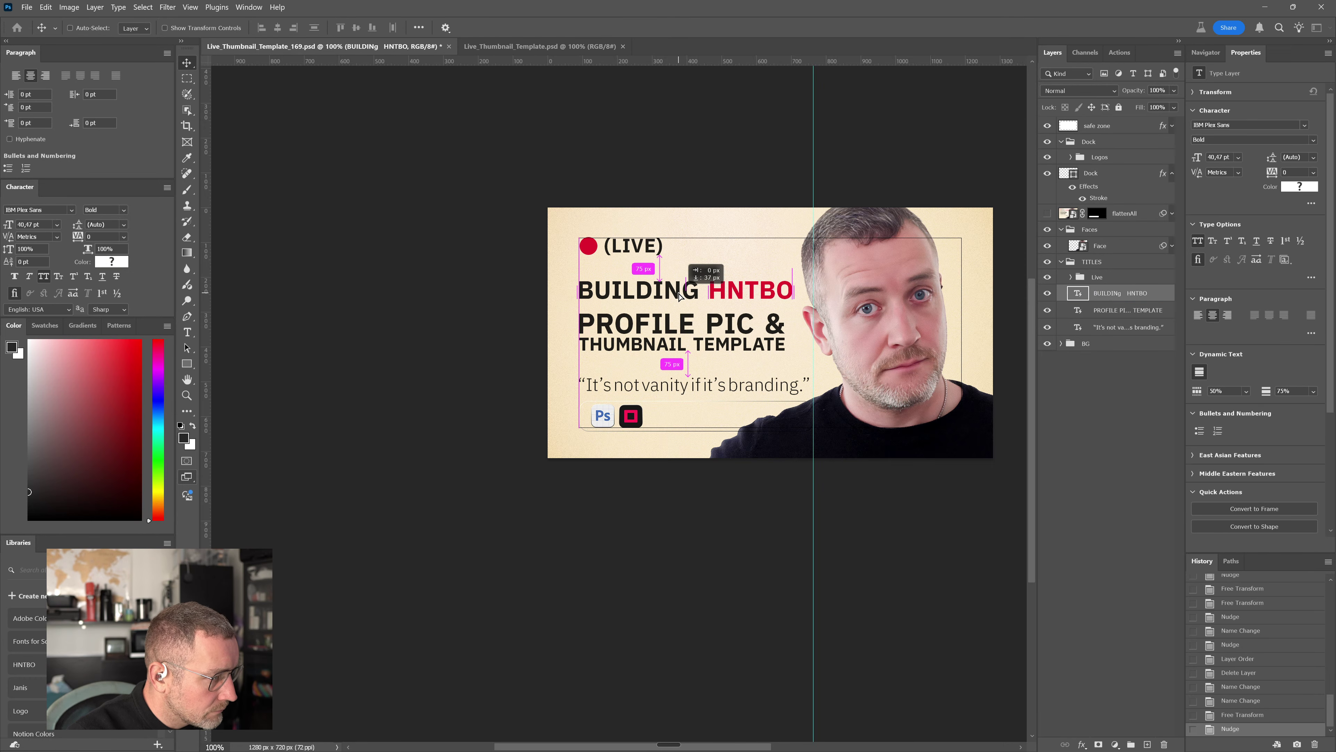
drag(678, 297, 679, 297)
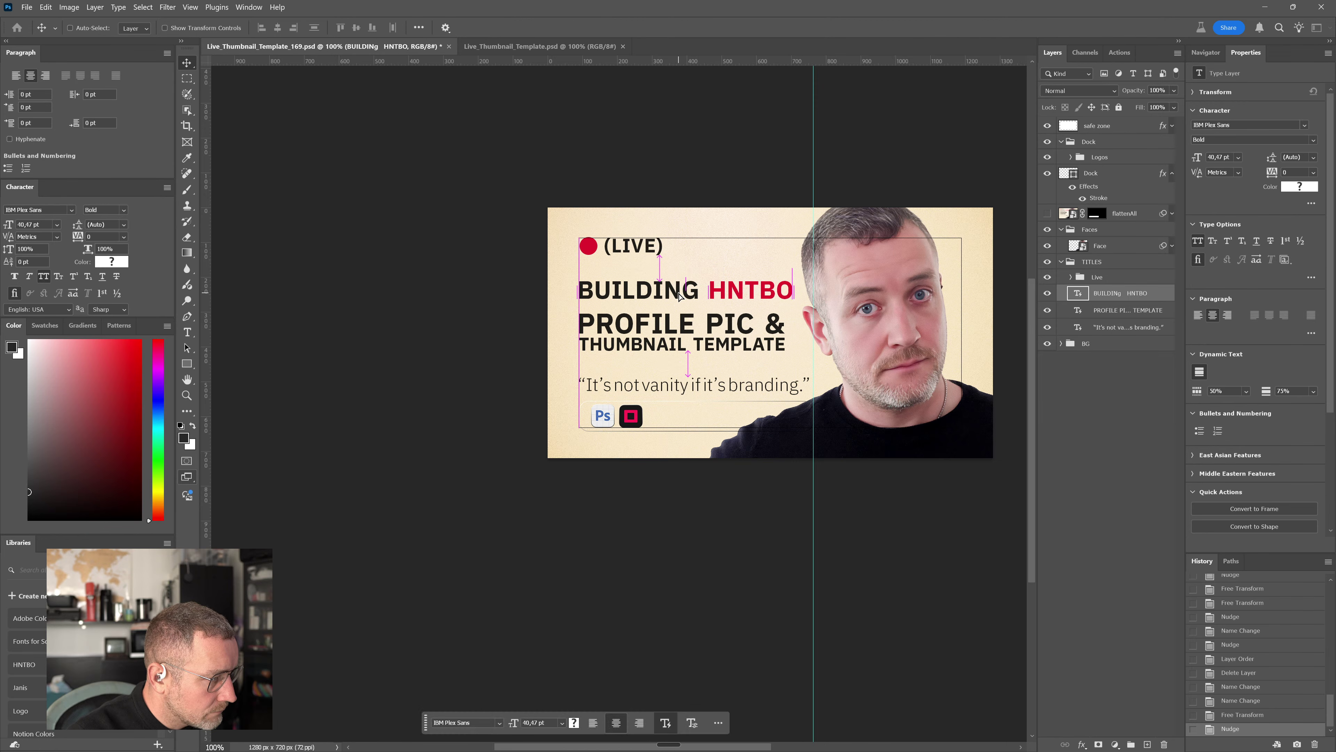
Move the BUILDING HNTBO, PROFILE PIC & THUMBNAIL TEMPLATE and quote text layers up together by 30 px
shift+click(1118, 327)
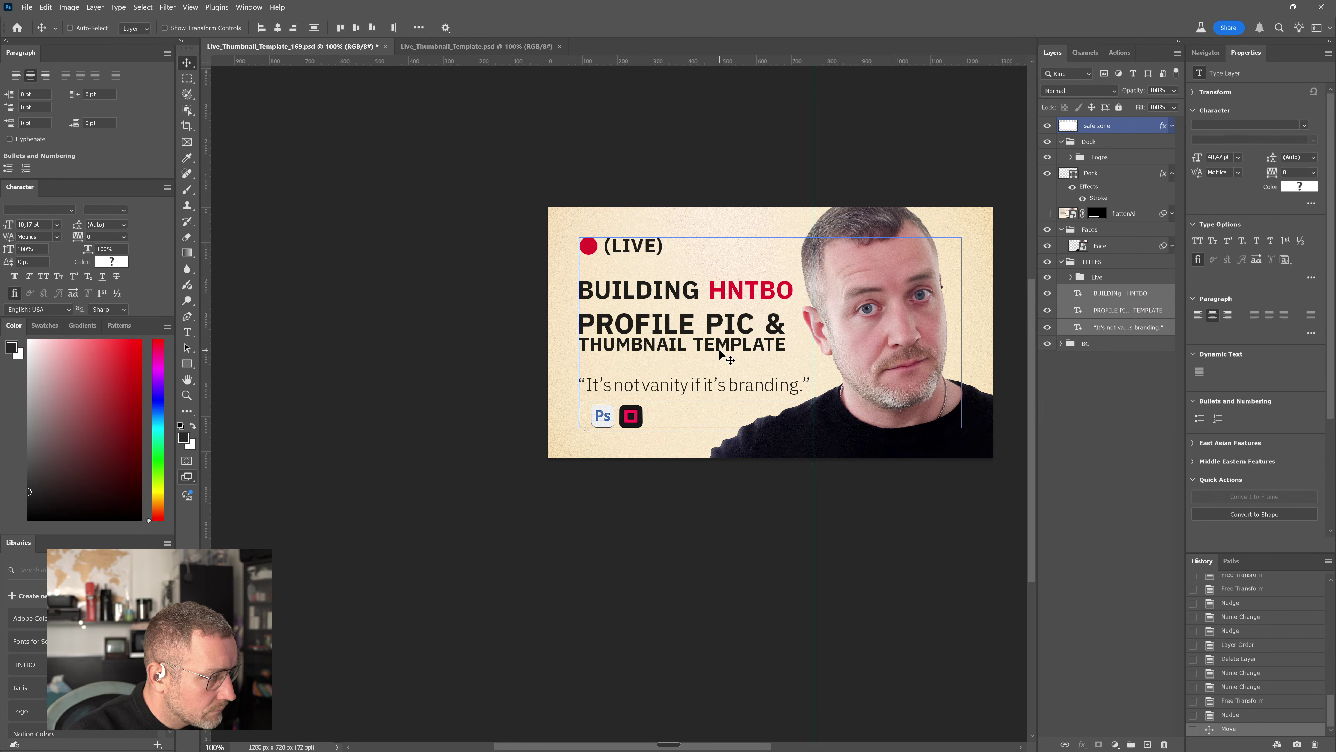
key(shift+Up)
key(shift+Up)
key(shift+Up)
key(shift+Up)
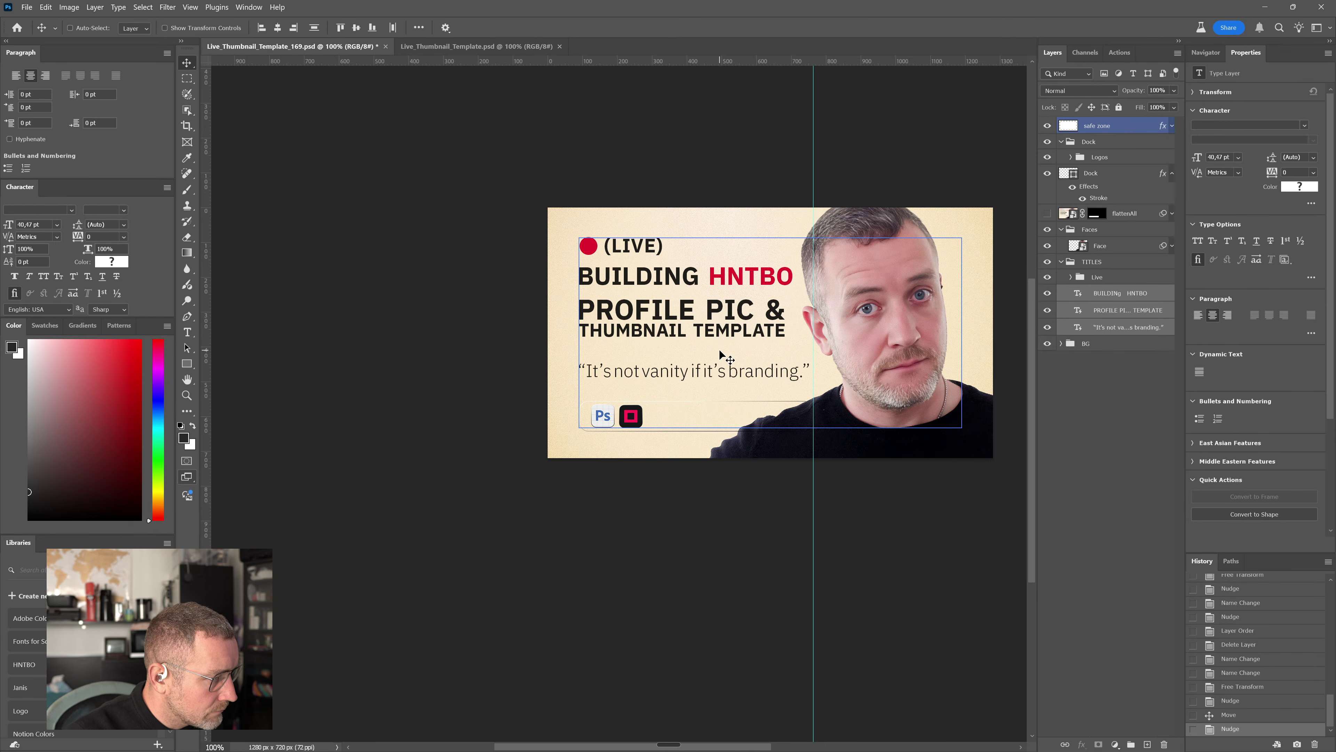
key(shift+Down)
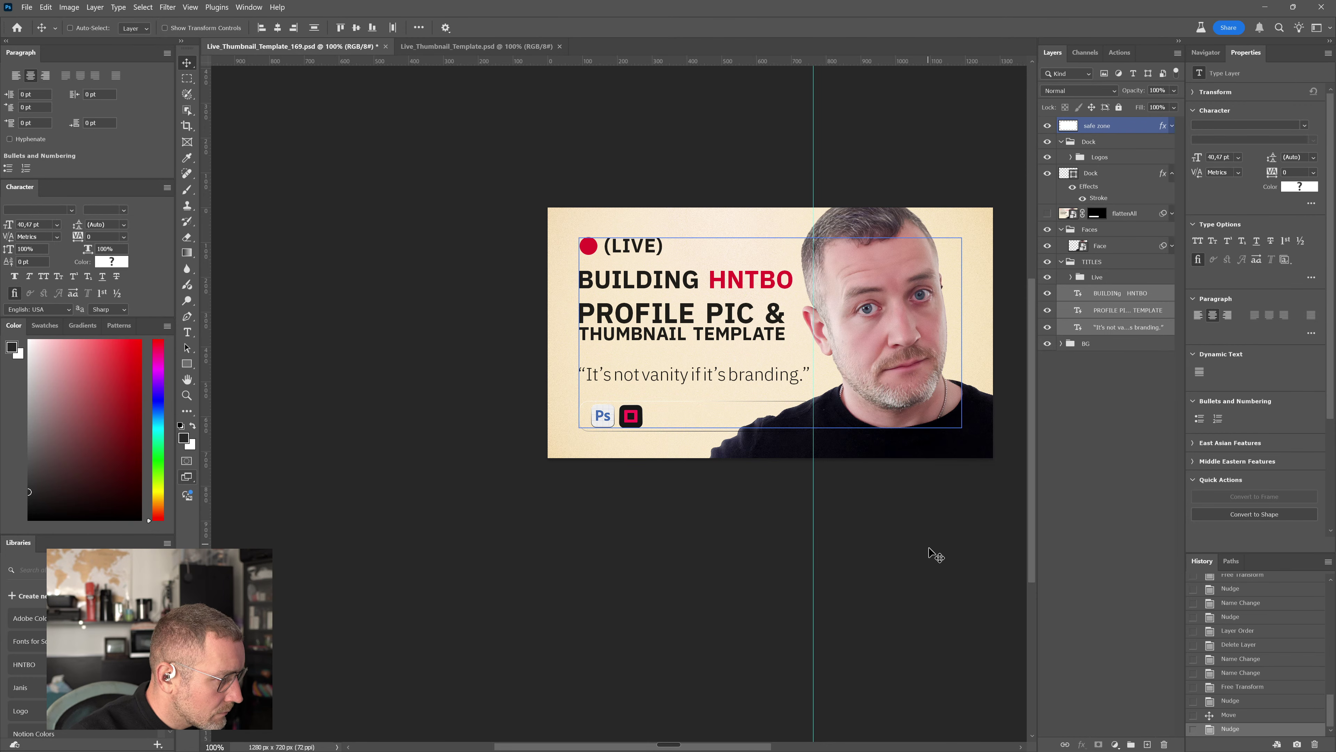
Nudge the PROFILE PIC & THUMBNAIL TEMPLATE title down 1 px
click(1107, 326)
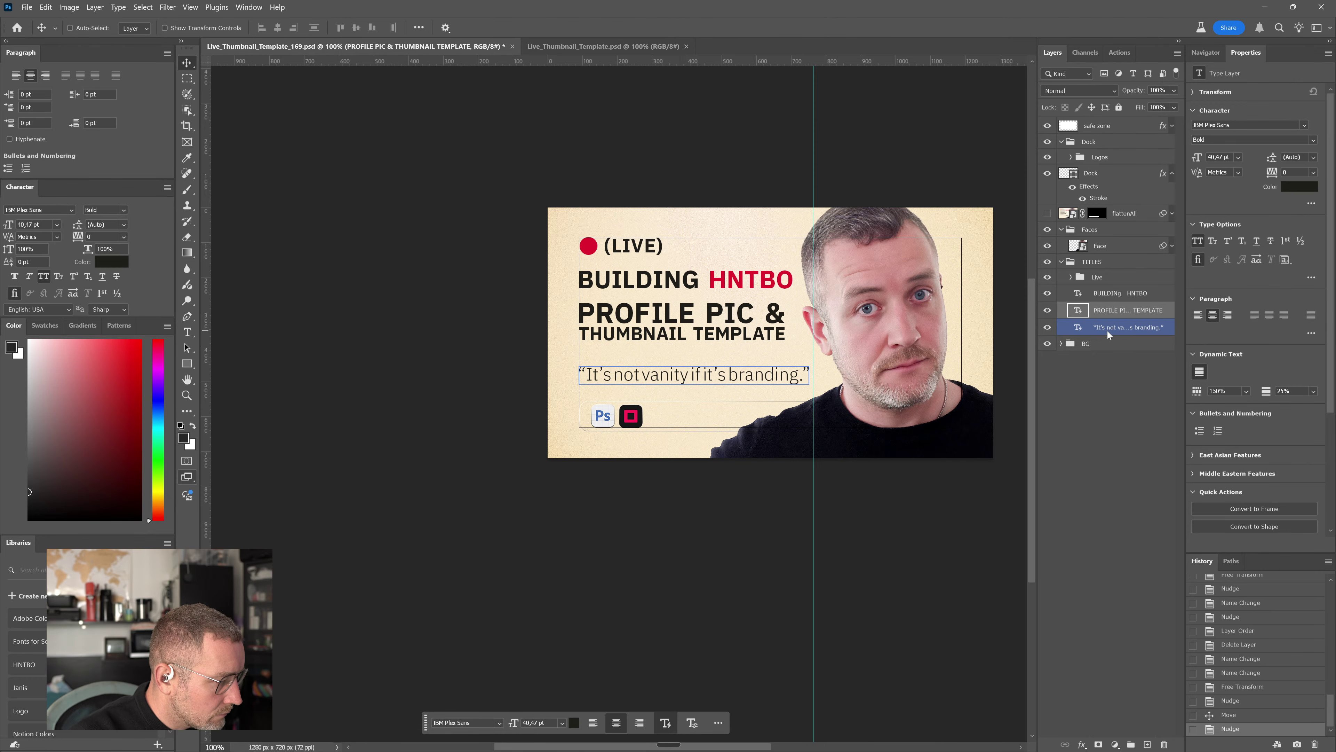
key(Down)
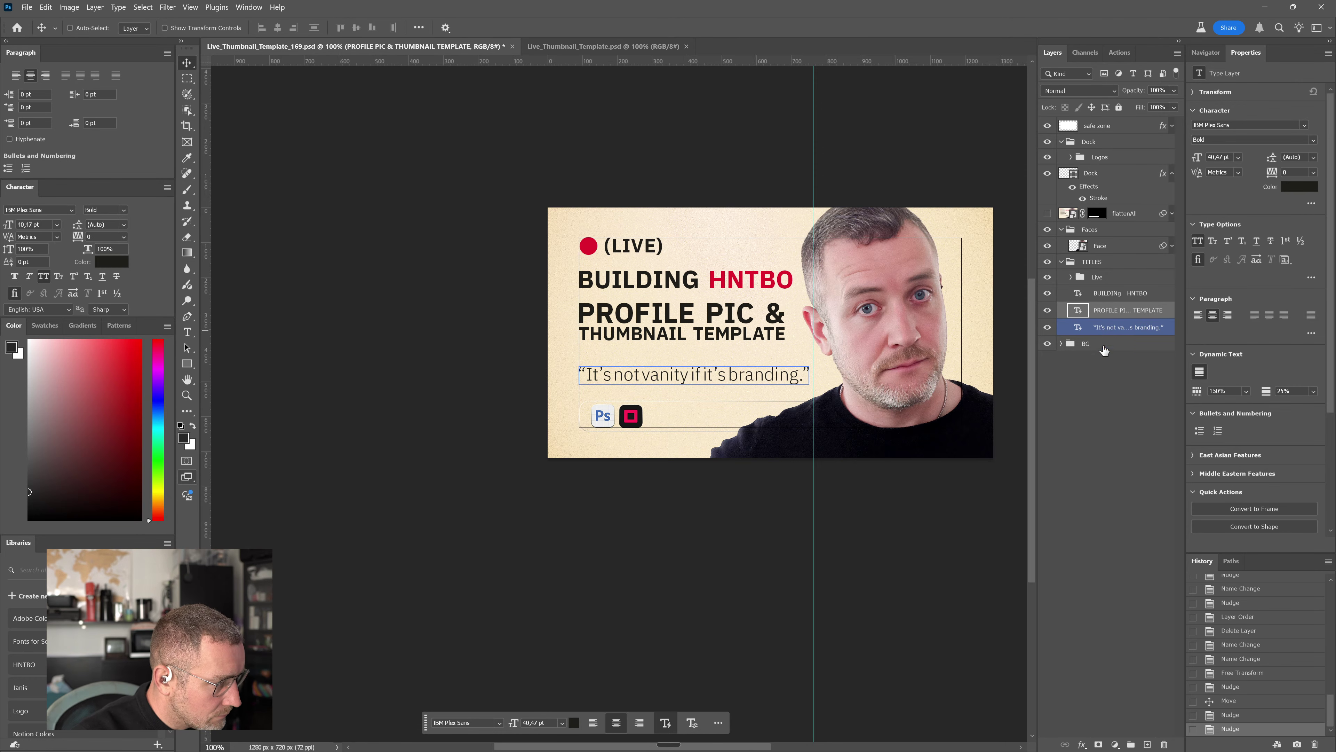
click(1117, 328)
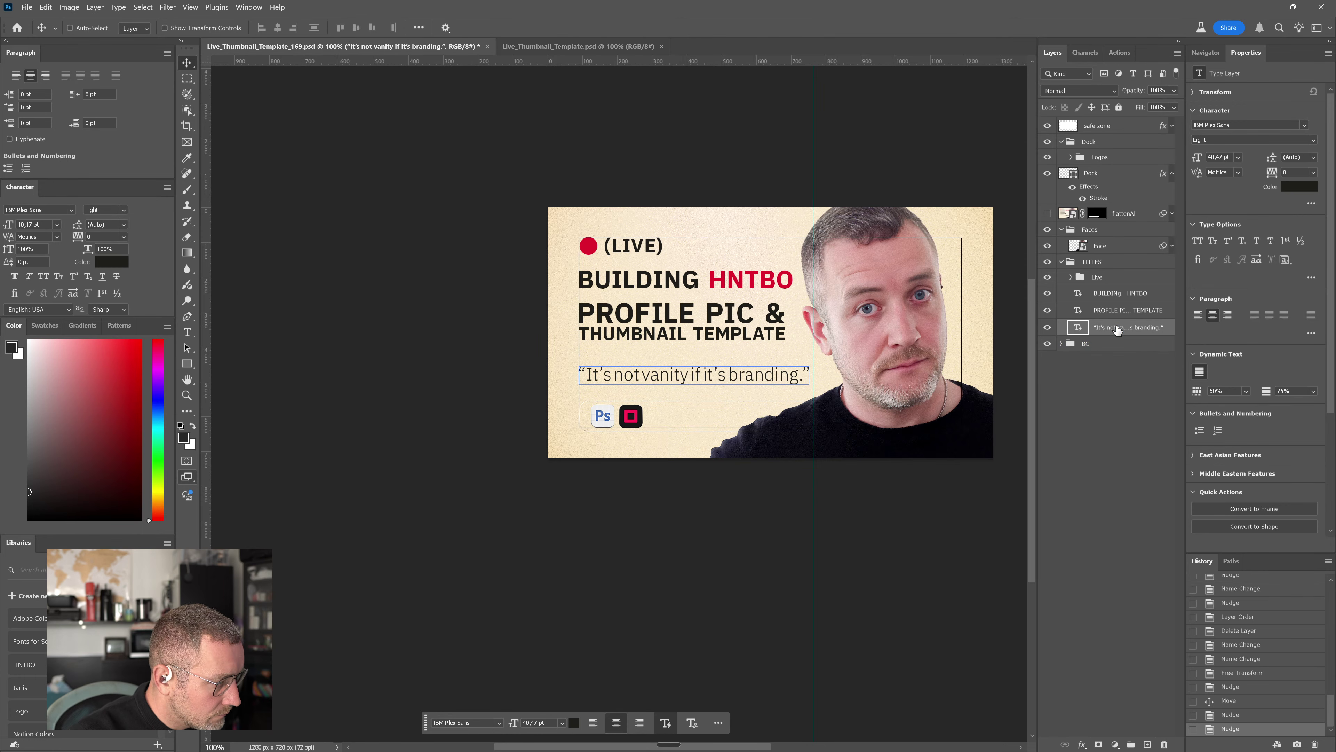
Append "[Part 2]" to the end of the PROFILE PIC & THUMBNAIL TEMPLATE title text and commit the edit
double_click(1077, 311)
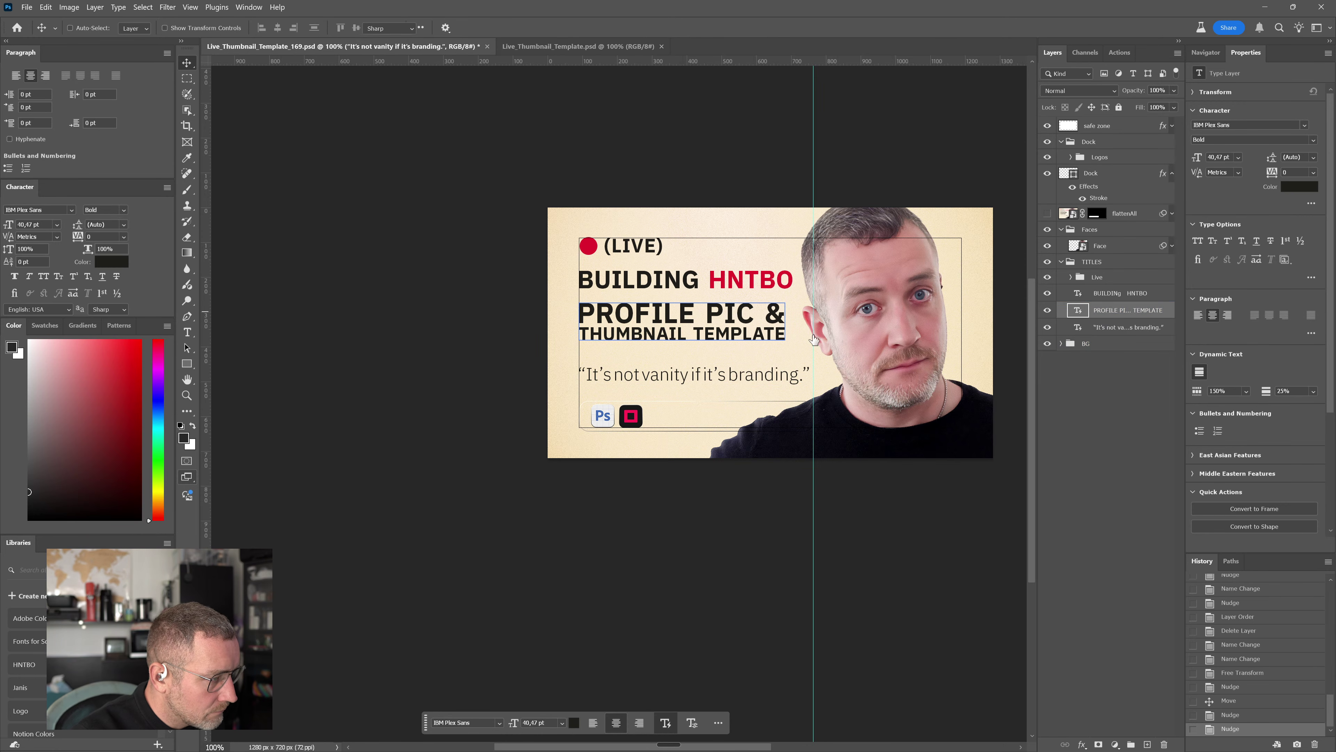
click(788, 334)
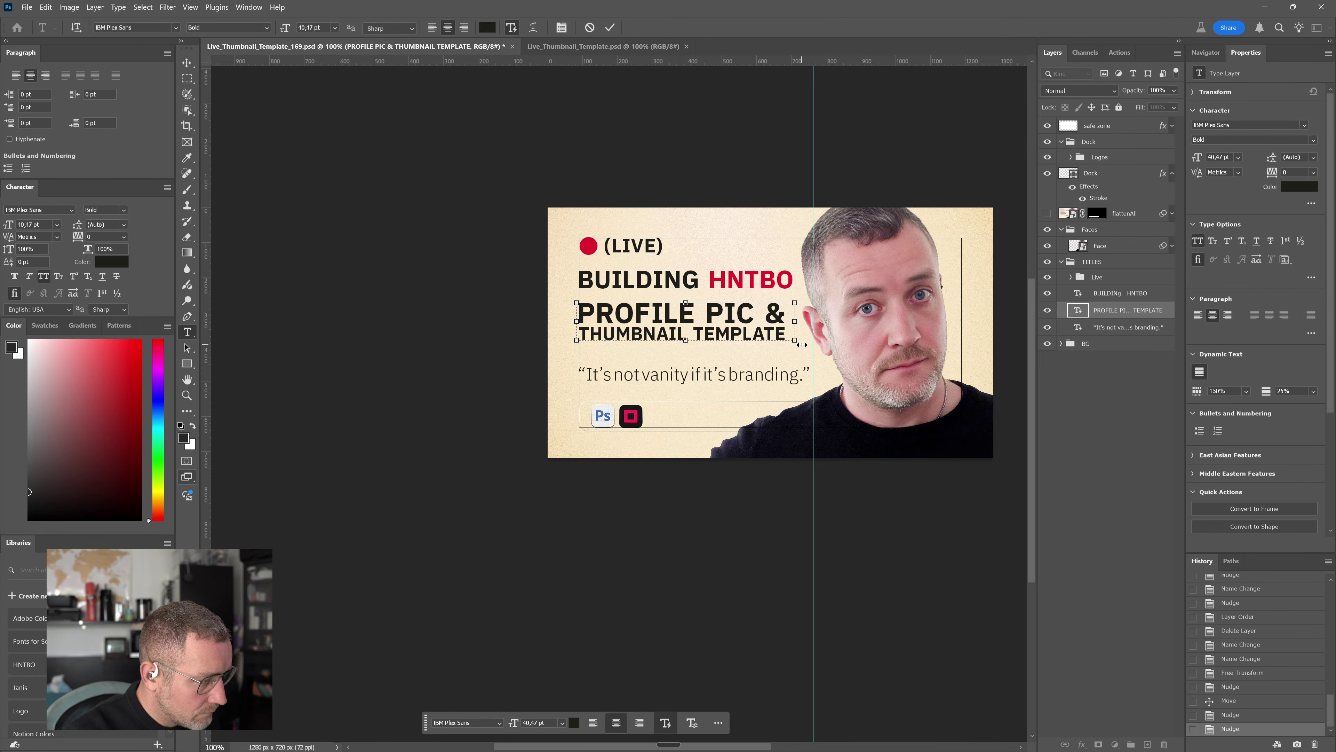
text({})
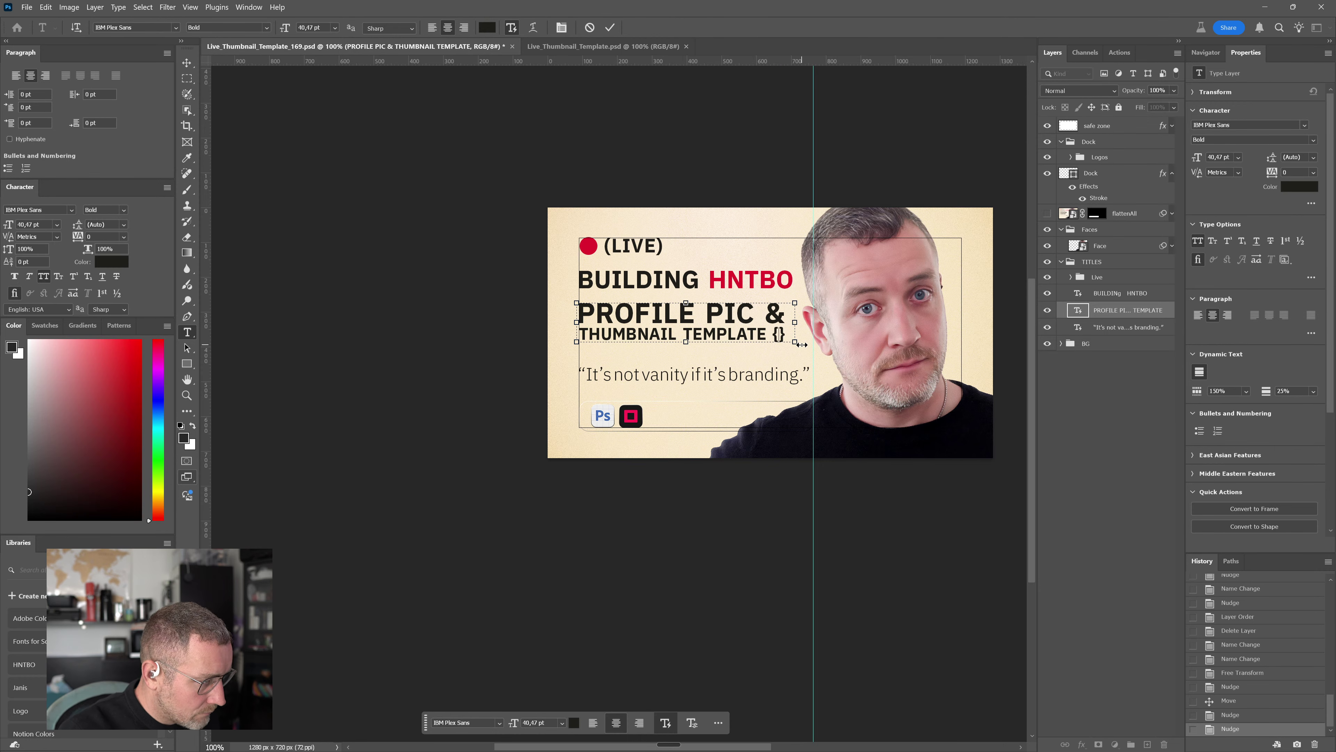
key(BackSpace)
key(BackSpace)
text([])
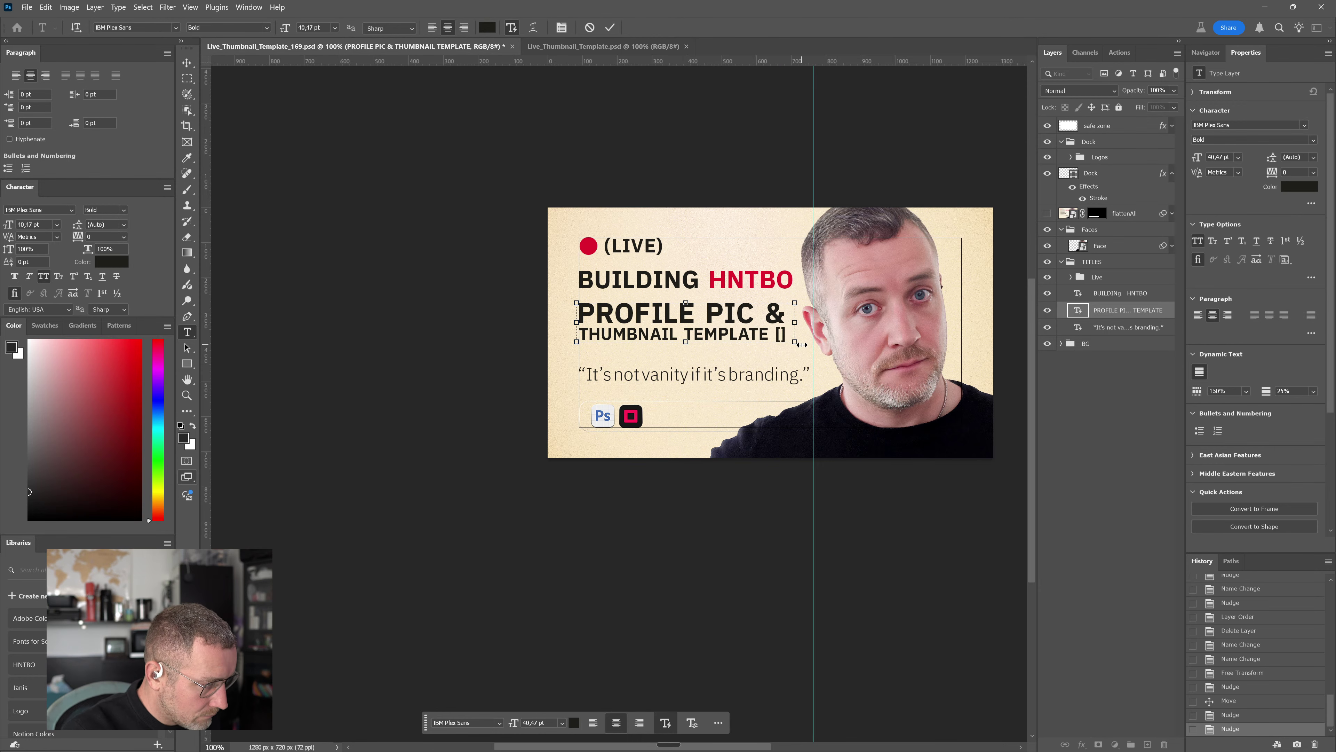
text(PL)
key(BackSpace)
text(ART 2)
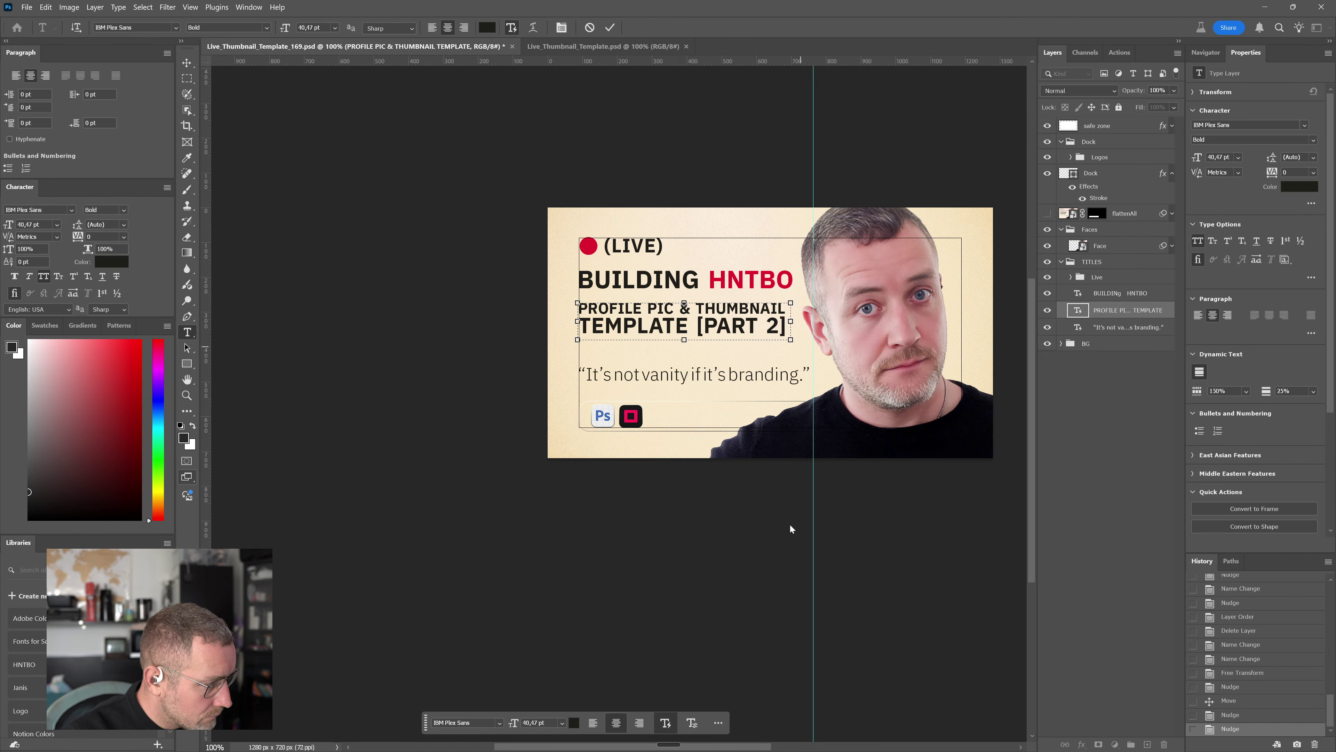
key(Escape)
key(v)
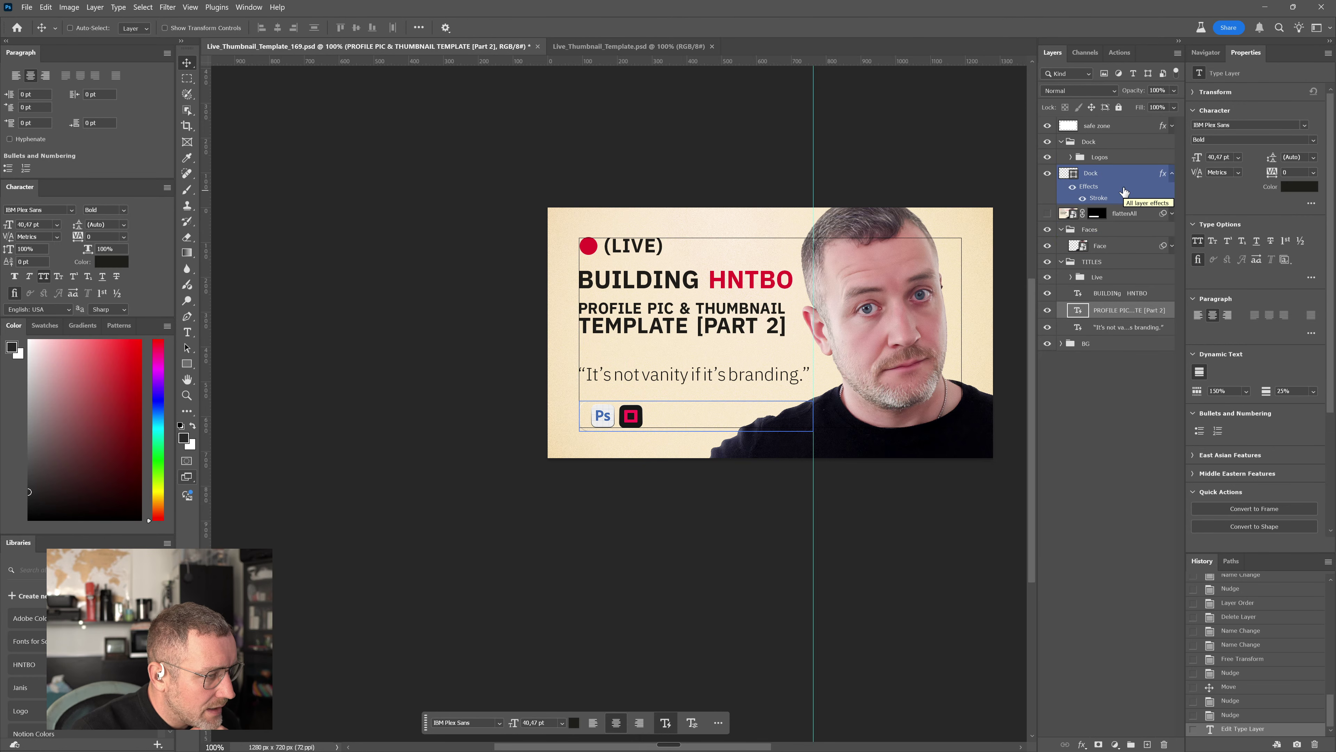
Select the "It's not vanity if it's branding." quote text layer in the TITLES group
click(1114, 329)
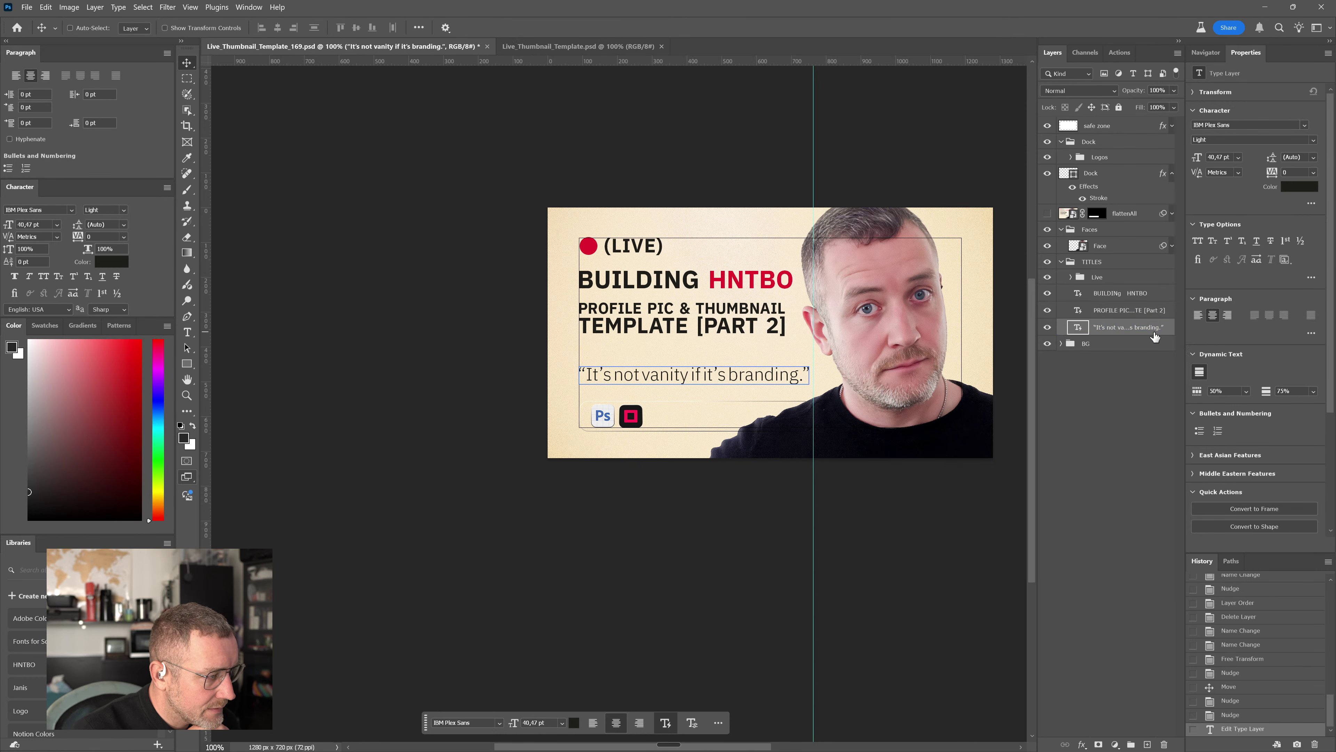
Nudge the "It's not vanity if it's branding." quote line up towards the title text
key(Up)
key(Up)
key(Up)
key(Up)
key(Up)
key(Up)
key(Up)
key(Up)
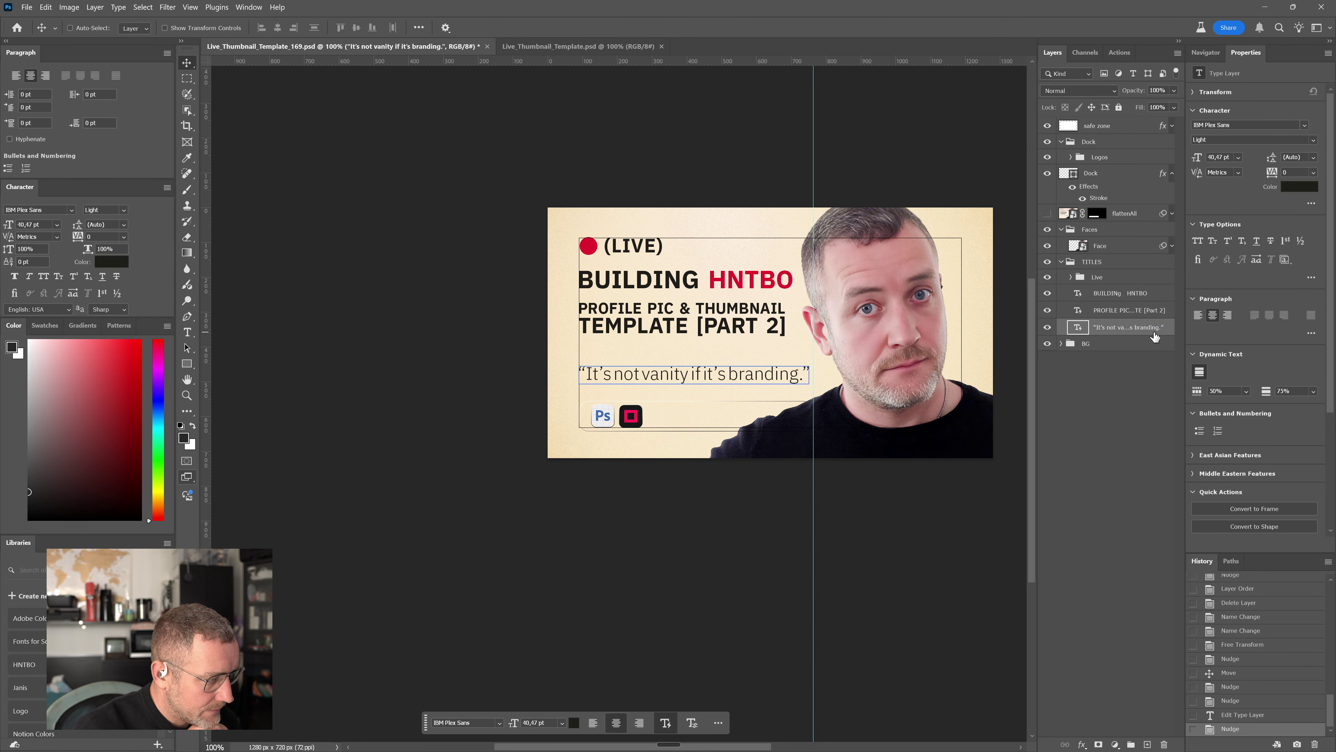
key(Up)
key(Up)
key(Up)
key(Up)
key(Up)
key(Up)
key(Up)
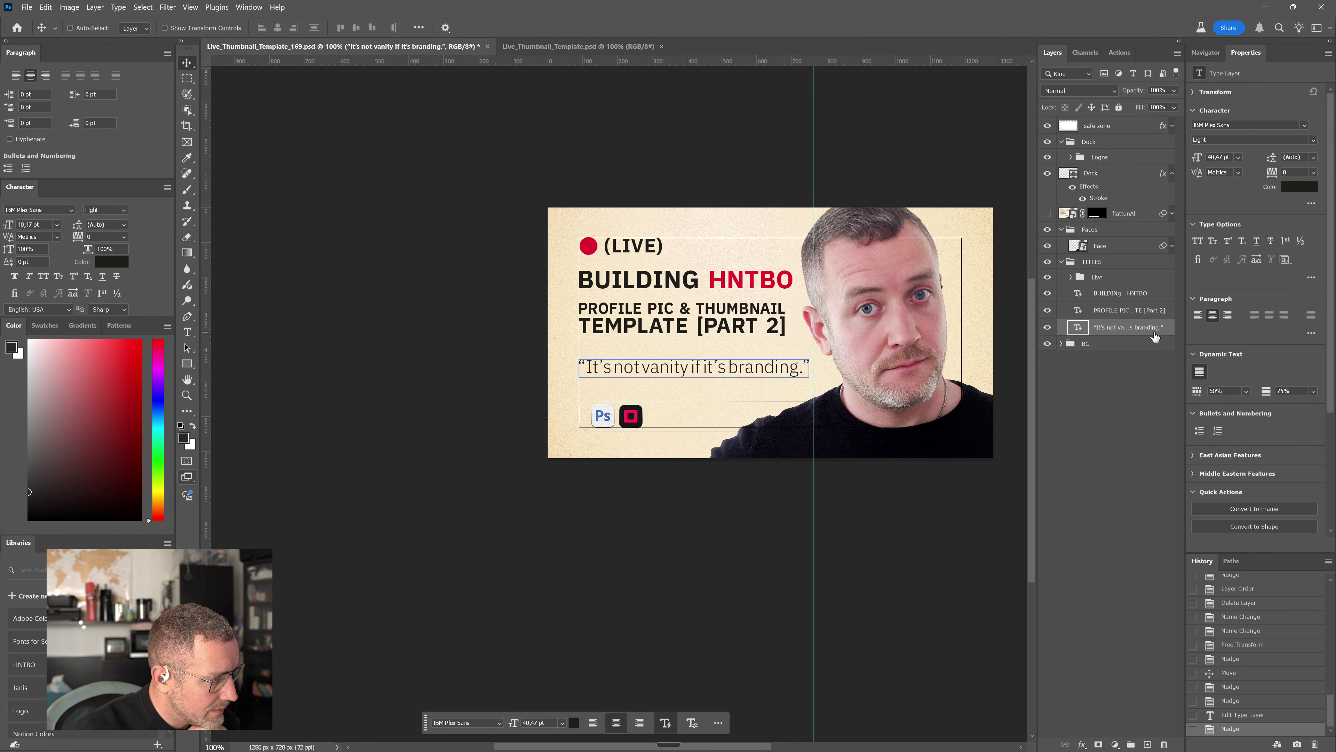
Move the BUILDING HNTBO and PROFILE PIC & THUMBNAIL TEMPLATE text layers down together by 20 px
click(1123, 311)
shift+click(1119, 296)
key(shift+Down)
key(shift+Down)
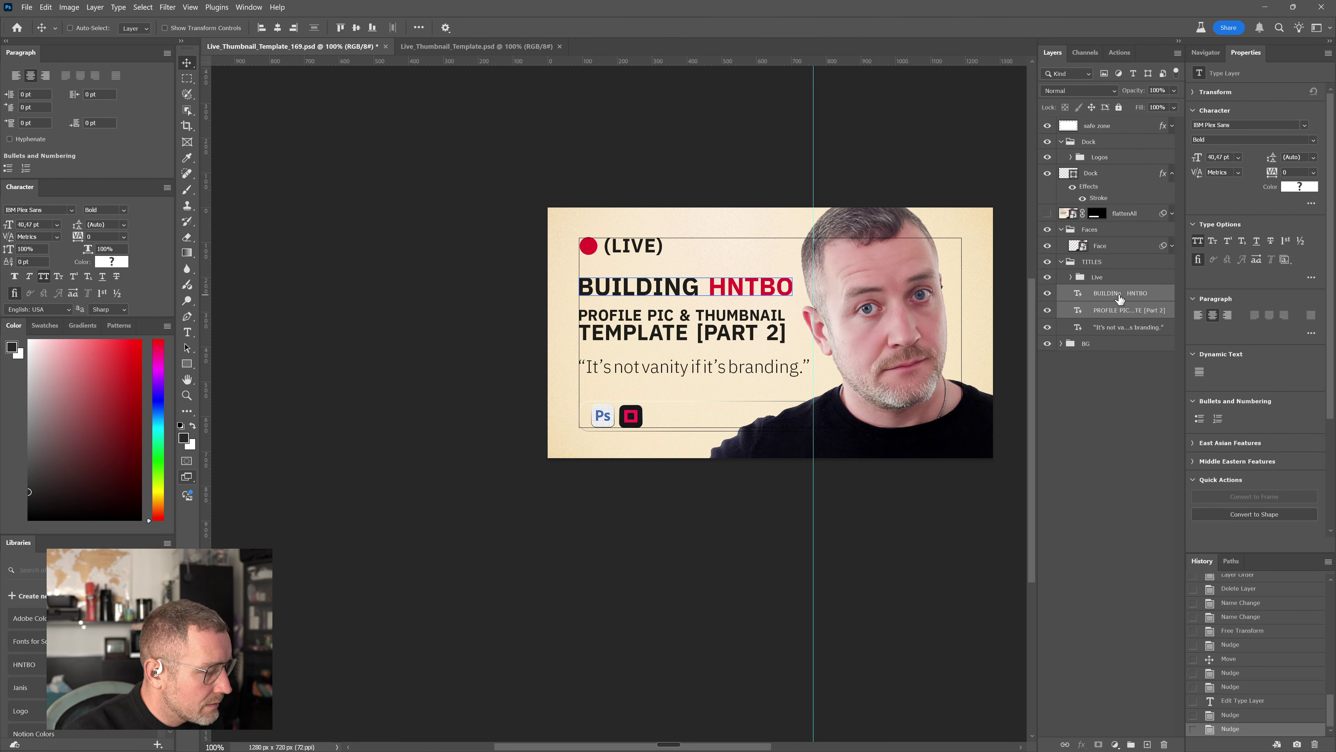
Move only the PROFILE PIC & THUMBNAIL TEMPLATE [PART 2] text up by 20 px, close under the BUILDING HNTBO line
click(1135, 378)
click(1123, 310)
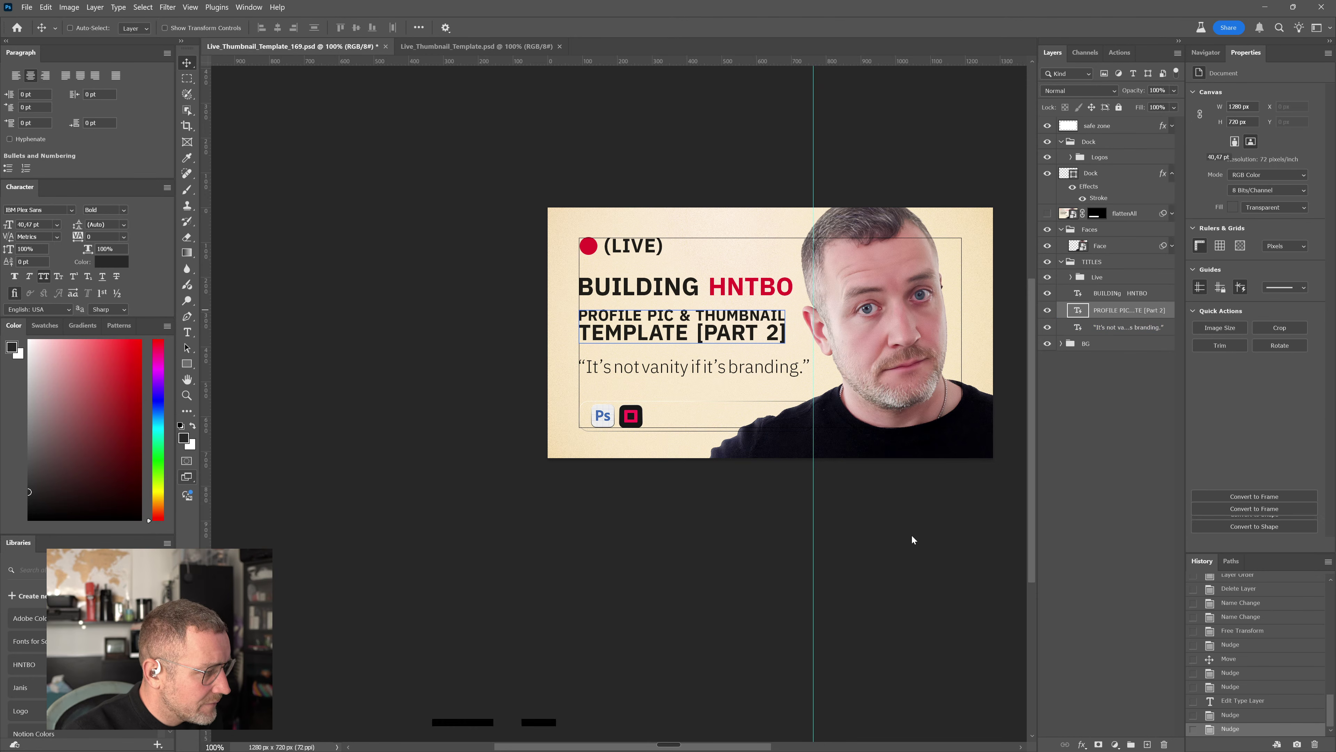
key(shift+Up)
key(shift+Up)
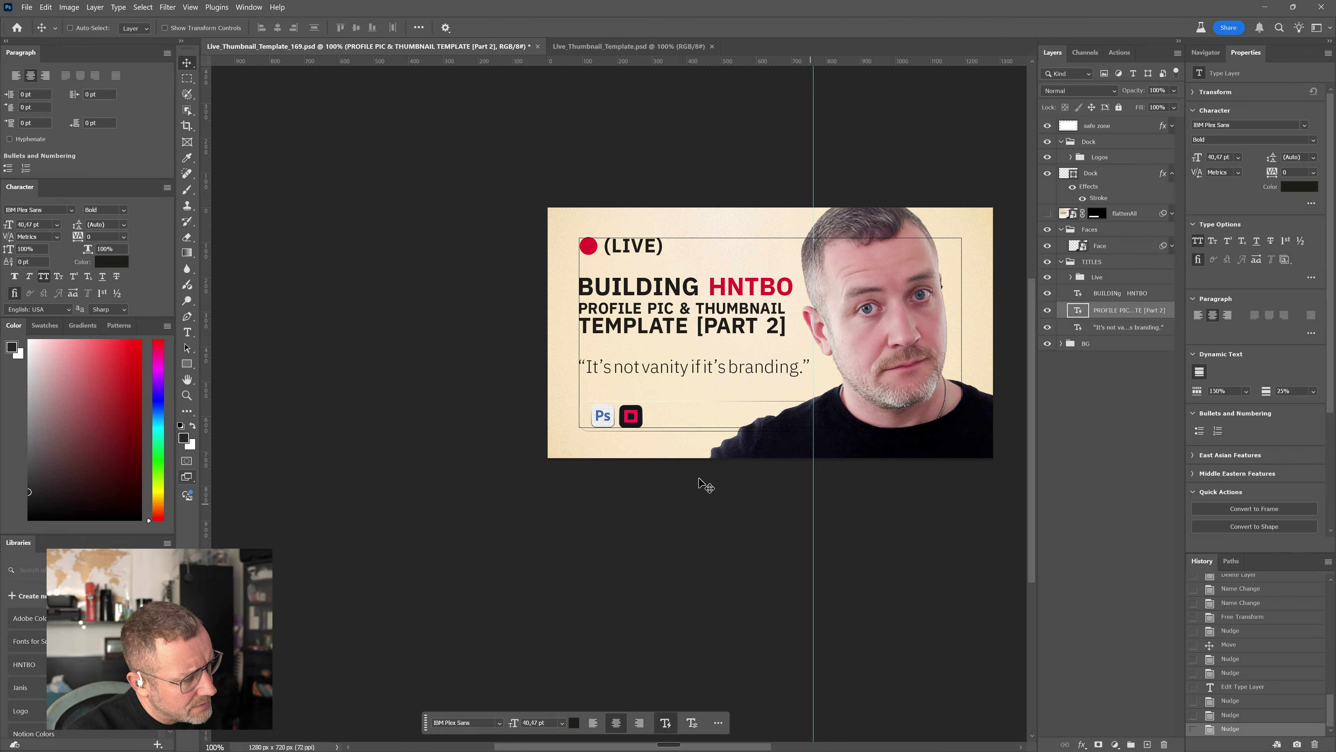
ctrl+click(709, 338)
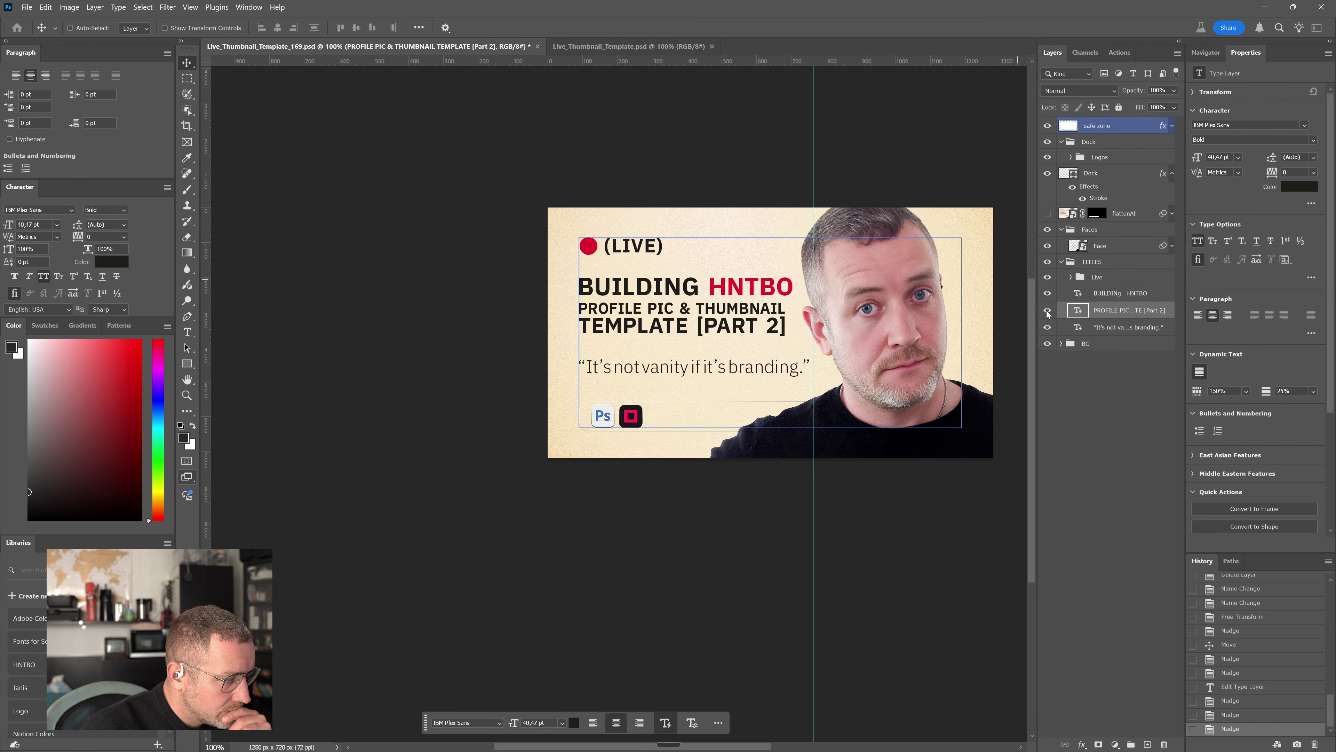
Try the Medium font style on the word BUILDING in the BUILDING HNTBO title
click(1076, 294)
double_click(1077, 294)
drag(703, 286, 563, 287)
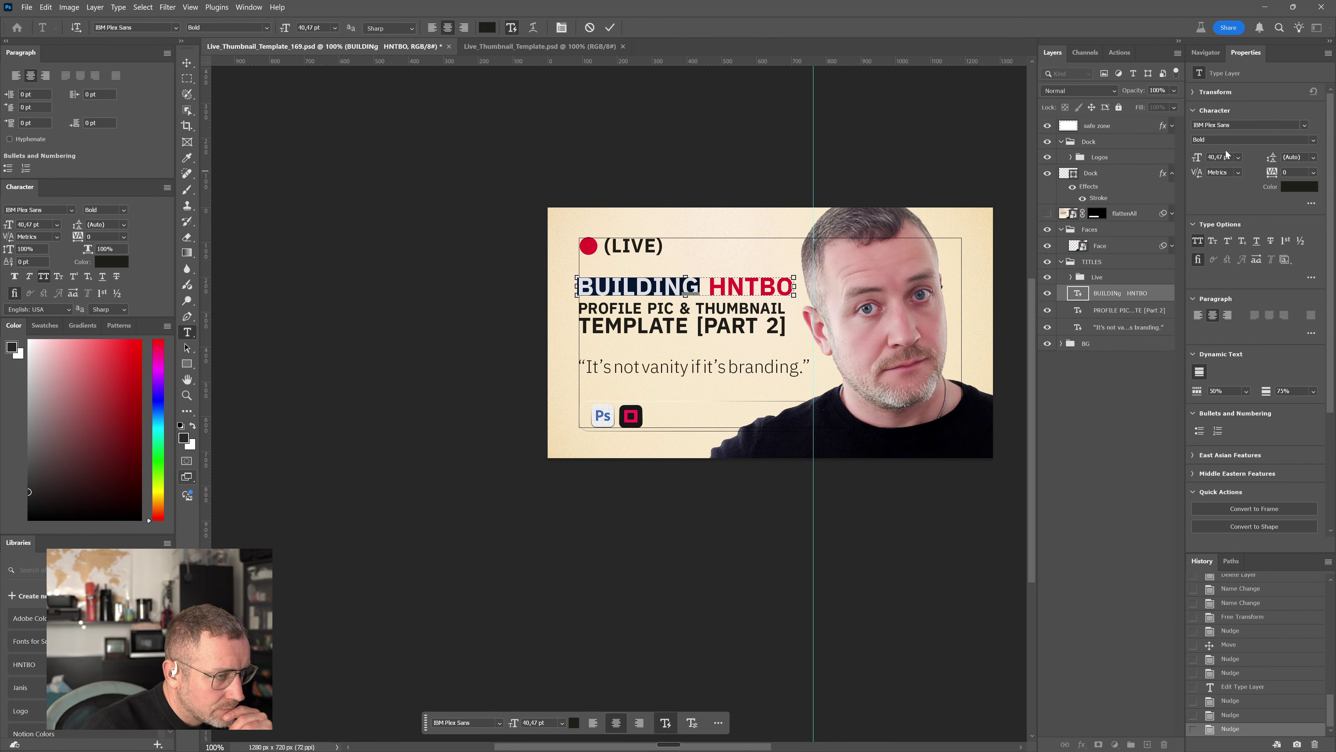
click(1314, 140)
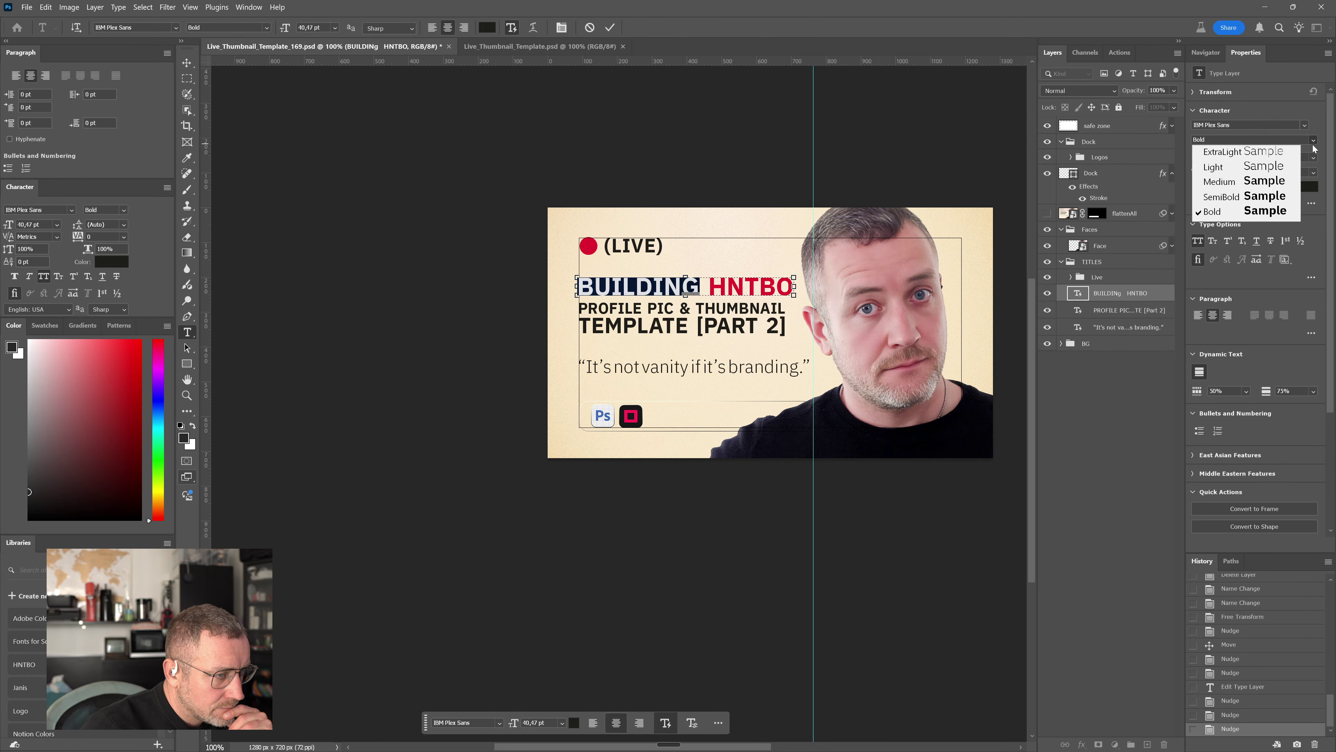
click(1220, 188)
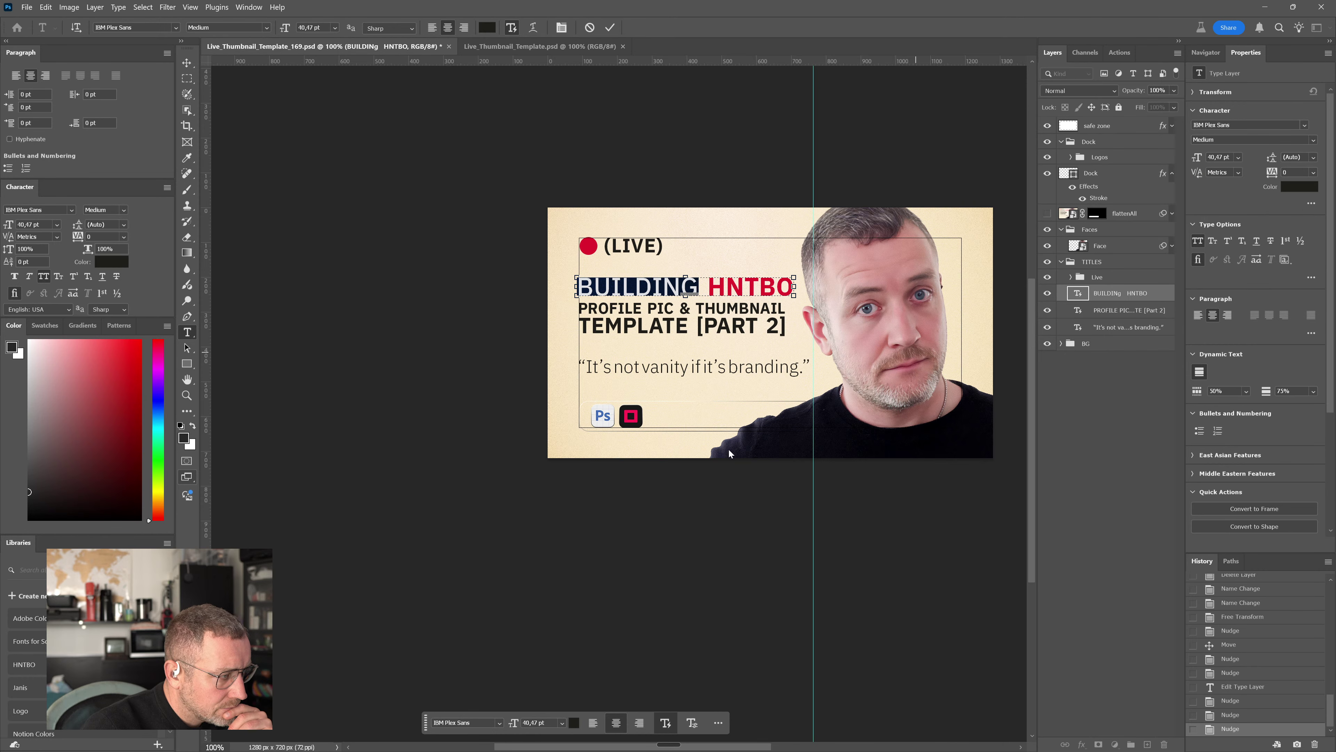
click(501, 543)
key(v)
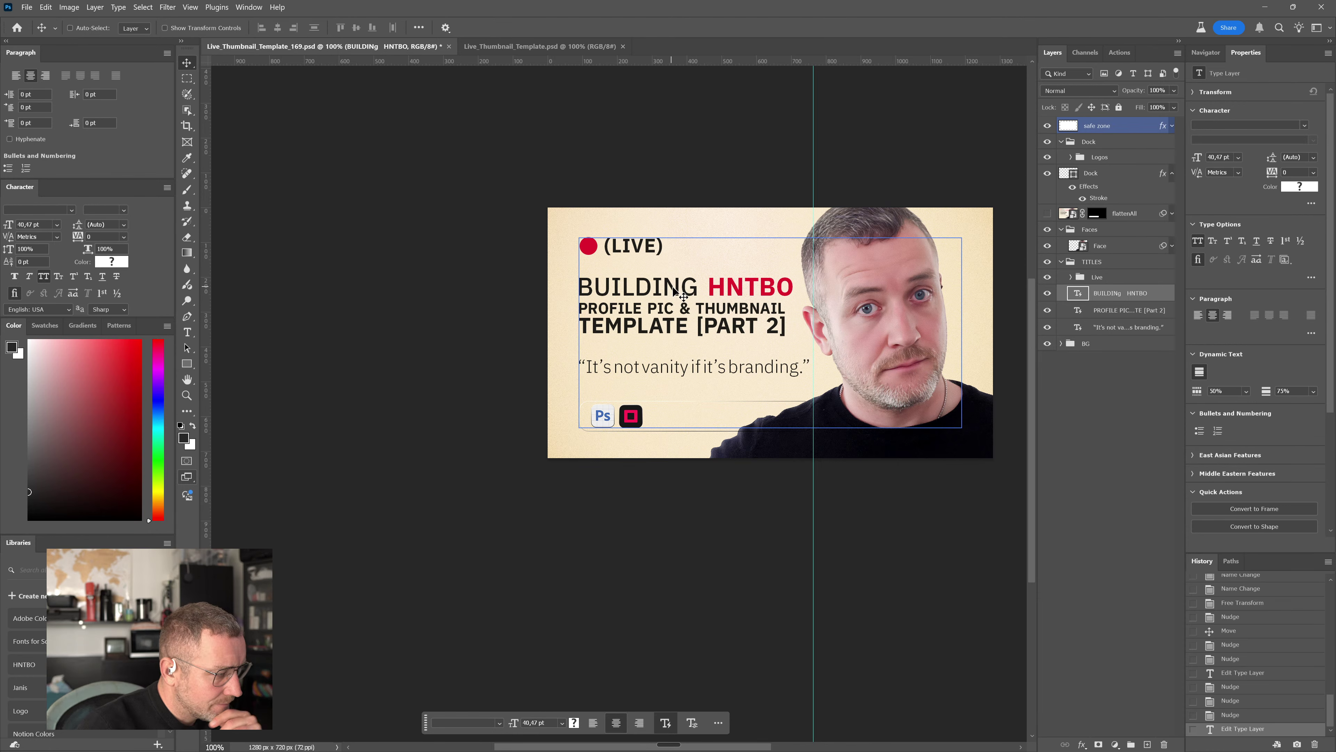
Undo the font style change on the word BUILDING
key(ctrl)
key(ctrl+z)
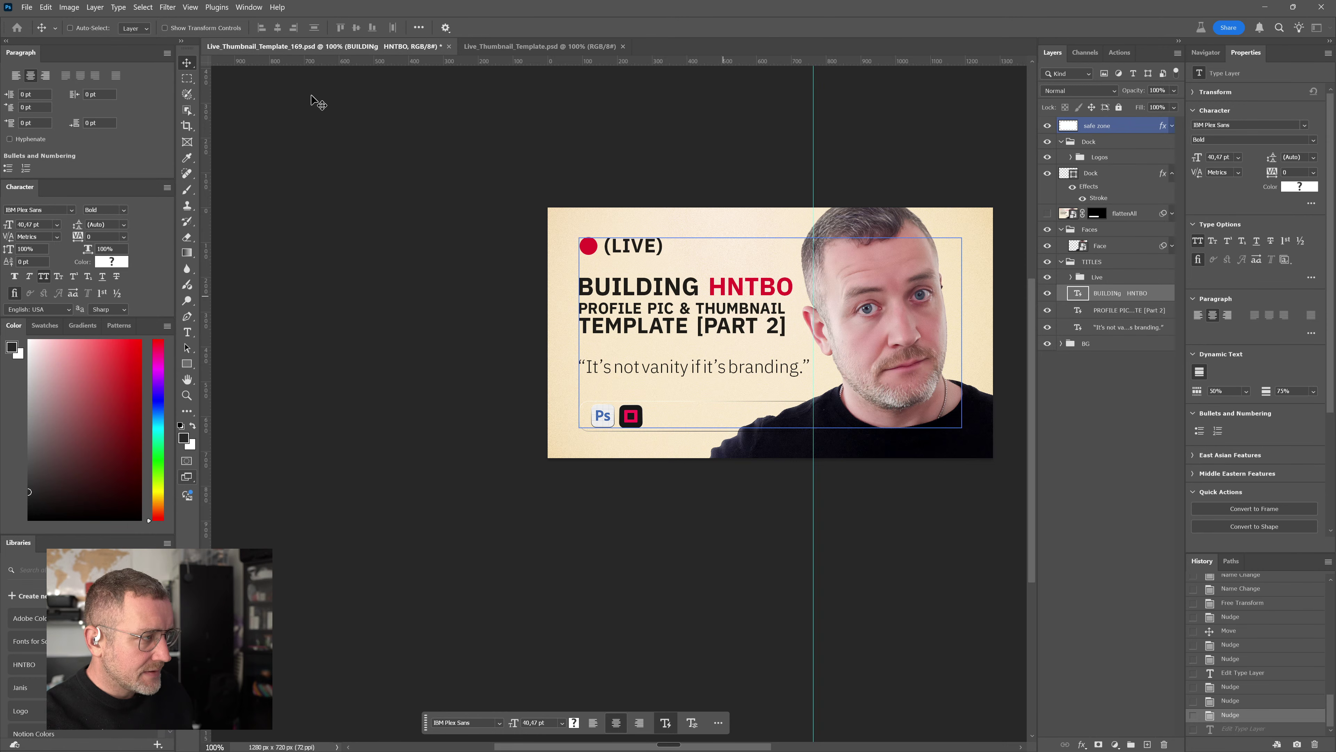
click(95, 34)
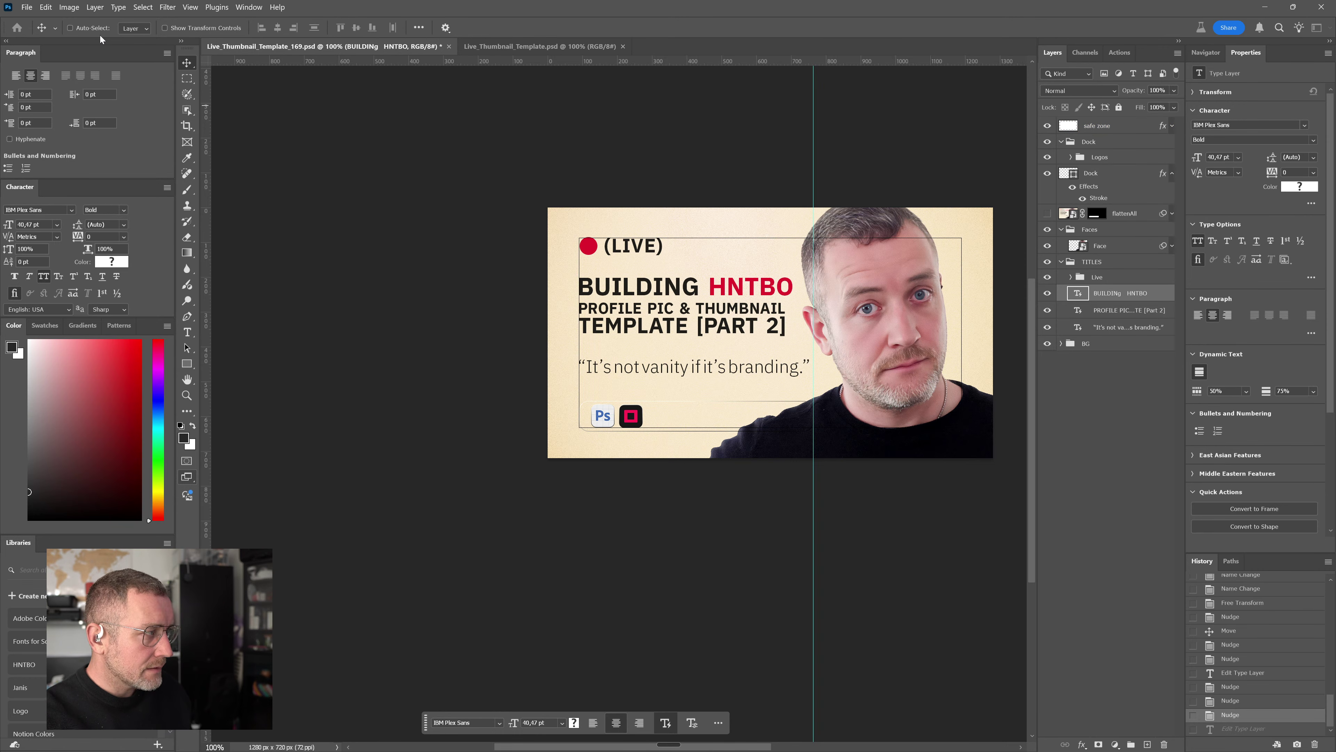
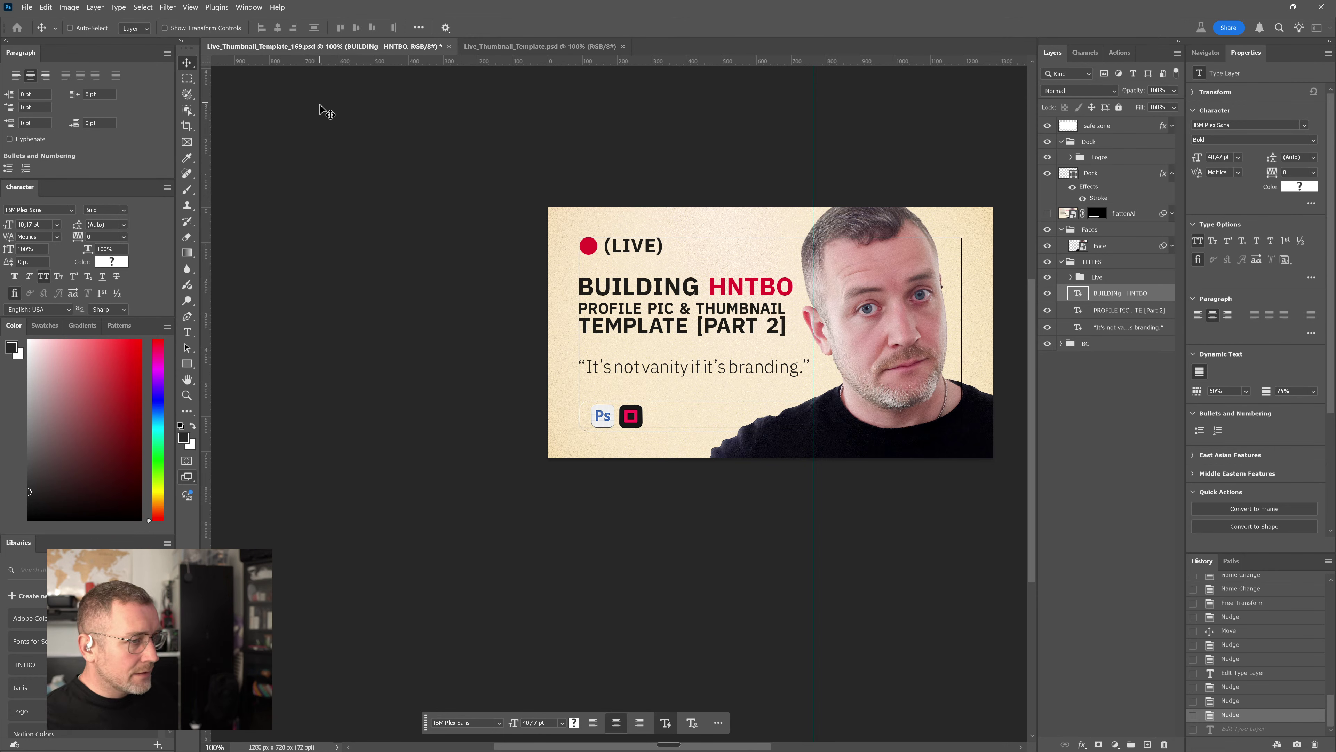
Close Live_Thumbnail_Template.psd and open Card_Shorts_prepa_006.psd from the 01_Images folder
click(533, 45)
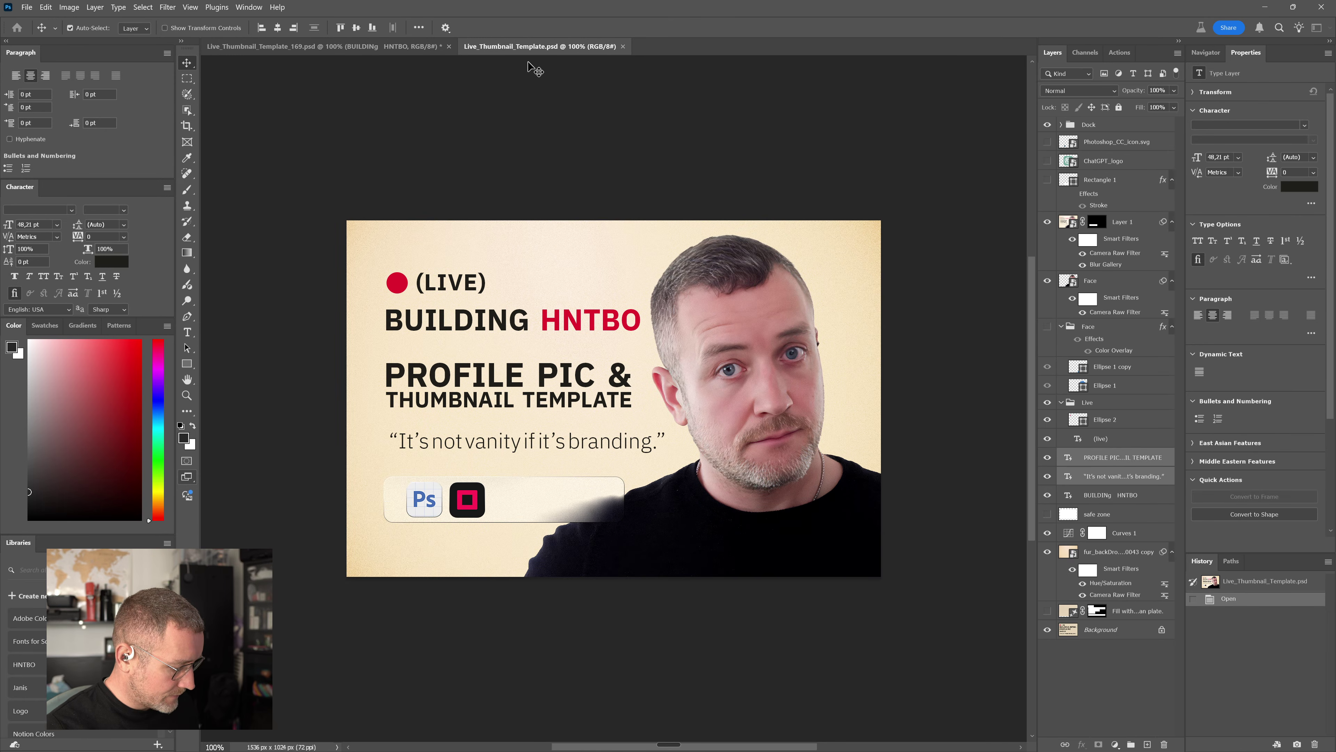
key(ctrl+w)
key(ctrl+o)
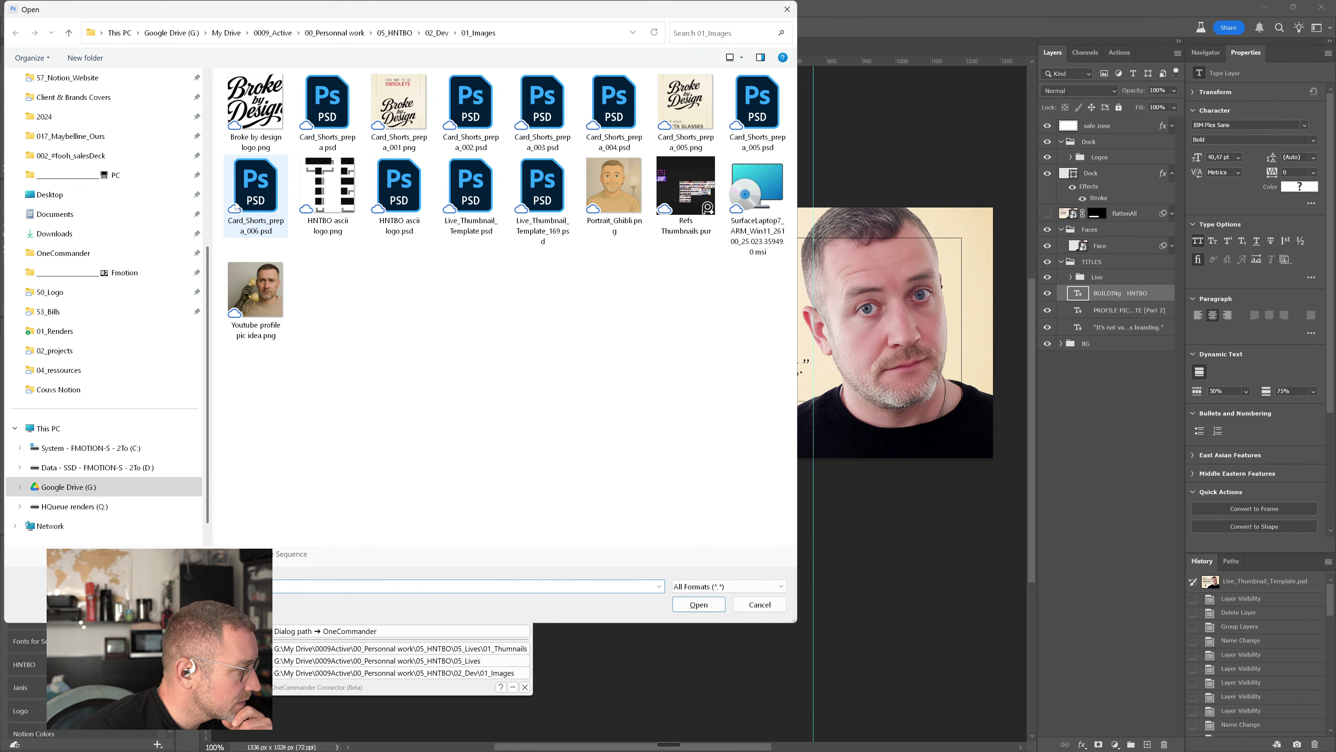
double_click(253, 195)
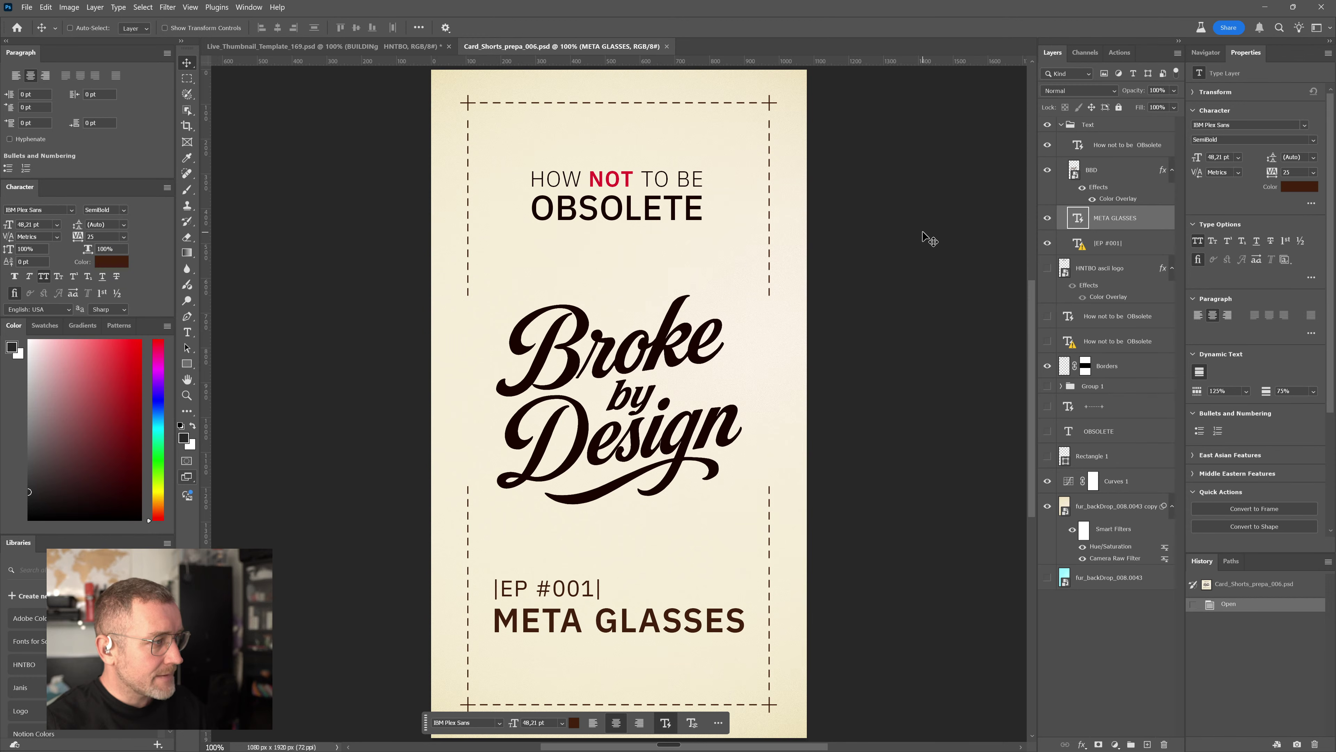
key(shift+alt+bracketright)
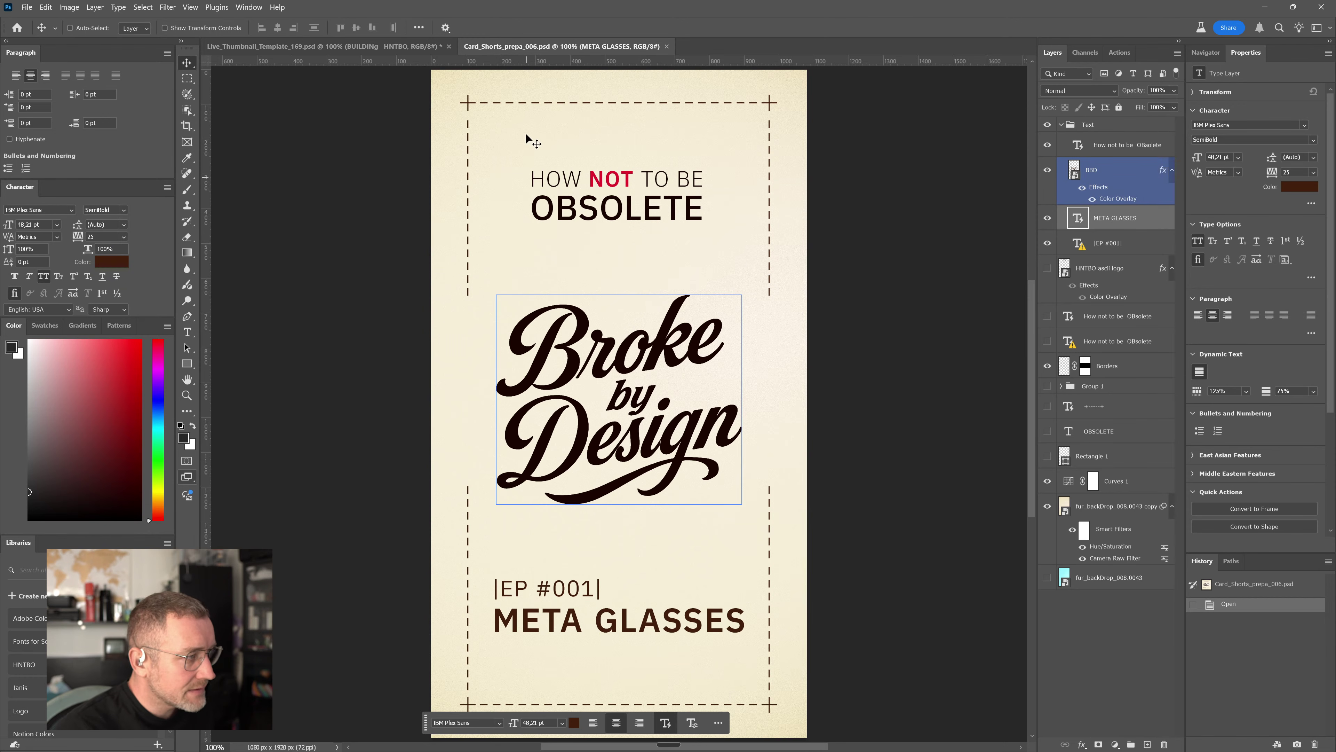
key(shift+alt+bracketleft)
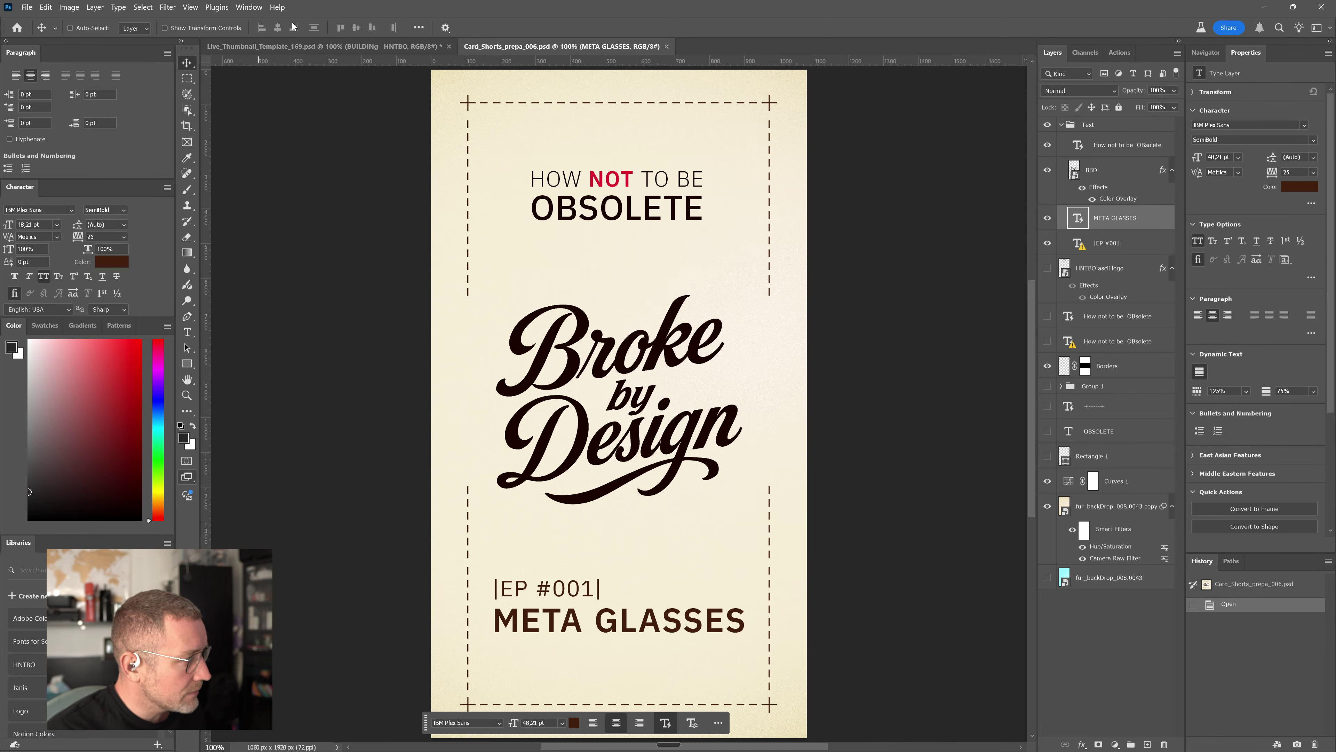
Return to Live_Thumbnail_Template_169.psd, examine the title block up close and give the libraries list more room
click(295, 47)
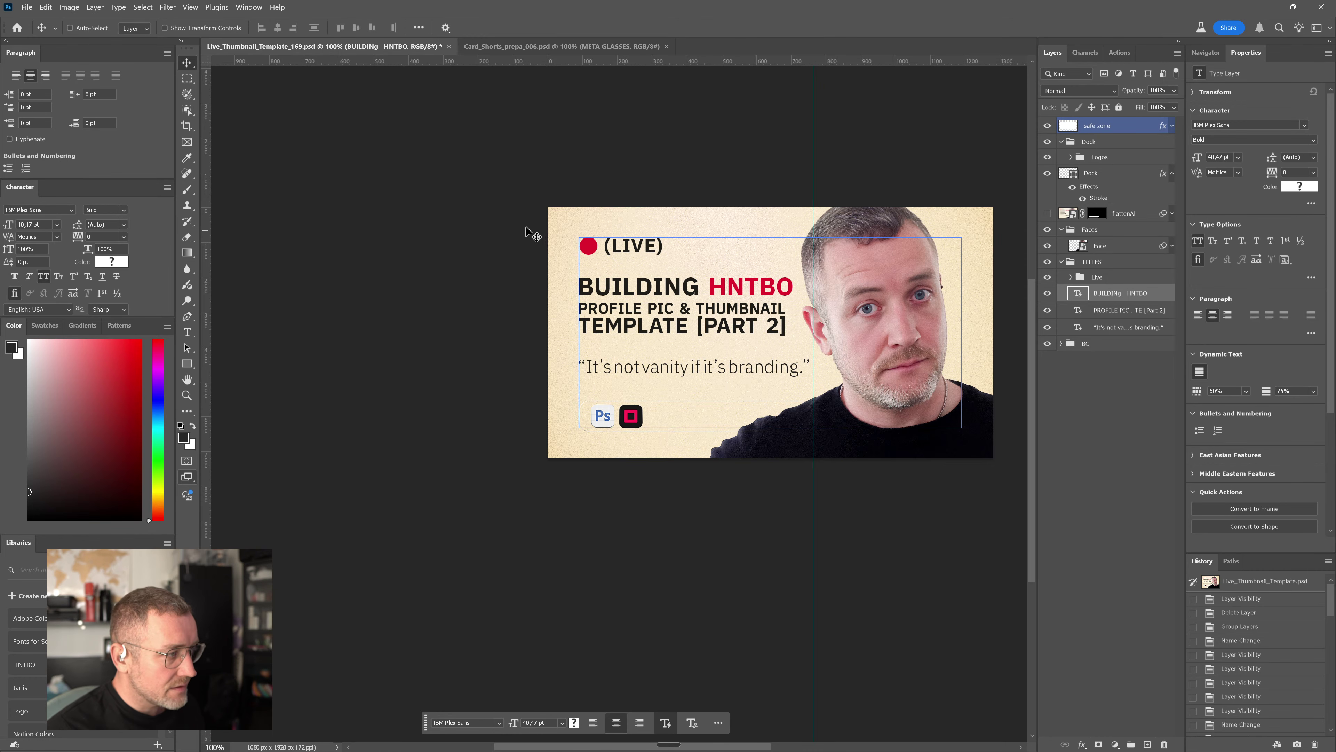
key(z)
click(670, 264)
click(670, 264)
key(v)
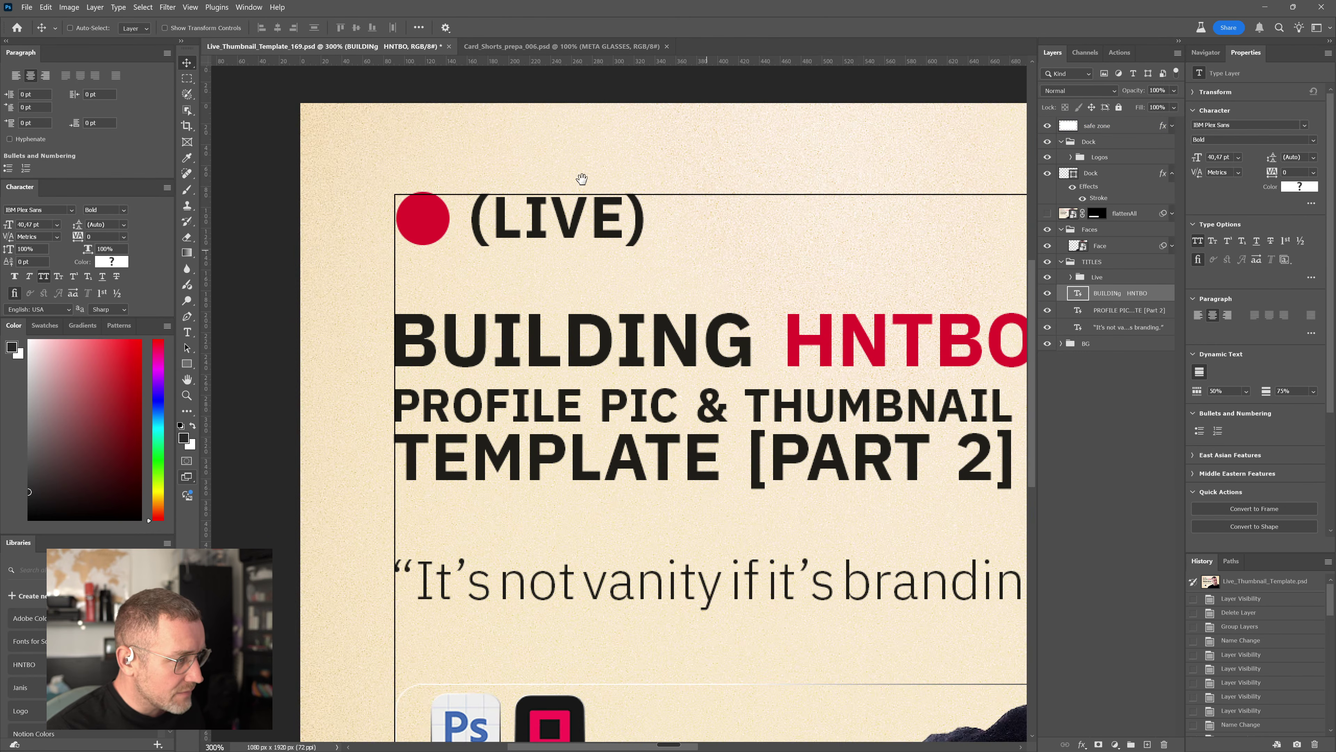
drag(736, 284, 555, 165)
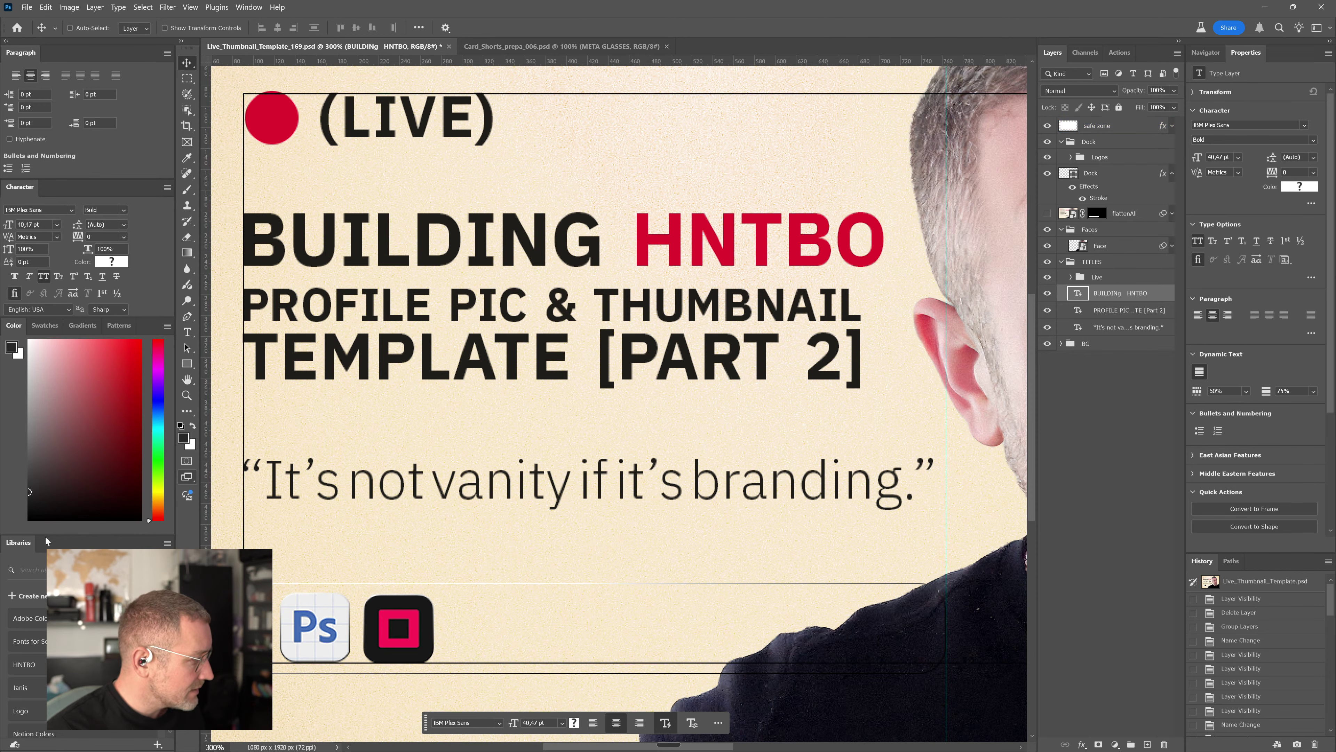
drag(52, 533, 77, 387)
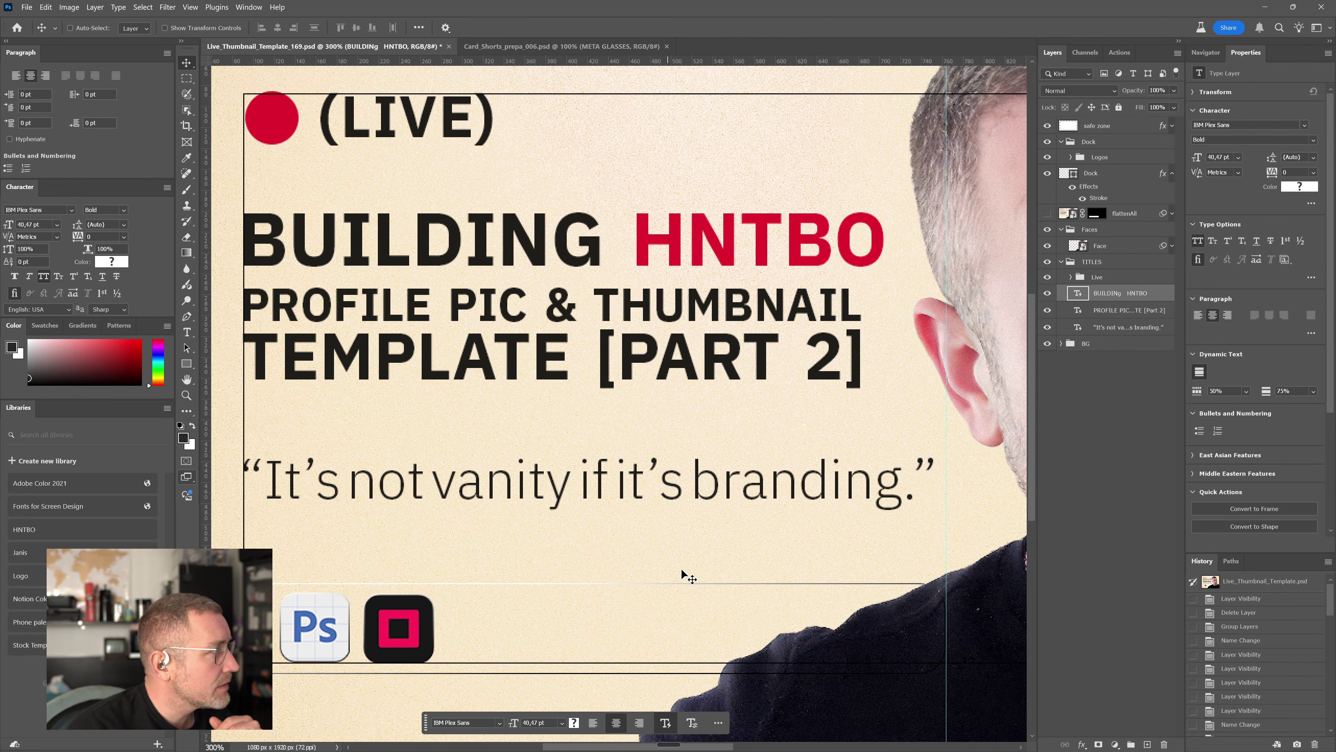
key(alt+Tab)
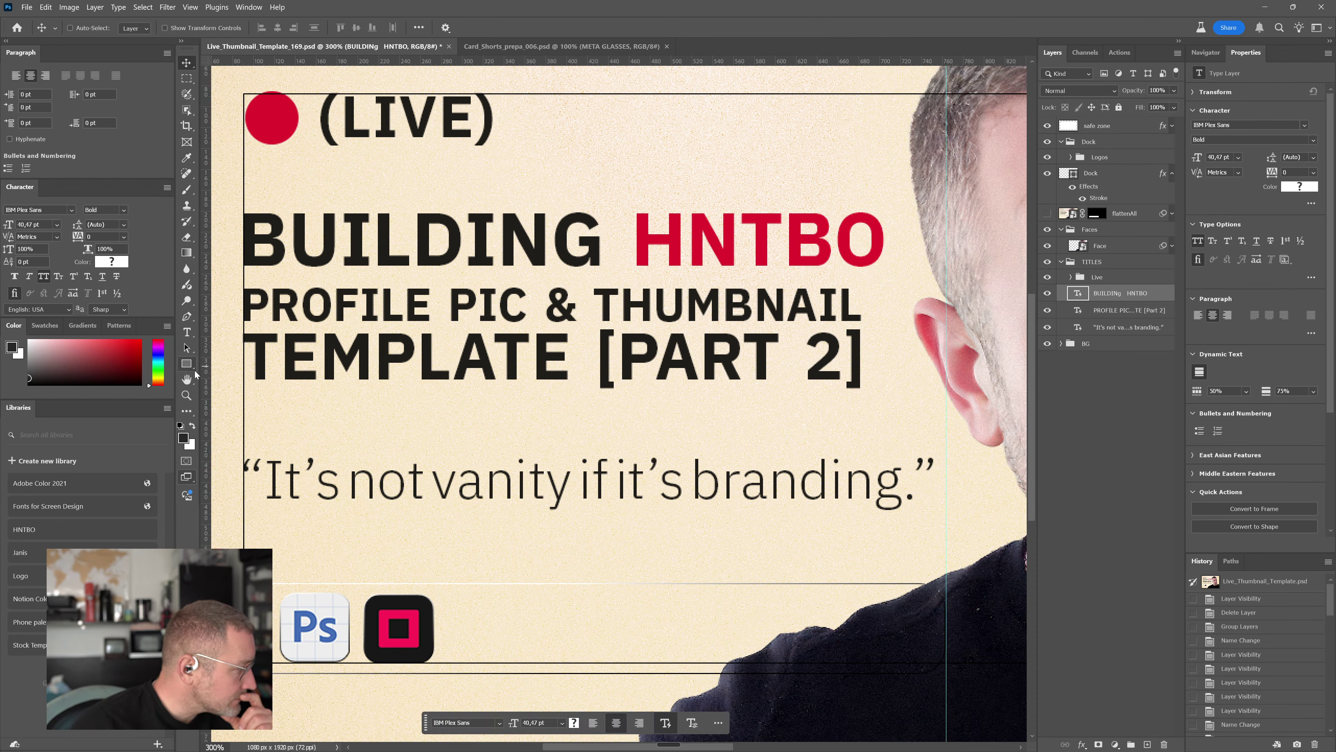
Draw a horizontal line about 749 px long with a 1 px weight between the (LIVE) label and the BUILDING HNTBO title
click(194, 373)
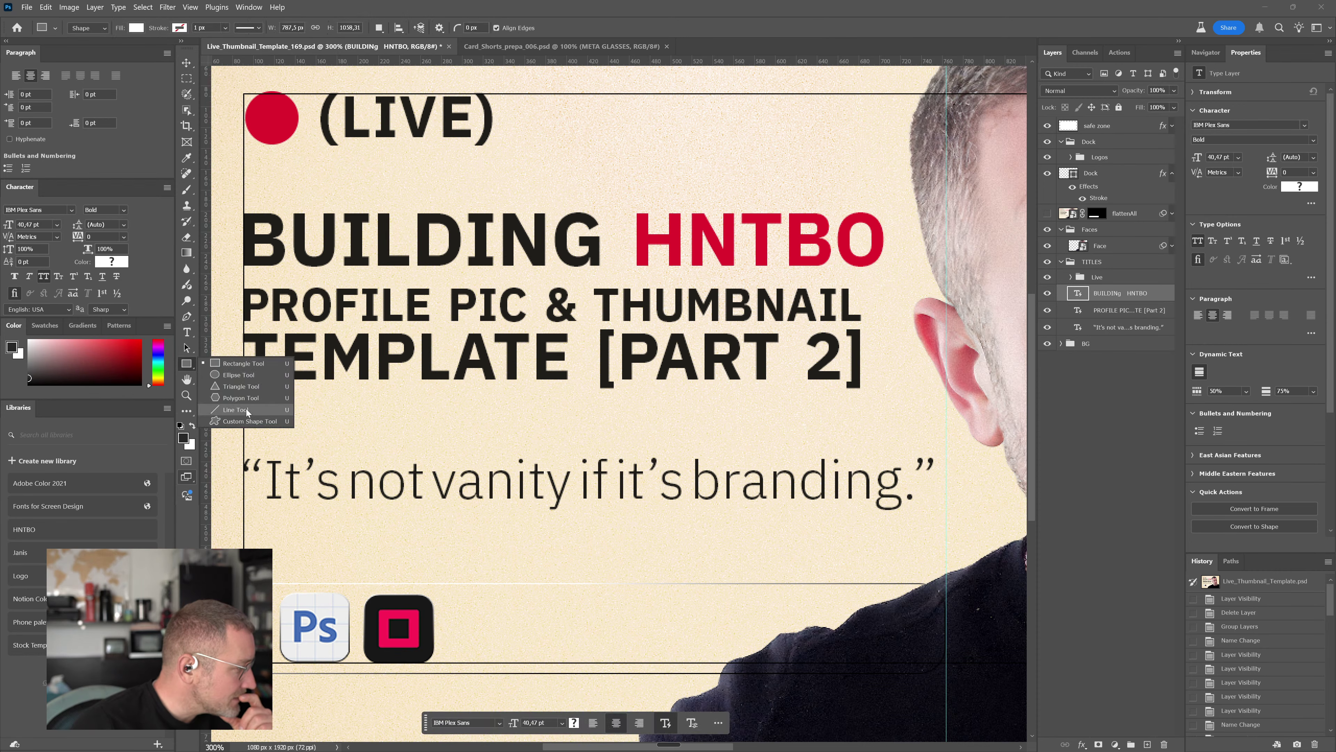
click(243, 410)
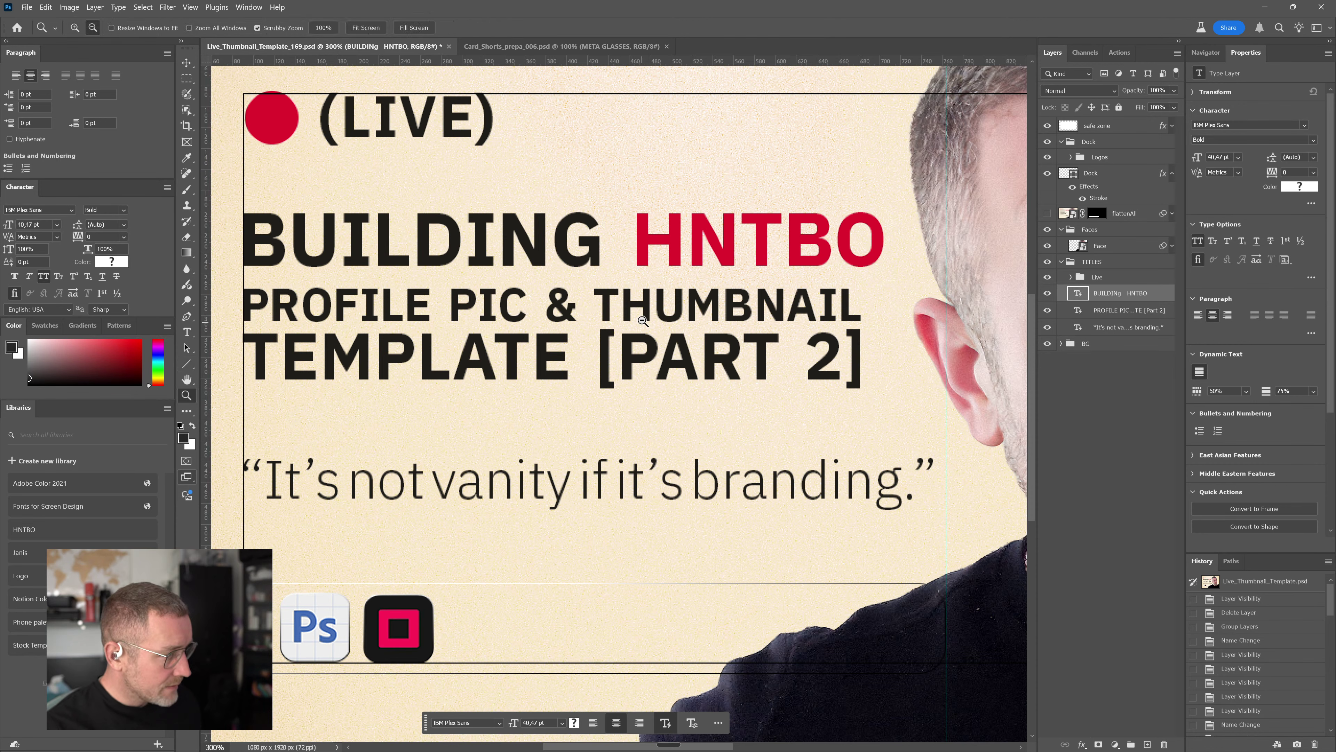
key(ctrl+minus)
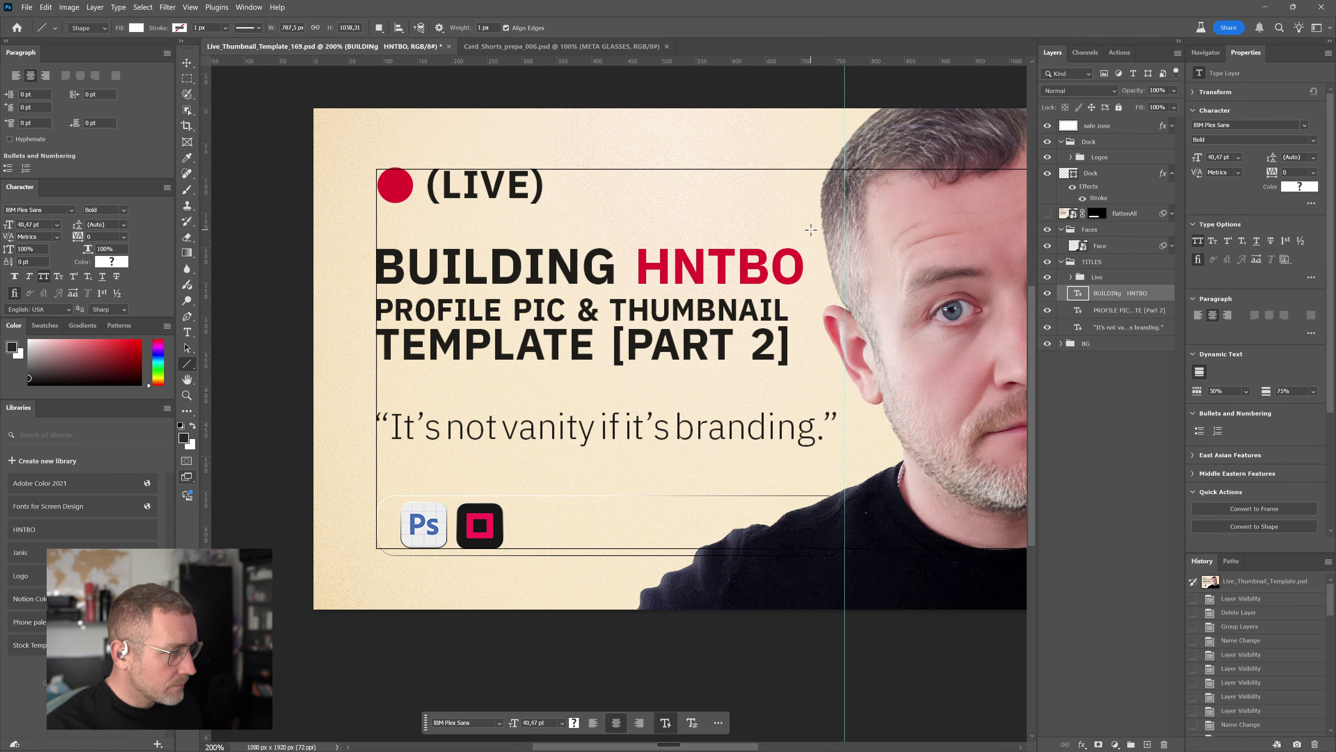
drag(810, 229, 290, 230)
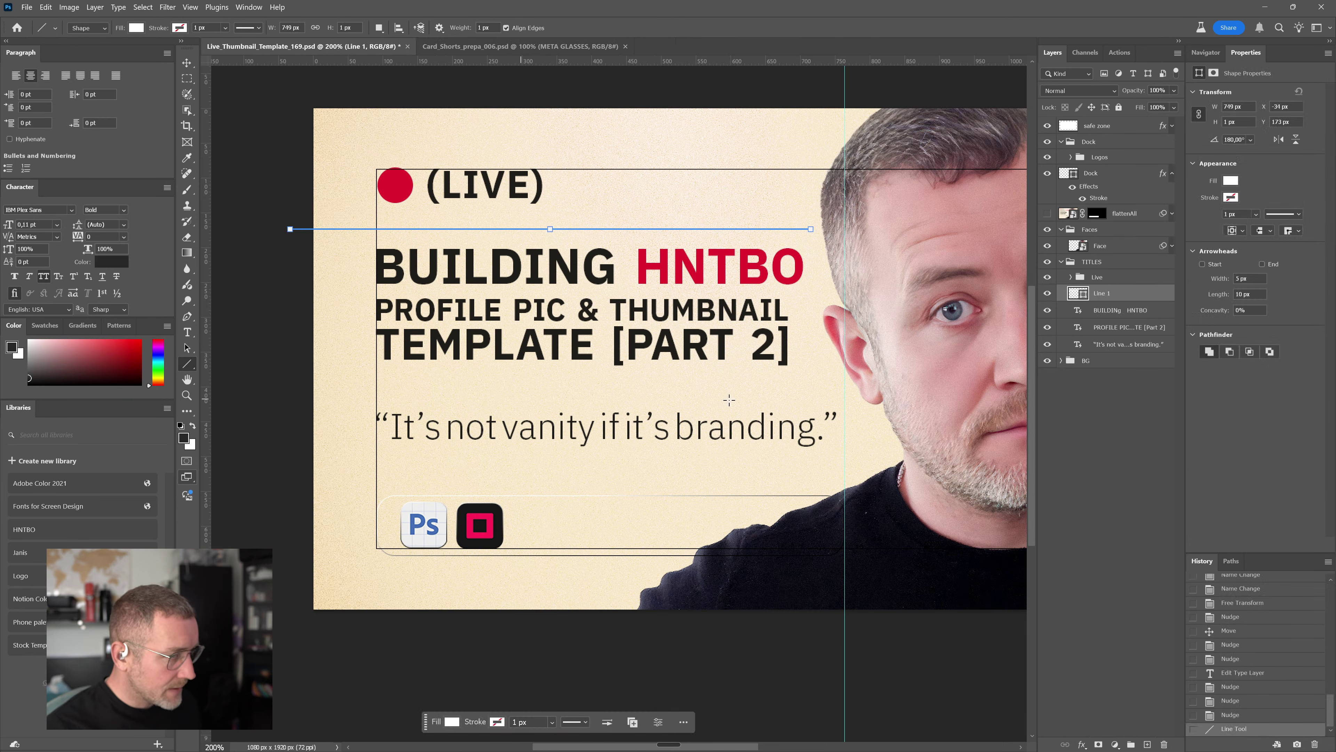
Fill the line with the dark brown #190601 from the HNTBO library and open that colour for editing
click(1231, 198)
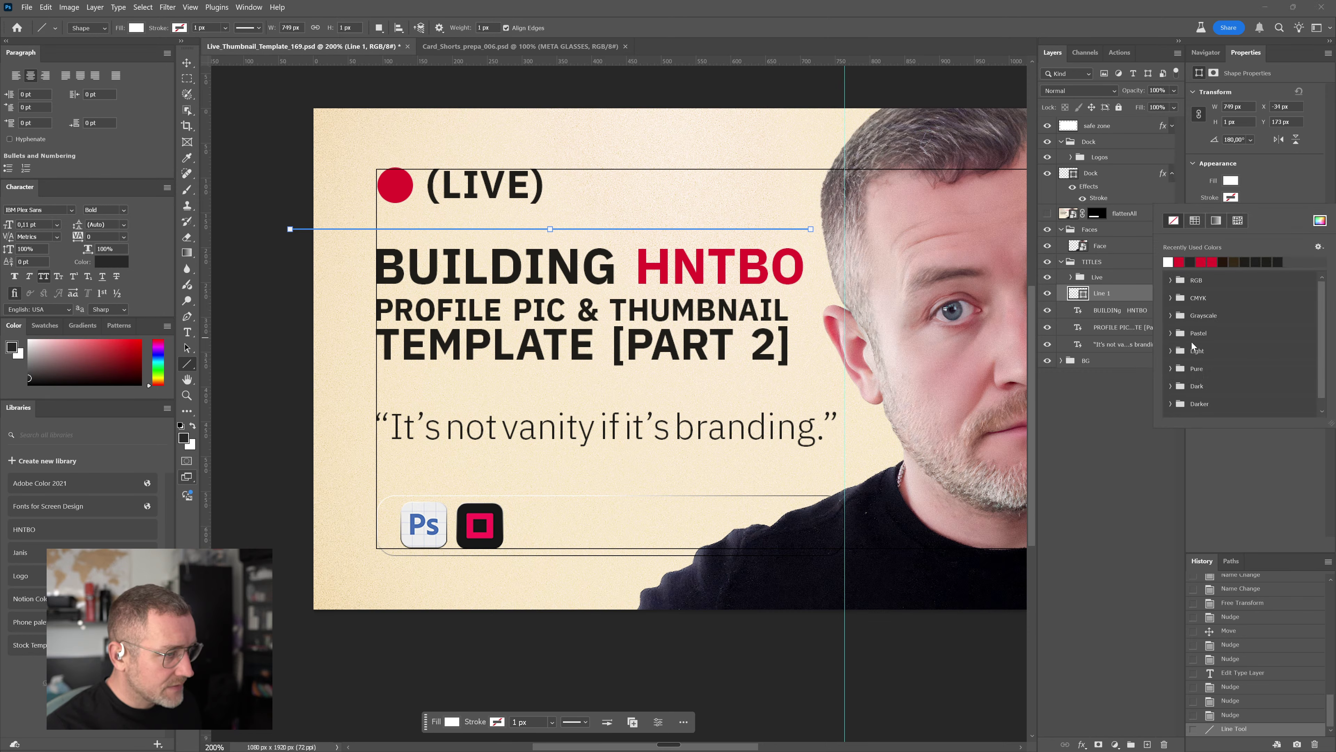
click(75, 533)
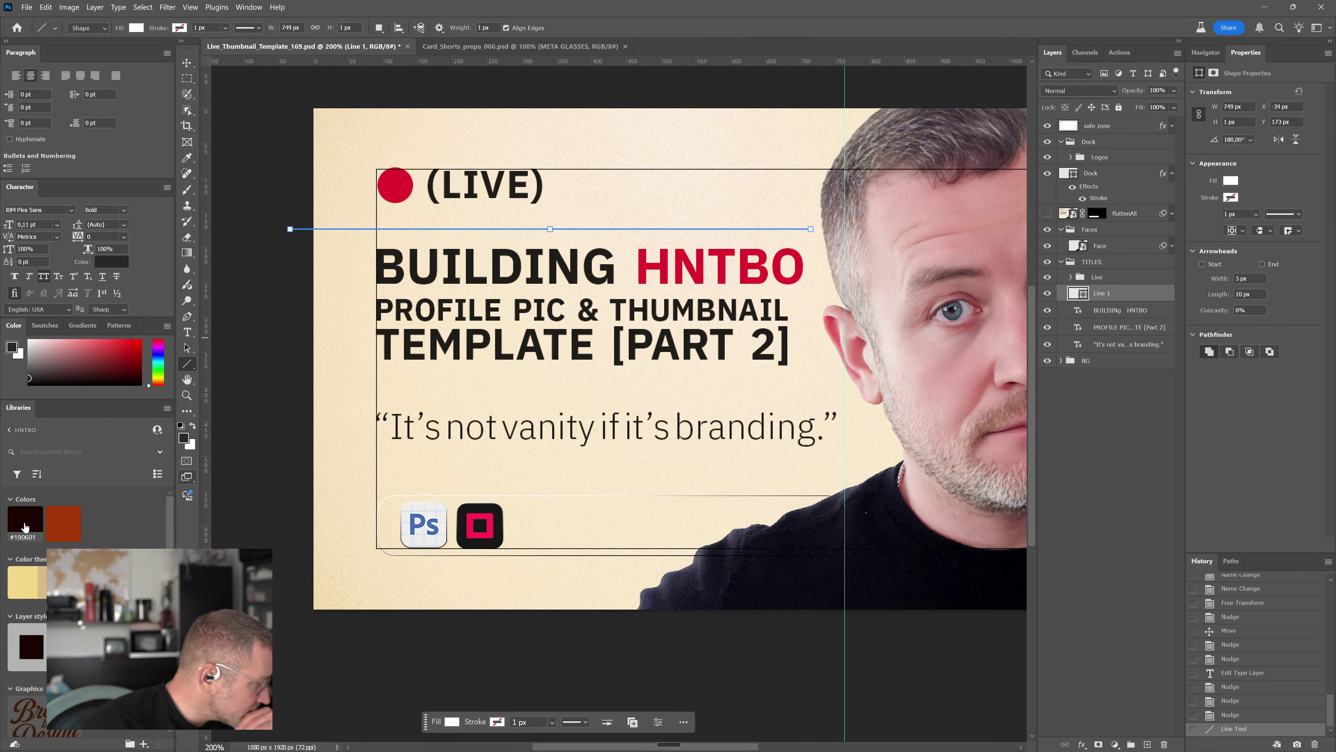
double_click(24, 525)
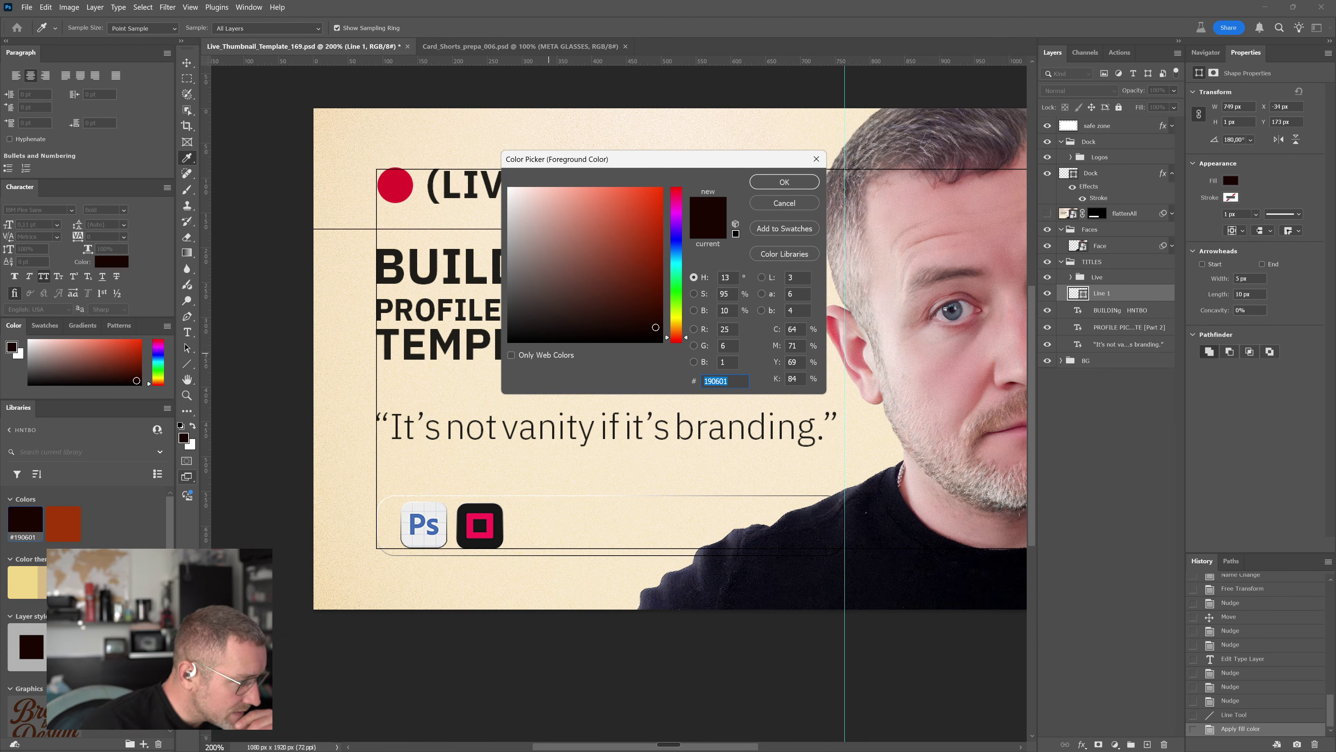
Set the HNTBO library's dark brown colour to 5% brightness and 70% saturation
click(725, 310)
text(5)
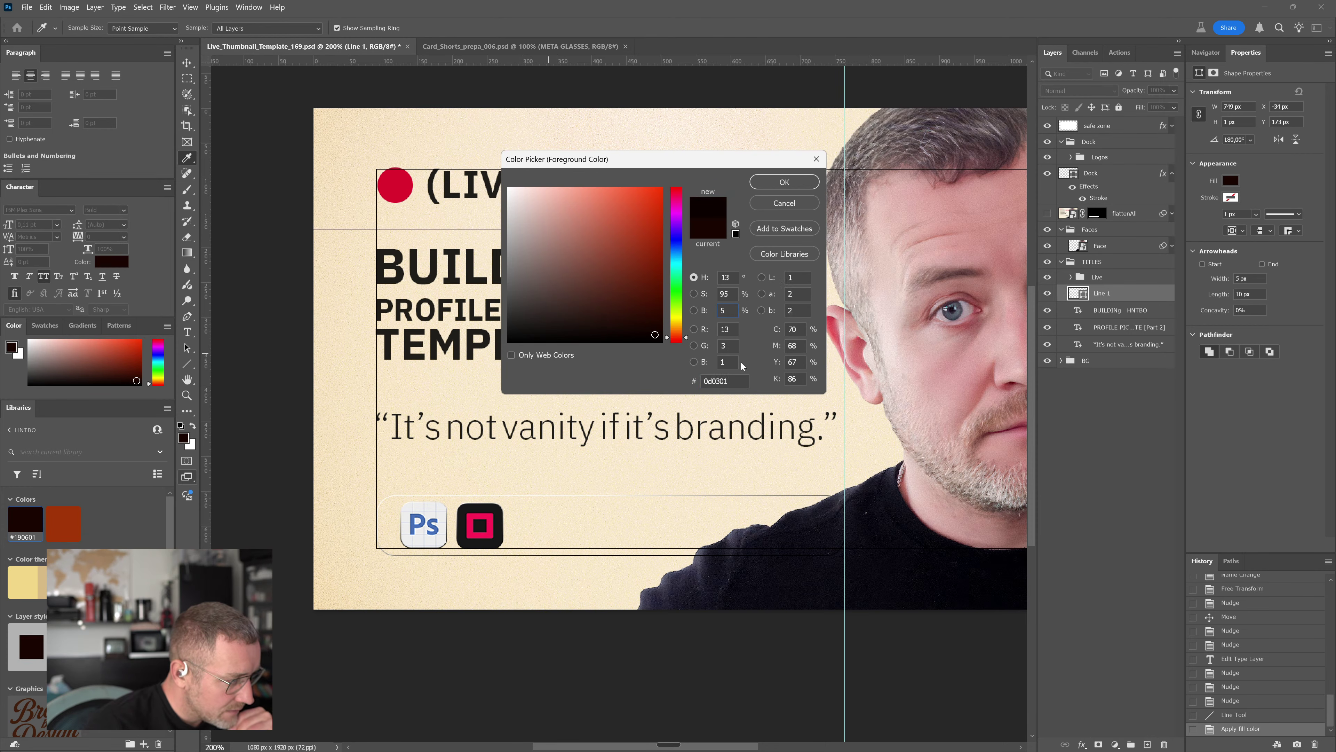
key(shift+Tab)
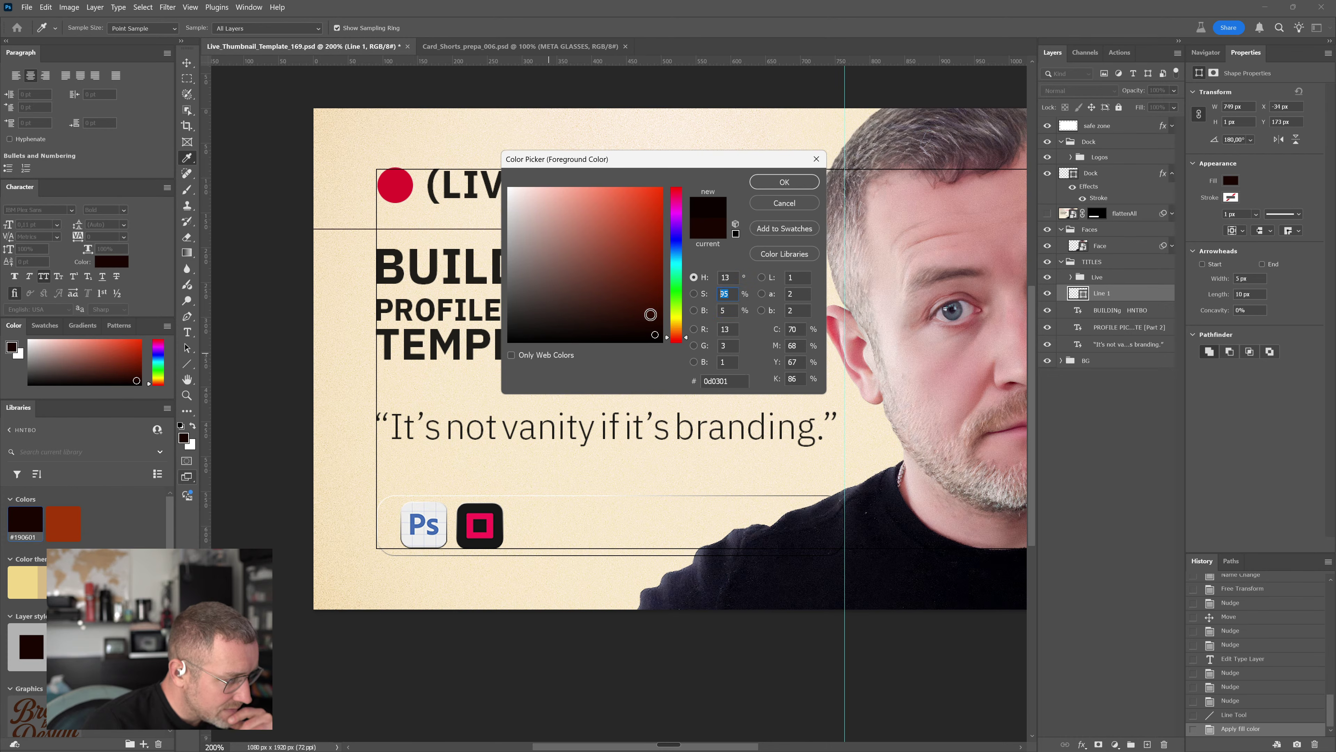
text(70)
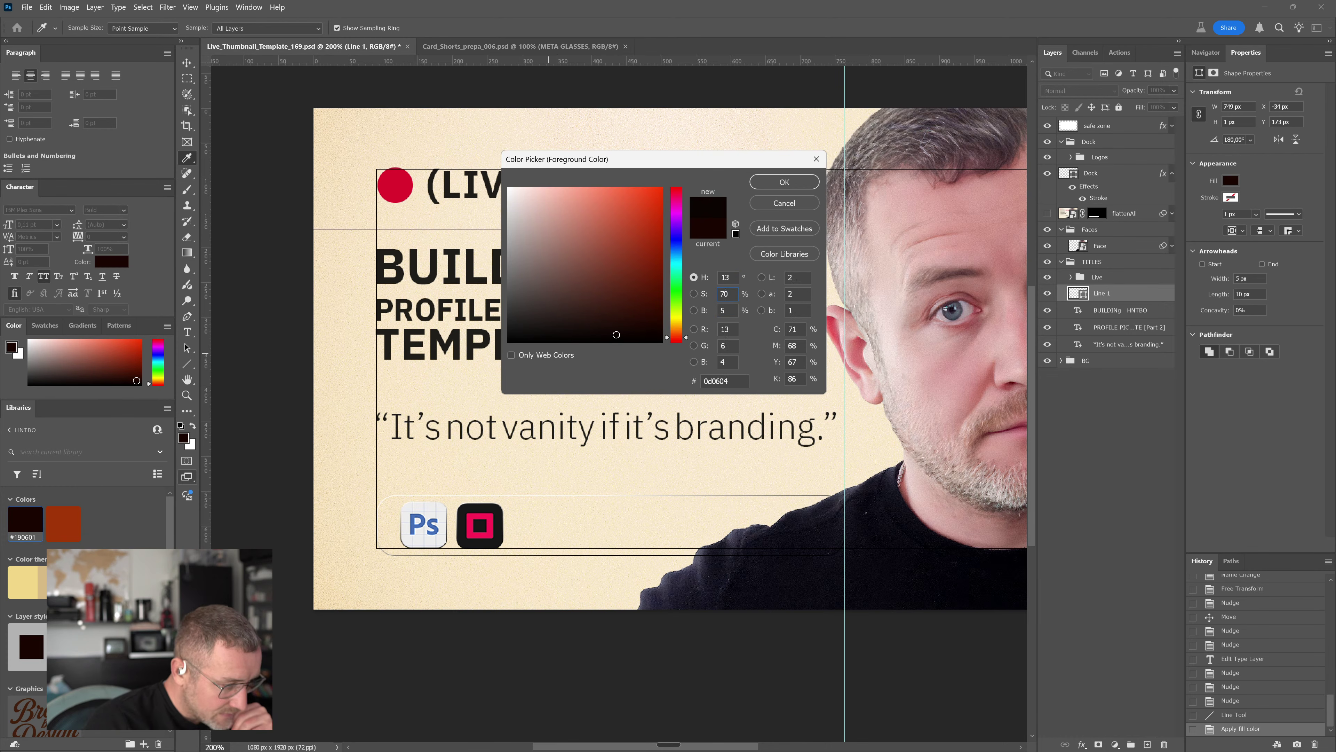
key(Return)
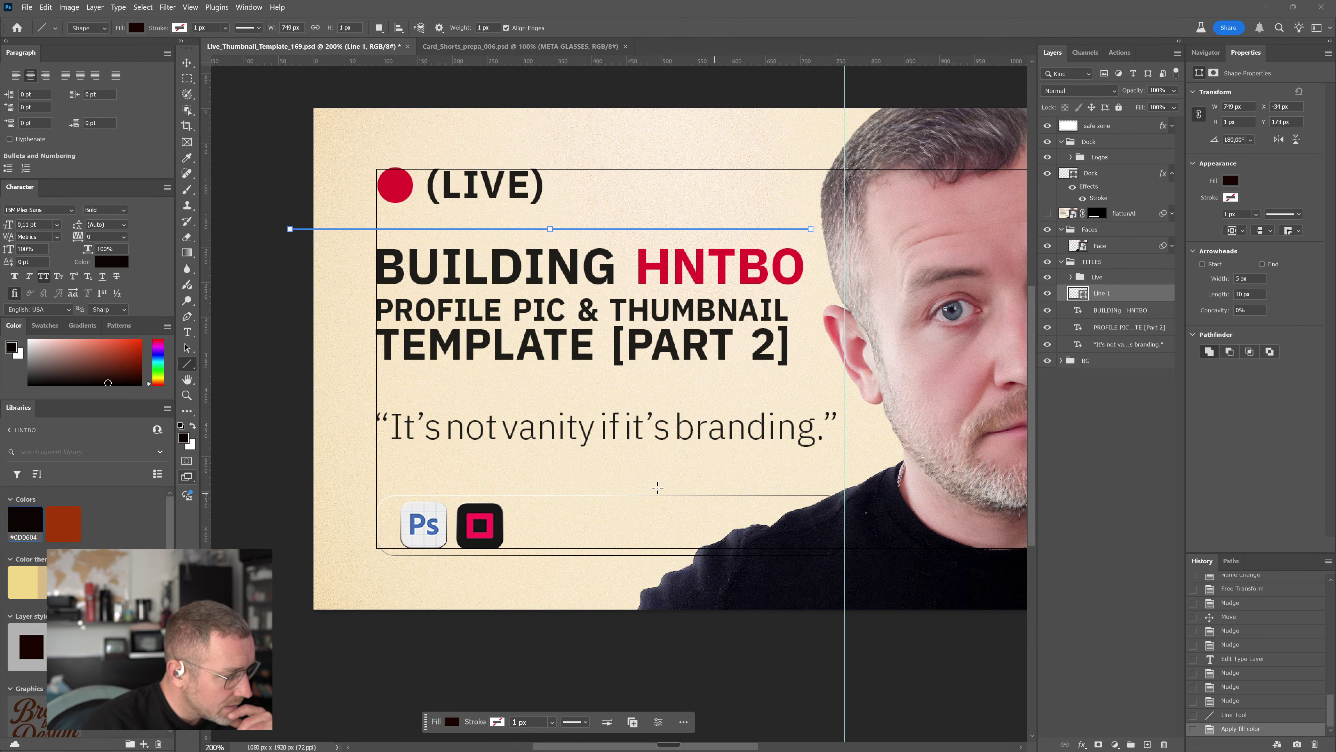
Recolour the (LIVE) label and all title and quote text layers with the dark brown #0d0604
click(1124, 315)
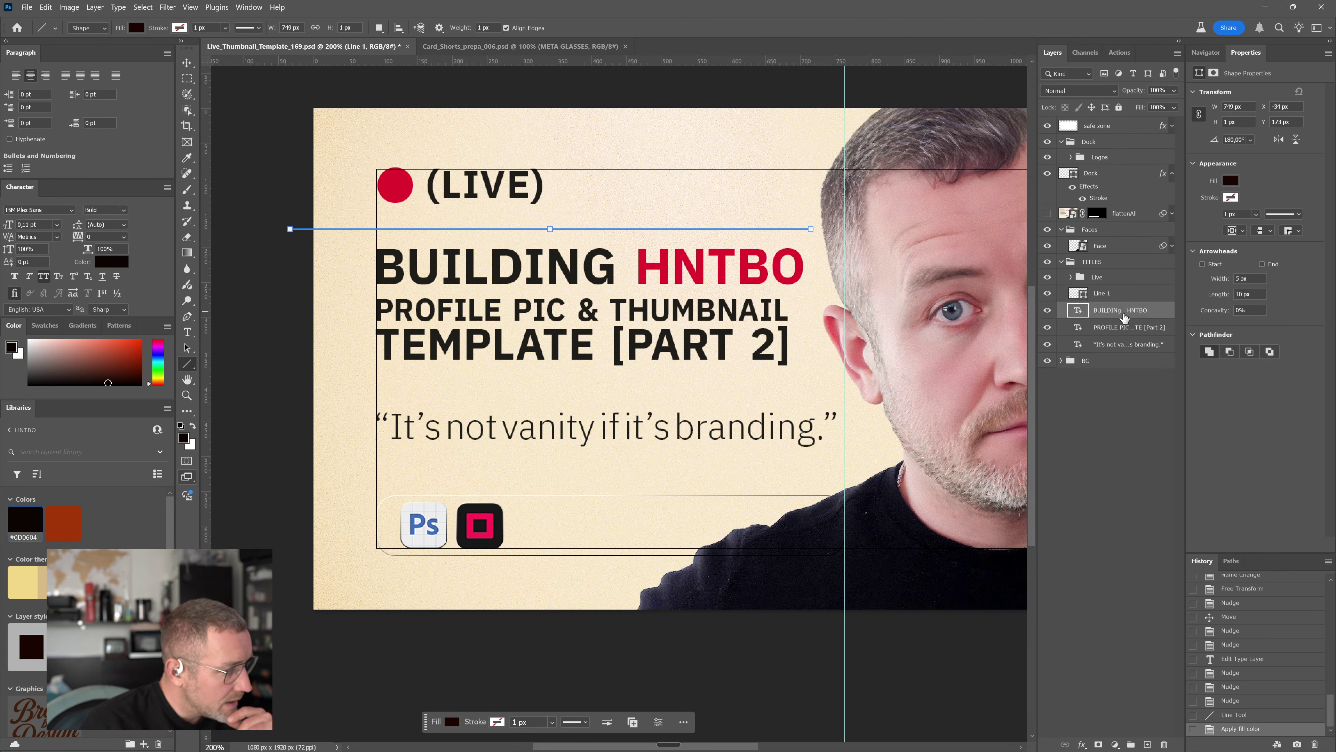
shift+click(1125, 349)
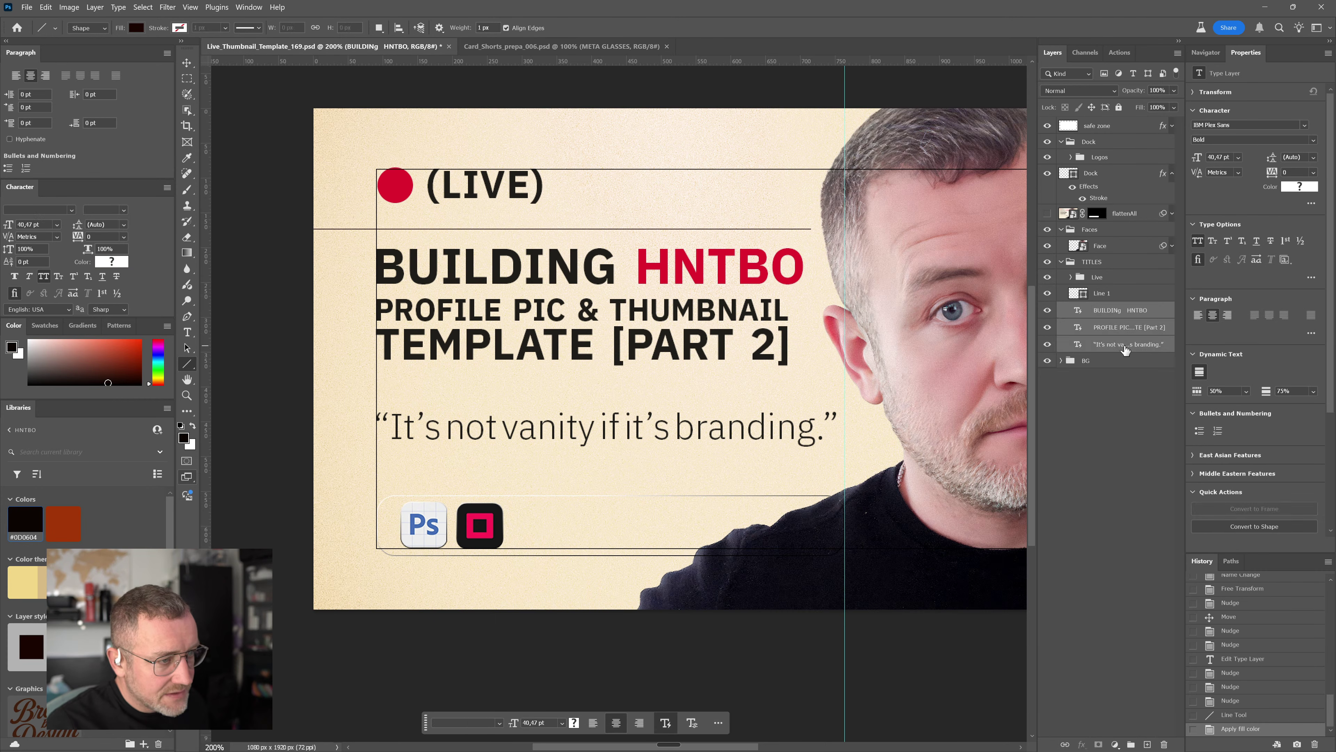
click(1072, 278)
ctrl+click(1115, 310)
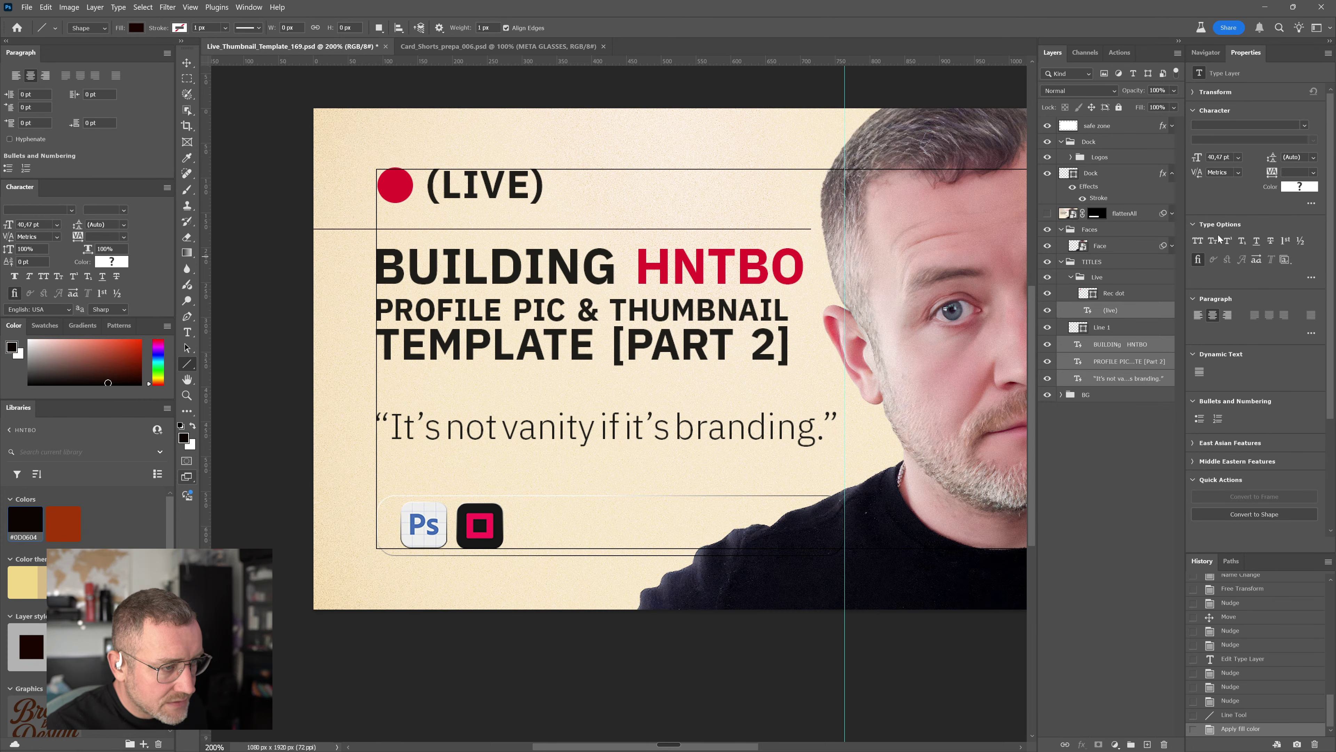
click(1286, 191)
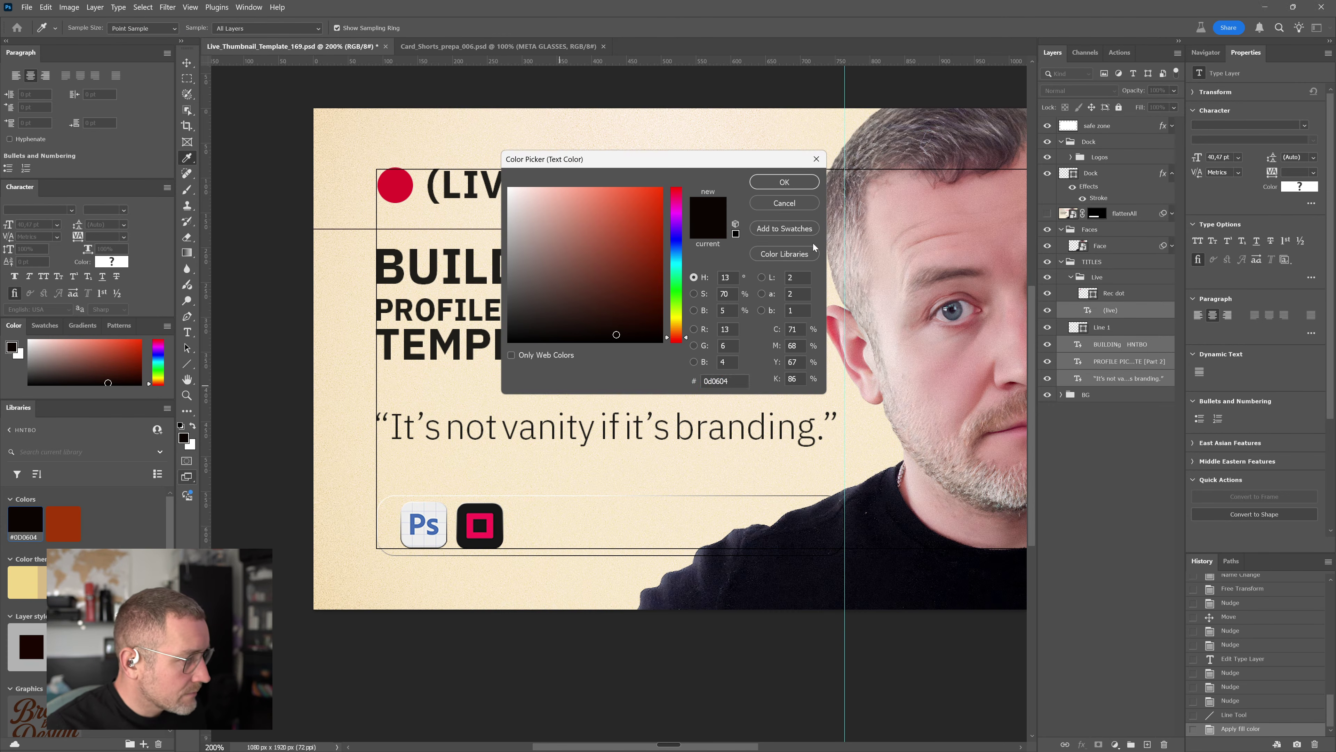
click(785, 182)
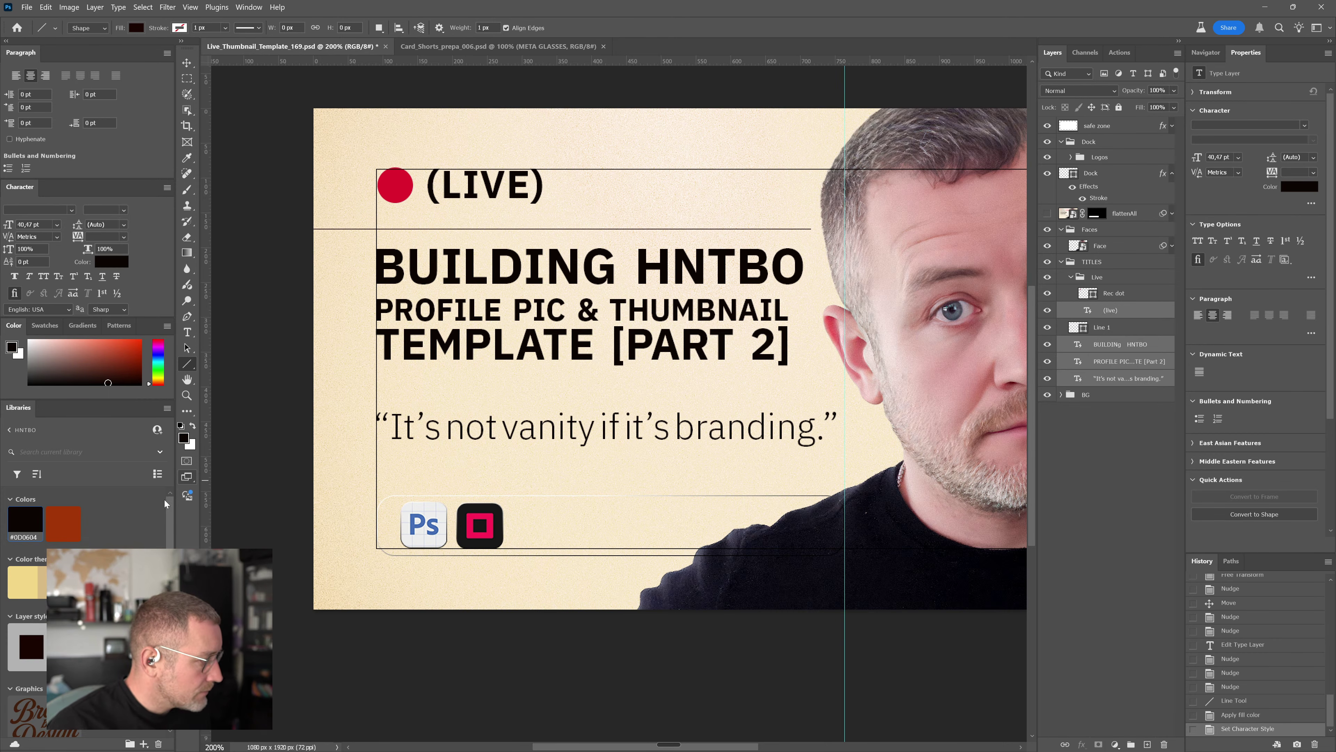
Sample the red of the dot beside (LIVE) and add #E20D2D to the HNTBO library colours
click(100, 537)
click(184, 437)
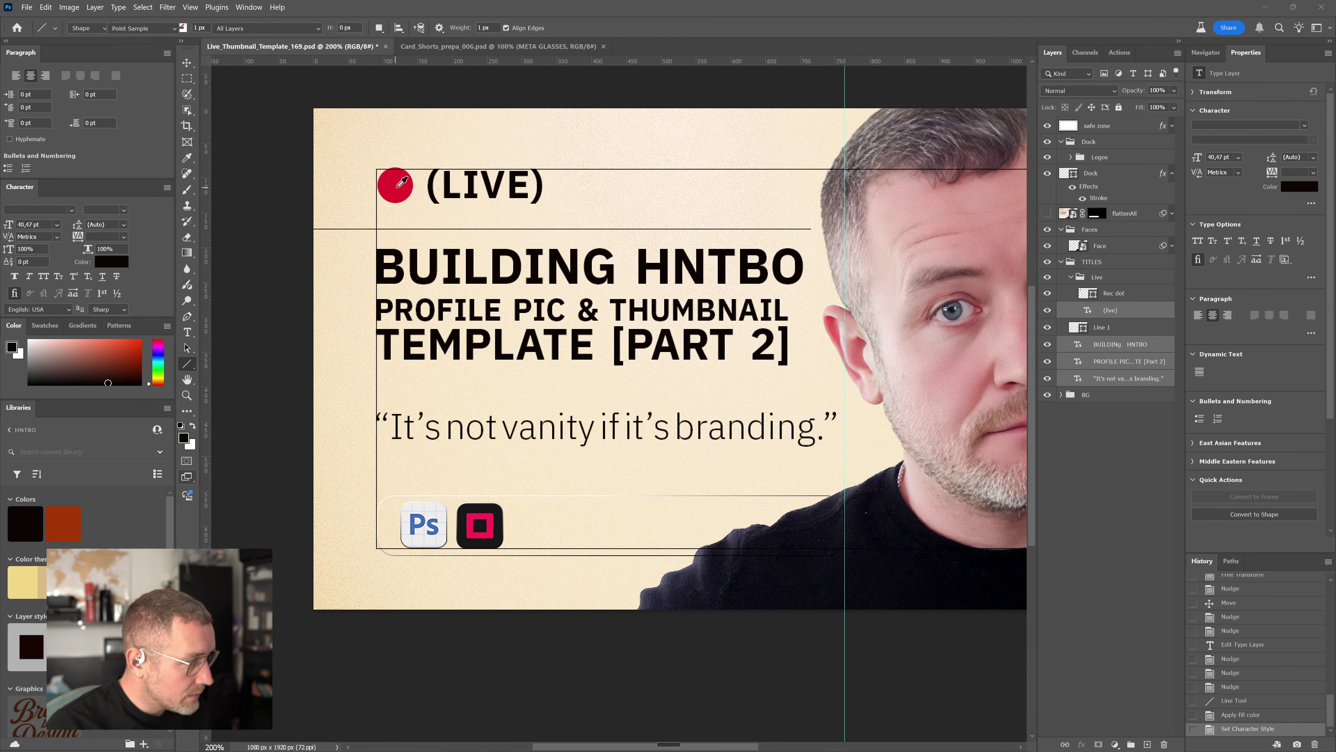
click(398, 185)
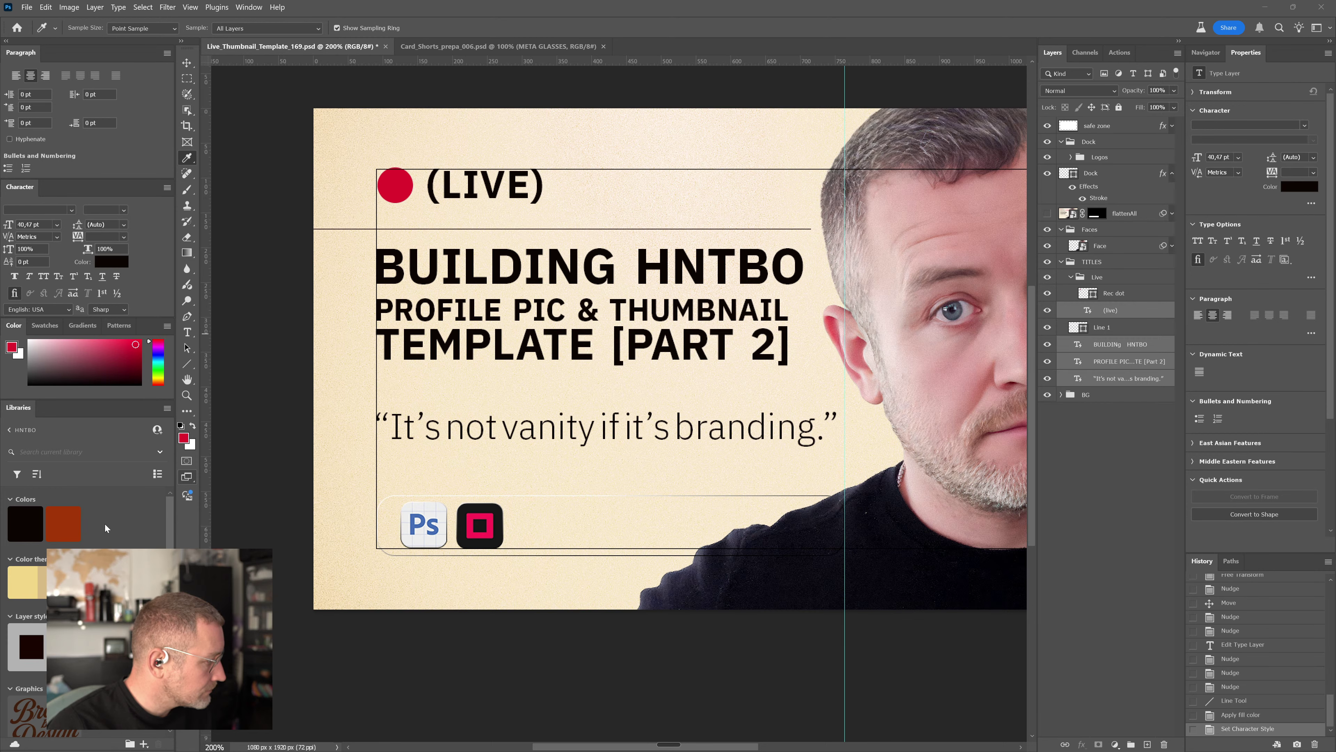
click(12, 347)
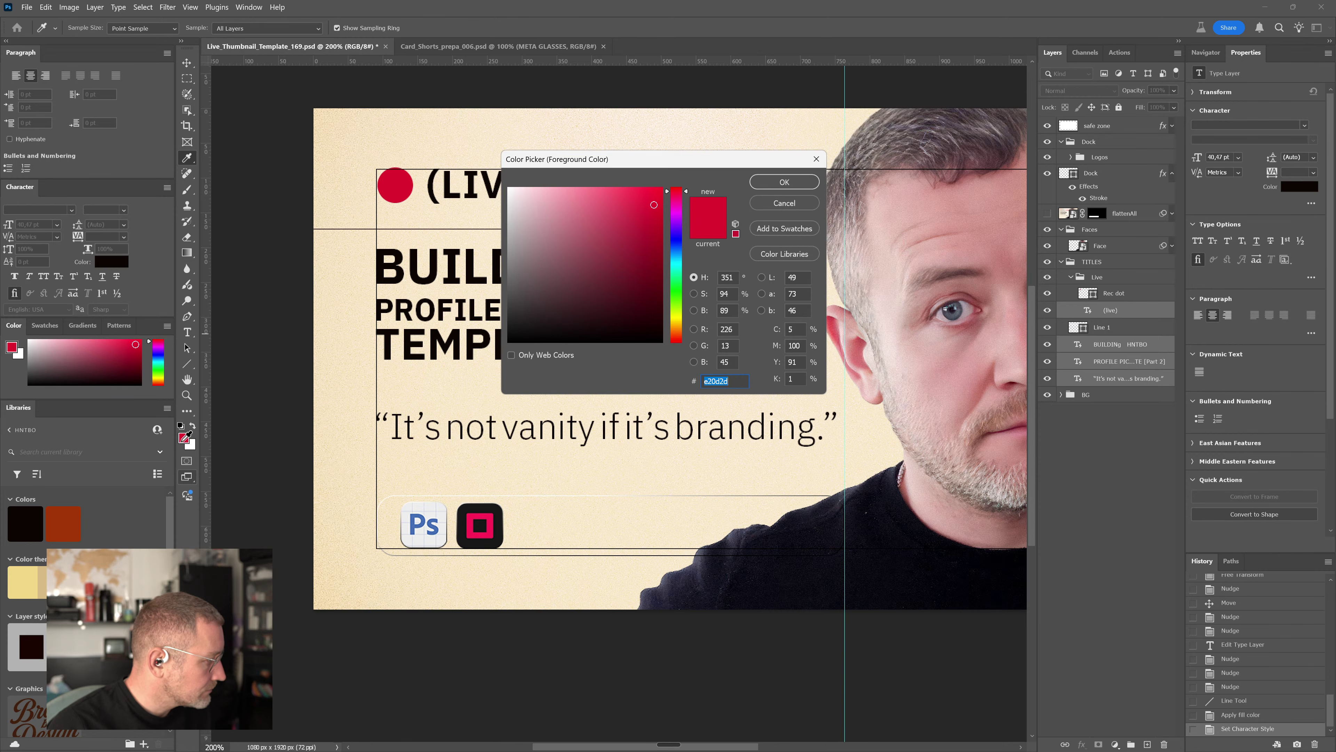
click(816, 159)
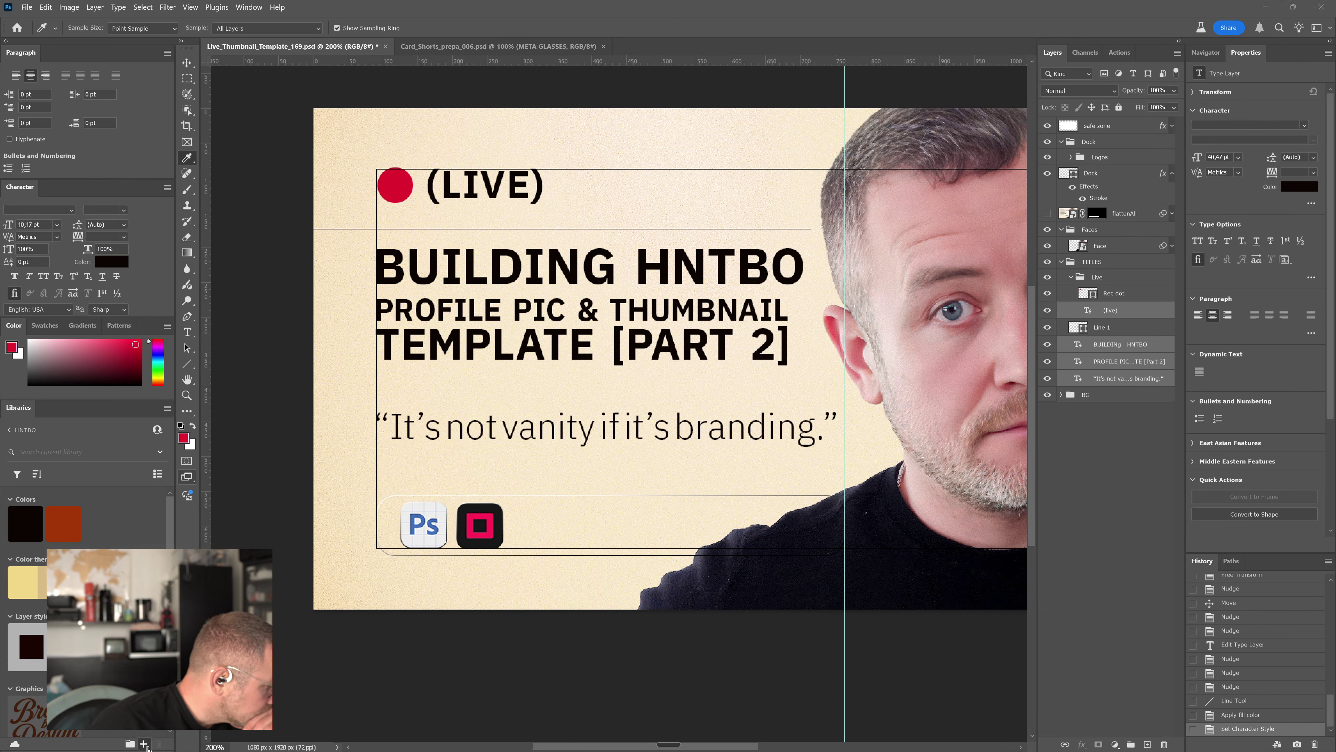
mouse_move(148, 747)
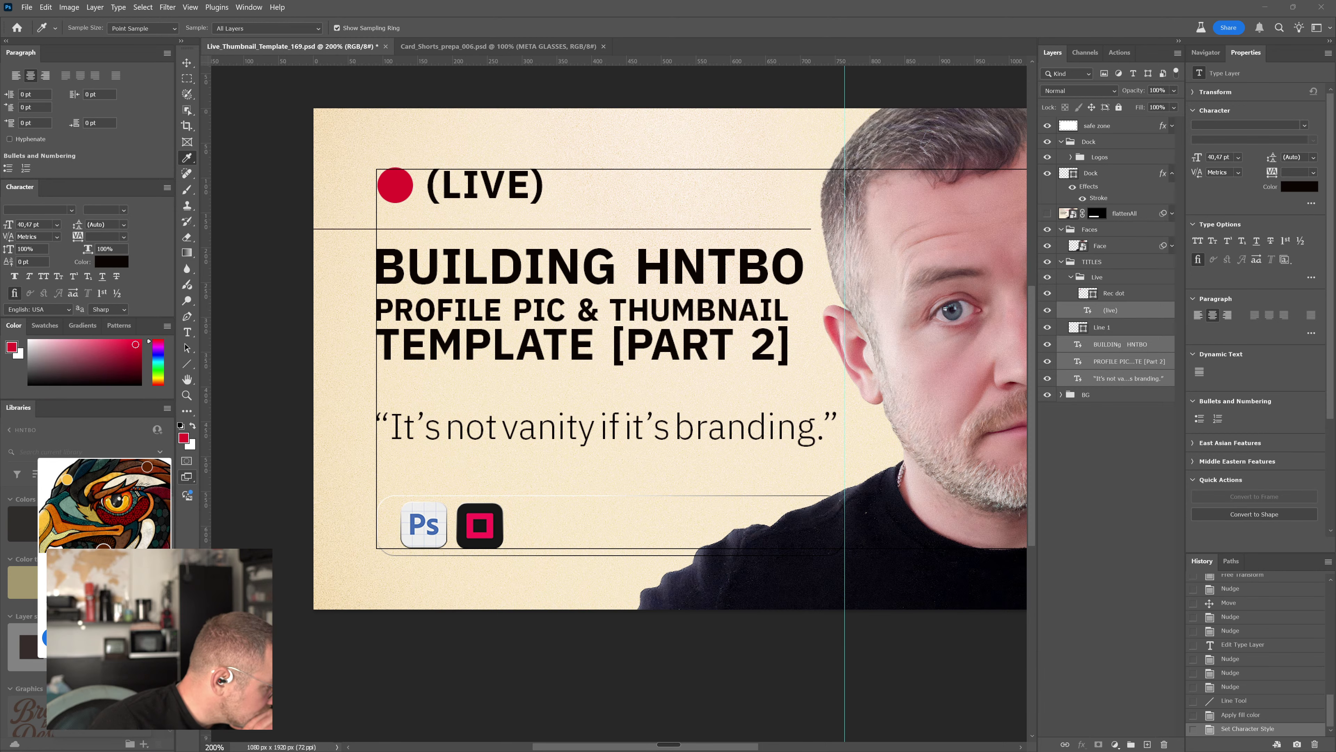
click(143, 743)
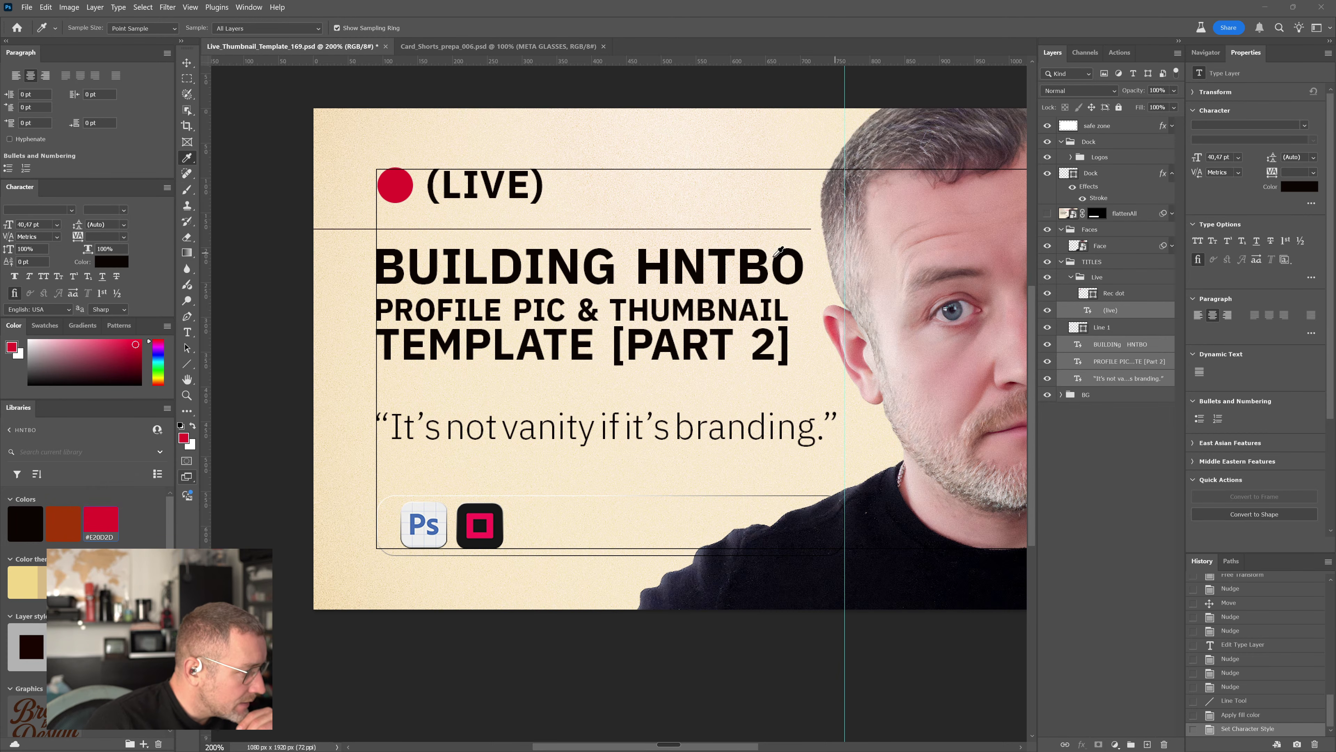
Recolour only the word HNTBO in the BUILDING HNTBO title with the red dot's colour, #e20d2d
key(t)
drag(638, 269, 828, 266)
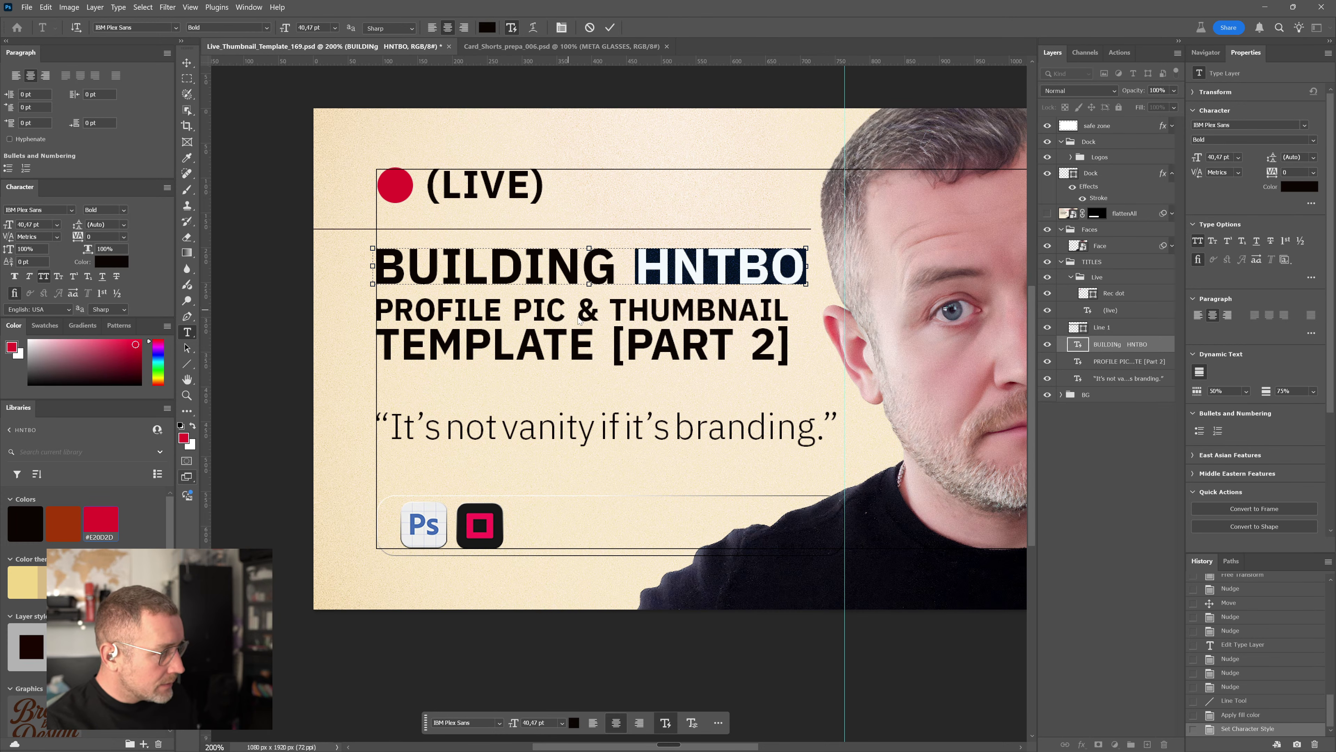
key(ctrl+Return)
drag(636, 264, 830, 268)
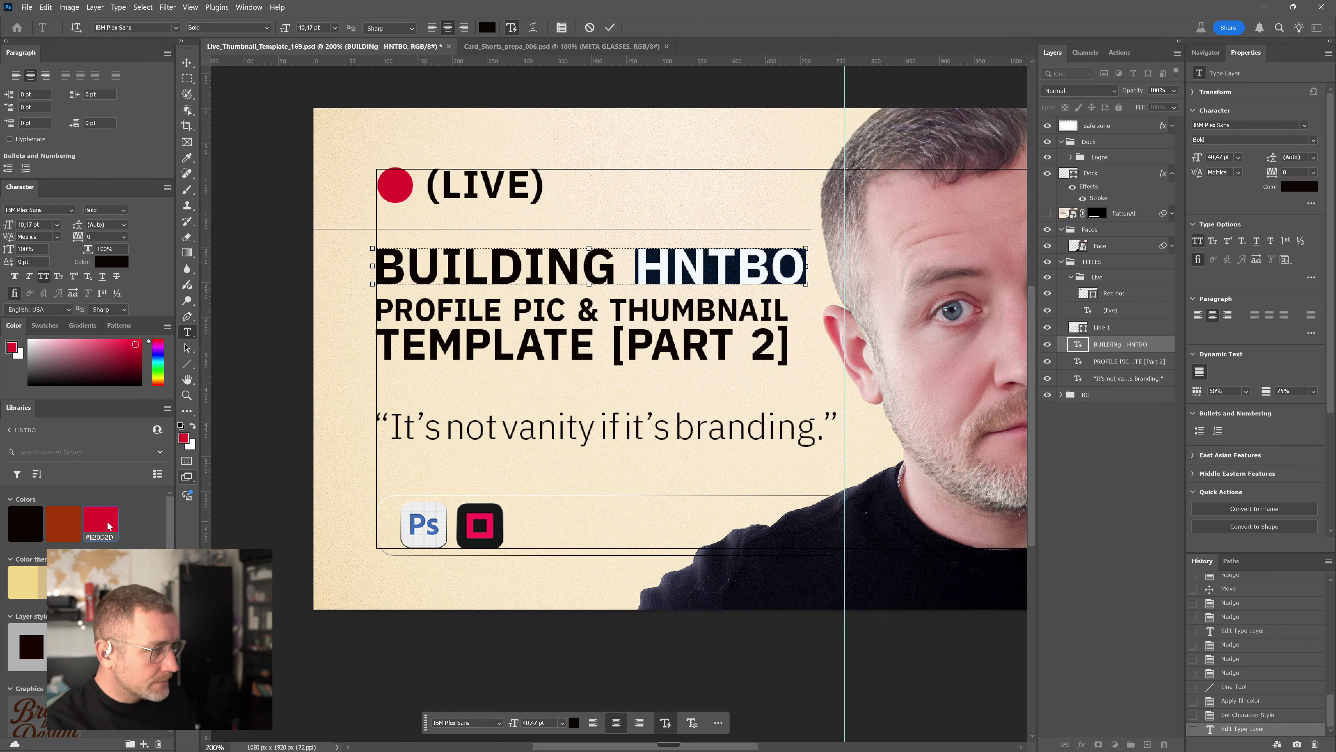
click(1294, 186)
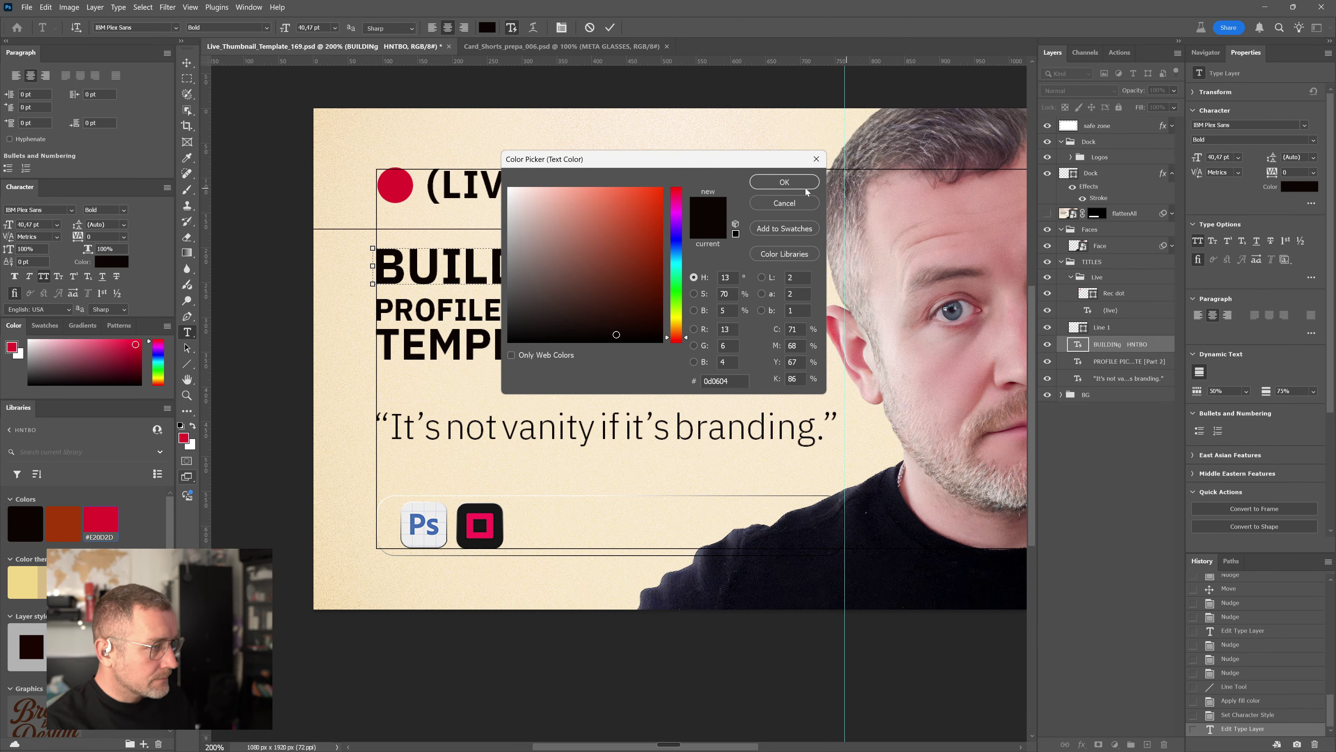
click(397, 186)
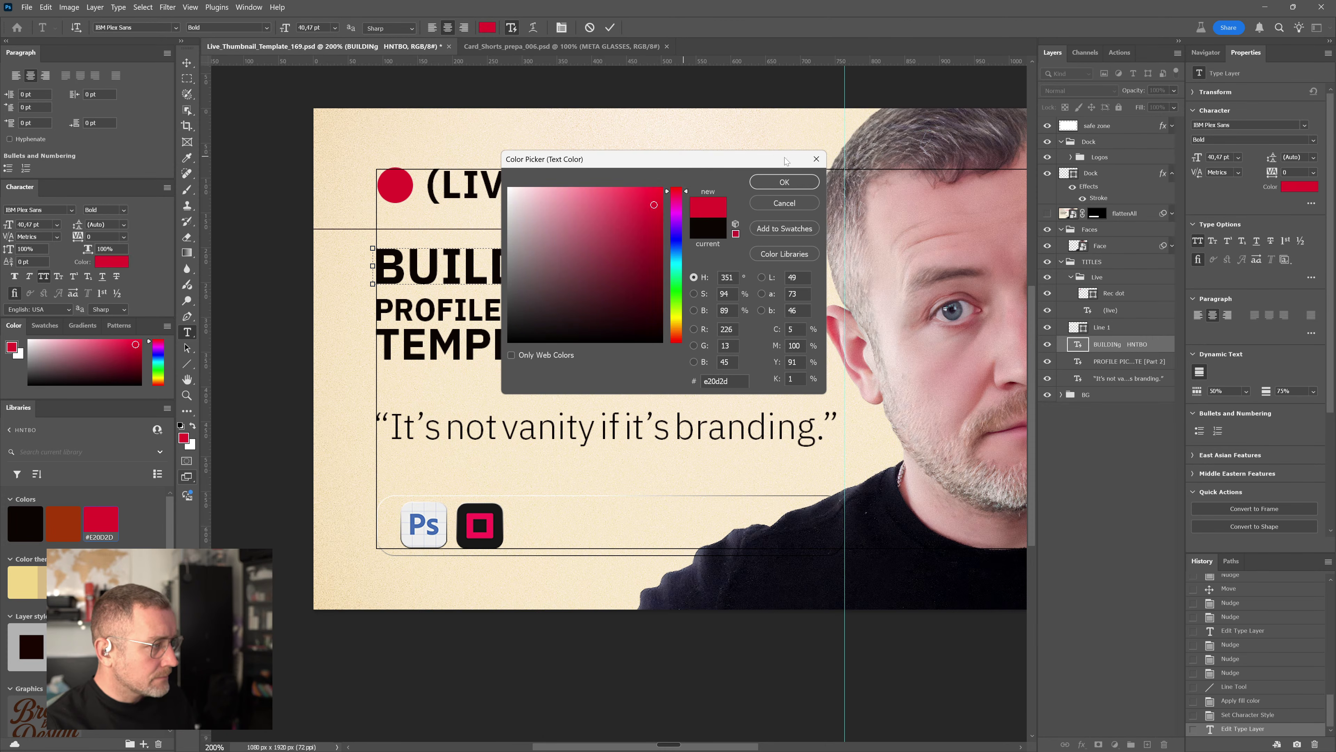
click(801, 183)
click(652, 685)
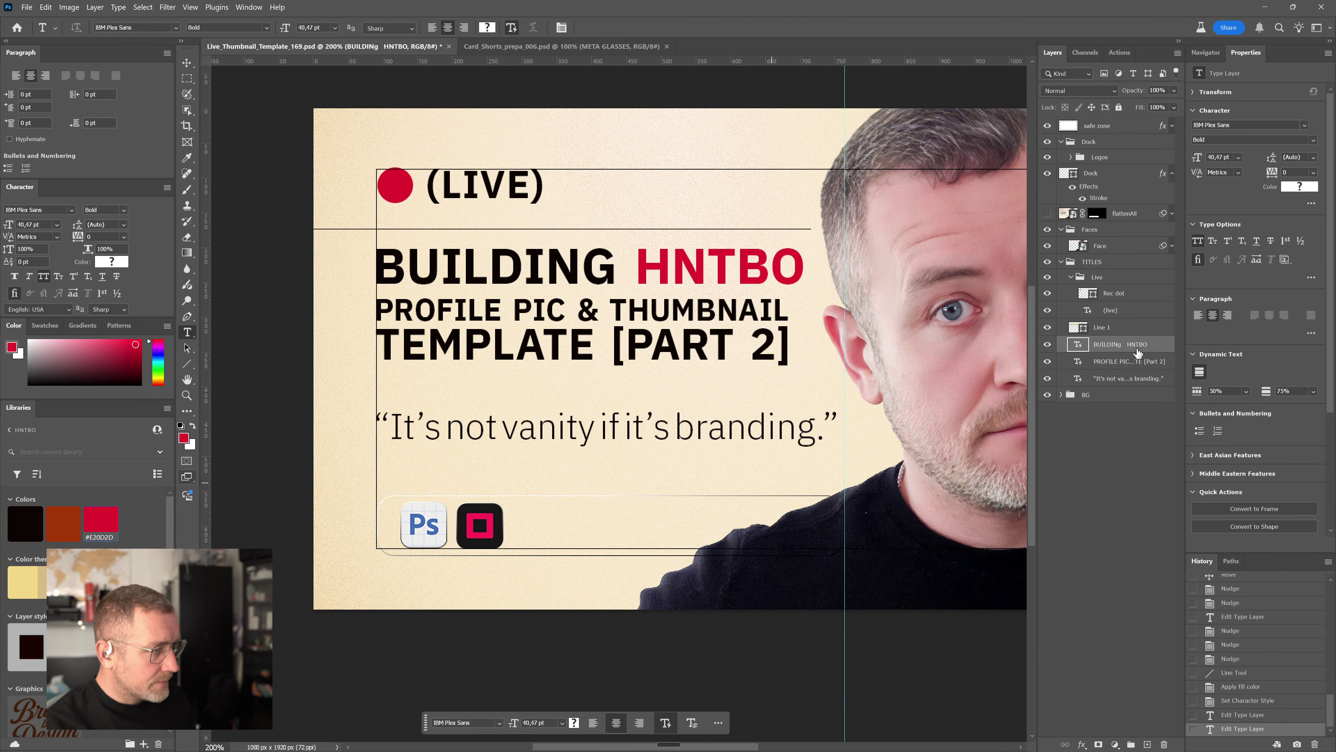
Move the divider line's layer above the Live group inside the TITLES group
mouse_move(1117, 329)
mouse_down()
mouse_move(1120, 298)
mouse_move(1130, 354)
mouse_move(1126, 327)
mouse_up()
drag(1129, 269, 1126, 271)
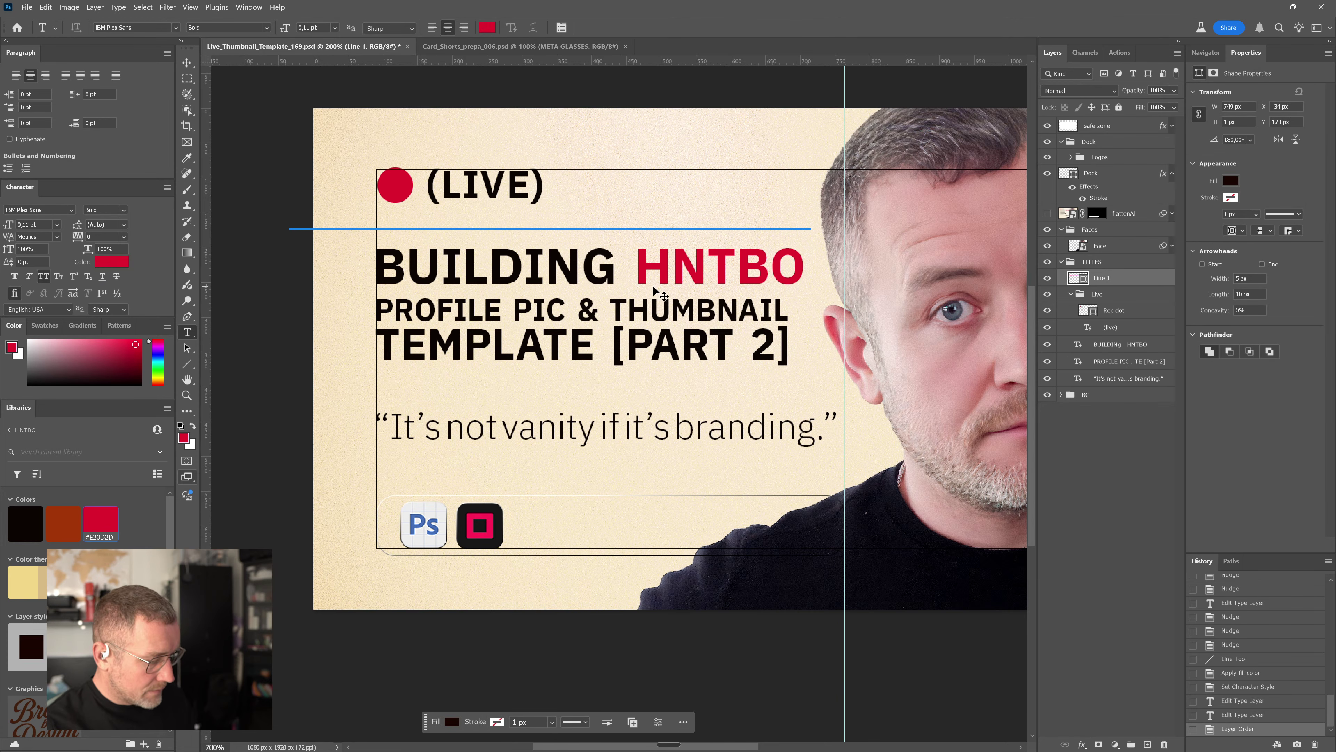
Try to stretch the divider line's right end to the vertical guide with Free Transform, and undo it
key(ctrl+t)
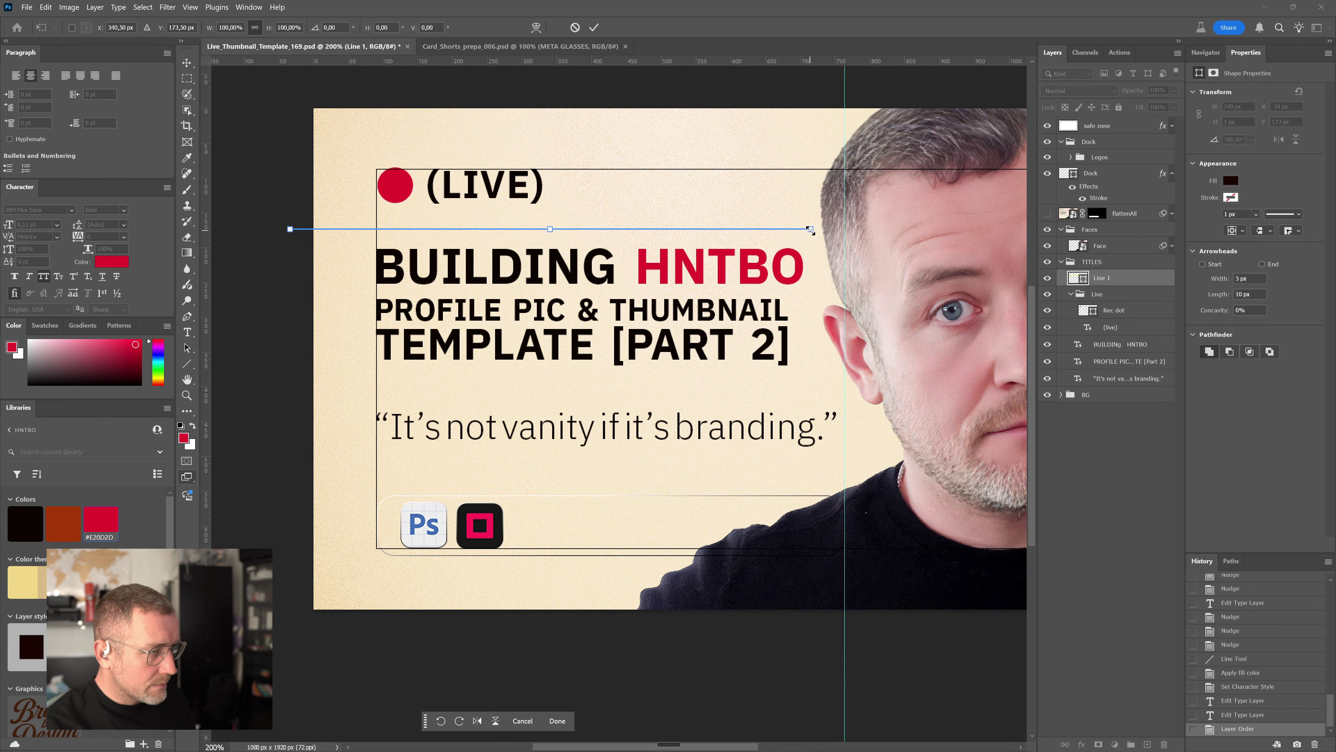
drag(810, 229, 846, 238)
key(t)
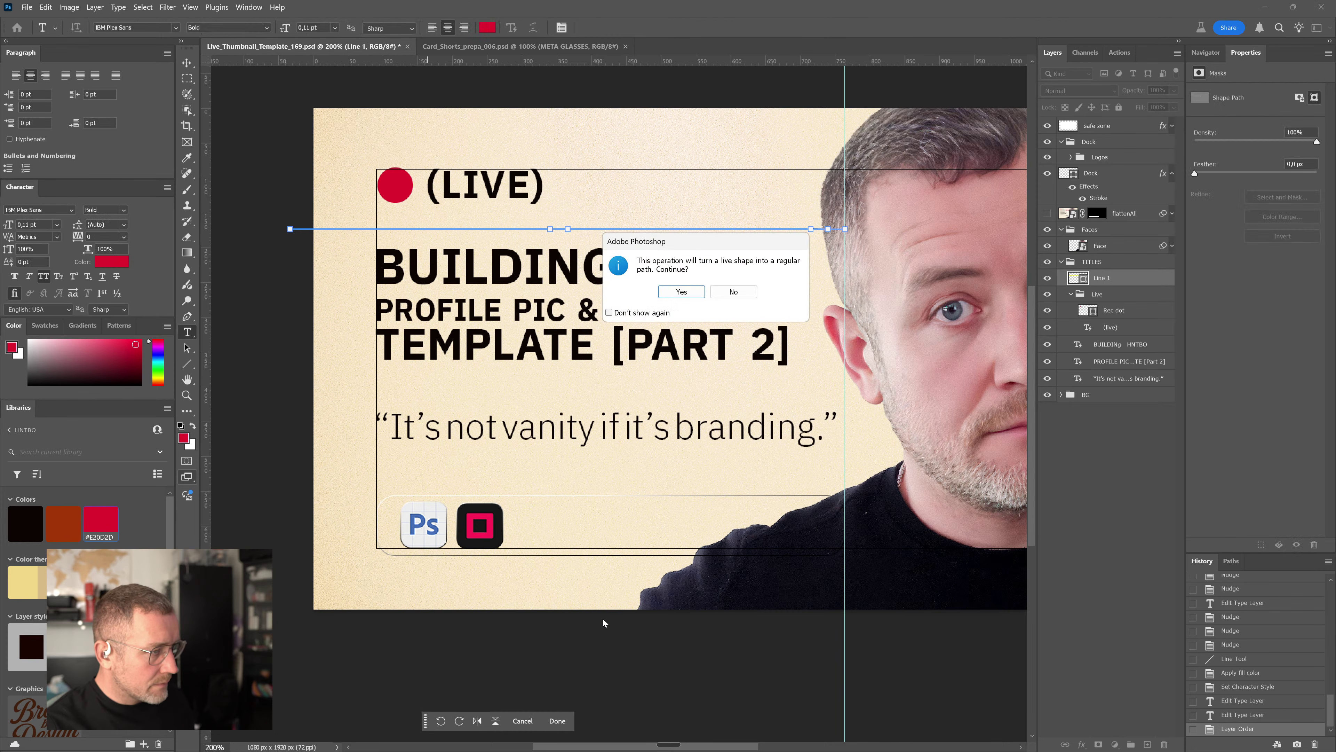
key(Return)
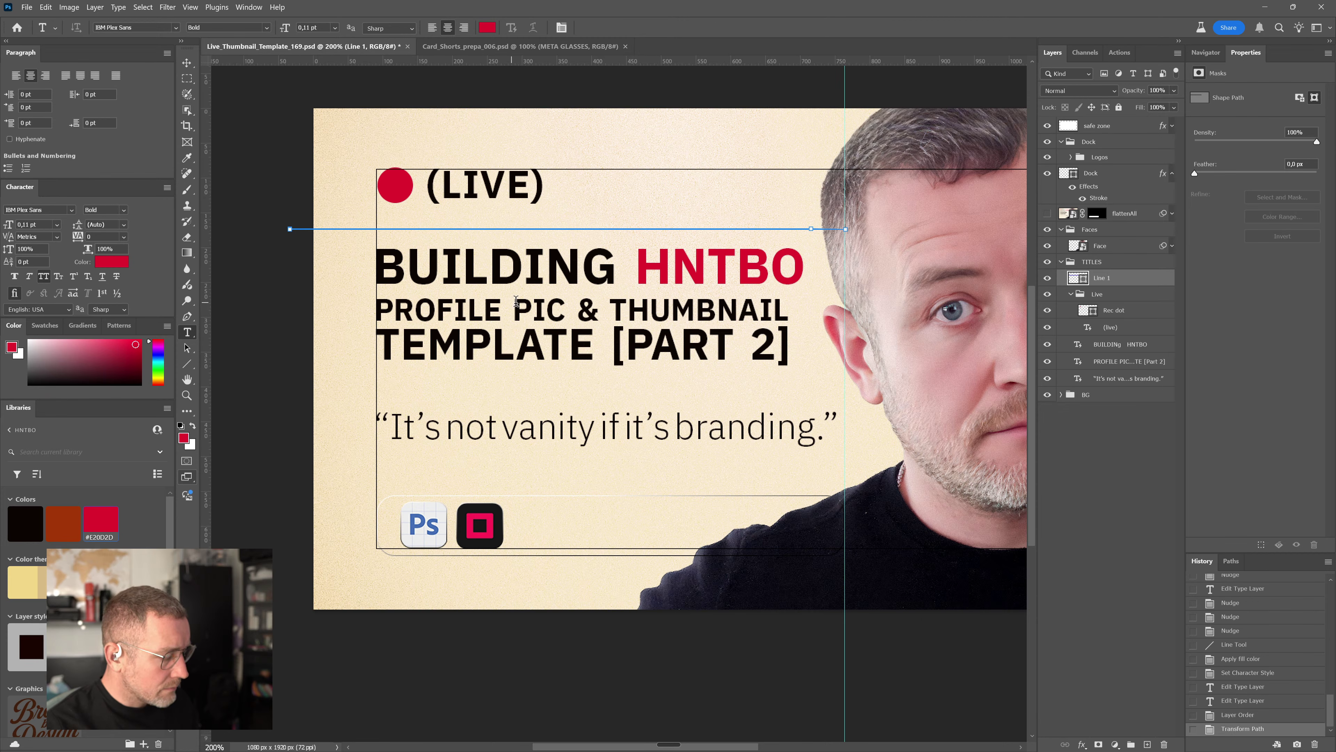
key(ctrl+z)
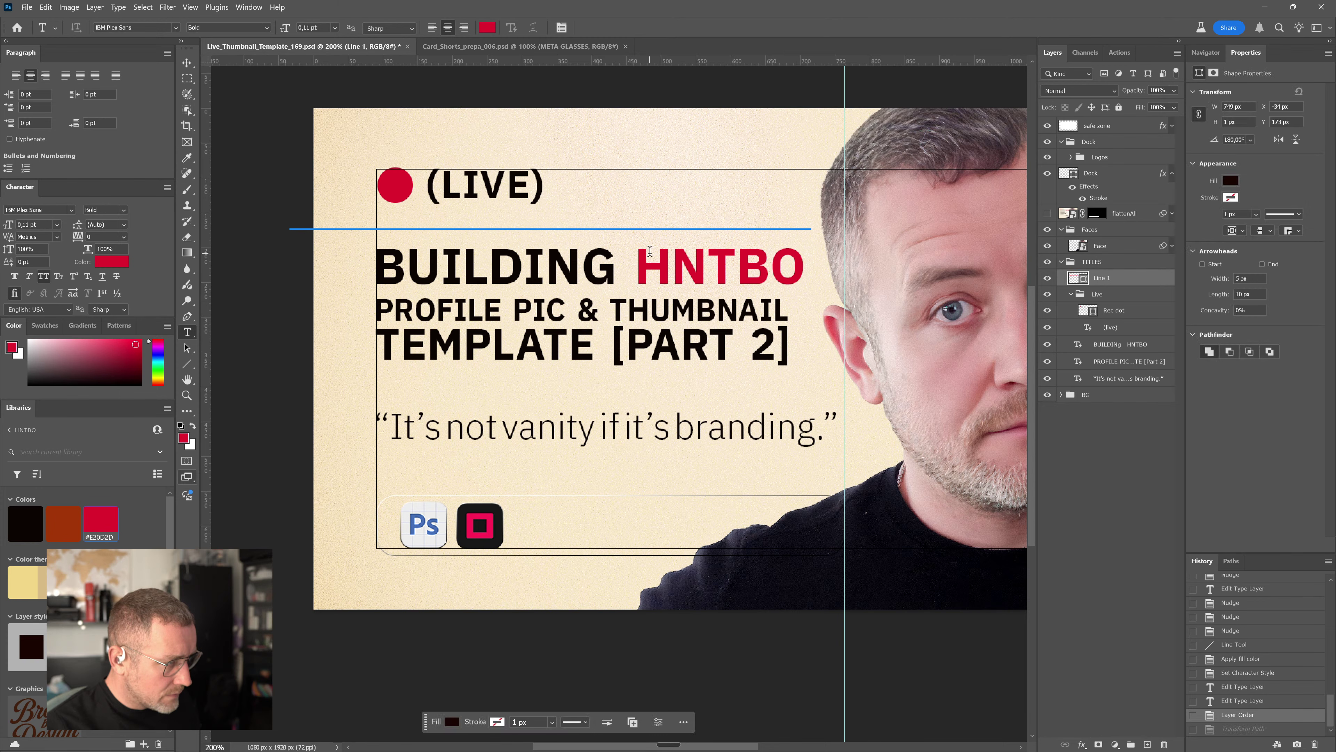
Shift the divider line to the right, placing its left end just outside the canvas at X -8 px
key(v)
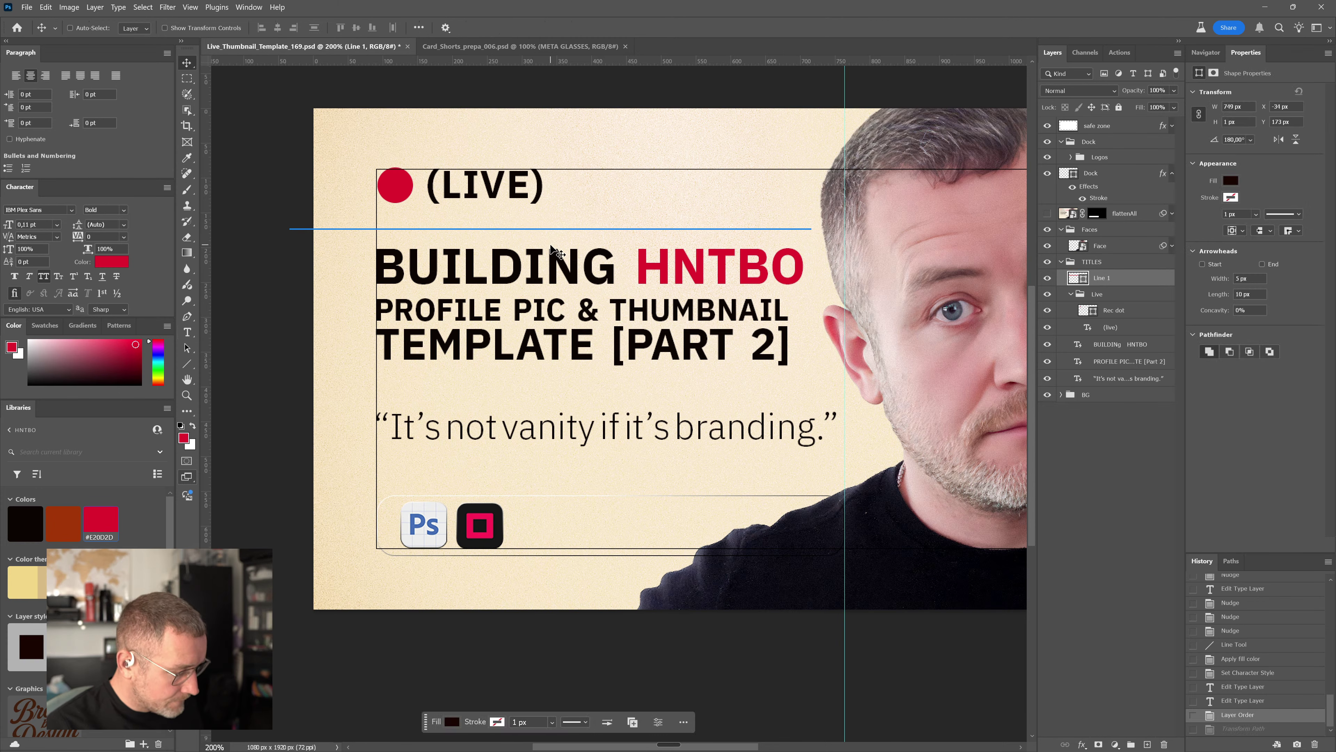
drag(553, 236, 620, 245)
key(shift+Left)
key(shift+Left)
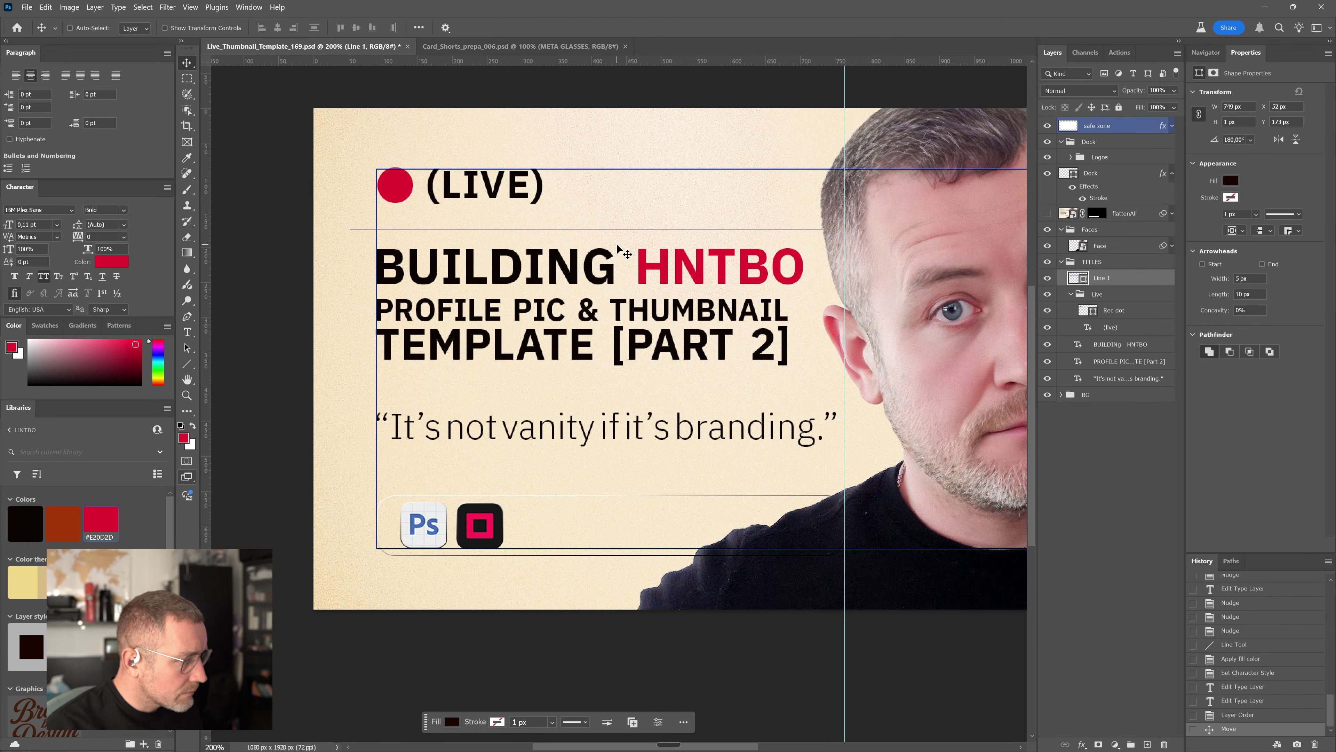
key(shift+Left)
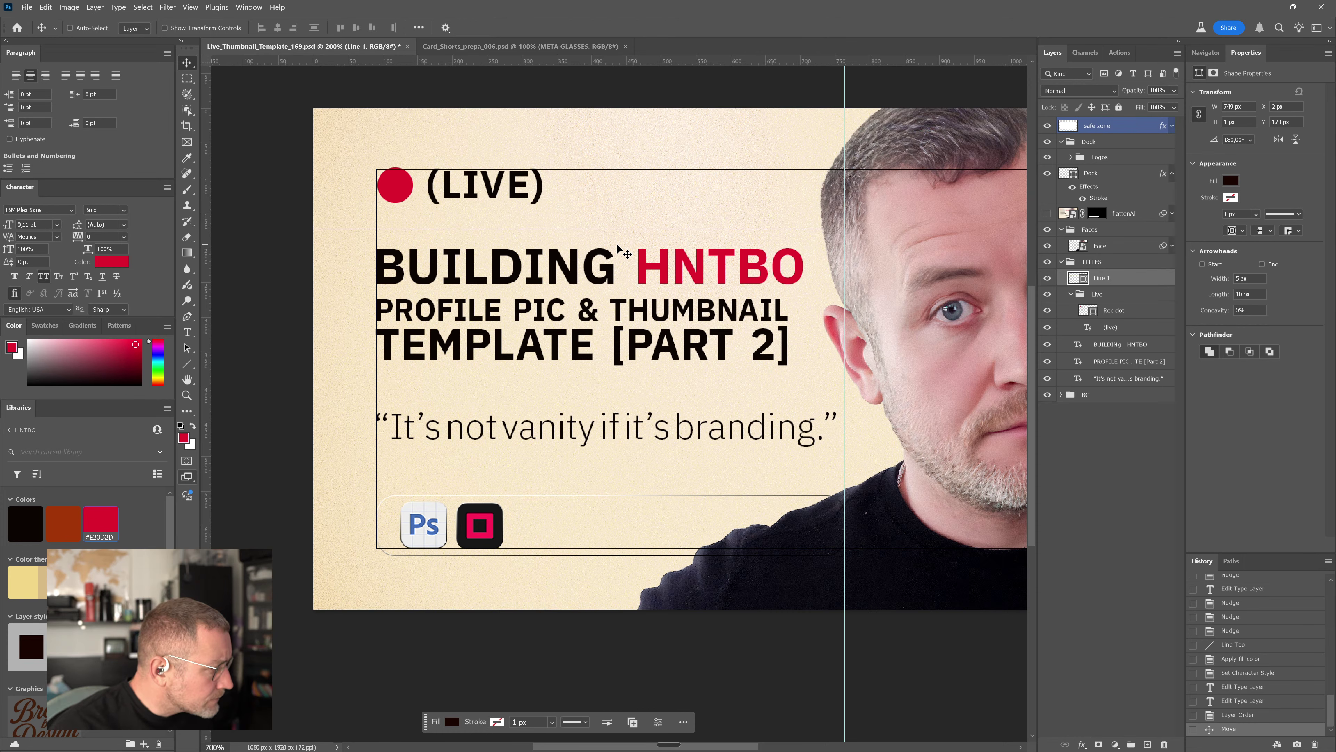
key(shift+Left)
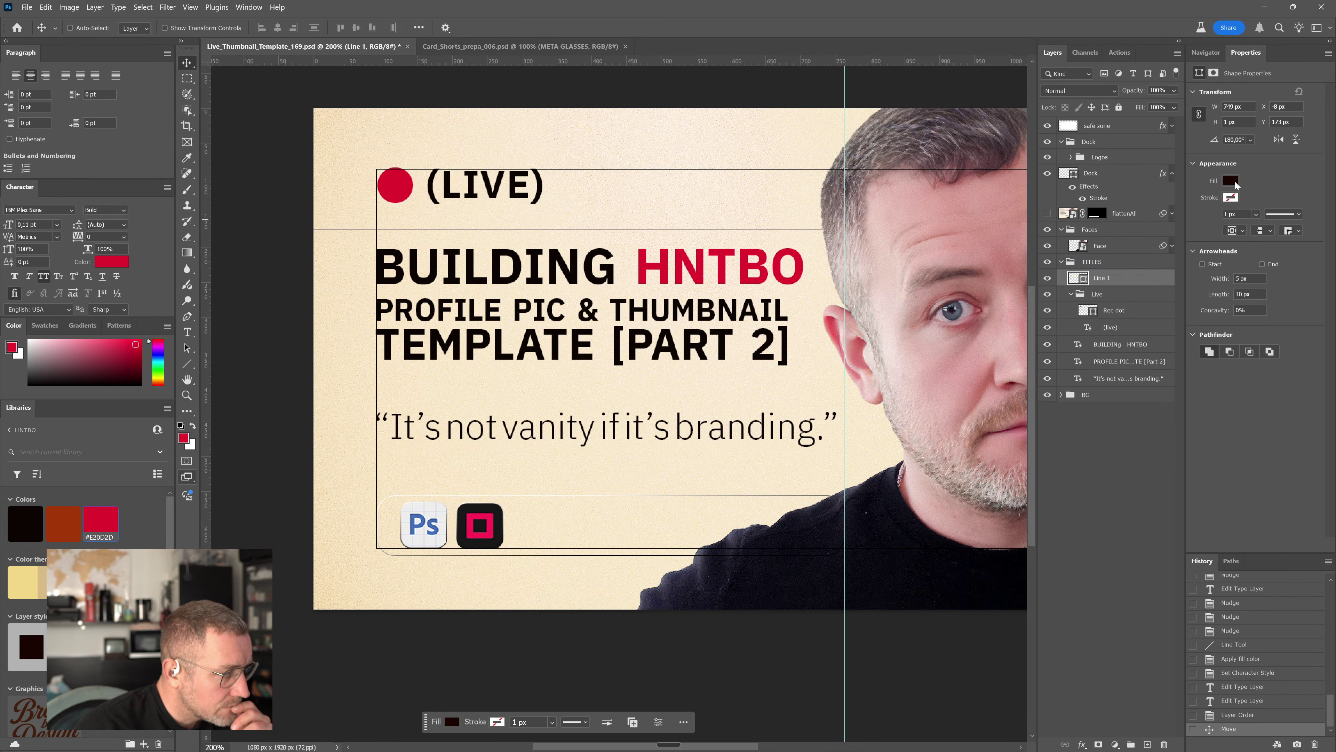
Remove the fill colour from the divider line
click(1232, 180)
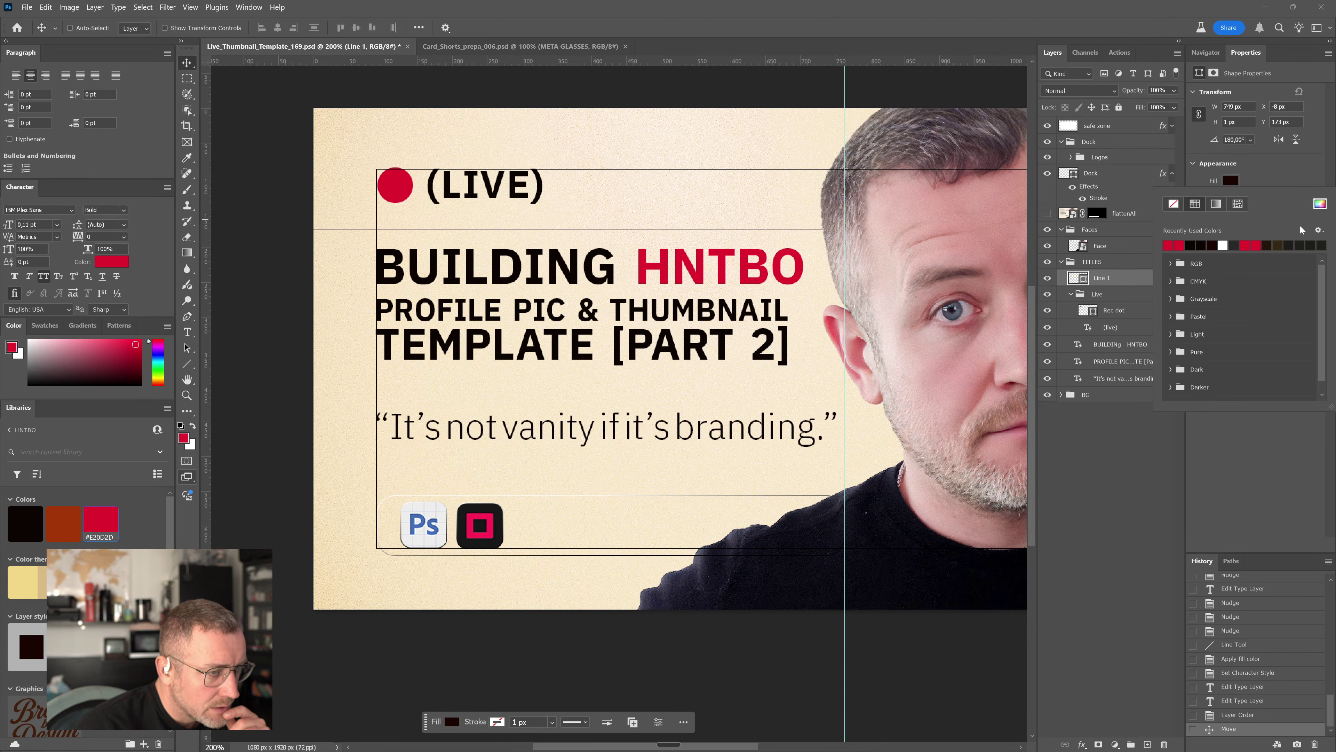
click(1229, 180)
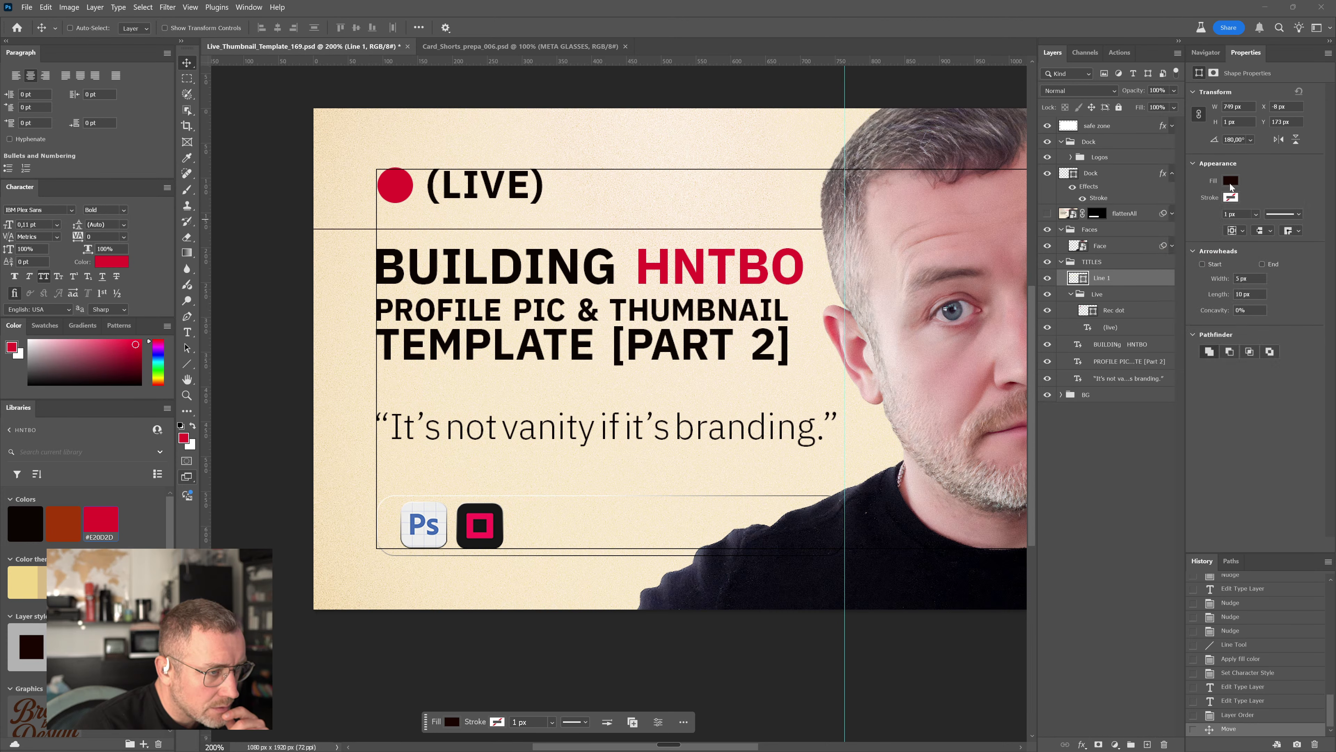
click(1230, 181)
click(1172, 206)
click(1251, 191)
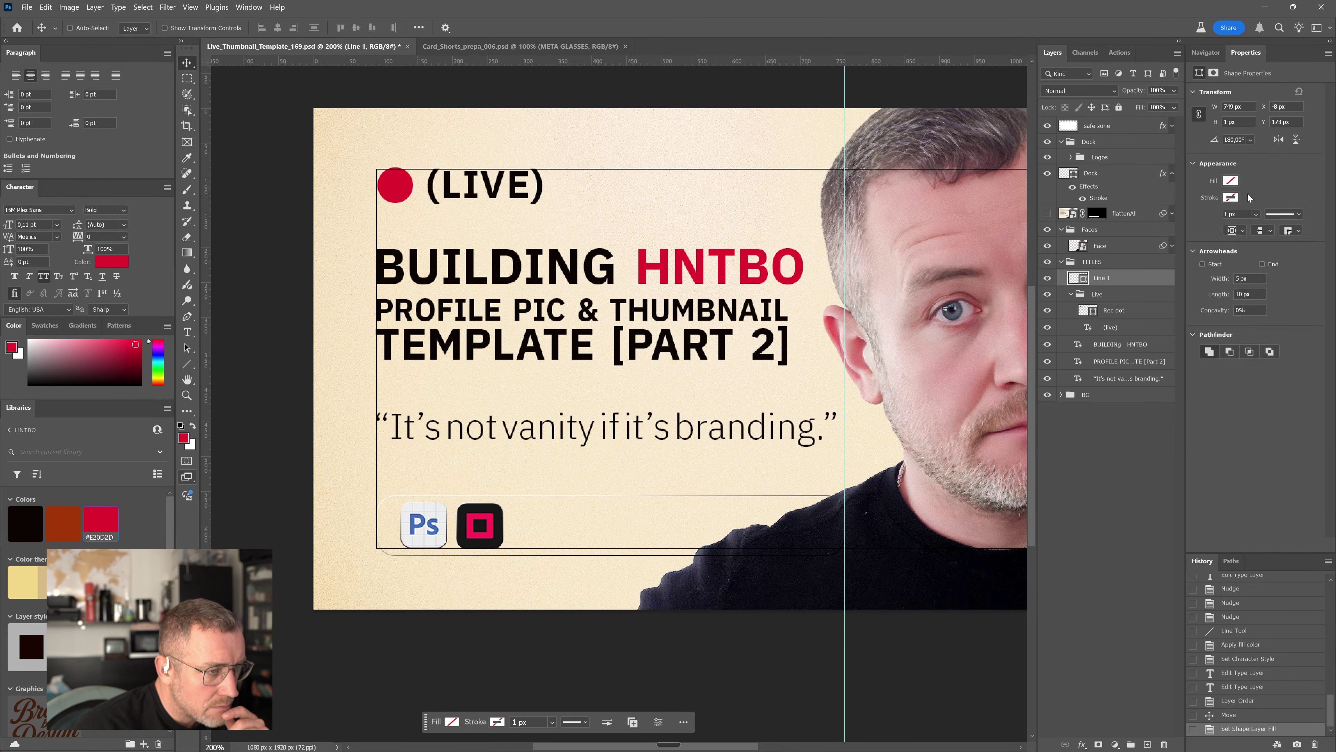
Give the divider line a 1 px stroke in the dark brown #0D0604
click(1226, 199)
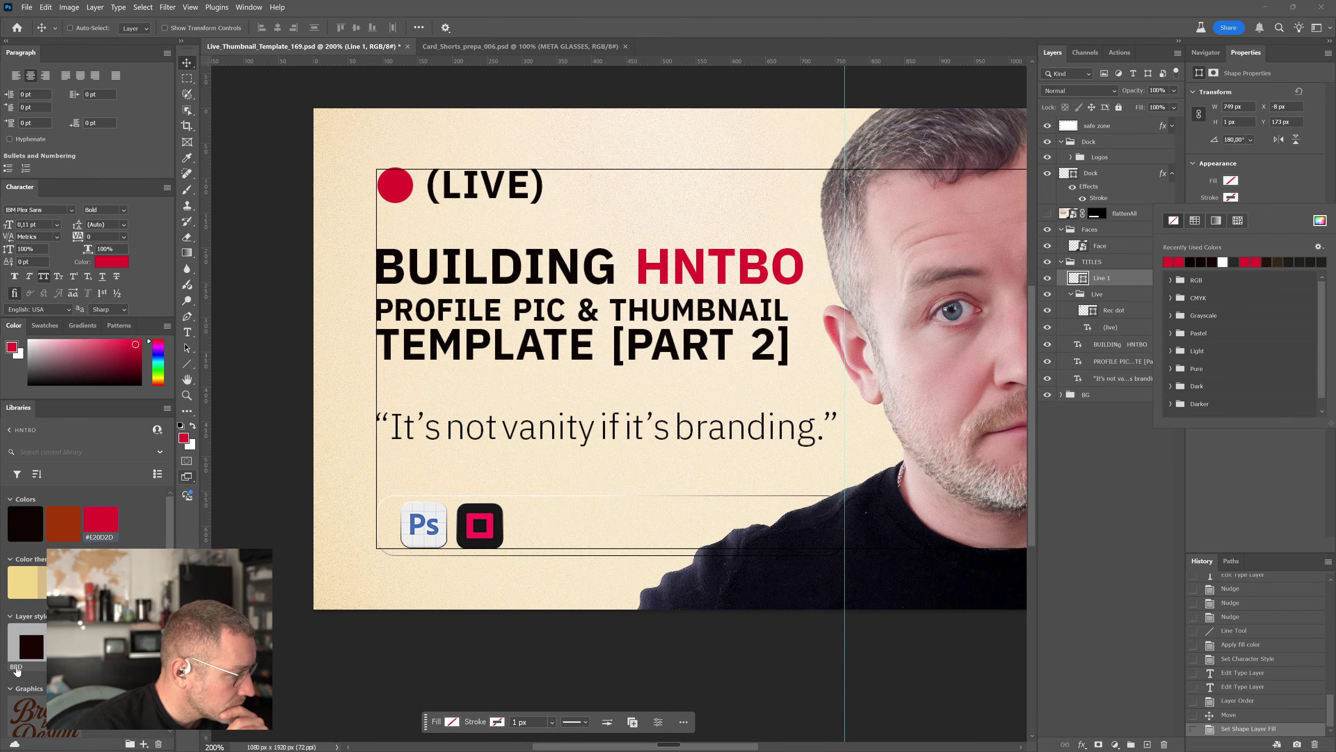
click(1201, 261)
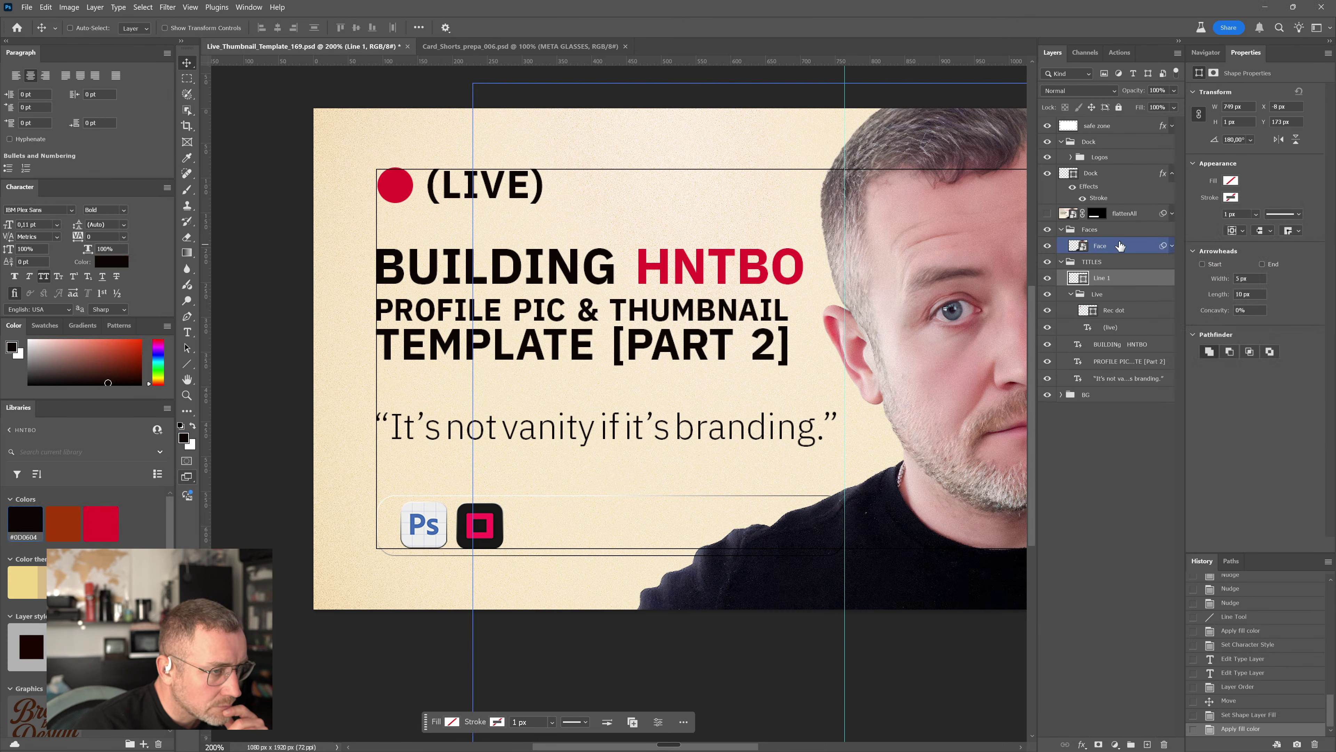
click(1229, 200)
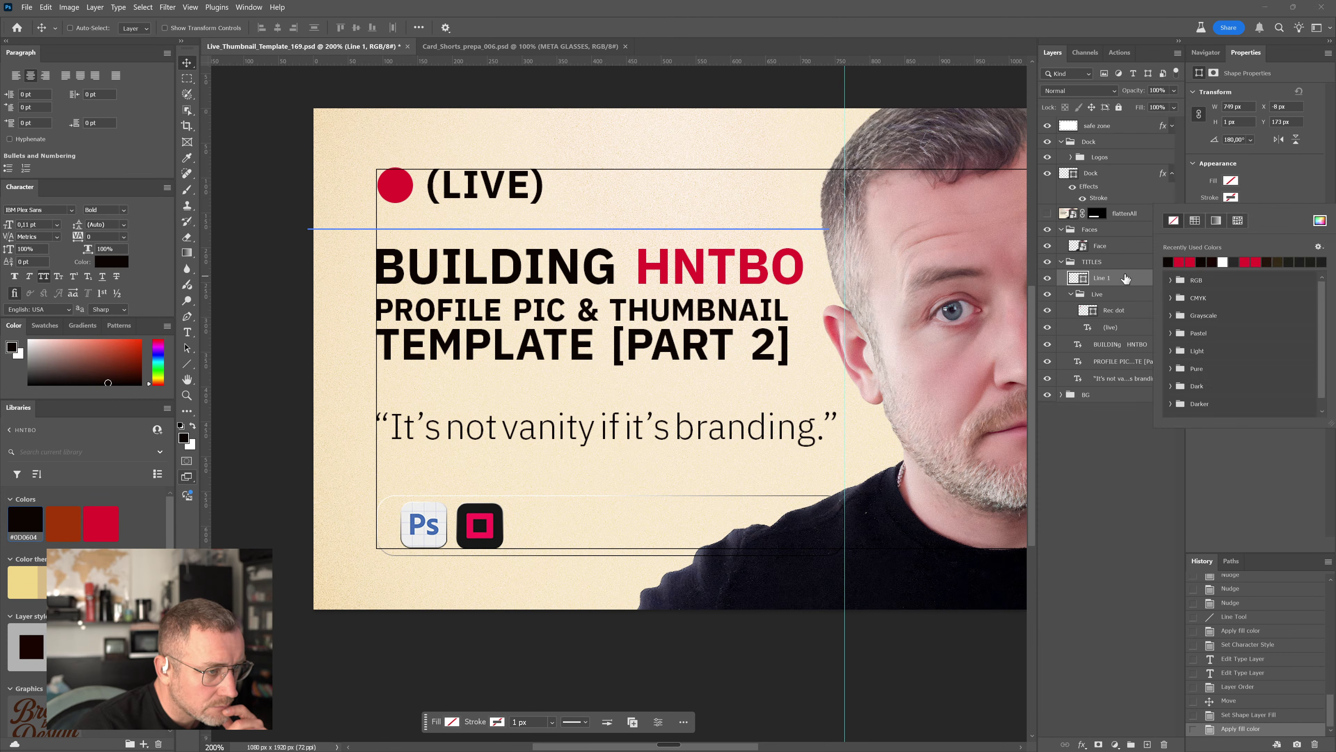
click(1169, 261)
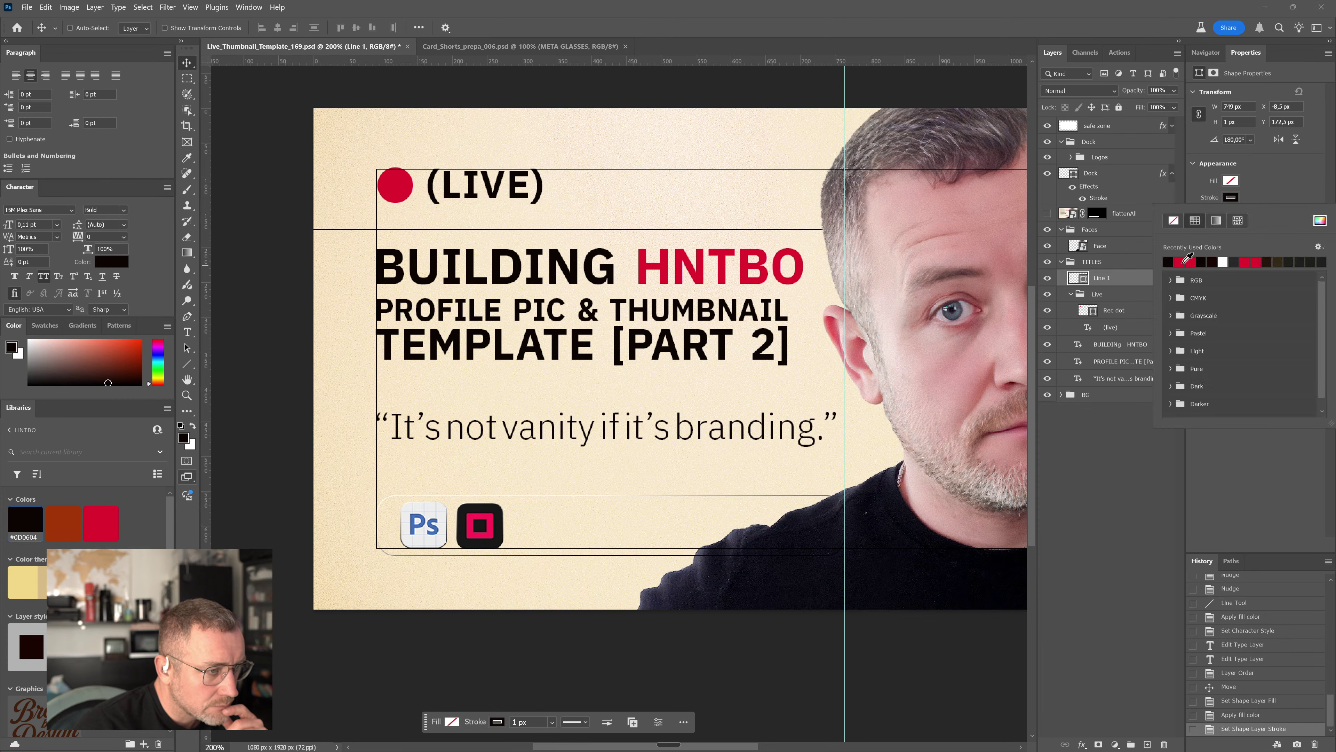
click(1293, 171)
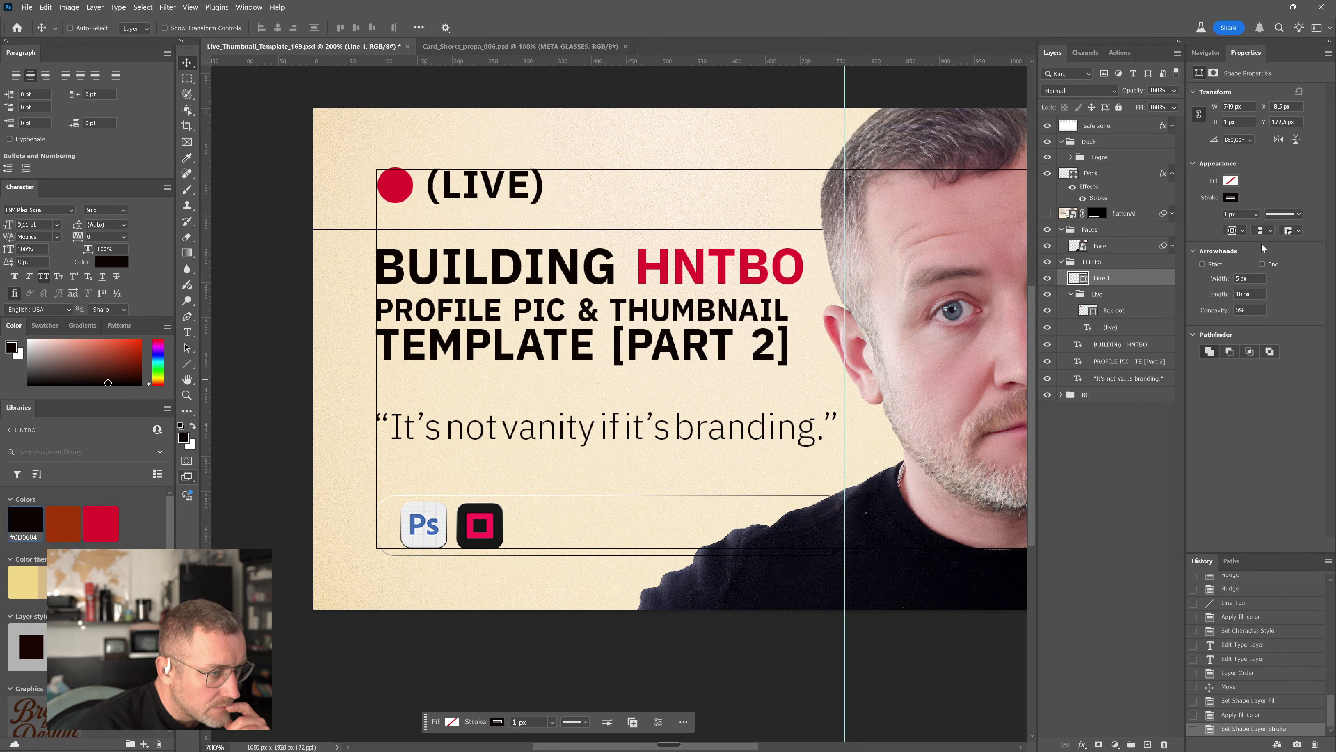
Apply the dashed stroke preset to the divider line
click(1300, 210)
click(1269, 272)
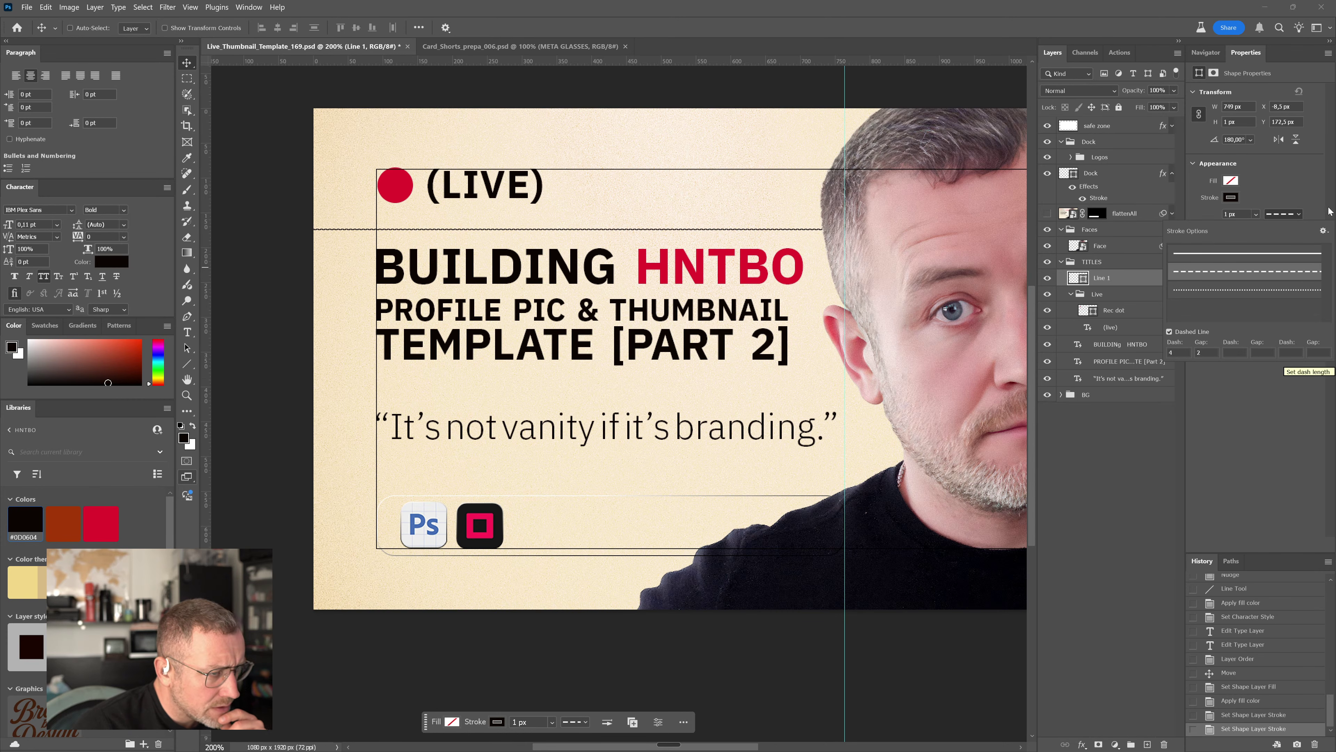
click(1296, 190)
click(1301, 214)
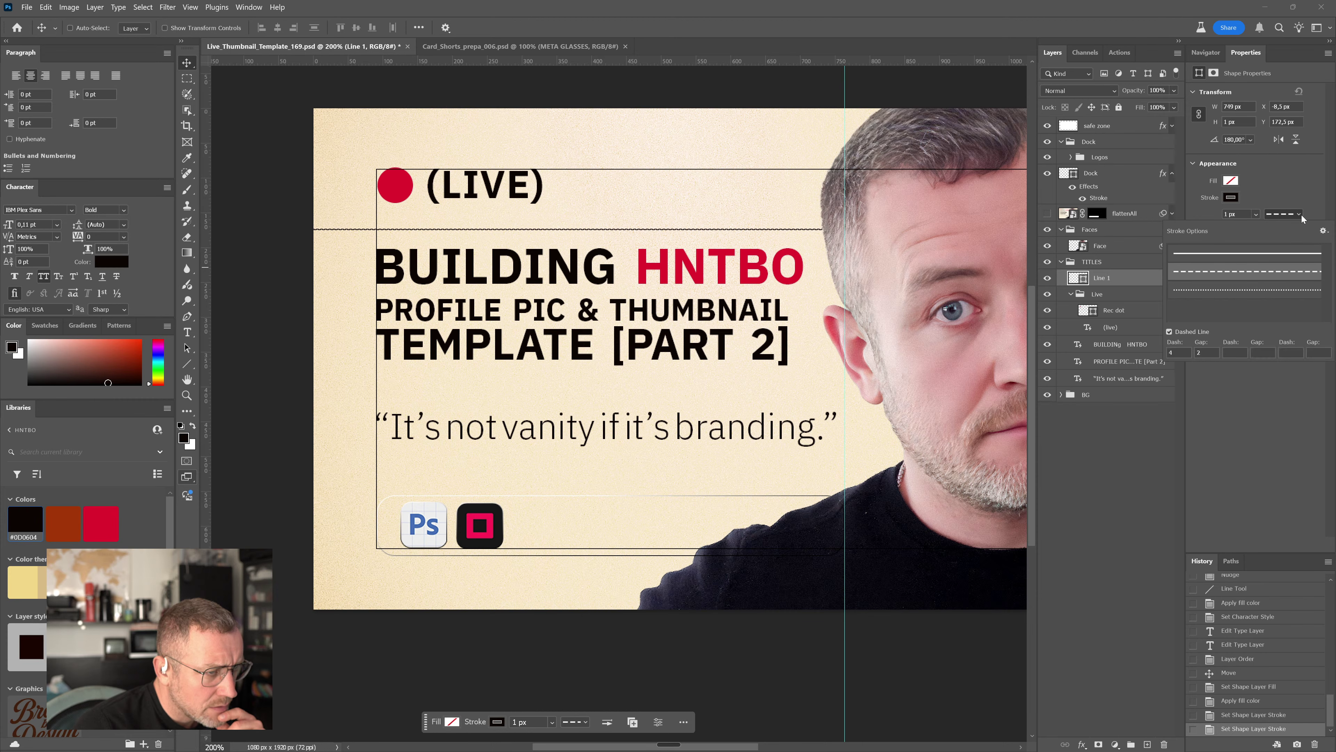
click(1302, 214)
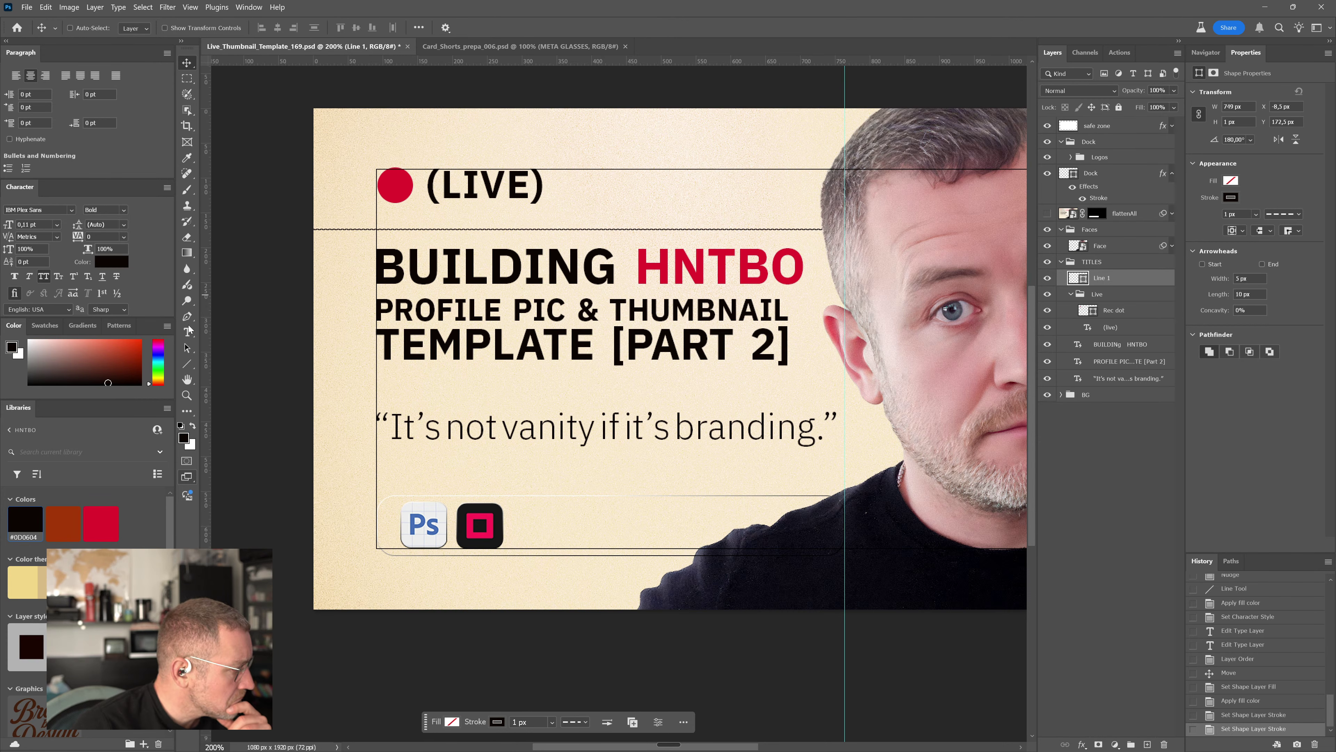
Draw a second horizontal line about 260 px long with the Line tool, above and to the right of the (LIVE) label
click(187, 363)
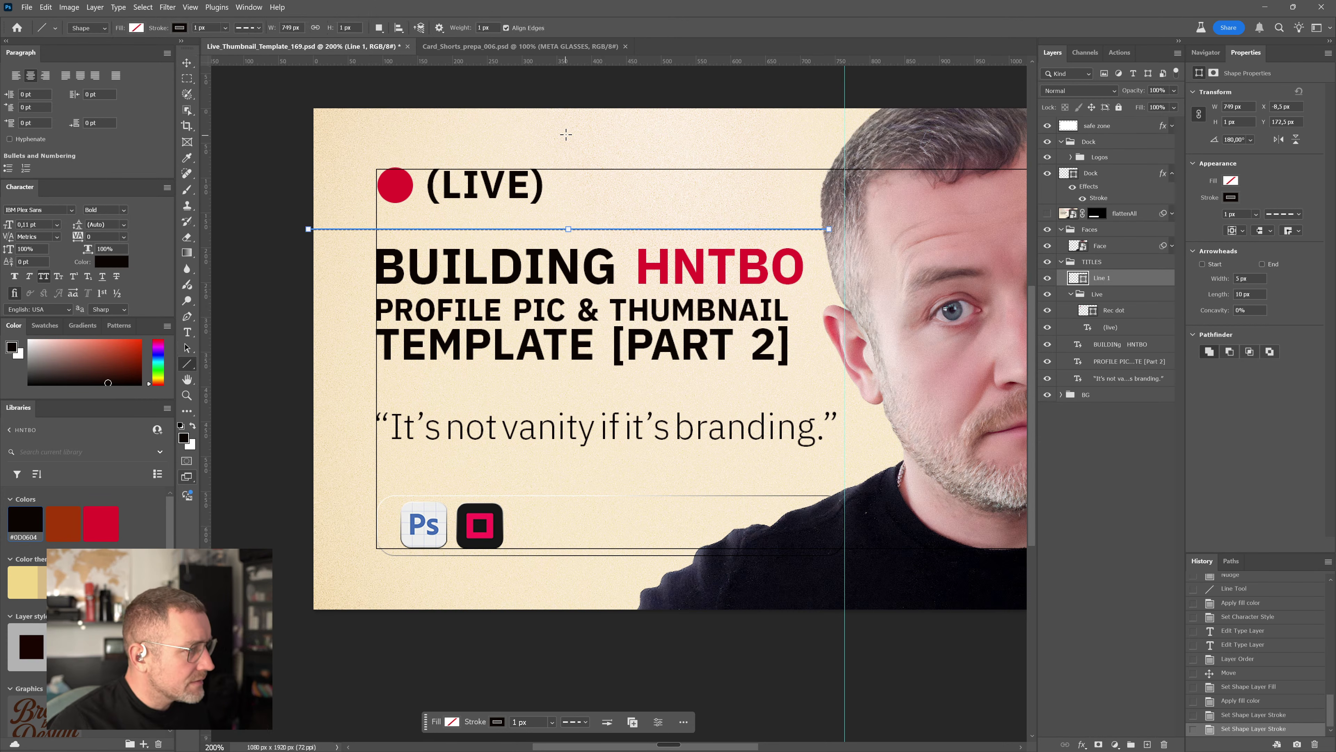
drag(576, 131, 757, 132)
click(673, 160)
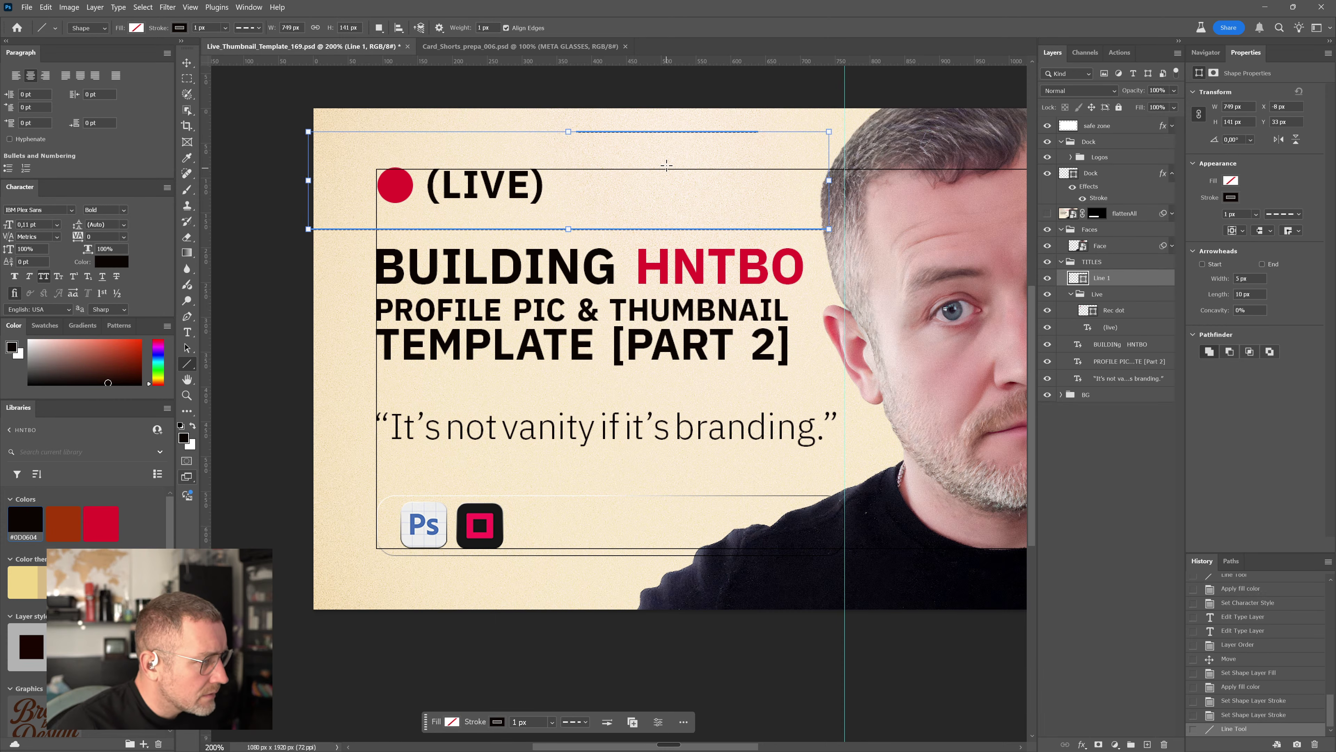
click(187, 62)
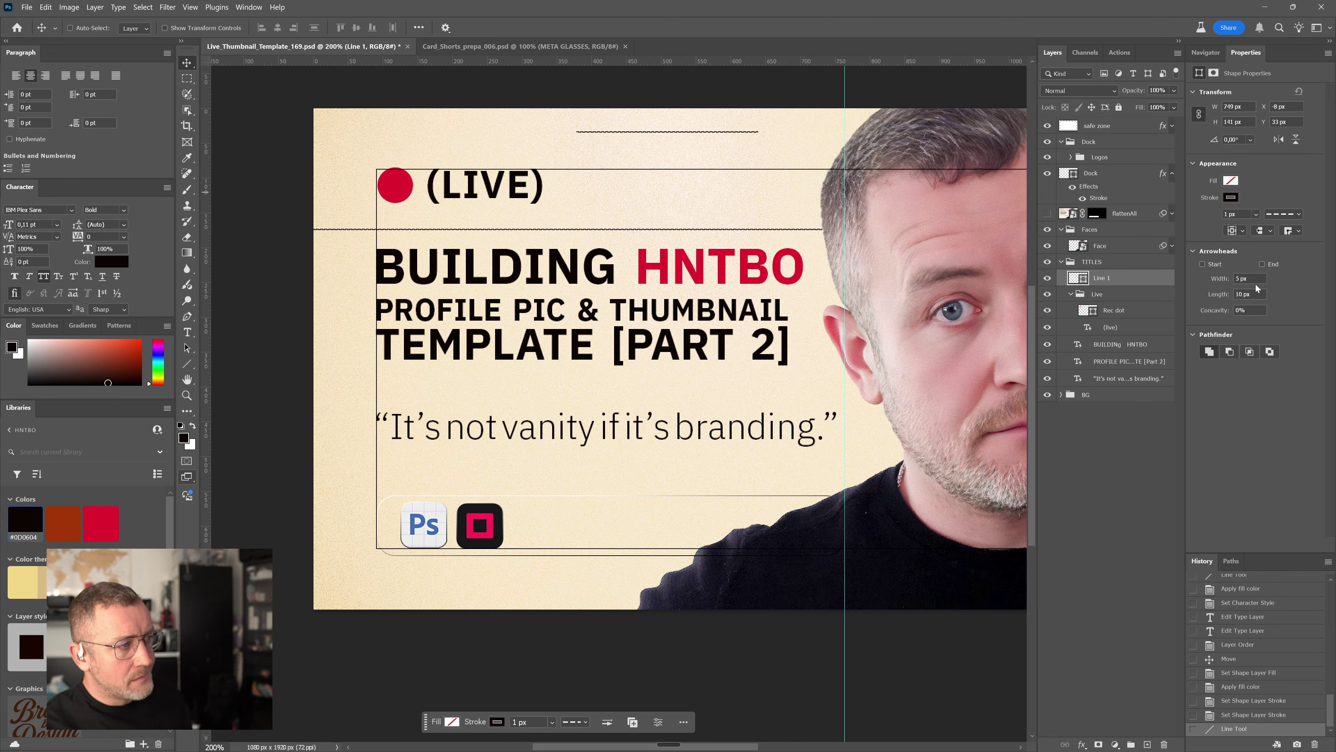
Set the arrowhead length of the line shape to 40 px
click(1249, 294)
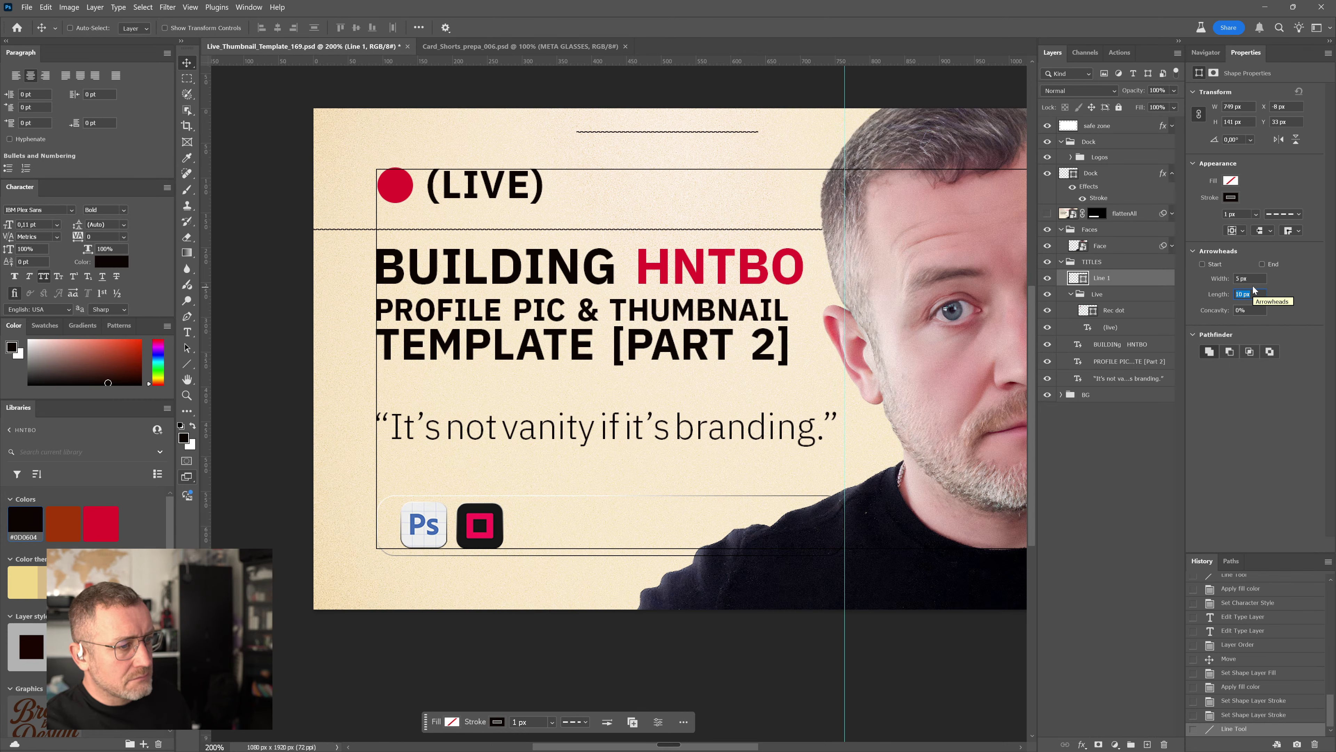
text(40)
key(Return)
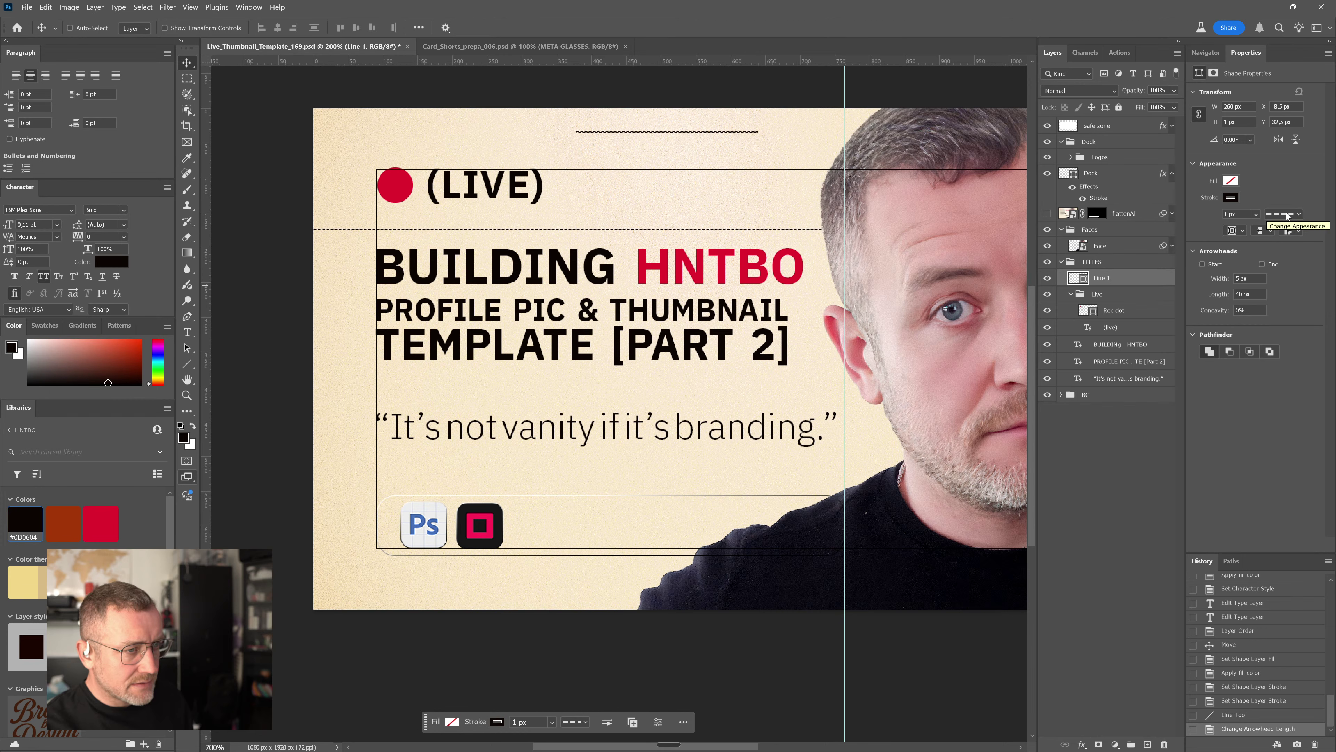
Customise the dashed stroke of the line shapes with a dash of 10 and a gap of 14
click(1298, 215)
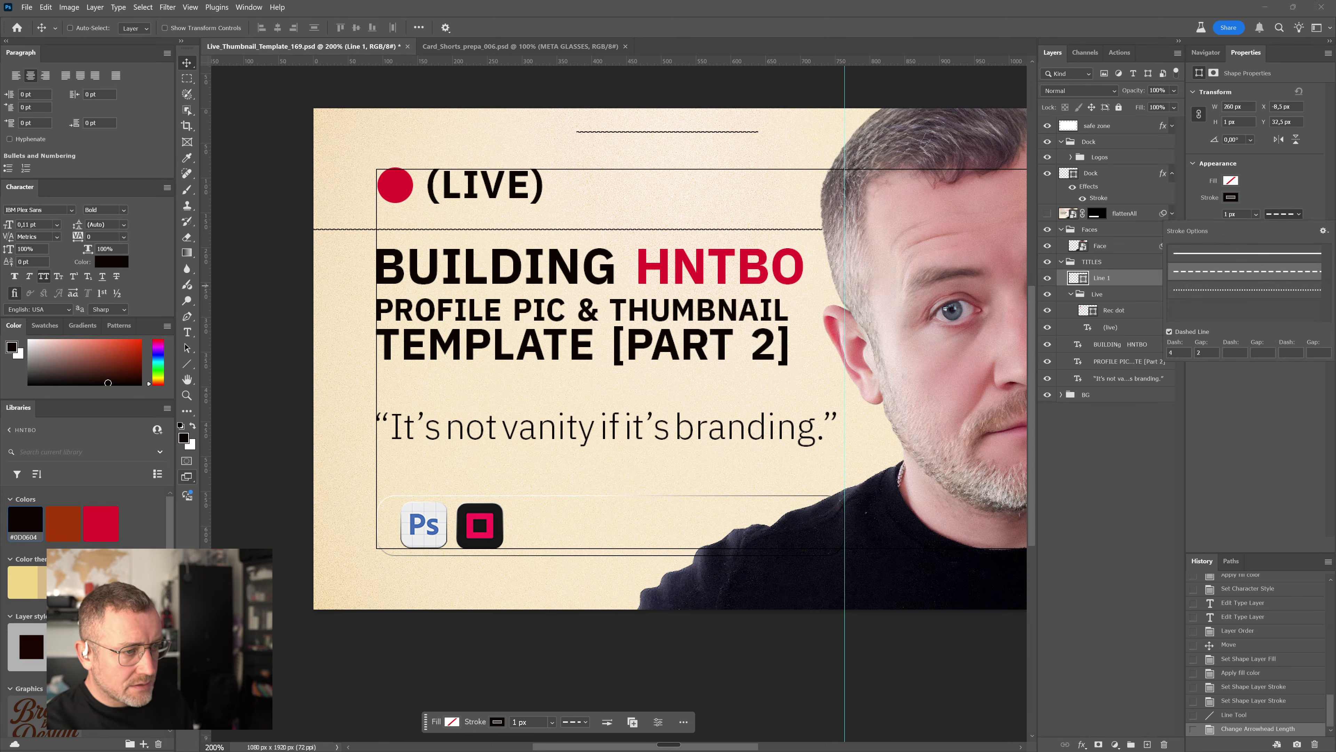
click(1178, 353)
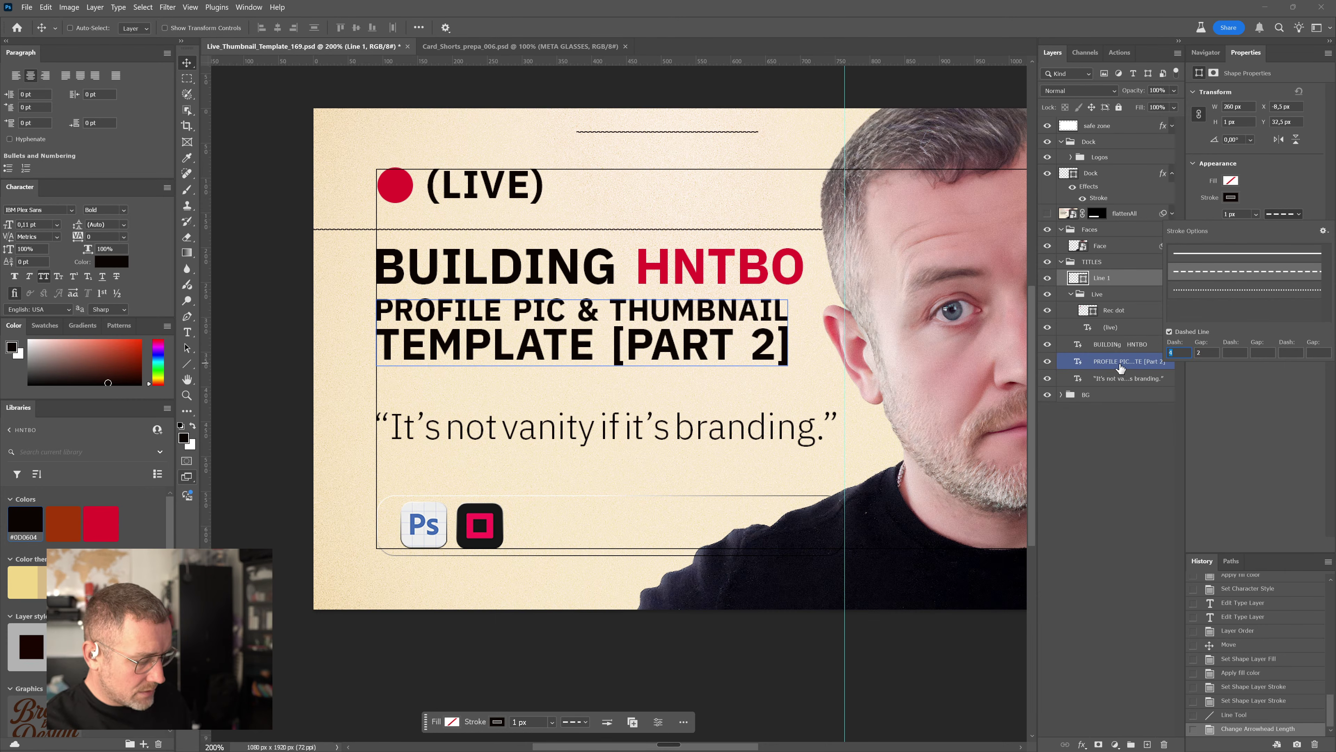
text(10)
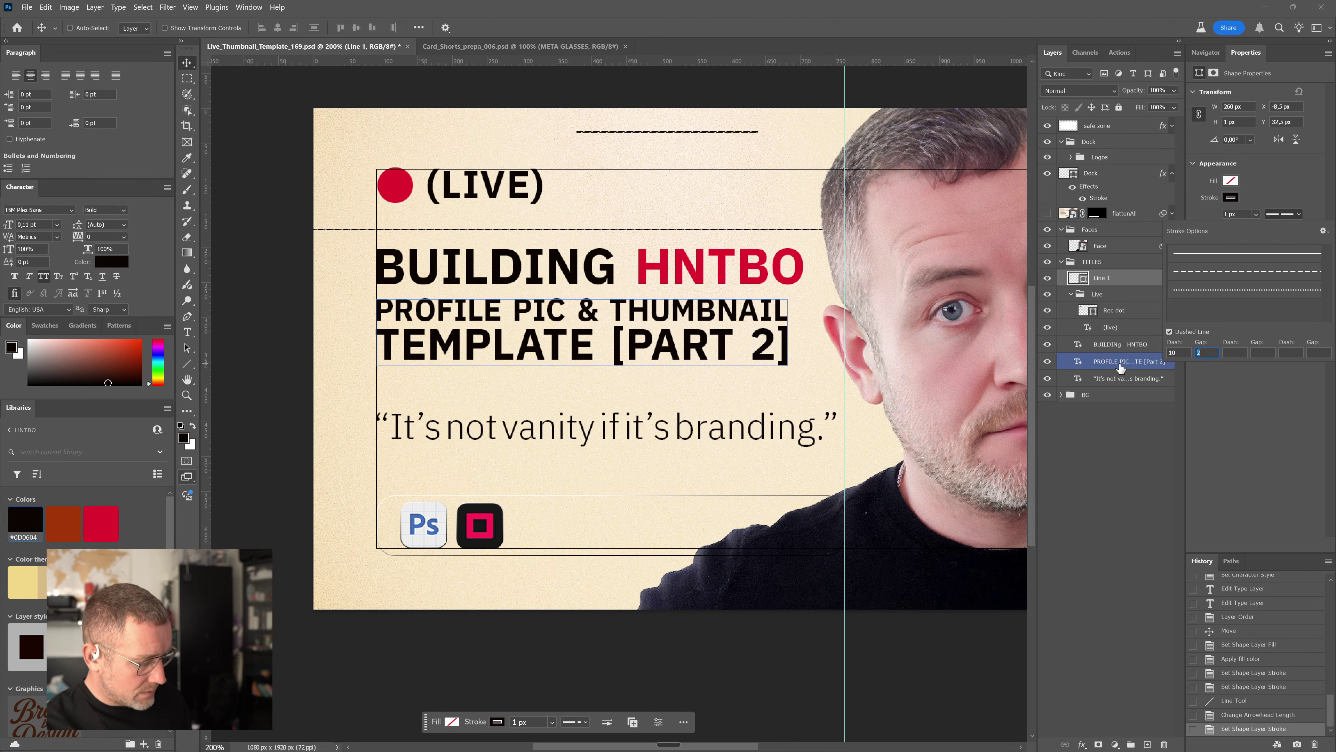
text(14)
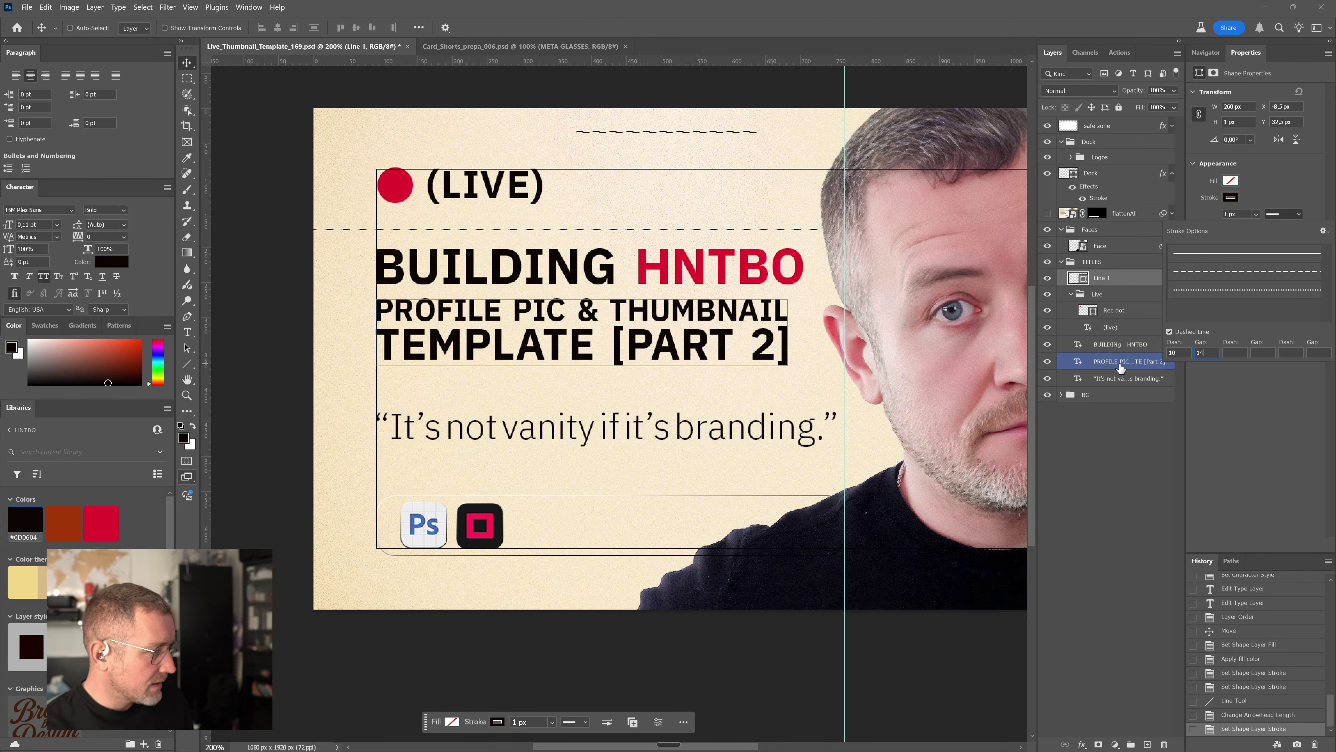
click(1235, 479)
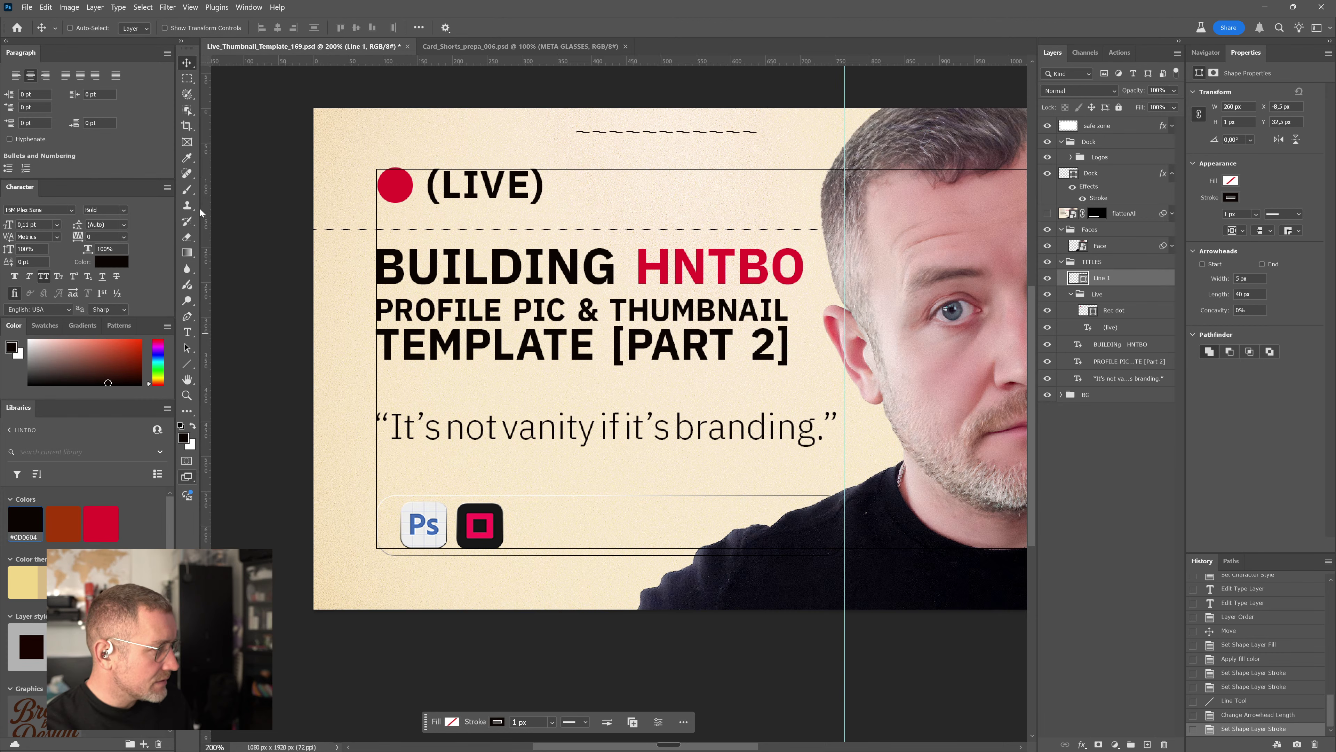
Stretch the short dashed line above the title vertically to a height of 52 px
ctrl+click(420, 189)
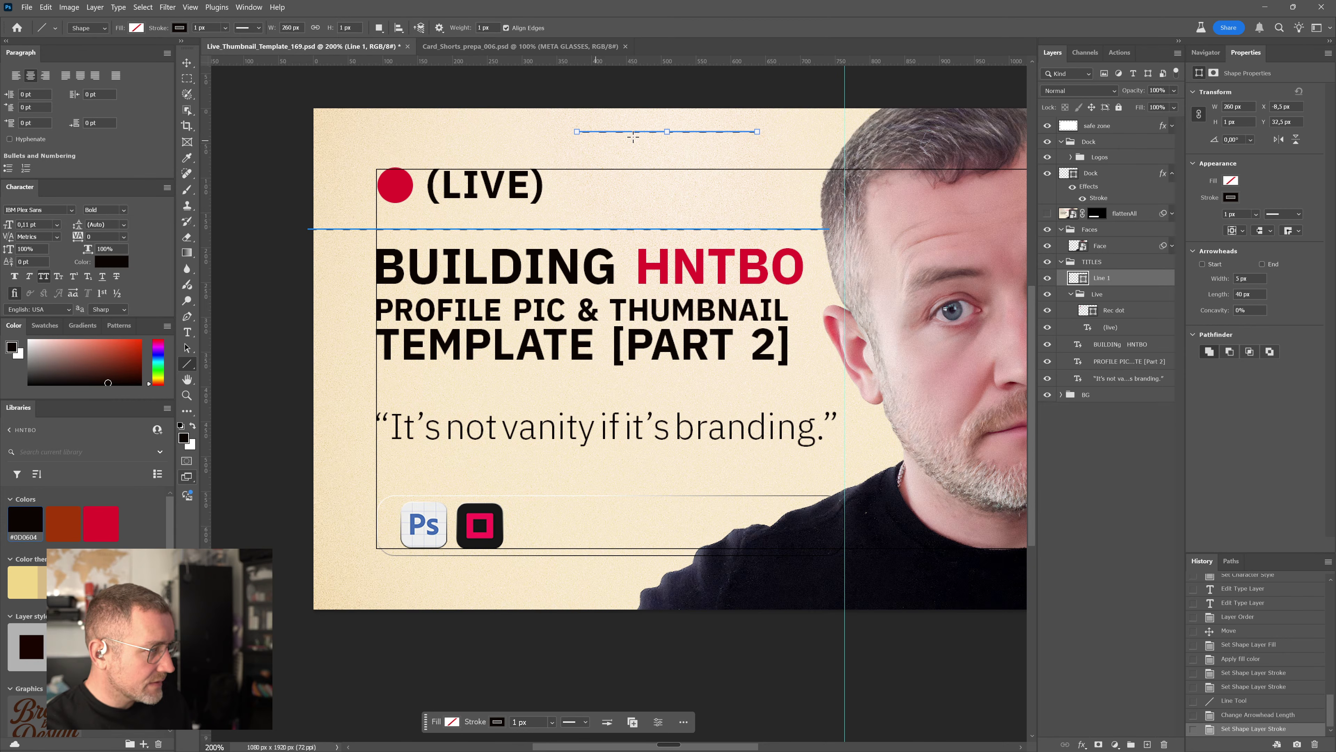
drag(667, 133, 667, 167)
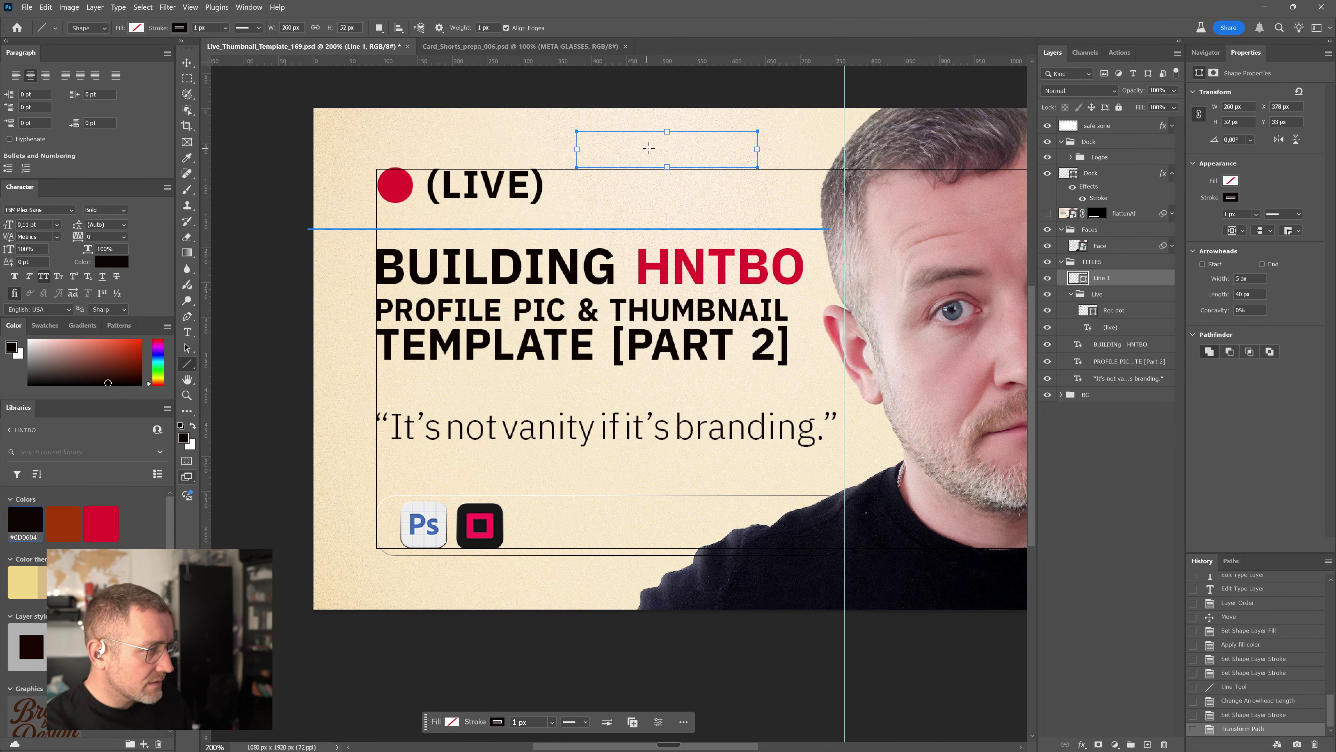
click(747, 190)
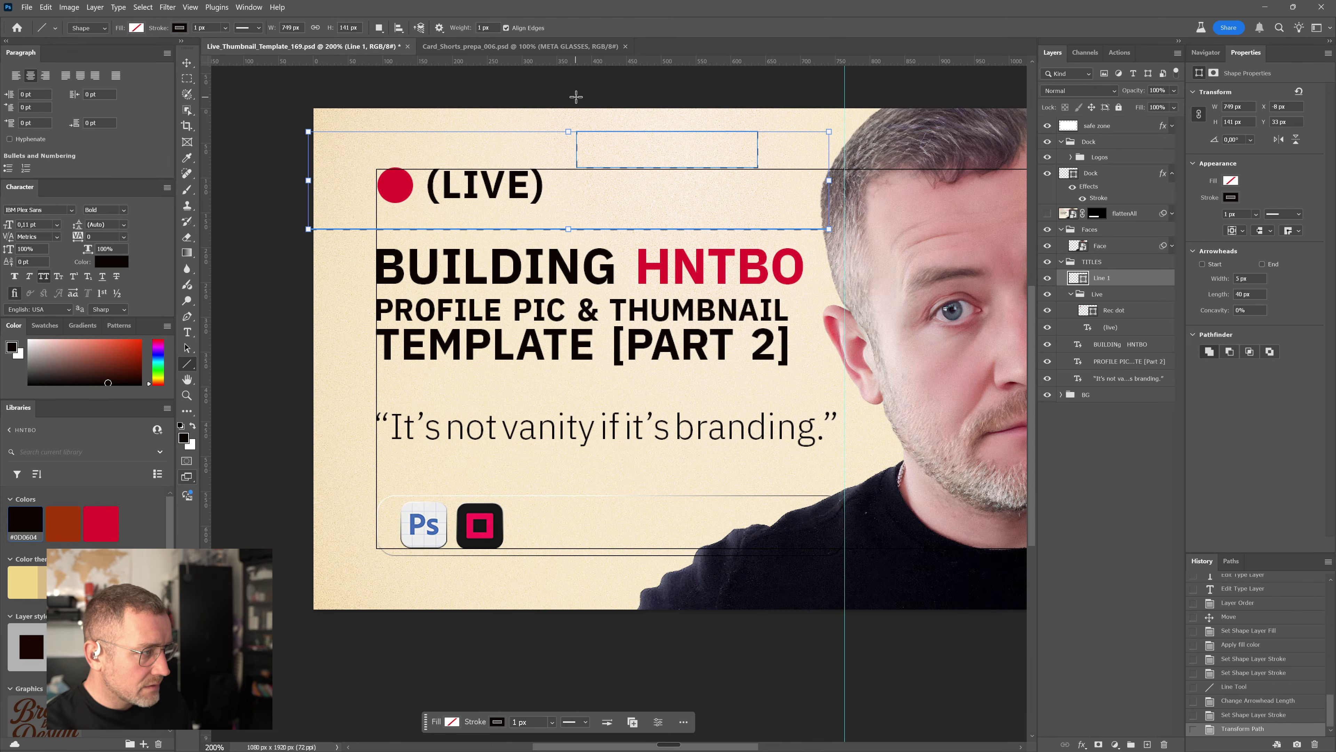
Draw a diagonal dashed line about 273 px long between the title and the quote with the Line tool
right_click(193, 364)
click(238, 409)
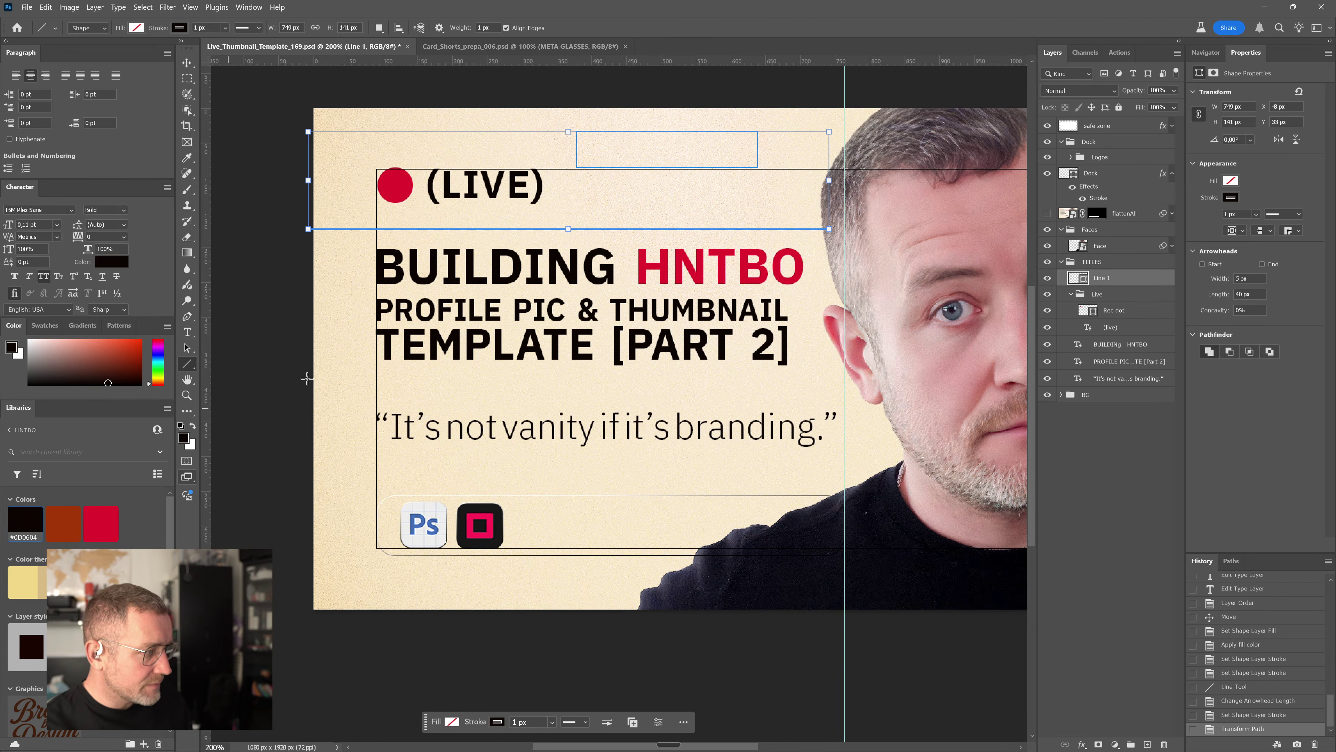
drag(510, 363, 344, 431)
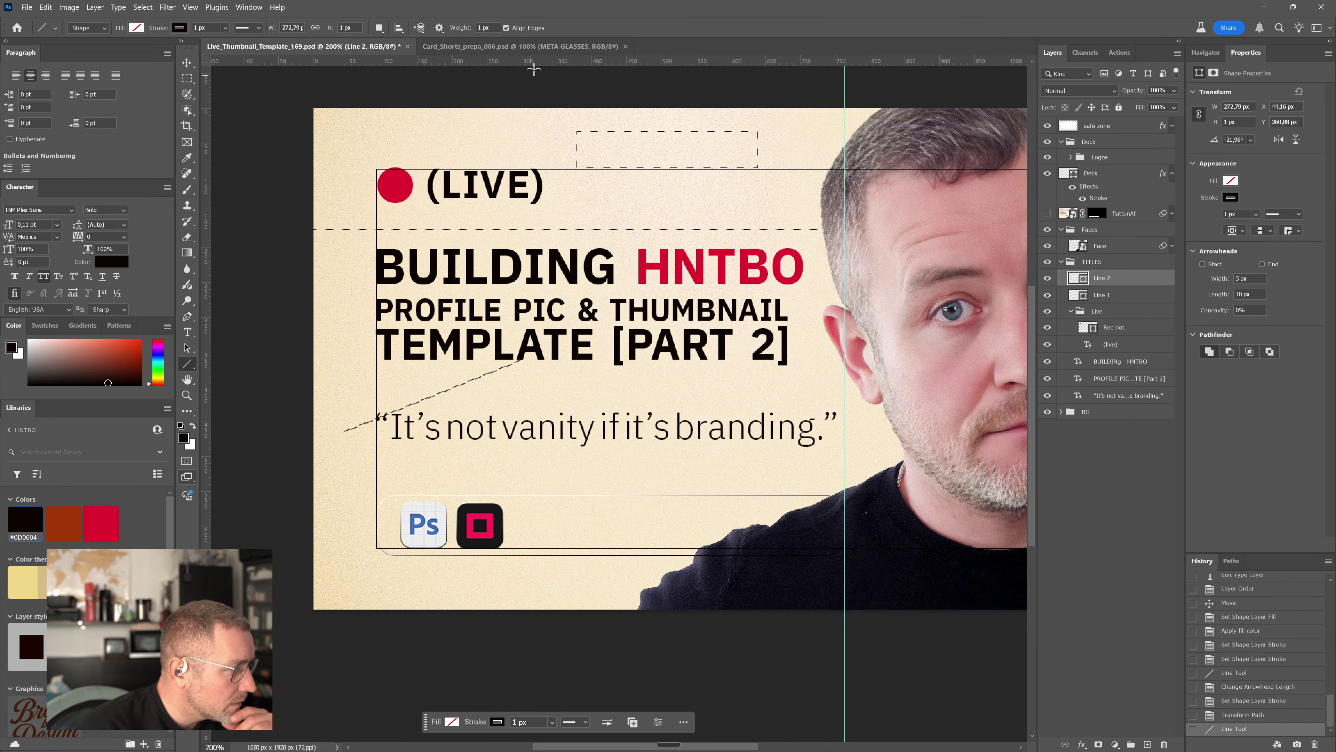
Examine the dashed border in Card_Shorts_prepa_006.psd and return to the thumbnail template
click(526, 46)
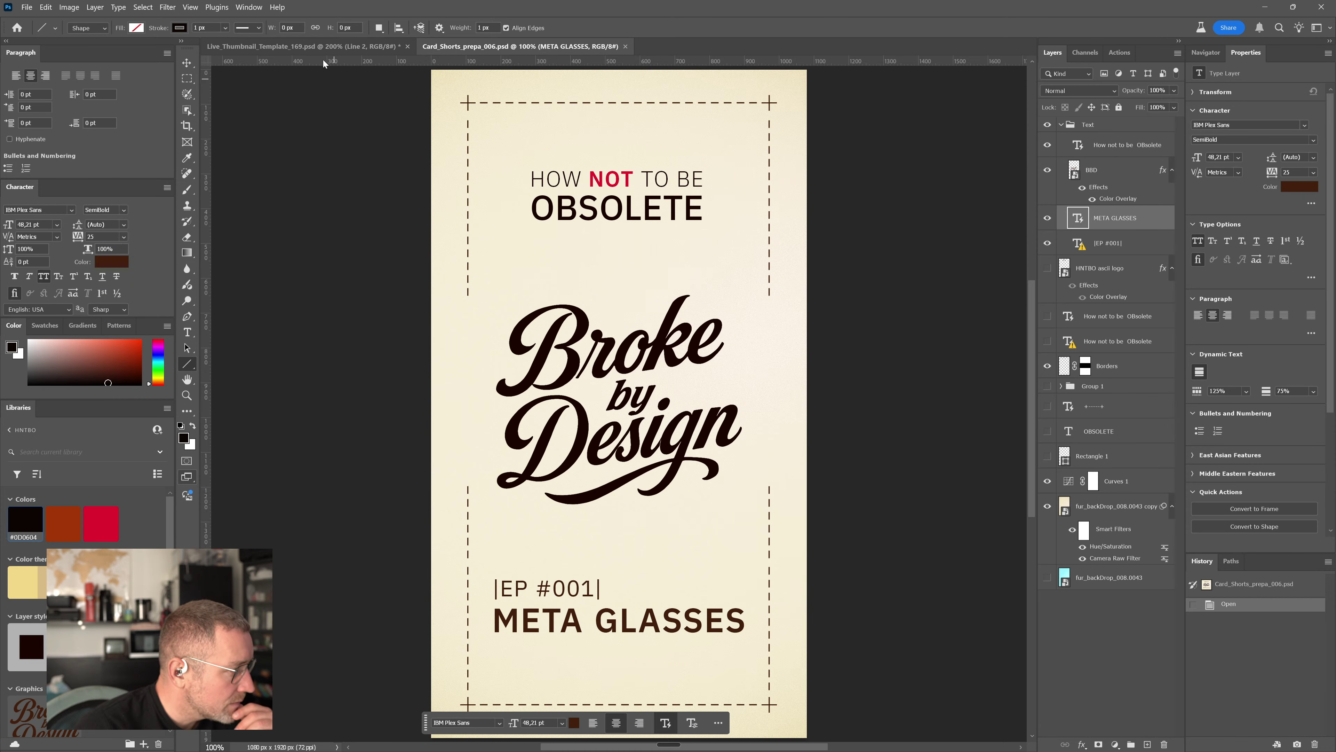
click(319, 48)
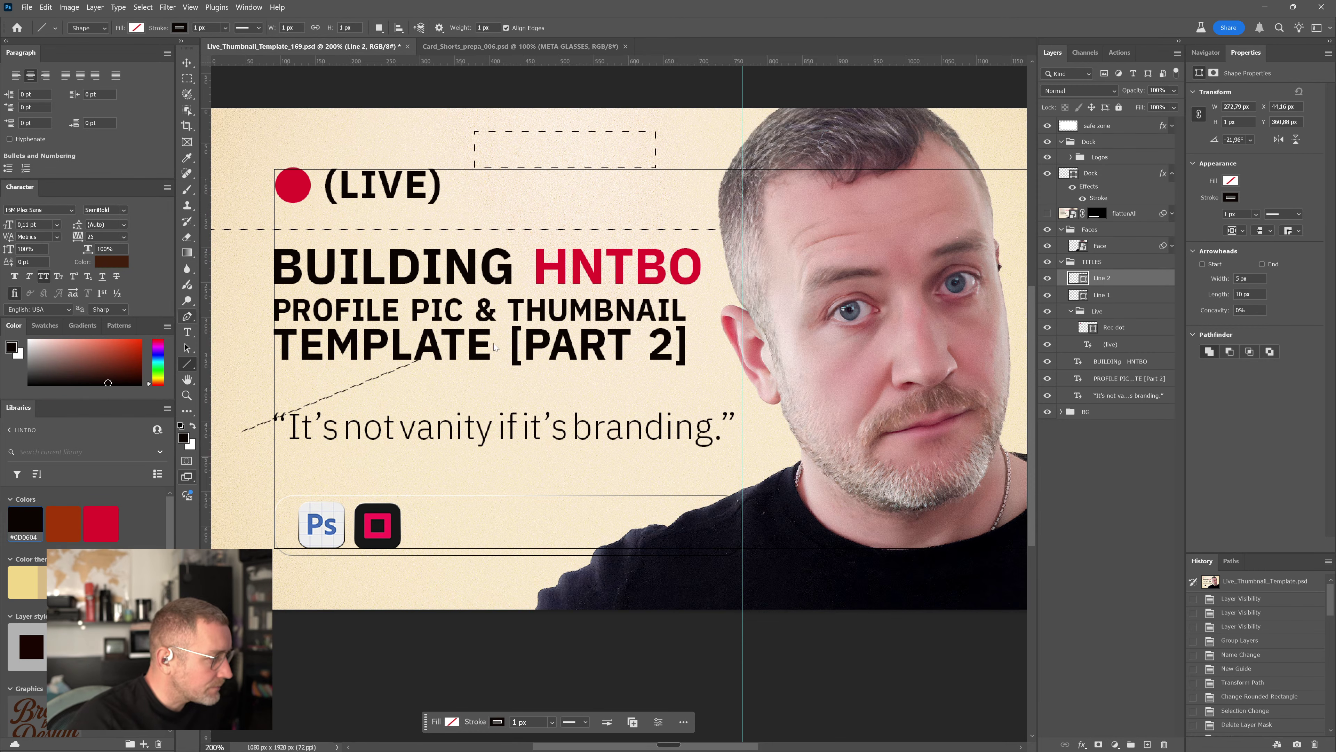
Draw a short horizontal work path with the Pen tool between the title and the quote
key(p)
click(498, 380)
click(669, 381)
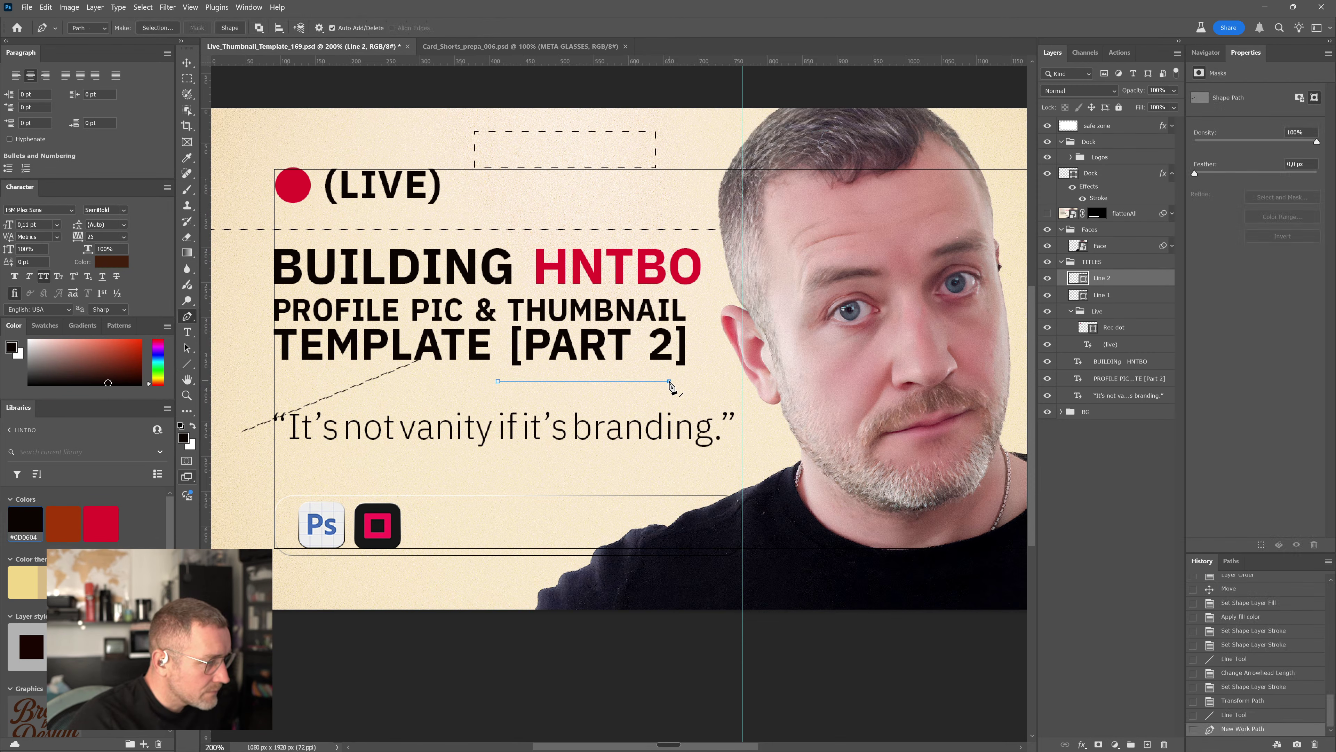
key(Return)
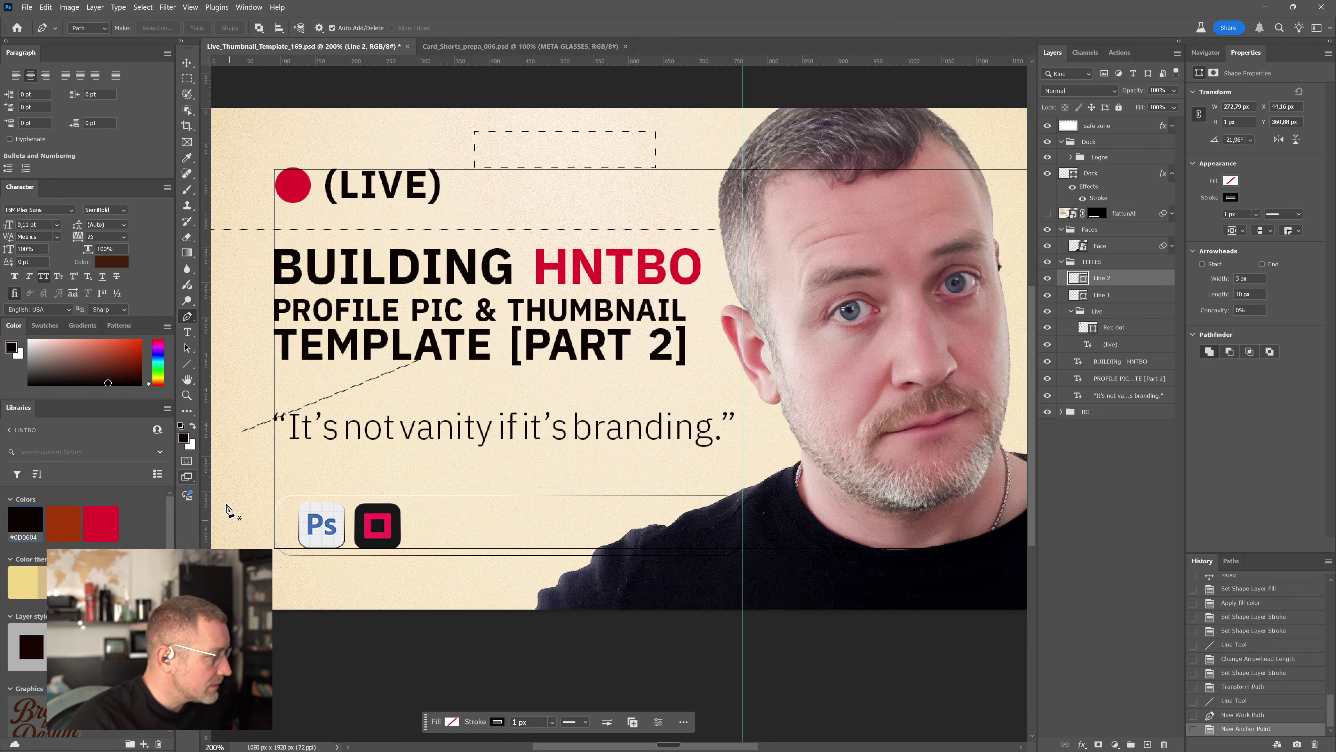
Look through the help topics and tutorials for the Line tool and close them
click(185, 366)
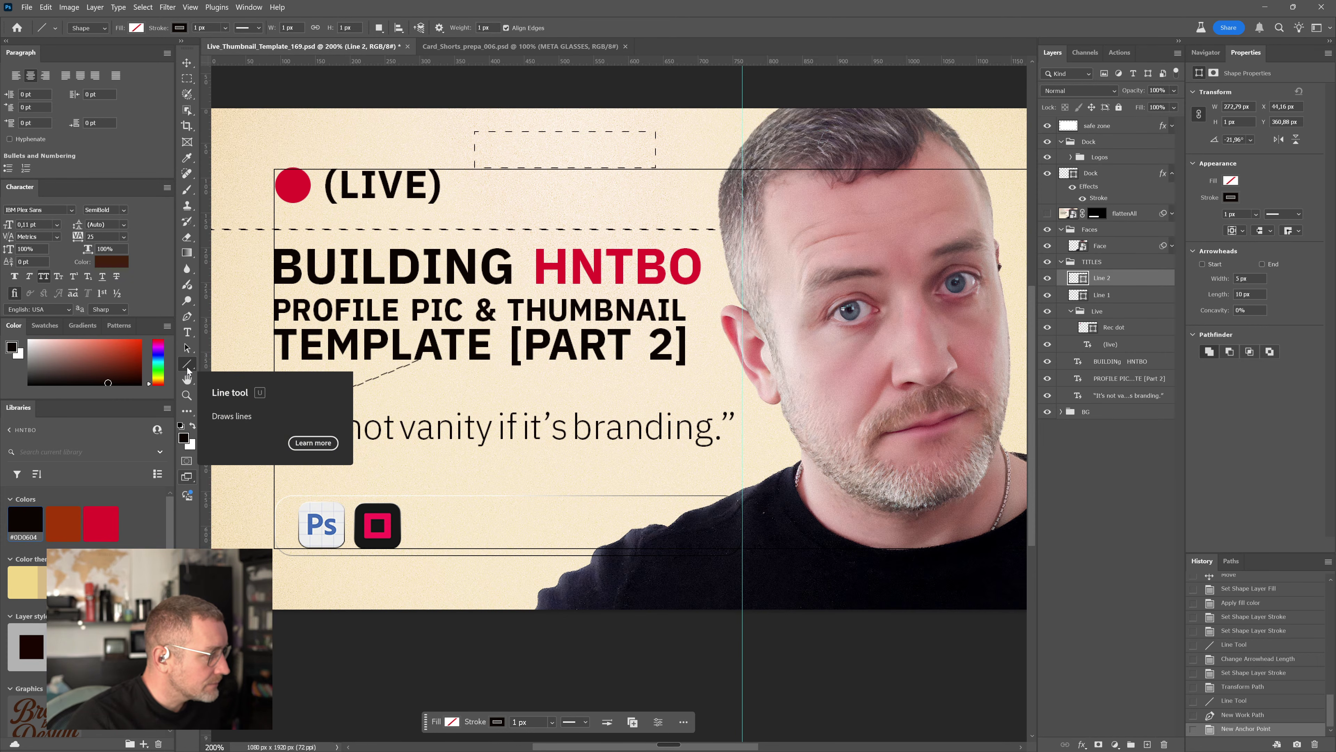
click(313, 442)
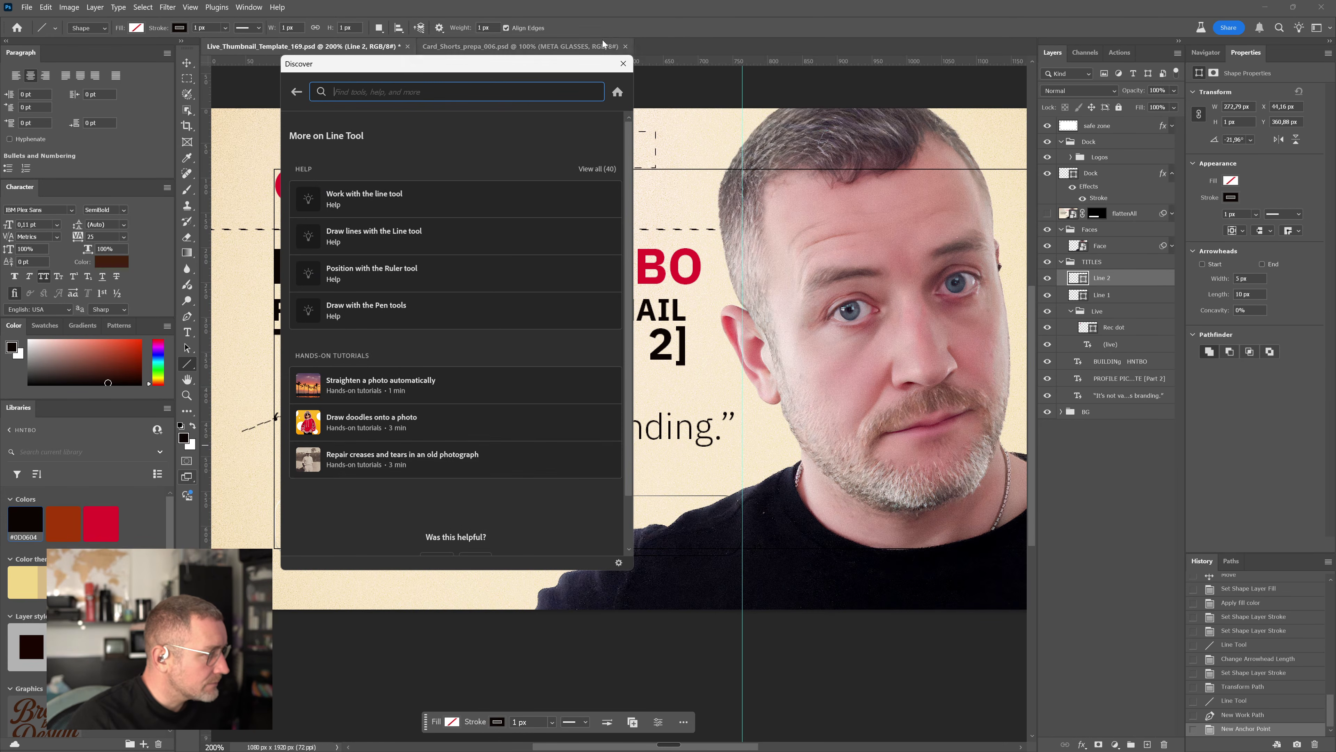
click(622, 66)
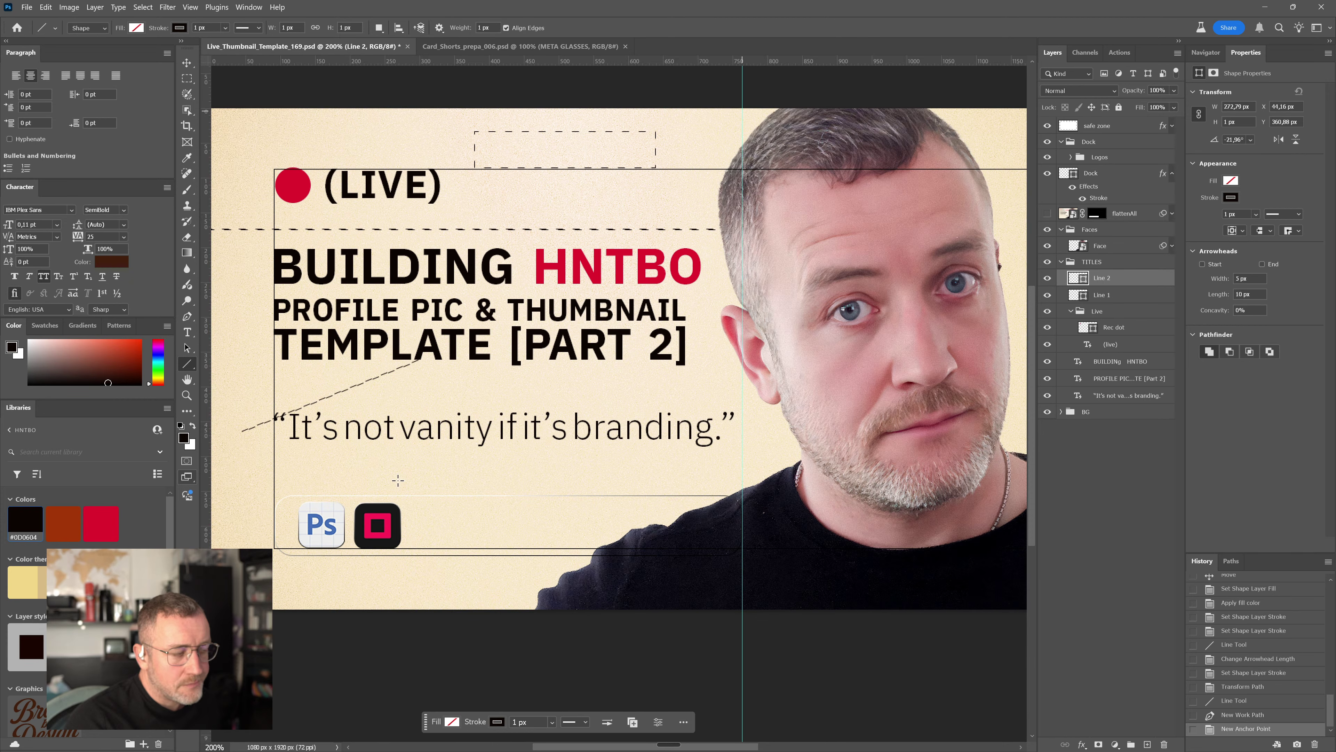
Launch Adobe Illustrator 2025
key(alt+space)
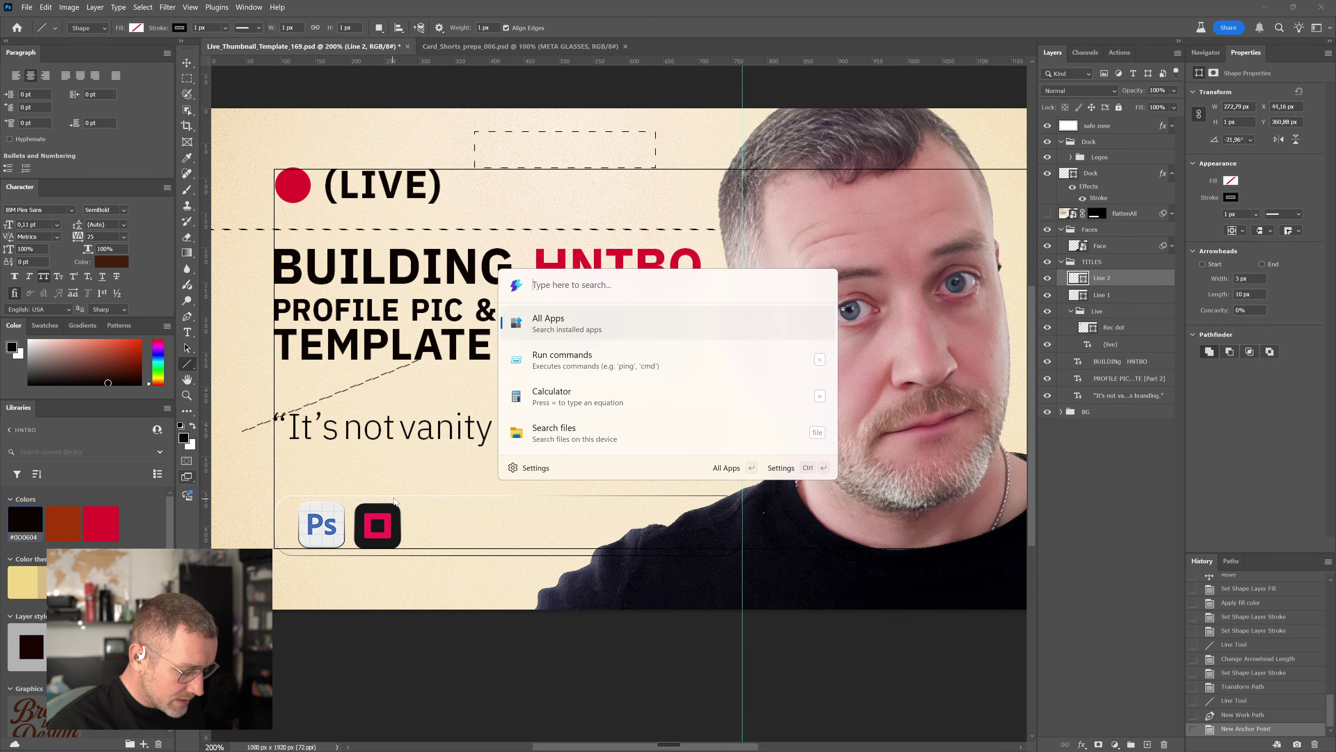
text(illus)
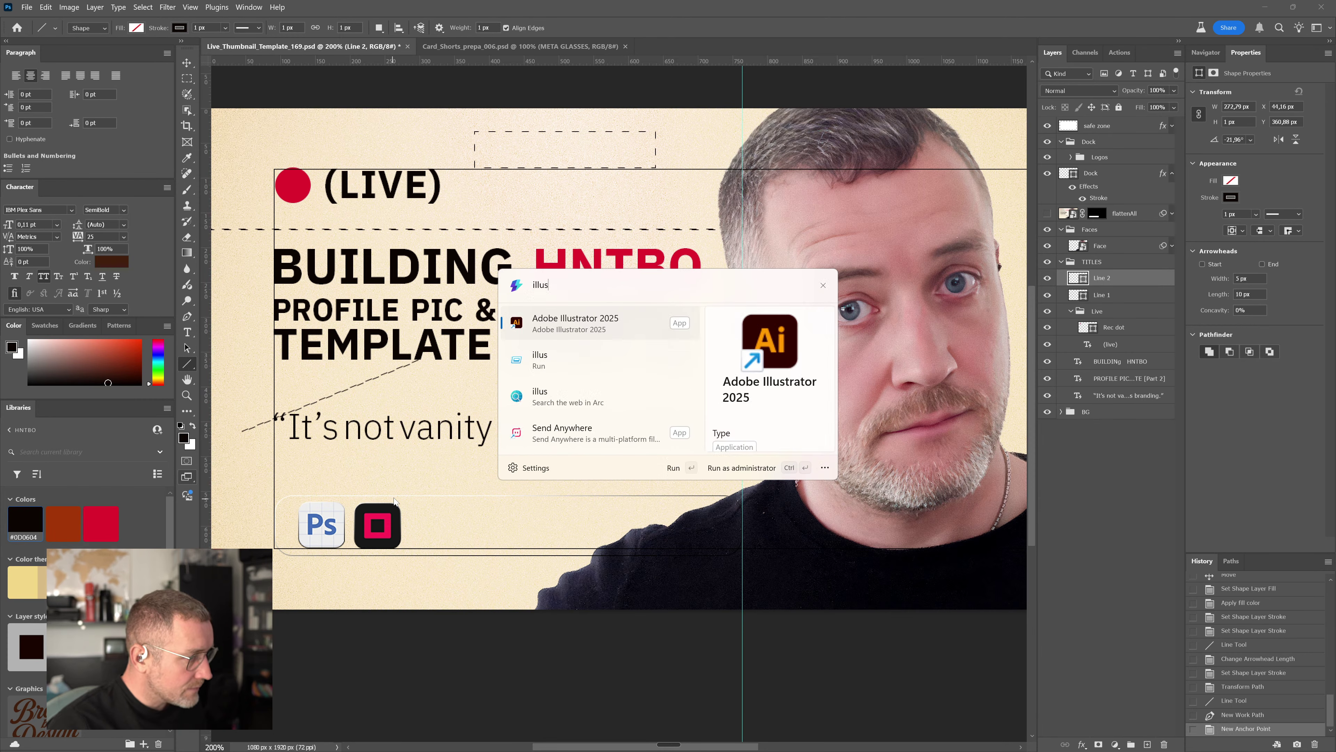
key(Return)
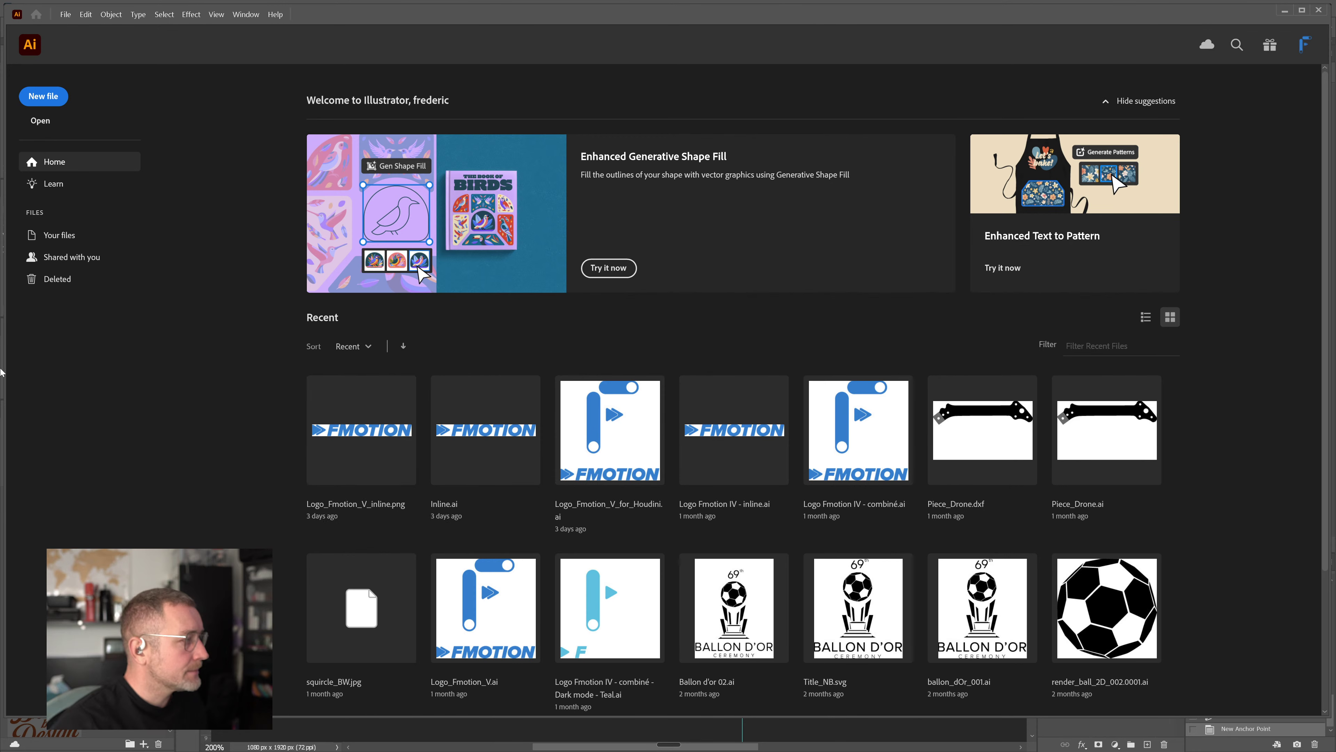
Create a new custom landscape document 1280 px wide in RGB colour
click(44, 97)
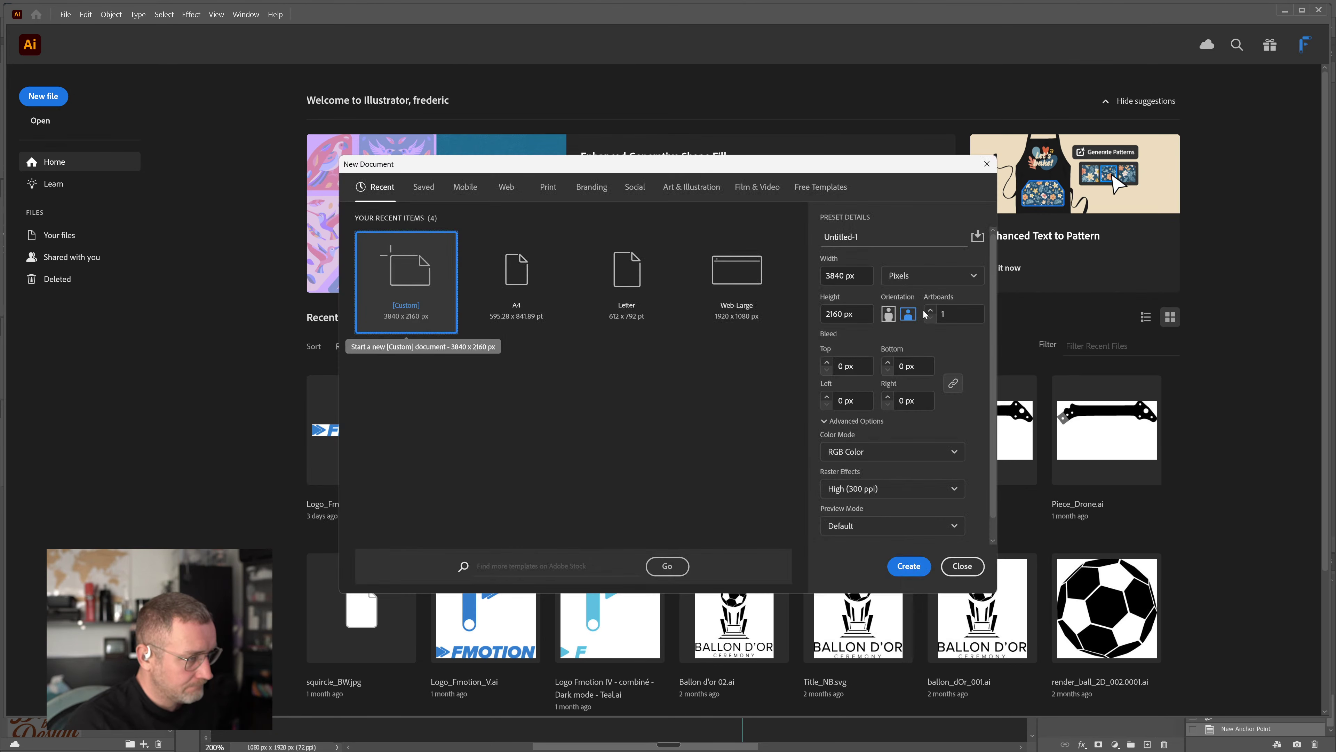
click(844, 276)
double_click(844, 276)
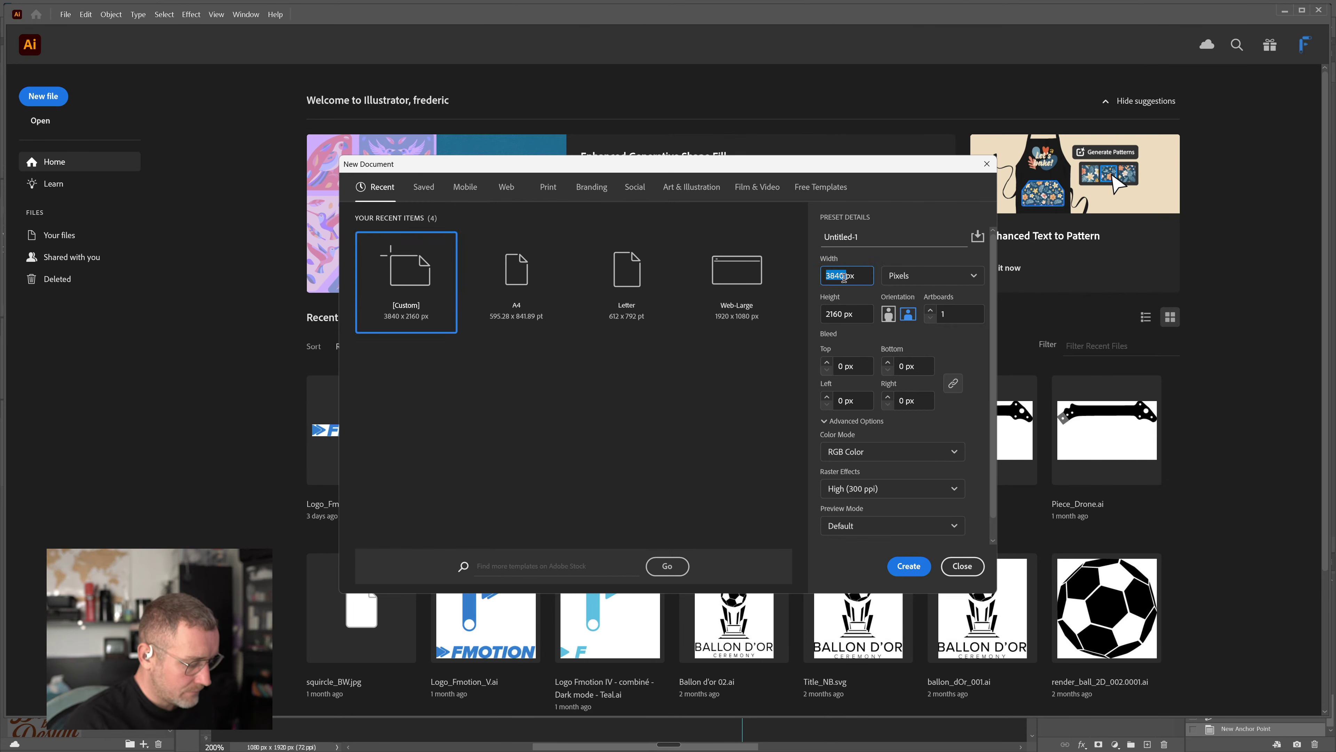
text(1280)
key(Tab)
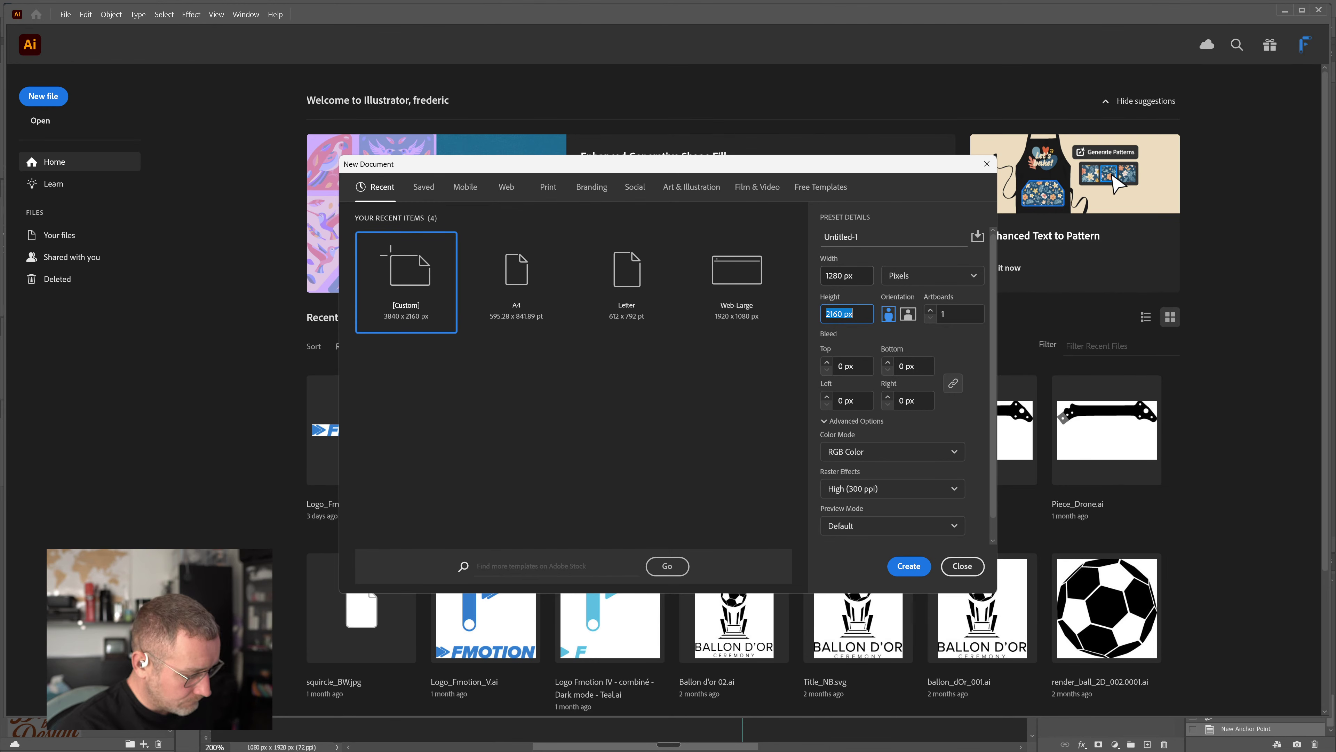
text(7)
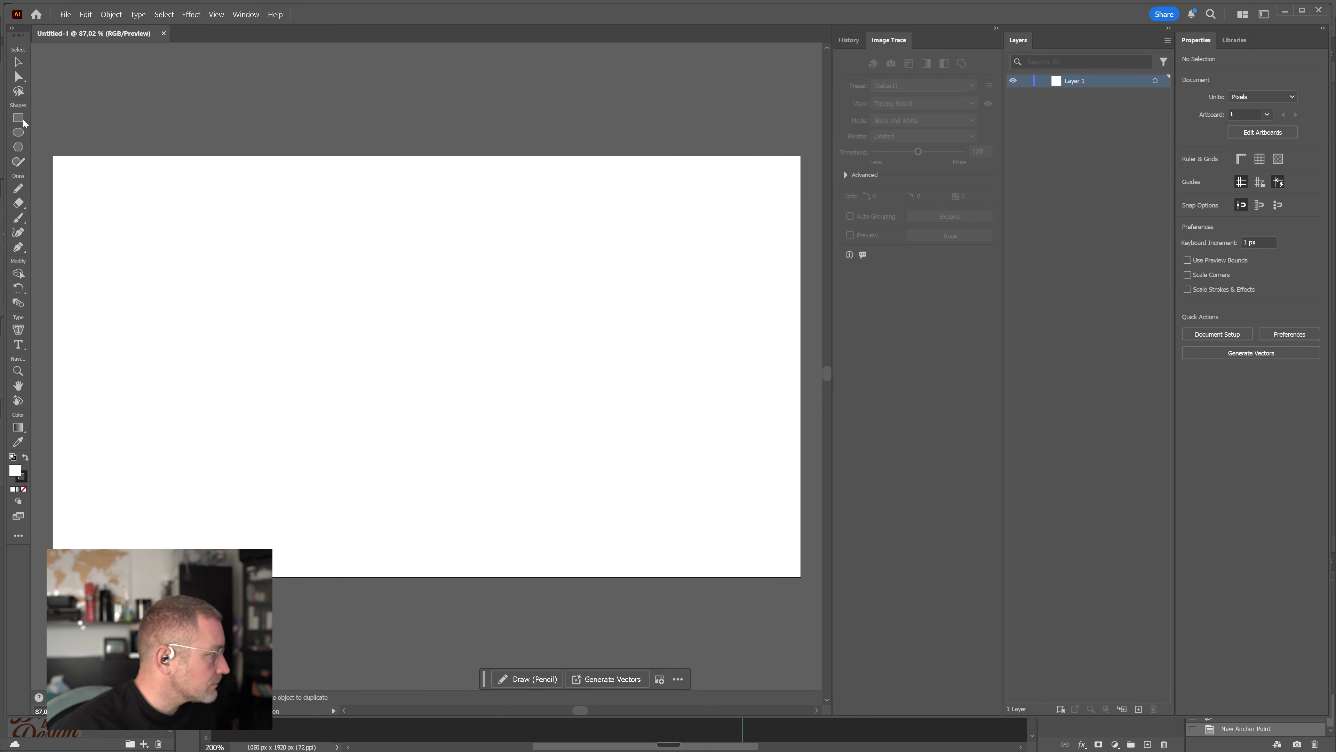
Draw a straight horizontal line across the upper part of the artboard with the Pen tool
click(17, 246)
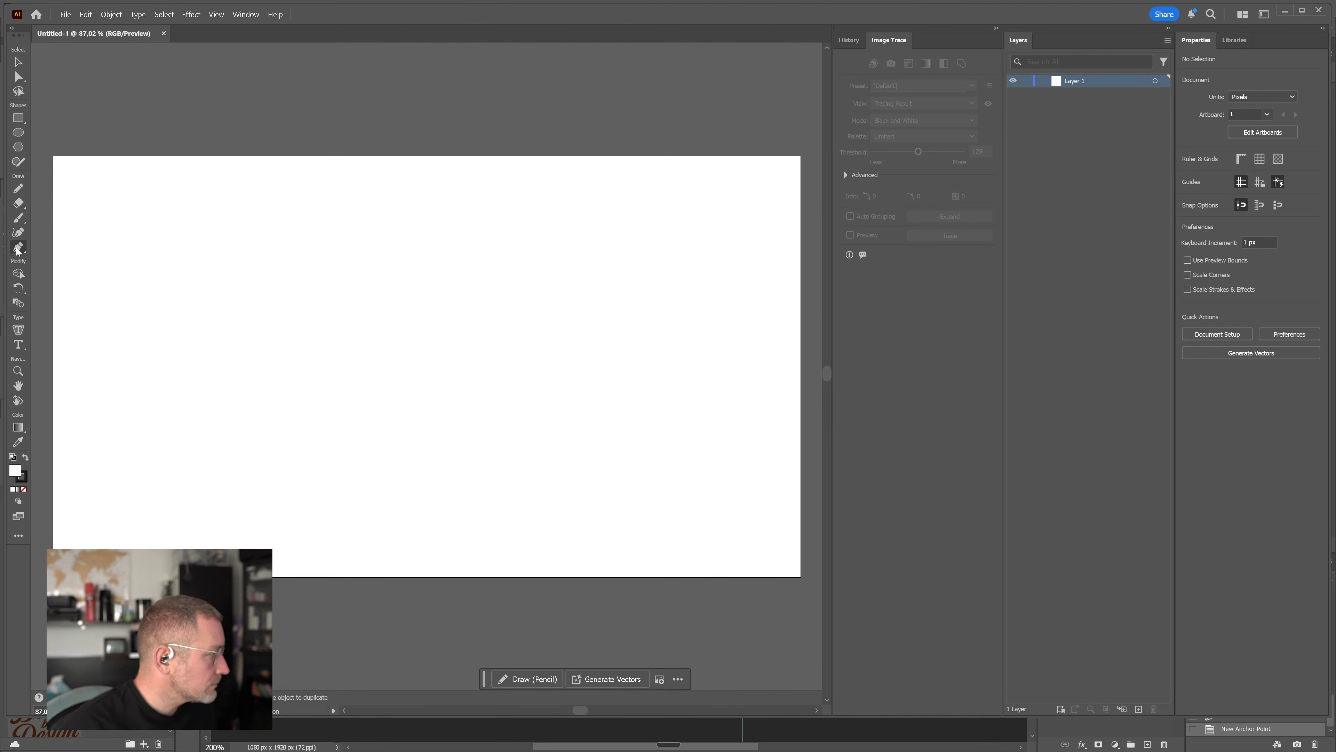
click(188, 257)
click(551, 256)
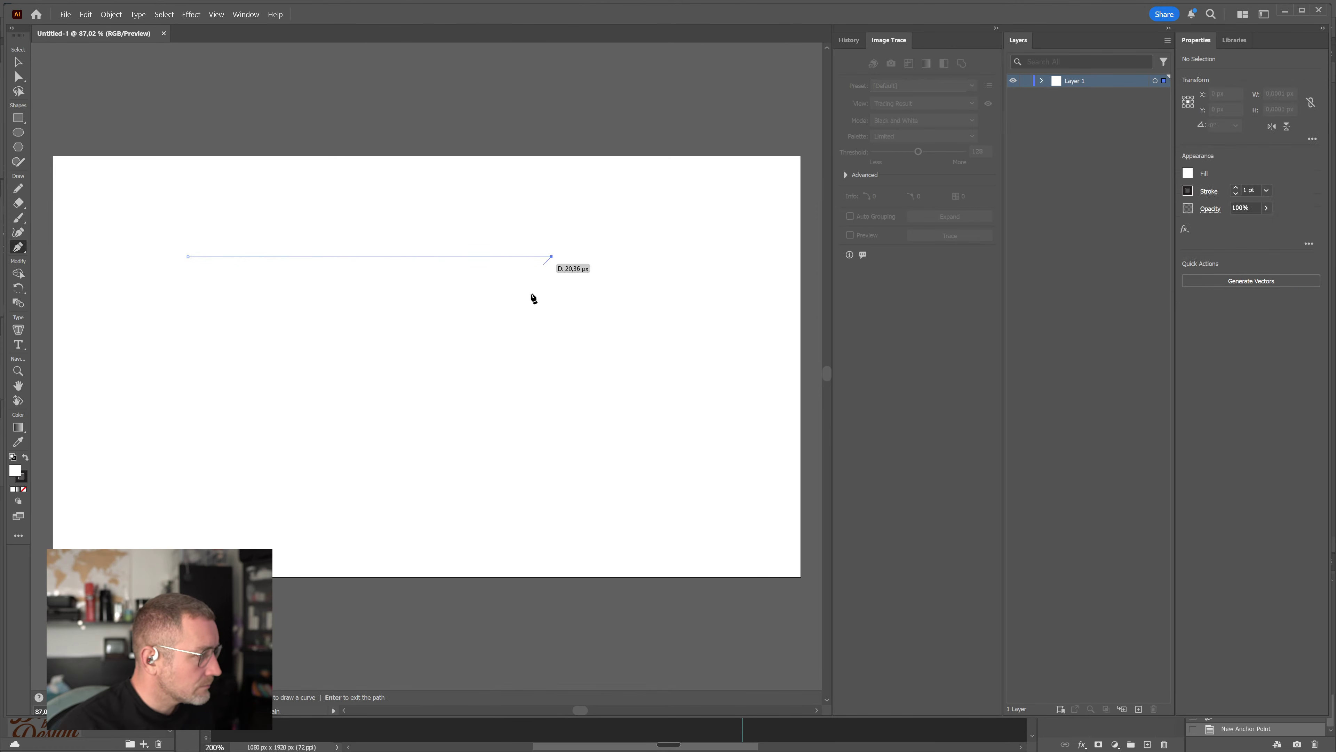
key(Return)
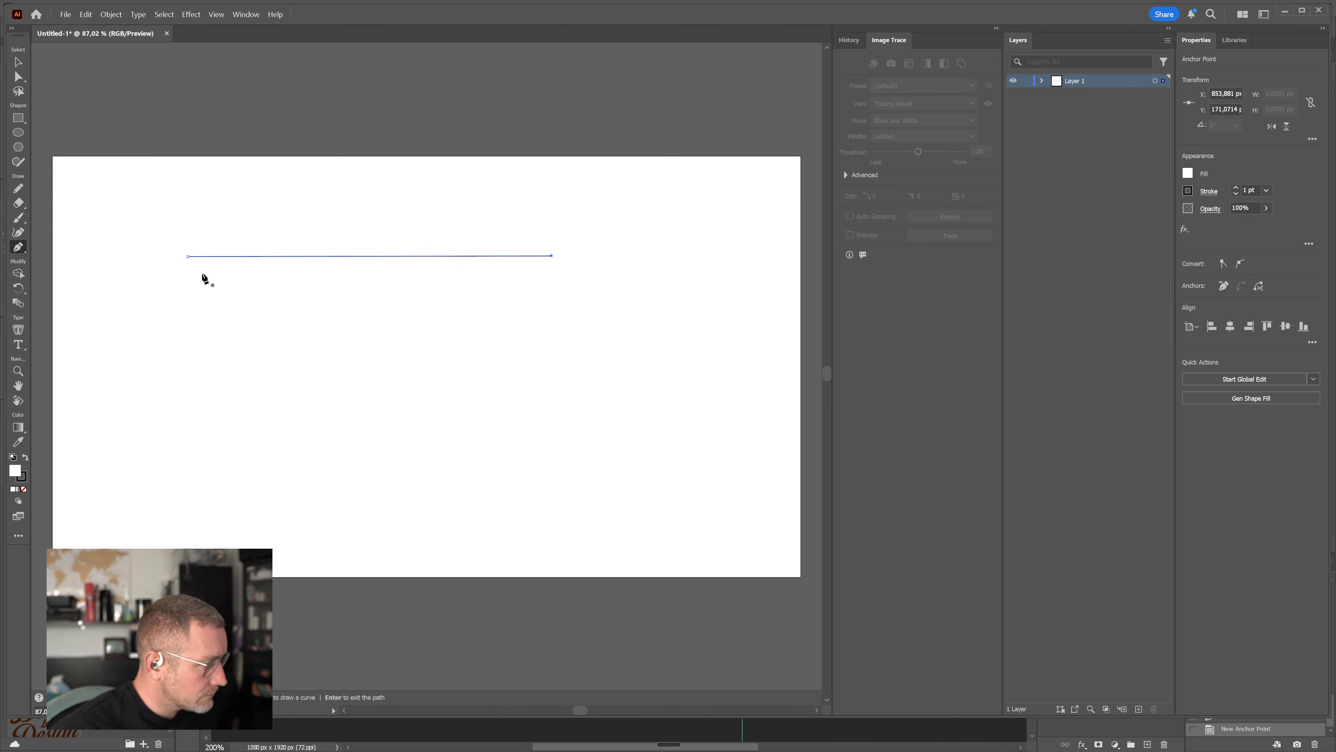
Turn on the dashed line option in the stroke options of the horizontal line
key(z)
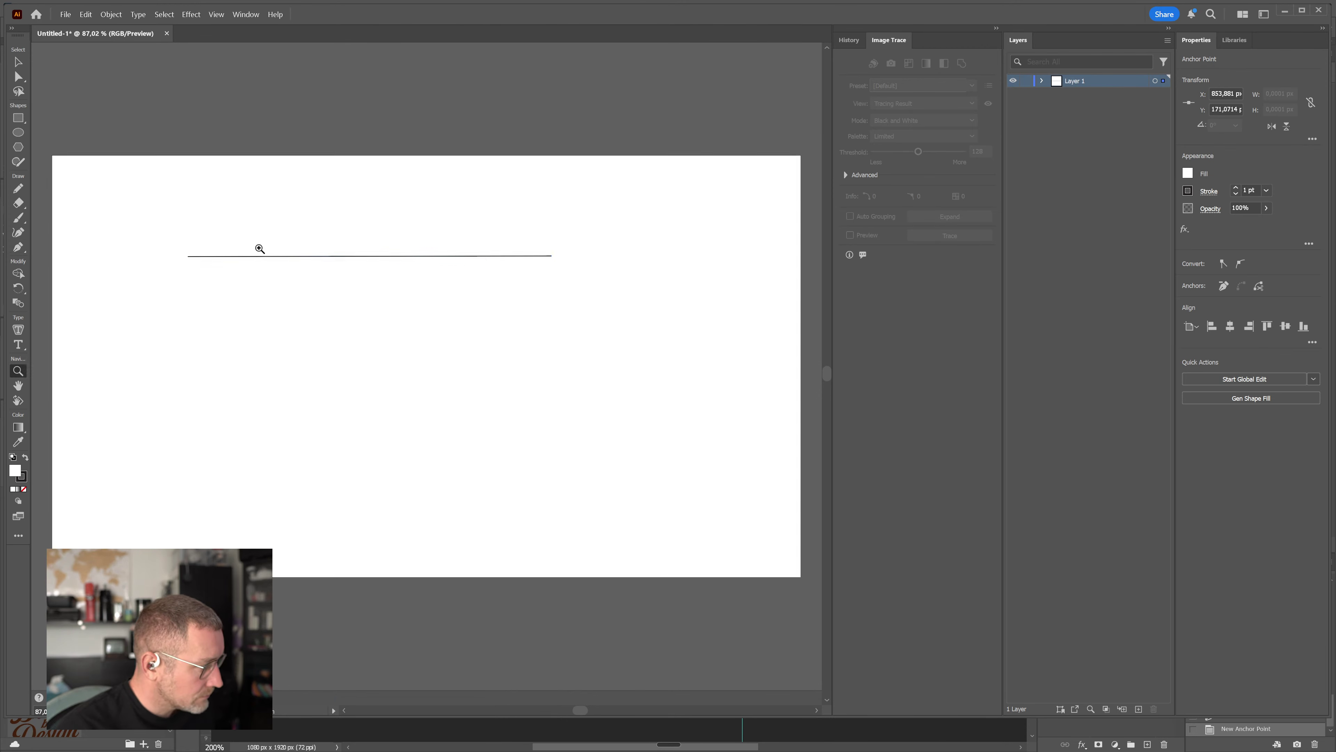
click(260, 248)
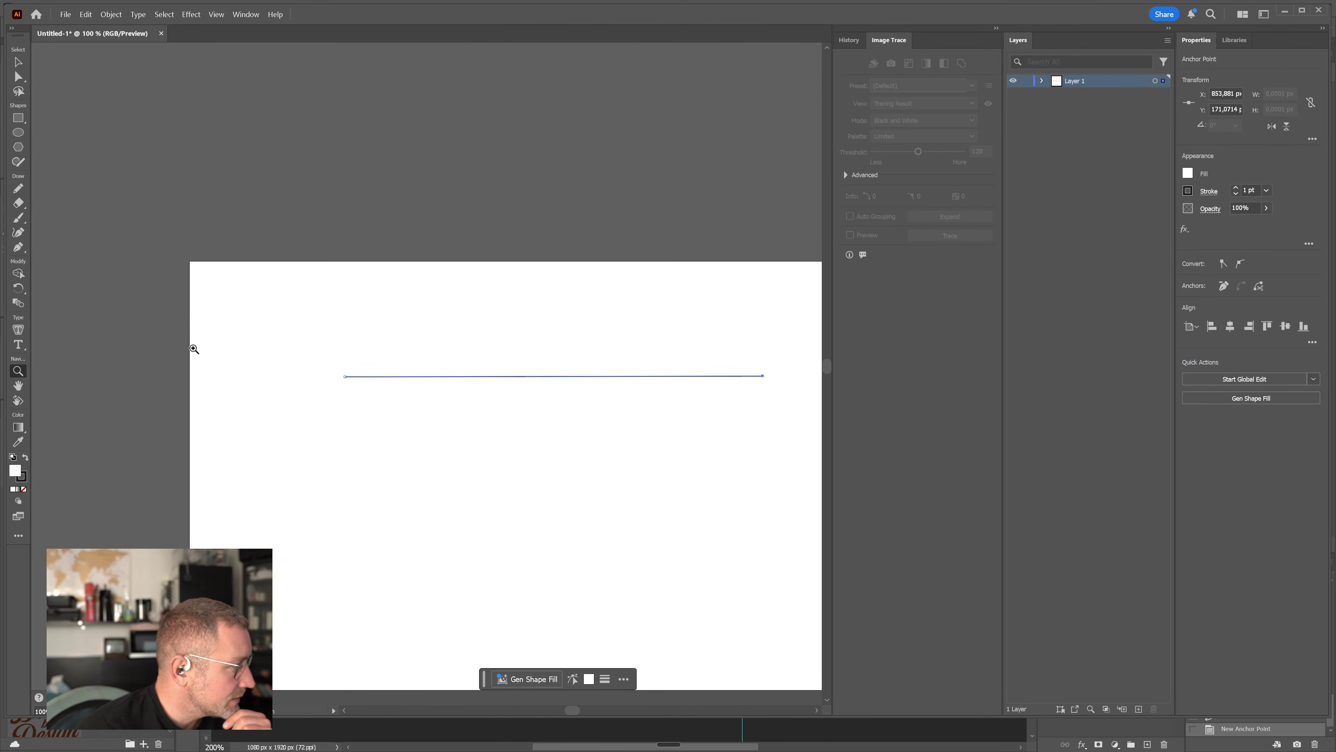
click(605, 679)
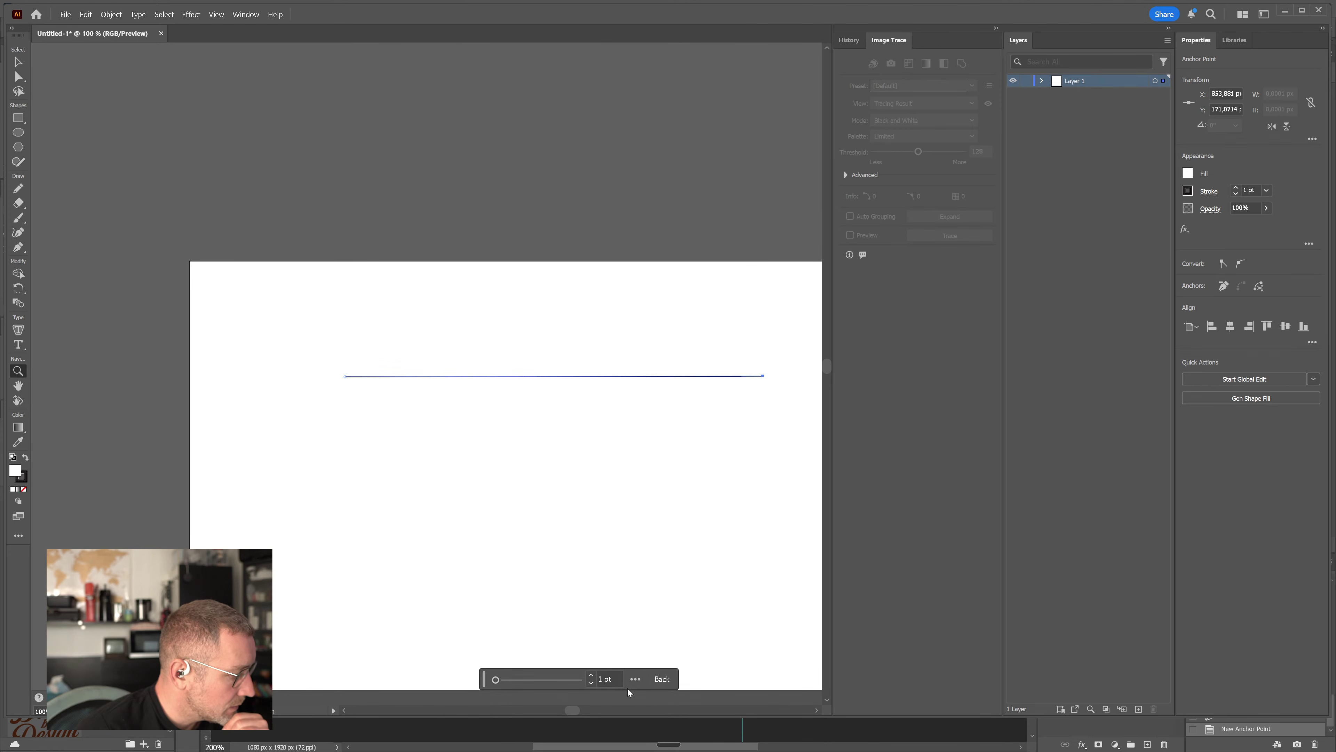
click(635, 680)
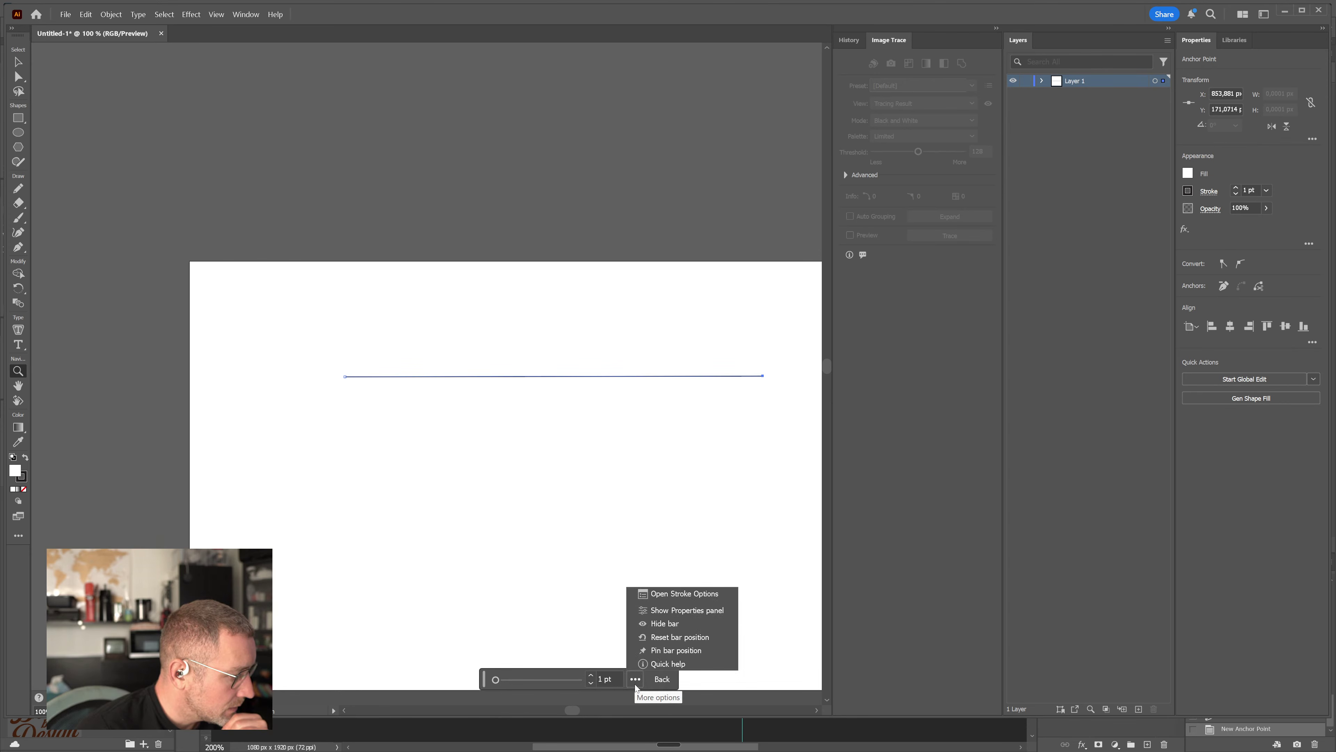
click(682, 596)
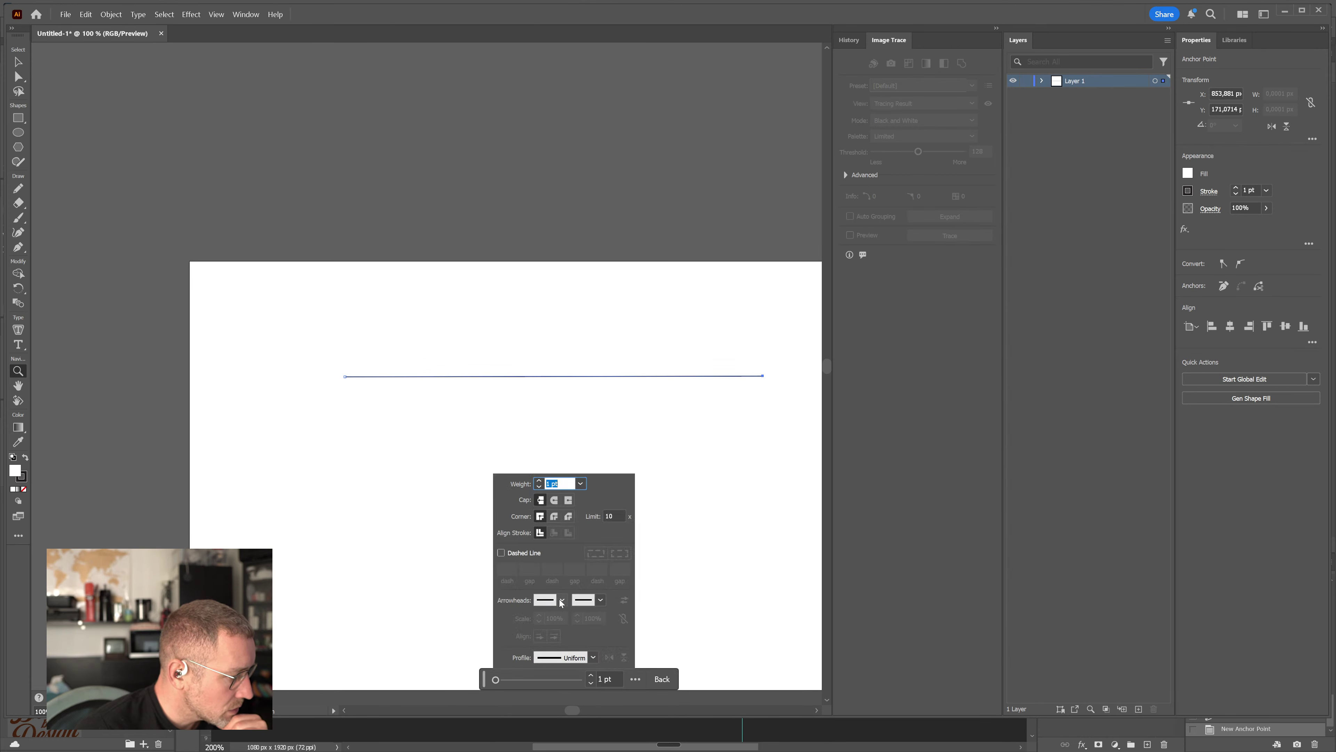
click(500, 552)
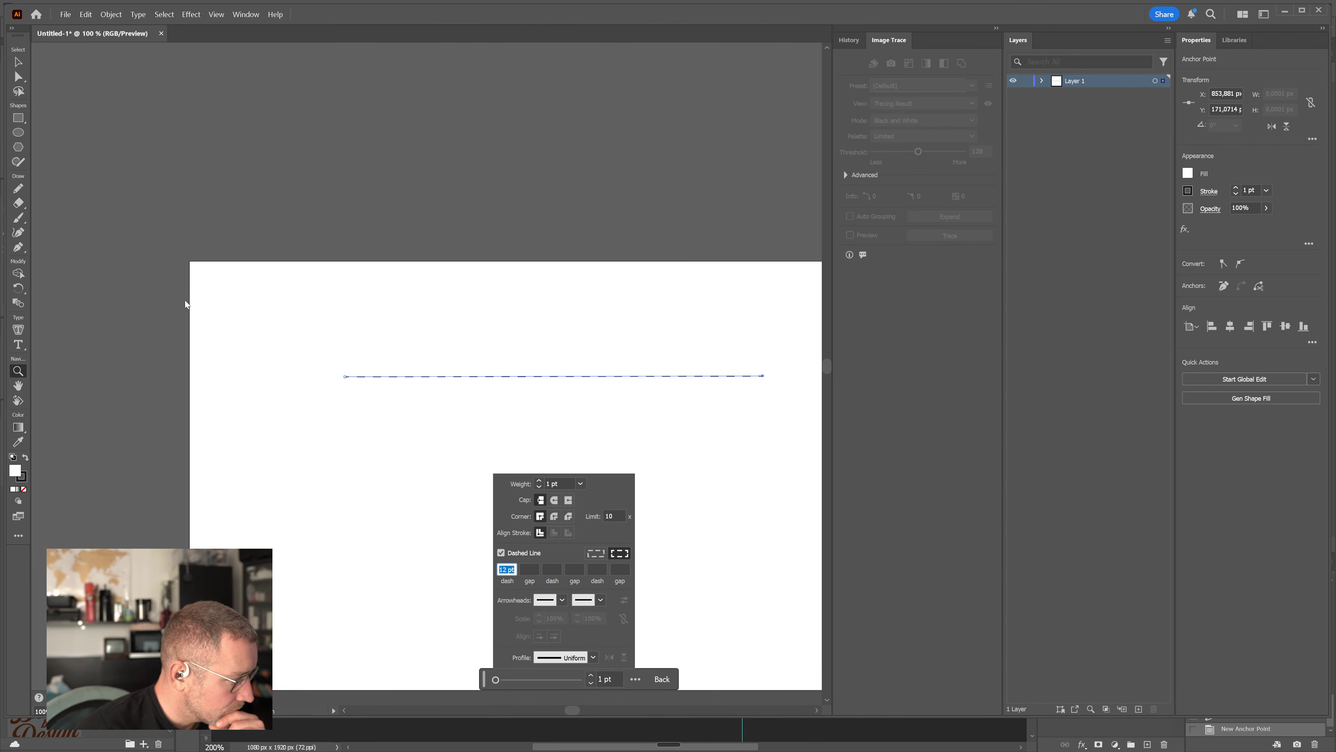
key(Escape)
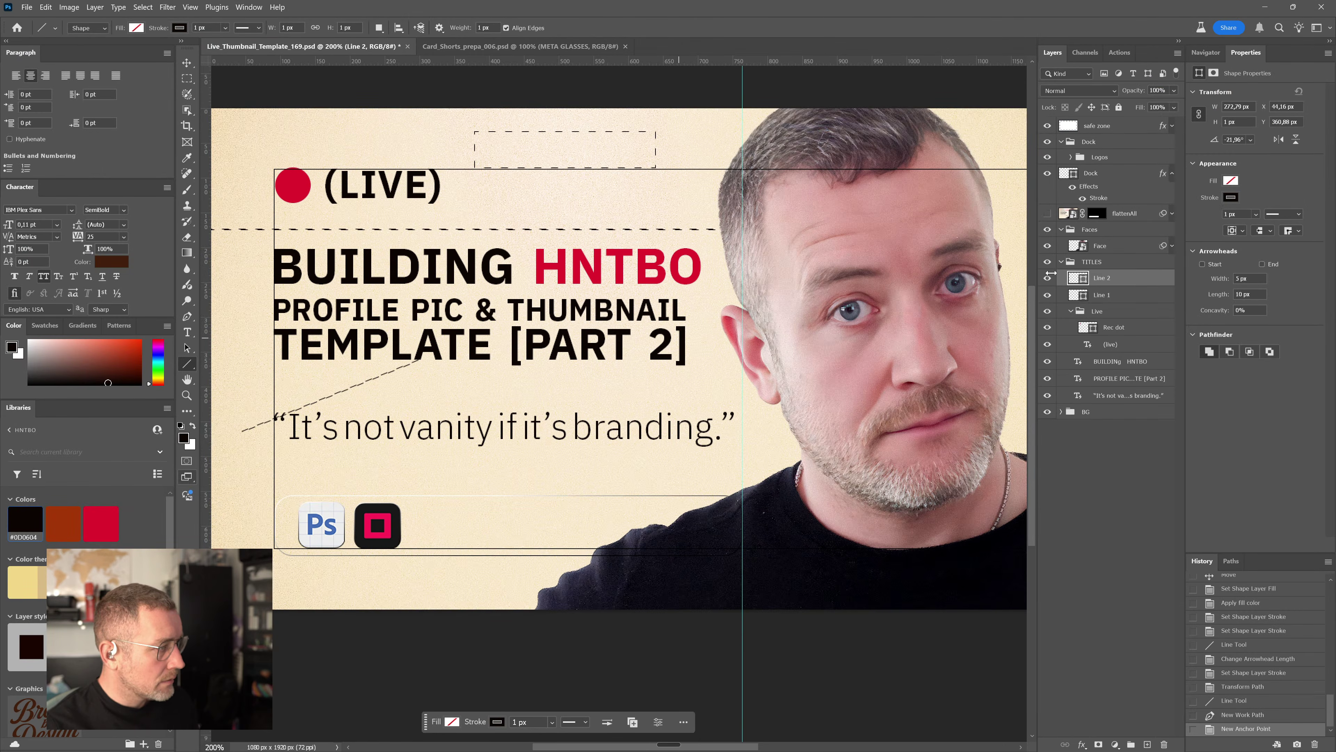
Switch to Photoshop, delete the two line layers in the TITLES group and hide the safe zone layer
shift+click(1120, 299)
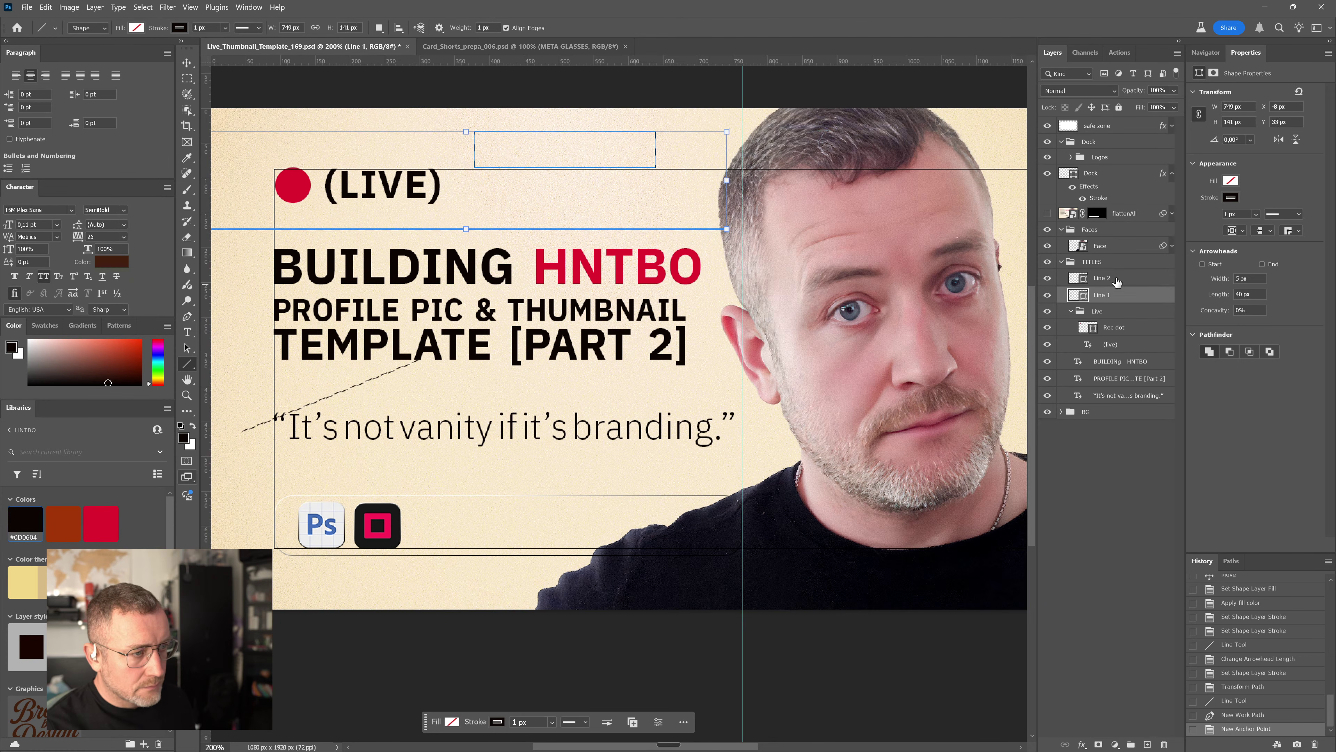
key(Delete)
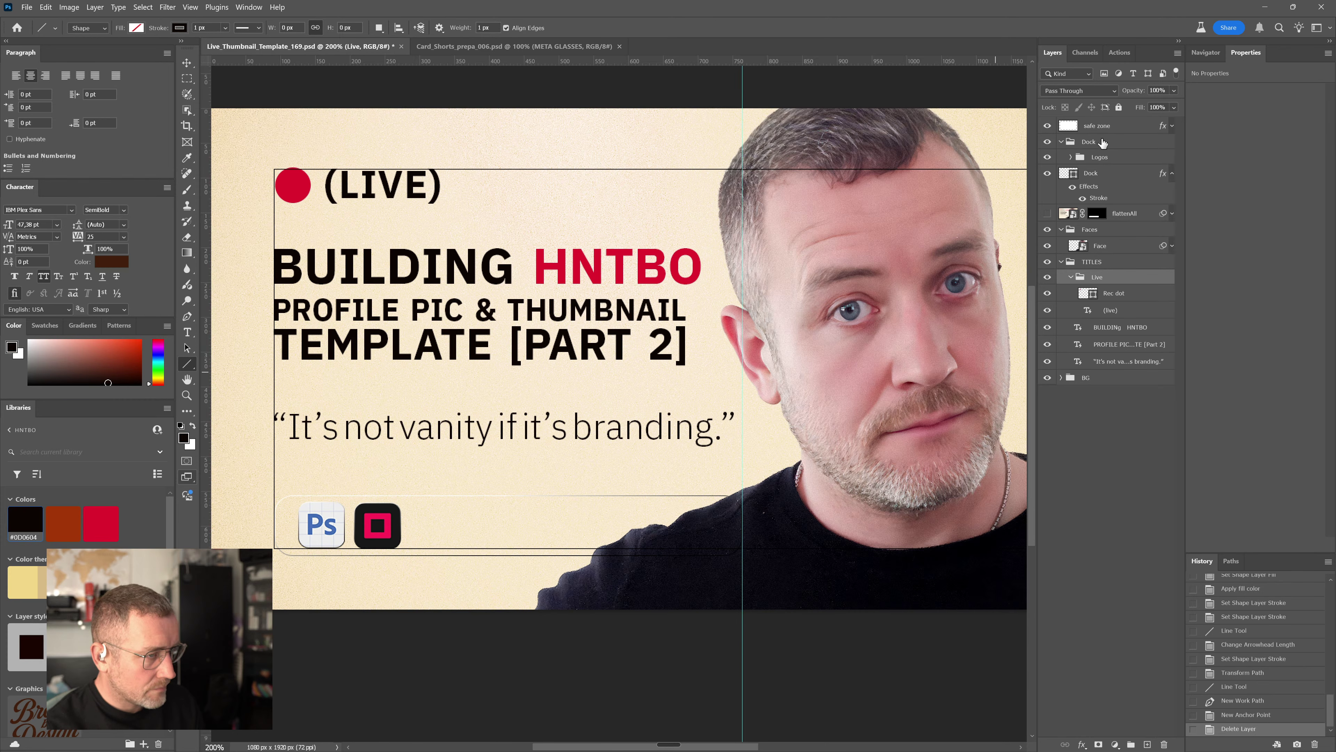
click(1045, 129)
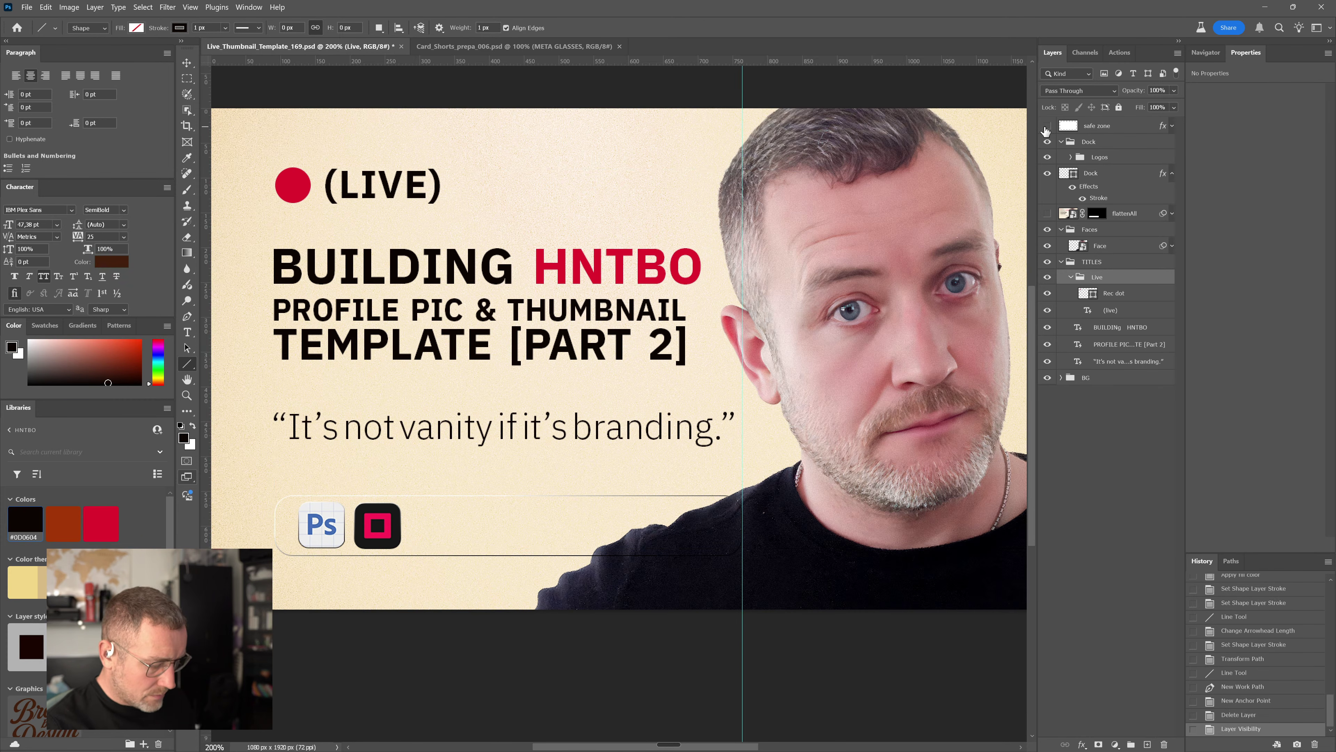
key(ctrl+1)
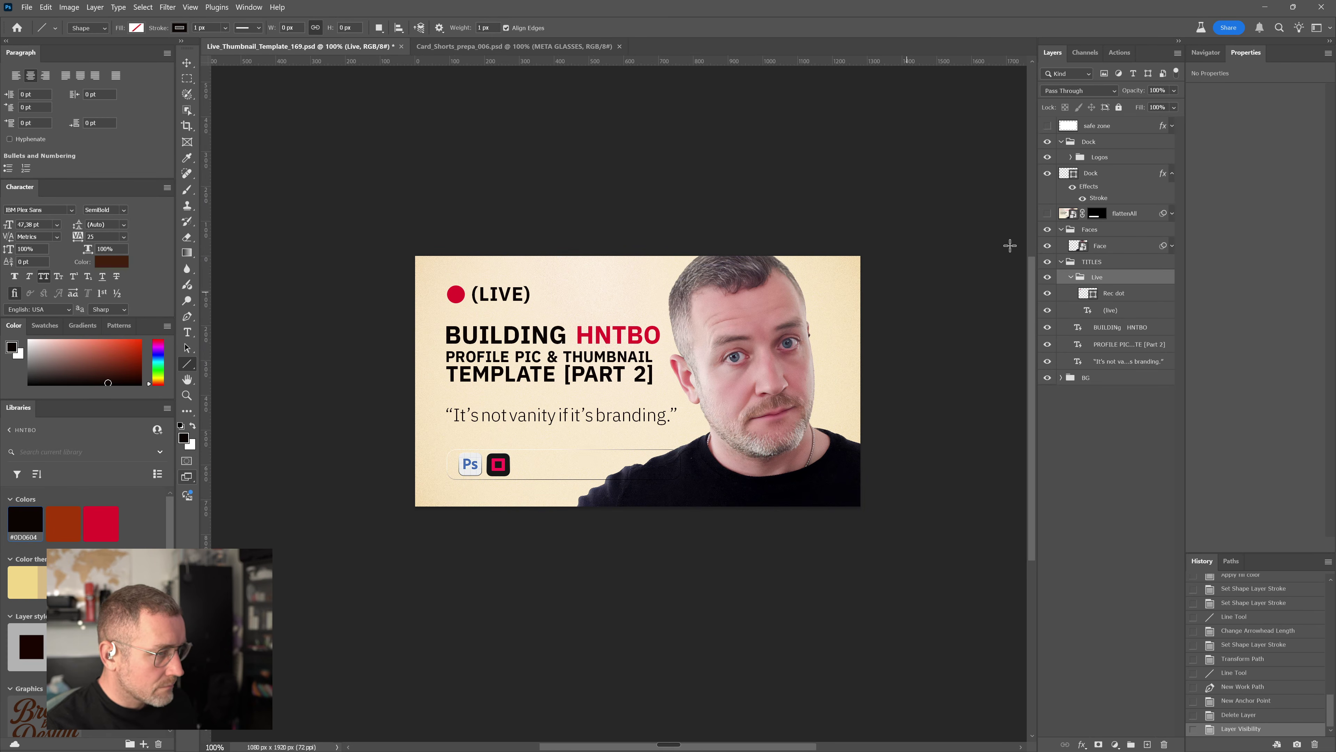
Stamp all layers from the safe zone layer down to the BG group into a new merged layer
click(1136, 129)
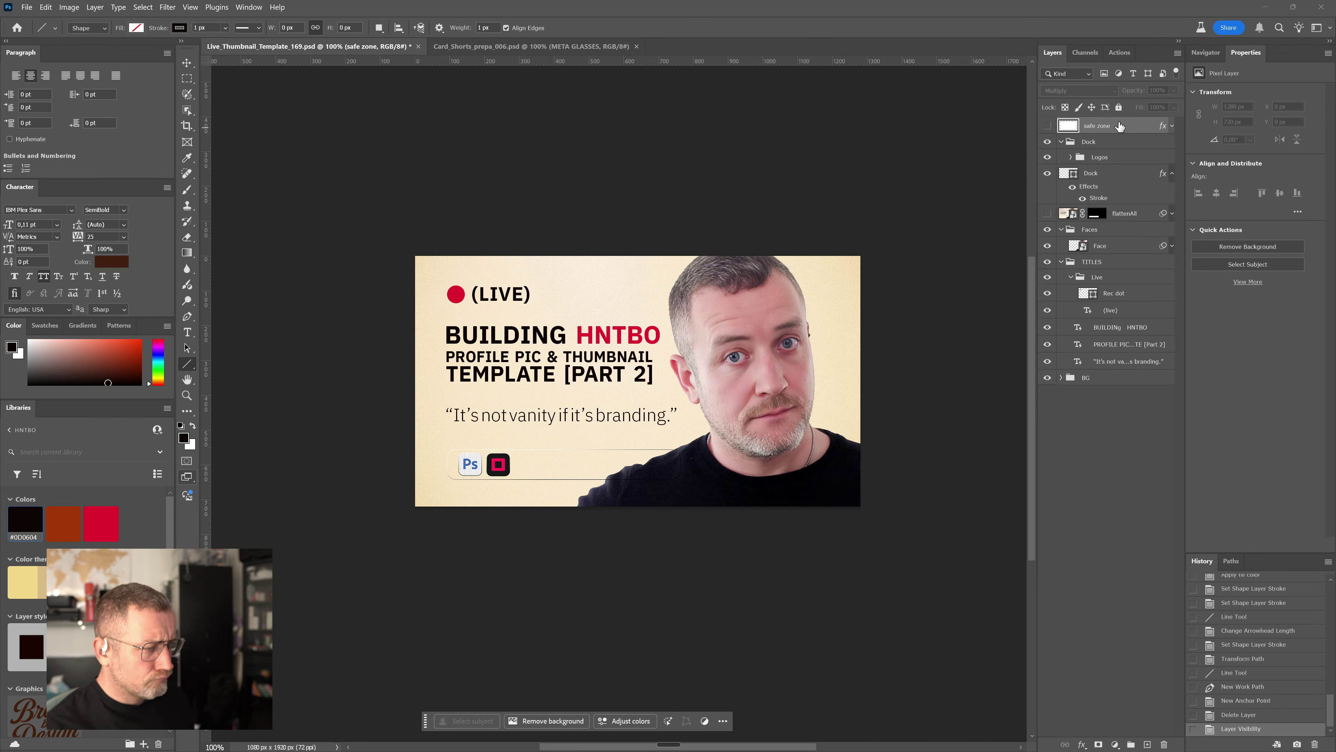
click(119, 7)
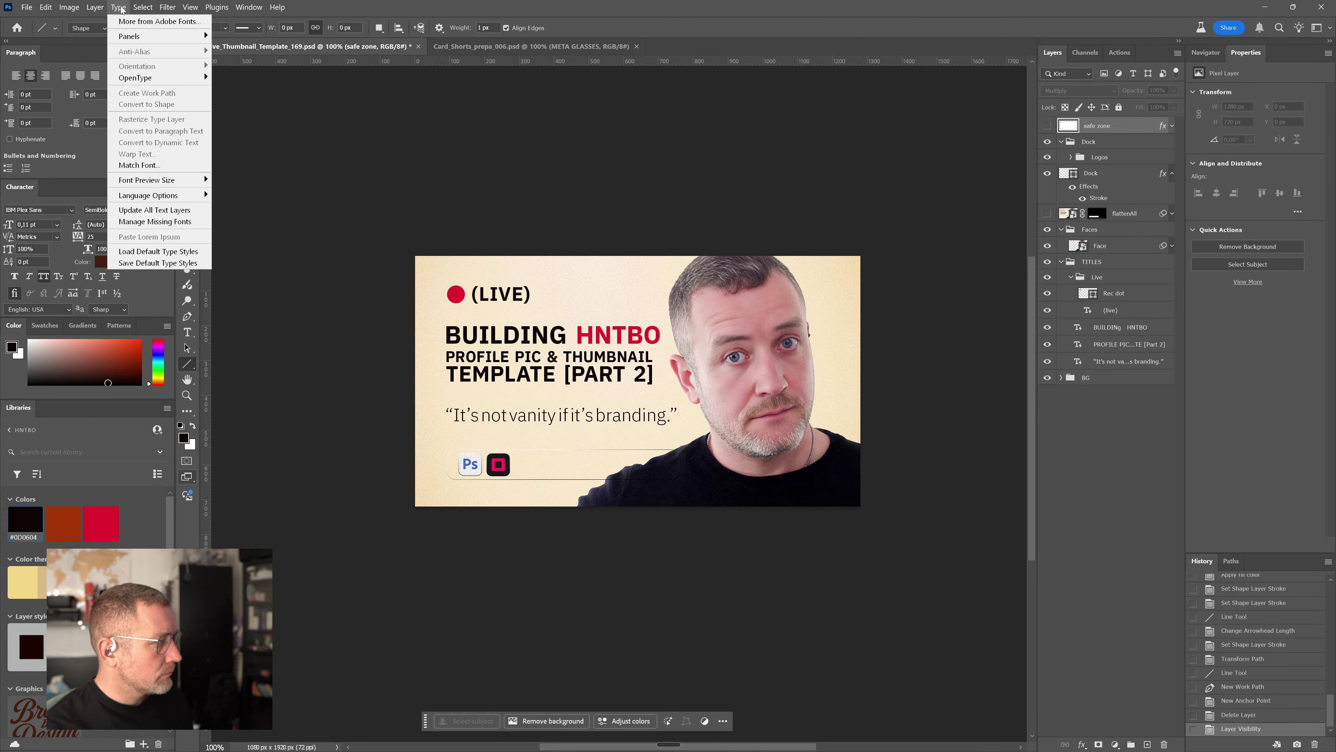
mouse_move(75, 12)
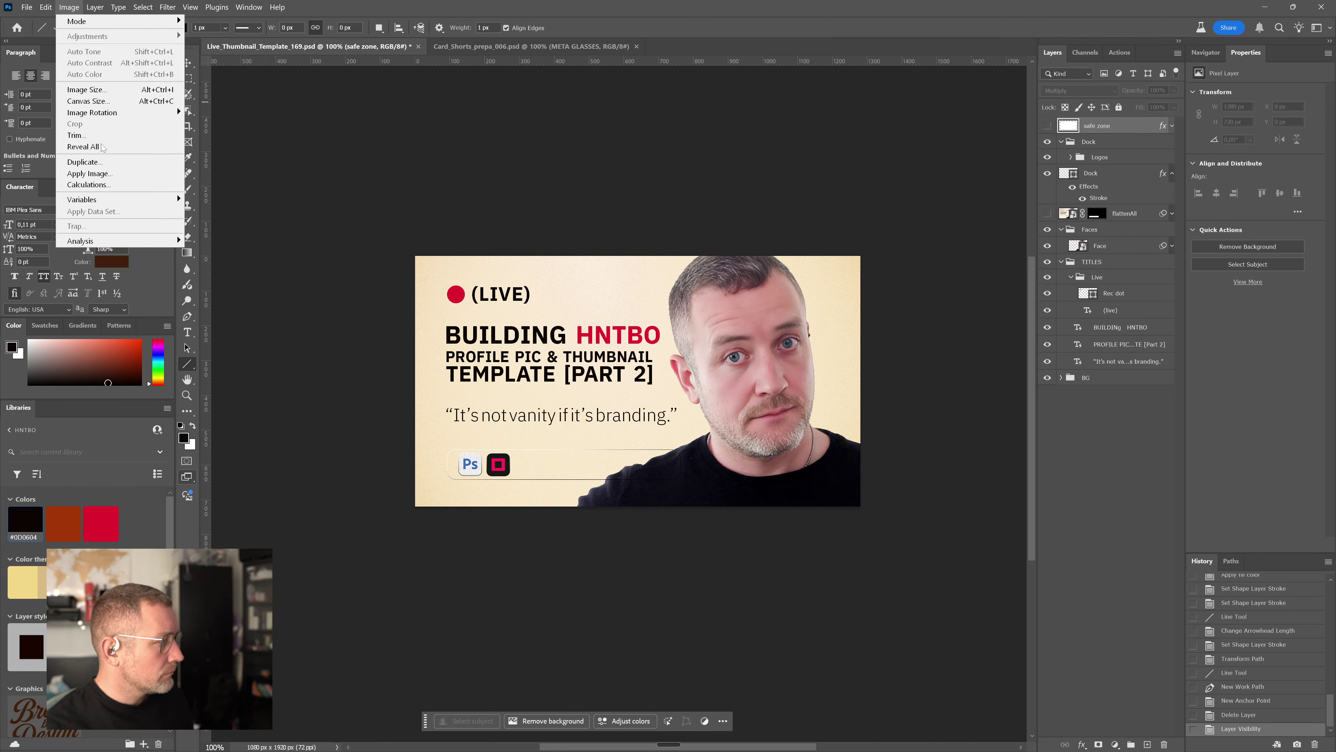
click(500, 143)
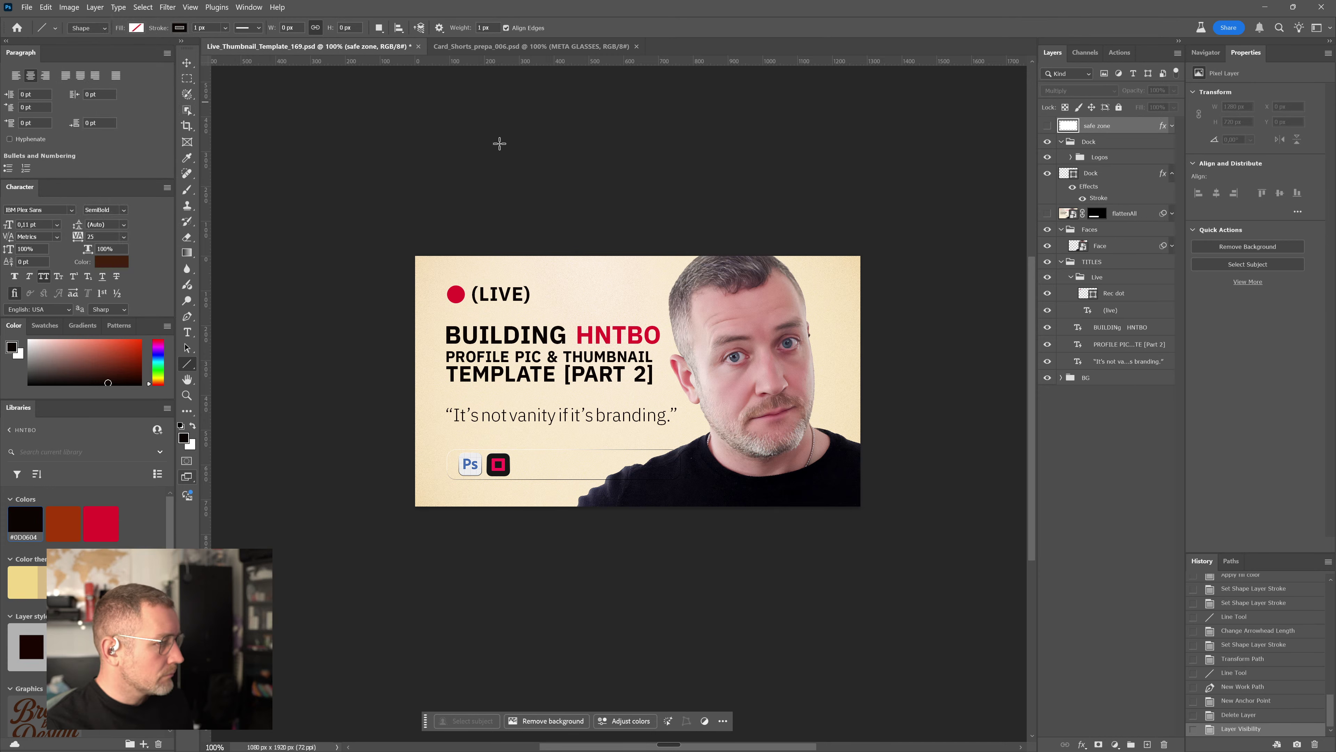
shift+click(1138, 381)
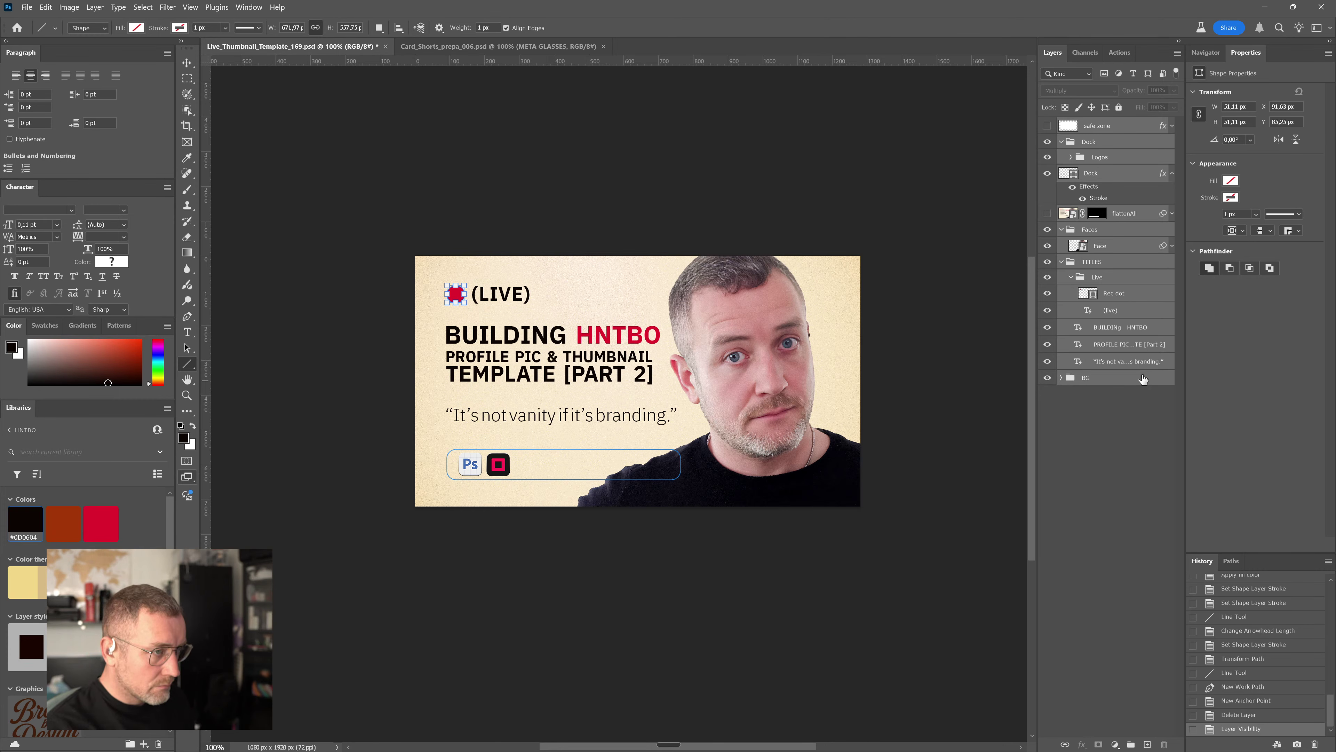
key(ctrl+alt+e)
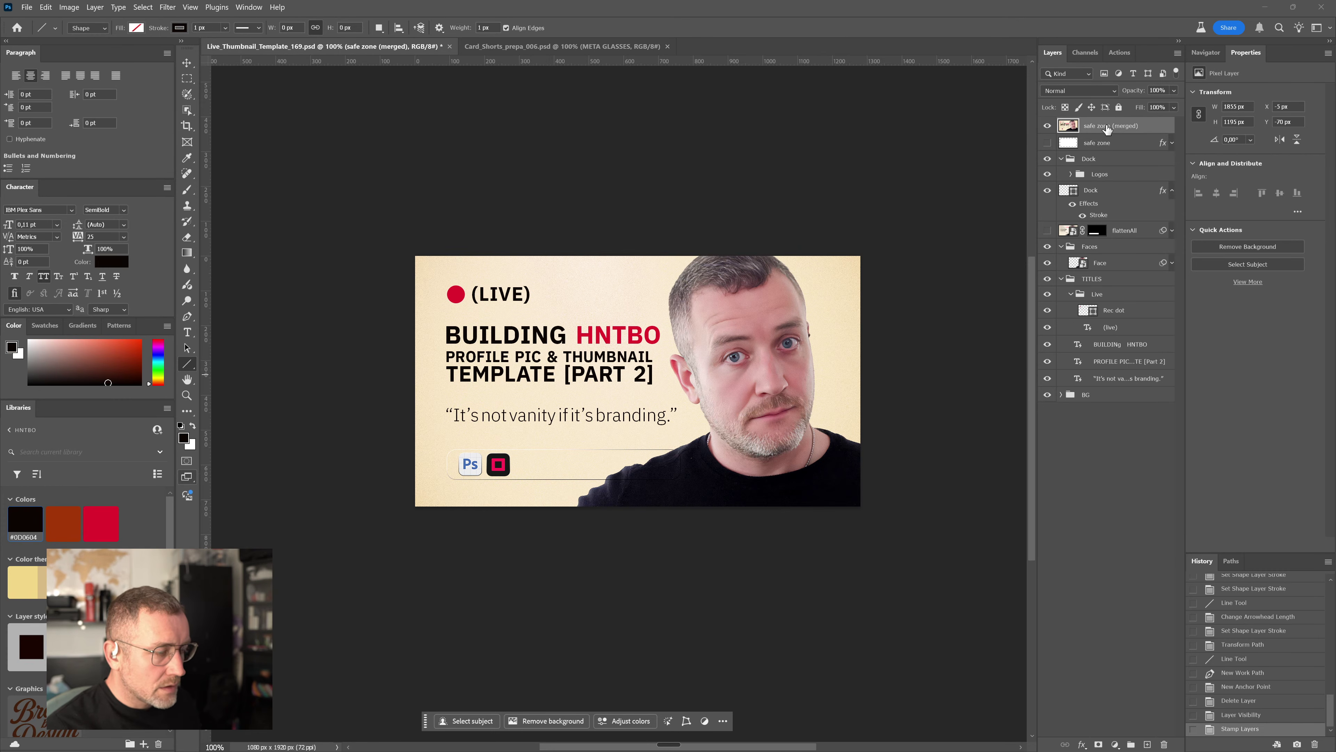
right_click(1145, 128)
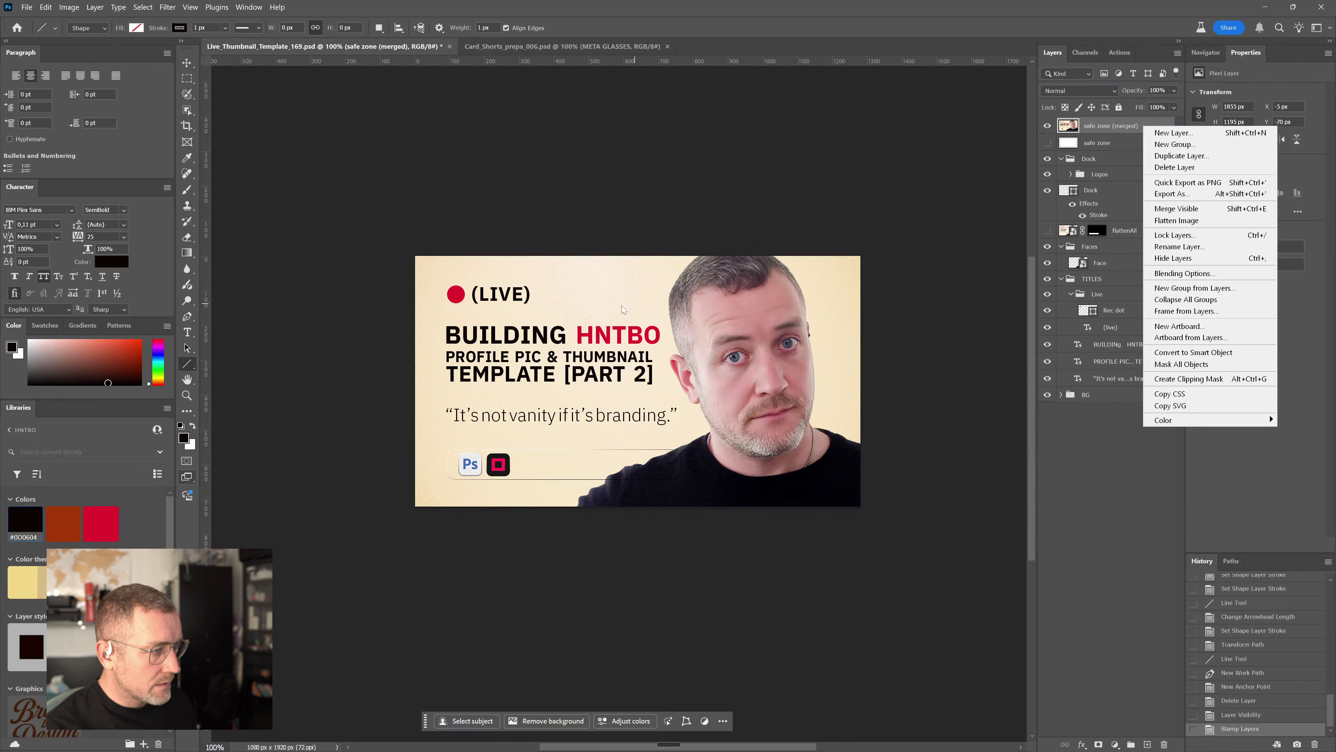
click(1157, 489)
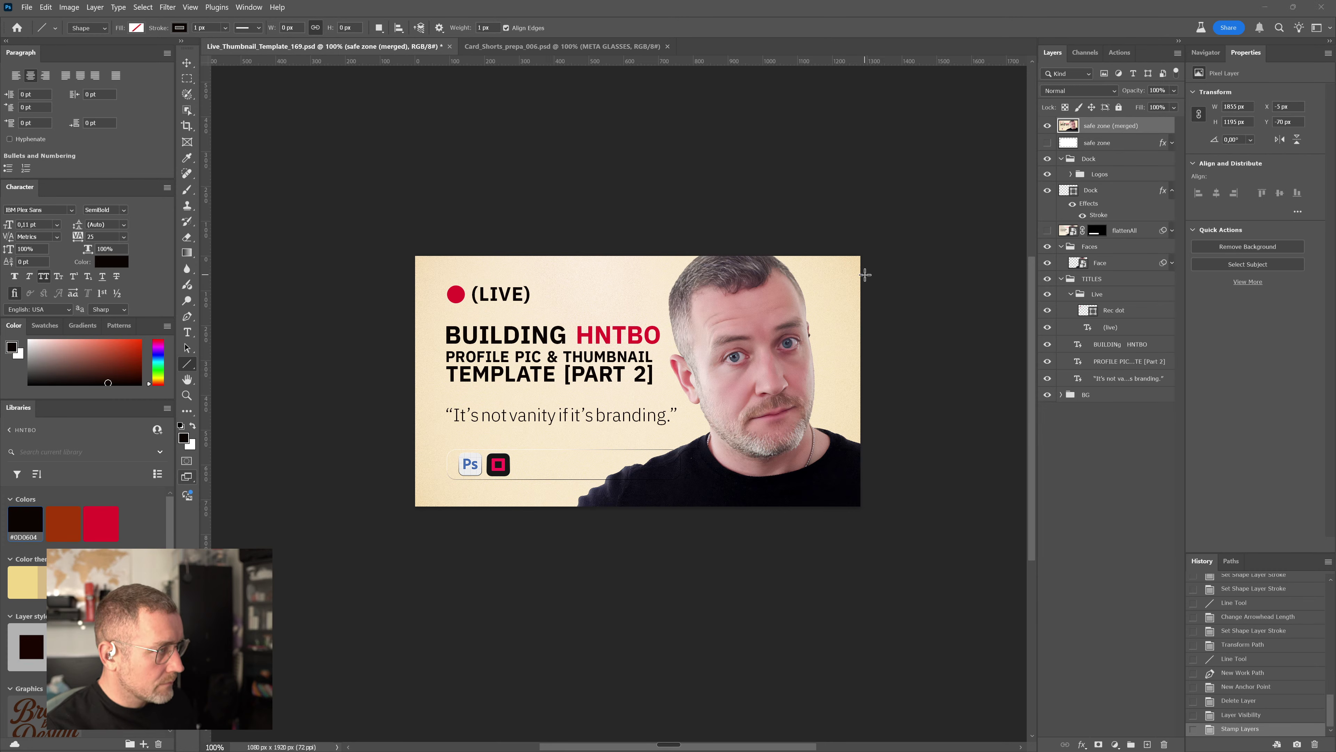
key(alt+Tab)
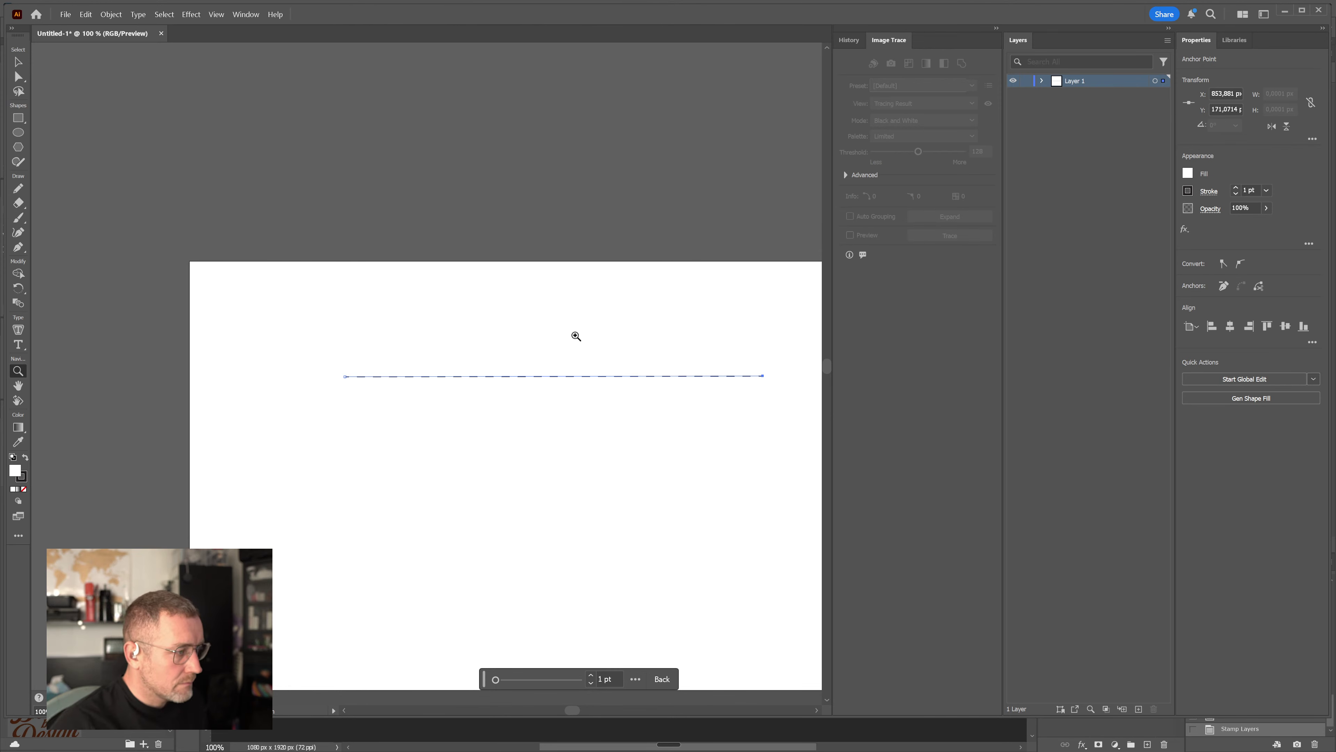
drag(501, 349, 415, 238)
key(v)
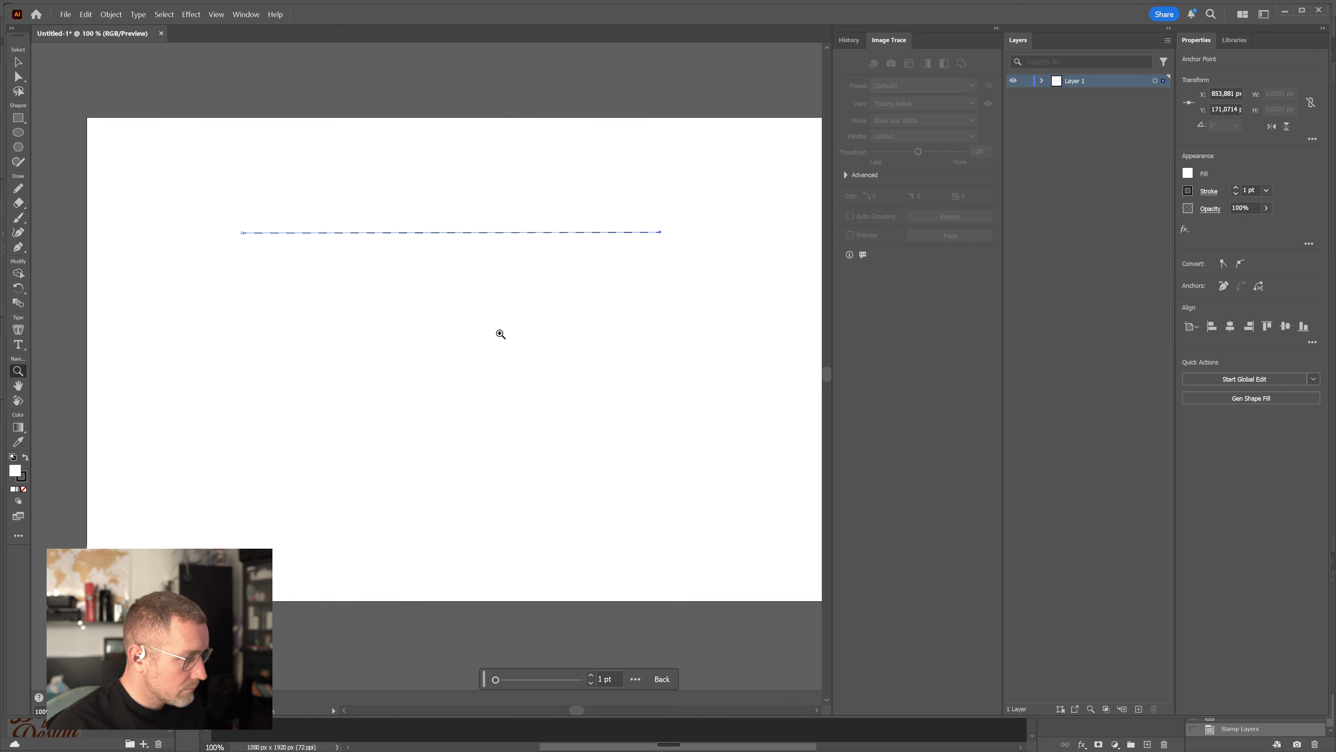
key(alt+Tab)
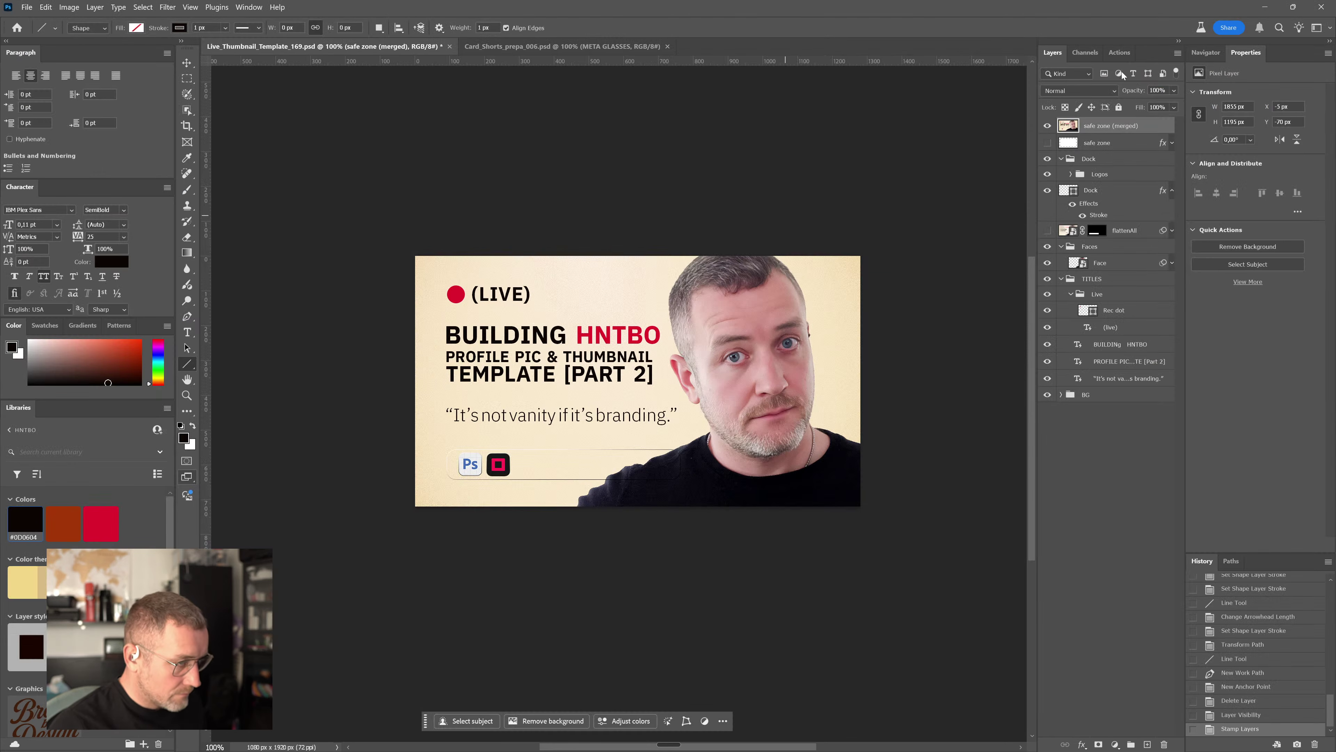
click(1112, 126)
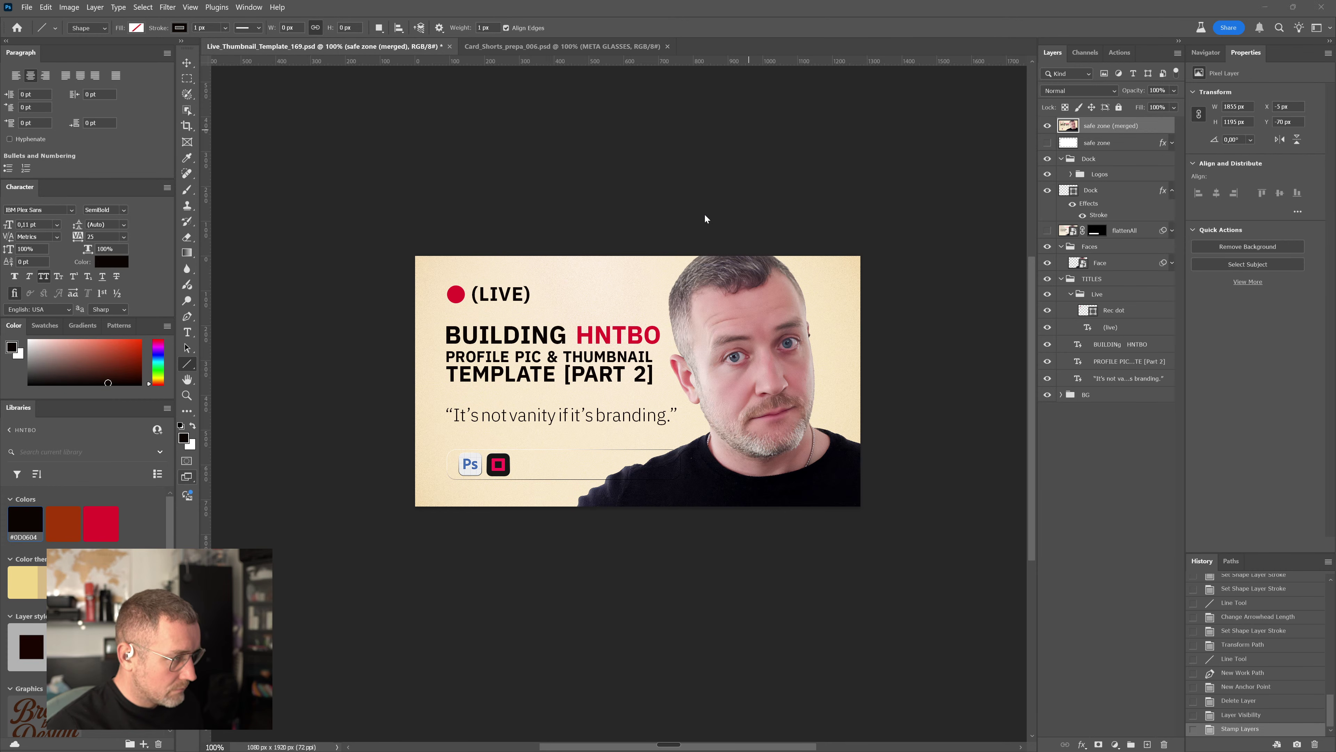
Save the thumbnail as a JPEG at quality 11 in 01_Images, appending "goIllustrat" to the file name Live_Thumbnail_Template_169
key(ctrl+alt+s)
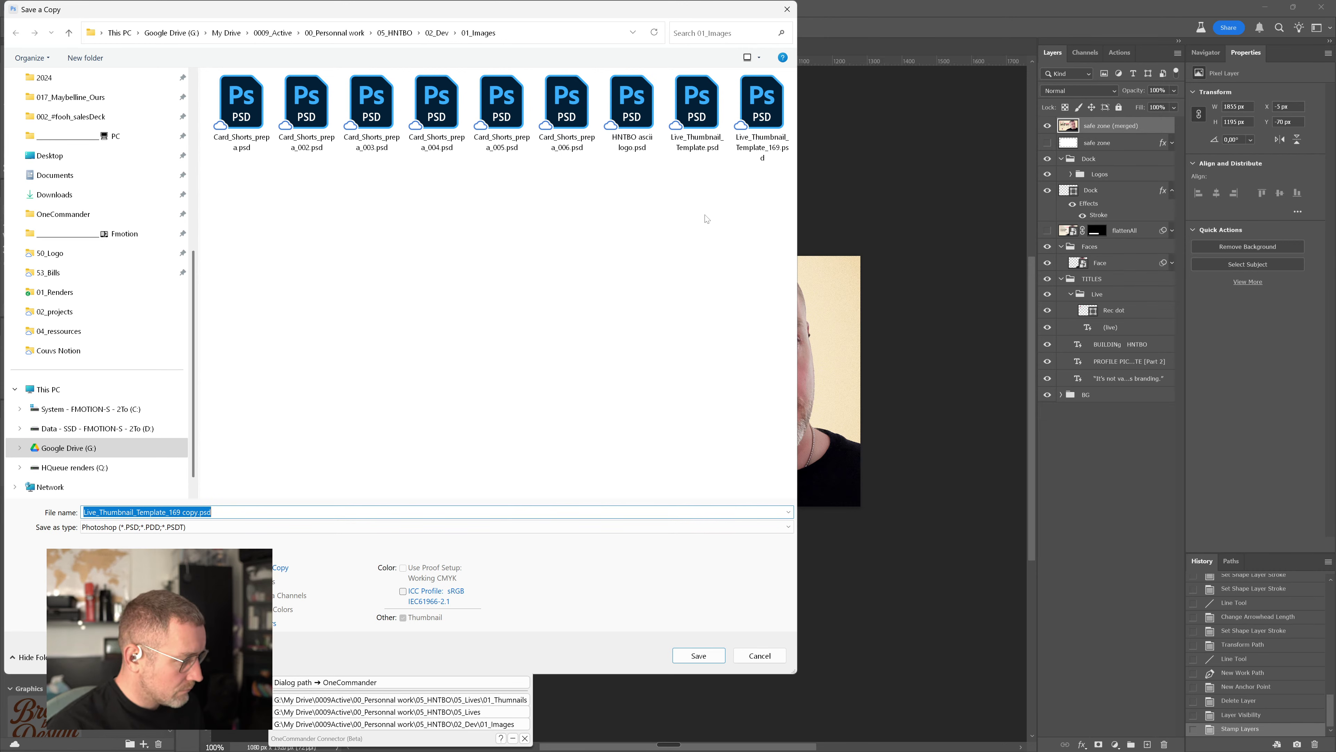
key(Escape)
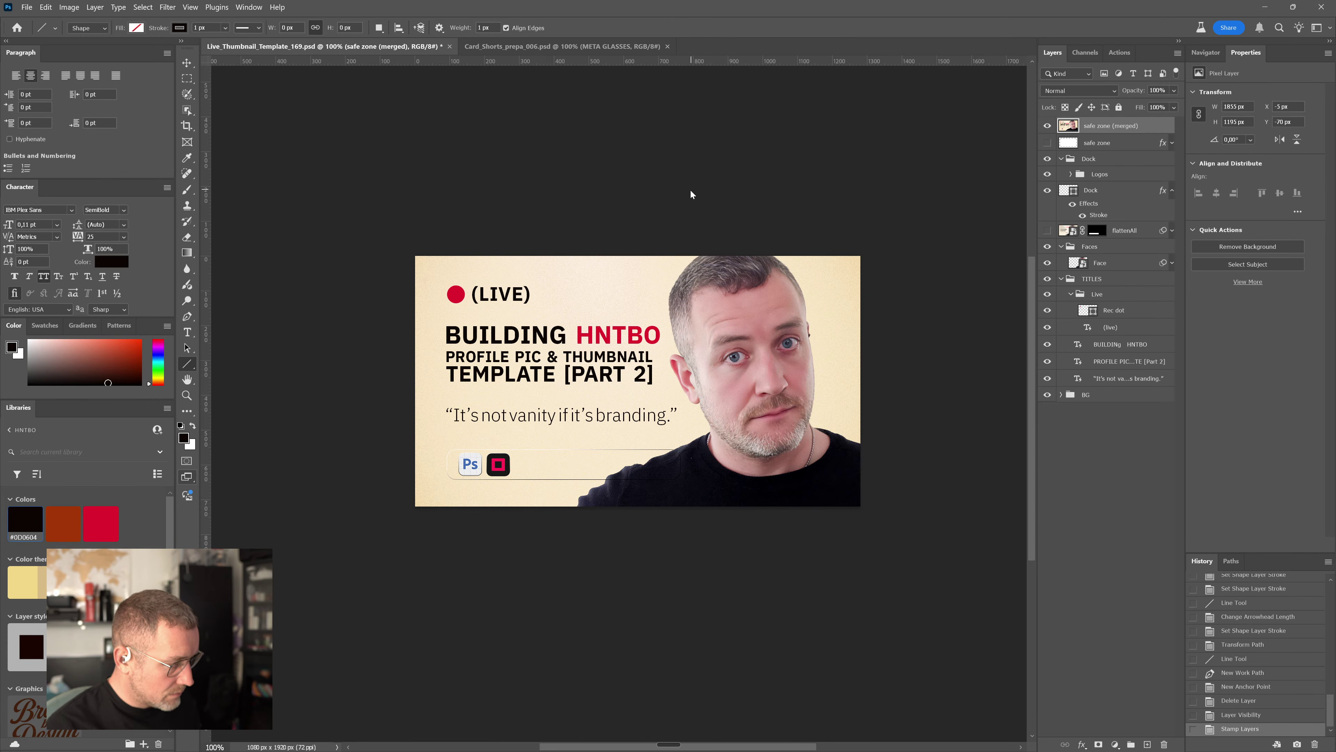
key(ctrl+shift+s)
click(158, 527)
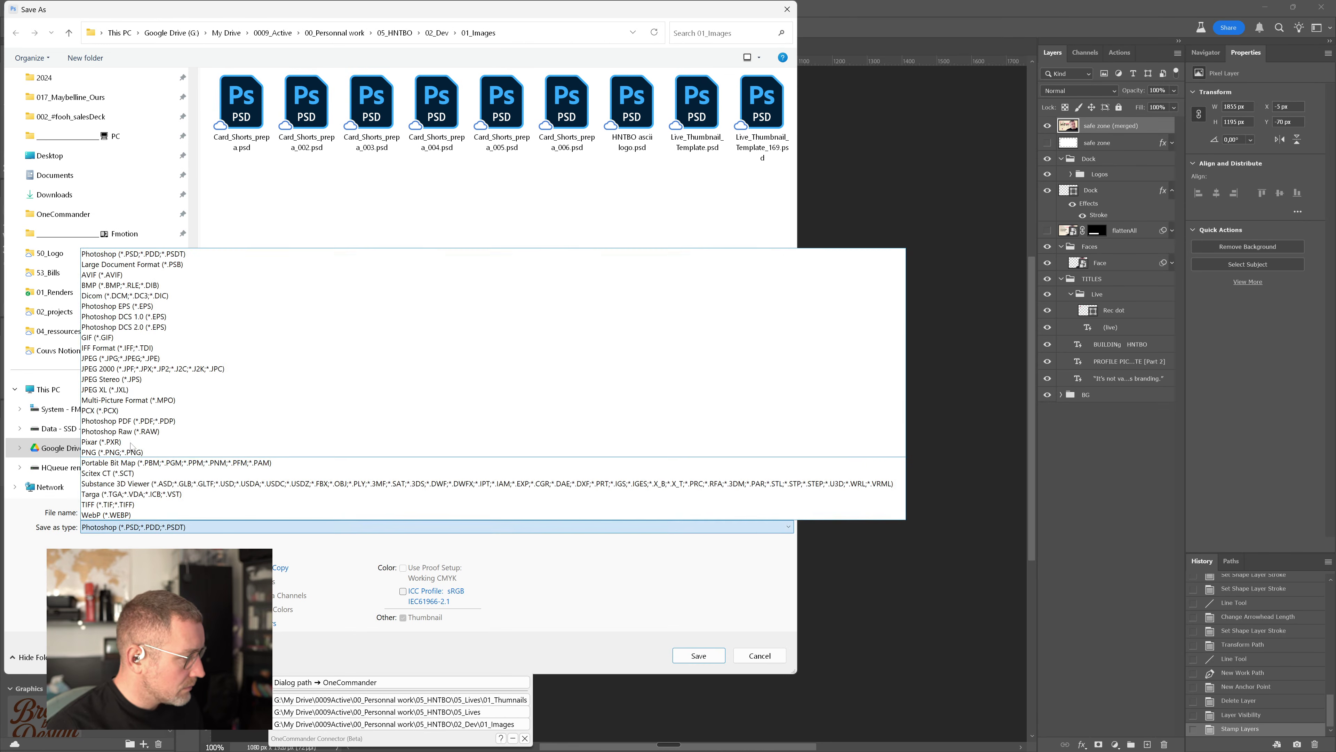
click(117, 359)
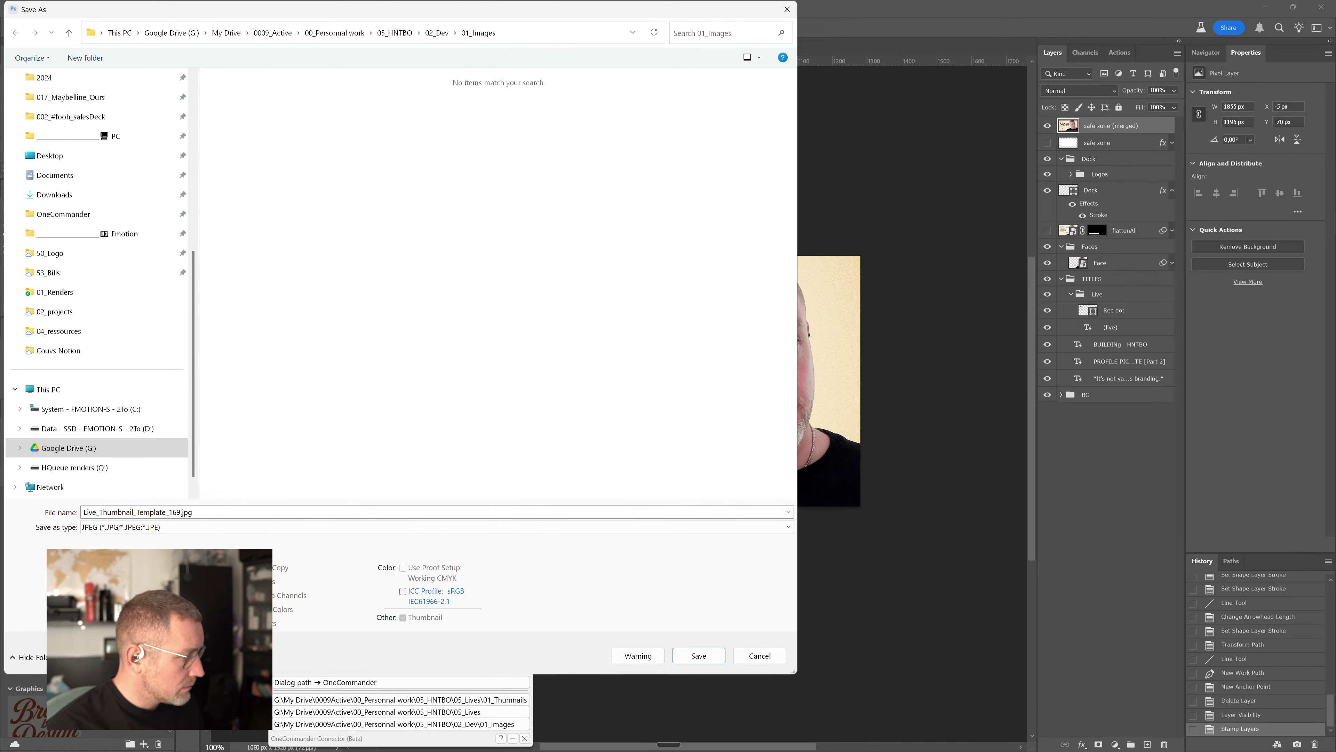
key(shift+Tab)
key(Right)
key(shift+Left)
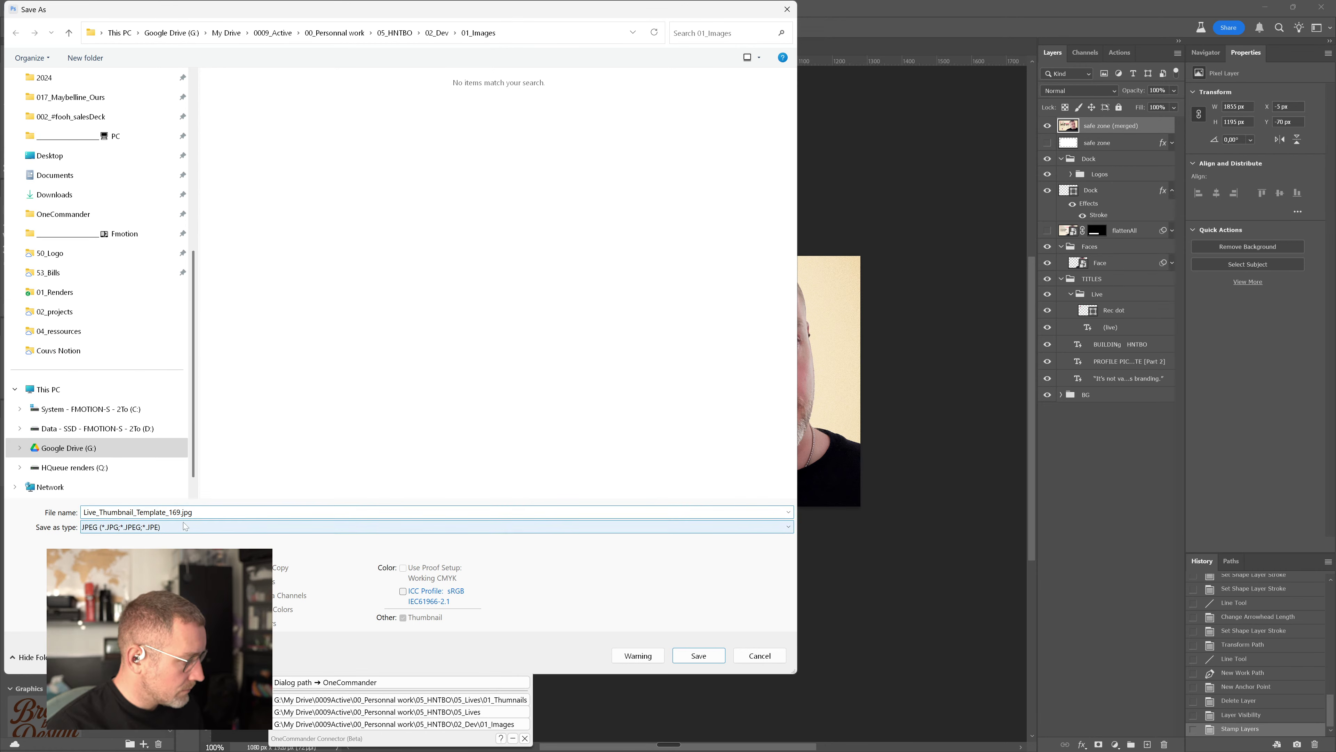
text(goll)
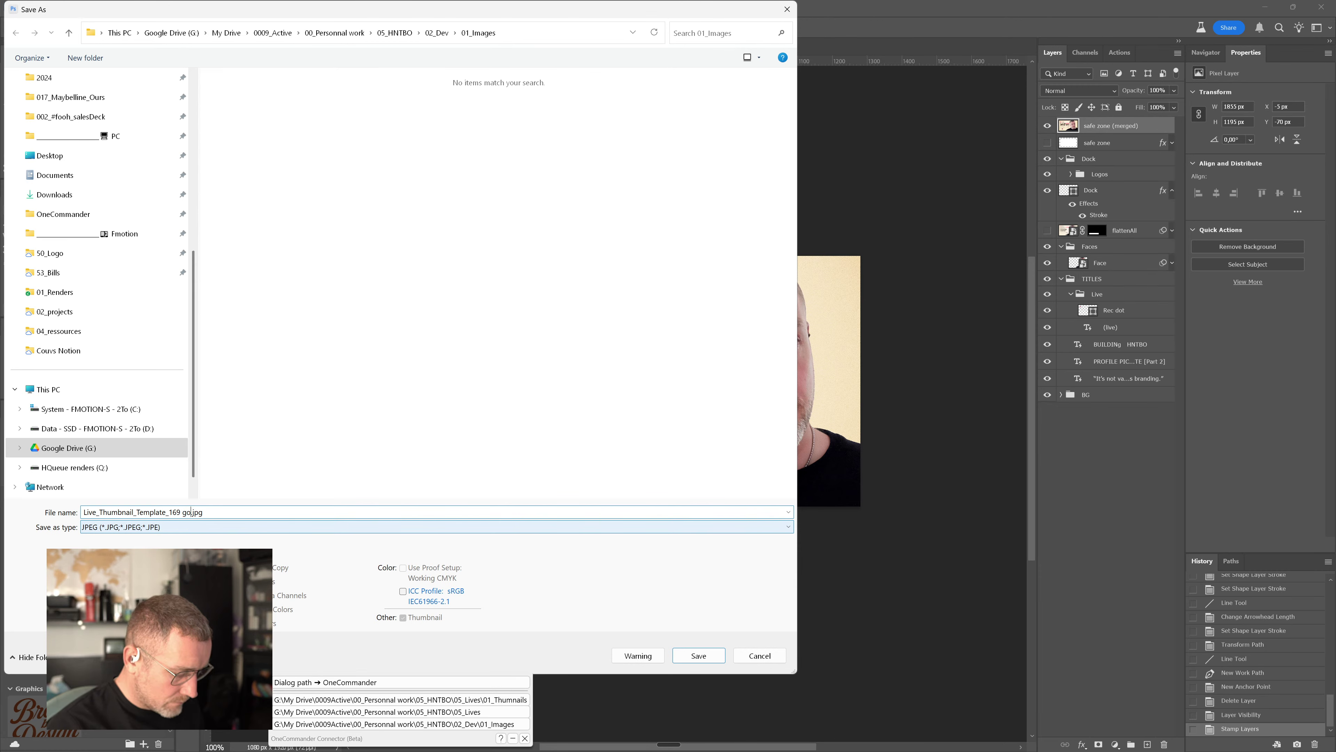
text(llustrat)
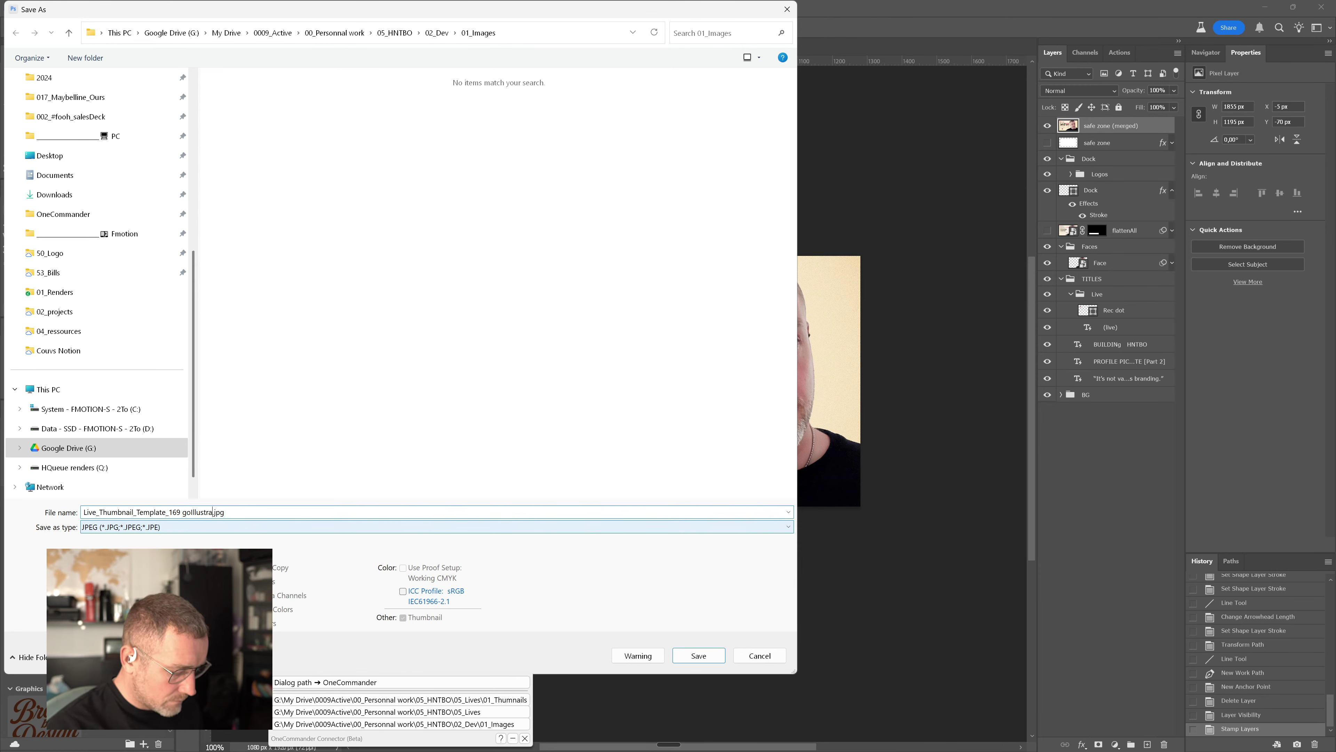
key(Return)
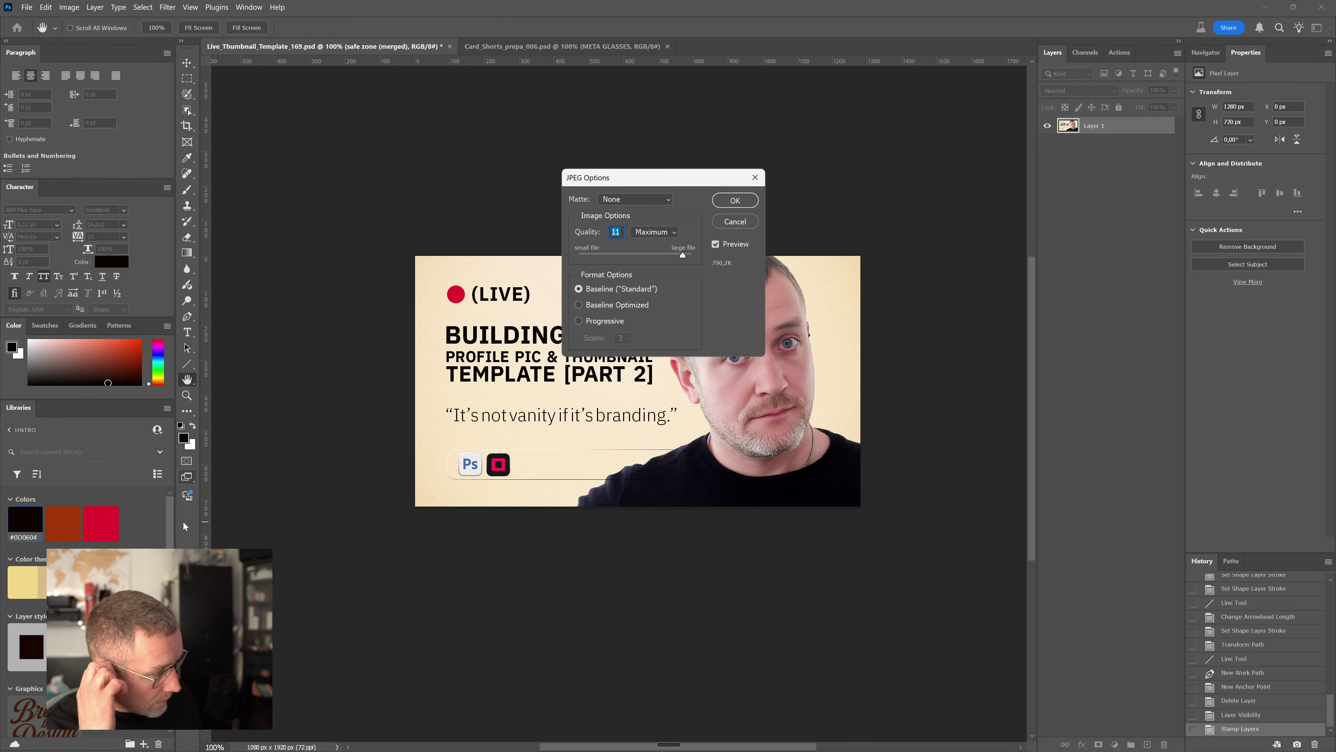
key(Return)
Switch to OneCommander and open the 05_HNTBO\02_Dev\01_Images folder
key(alt+Tab)
key(alt+Tab)
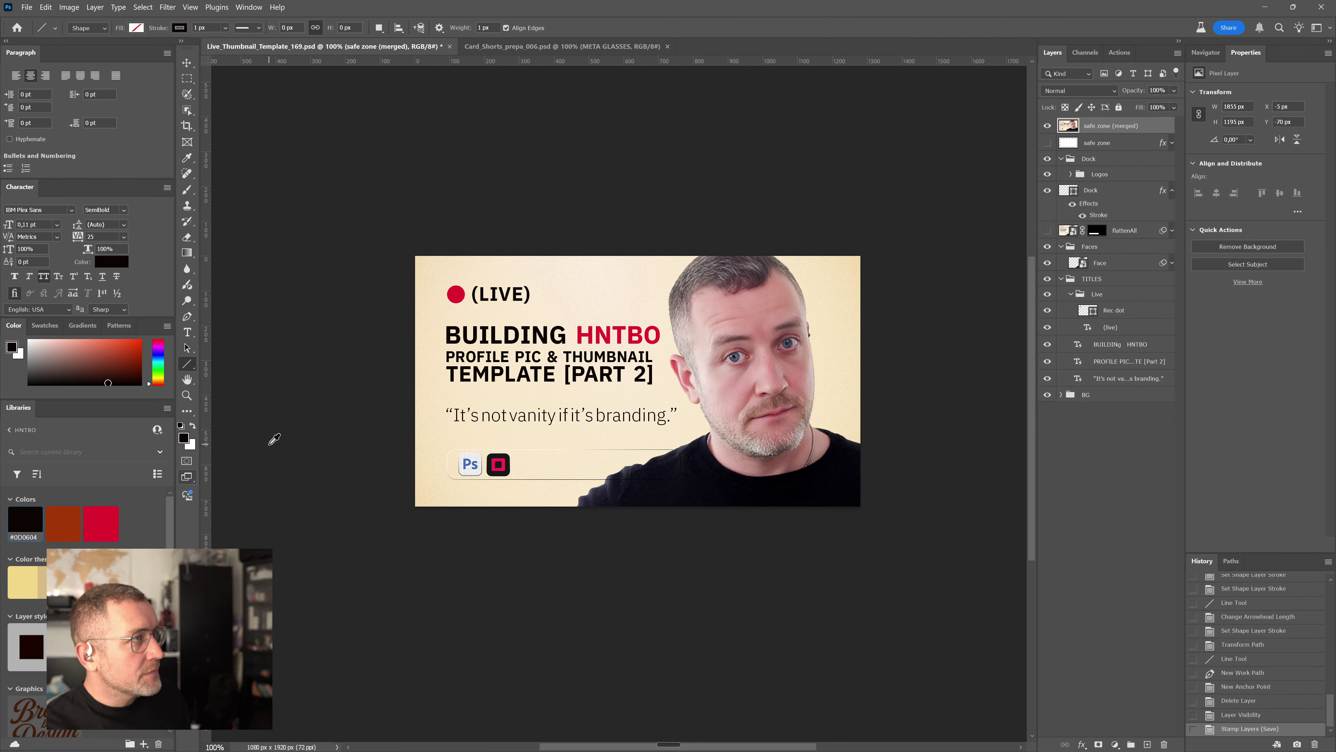
key(alt+Tab)
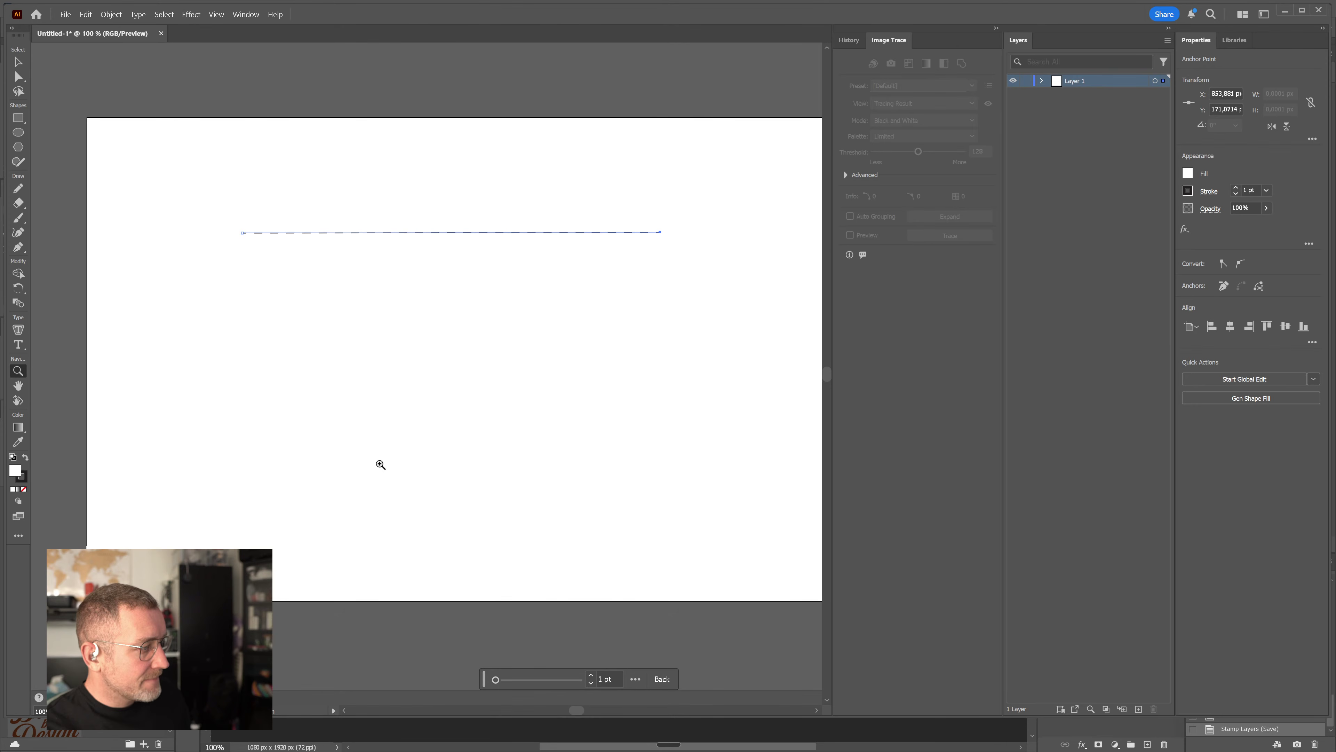
key(alt+Tab)
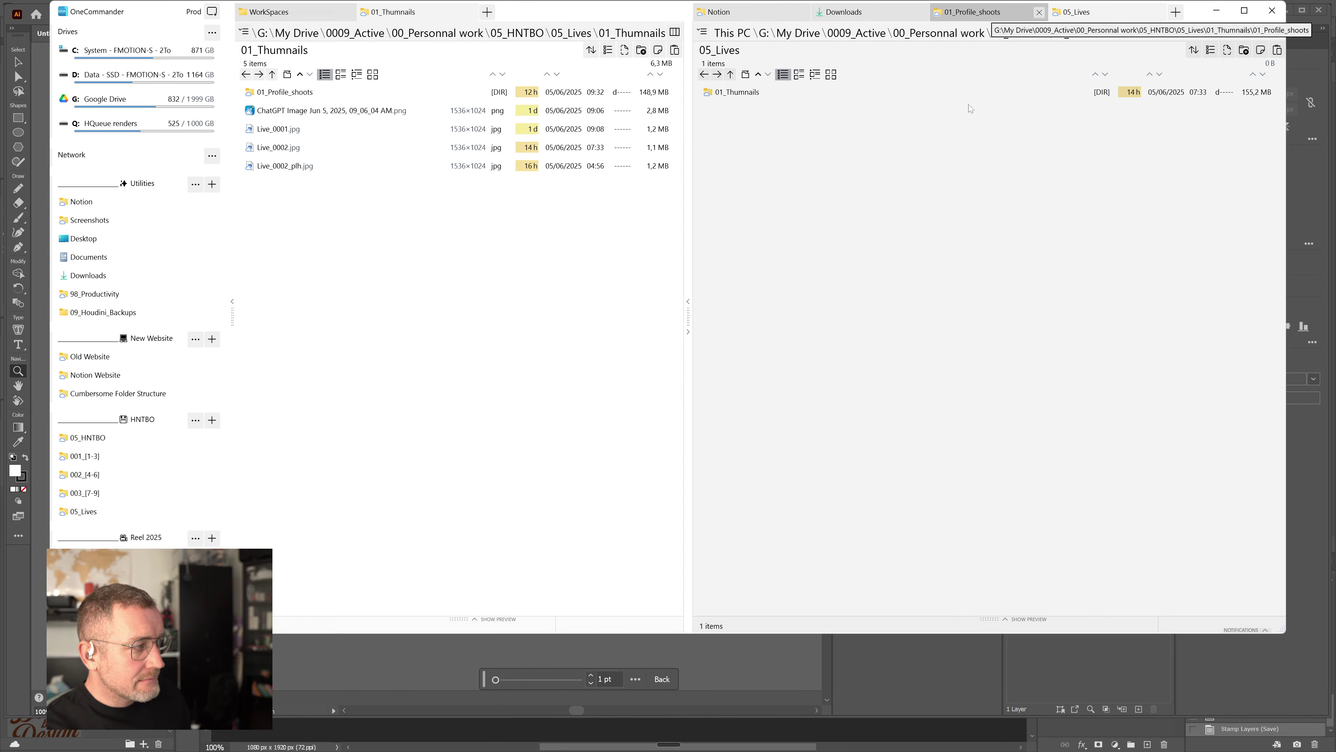
click(980, 36)
click(88, 439)
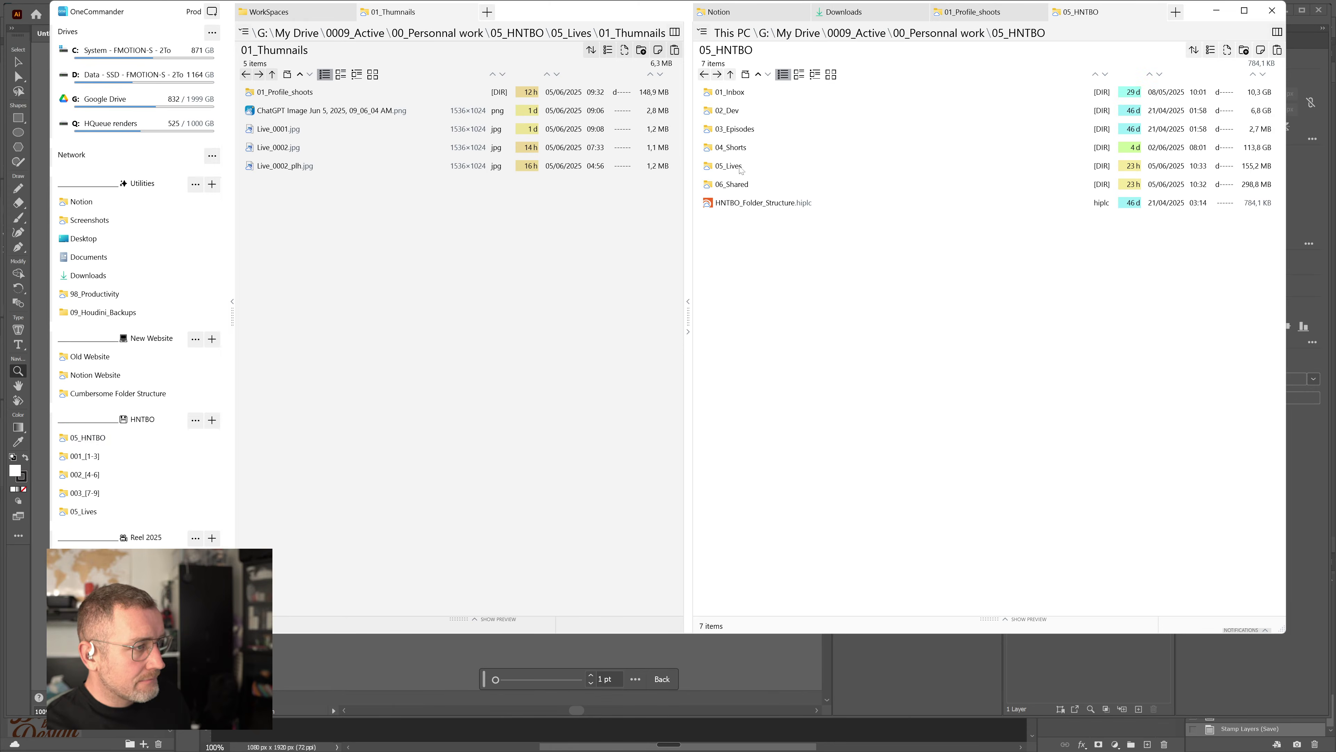
double_click(766, 110)
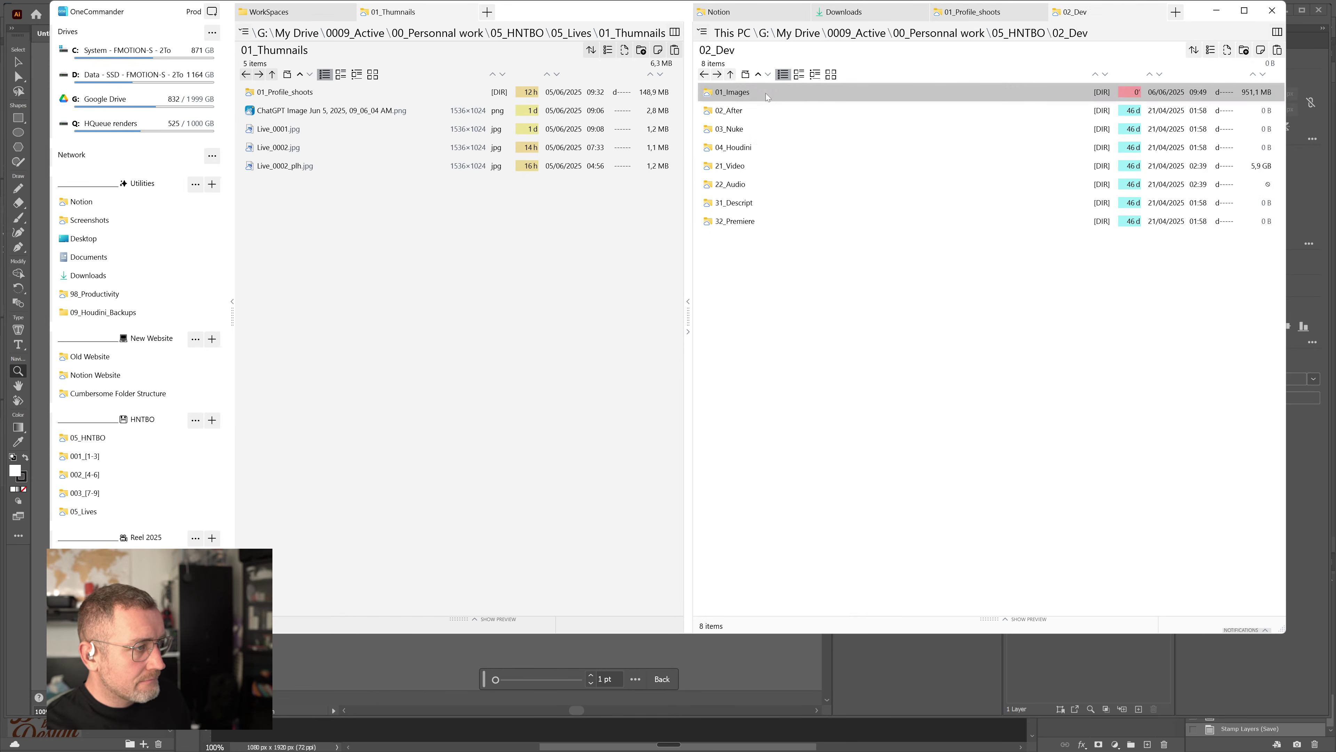
double_click(764, 92)
drag(765, 313, 566, 325)
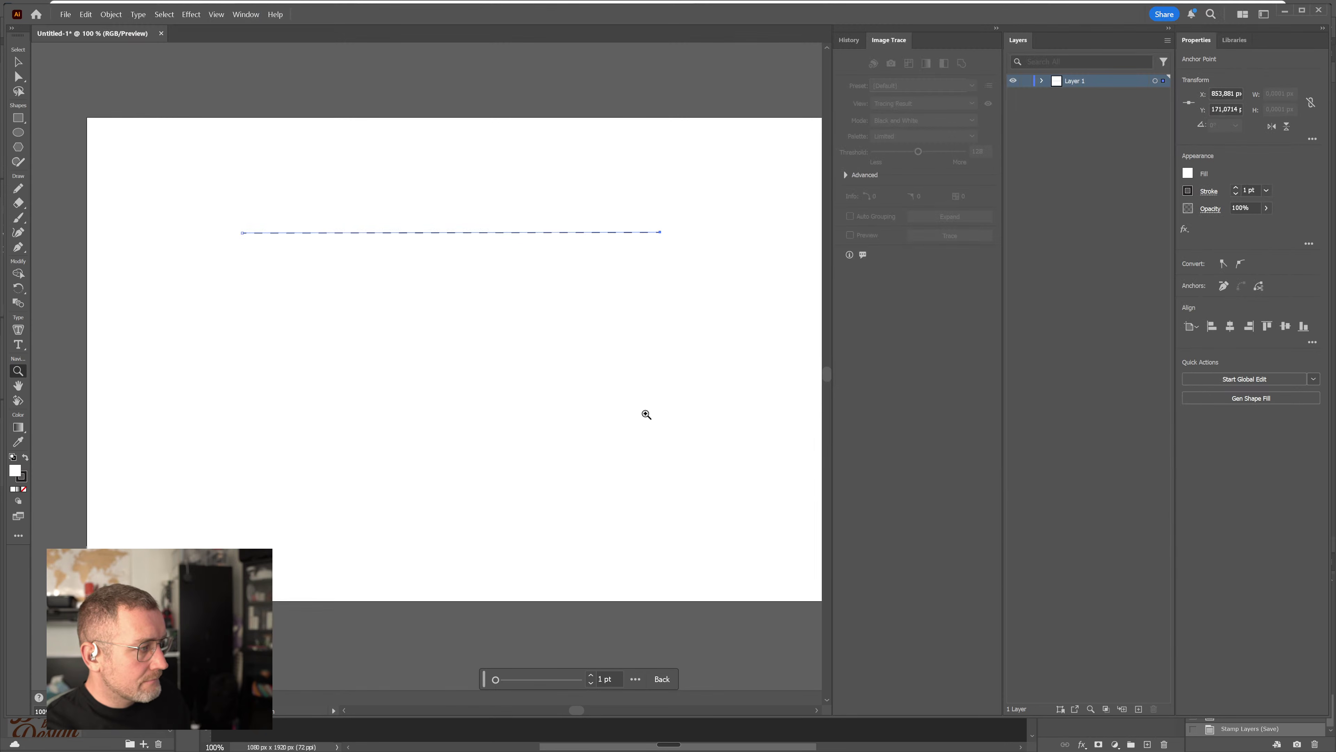
drag(646, 414, 646, 414)
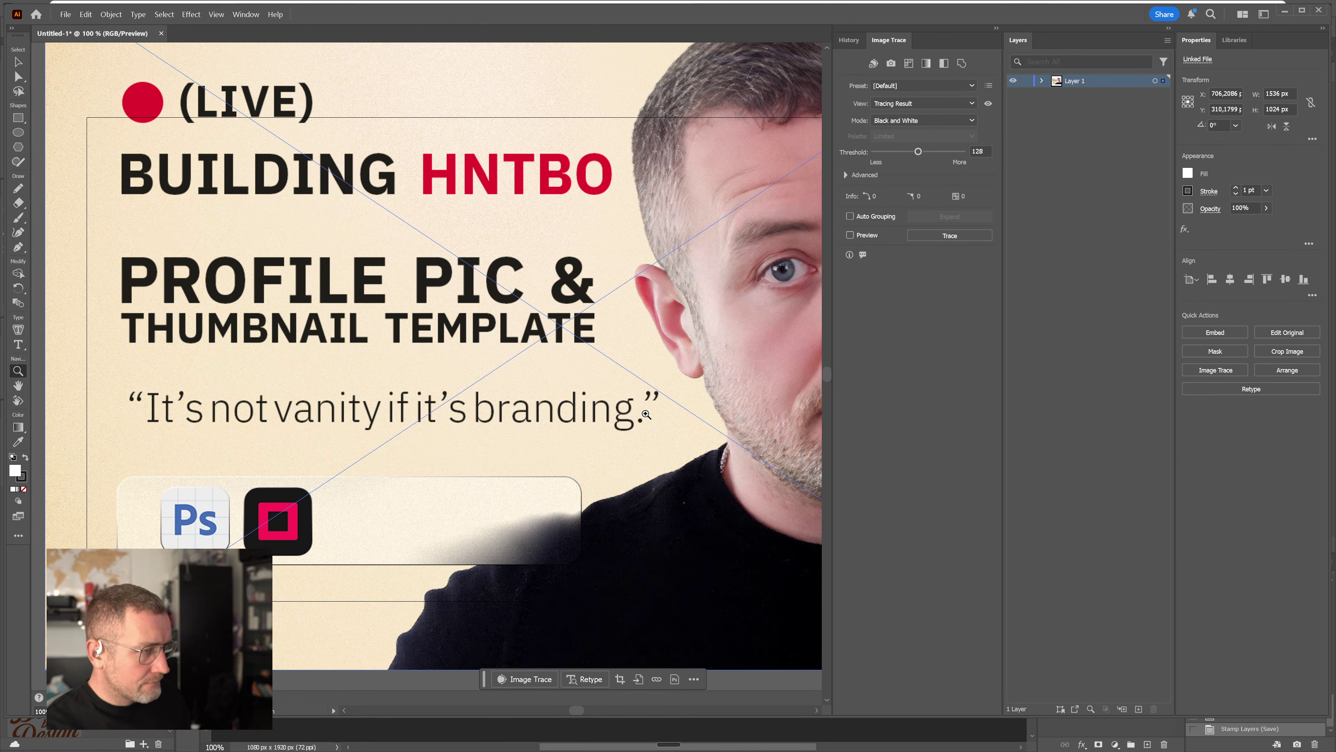
key(ctrl+minus)
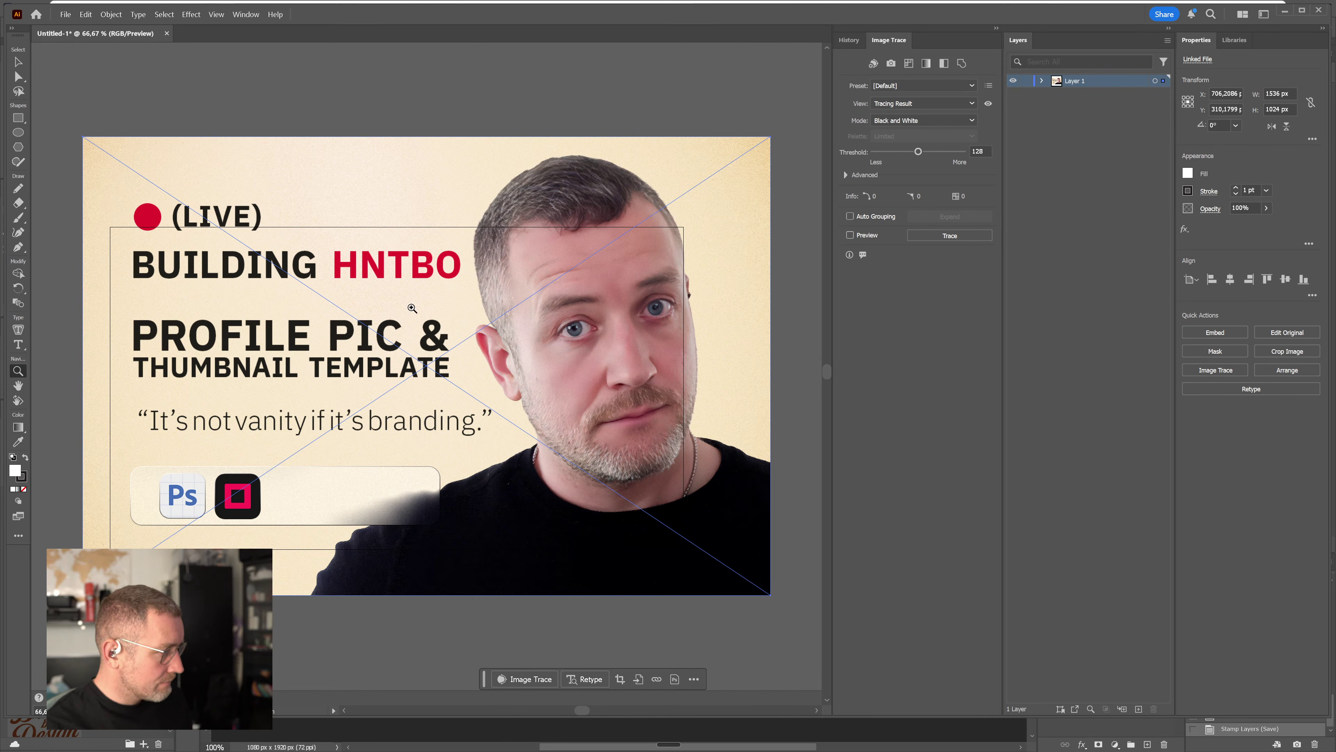
click(769, 139)
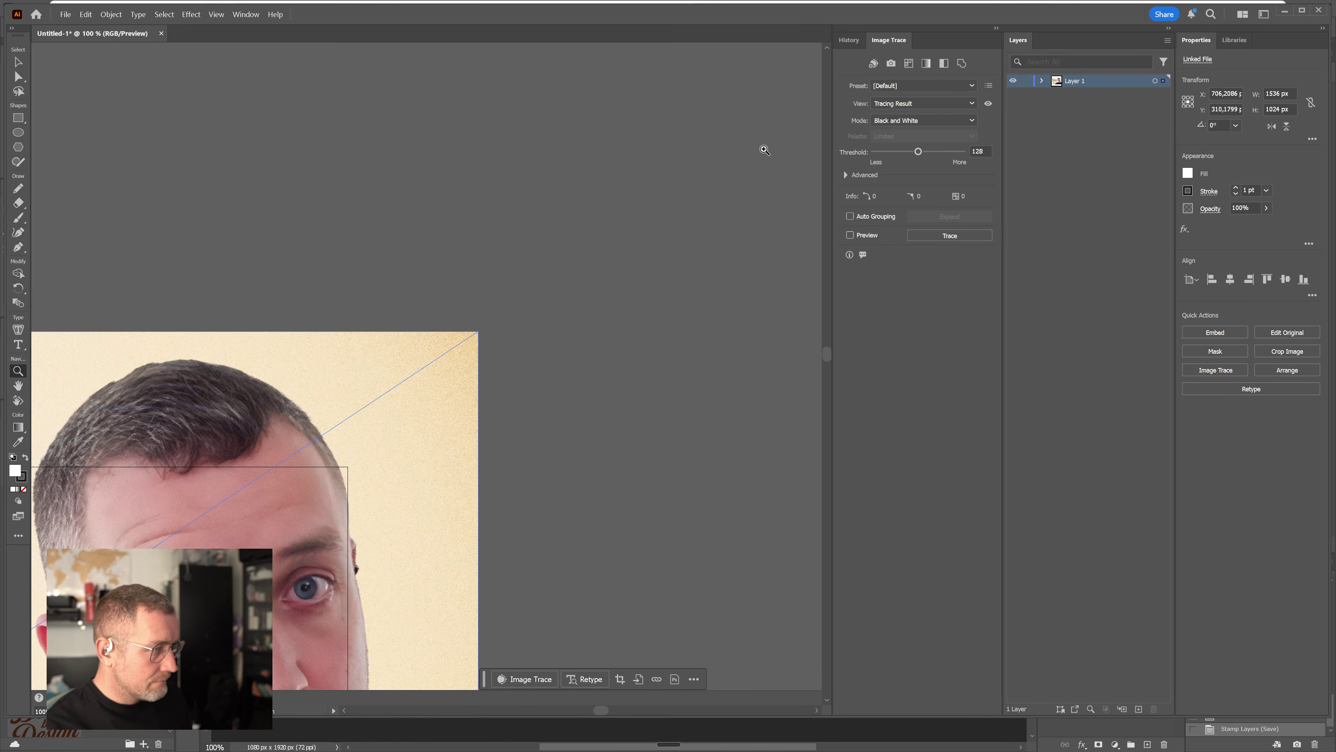
drag(241, 463, 575, 244)
key(ctrl+minus)
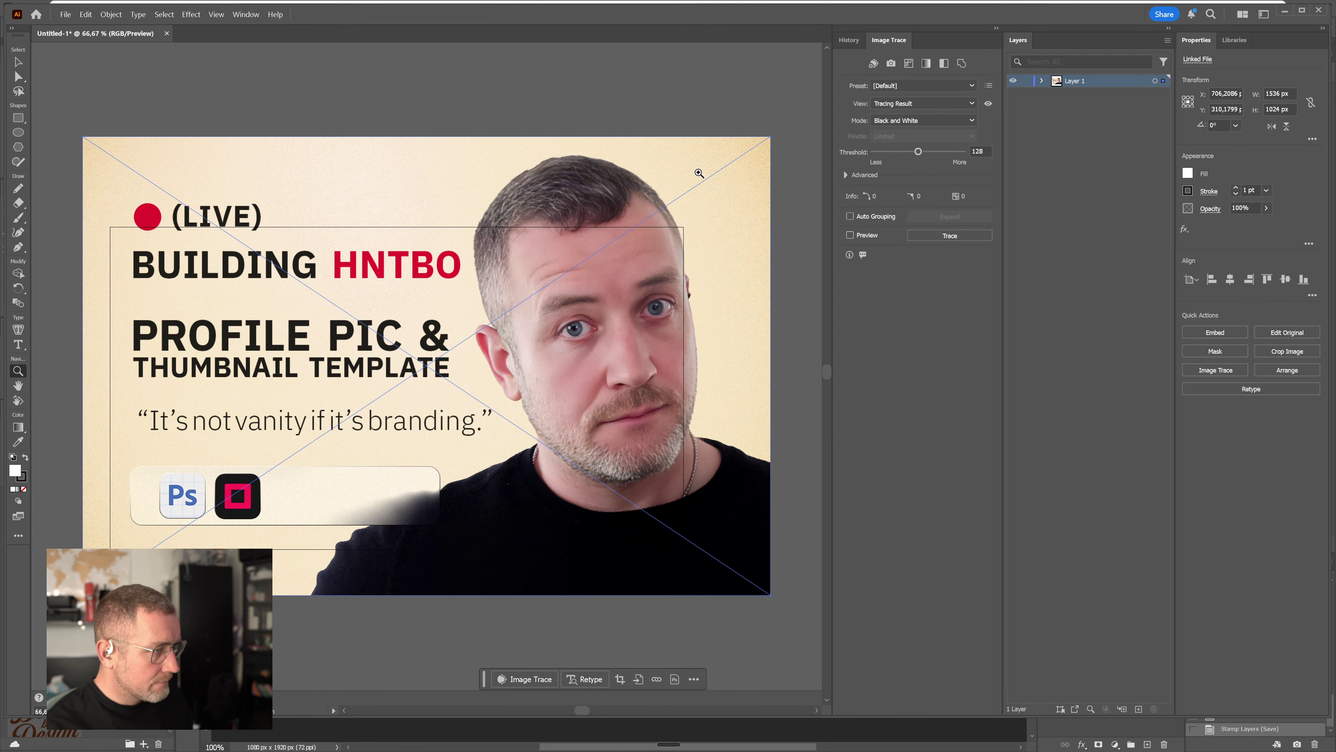
key(v)
drag(769, 137, 698, 212)
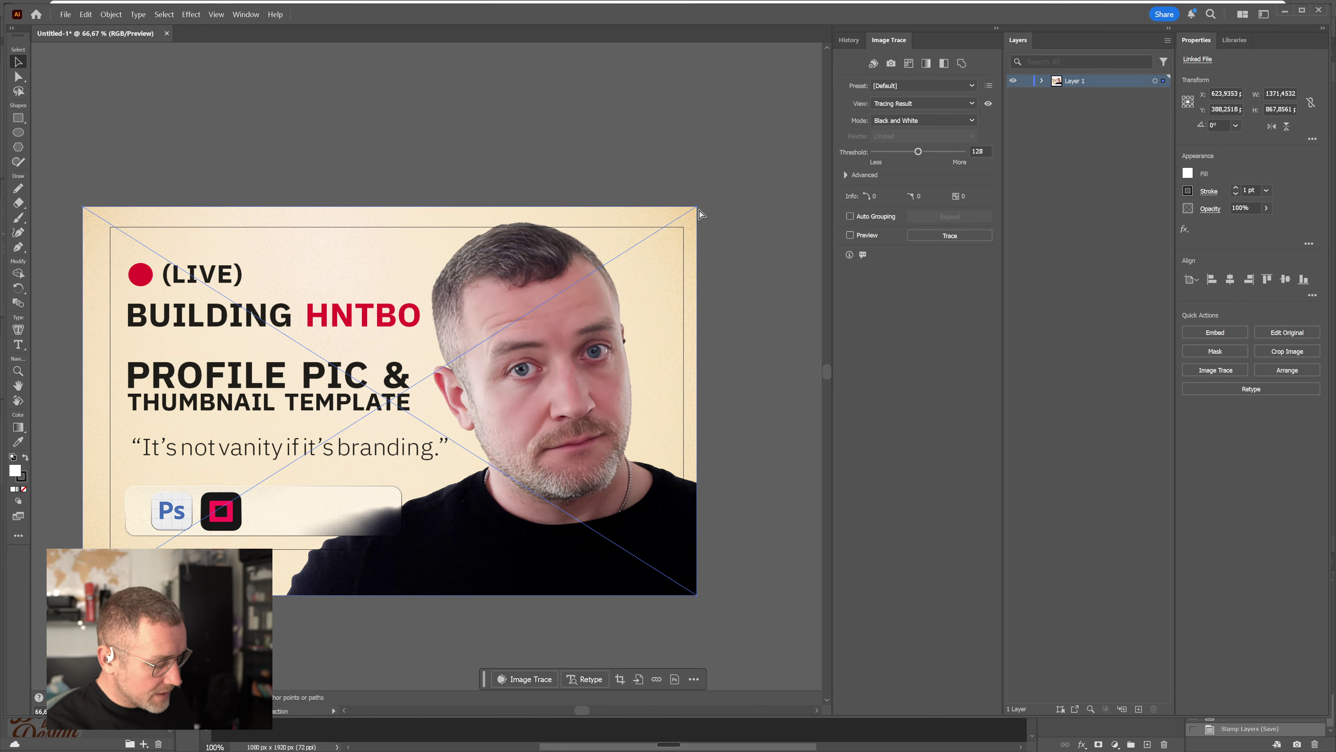
key(ctrl+z)
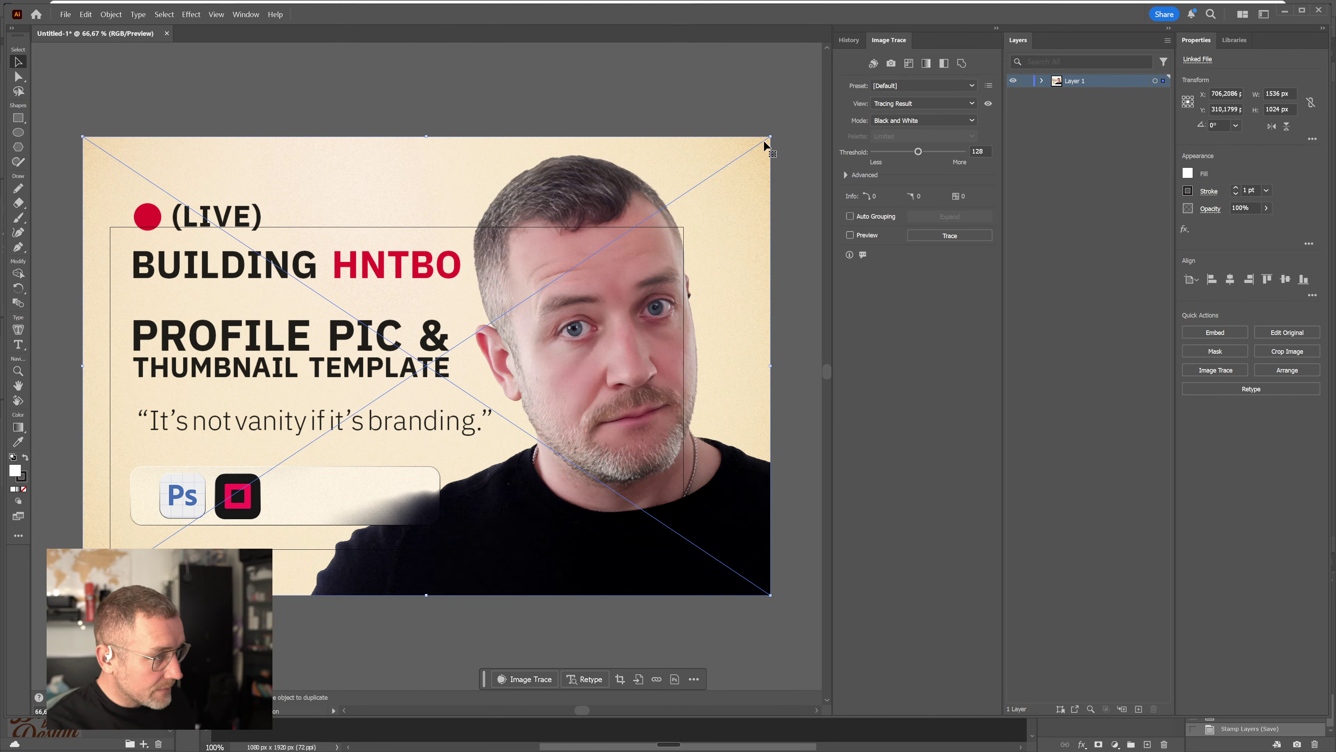
drag(766, 142, 731, 227)
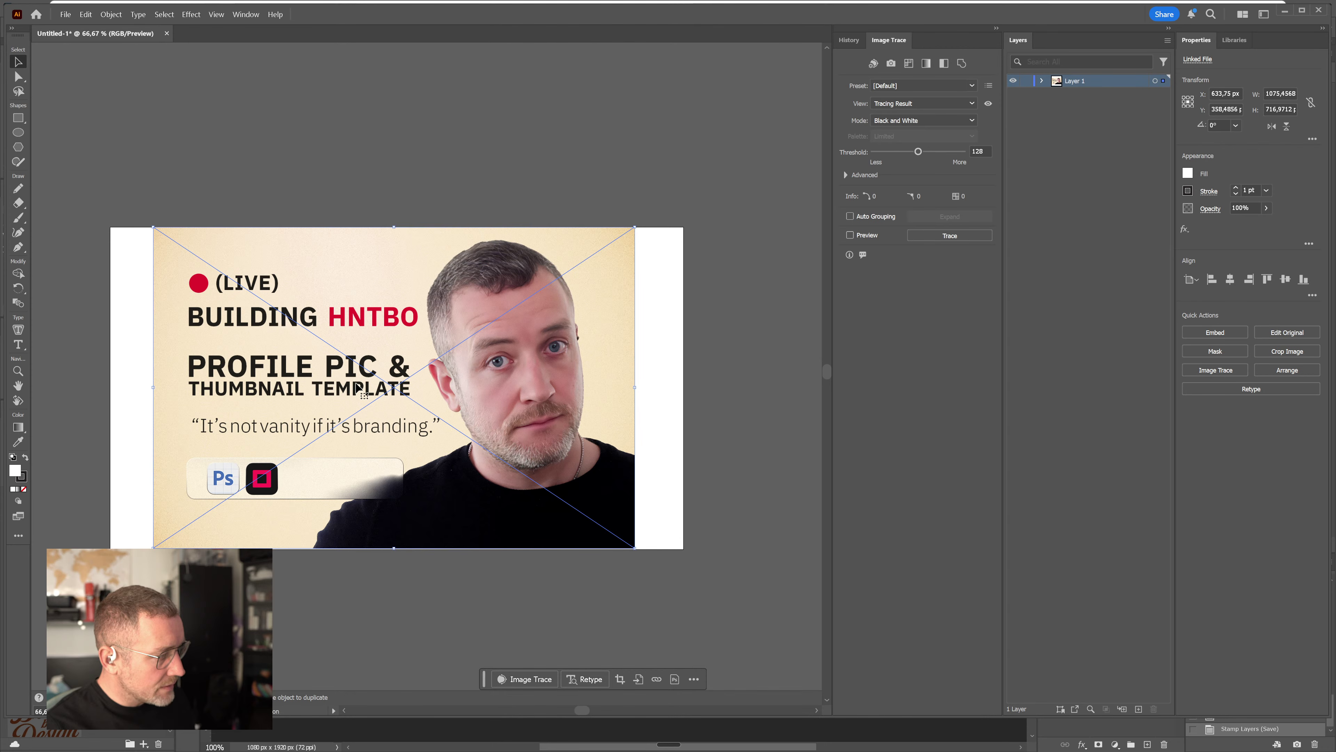
key(Delete)
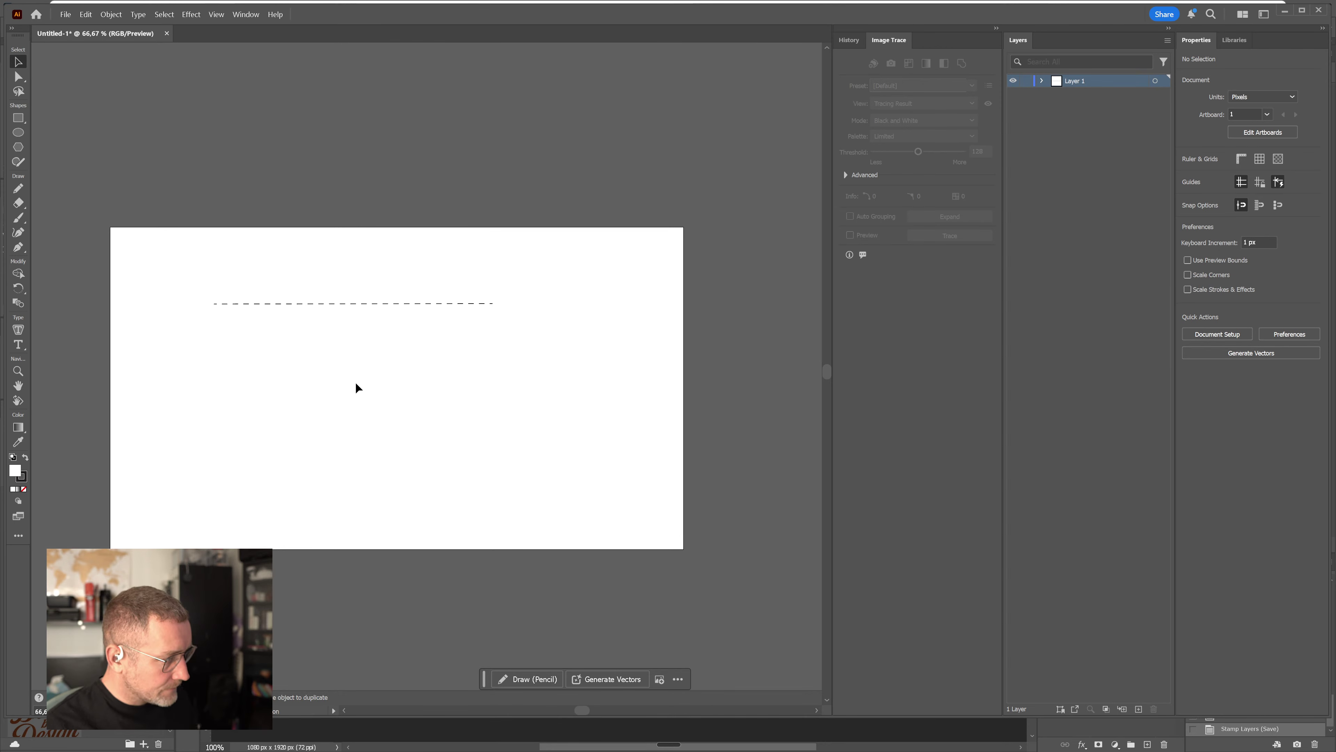
Place the exported 1280x720 thumbnail JPEG from 01_Images across the whole Illustrator artboard and expand Layer 1
key(alt+Tab)
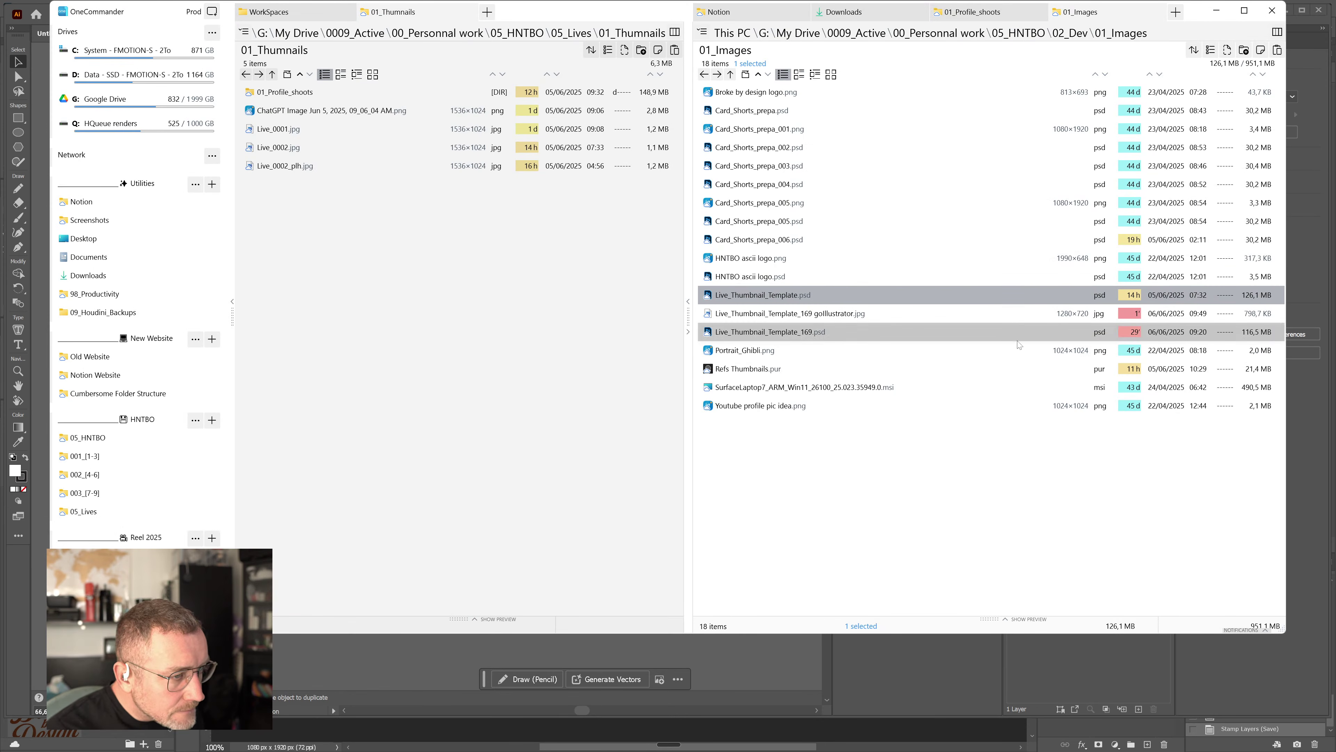
drag(861, 314, 497, 453)
drag(507, 499, 410, 433)
click(439, 607)
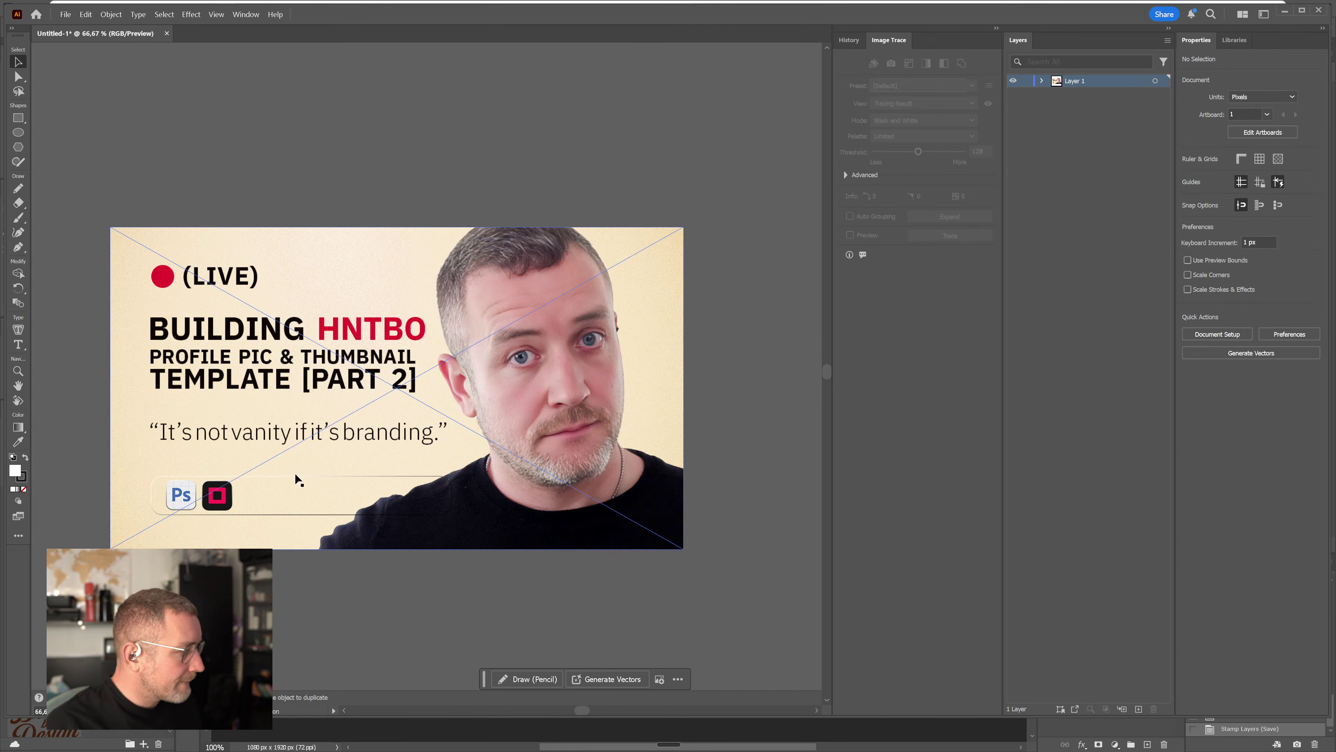
drag(348, 403, 481, 401)
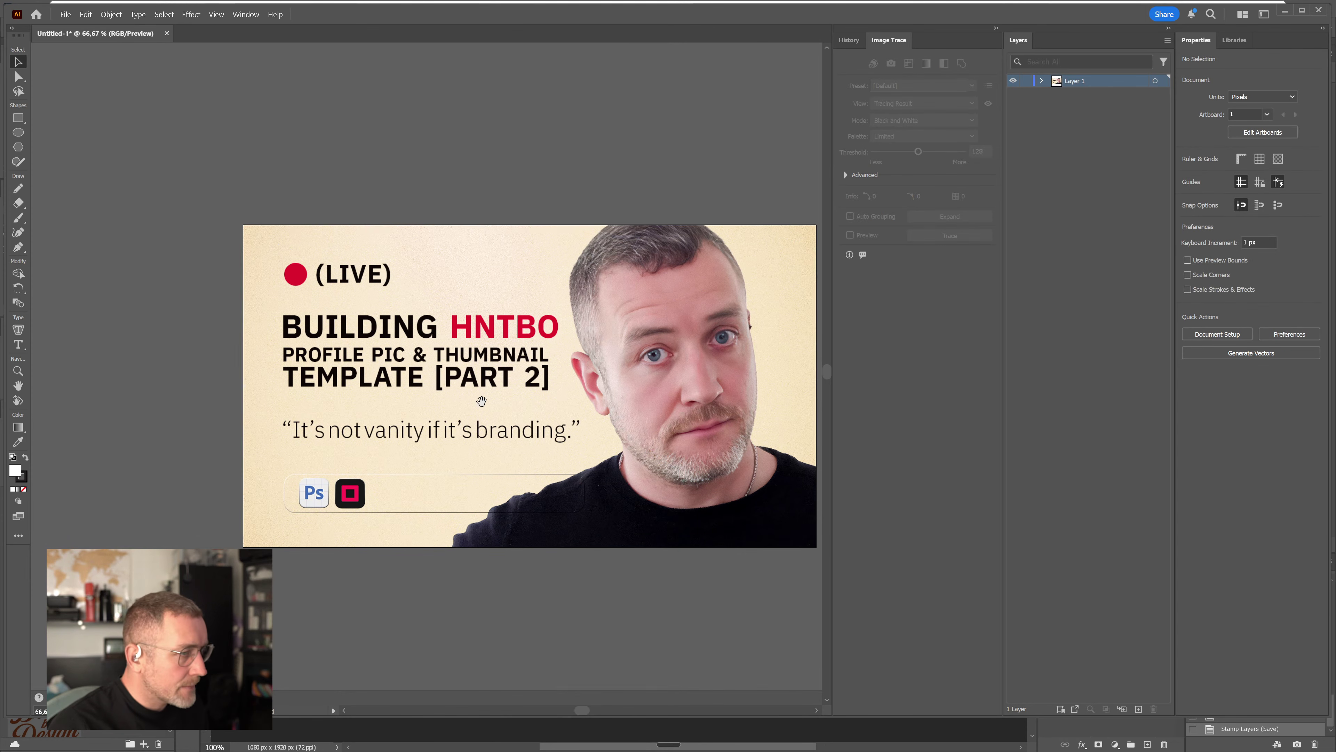
click(1041, 82)
drag(1076, 99, 1088, 192)
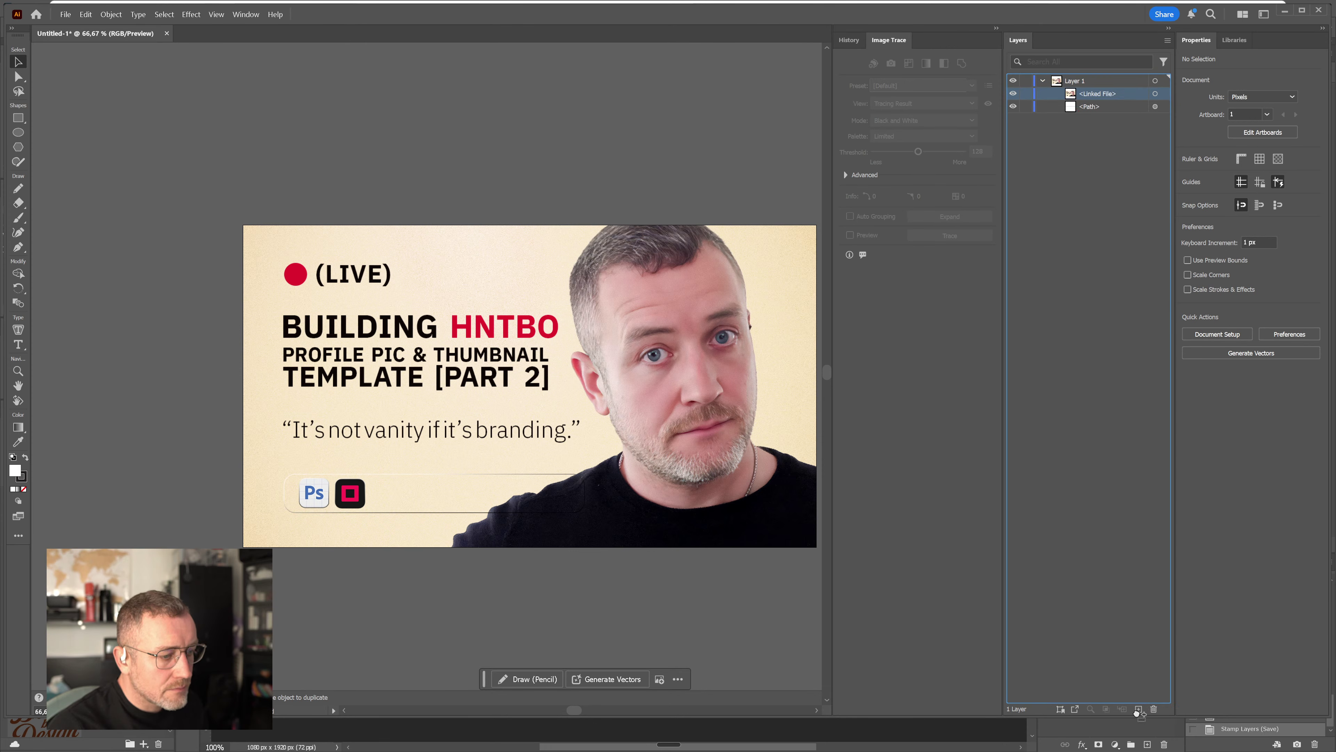
drag(1138, 714, 1139, 710)
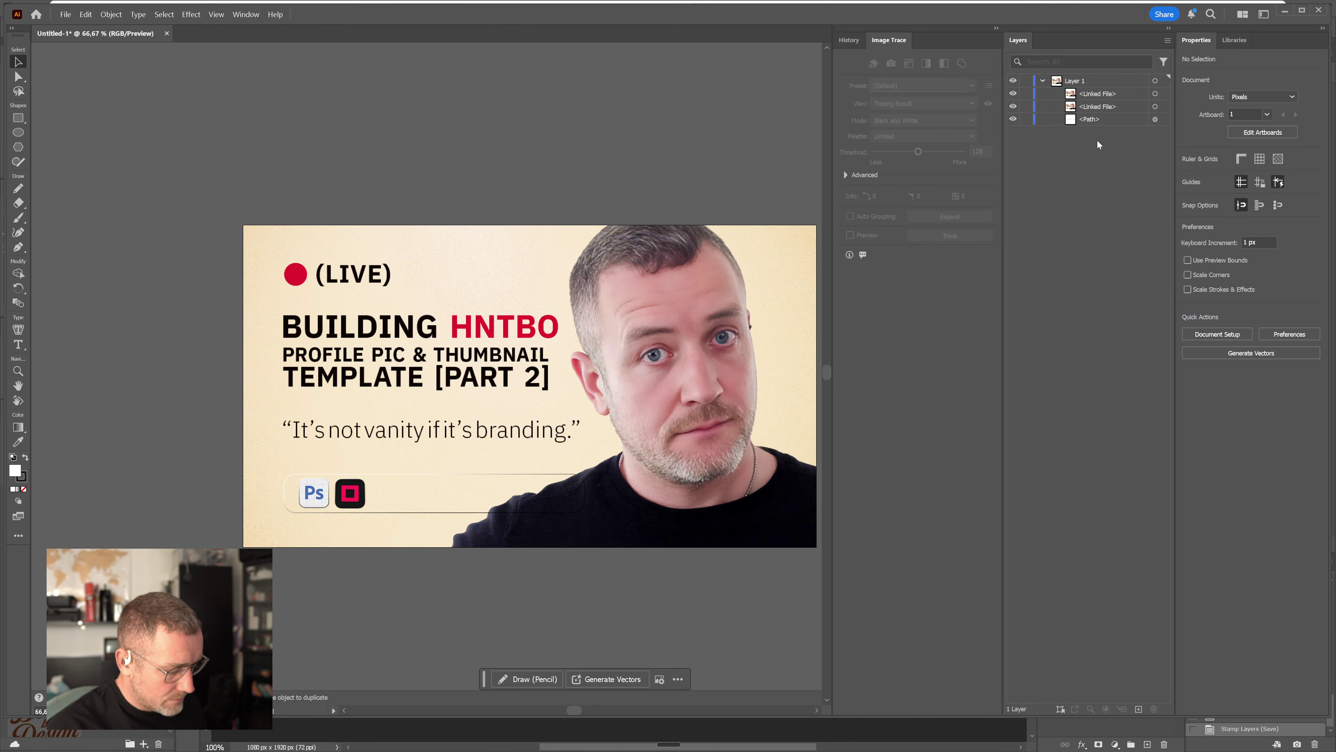
key(ctrl+z)
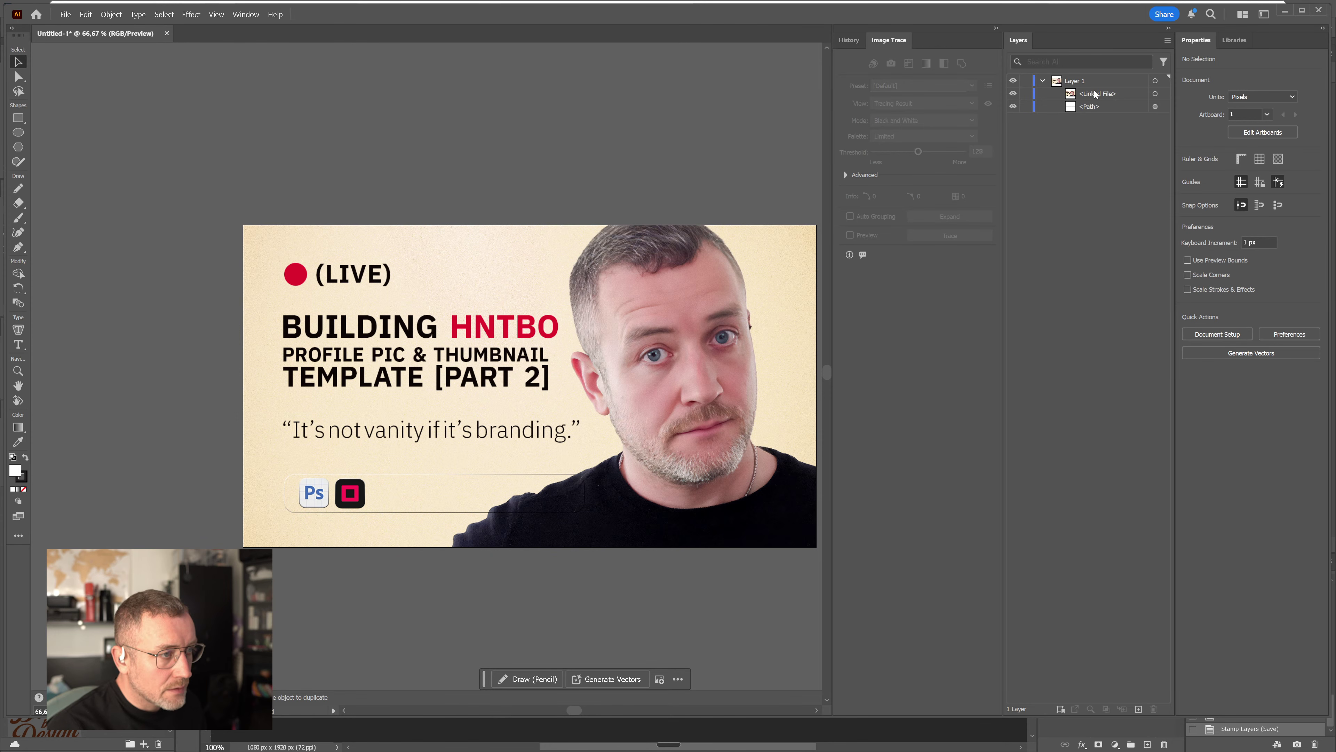
Add a new layer, move the linked thumbnail image into it, and order it beneath Layer 1
click(1139, 708)
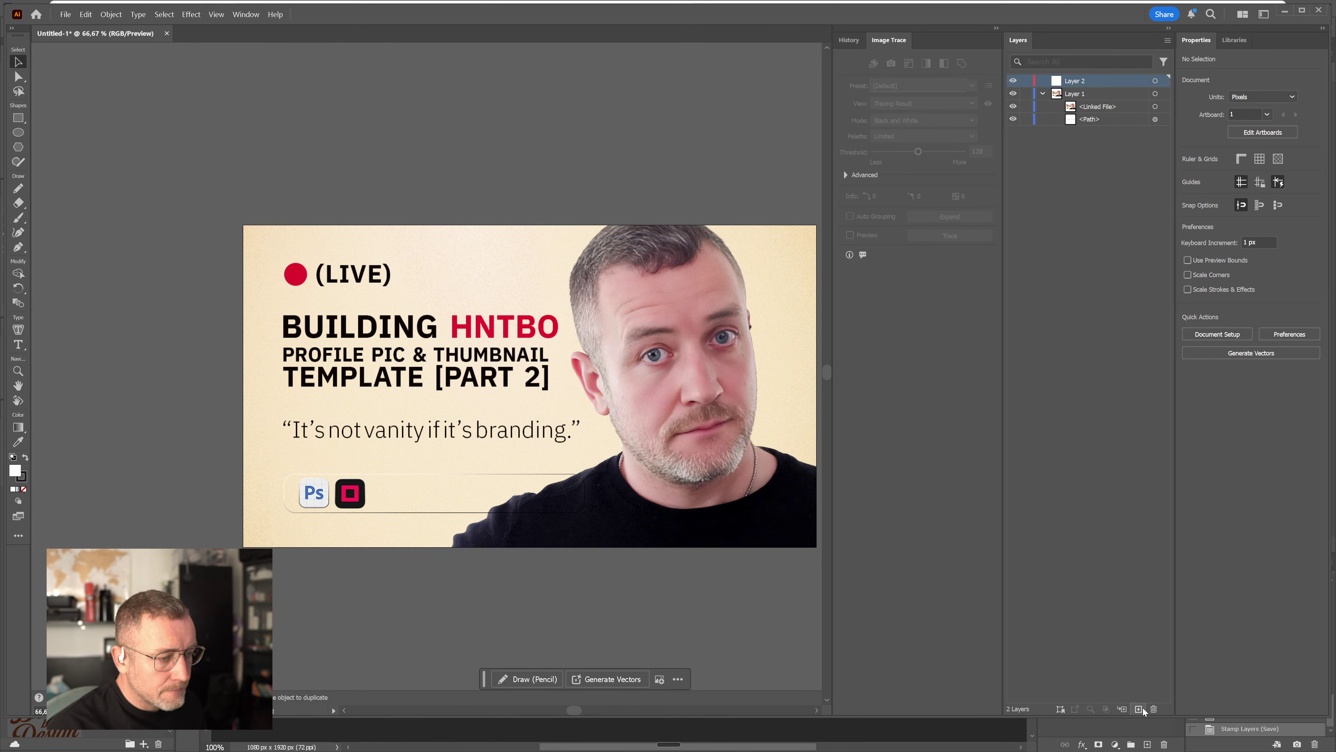
click(1098, 106)
mouse_move(1084, 108)
mouse_down()
mouse_move(1073, 82)
mouse_move(1062, 117)
mouse_up()
click(1044, 82)
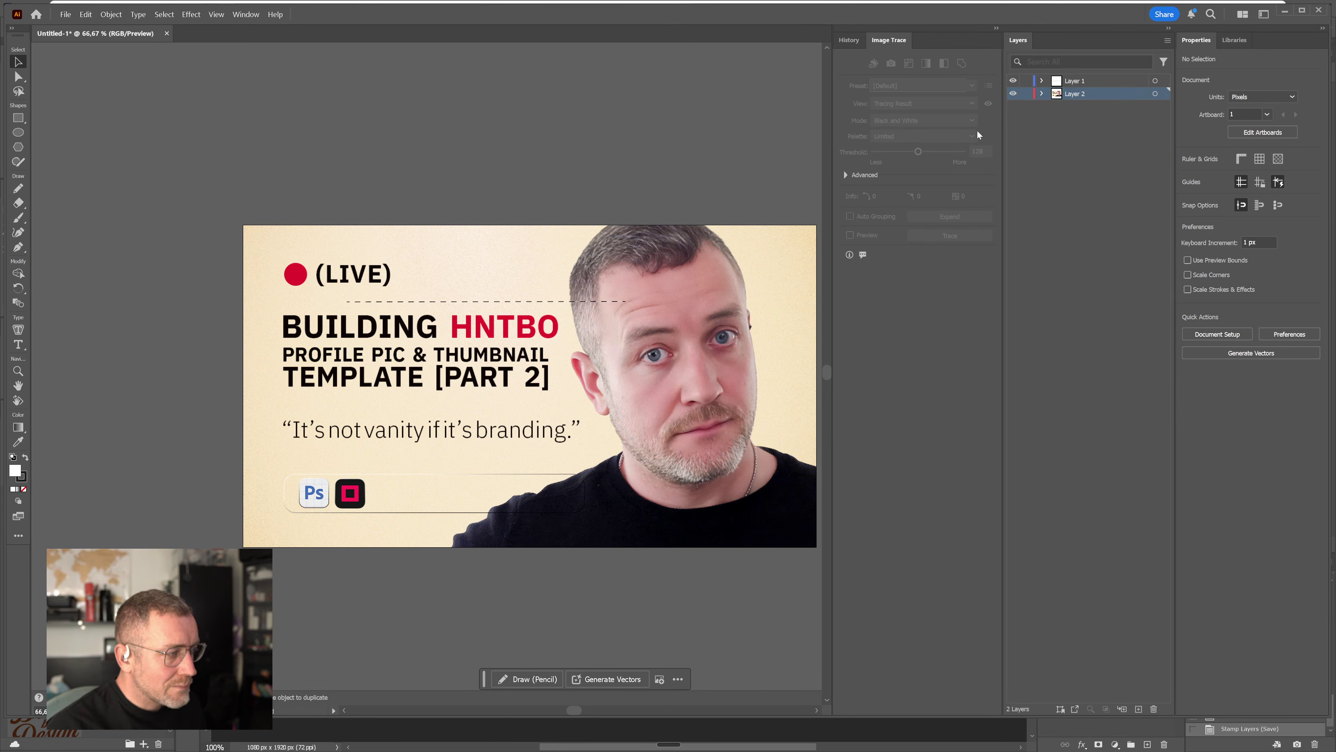
Rename the layer holding the thumbnail image as BG and lock it
double_click(1077, 94)
text(BG)
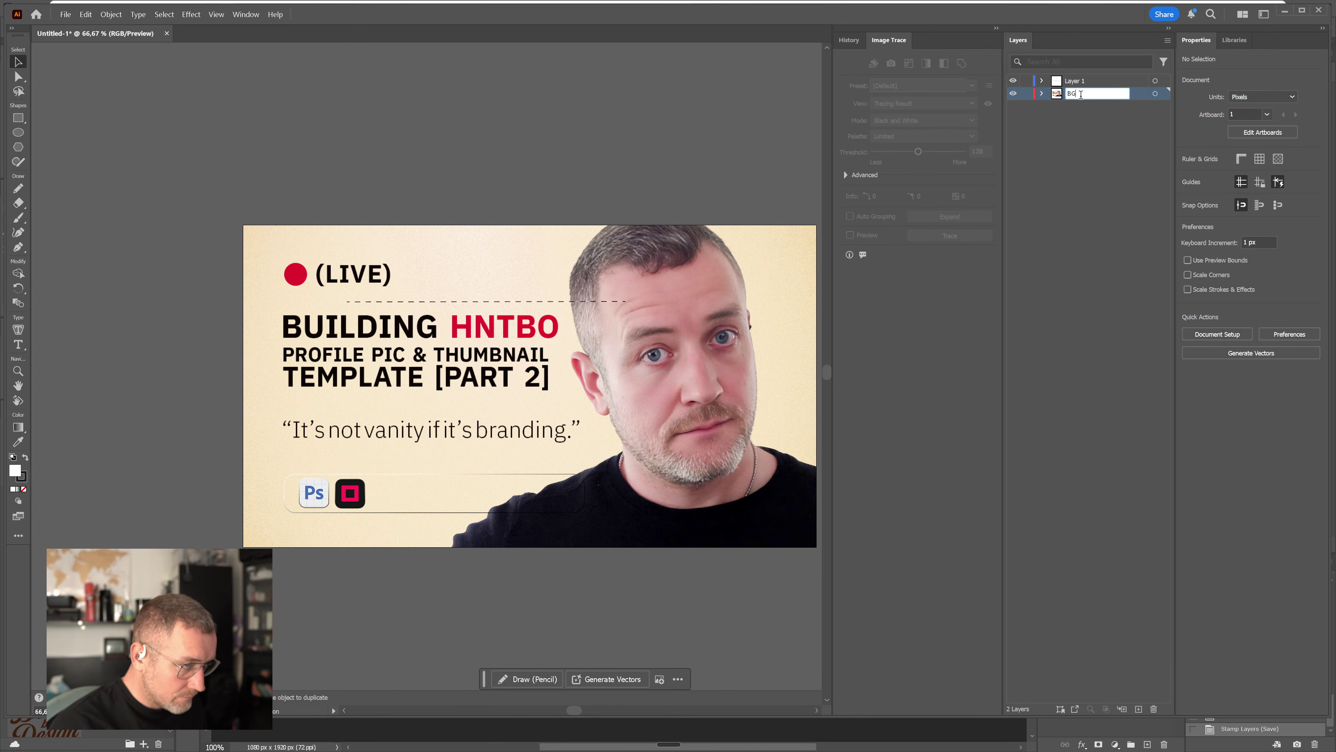
key(Return)
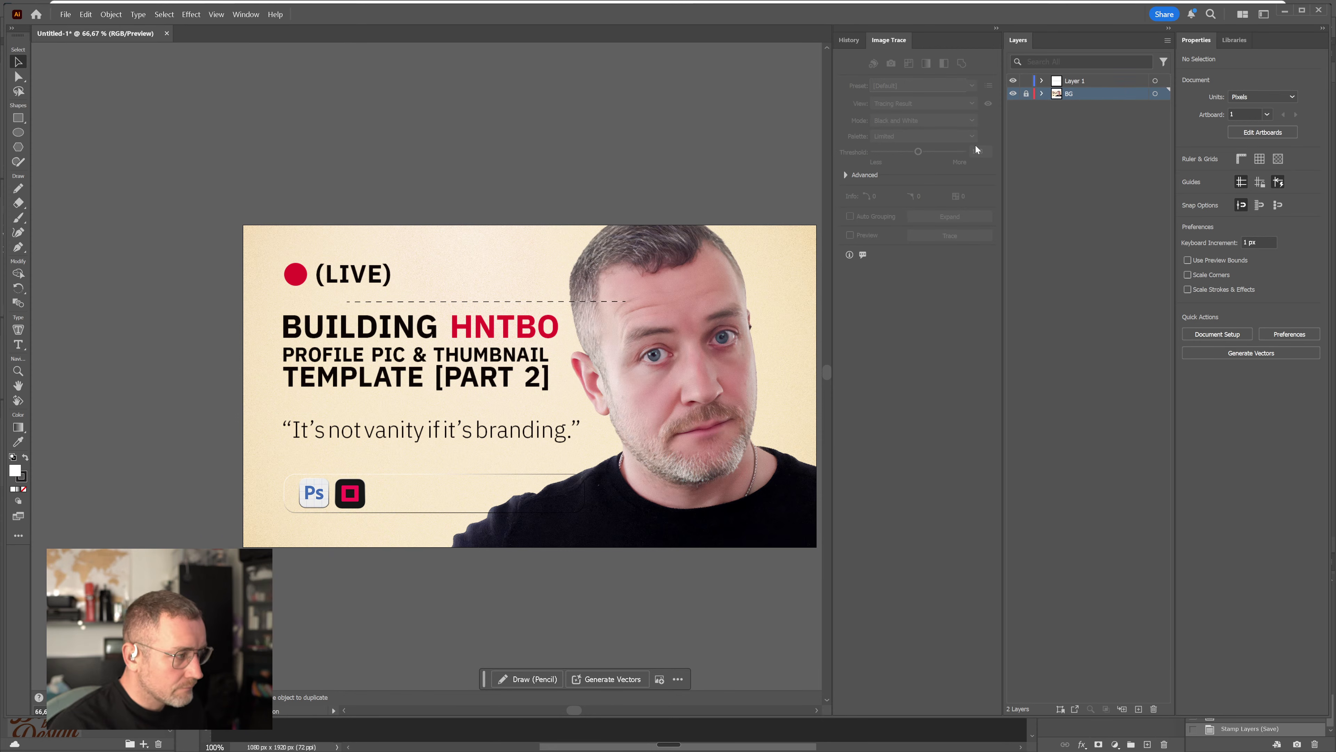
Move the dashed line to start at the artboard's left edge and extend it to about 783 px wide
click(1046, 82)
click(1042, 81)
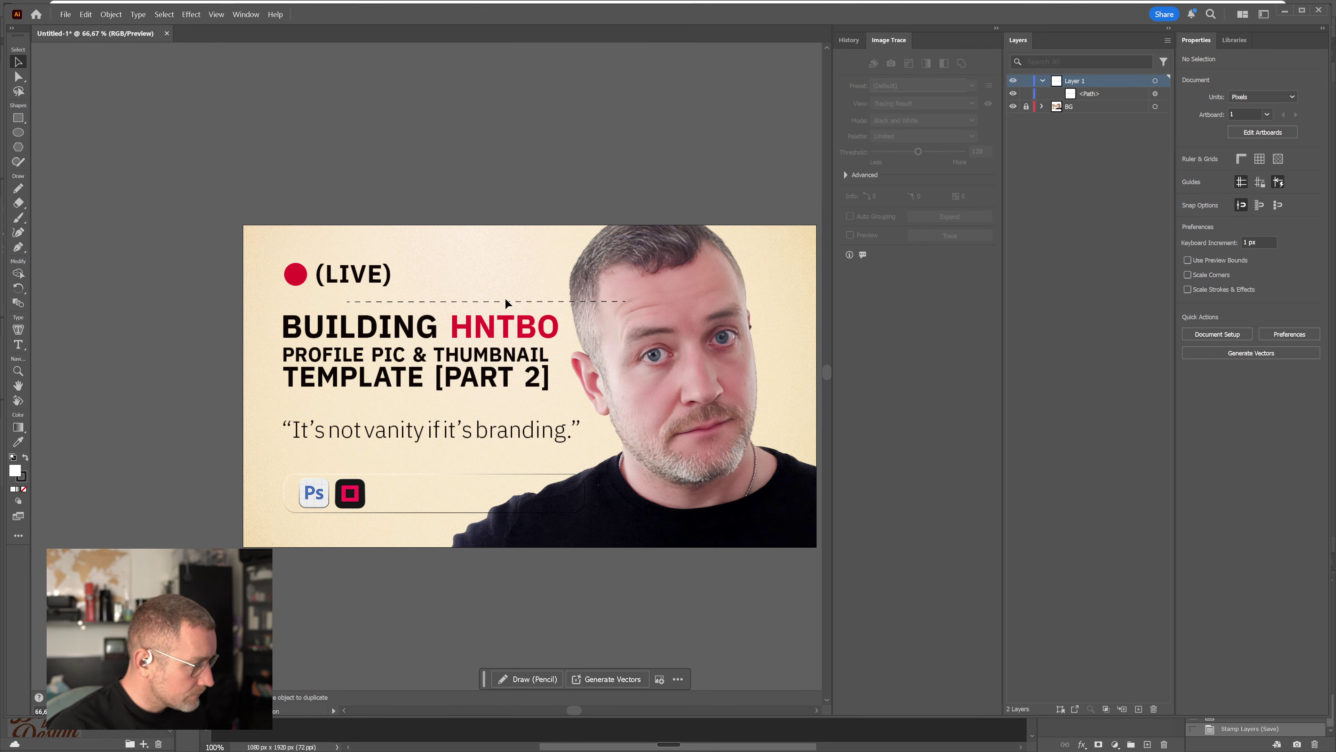
click(431, 303)
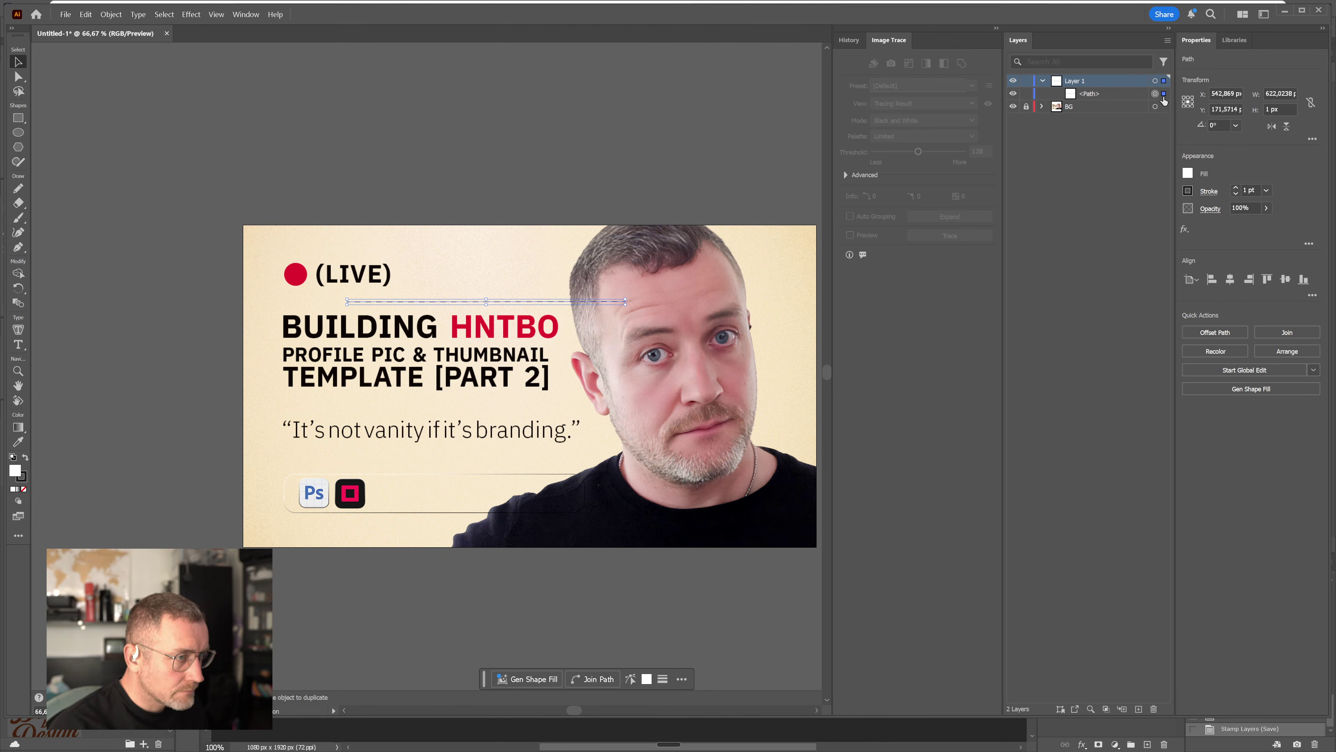
click(1059, 98)
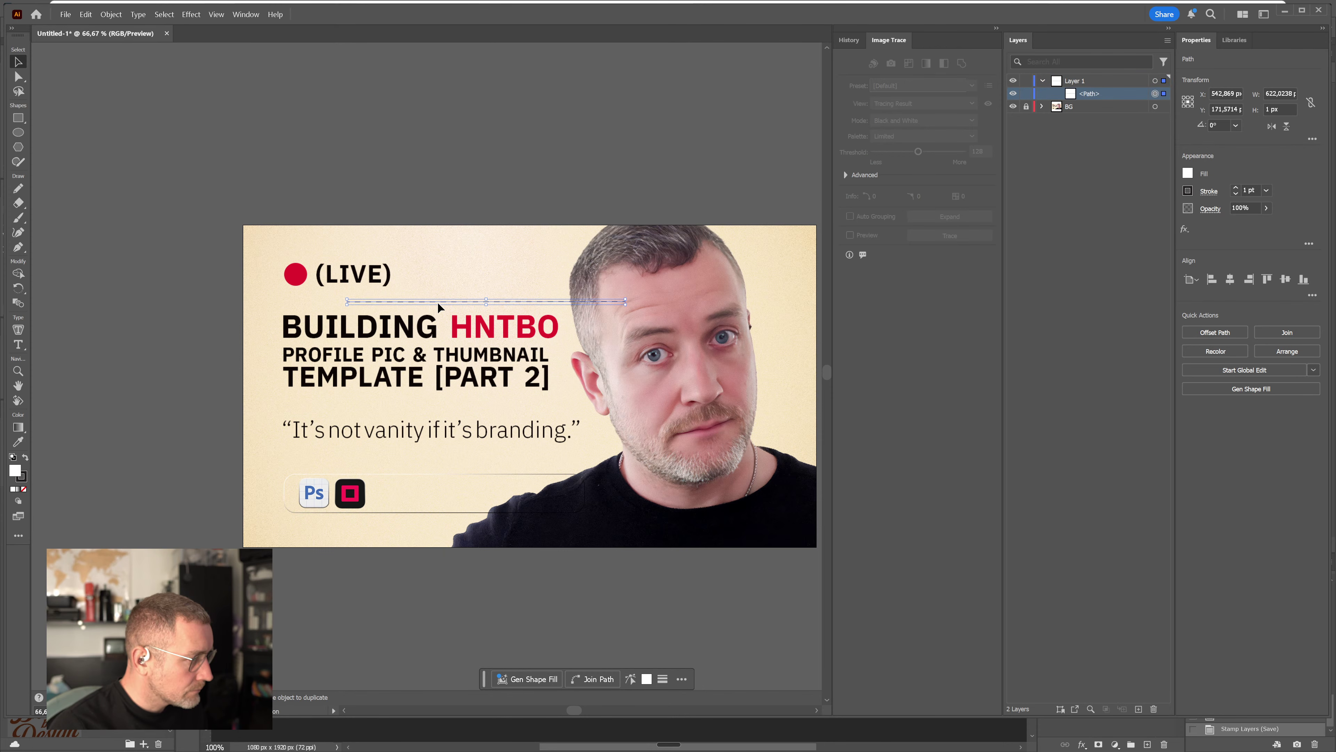
drag(433, 301, 330, 305)
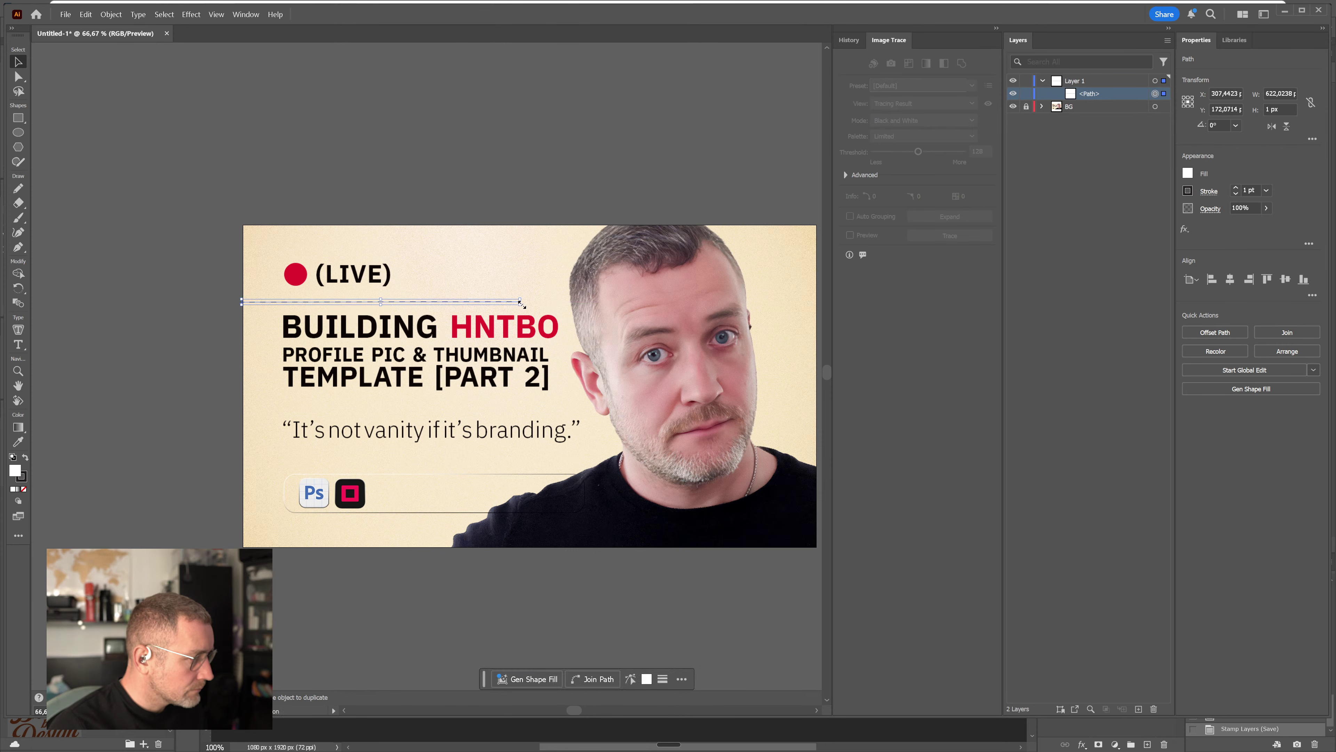
drag(521, 304, 593, 303)
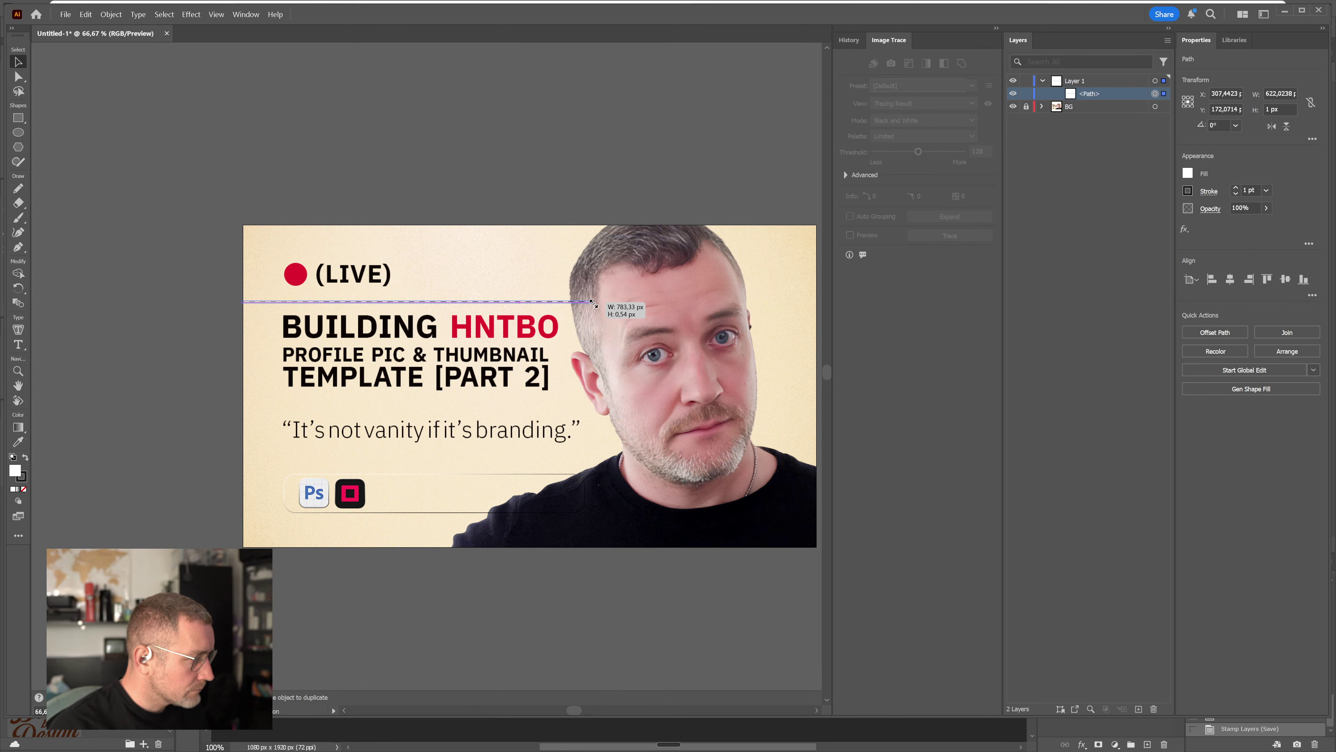
drag(593, 303, 593, 303)
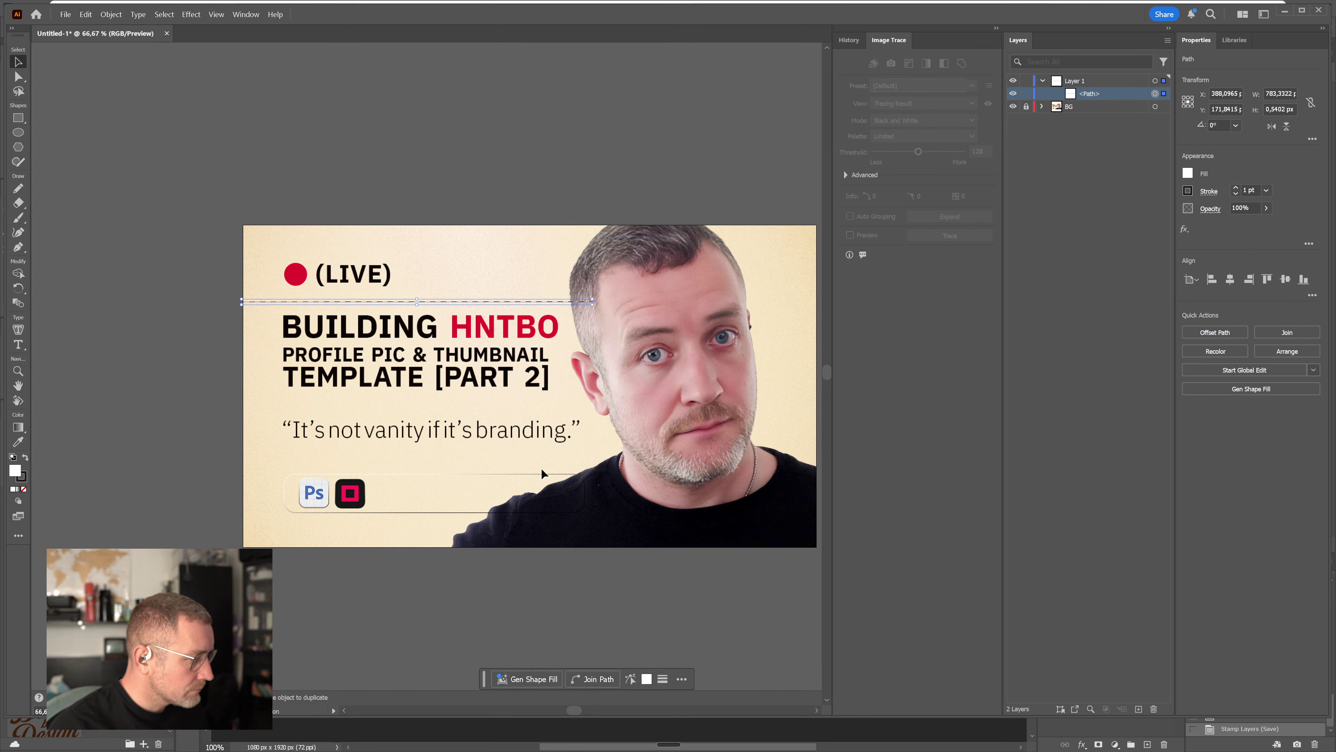
Duplicate the dashed line about 79 px lower, just beneath the BUILDING HNTBO title
click(482, 616)
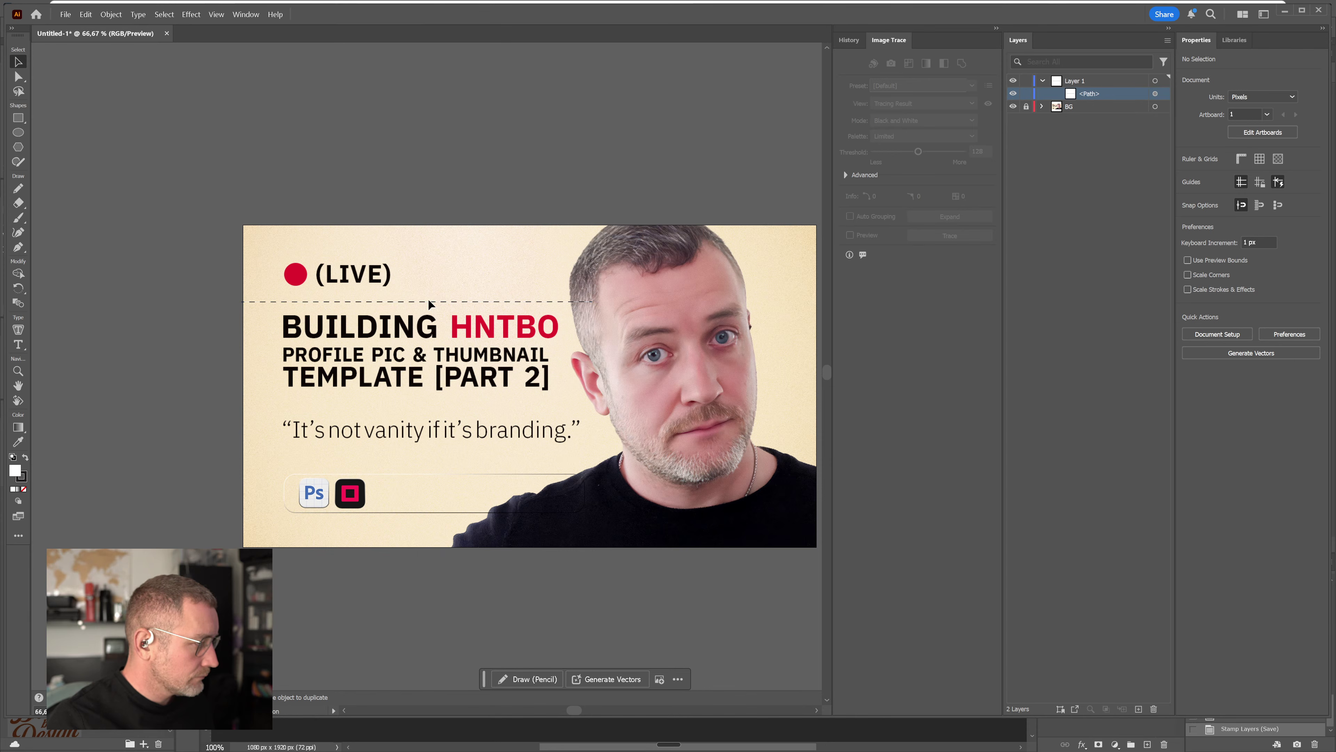
drag(428, 303, 426, 339)
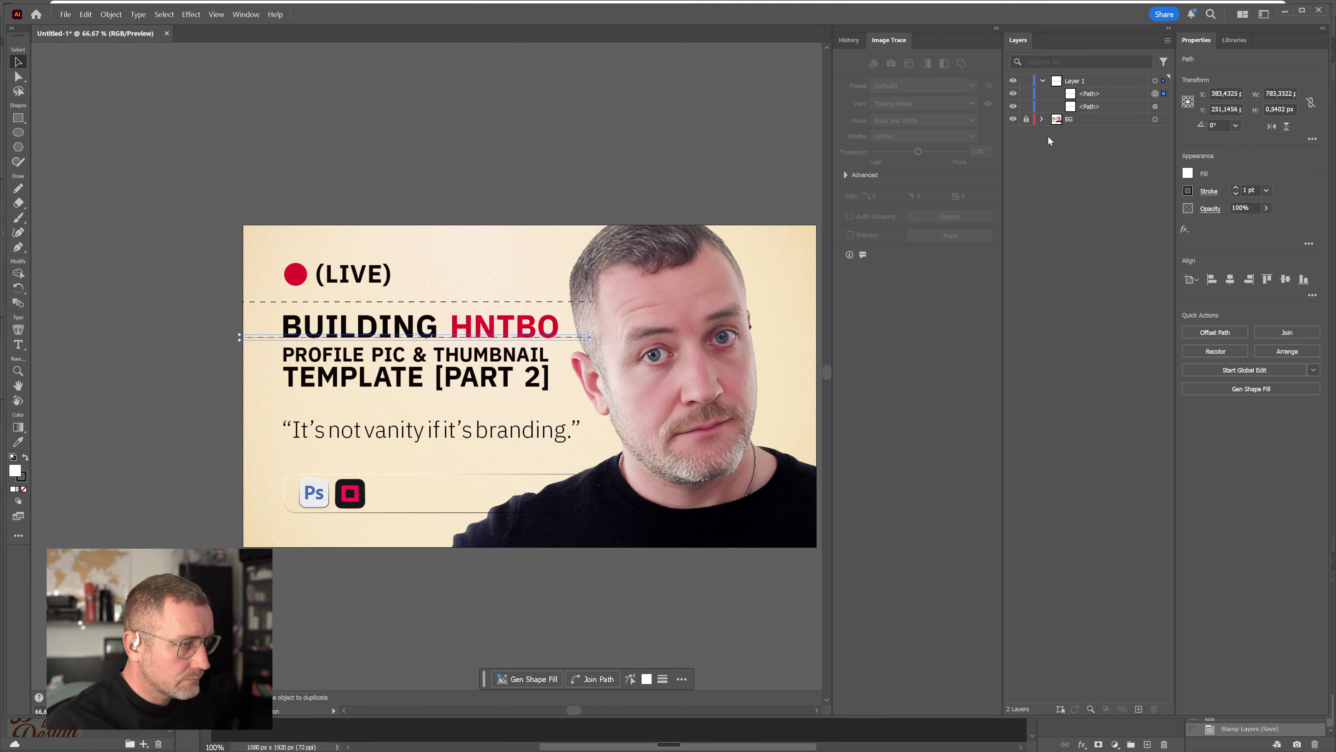
Select both dashed lines on Layer 1, copy them, and switch to the thumbnail document in Photoshop
click(1154, 81)
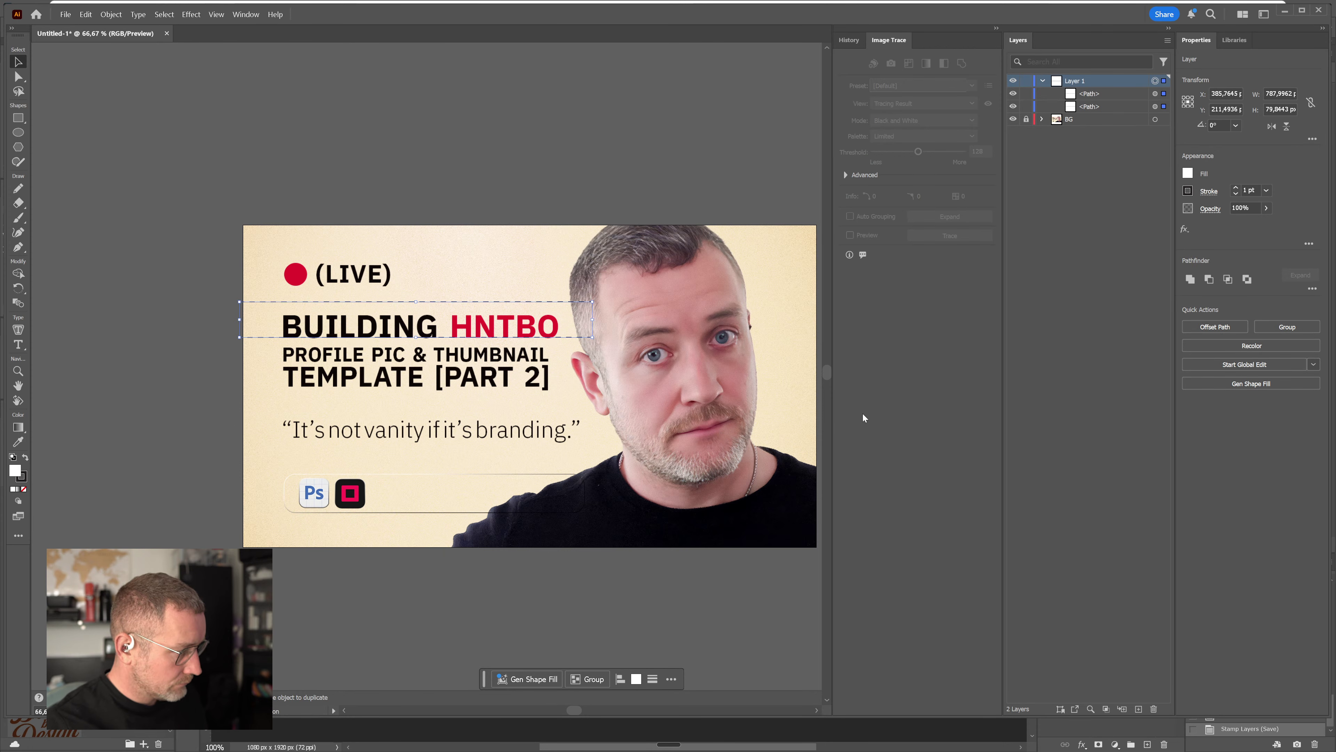
key(alt+Tab)
key(alt+Tab)
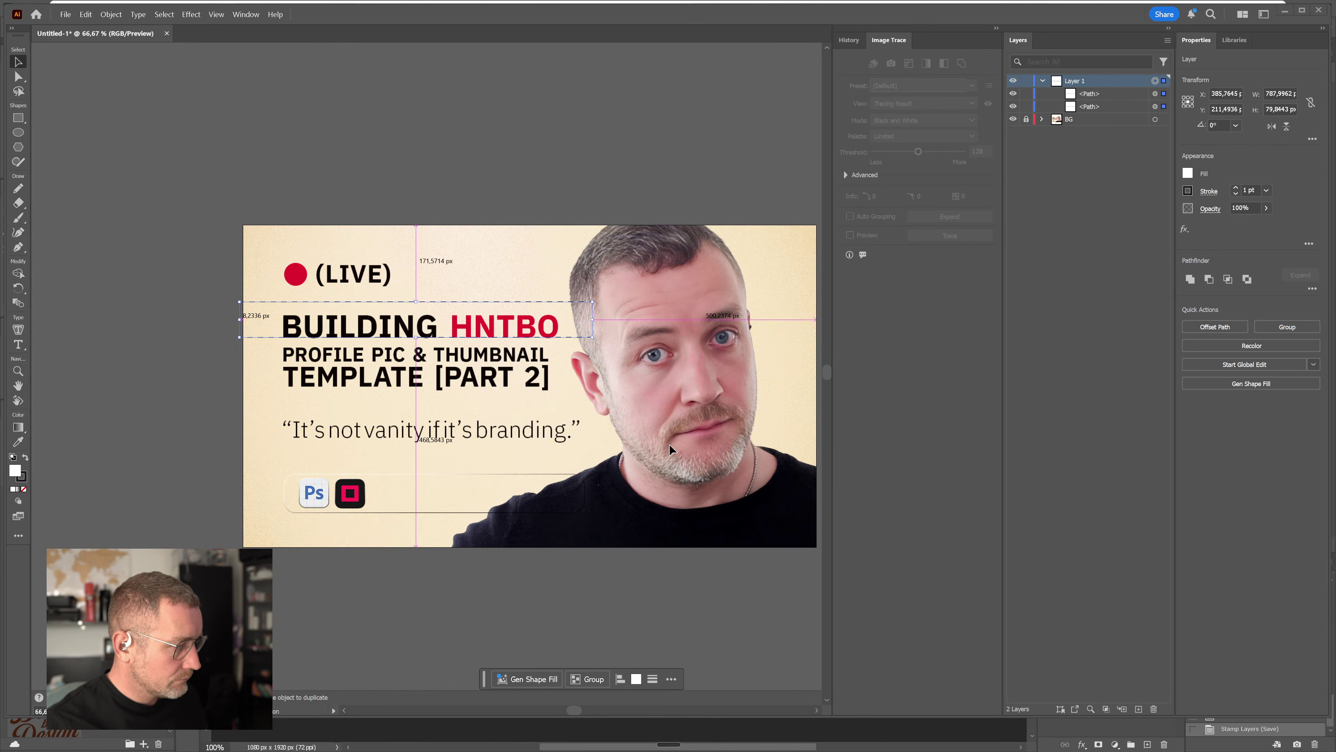
key(alt+Tab)
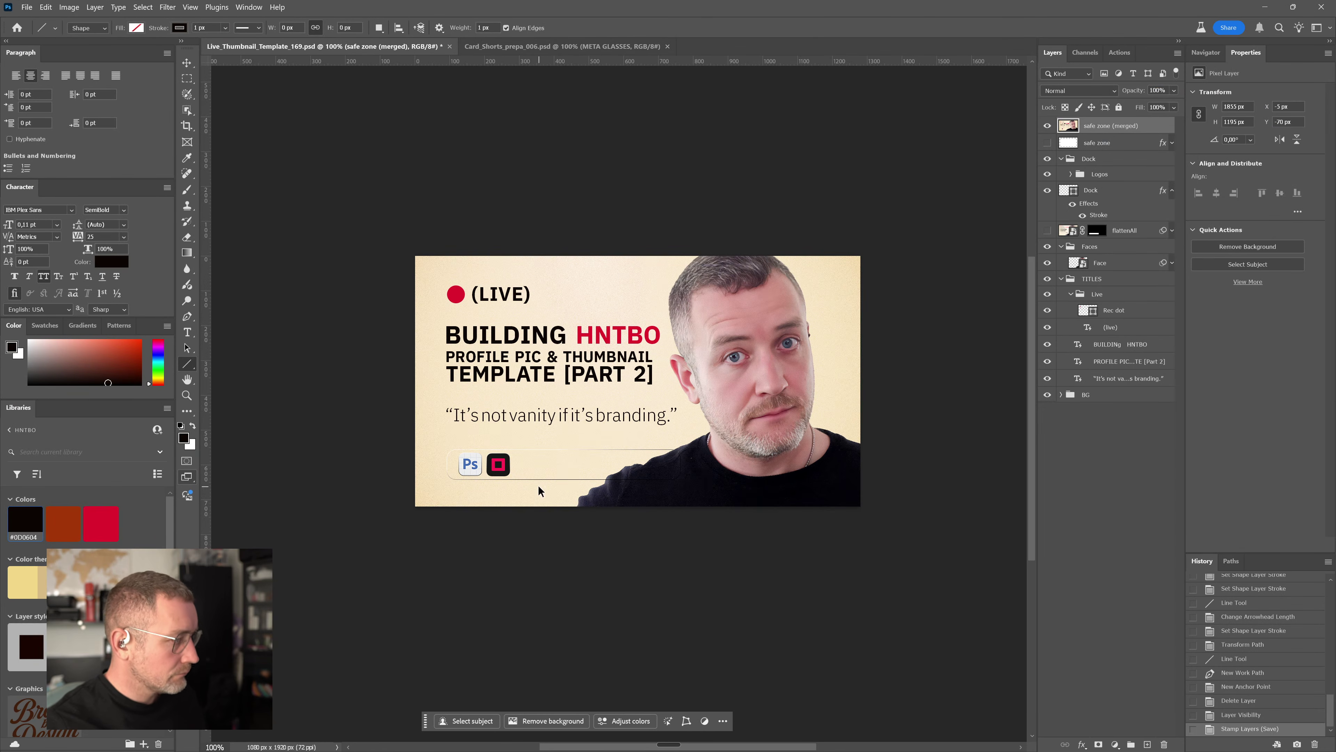
Paste the dashed lines as a smart object and place it at the canvas's left edge, around the BUILDING HNTBO title at Y 161 px
key(ctrl+v)
click(630, 235)
click(718, 214)
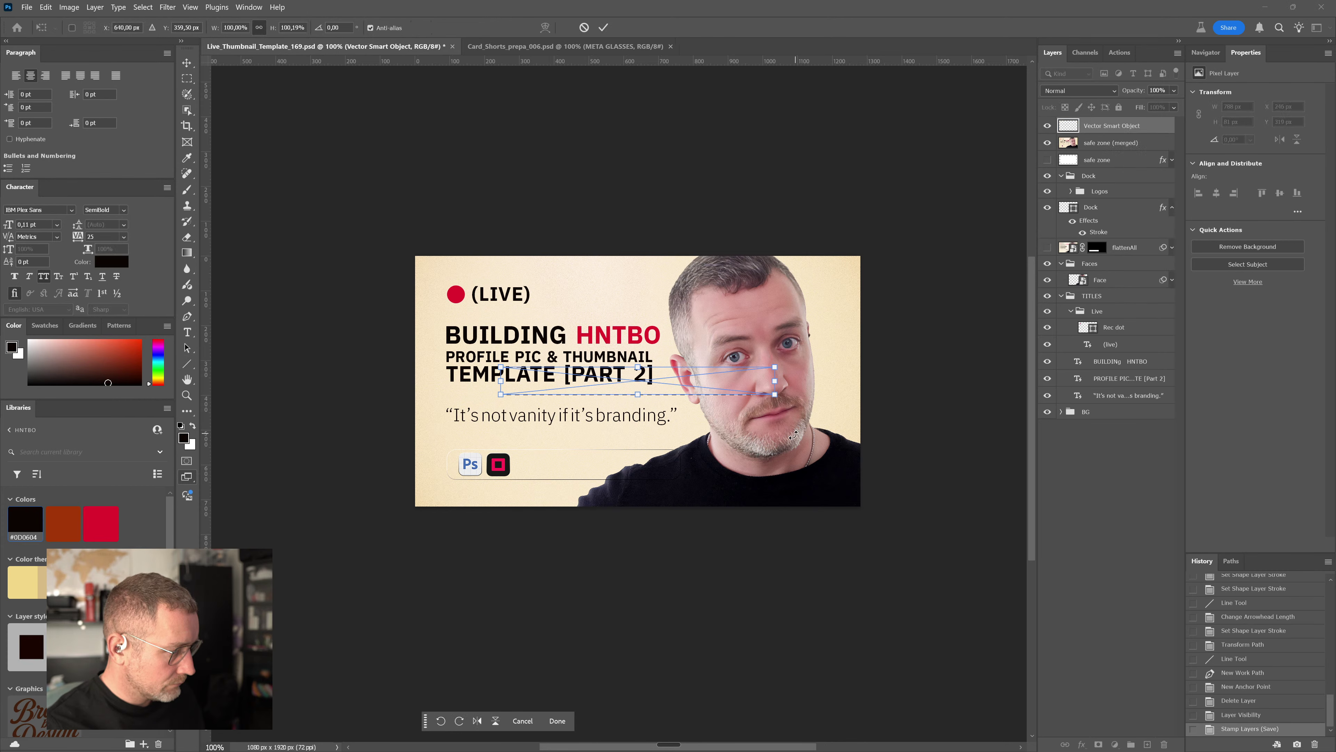
drag(694, 396, 611, 330)
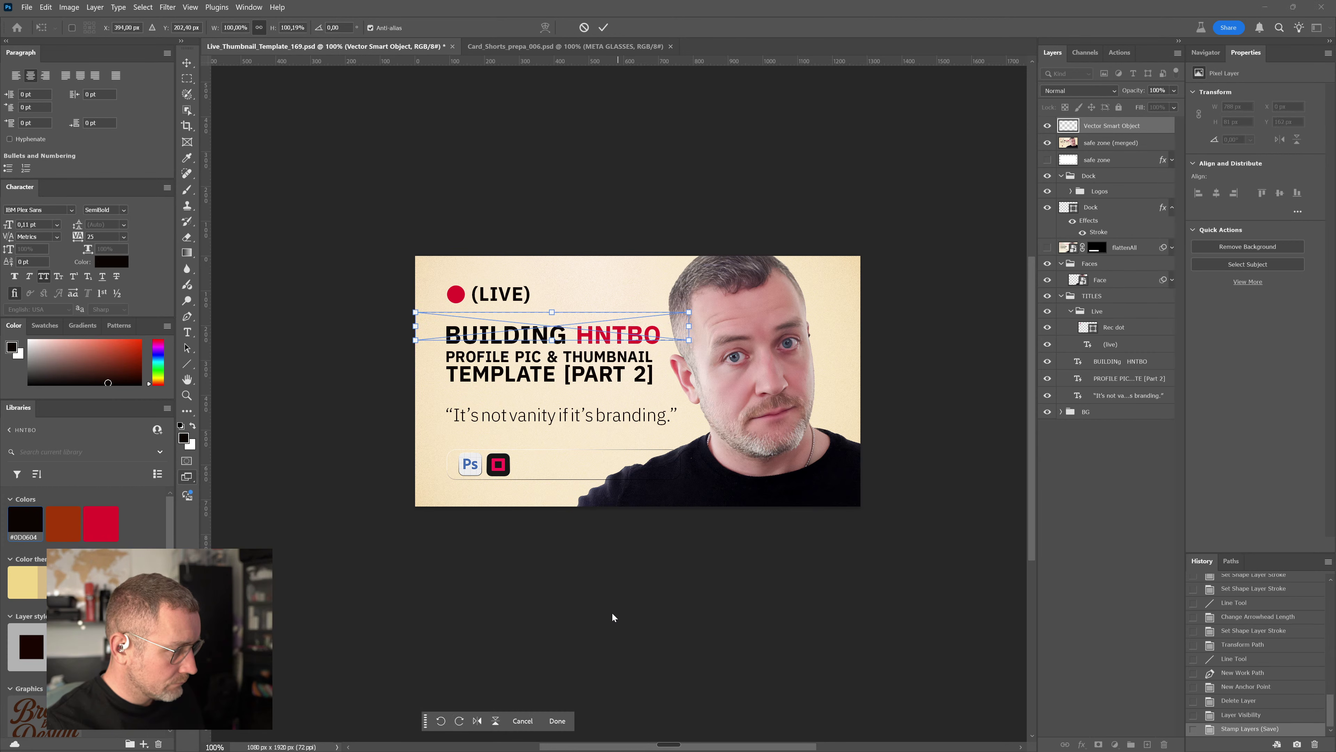
key(u)
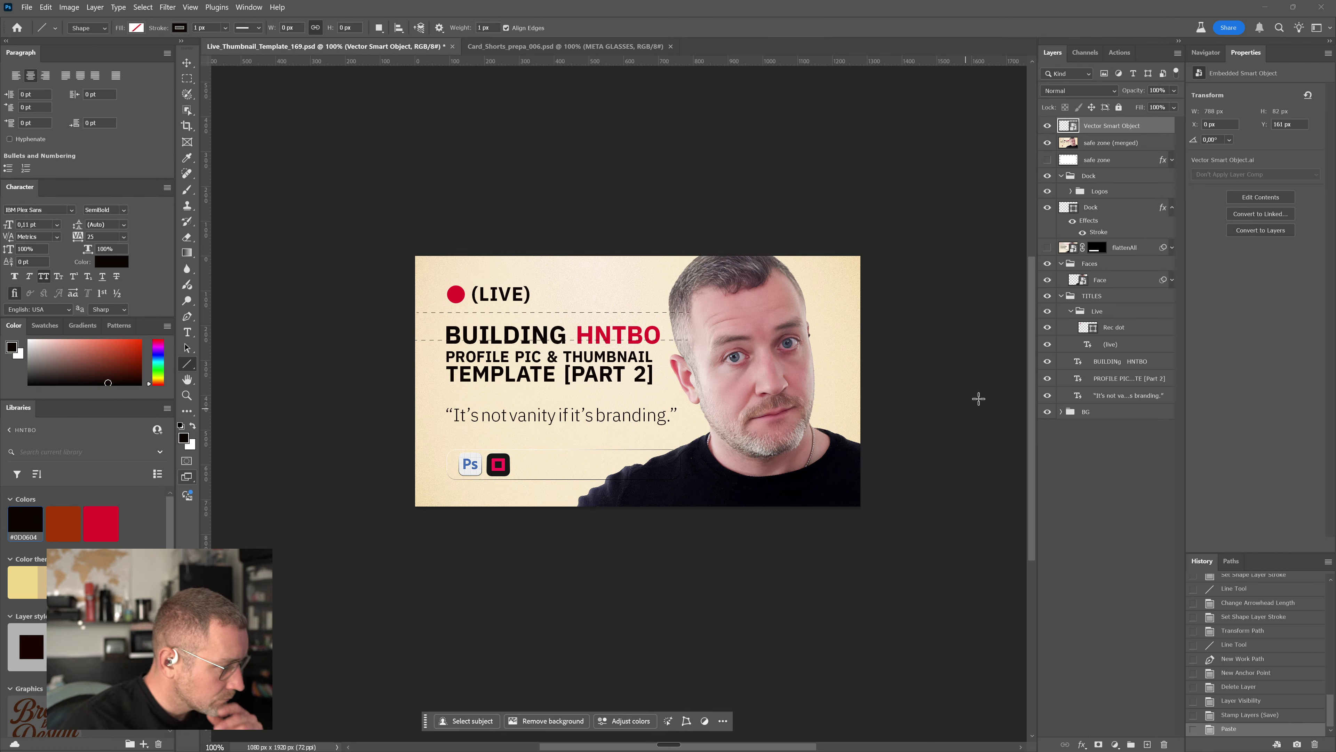
Move the Vector Smart Object layer directly beneath the BUILDING HNTBO text layer and hide the safe zone (merged) layer
drag(1092, 128, 1142, 371)
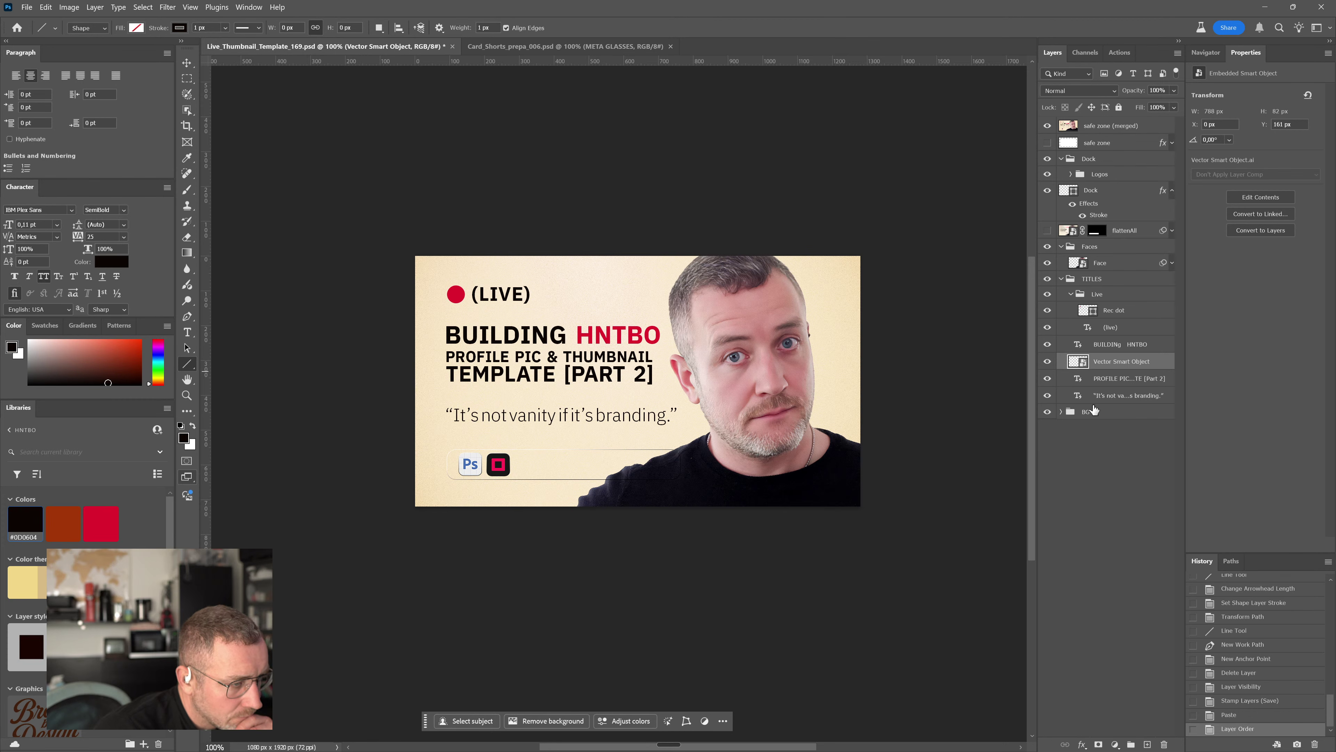
click(1048, 124)
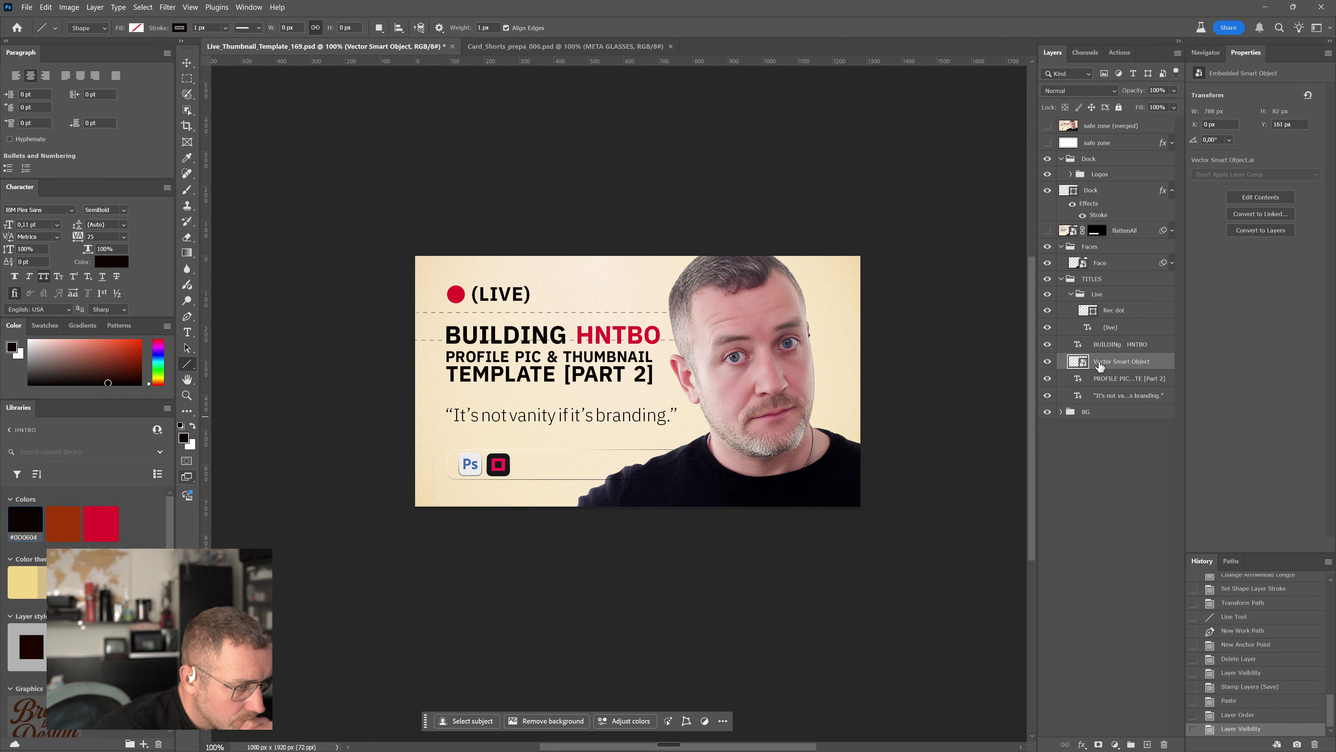
Nudge the BUILDING HNTBO title up to sit centred between the two dashed lines, toggling its visibility to check
ctrl+click(588, 340)
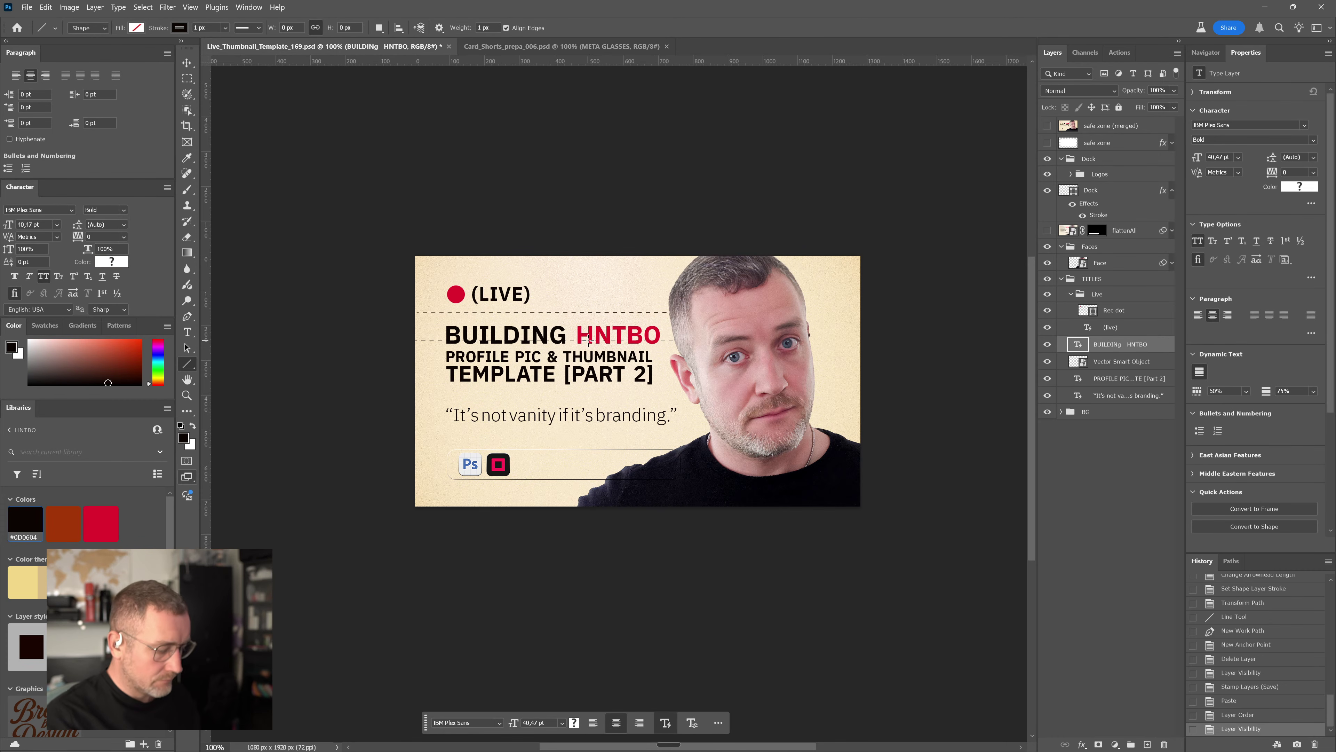
key(v)
key(shift+Up)
key(shift+Up)
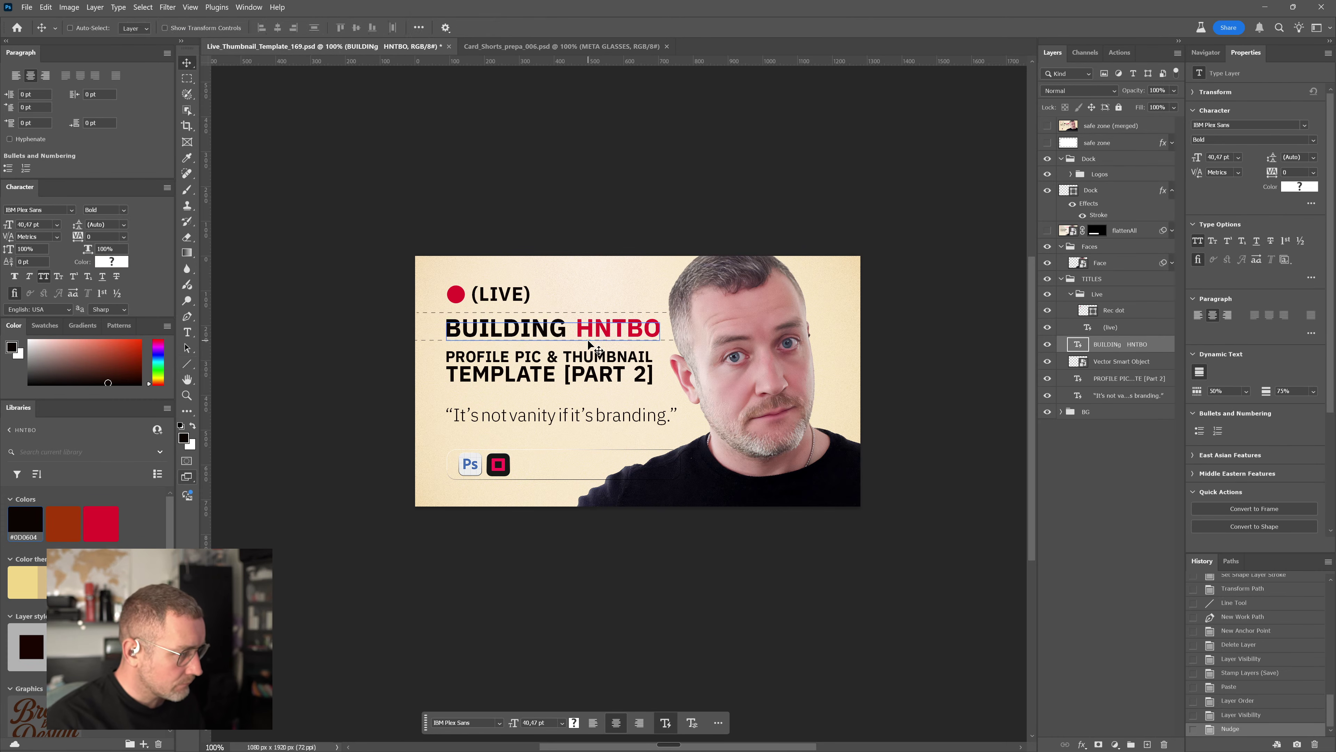
key(Up)
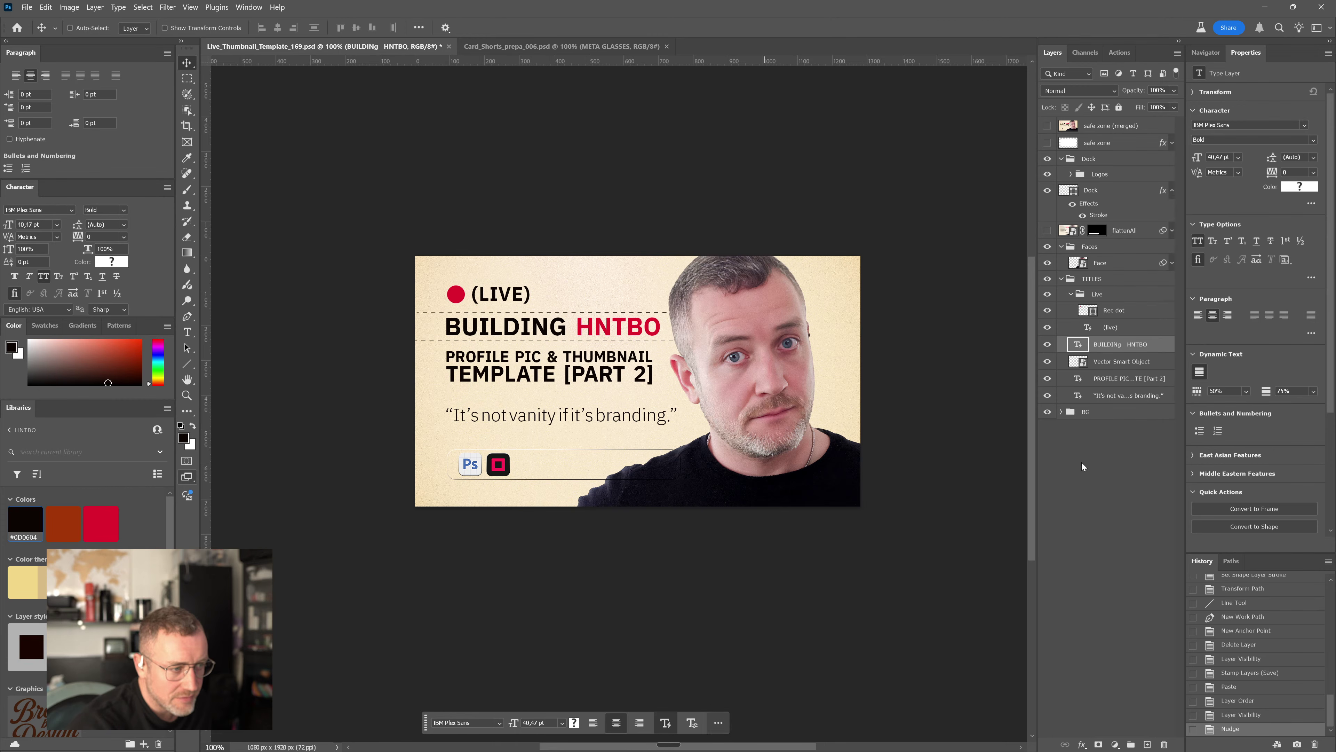
click(1047, 345)
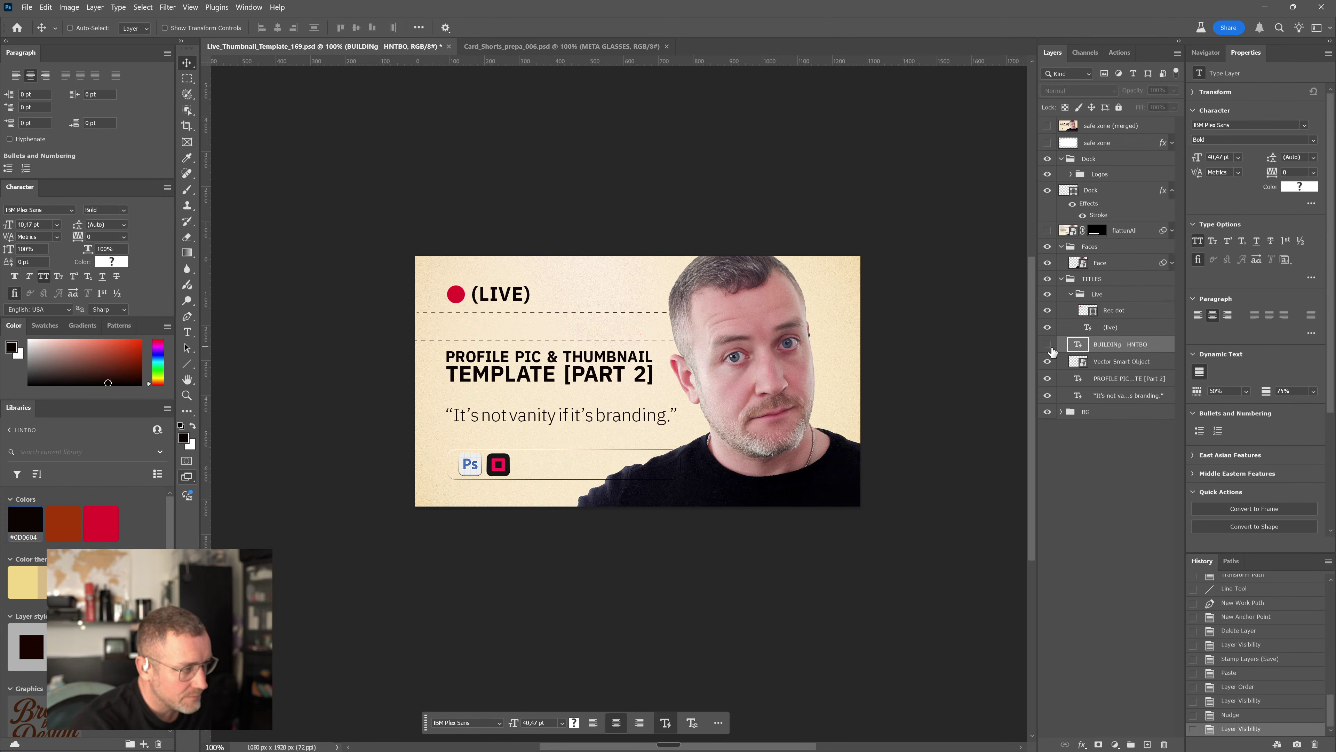
click(1047, 345)
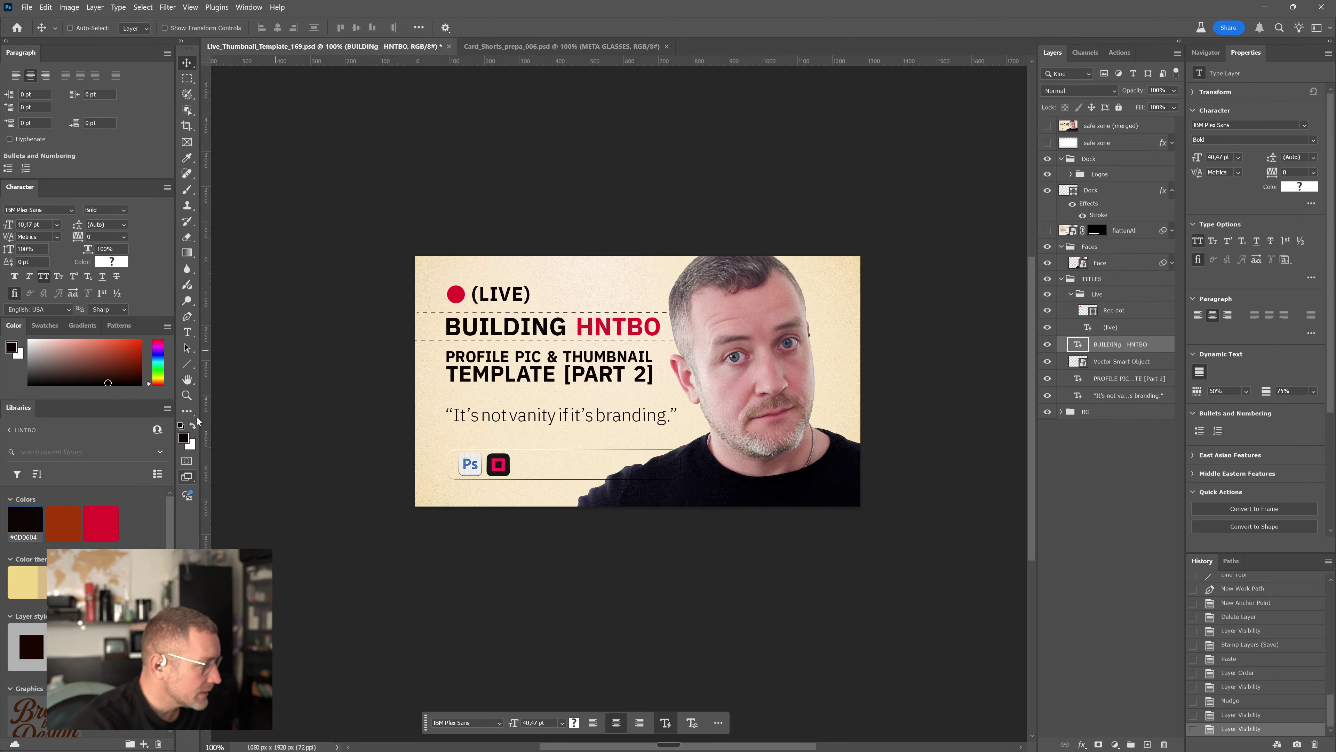
Draw an unfilled dashed rectangle about 901 × 81 px around the BUILDING HNTBO title, extending past the canvas's left edge and behind the face
click(187, 364)
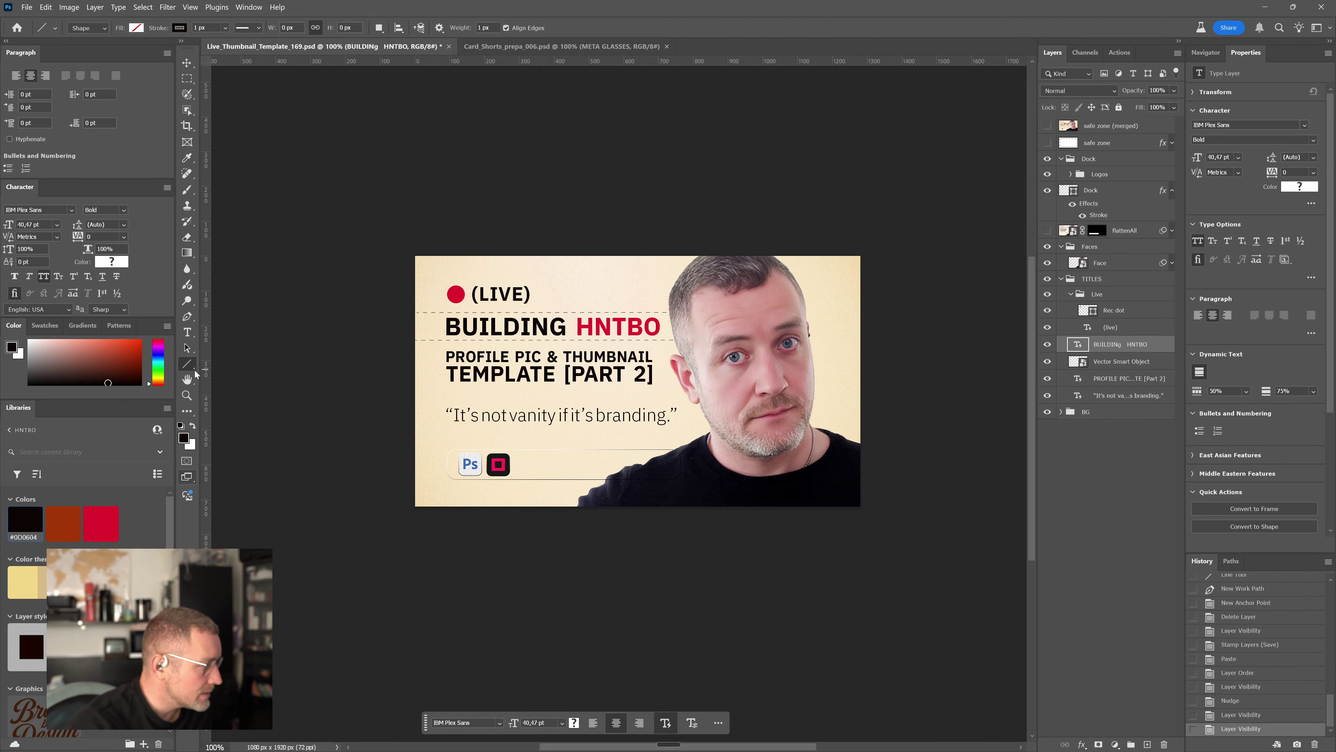
click(242, 364)
drag(393, 311, 696, 354)
drag(701, 341, 706, 340)
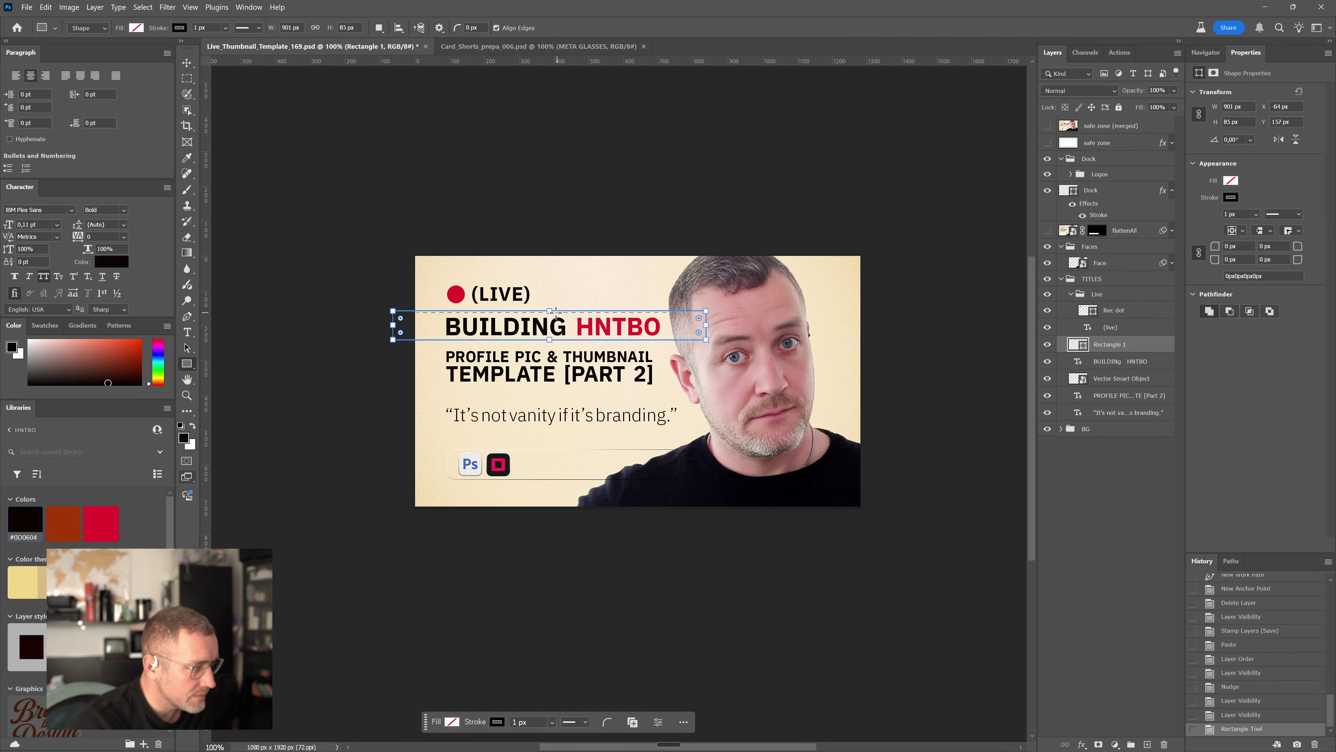
drag(550, 310, 550, 312)
click(251, 440)
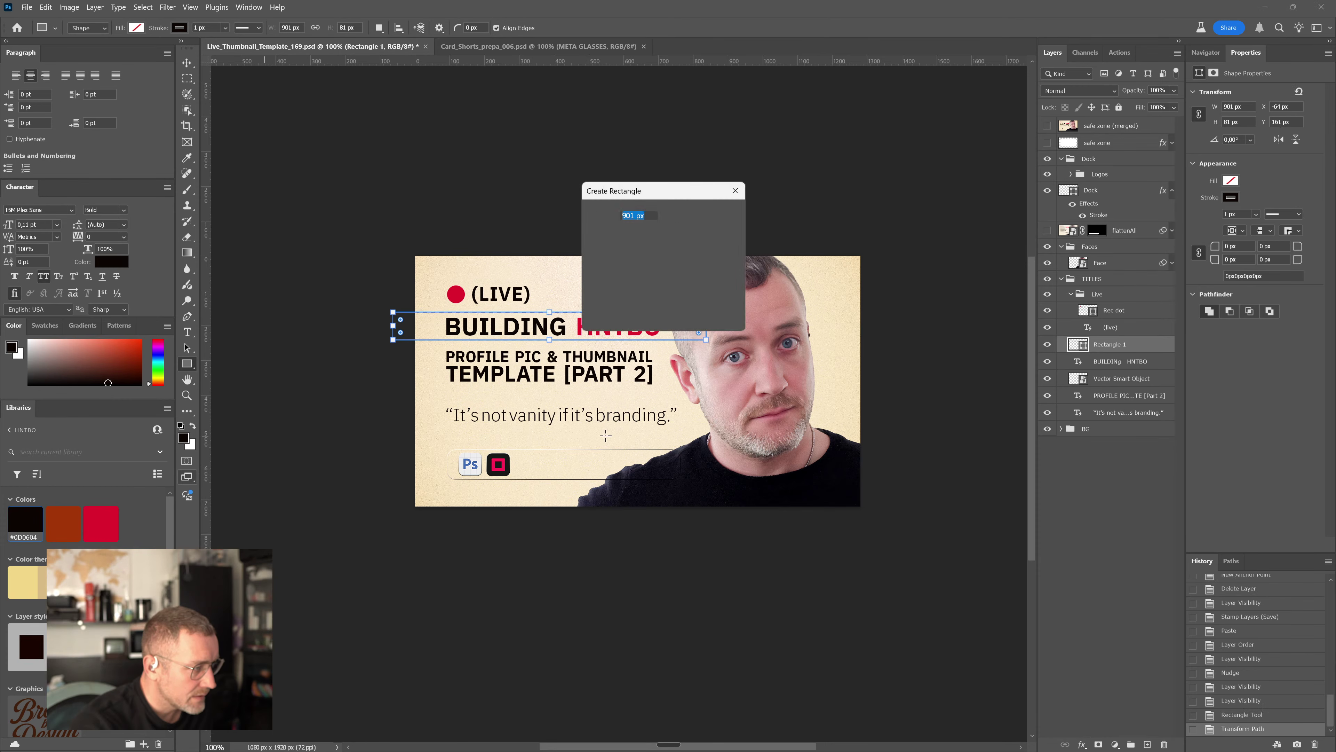
click(623, 313)
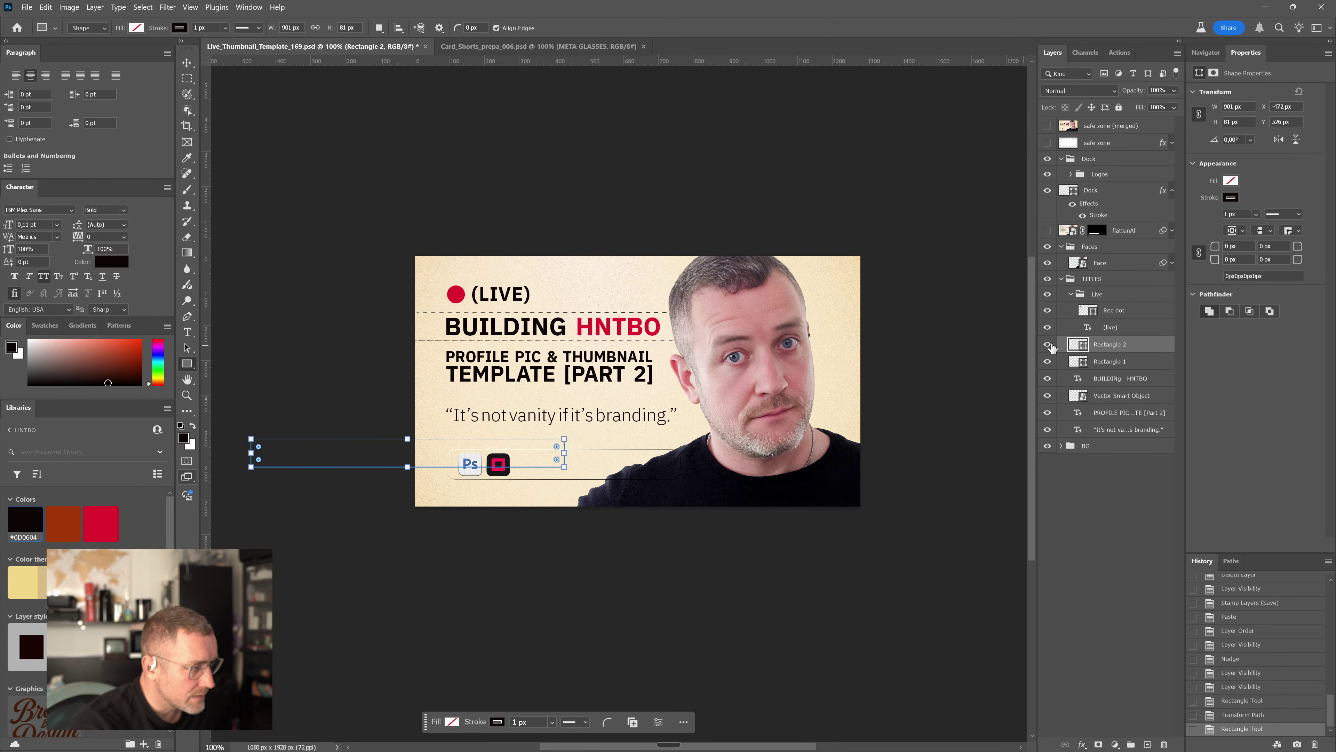
click(1047, 362)
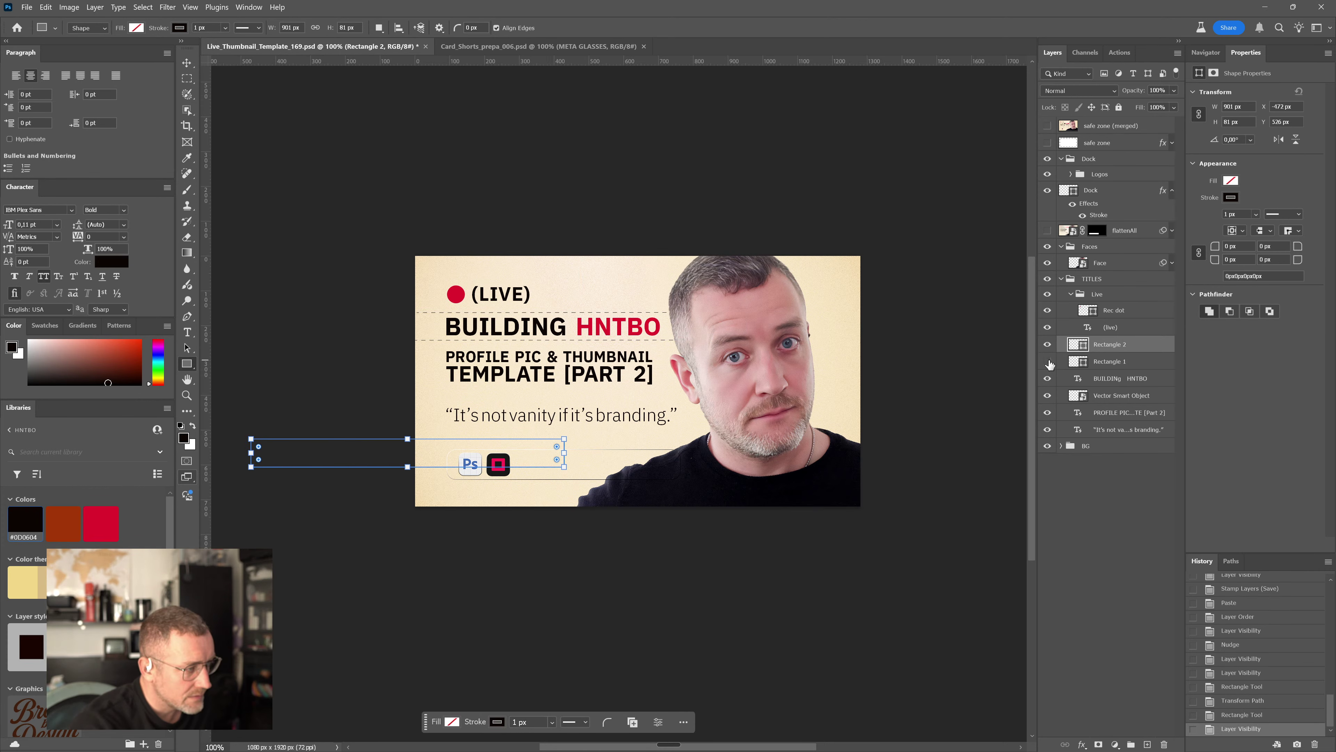
click(1109, 598)
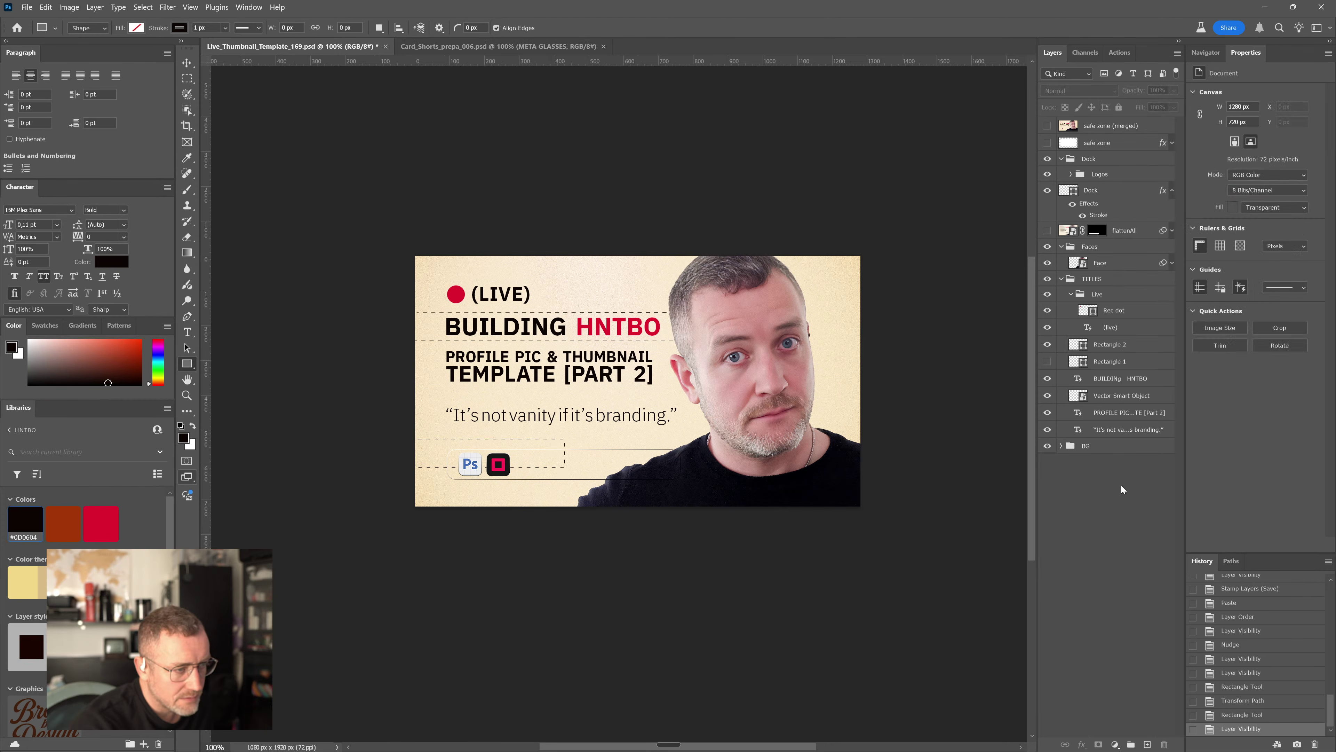
click(1047, 345)
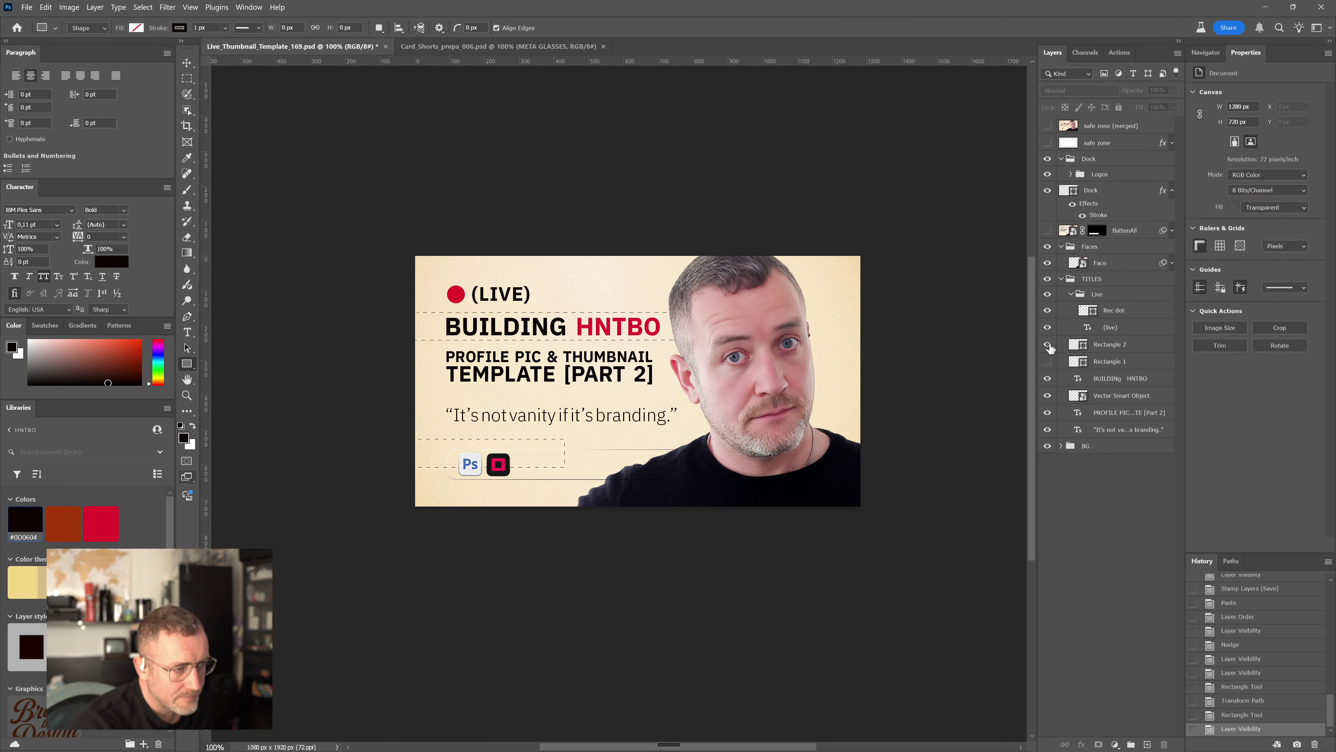
click(1047, 345)
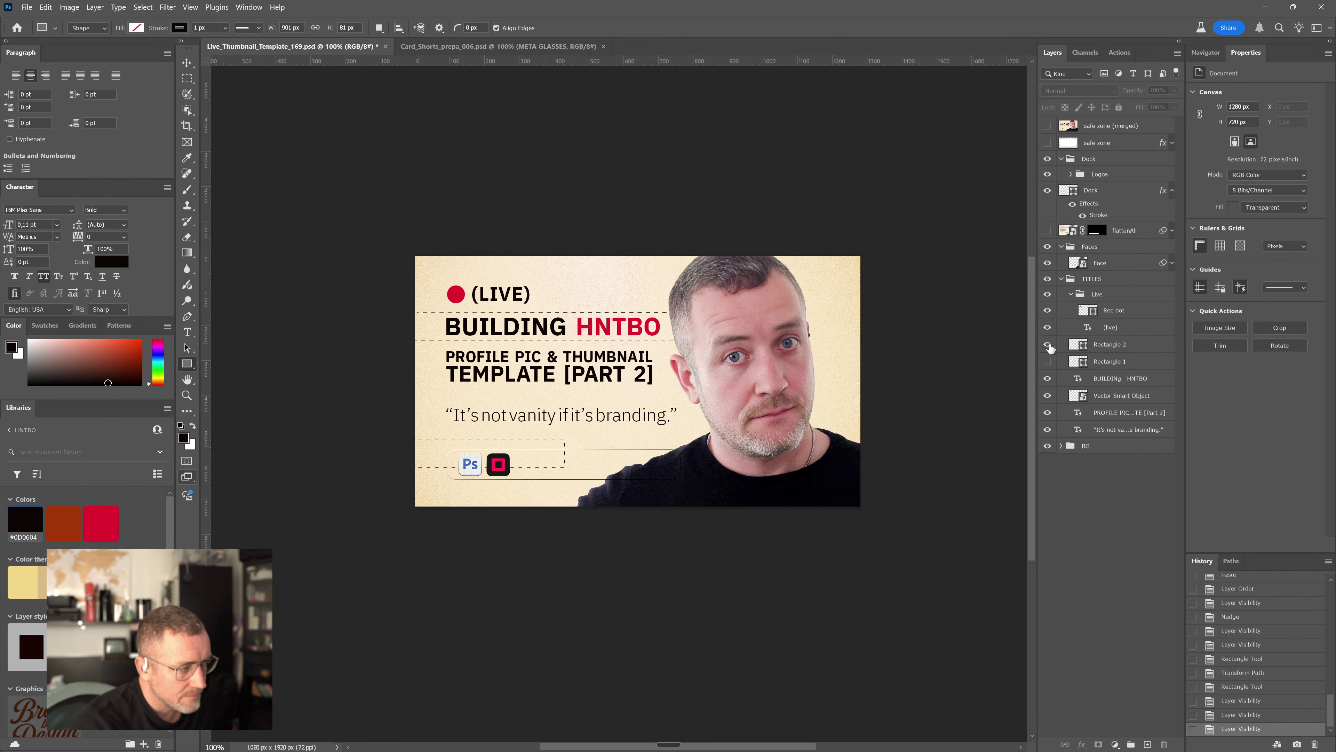
click(1114, 345)
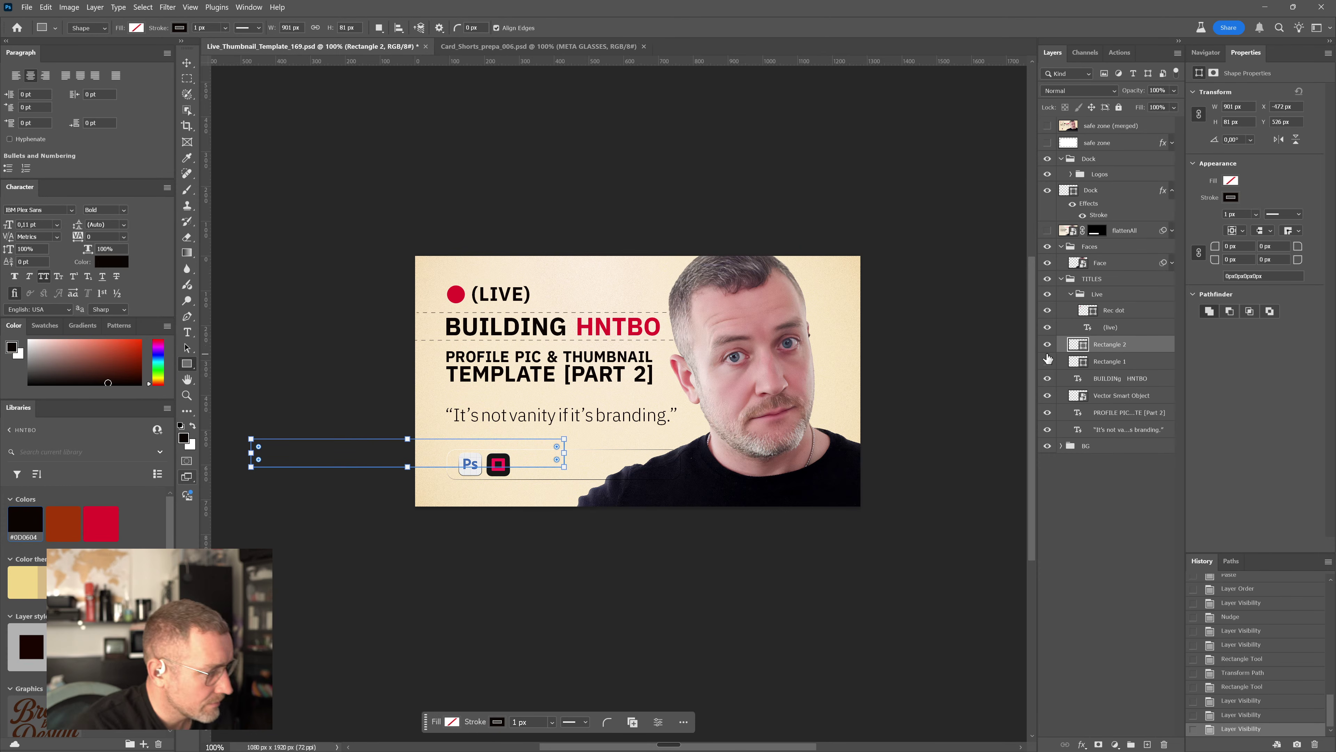
click(1048, 361)
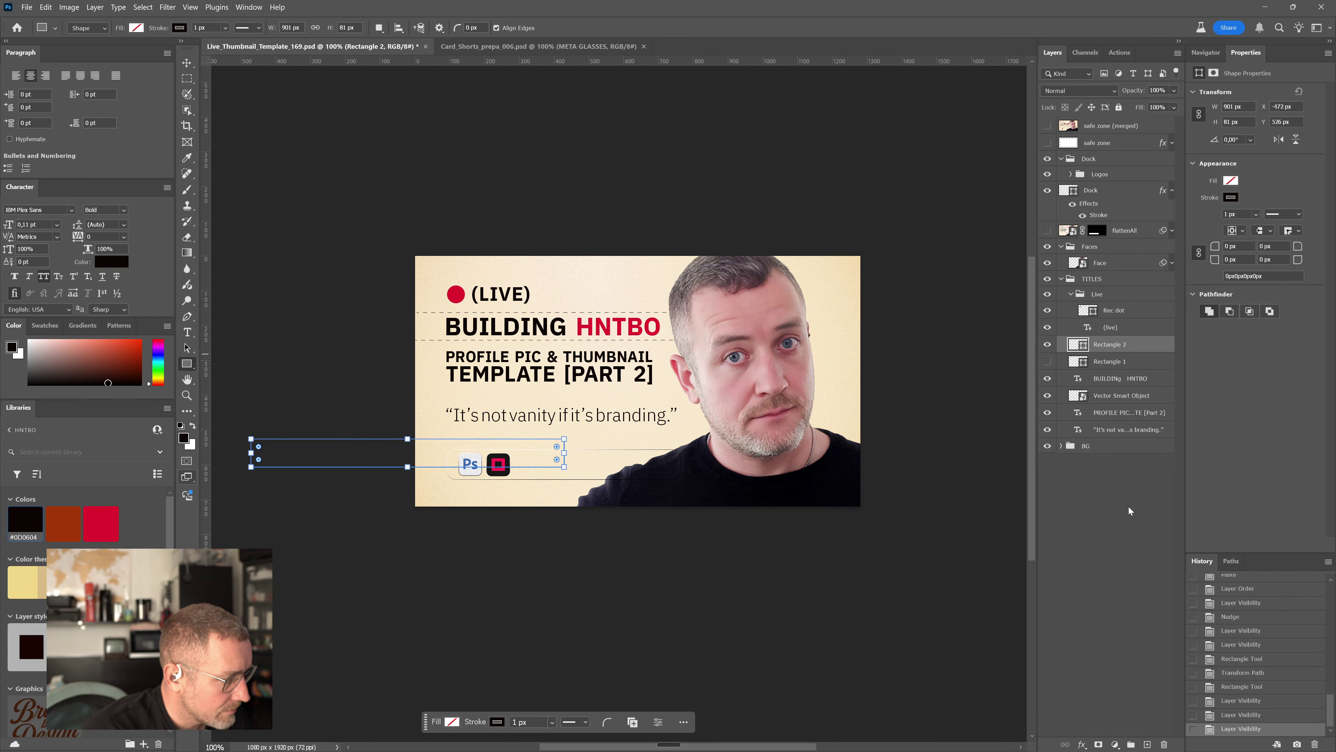
click(1129, 509)
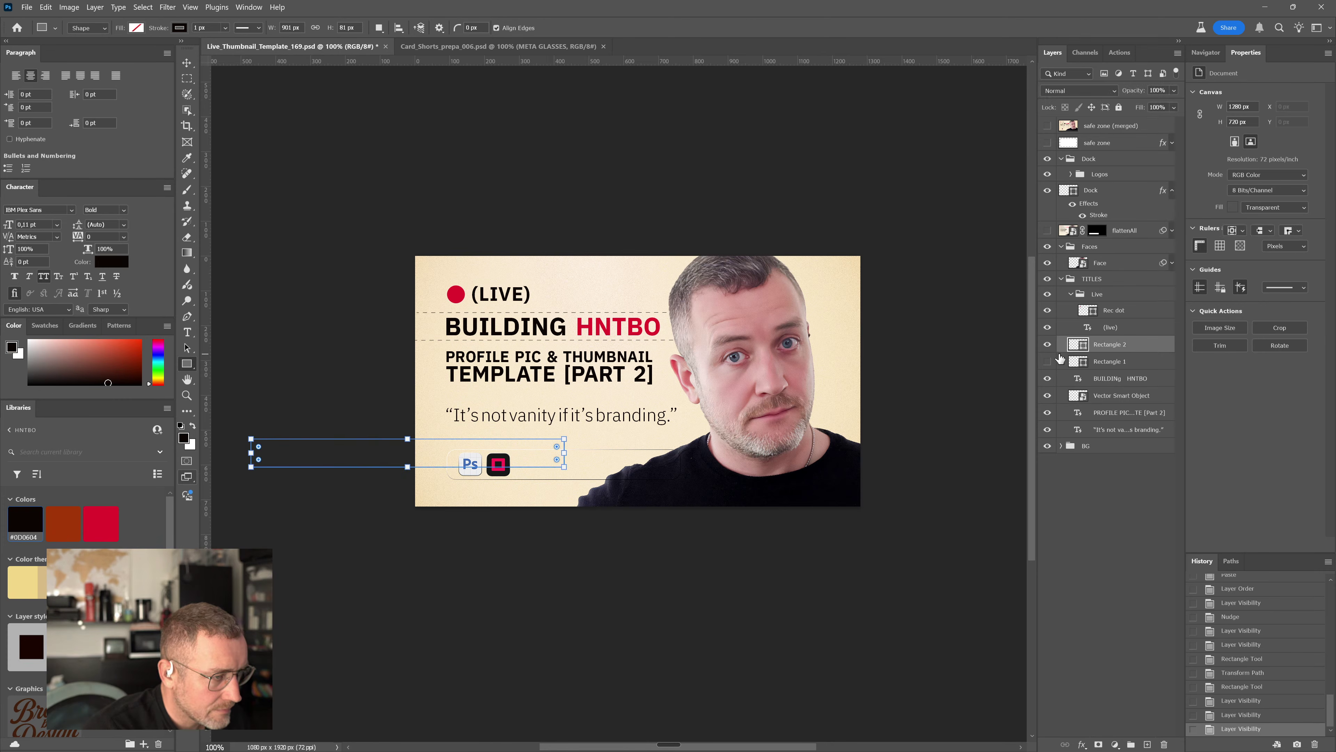
key(Delete)
click(1048, 361)
click(1048, 344)
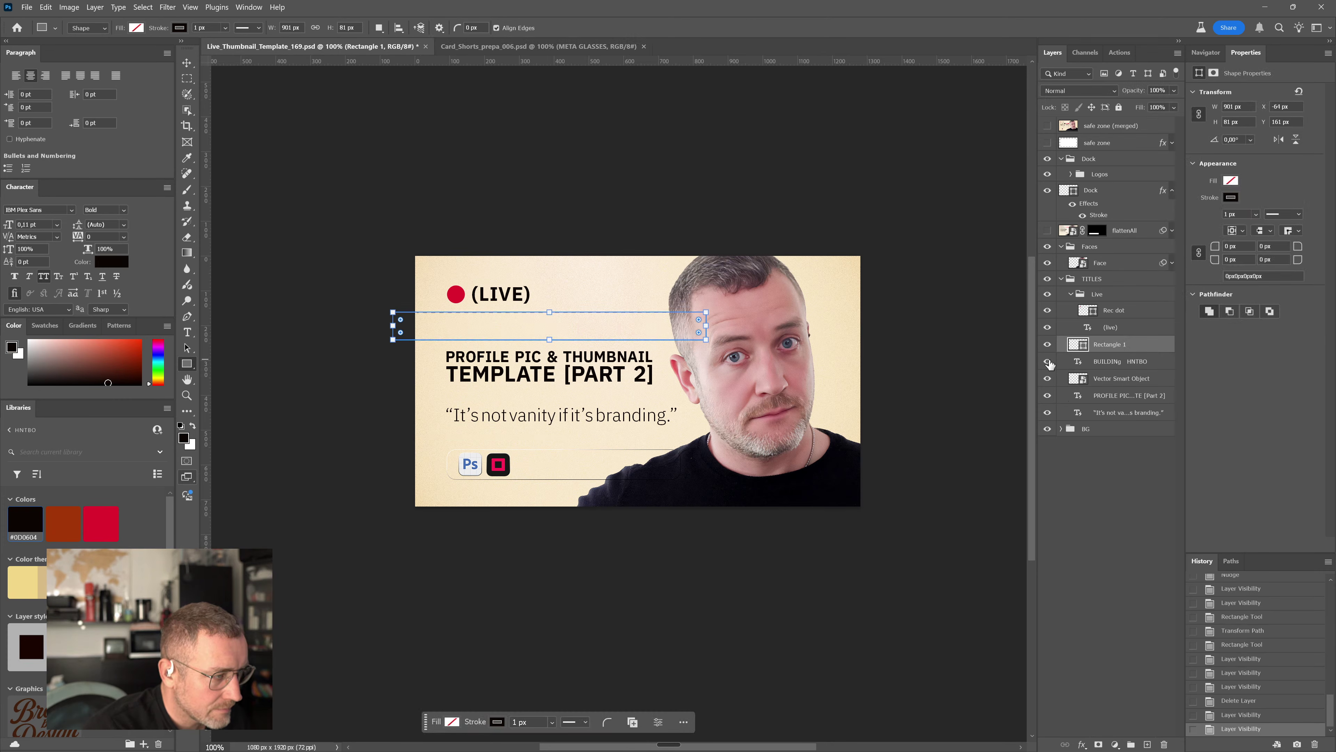
click(1047, 361)
click(1100, 497)
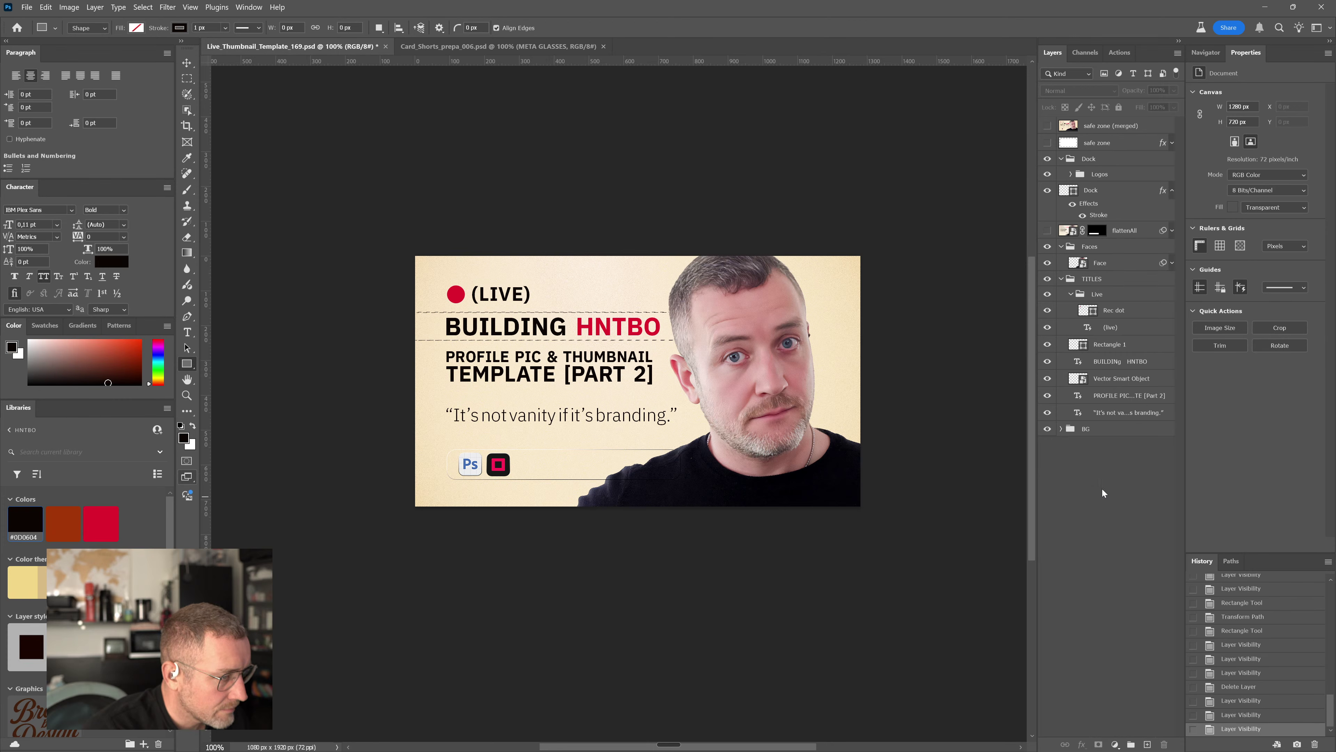
Hide the Vector Smart Object layer that holds the pasted dashed lines
click(1047, 378)
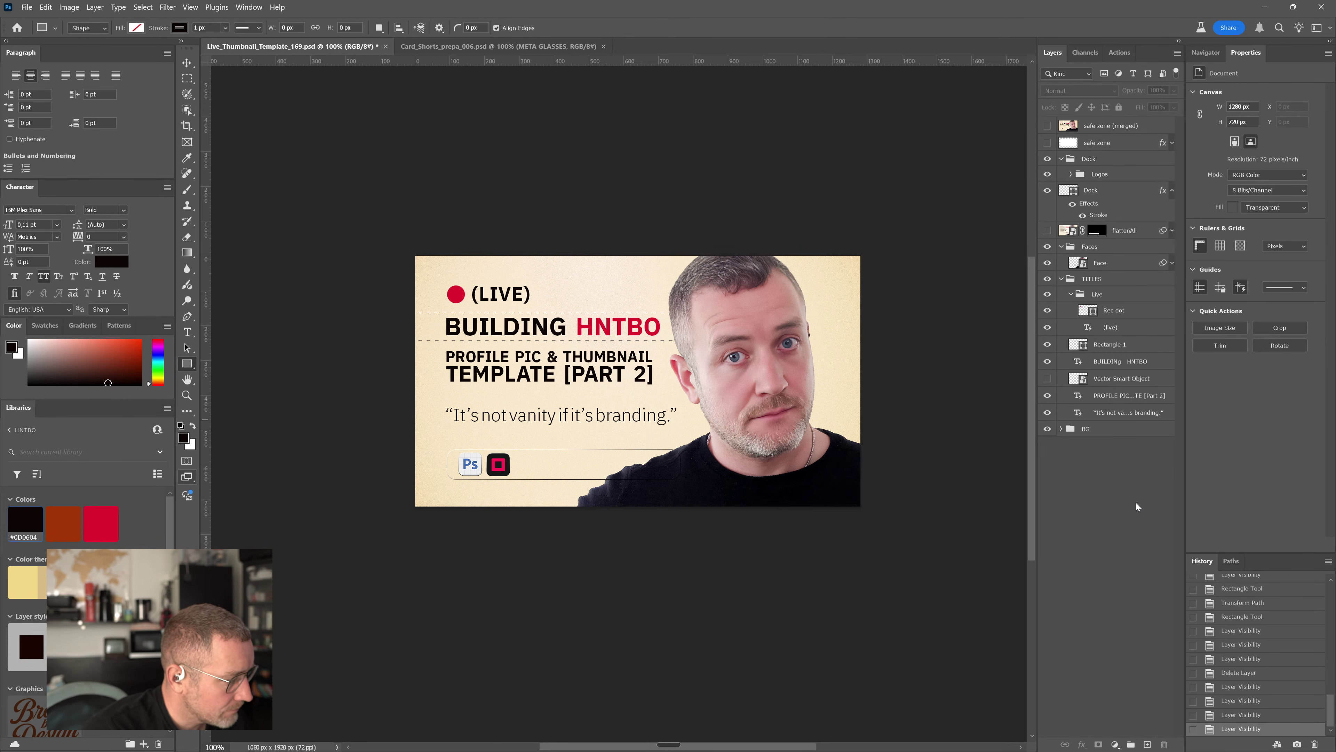
click(1159, 350)
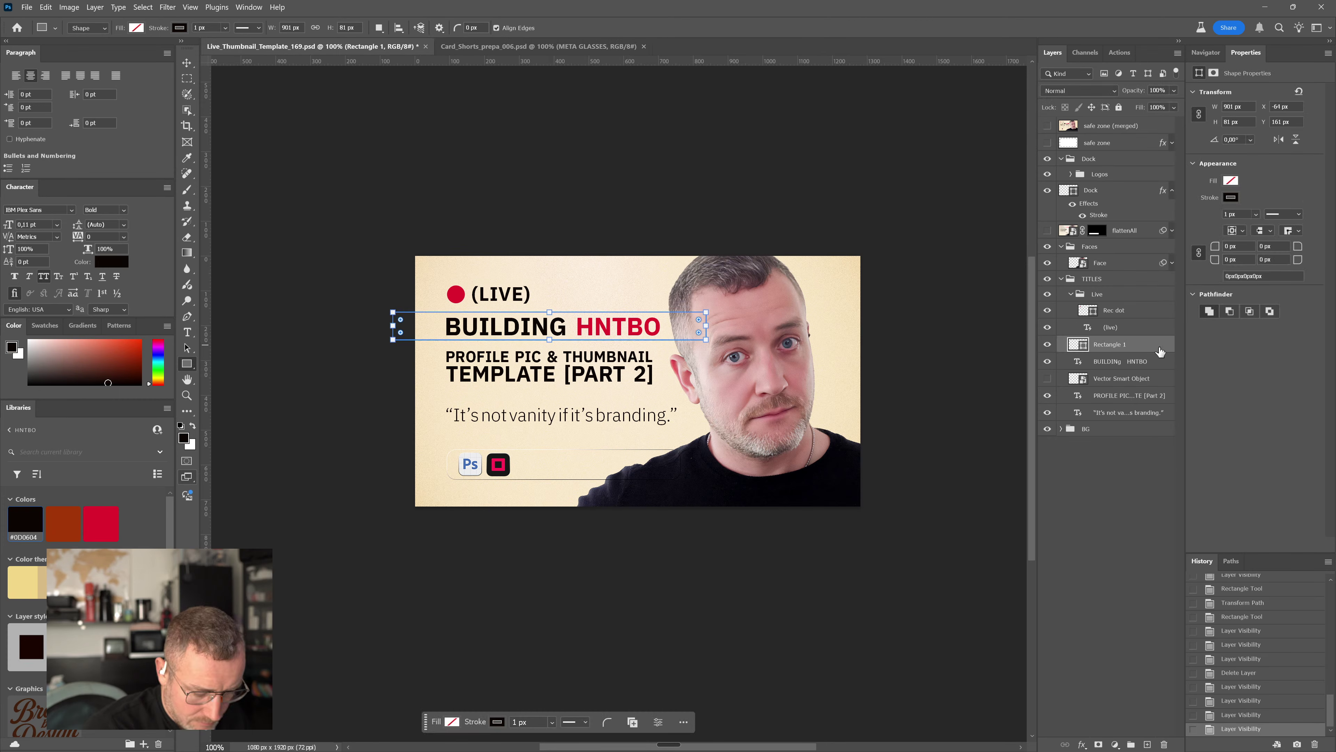
click(1148, 494)
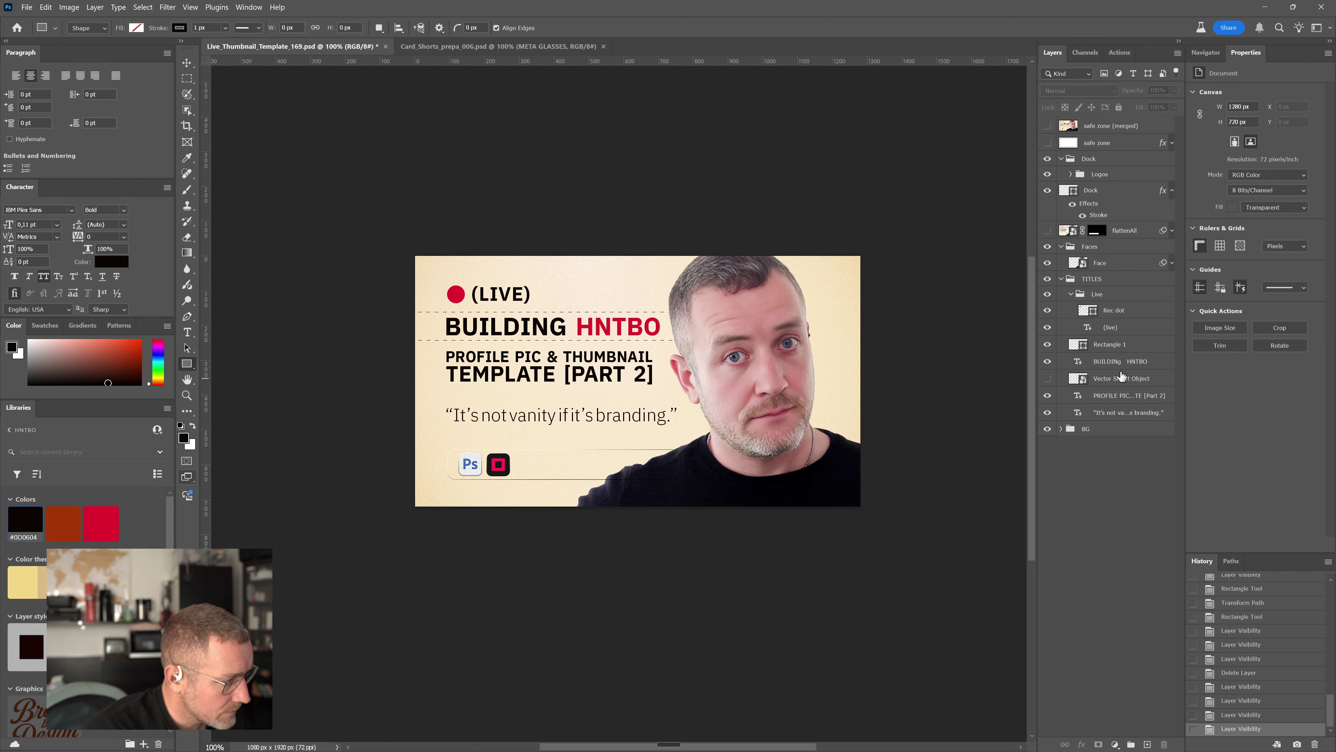
Rename the Rectangle 1 layer as "Dashed rectangle"
double_click(1108, 345)
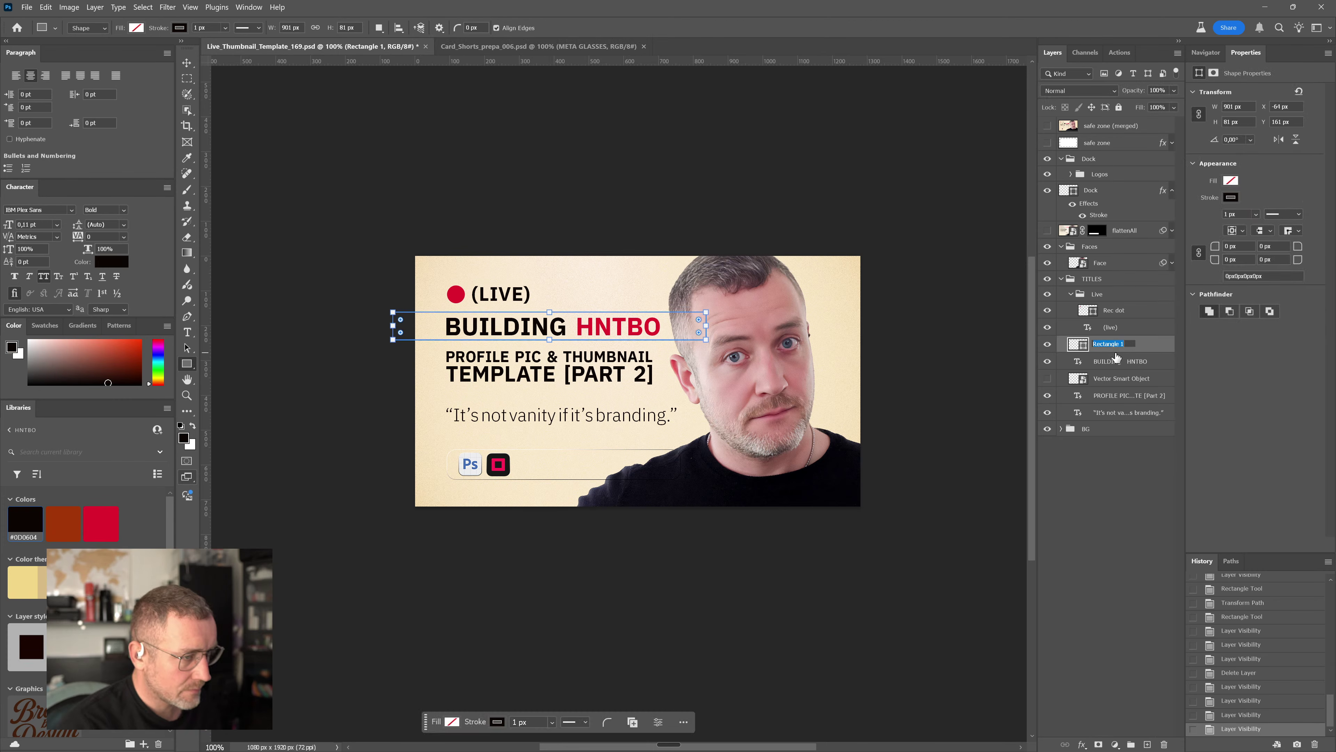
text(Dashed rectang)
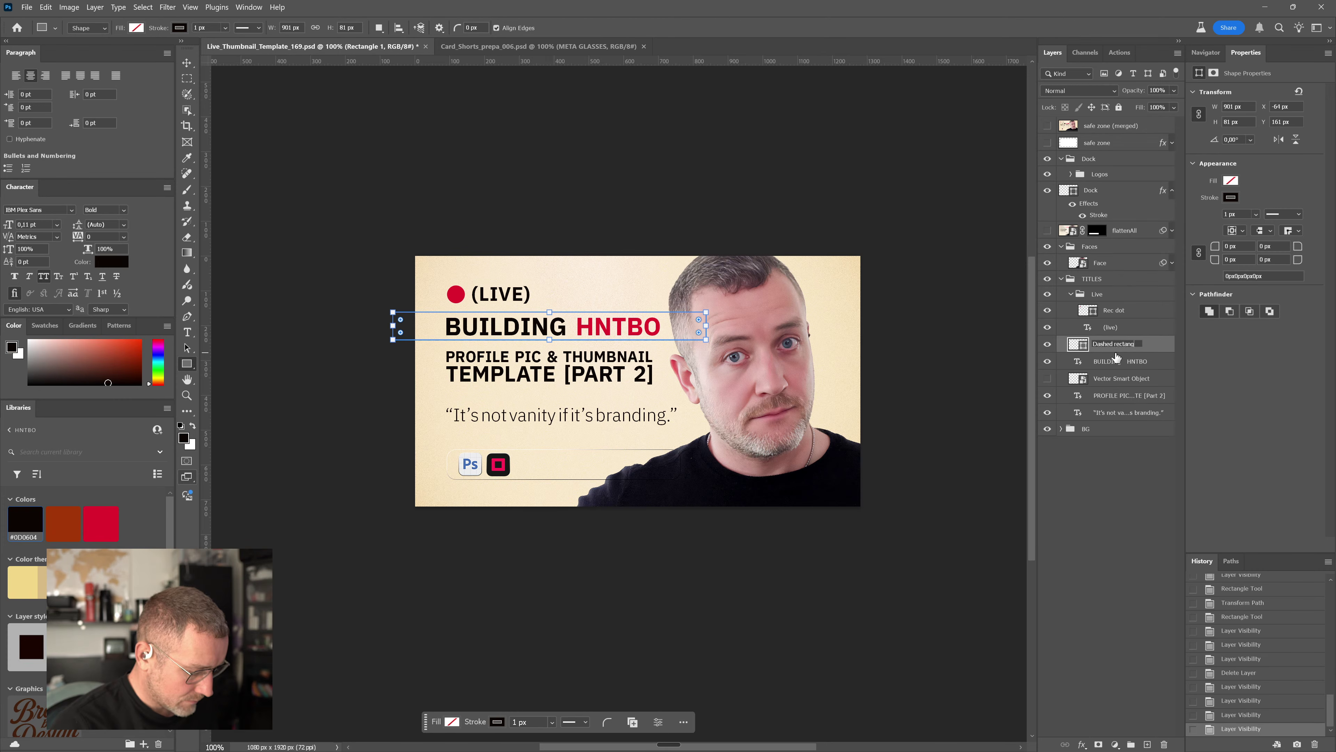
text(le)
key(Return)
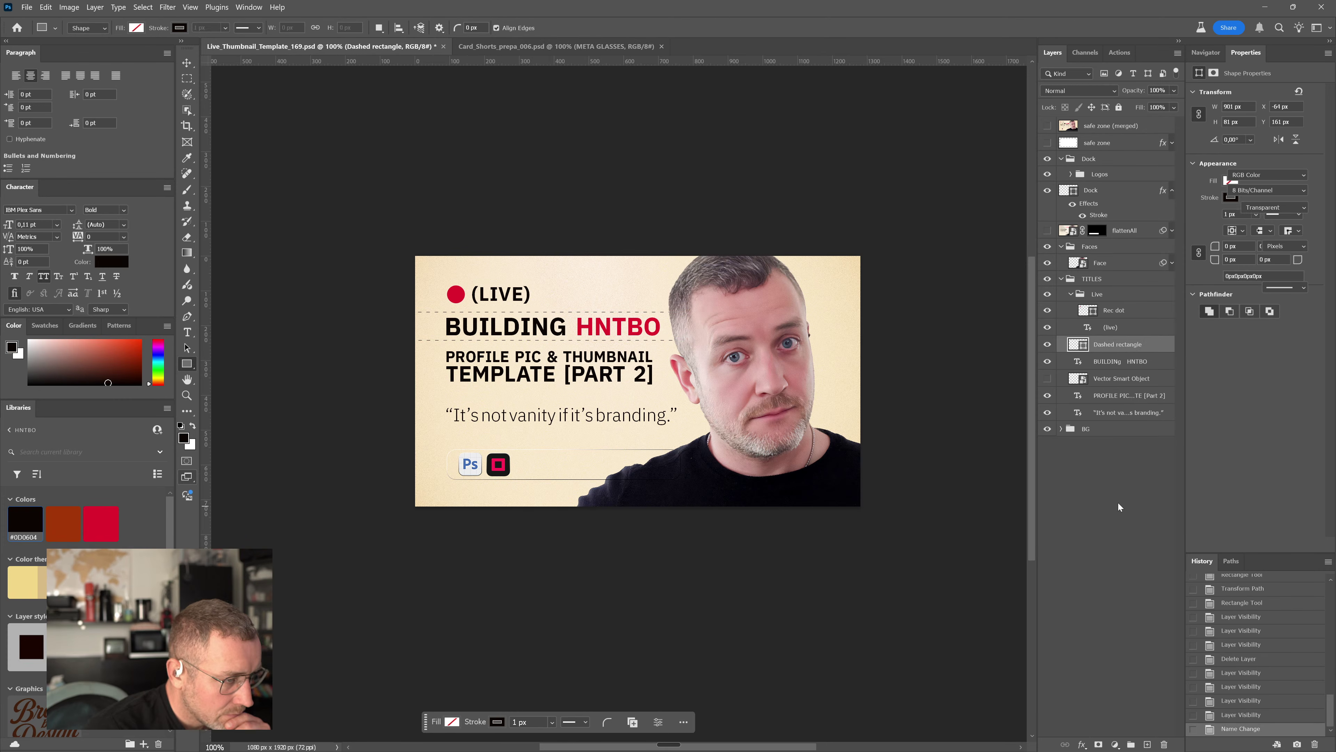
click(1117, 504)
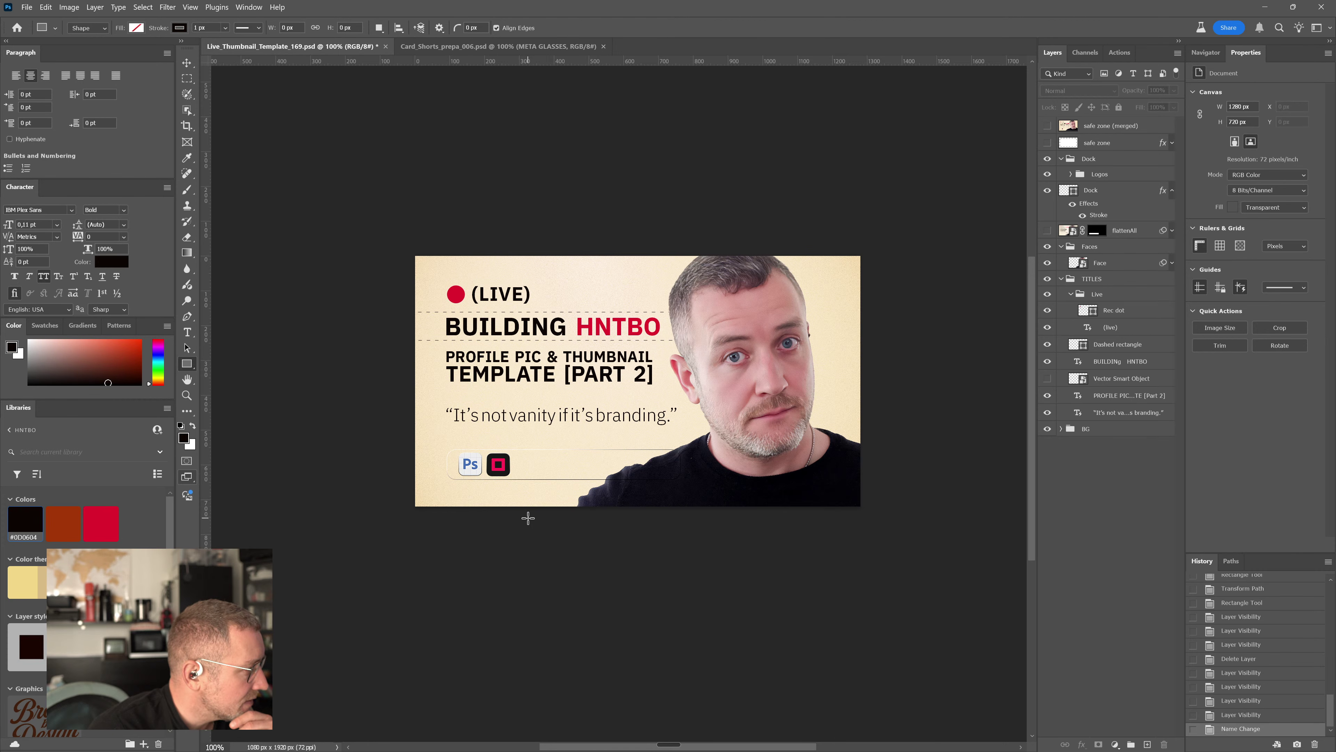
key(ctrl+s)
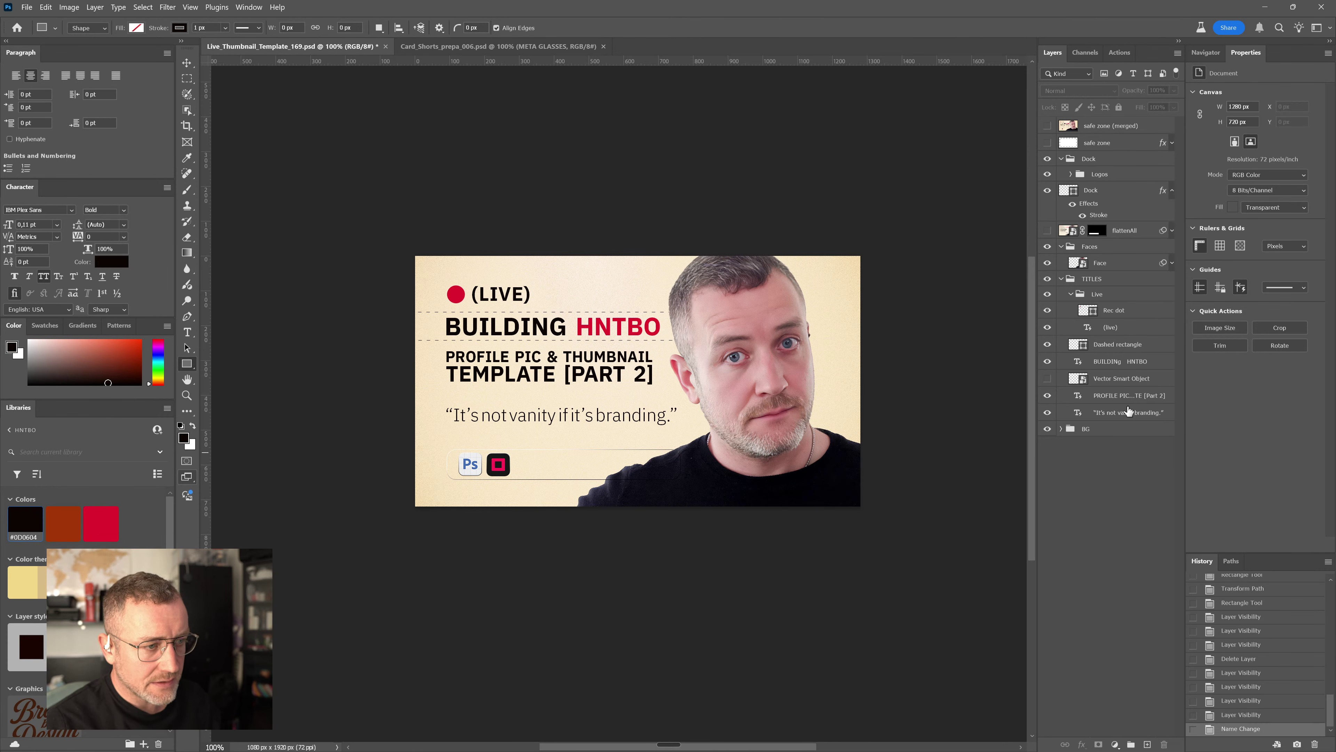
Set the dash length of the Dashed rectangle's stroke to 17
click(1131, 346)
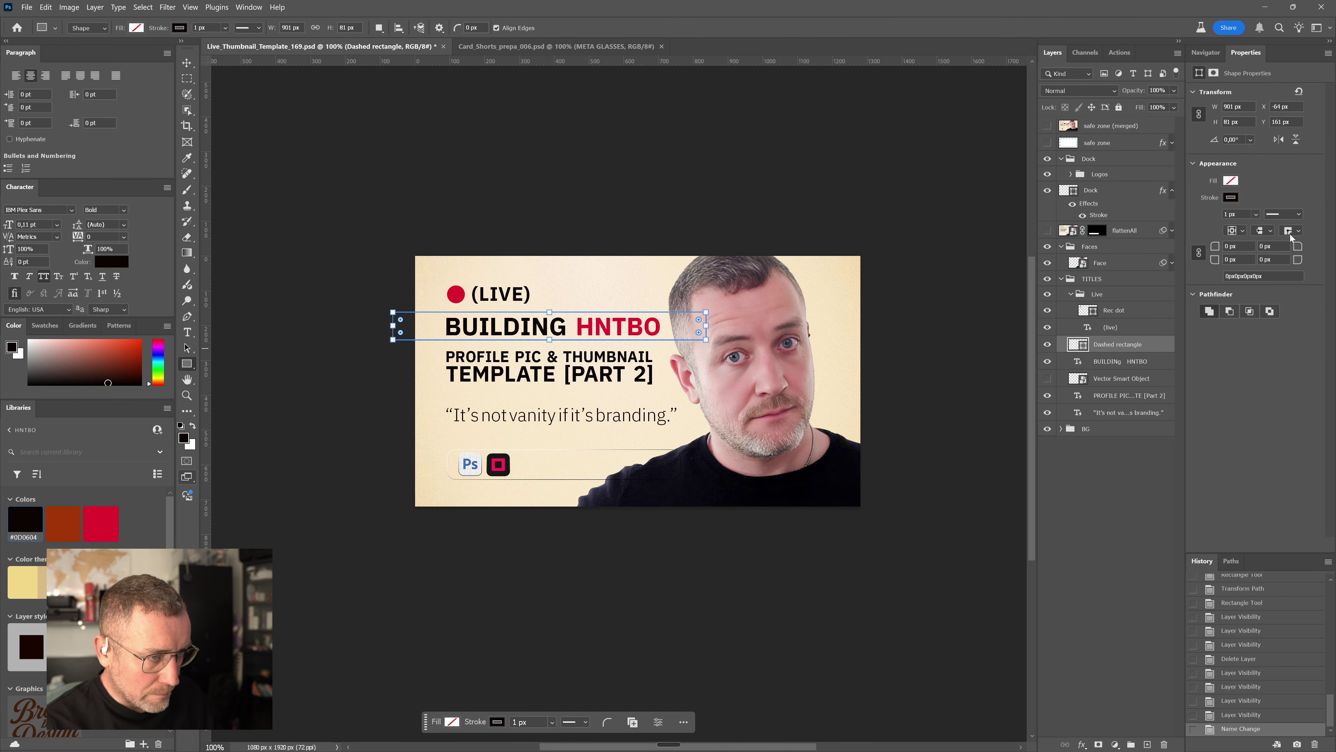
click(1298, 214)
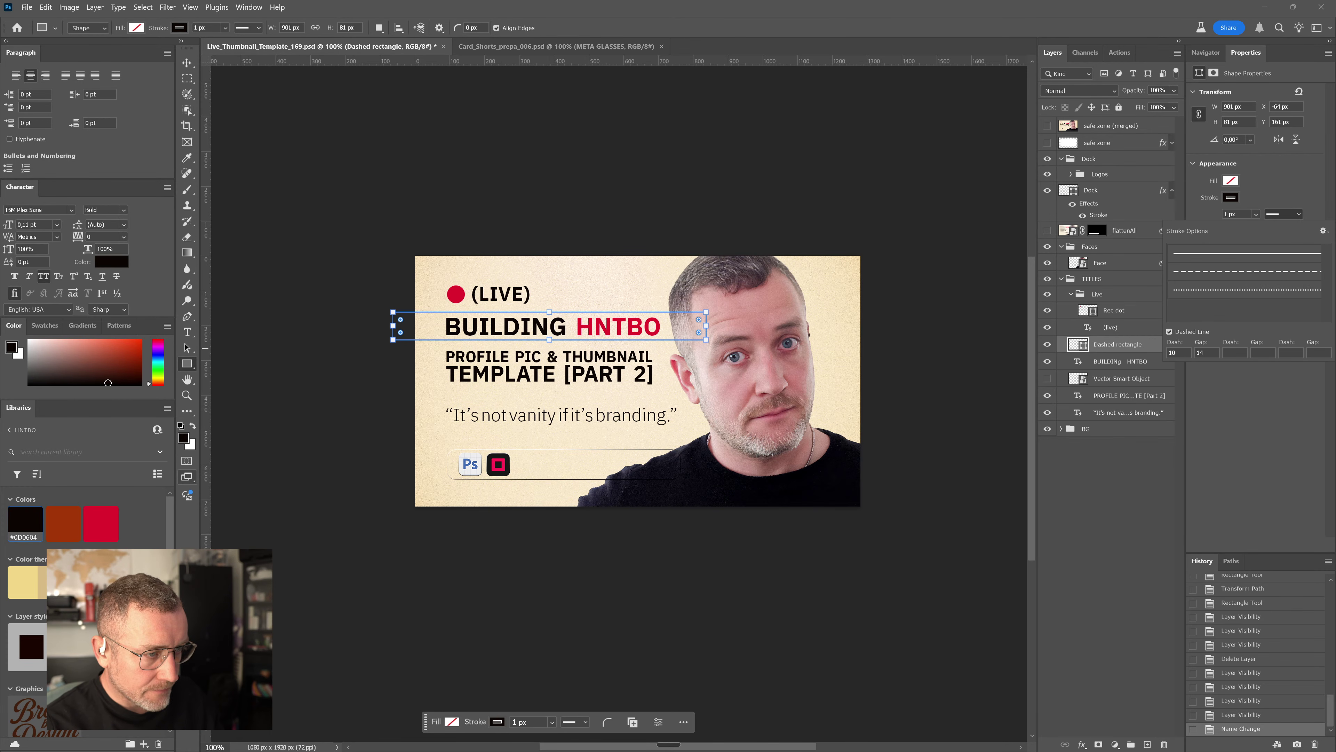
click(1178, 352)
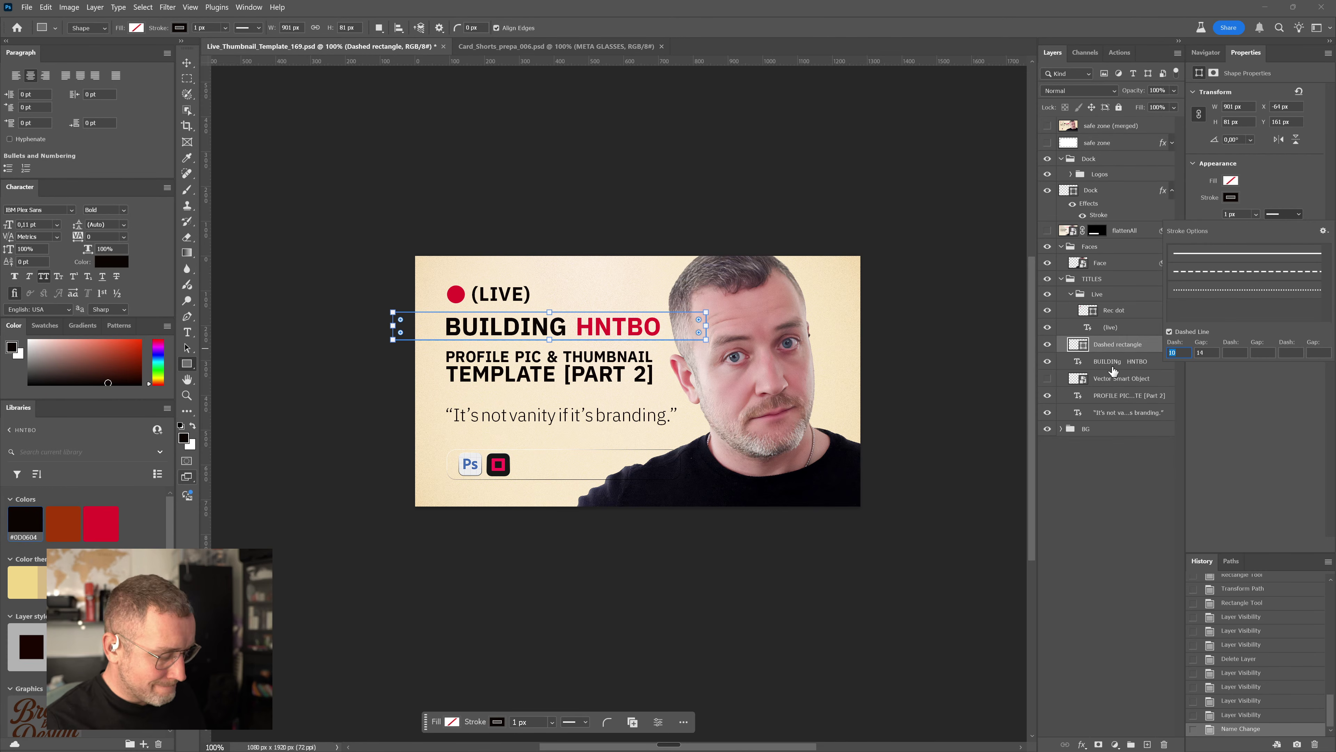
text(17)
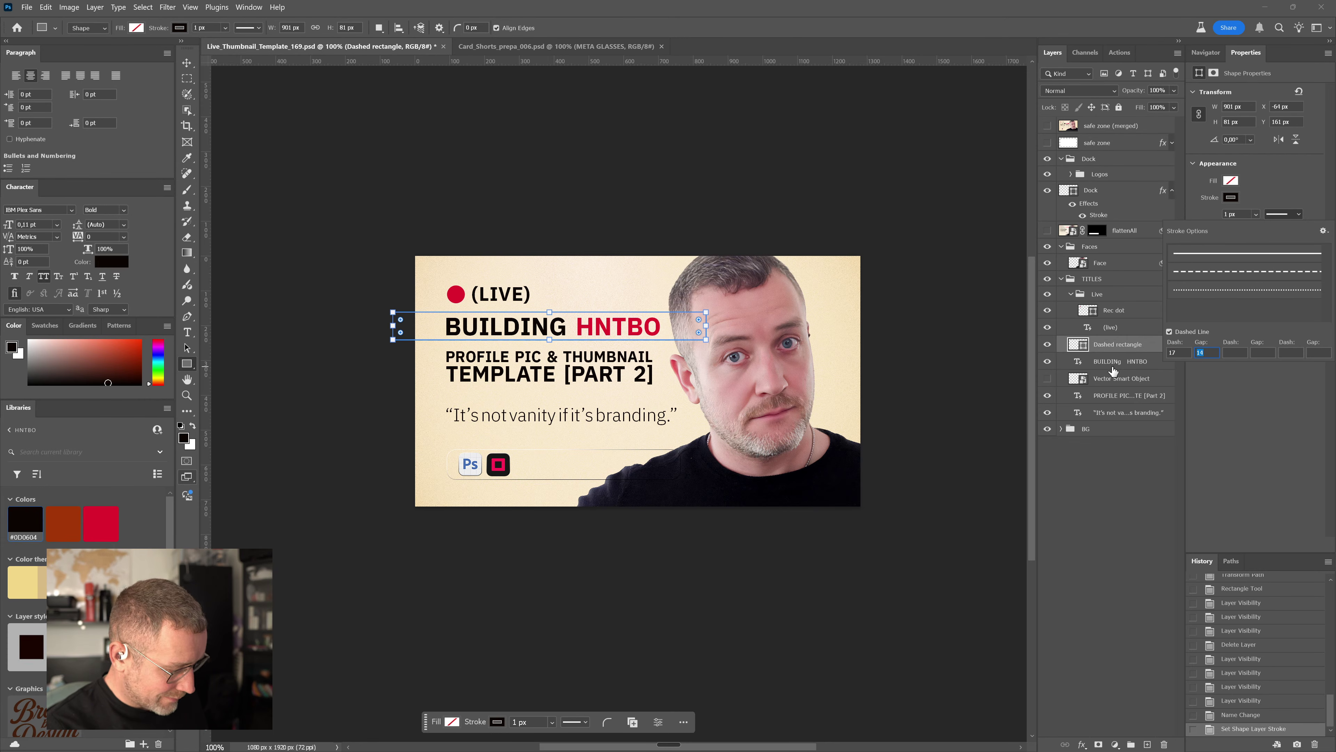
key(Return)
key(Return)
click(1164, 601)
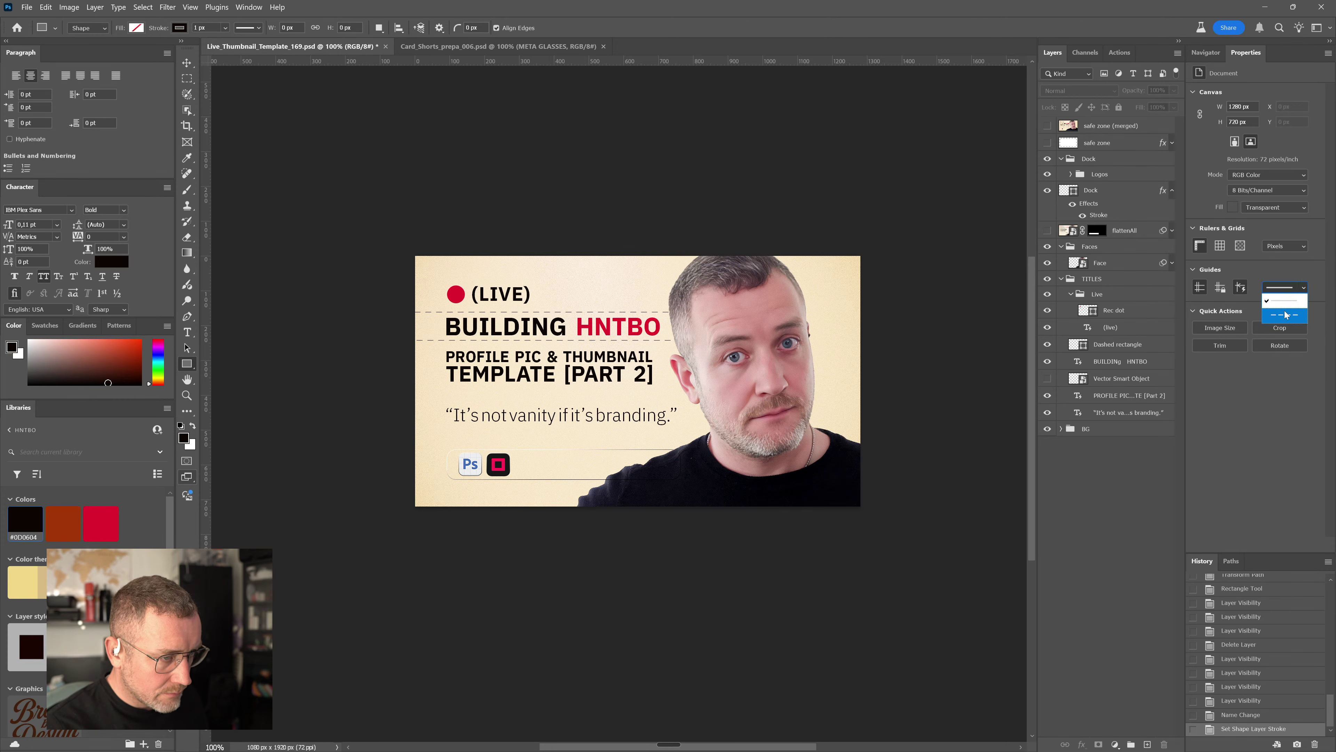
Set both the dash and gap lengths of the Dashed rectangle's stroke to 15
click(1282, 298)
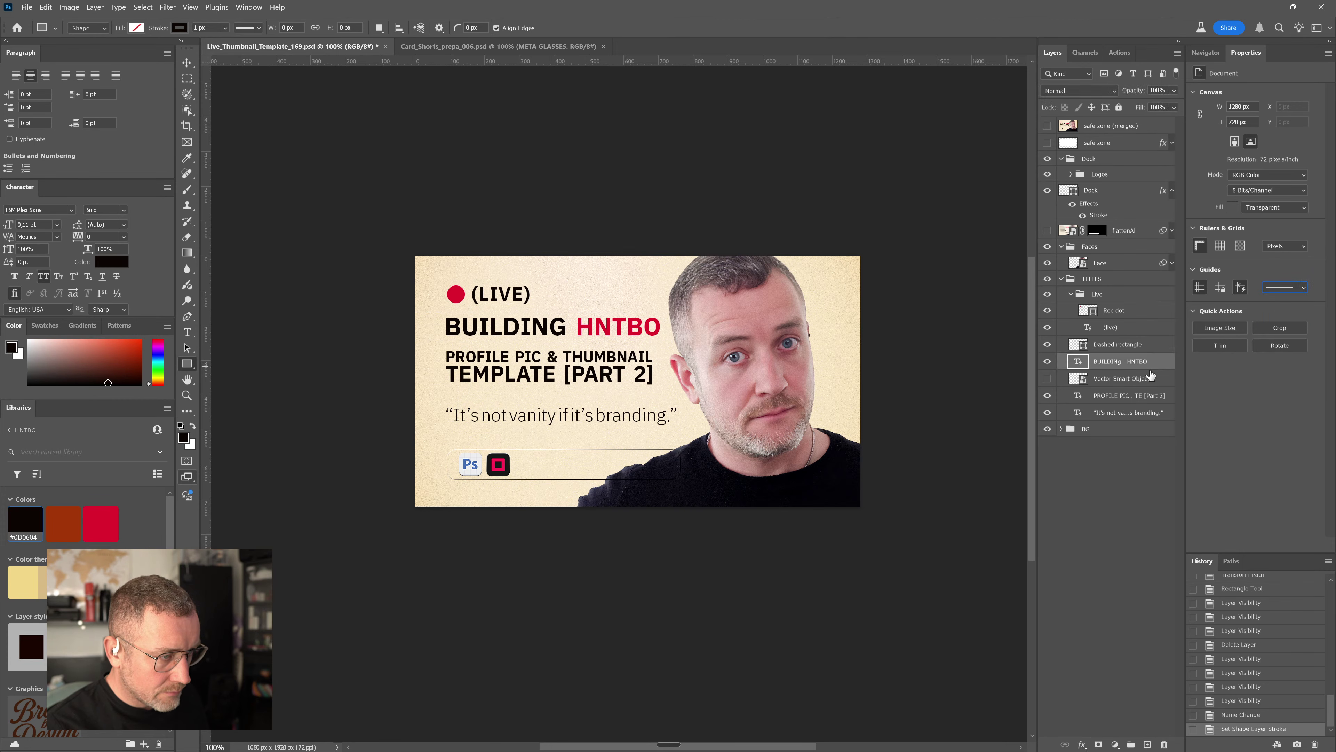
click(1133, 345)
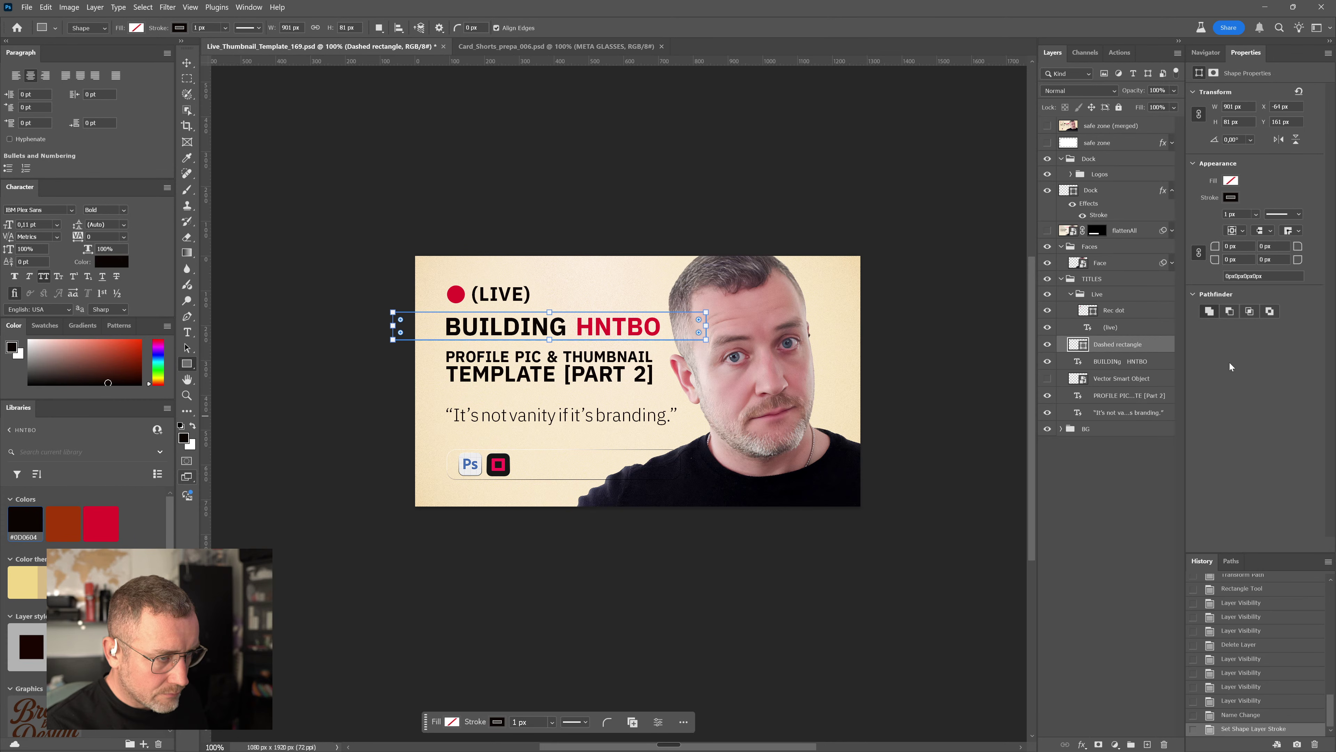
click(1283, 214)
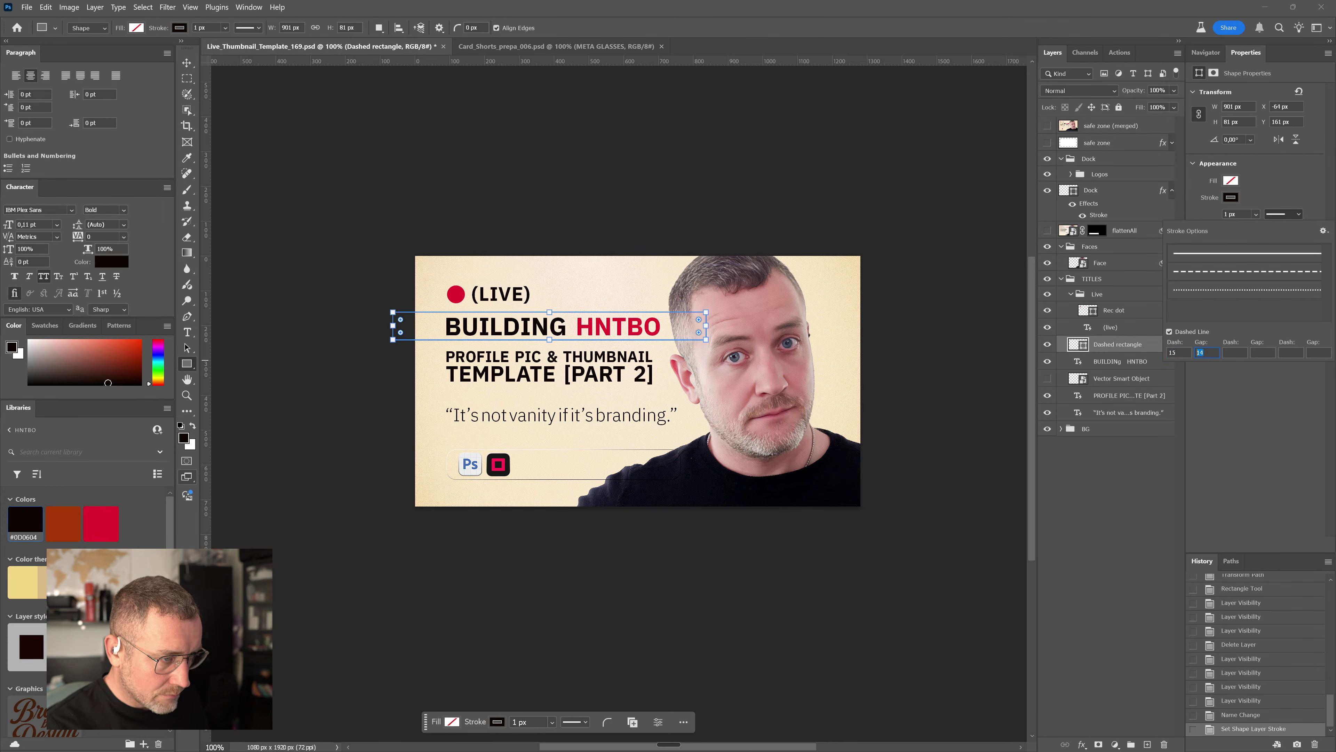
click(1254, 454)
click(1139, 537)
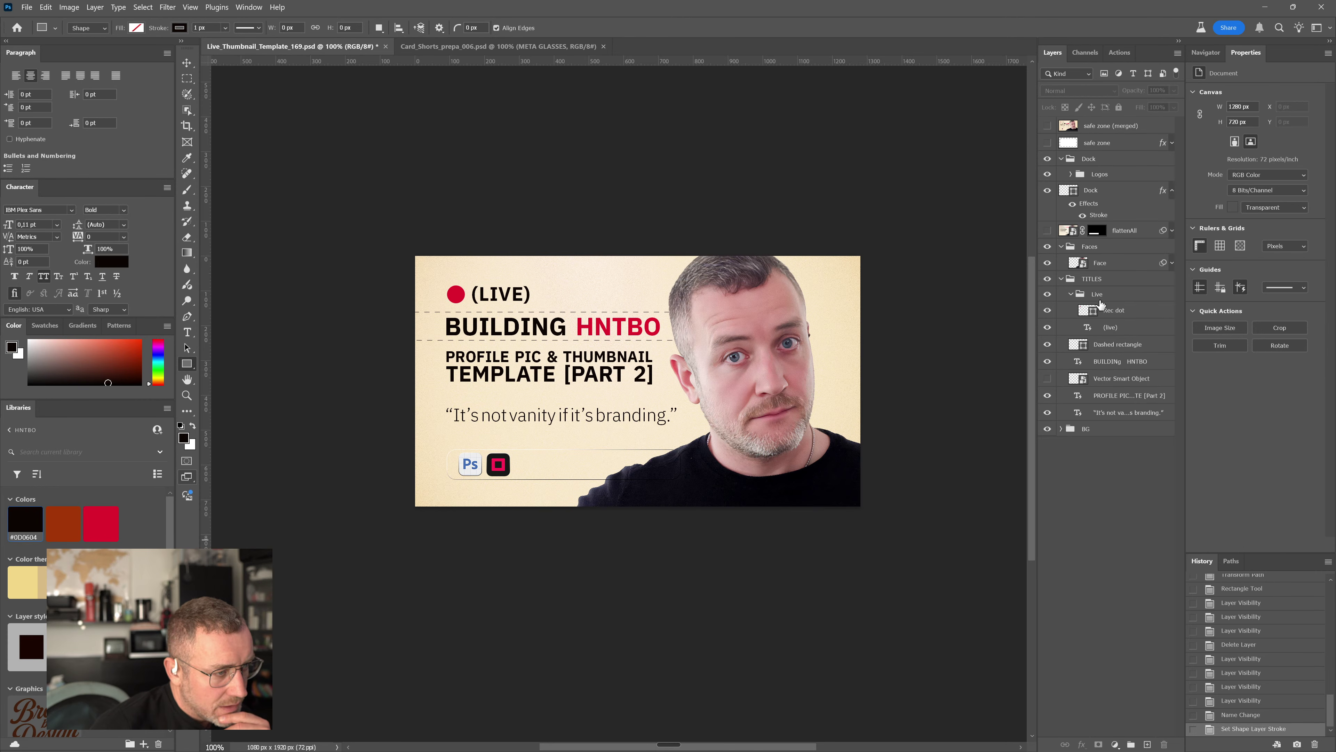
Set the stroke width of the Dashed rectangle to 1,5 px
click(1124, 330)
click(1128, 310)
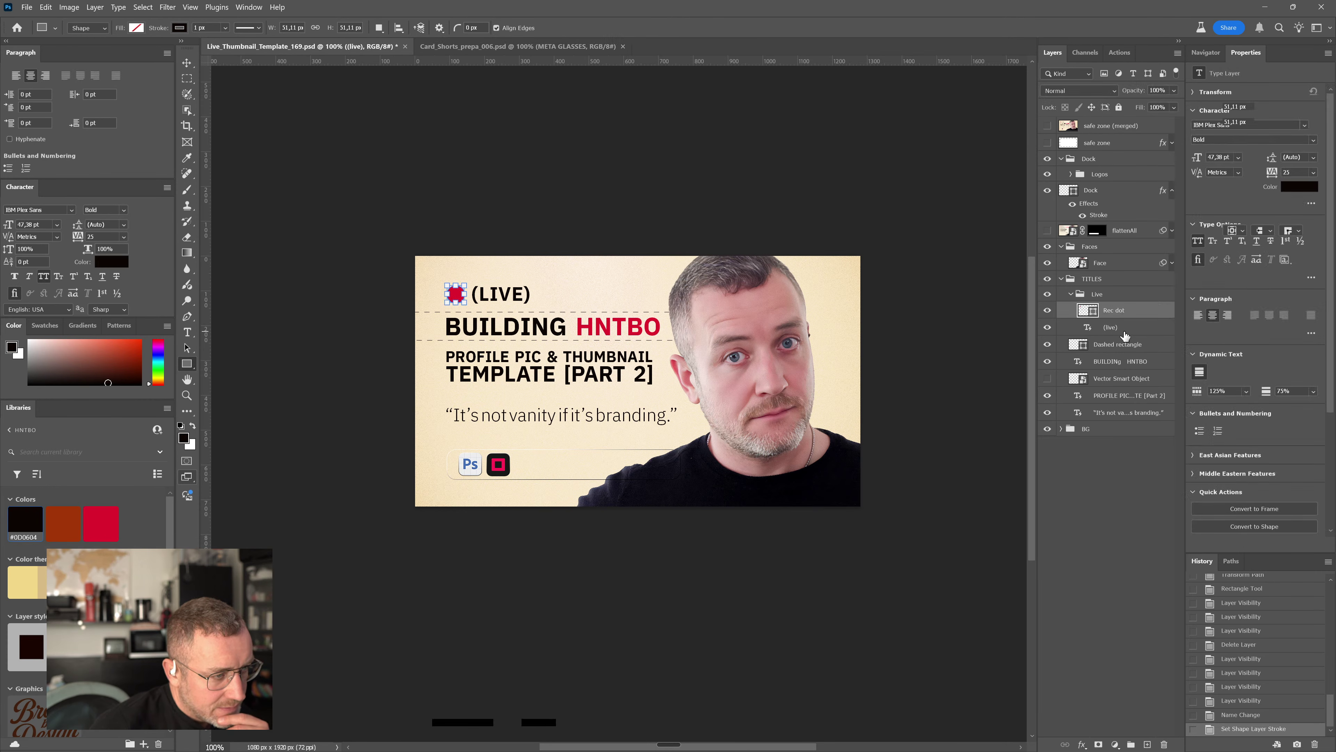
click(1129, 345)
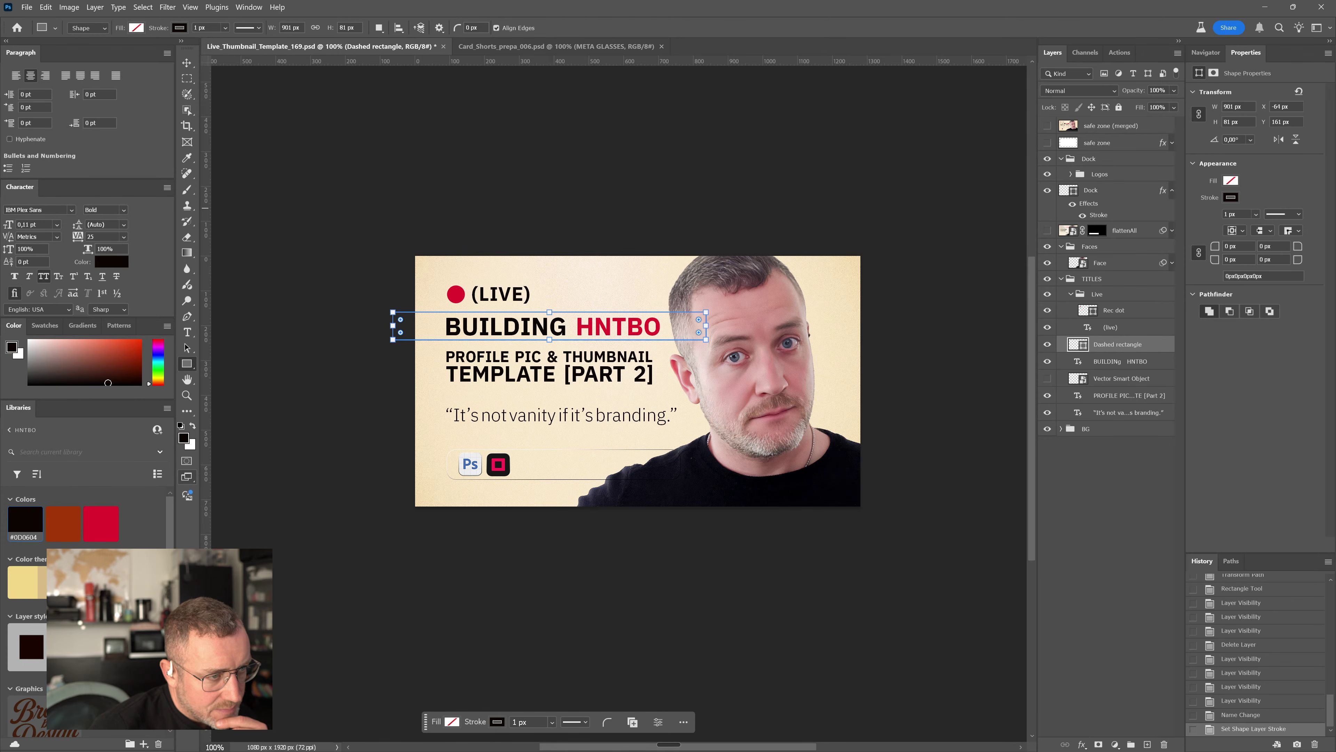
key(Return)
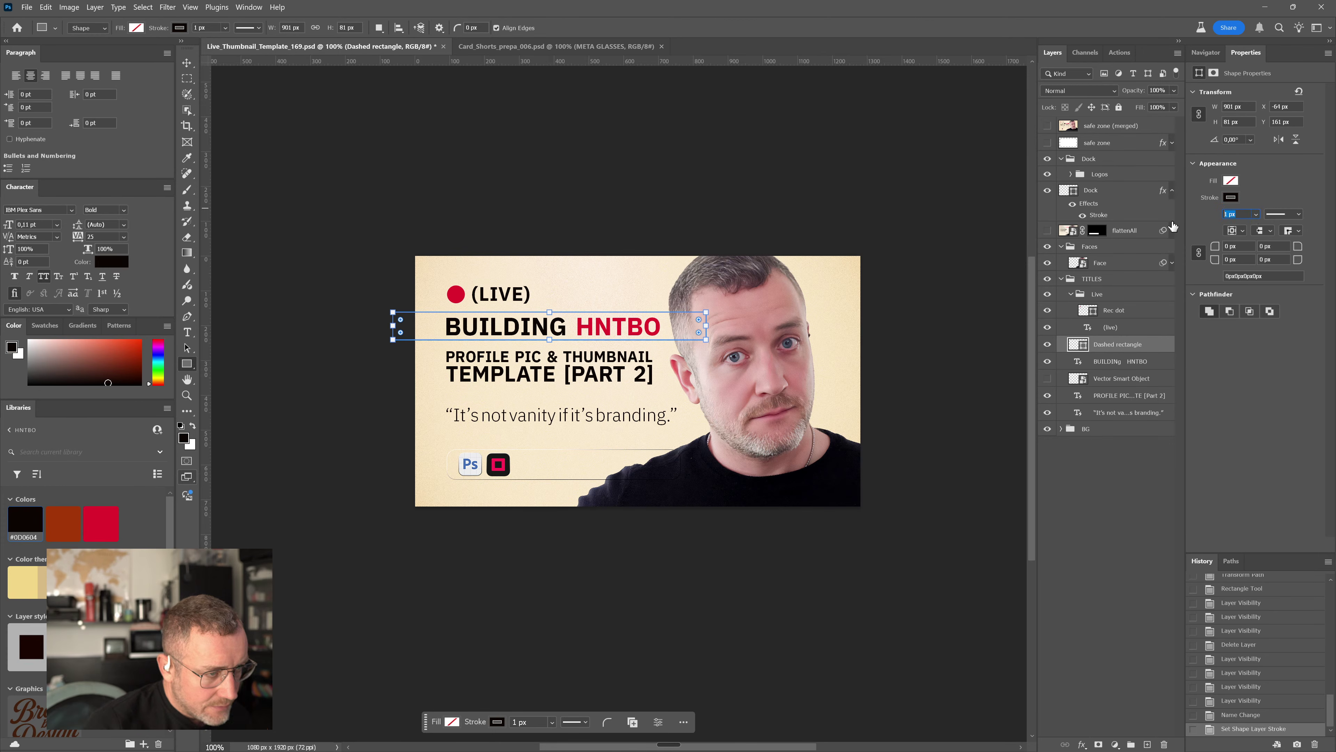
text(1,)
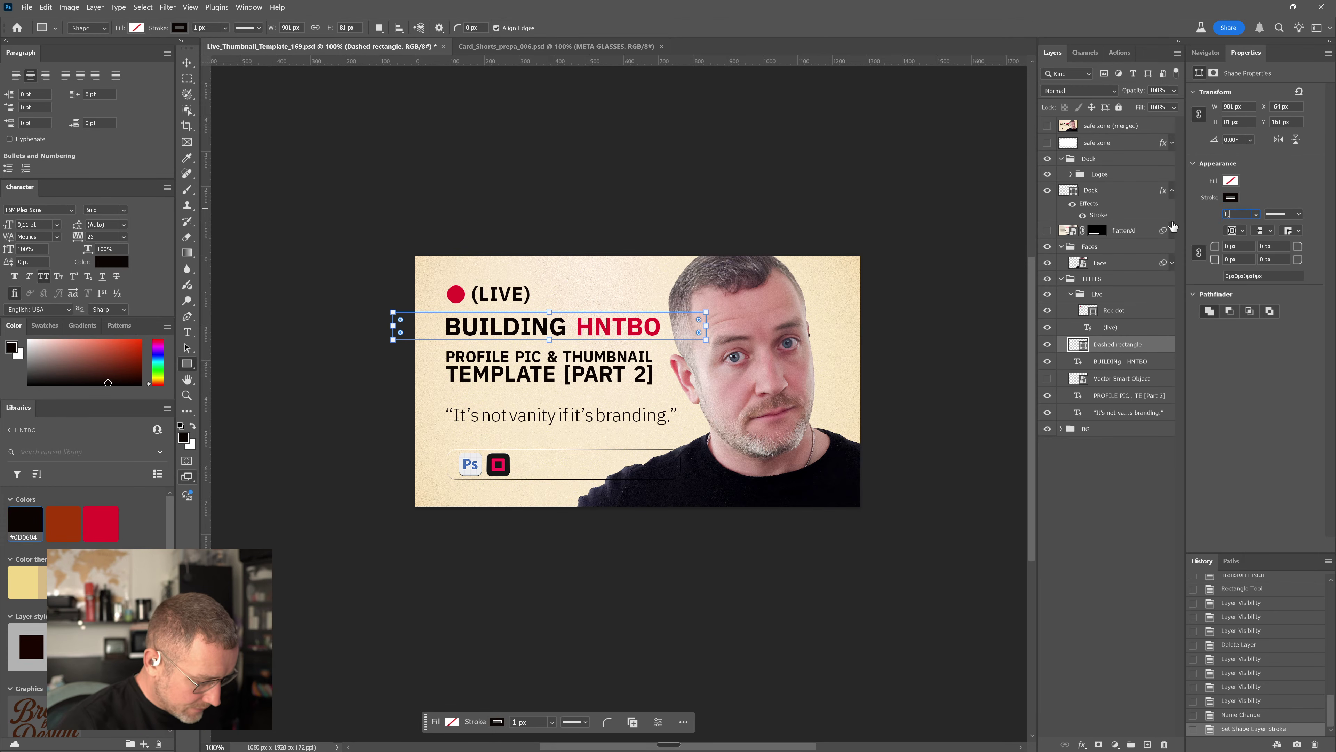
text(5)
key(Return)
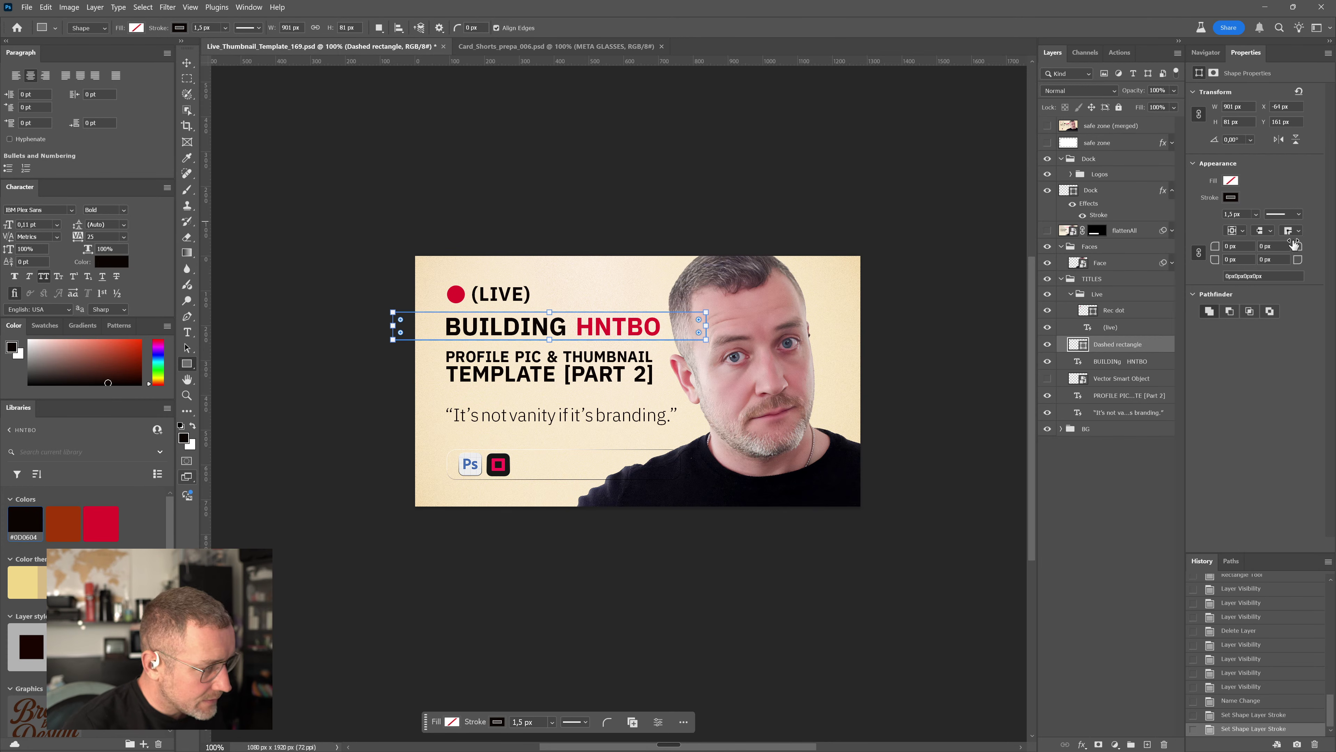
click(1136, 510)
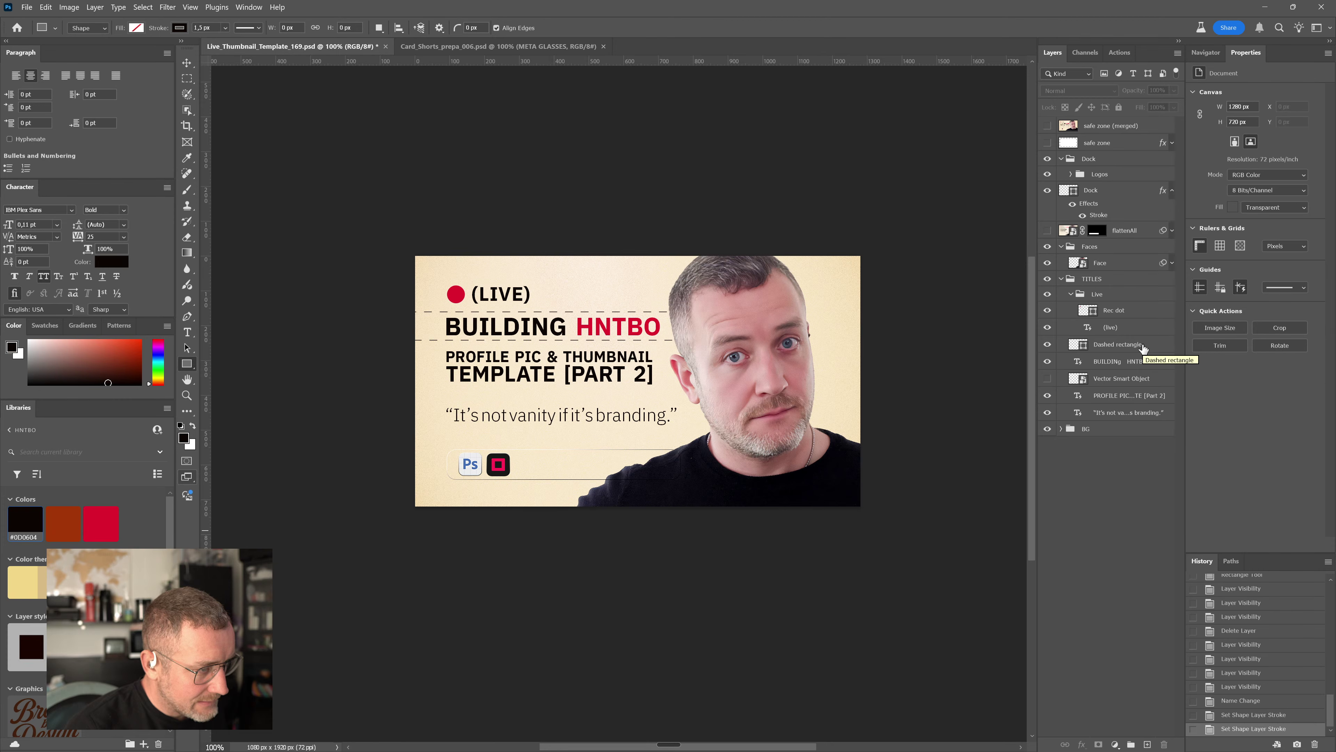
Check the Dashed rectangle's dash settings and set its stroke width to 1,2 px
click(1143, 345)
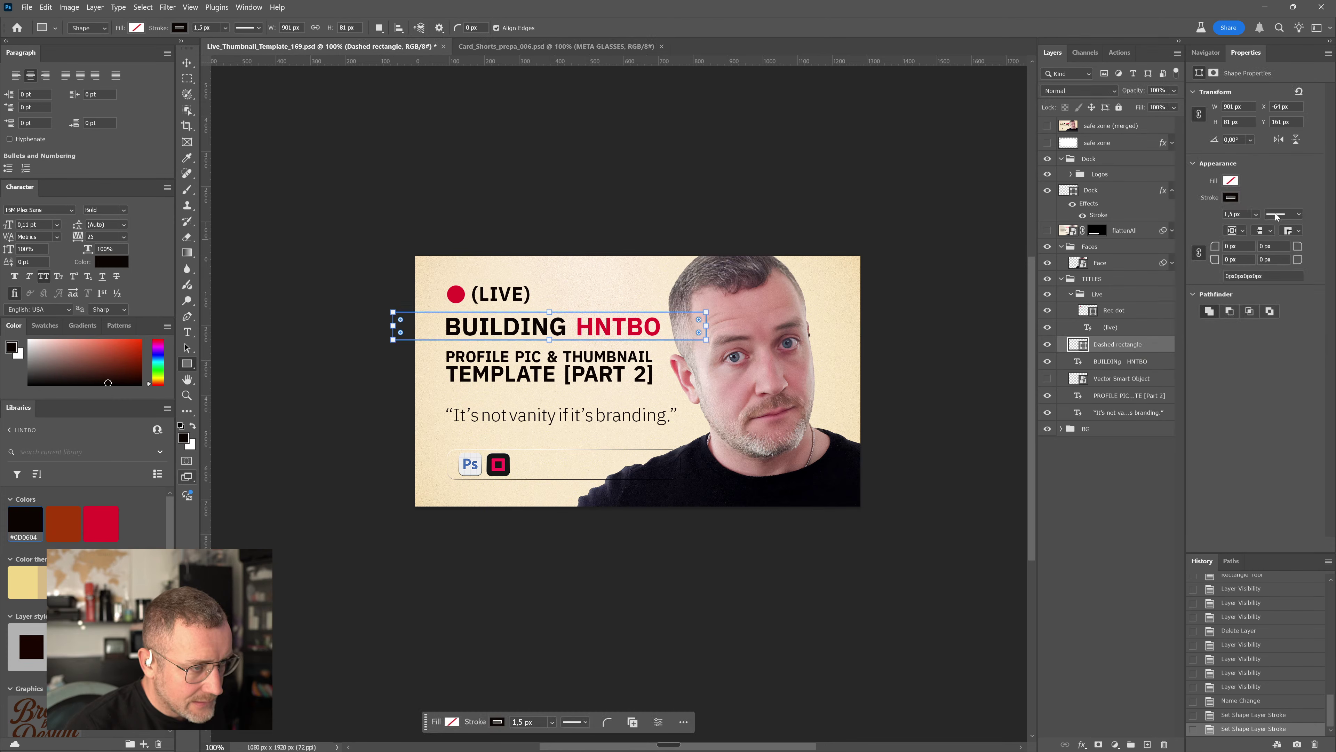
click(1282, 214)
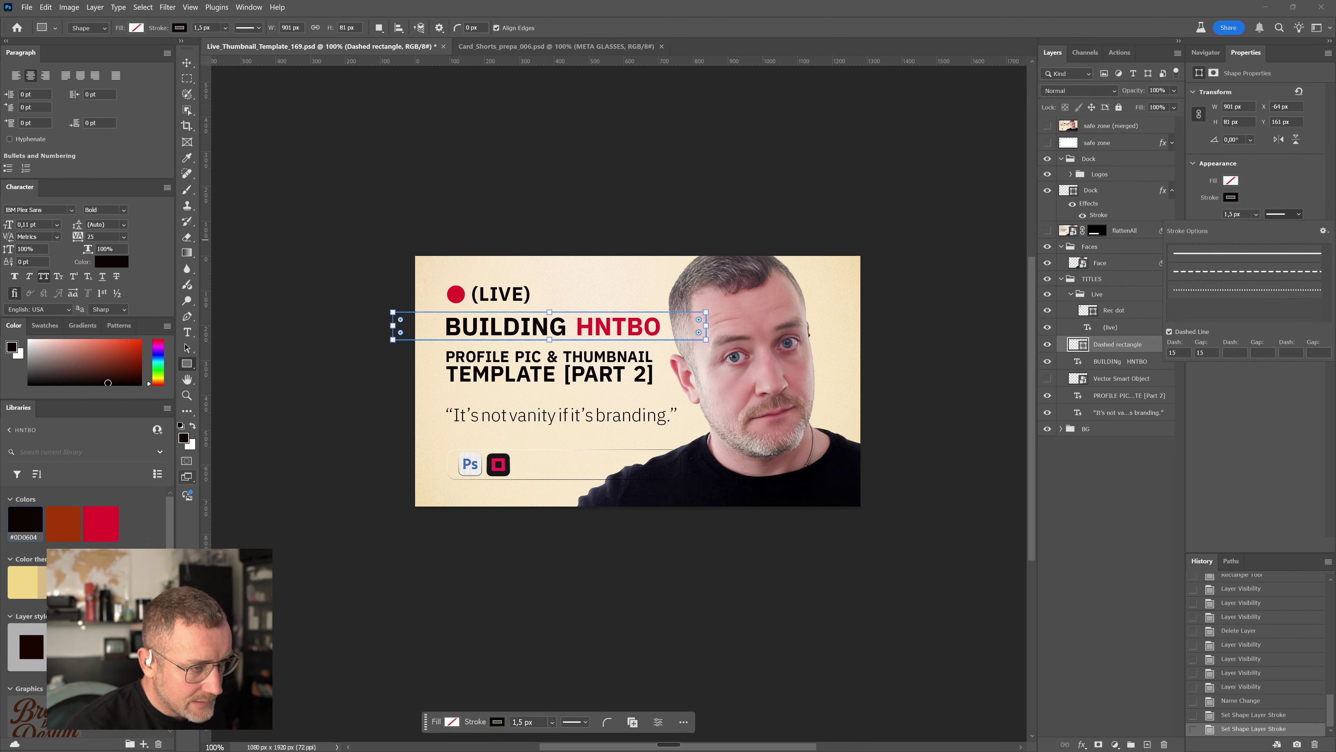
click(1244, 409)
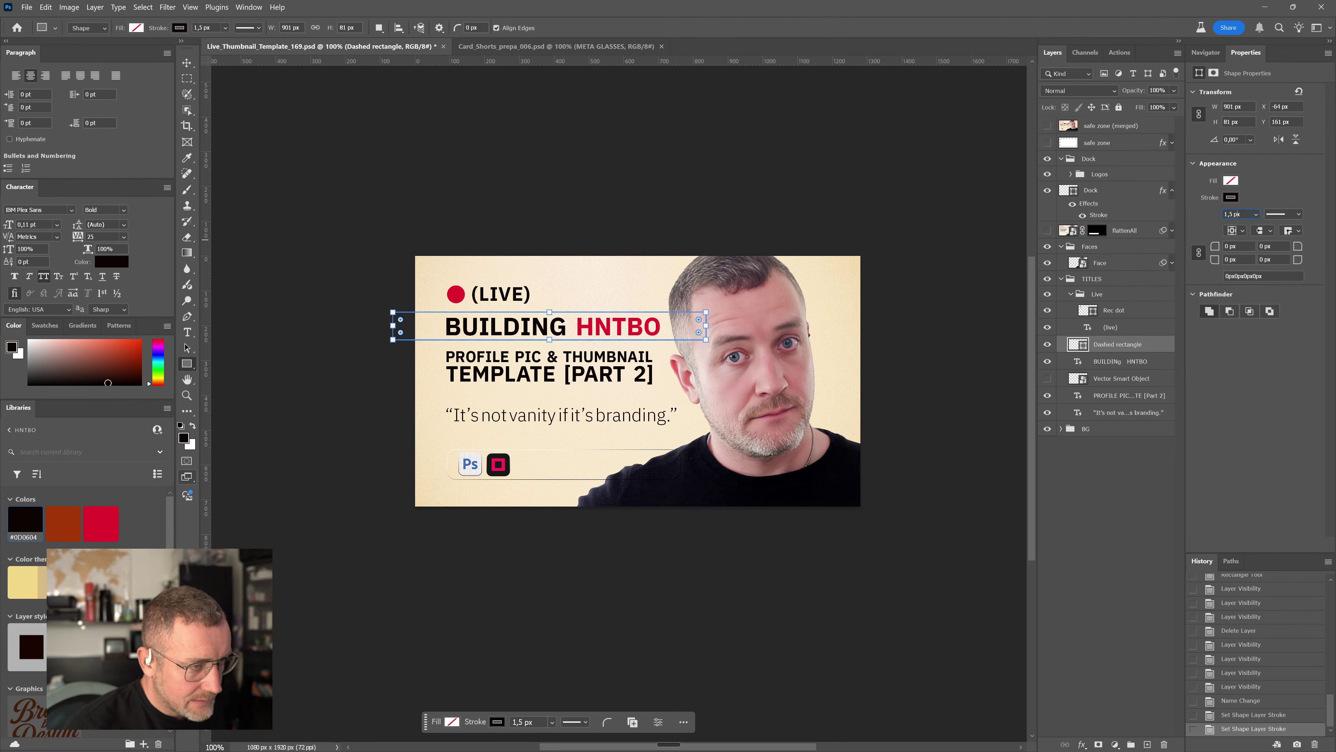
click(1233, 214)
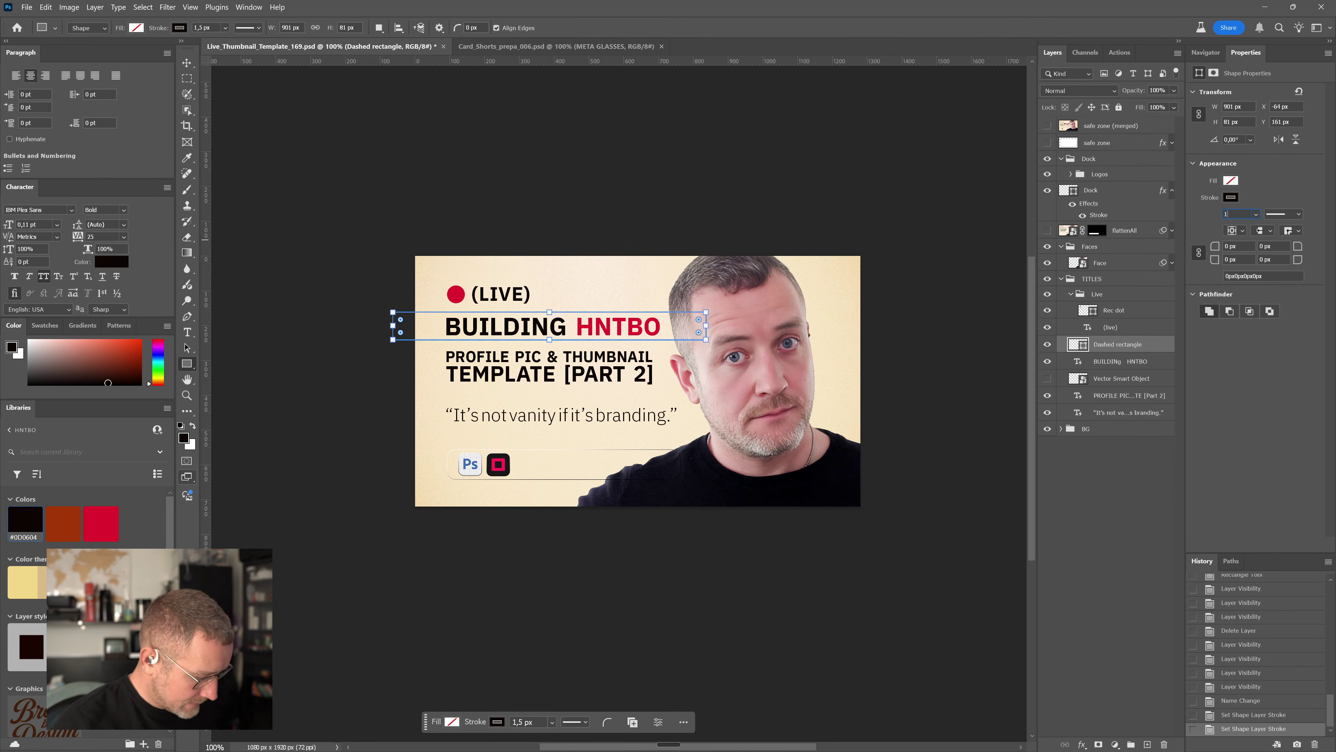
text(1)
key(Return)
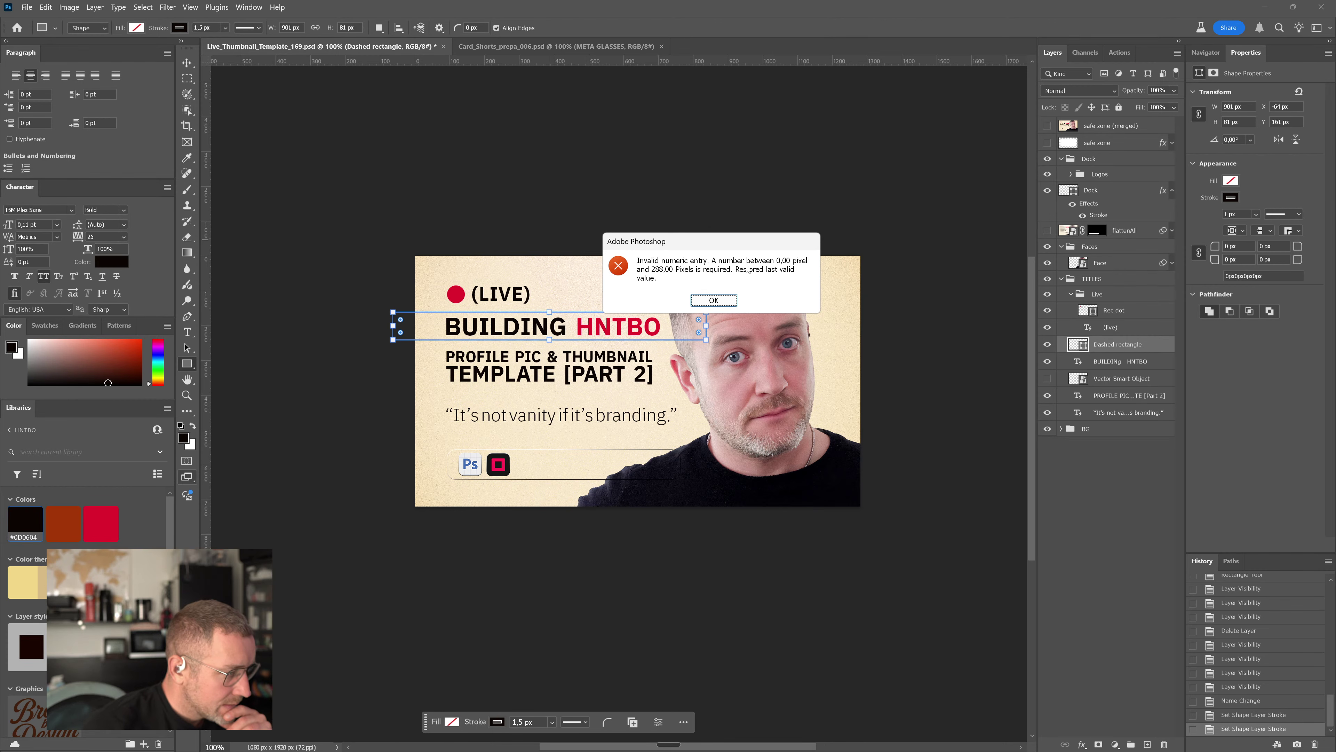
key(Return)
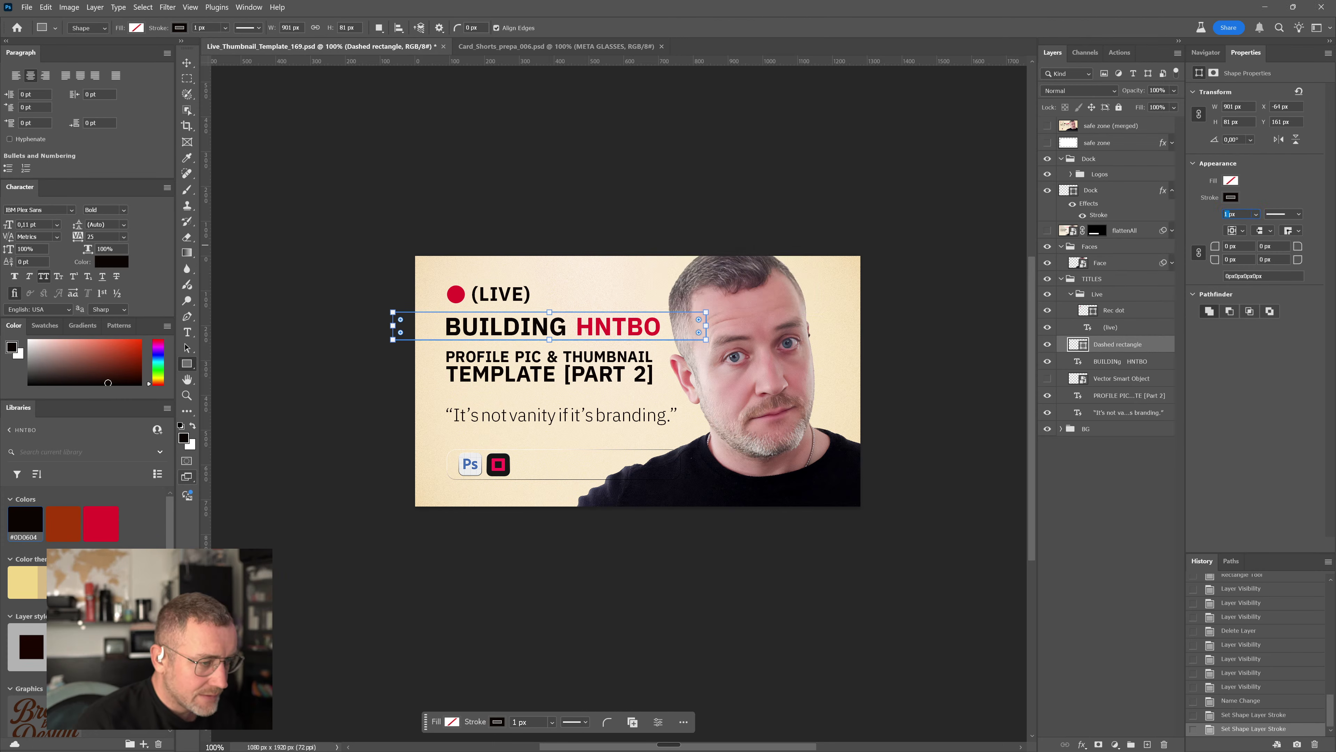
text(,2)
key(Return)
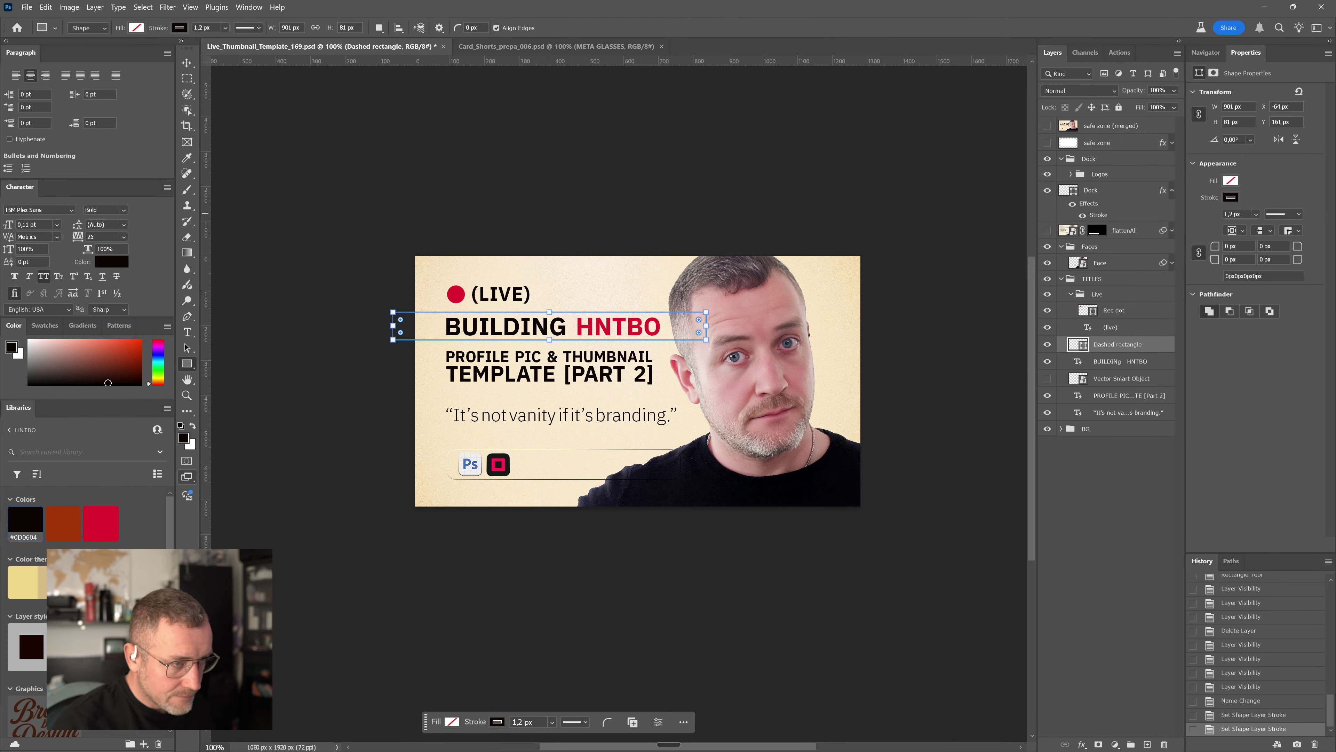
click(897, 597)
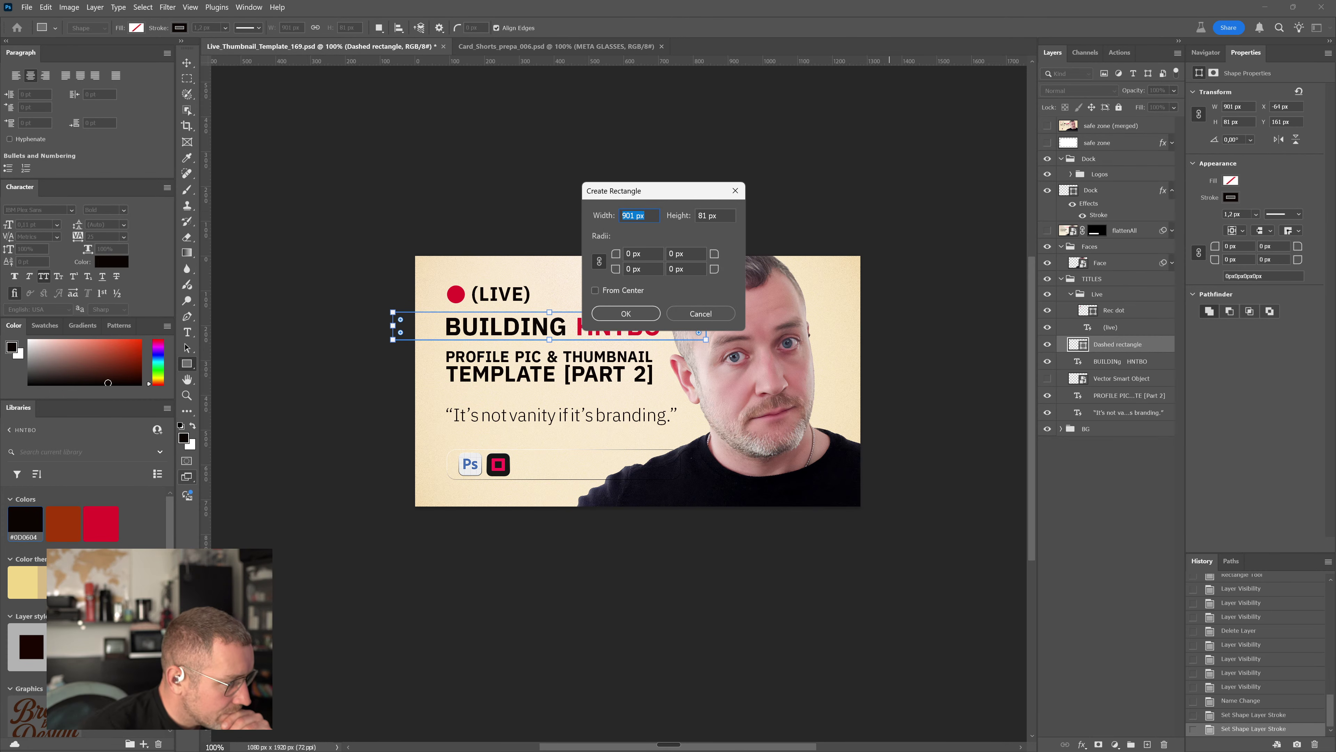
click(631, 316)
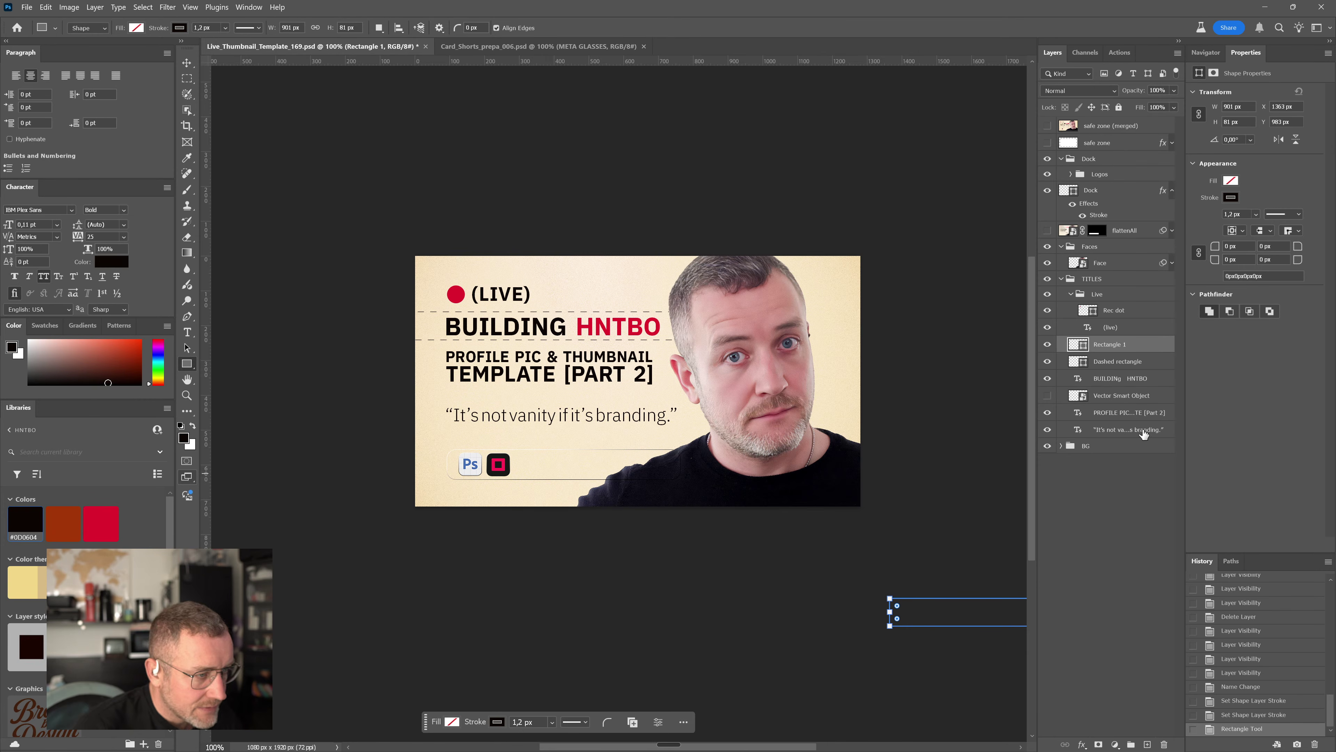
click(1118, 361)
key(Delete)
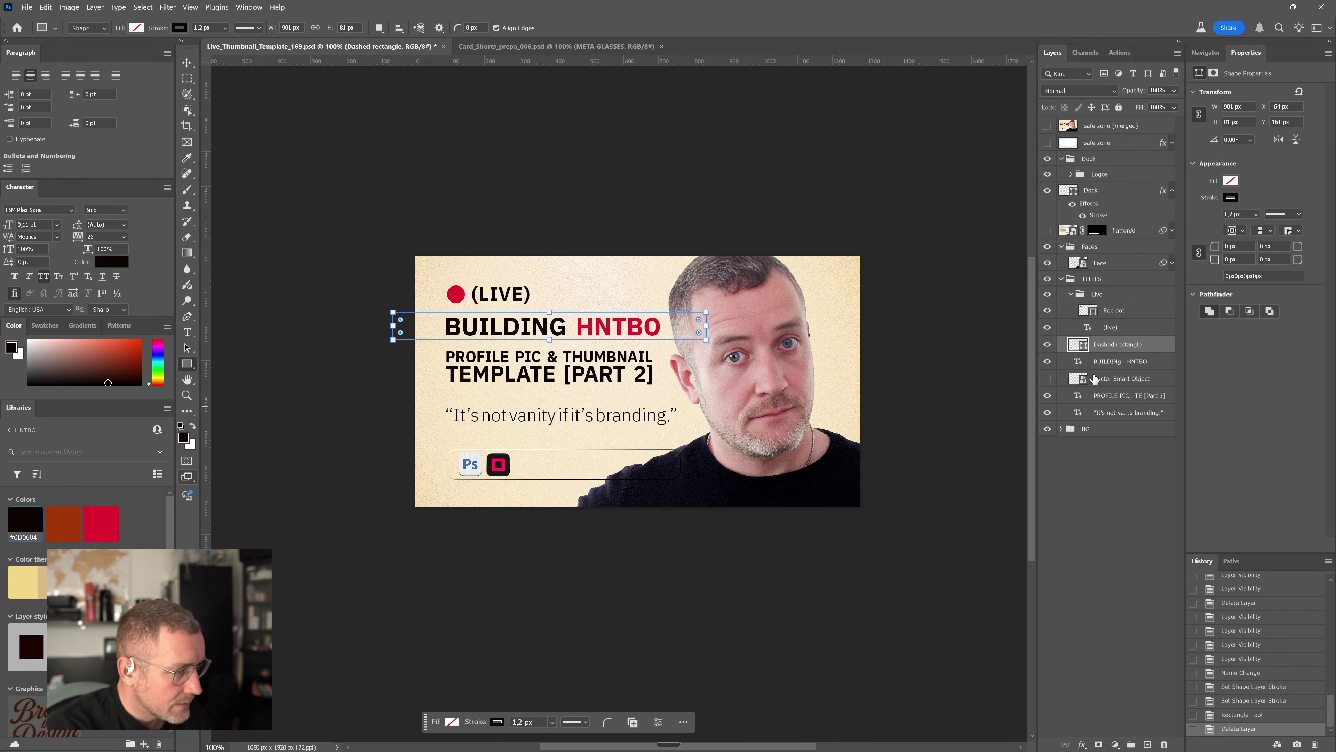
Align the Dashed rectangle and the BUILDING HNTBO title on their vertical centres and nudge both down 2 px
shift+click(1122, 361)
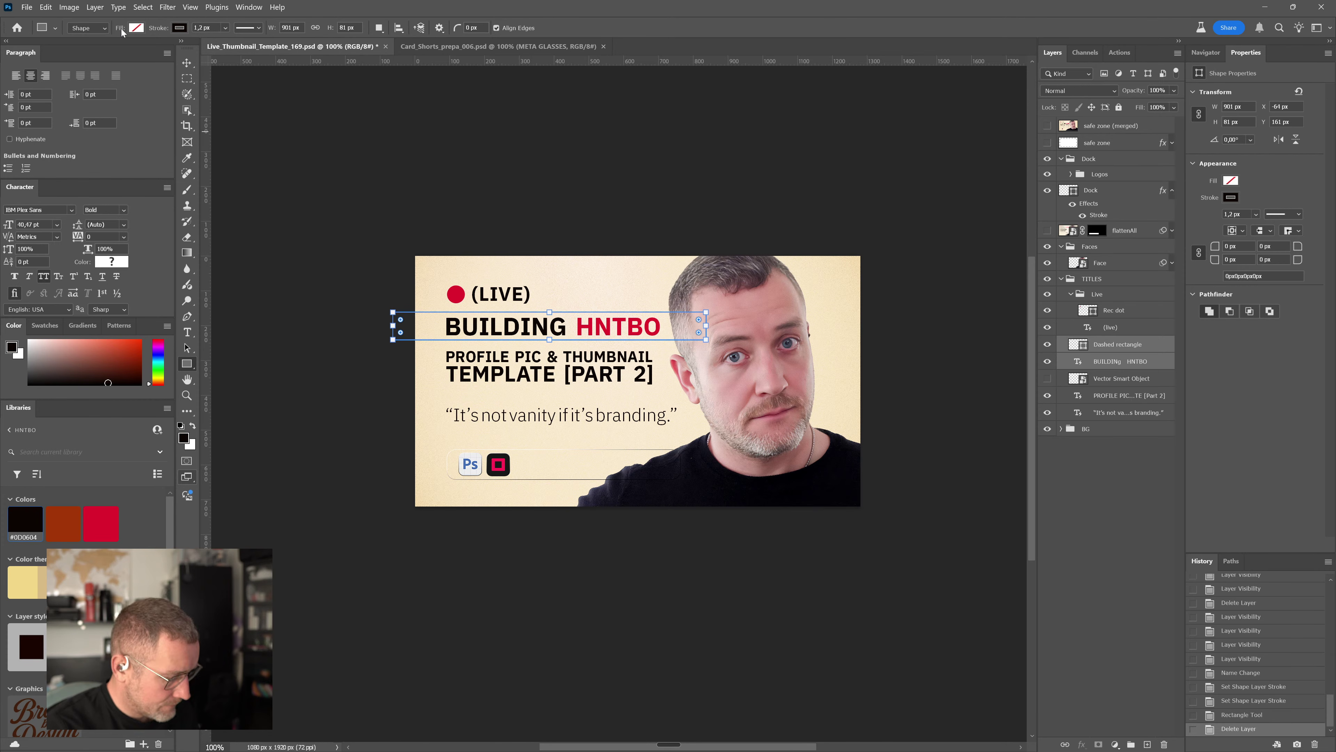
key(v)
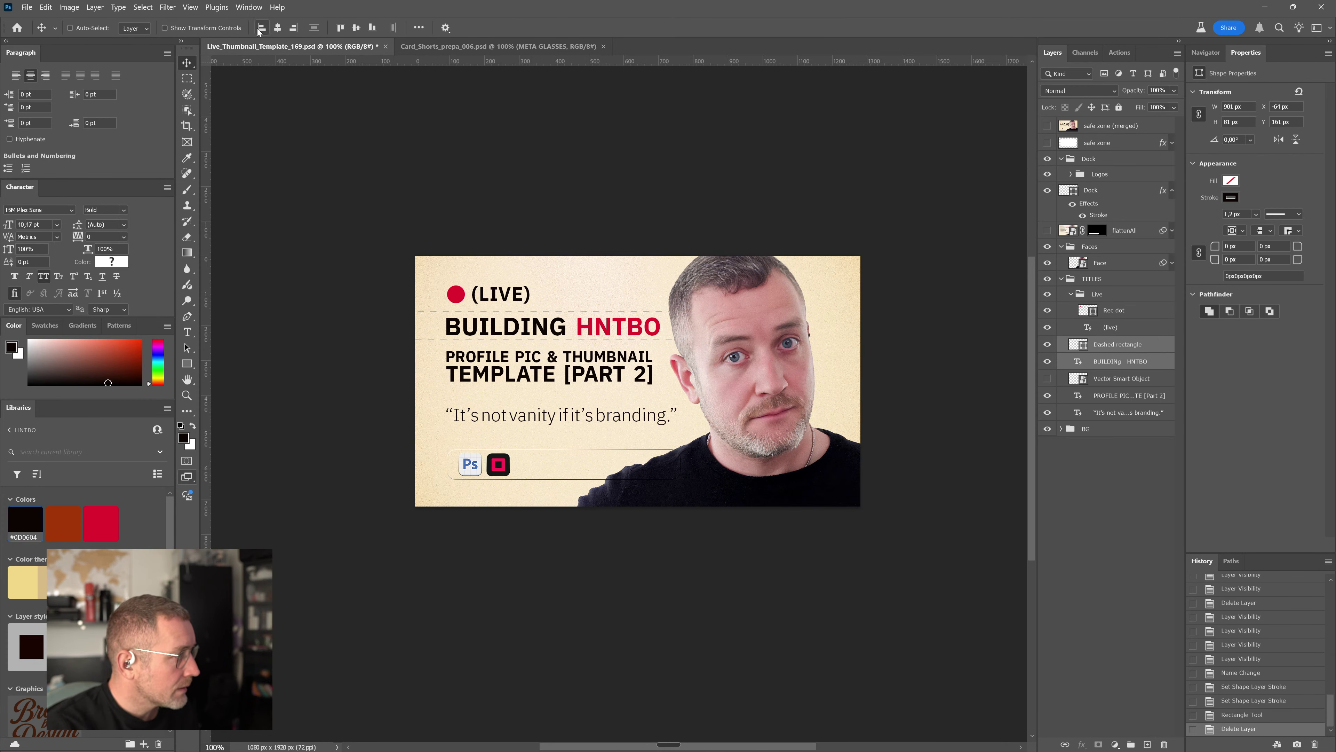
click(355, 29)
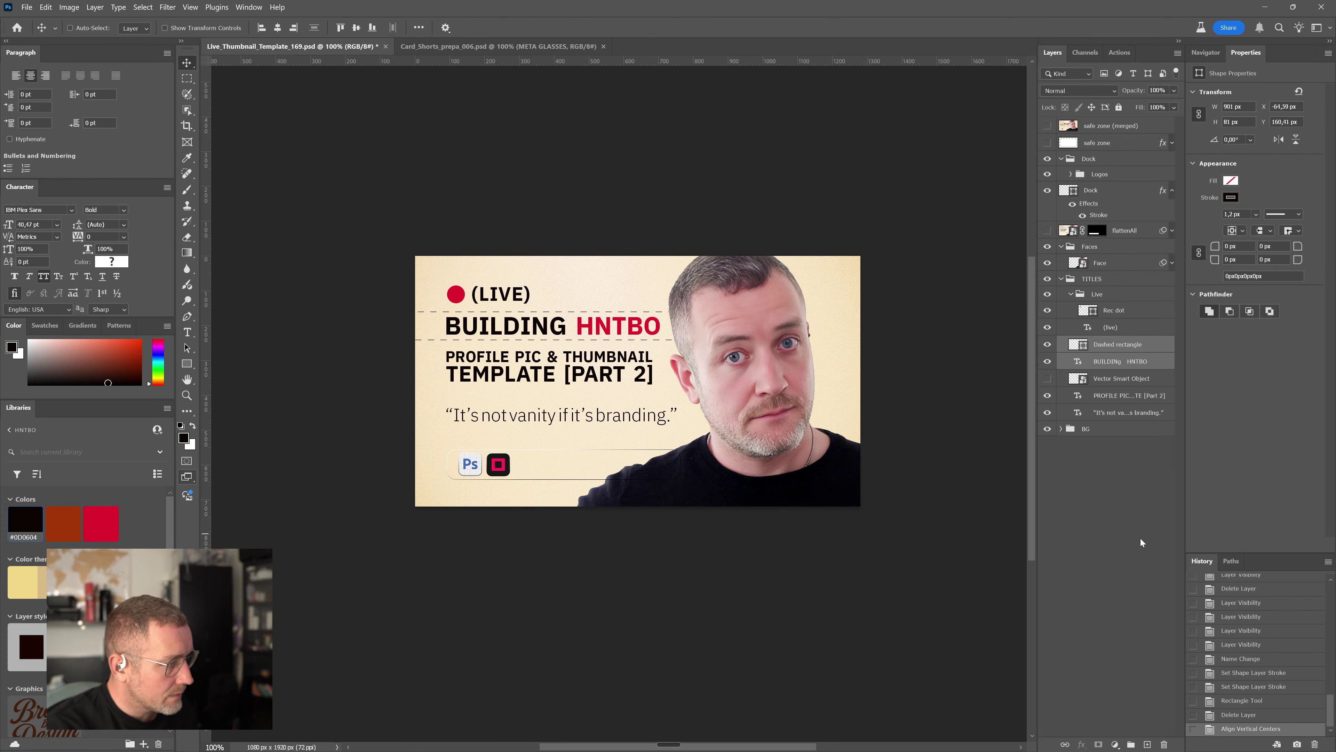
ctrl+click(1157, 417)
key(Down)
key(Down)
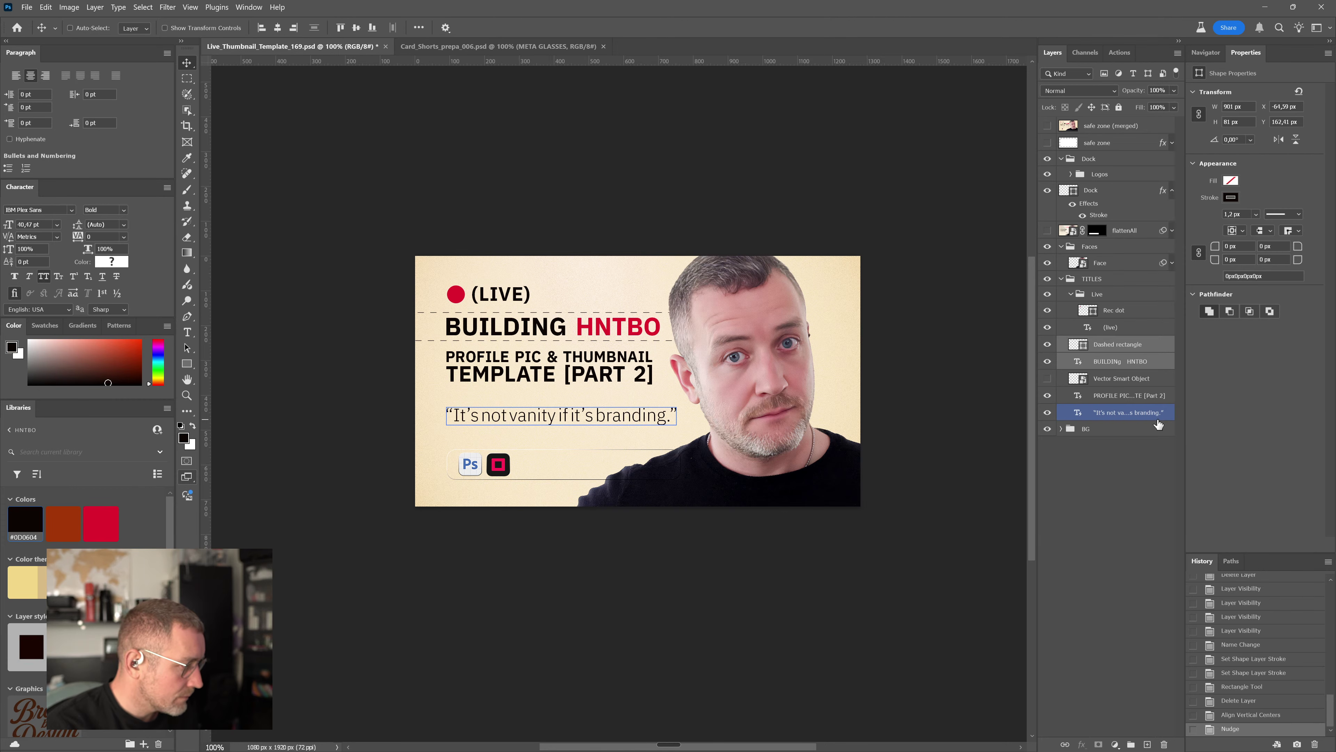
Nudge the BUILDING HNTBO title alone slightly down between the dashed lines and deselect it
click(1162, 512)
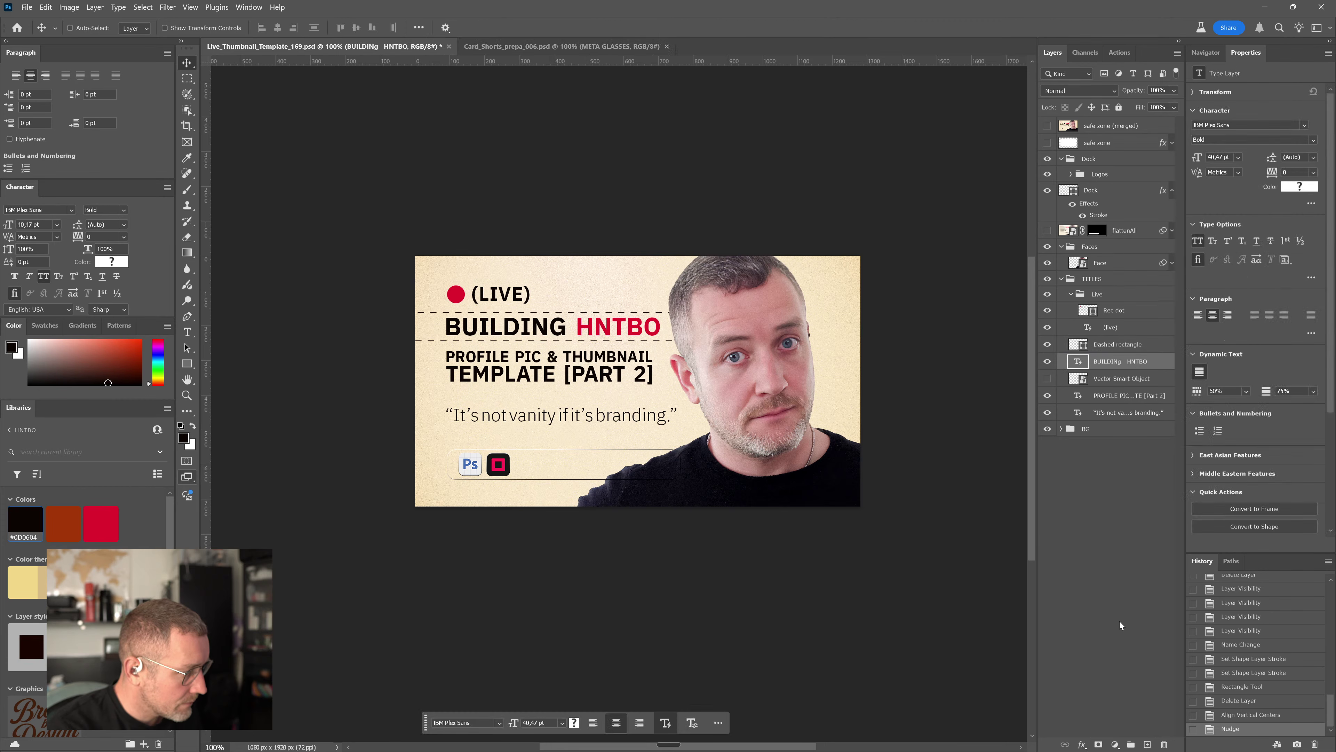
key(Down)
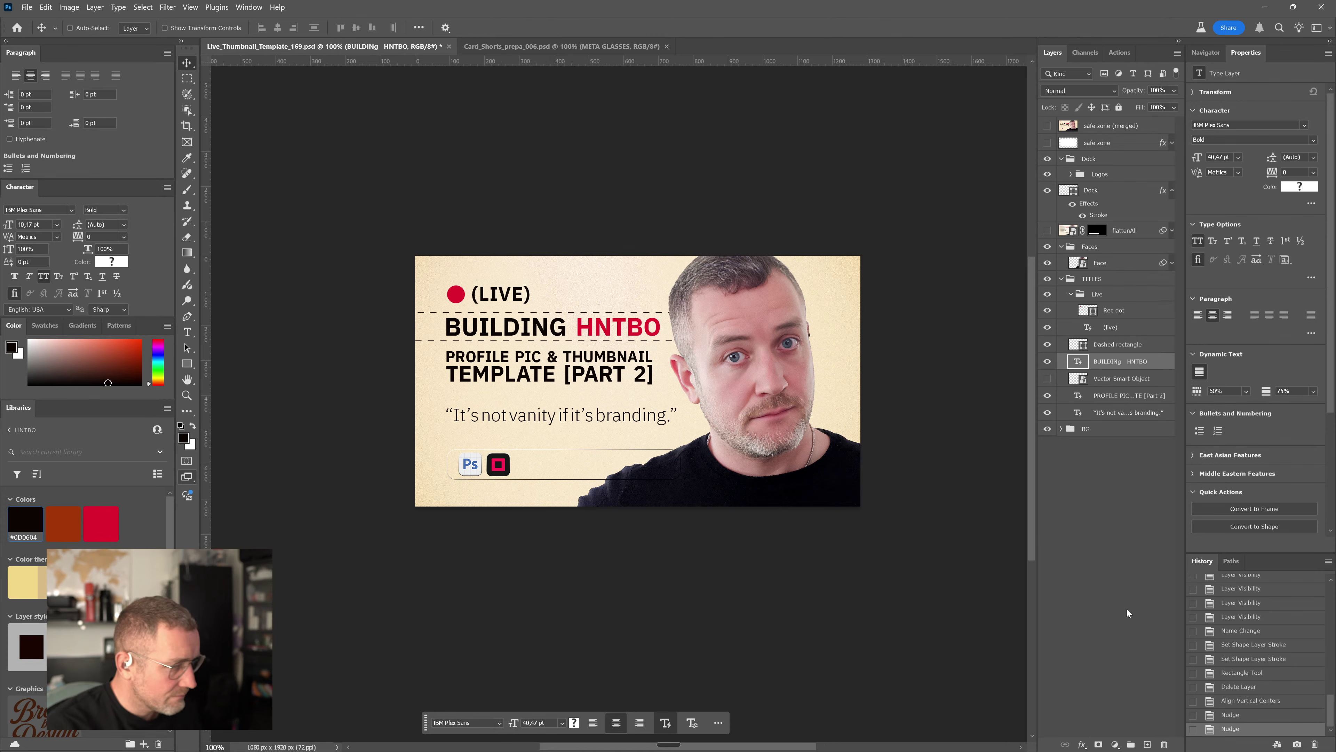
click(1126, 609)
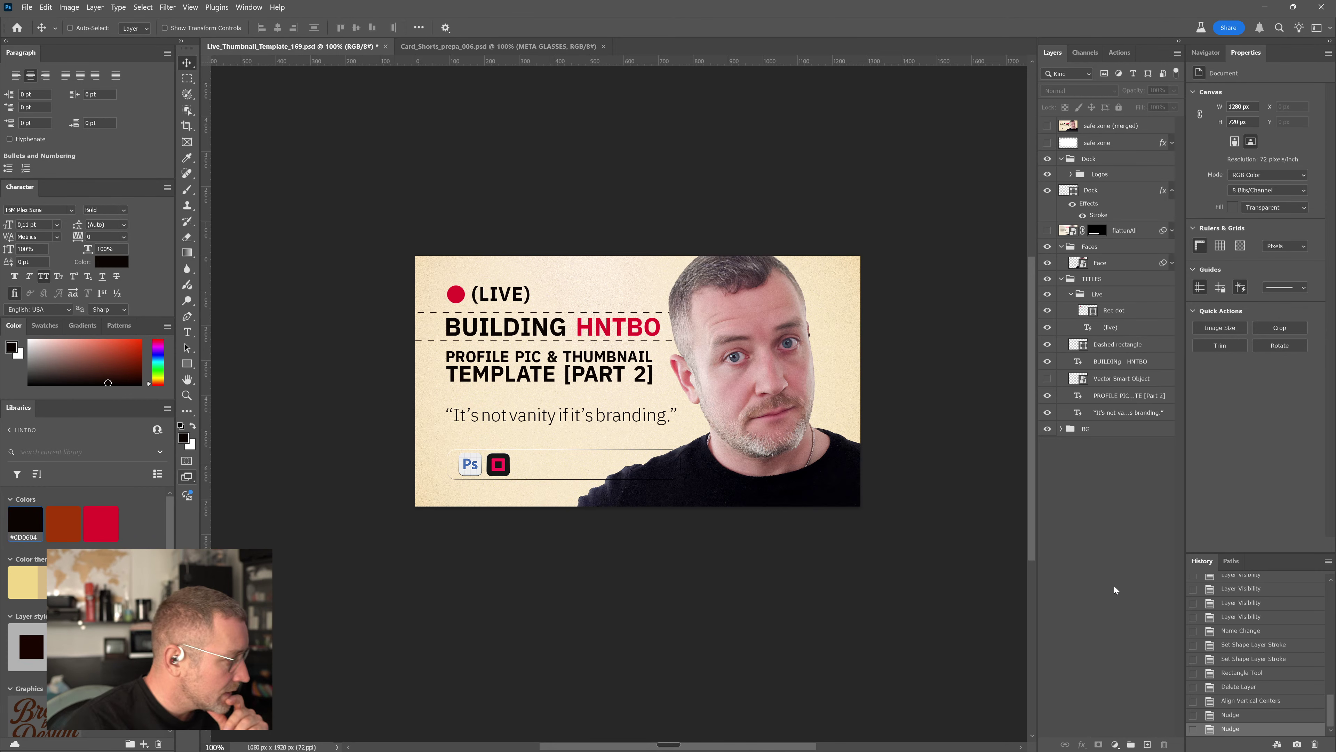
Select the Face layer, switch to OneCommander and preview Youtube profile pic idea.png from the 01_Images folder
ctrl+click(798, 378)
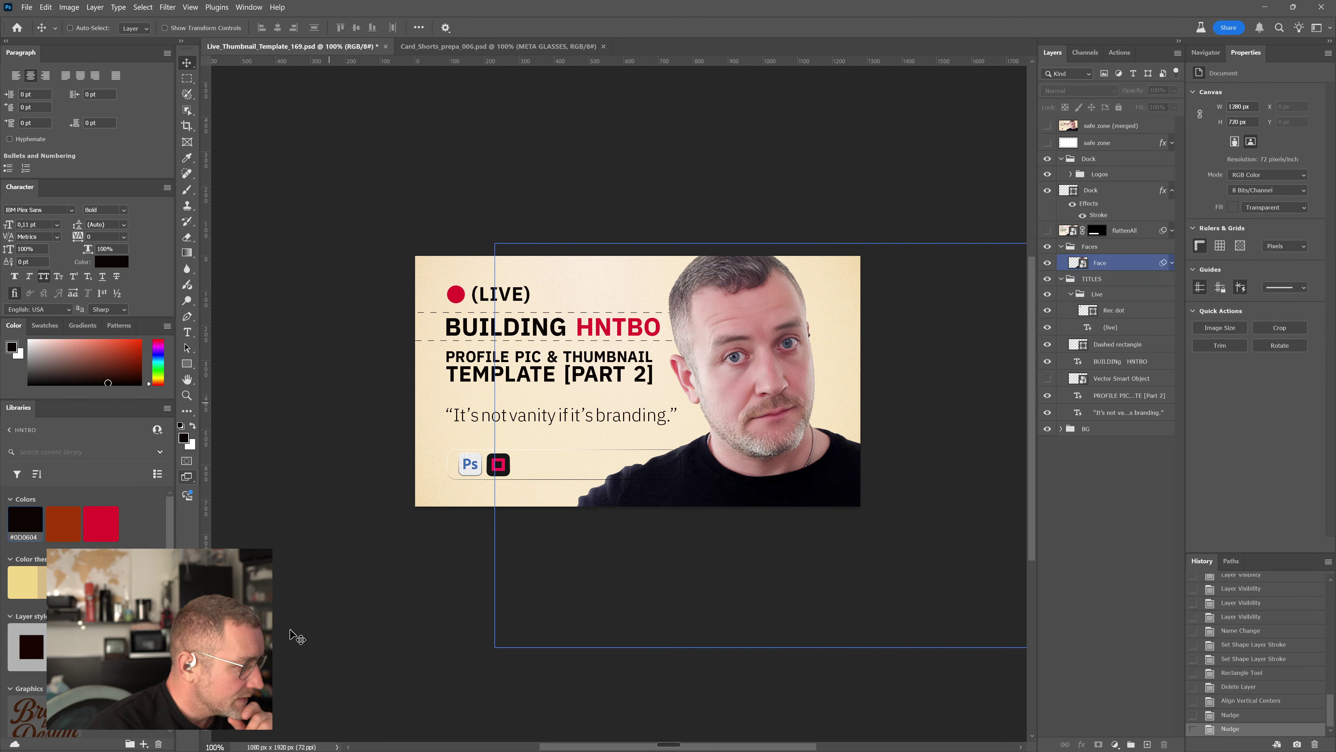
key(alt+Tab)
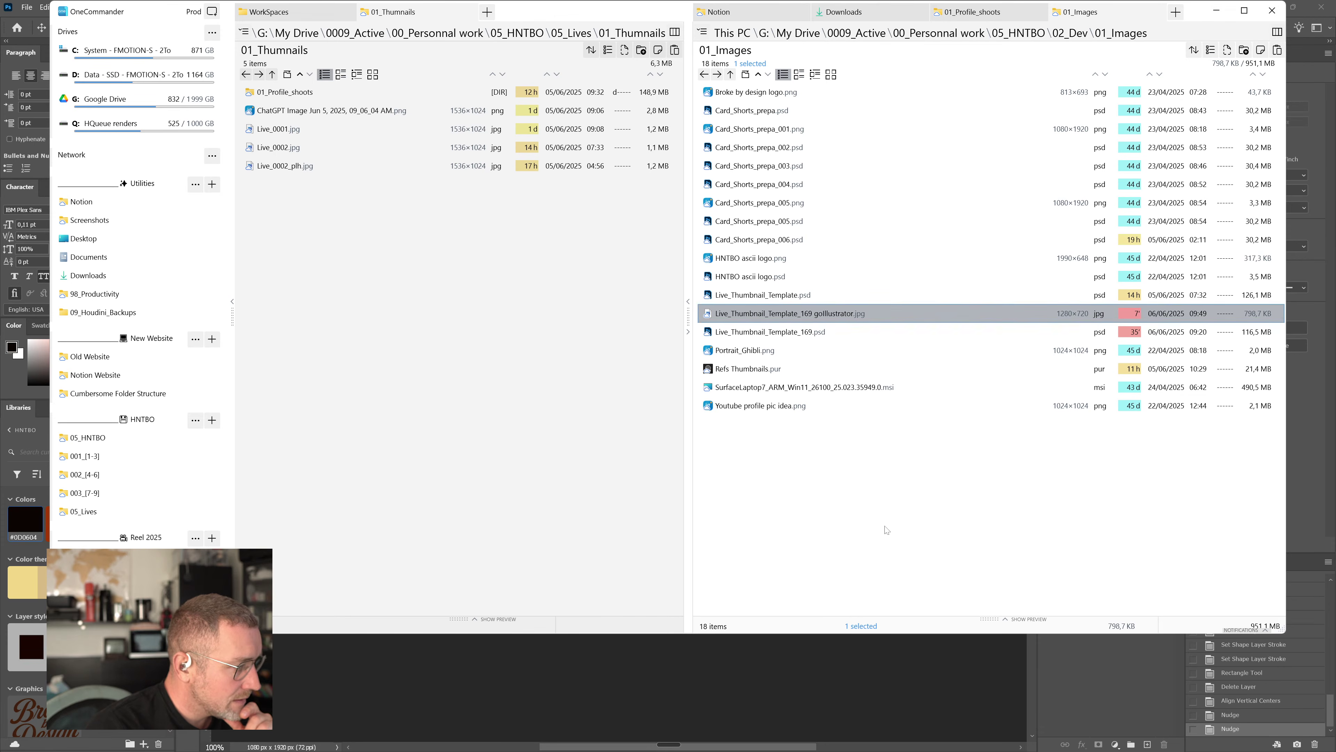
click(884, 497)
click(755, 412)
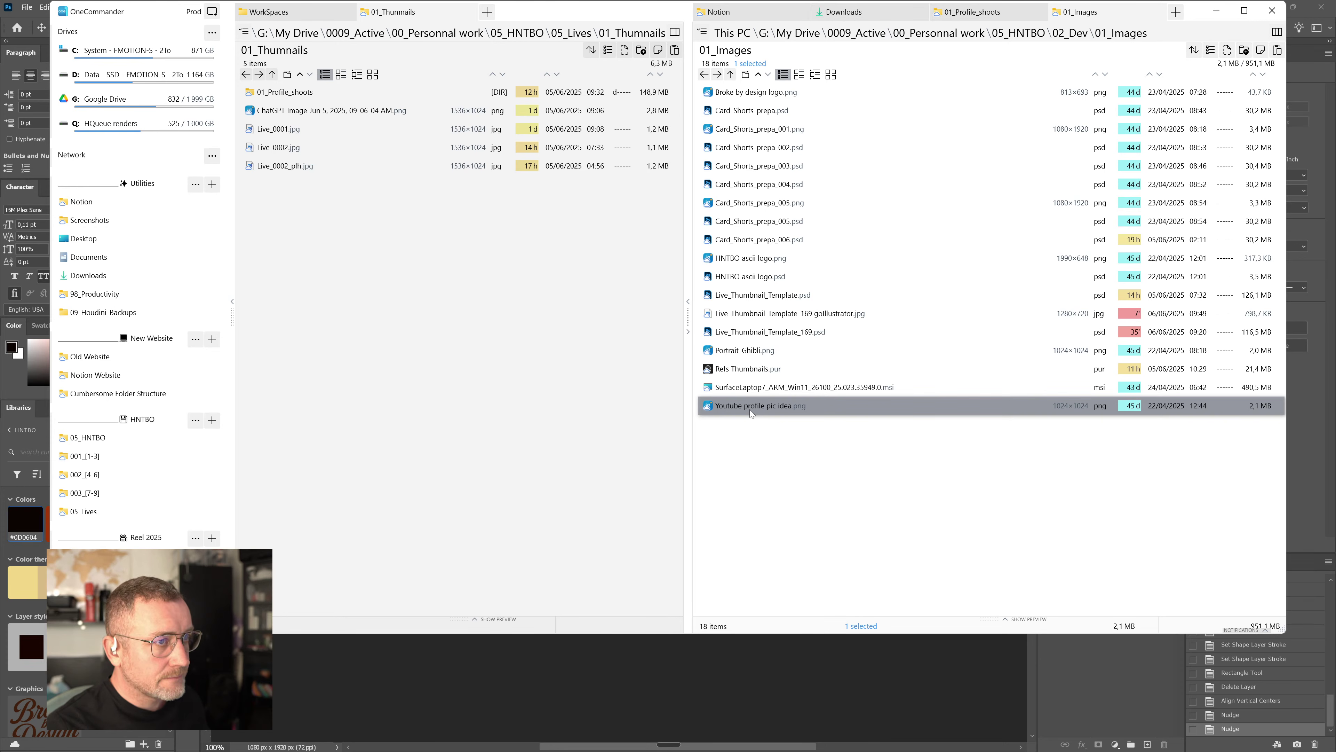
key(alt+Tab)
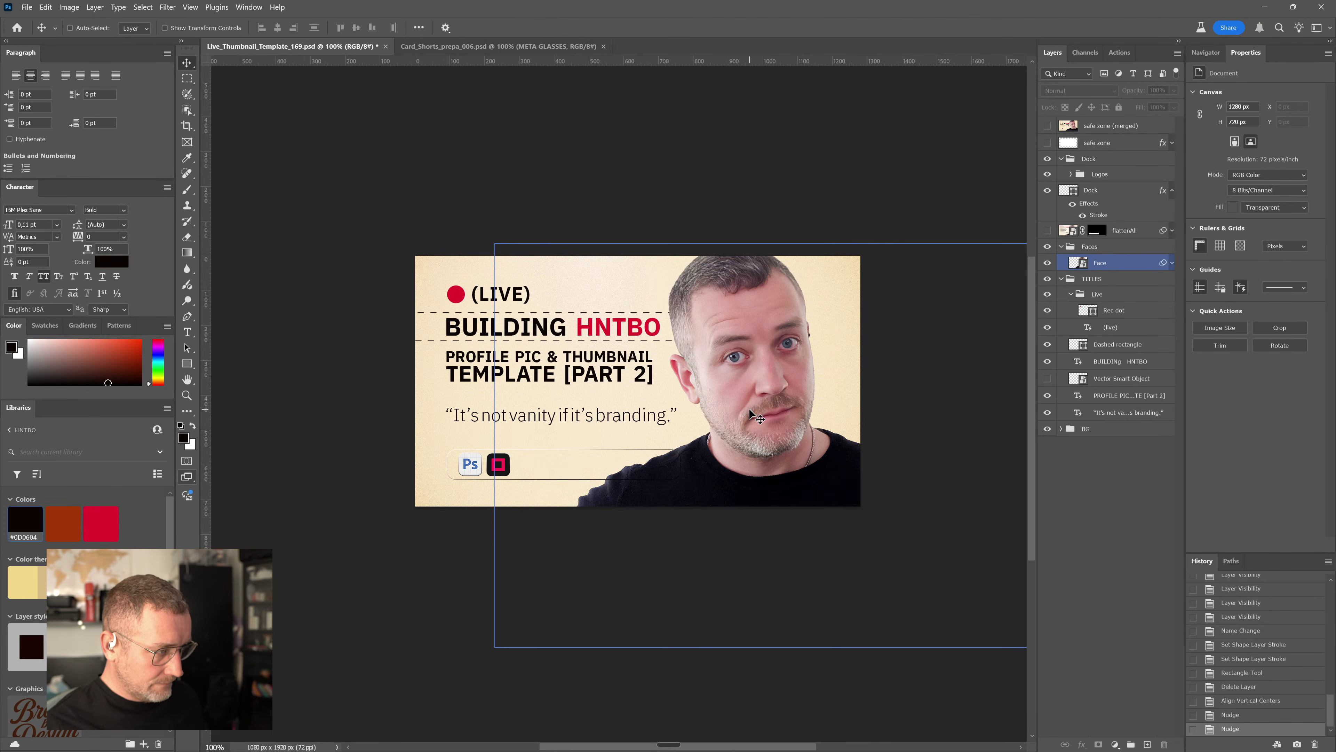
key(alt+Tab)
double_click(748, 410)
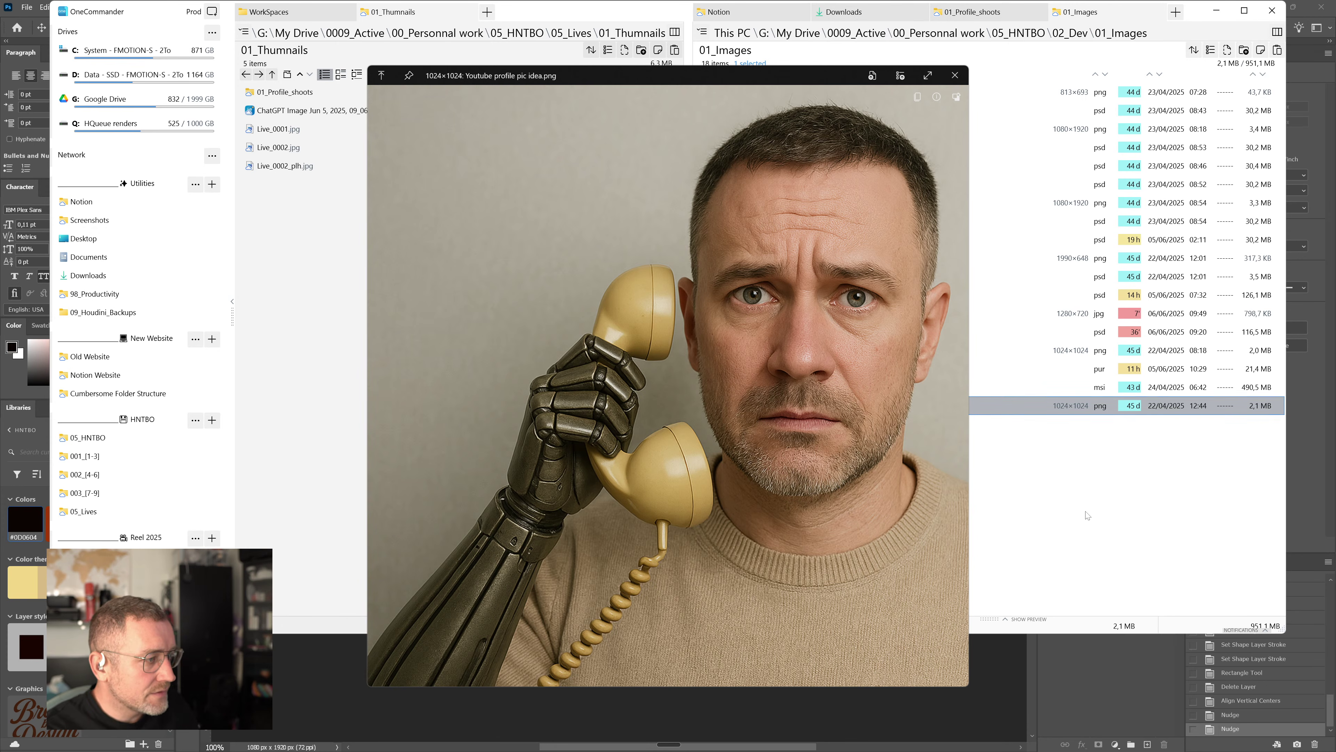
key(space)
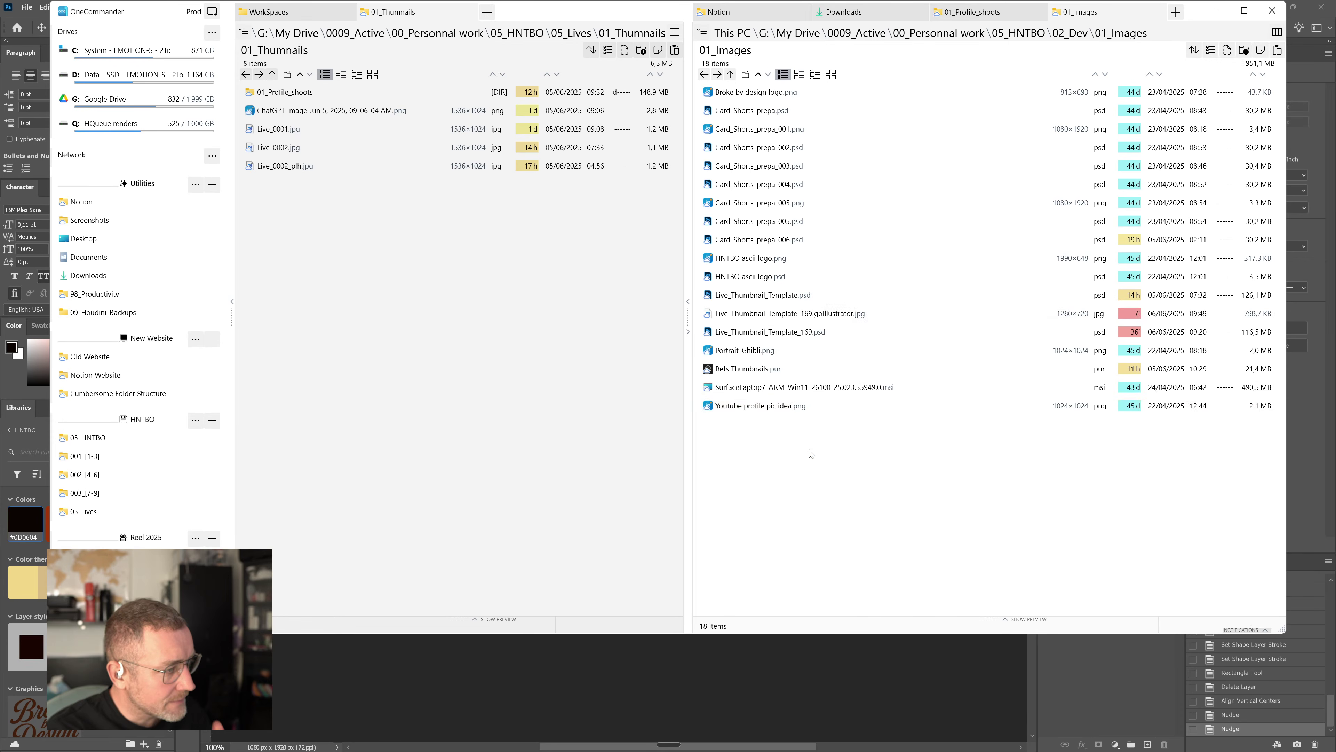
Go up to the 05_HNTBO folder, open the dls folder inside 01_Inbox and look through its files
key(BackSpace)
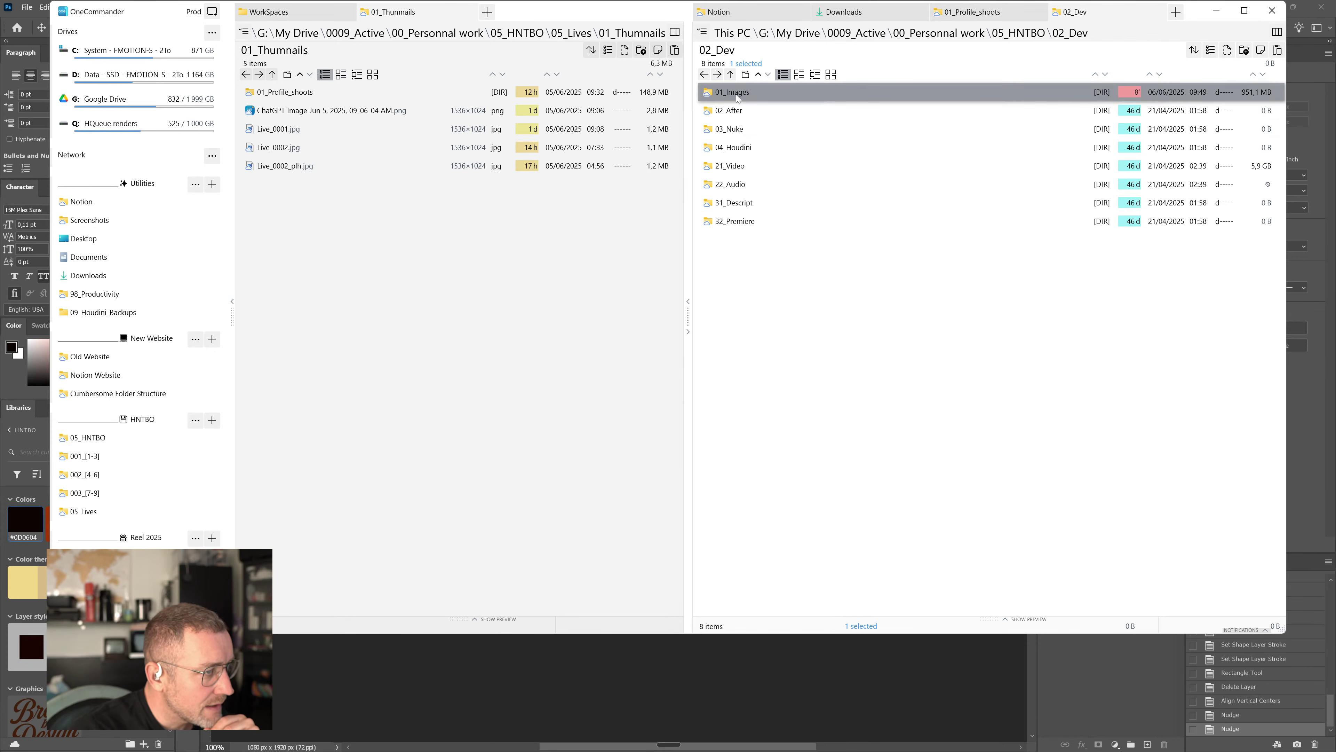
click(795, 371)
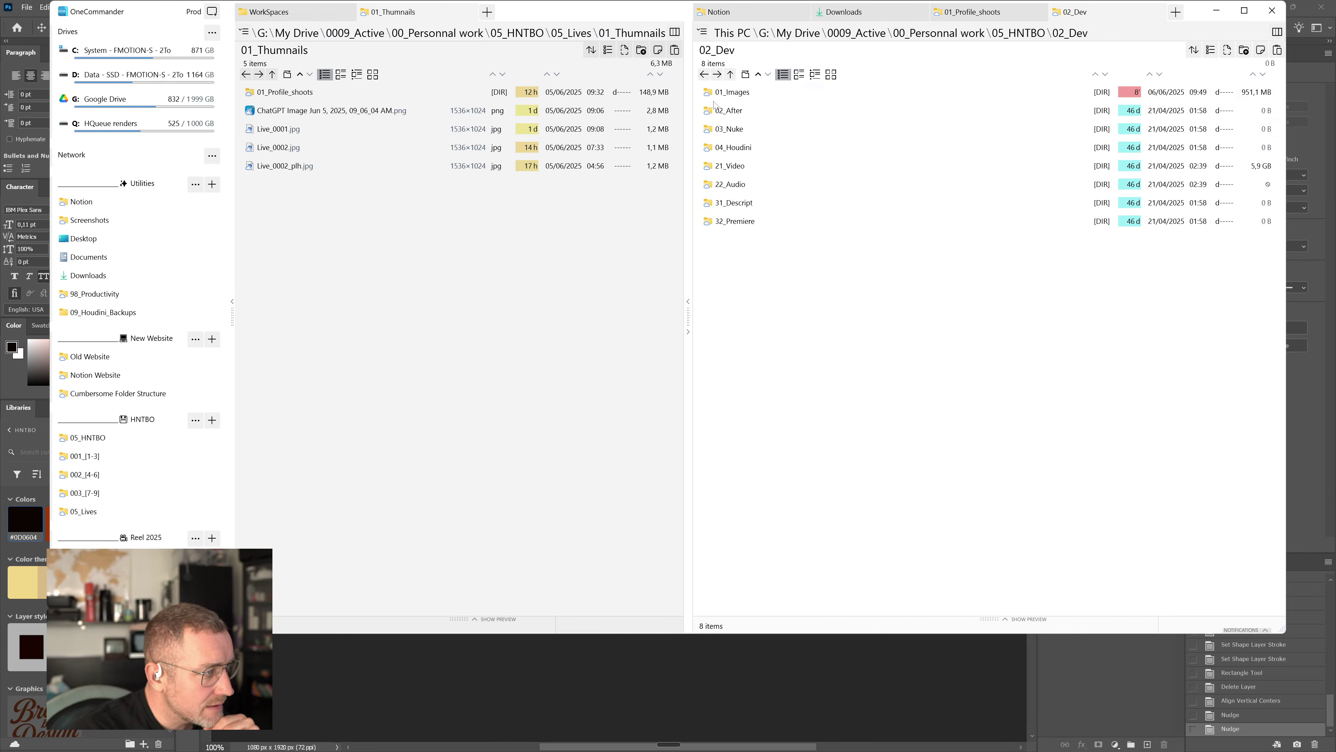
click(1040, 34)
click(742, 98)
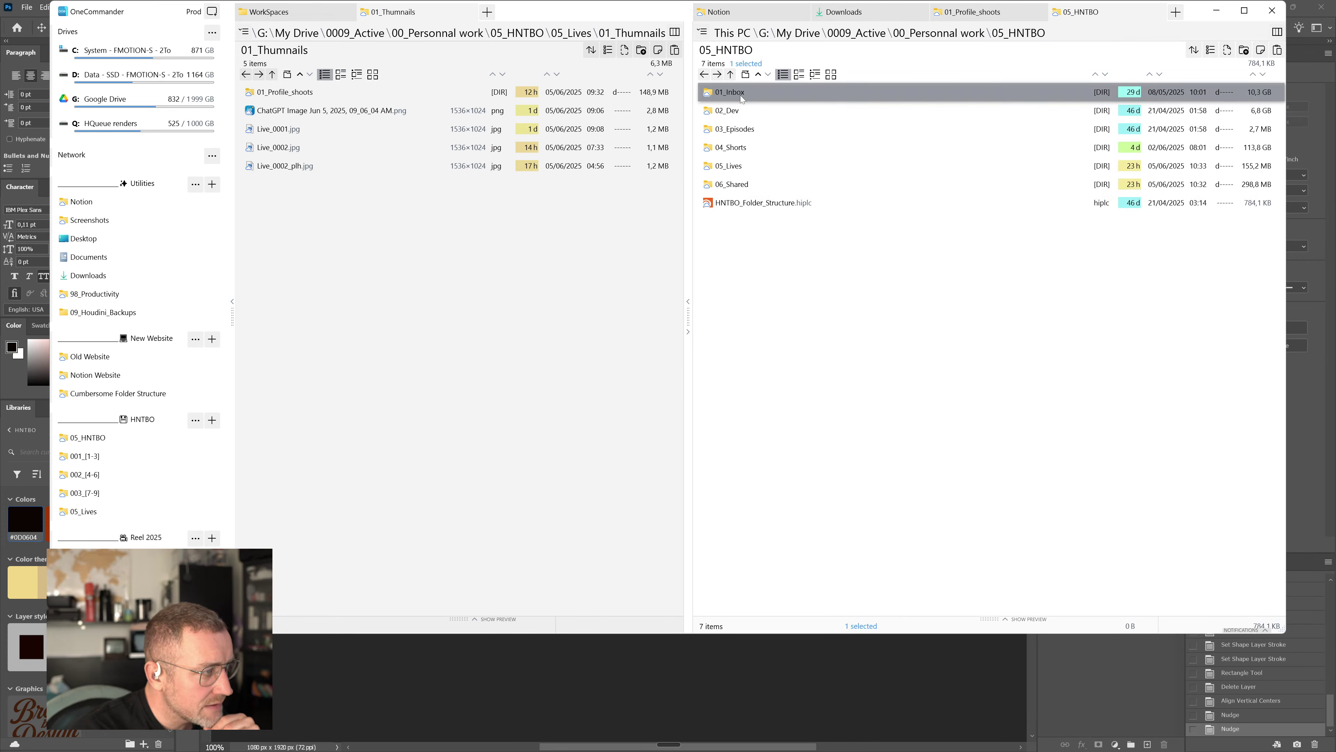
double_click(742, 98)
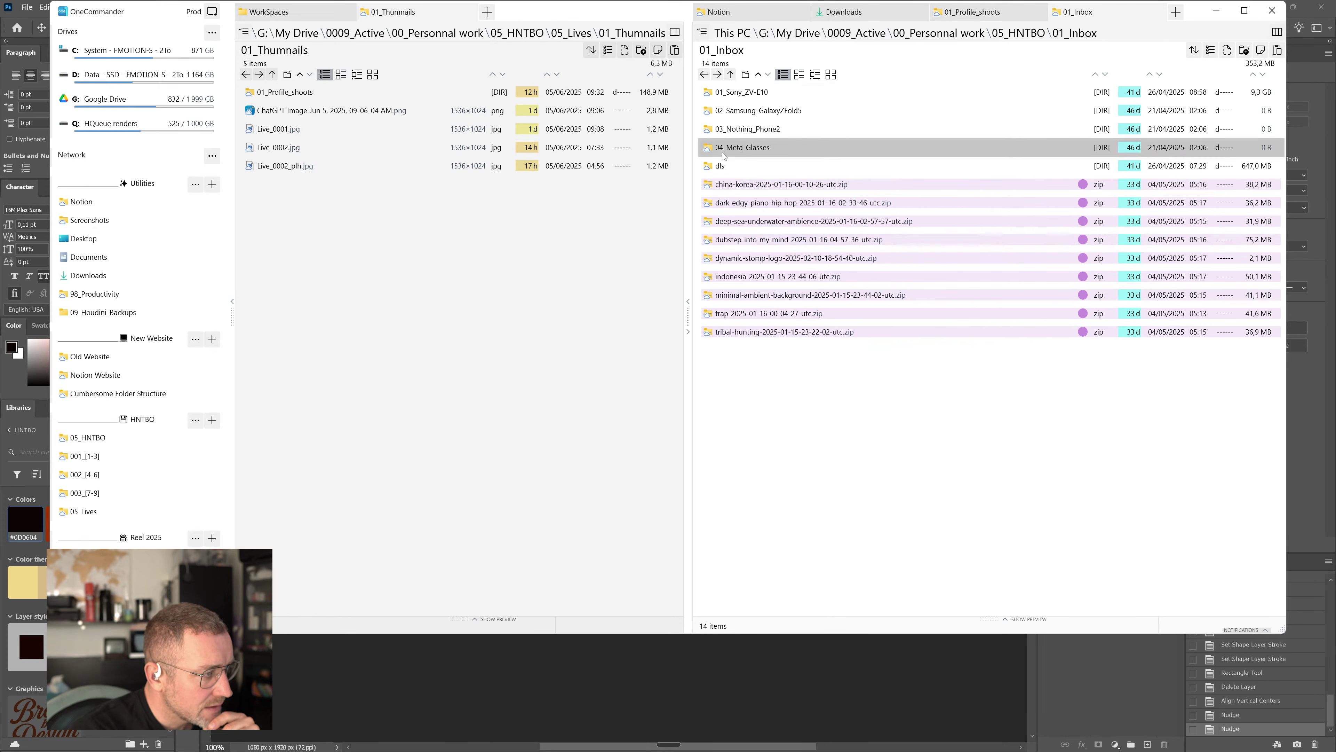
double_click(728, 165)
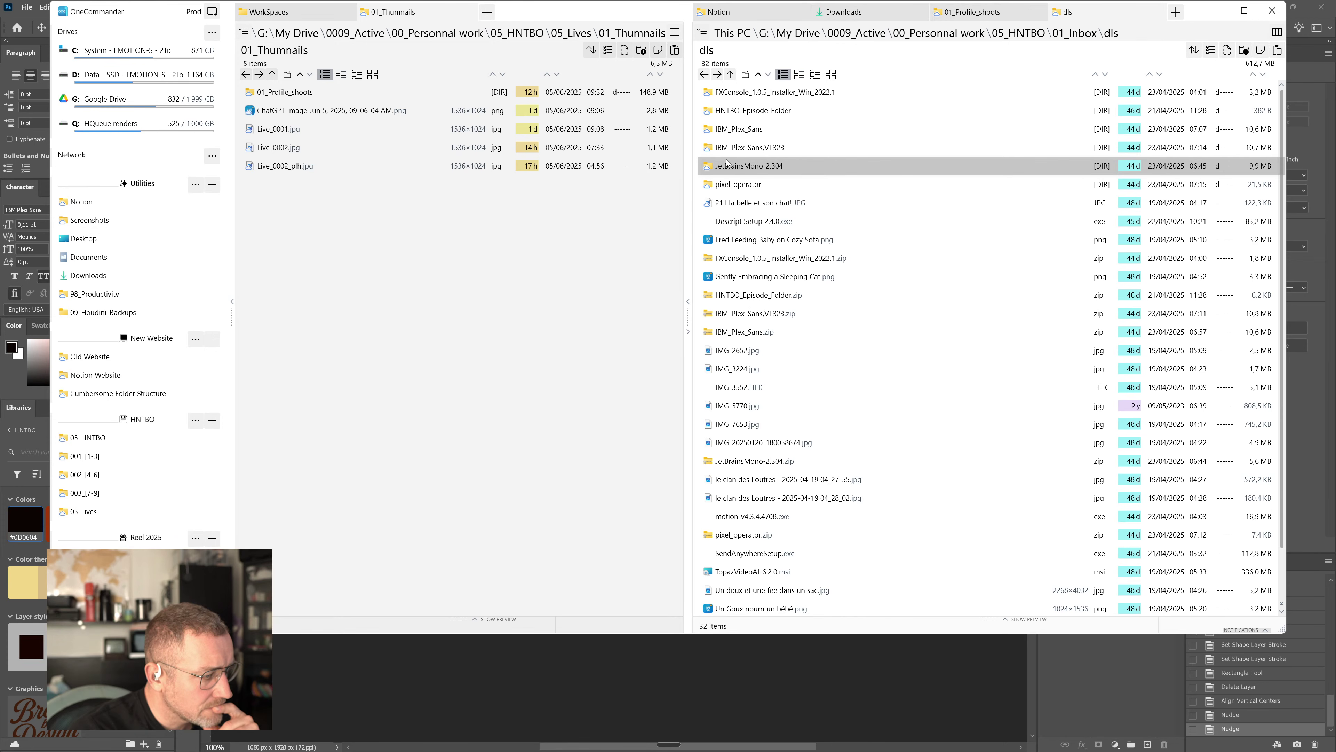
scroll(726, 162, down, 2)
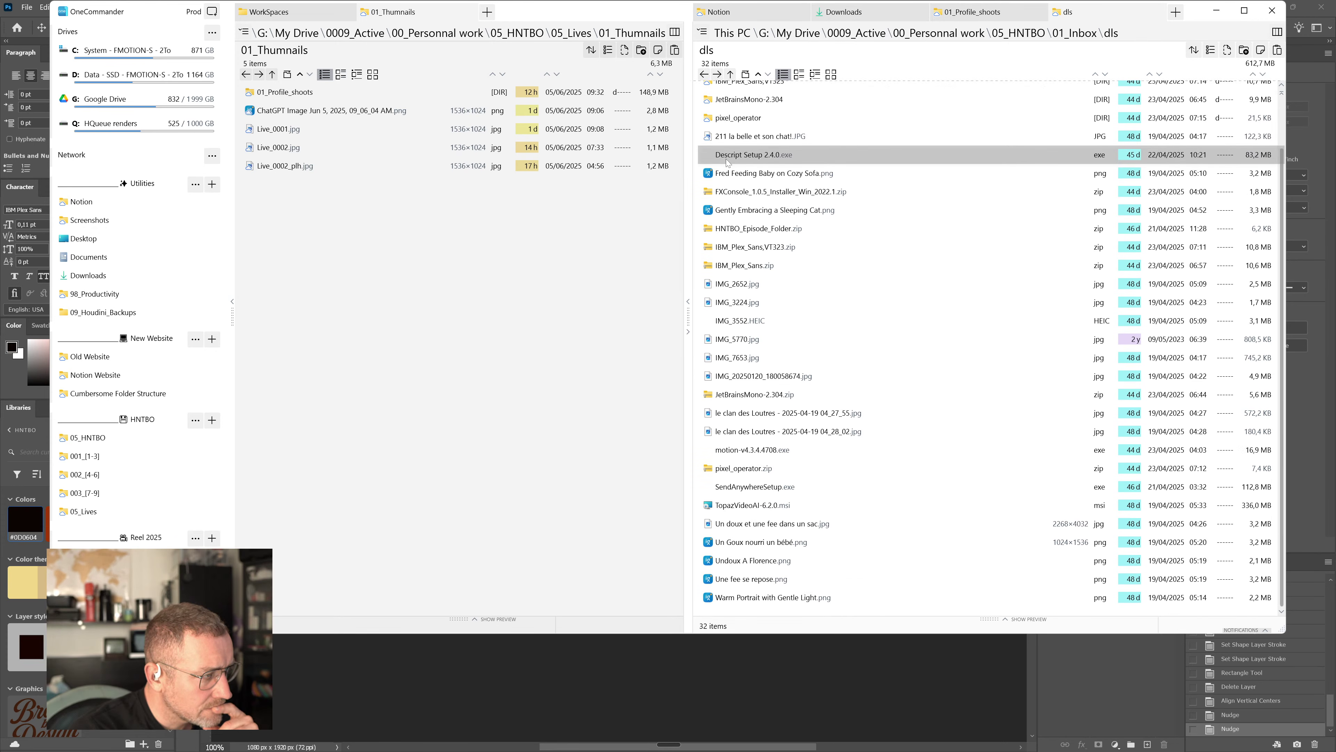
scroll(727, 162, up, 2)
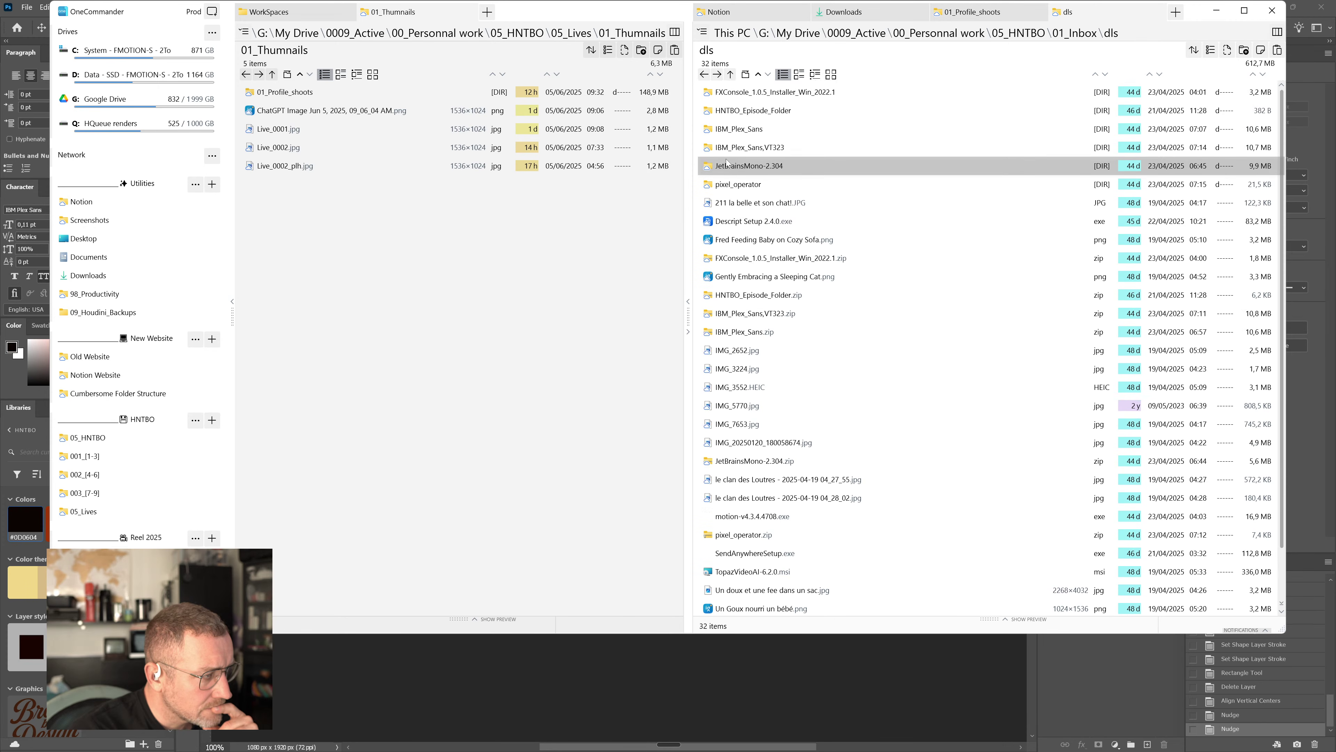
Browse HNTBO_Episode_Folder down to 01_AssetCreation of Episode_001 and check the ThumbnailTemplate.psd file there
double_click(762, 104)
double_click(763, 104)
double_click(762, 104)
double_click(762, 103)
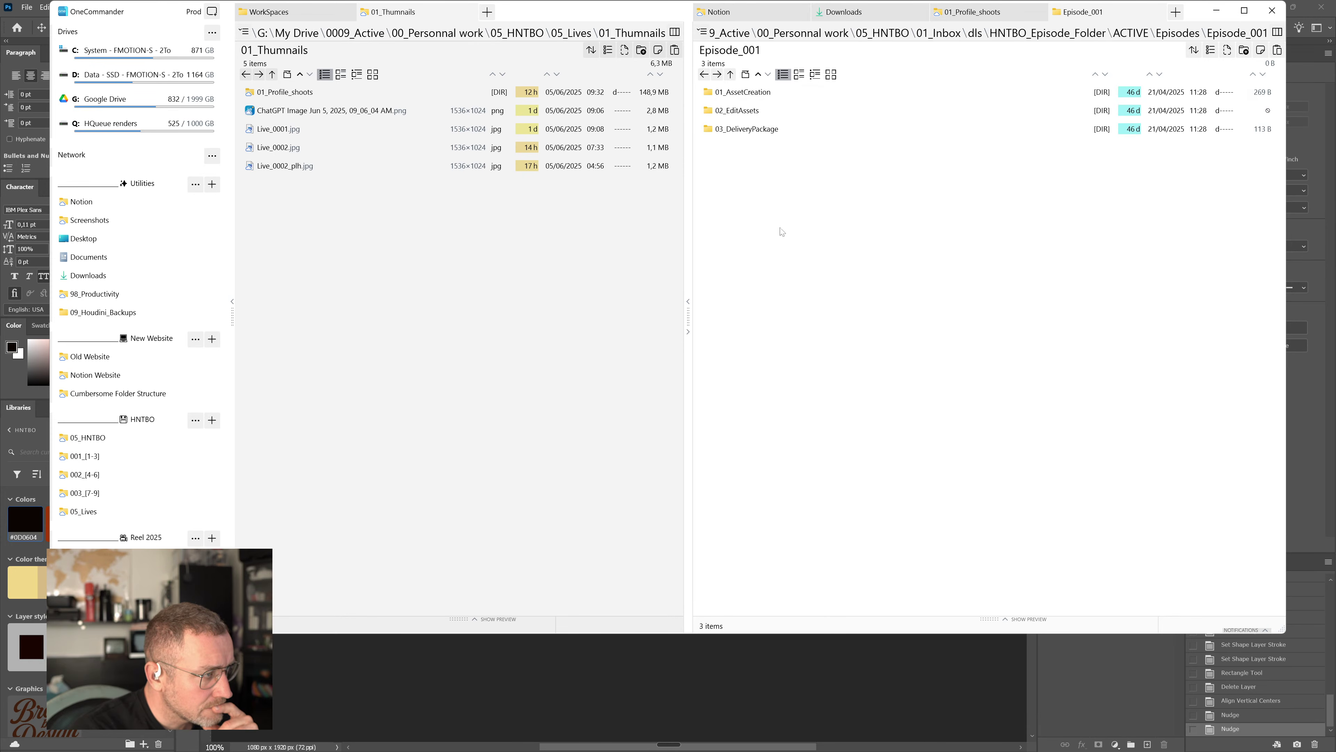
double_click(773, 94)
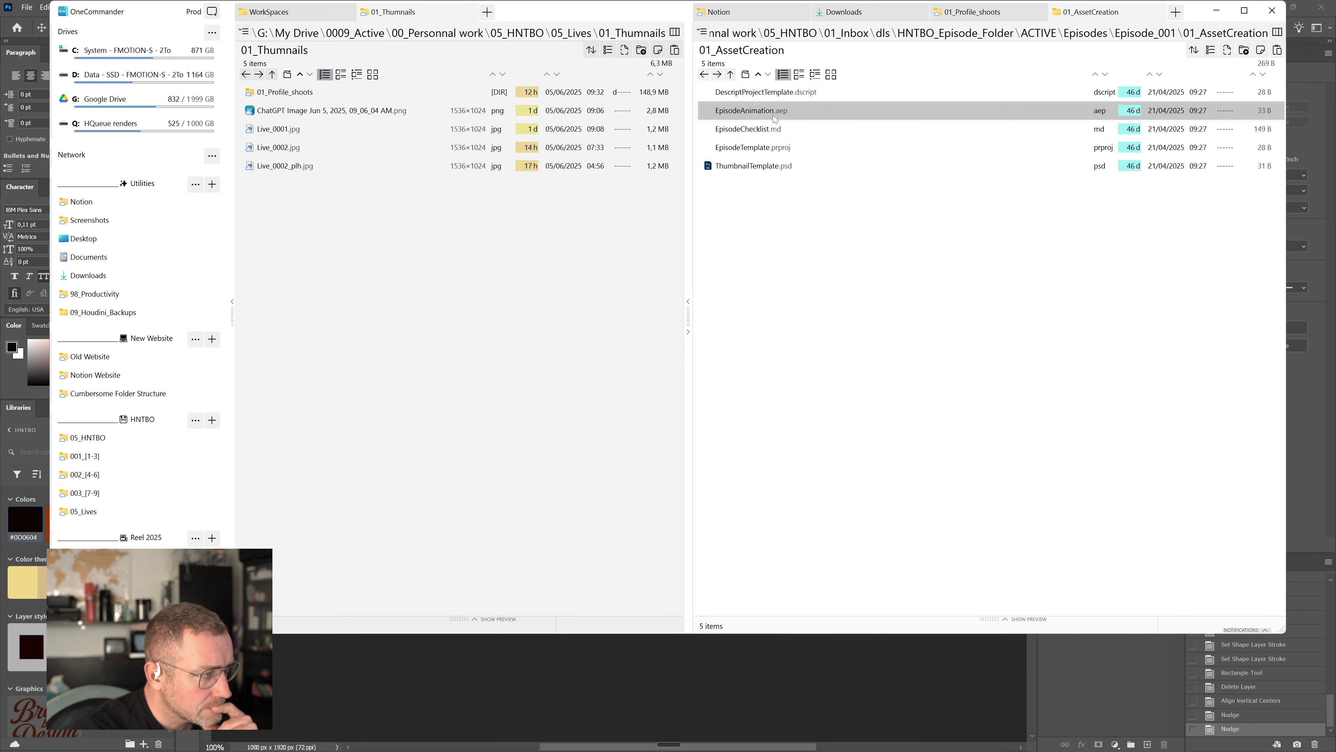
click(761, 170)
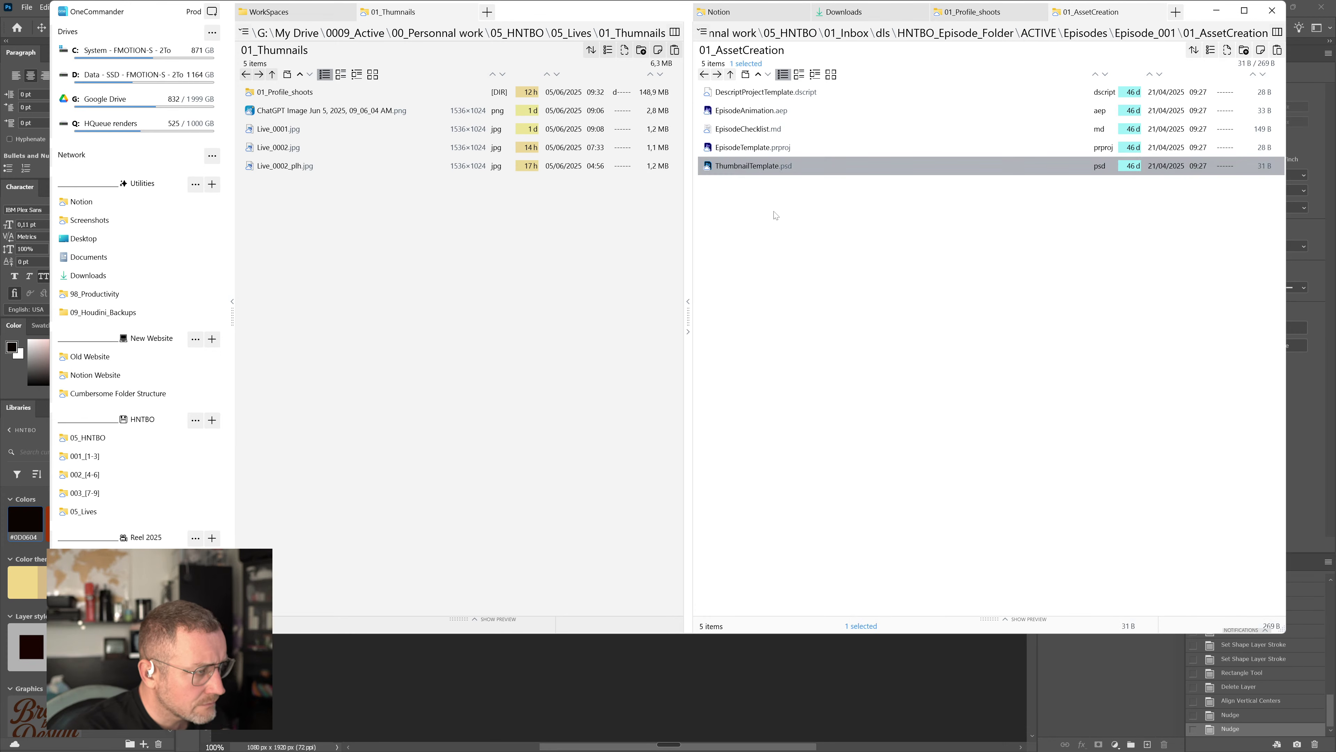
key(space)
key(Escape)
Return to the dls folder and look through the rest of its image files
key(BackSpace)
key(BackSpace)
key(BackSpace)
key(BackSpace)
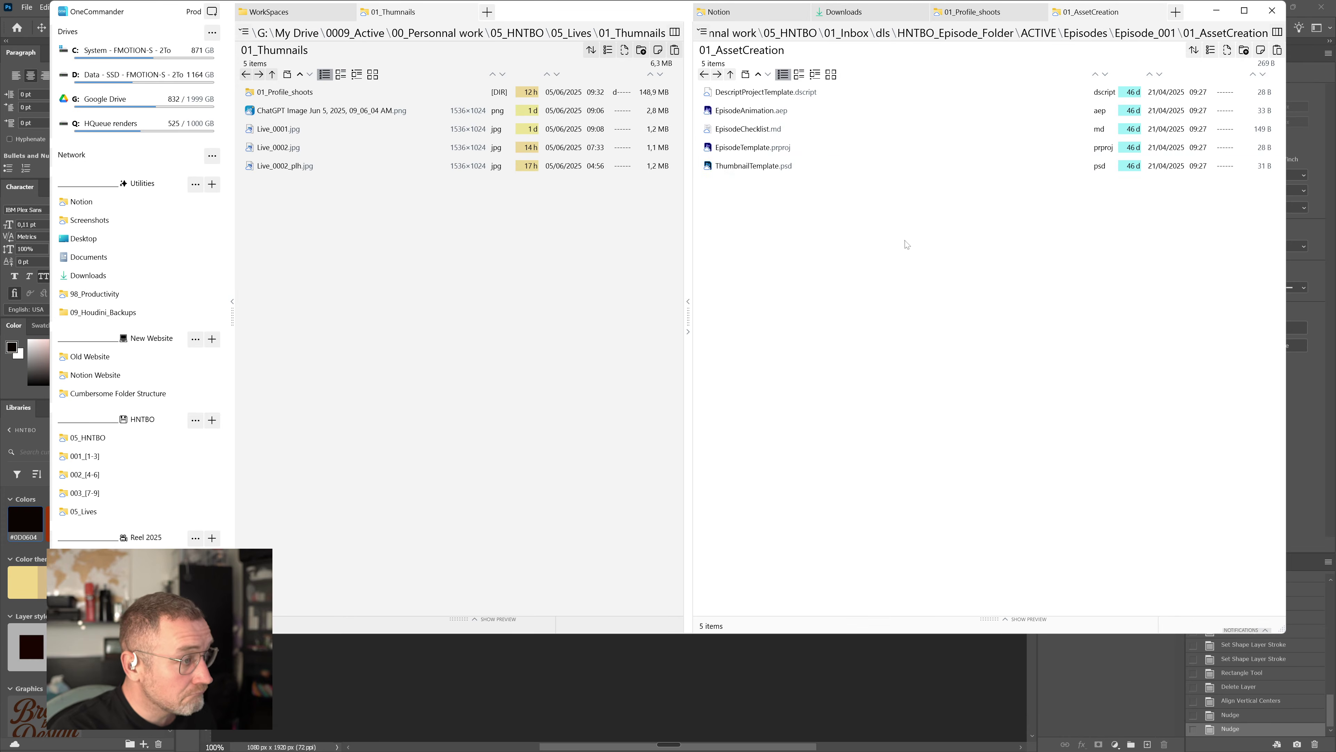
key(BackSpace)
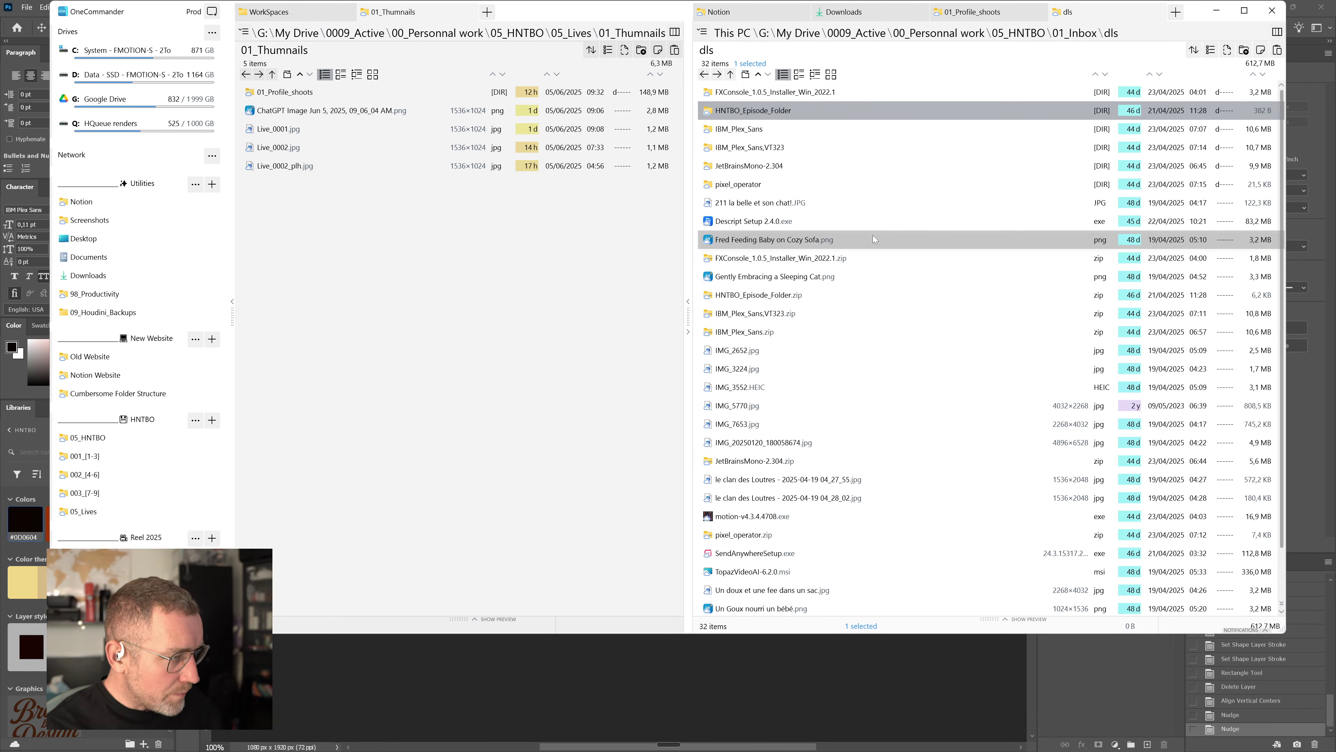
scroll(872, 240, down, 1)
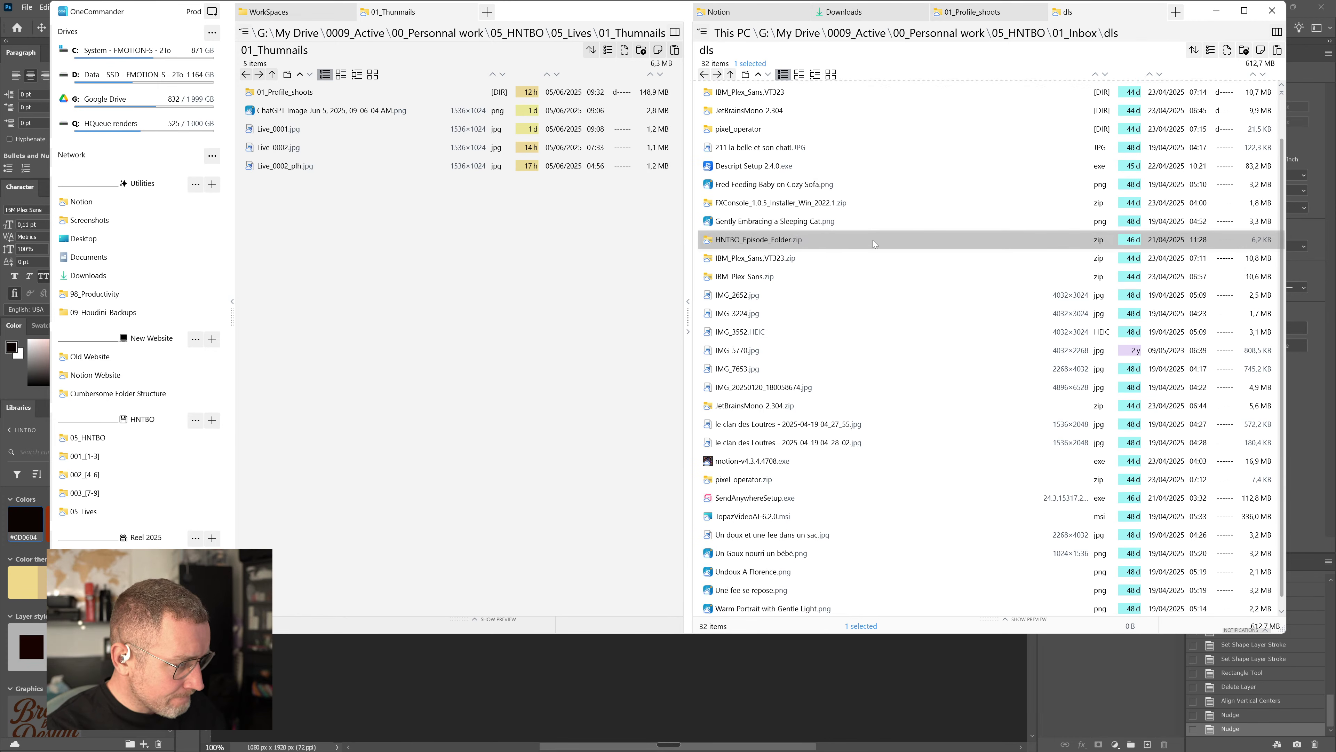
scroll(873, 240, down, 1)
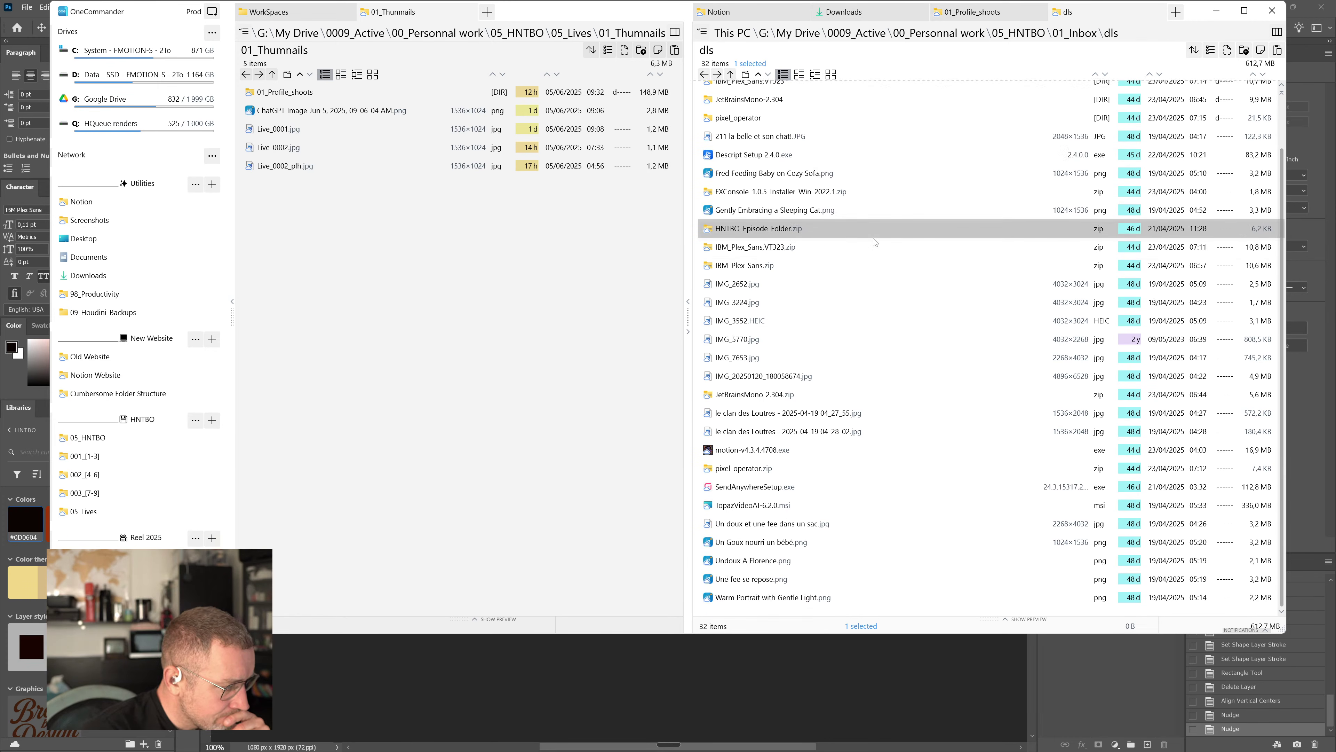
Go back up through 01_Inbox to the 05_HNTBO folder and clear the file selection in 01_Thumnails
key(BackSpace)
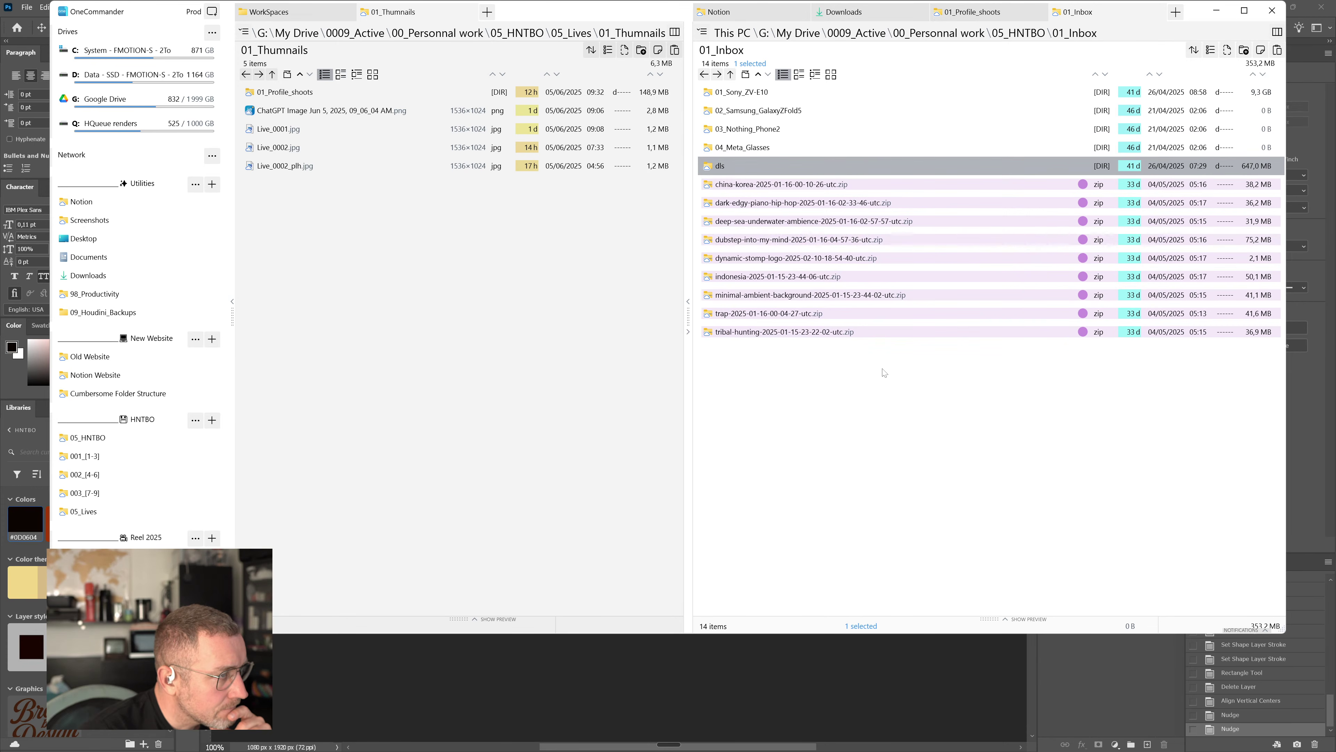
click(874, 421)
key(BackSpace)
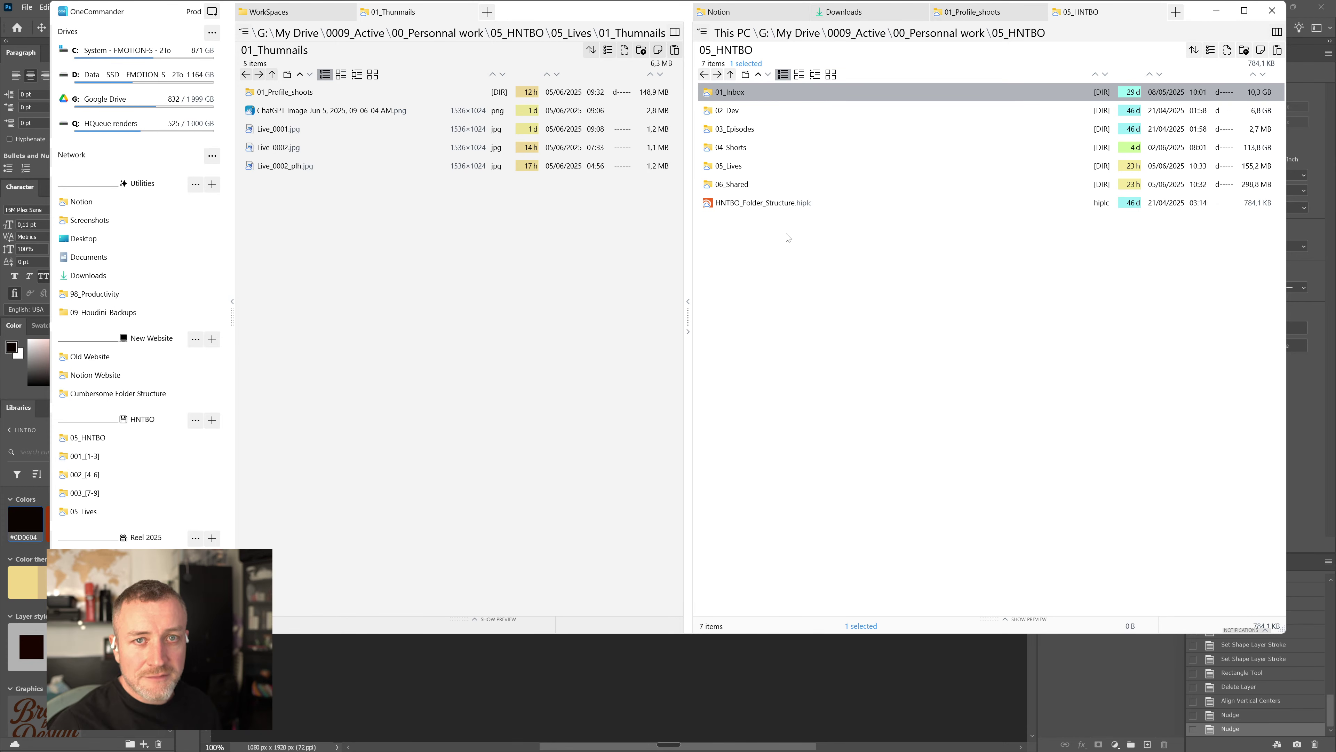
click(536, 172)
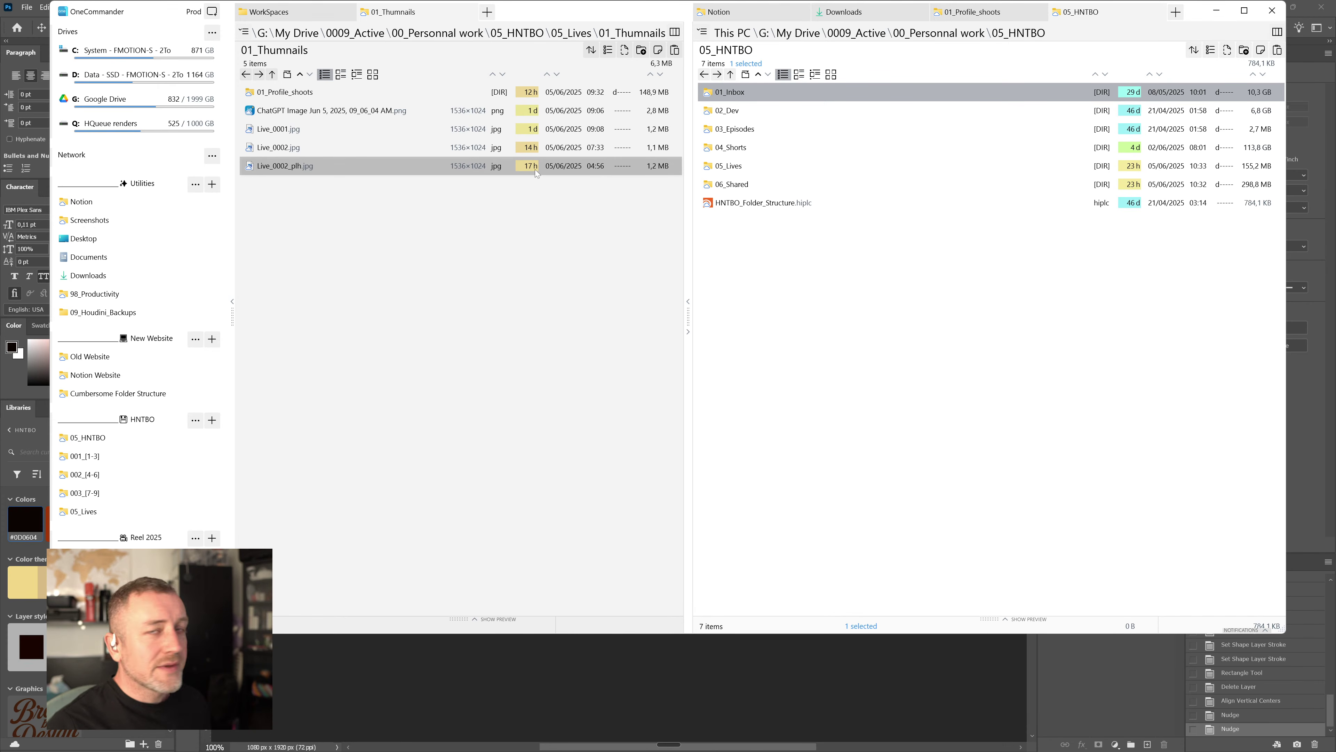
key(Escape)
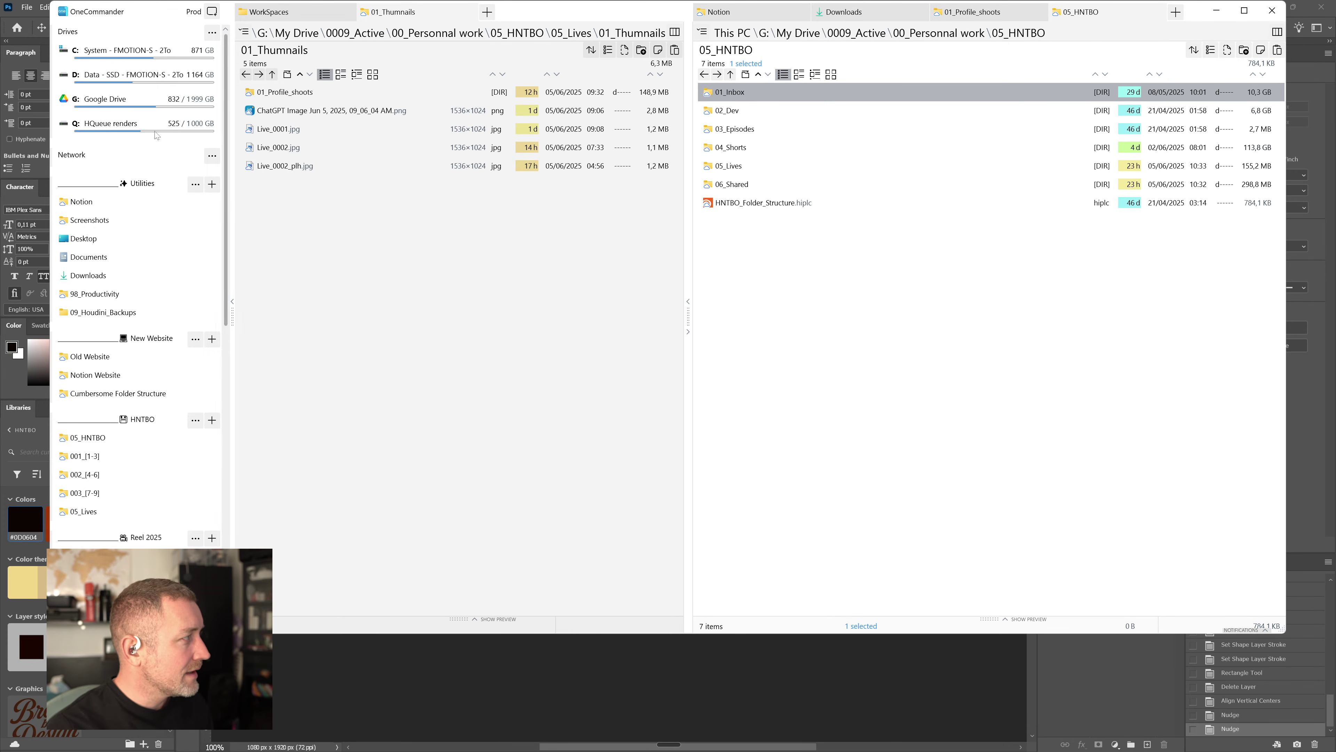